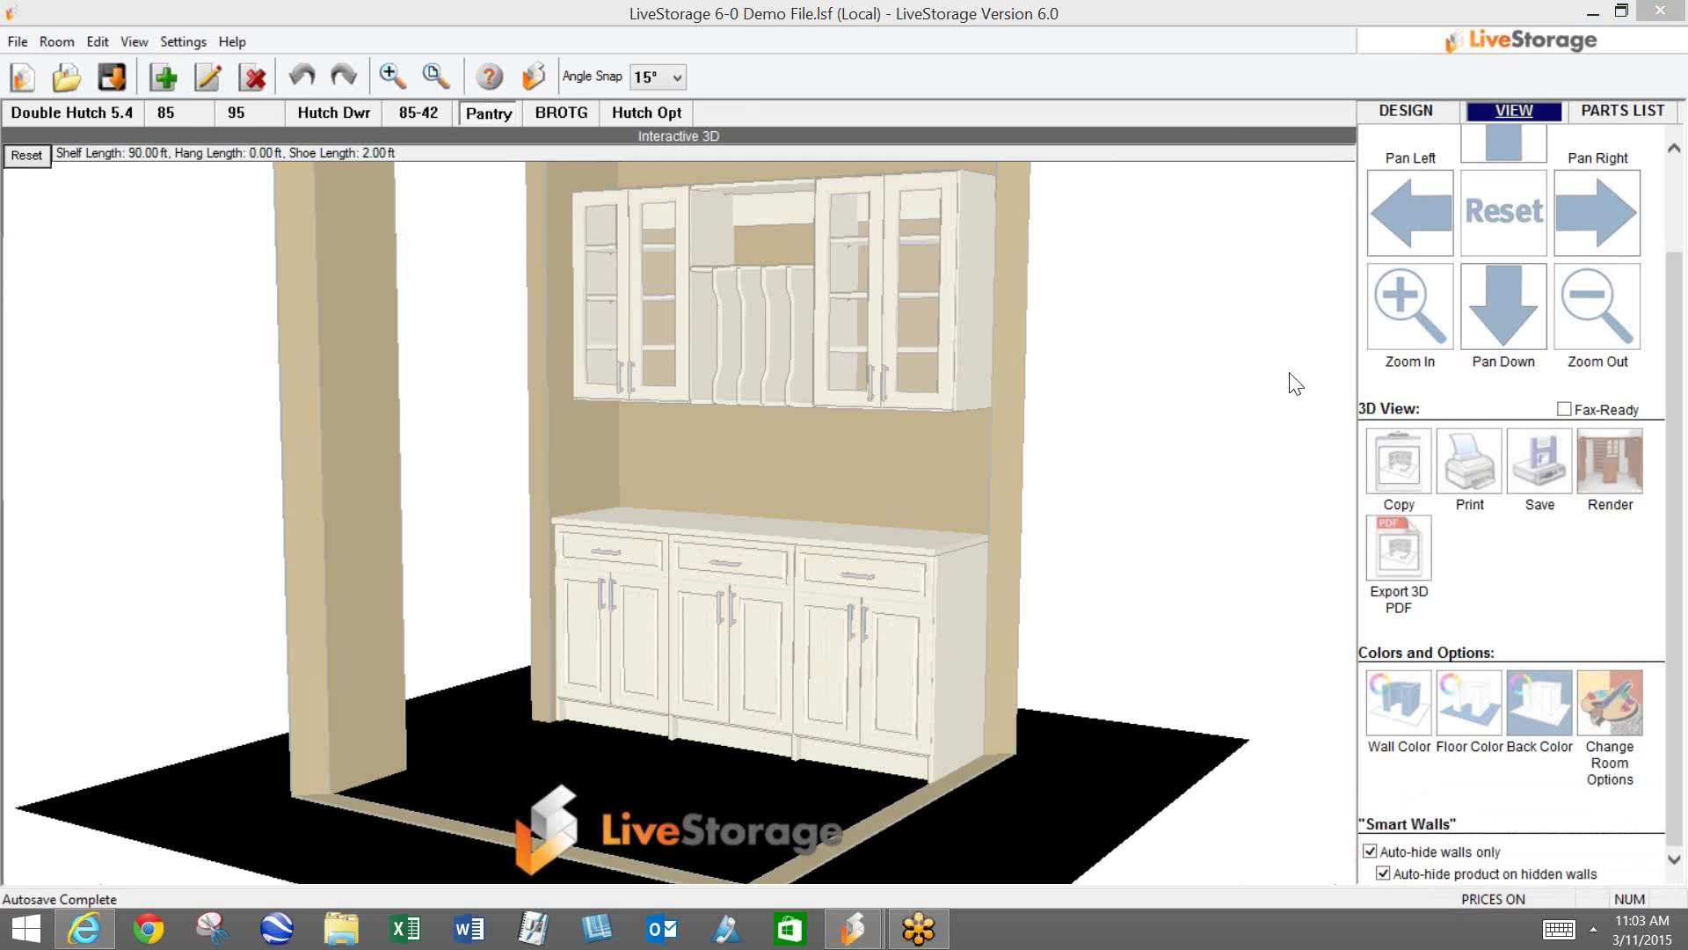
Step: Add a new room and create a reach-in closet 72" wide and 24" deep
{"action": "left_click", "coordinate": [174, 80]}
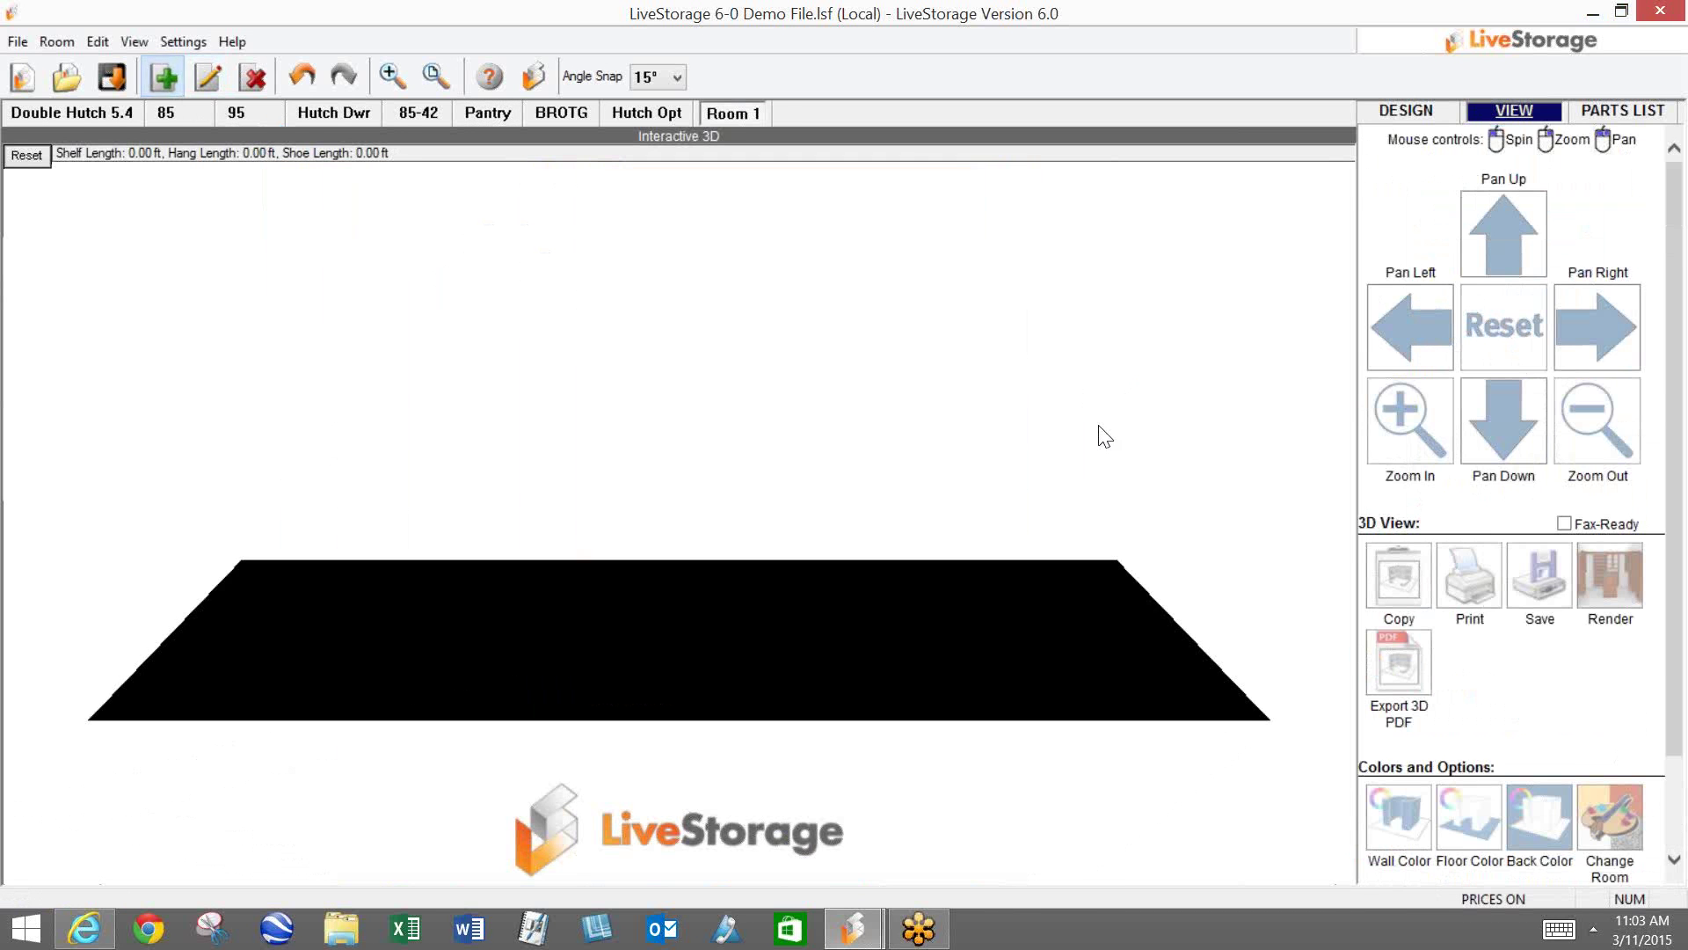
{"action": "left_click", "coordinate": [1406, 112]}
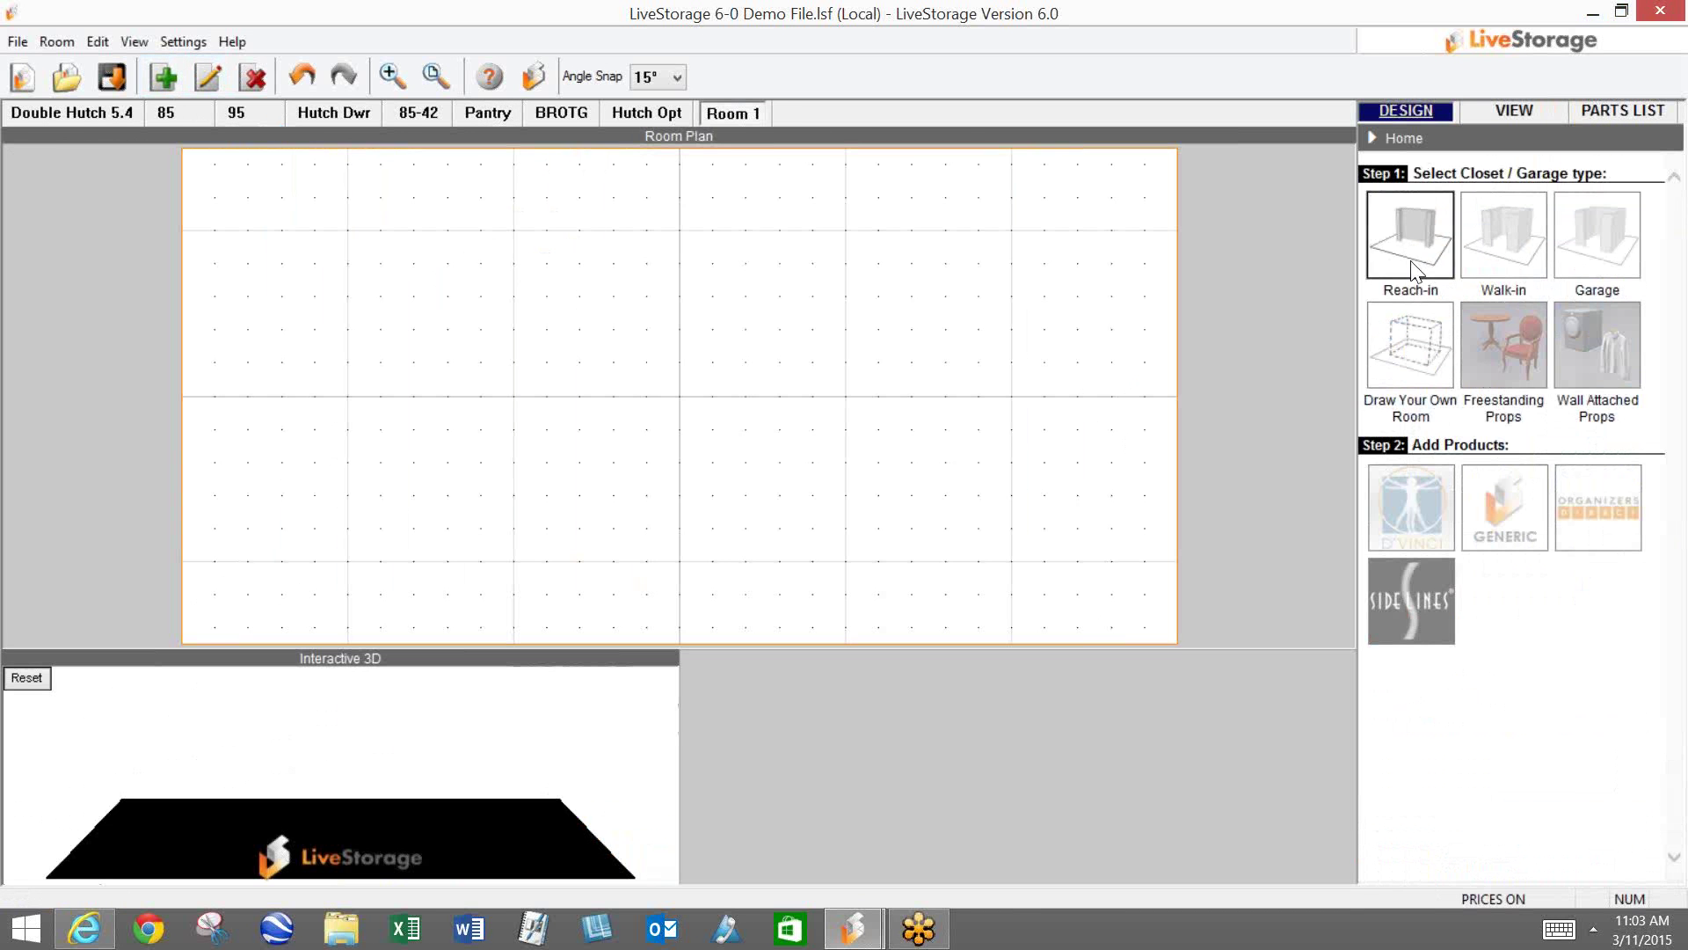
{"action": "left_click", "coordinate": [1410, 236]}
{"action": "left_click", "coordinate": [952, 608]}
Step: Place a 48" Organizers Direct garage slat wall panel near mid-height on the closet's back wall
{"action": "left_click", "coordinate": [1598, 506]}
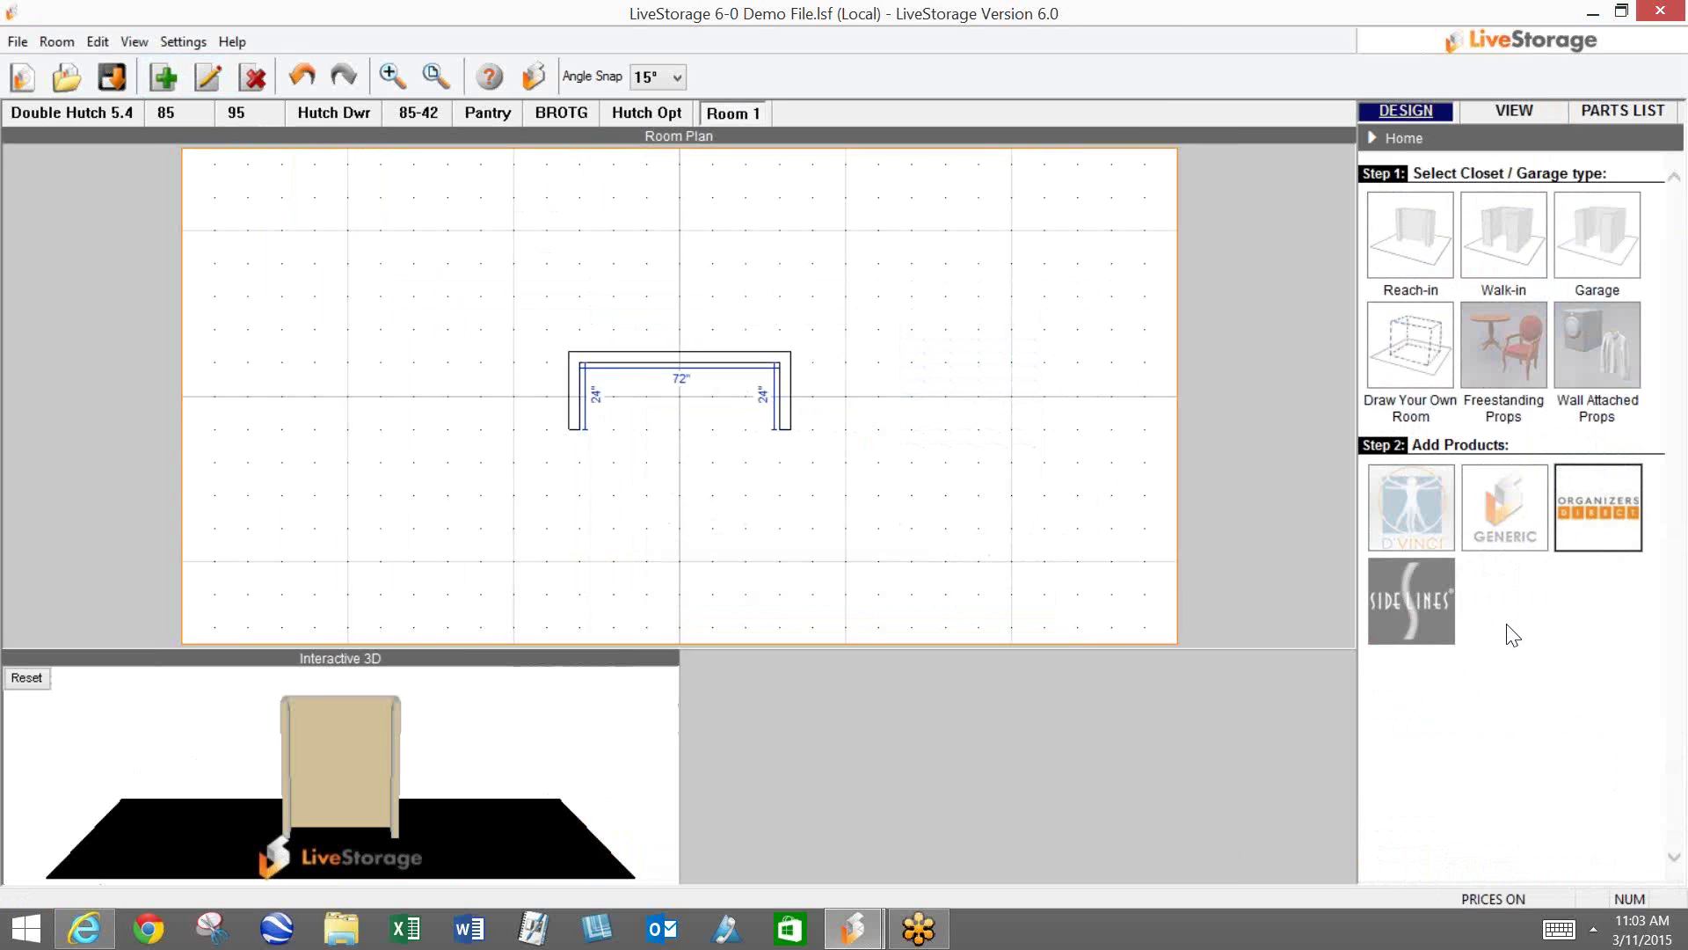
{"action": "left_click", "coordinate": [1435, 397]}
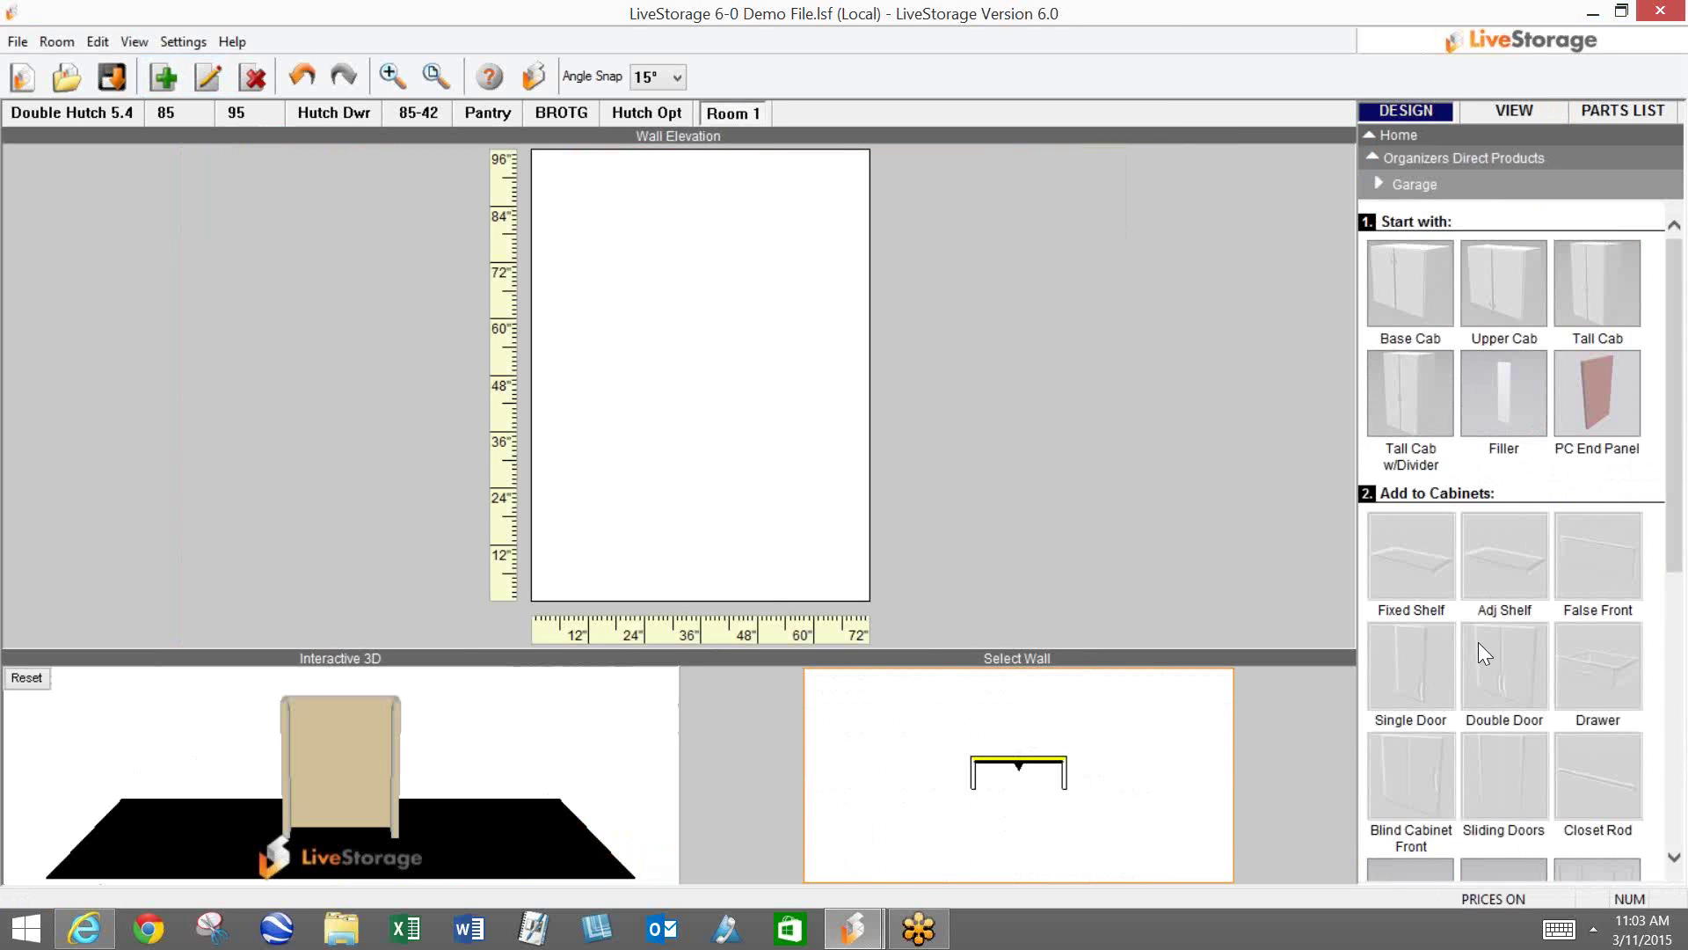
{"action": "scroll", "coordinate": [1424, 650], "scroll_direction": "down", "scroll_amount": 5}
{"action": "left_click", "coordinate": [1417, 652]}
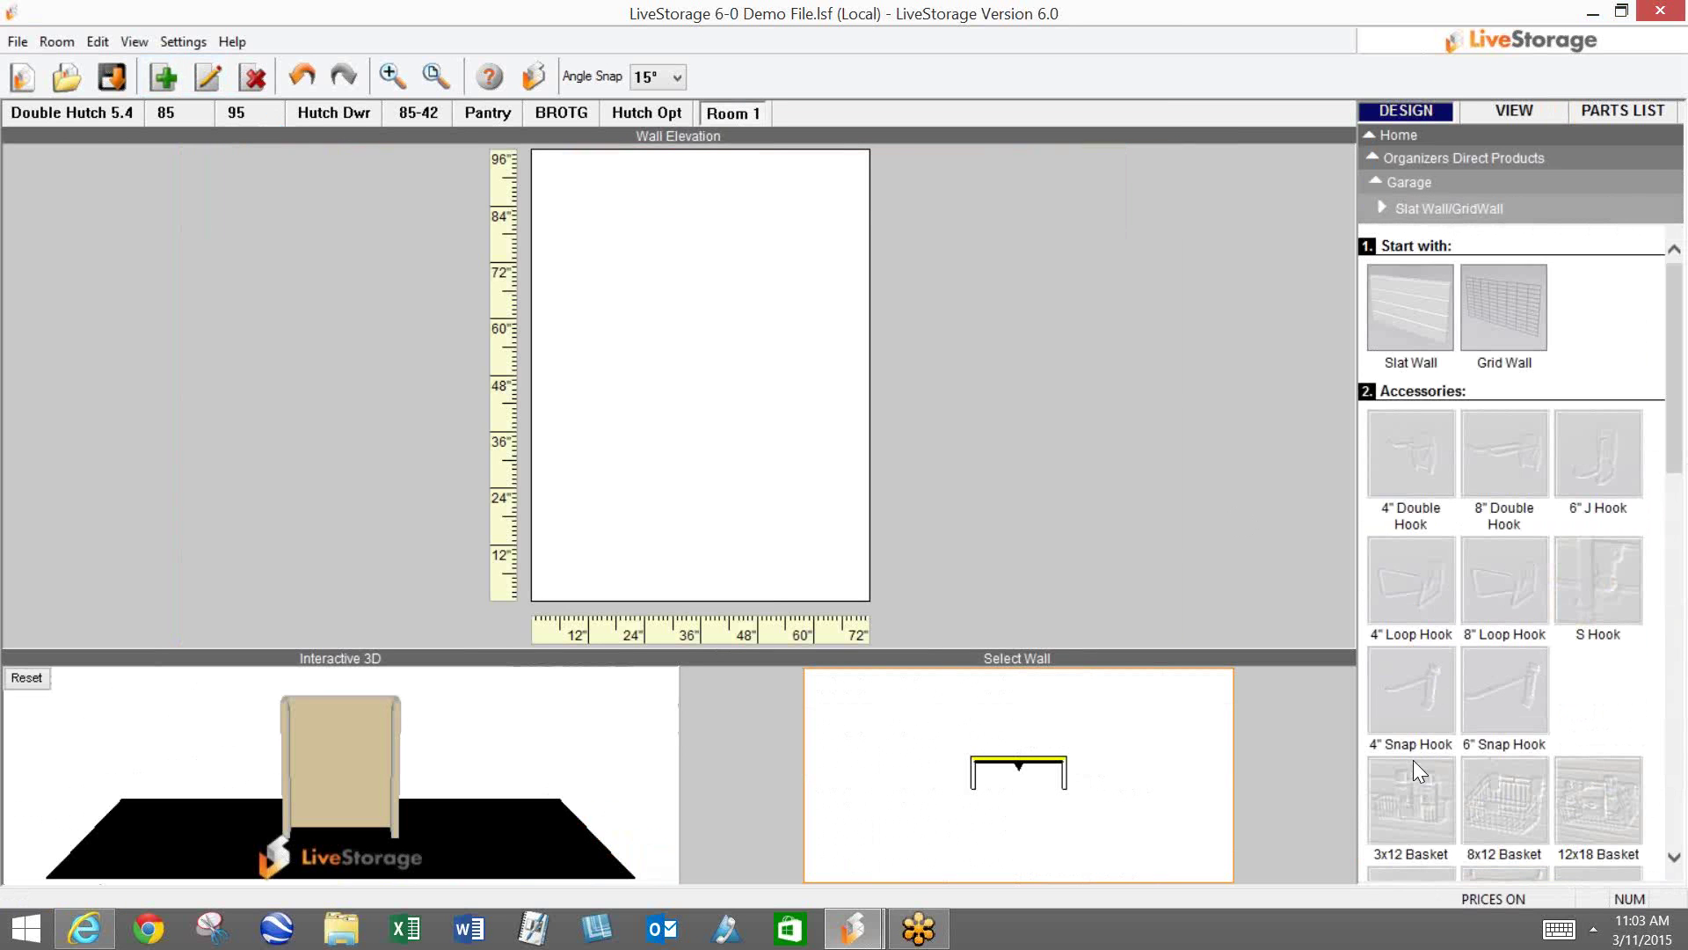
{"action": "left_click", "coordinate": [1389, 338]}
{"action": "left_click", "coordinate": [1417, 832]}
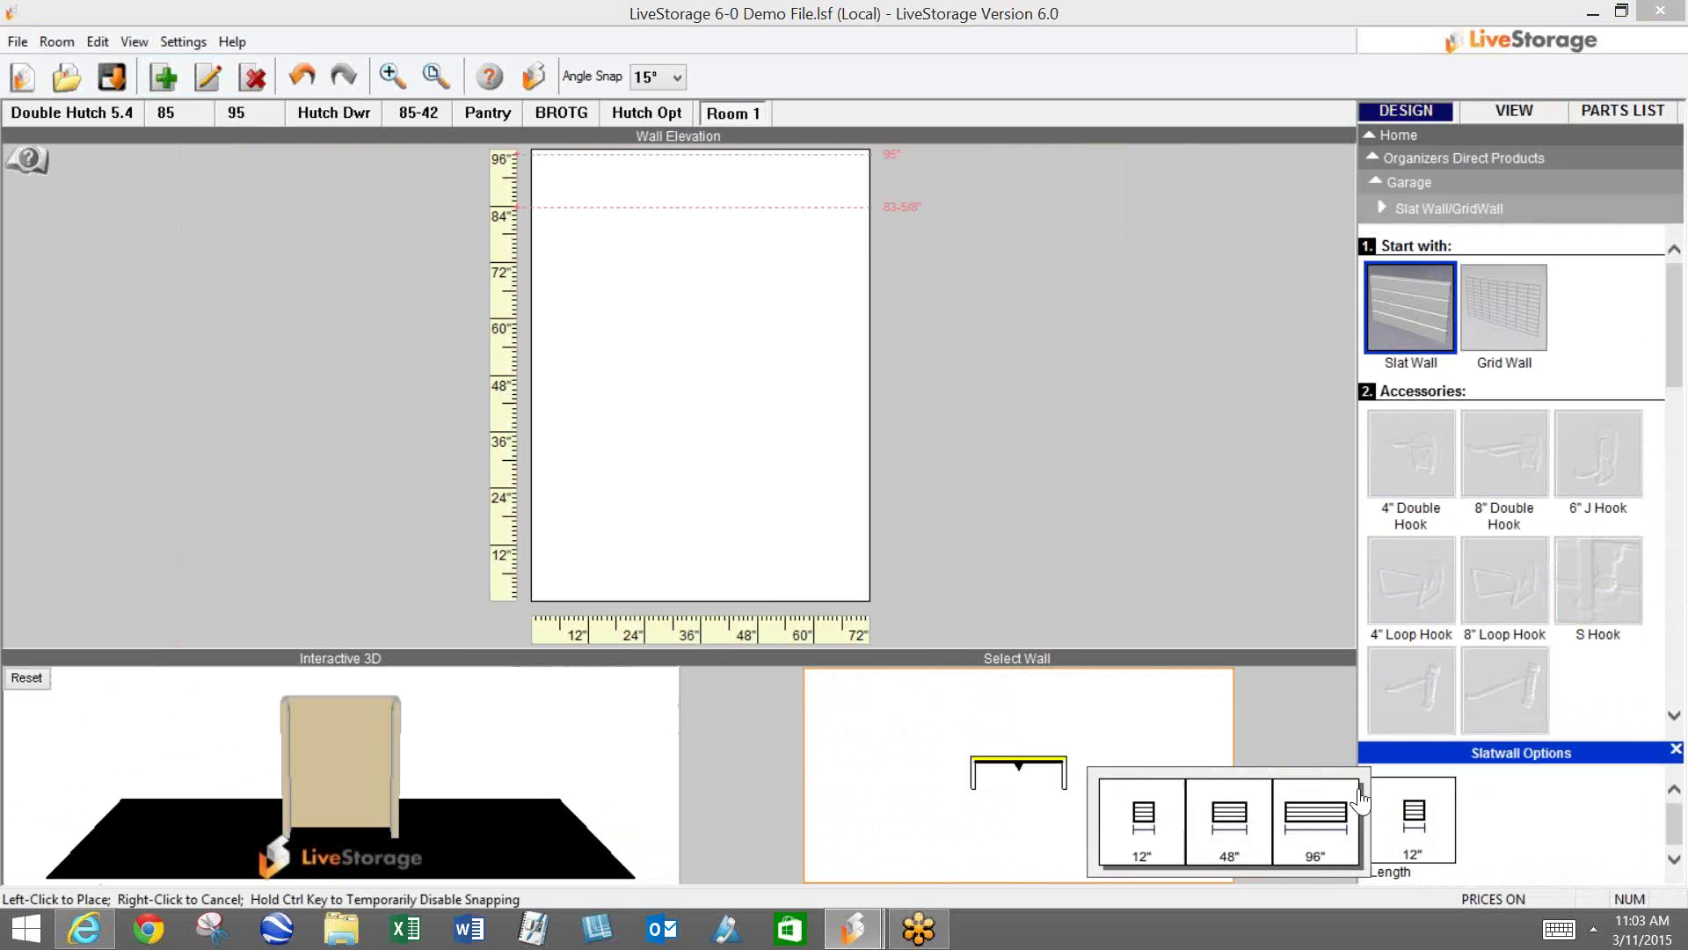
{"action": "left_click", "coordinate": [1249, 838]}
{"action": "left_click", "coordinate": [701, 356]}
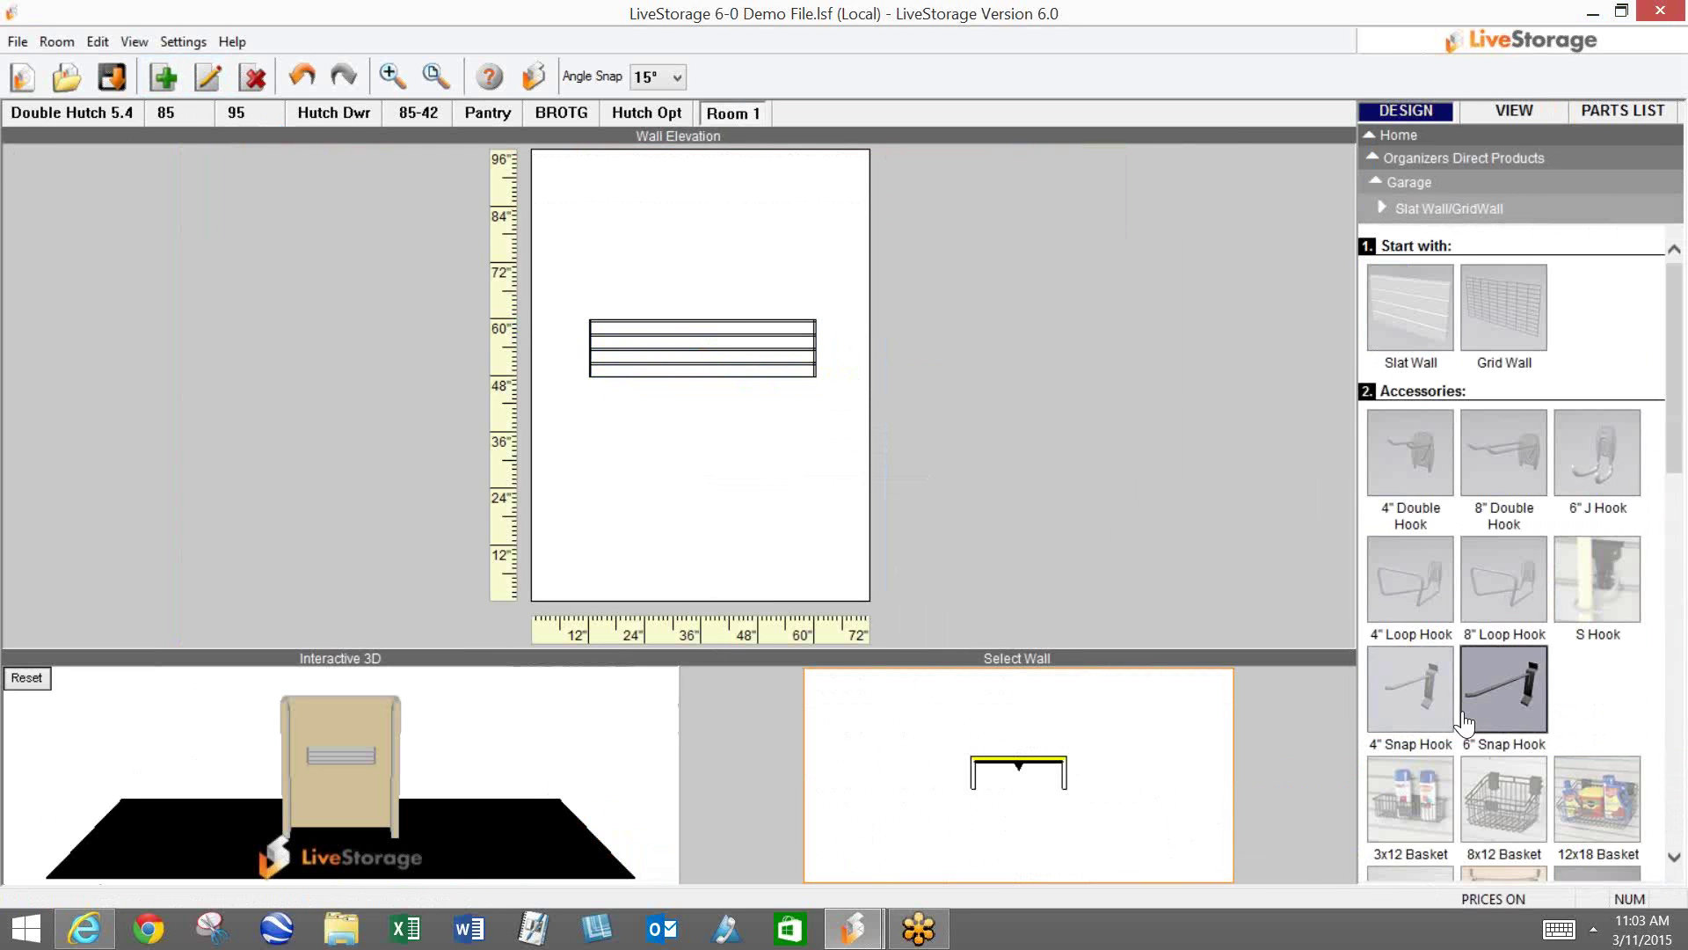
Step: Add a 4" snap hook and a 6" snap hook side by side on the slat wall, and inspect them in 3D
{"action": "left_click", "coordinate": [1432, 723]}
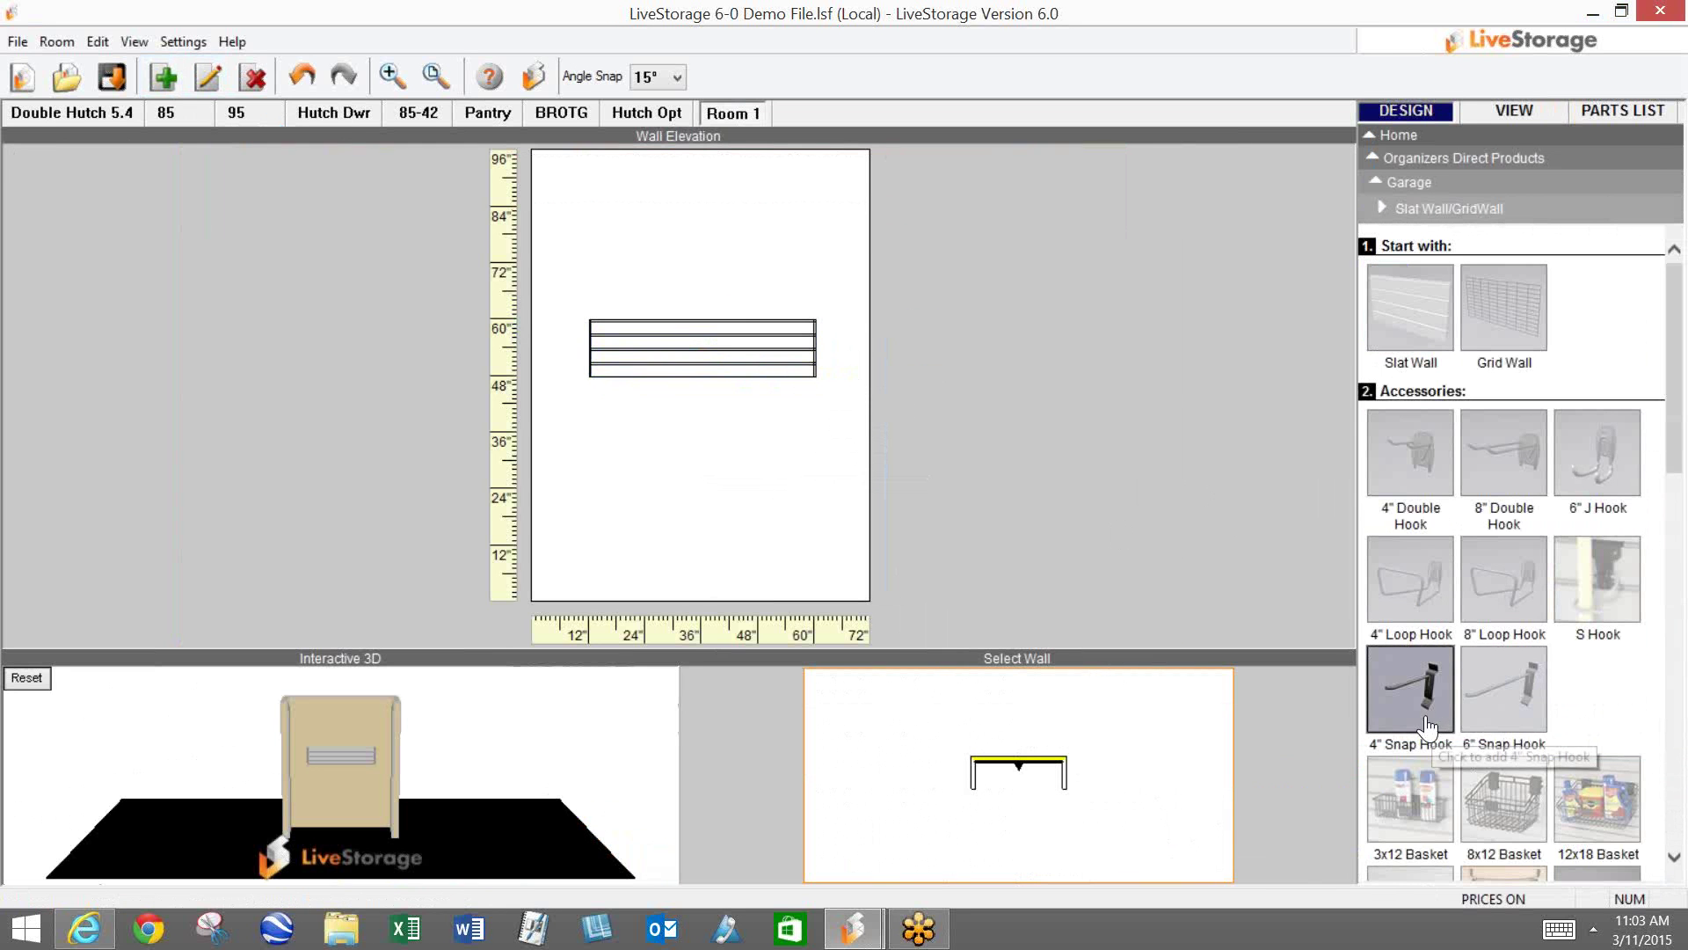
{"action": "left_click", "coordinate": [631, 343]}
{"action": "left_click", "coordinate": [1504, 688]}
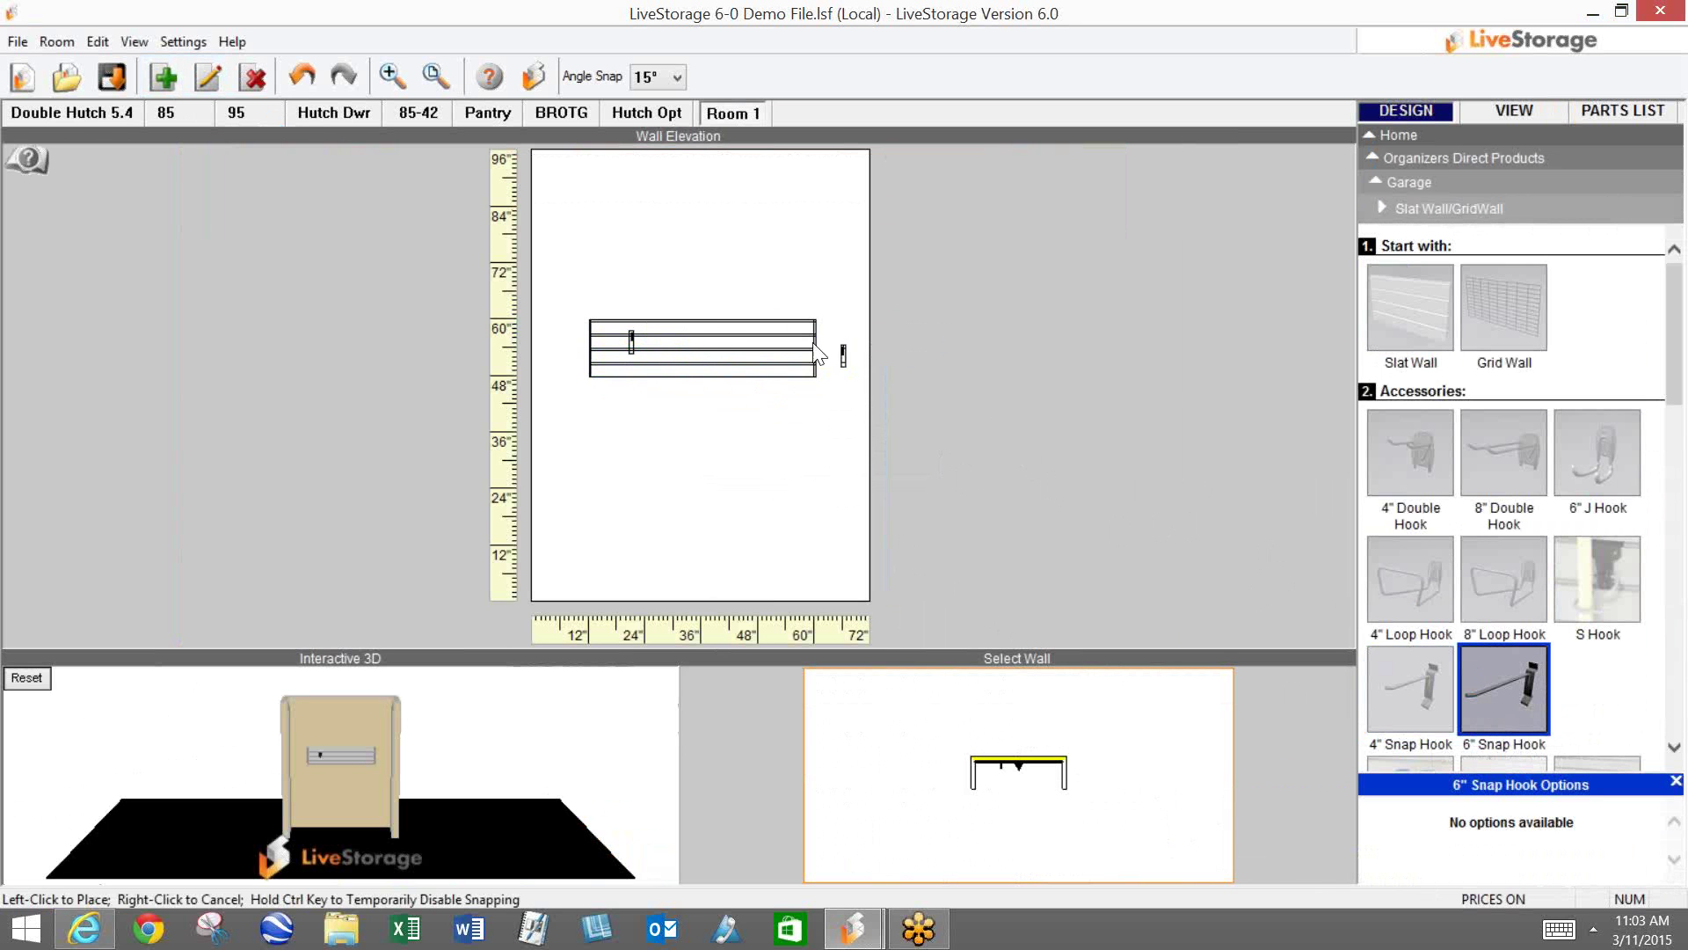
{"action": "left_click", "coordinate": [691, 341]}
{"action": "left_click", "coordinate": [1514, 110]}
{"action": "left_click_drag", "start_coordinate": [735, 461], "coordinate": [661, 451]}
{"action": "scroll", "coordinate": [659, 499], "scroll_direction": "up", "scroll_amount": 5}
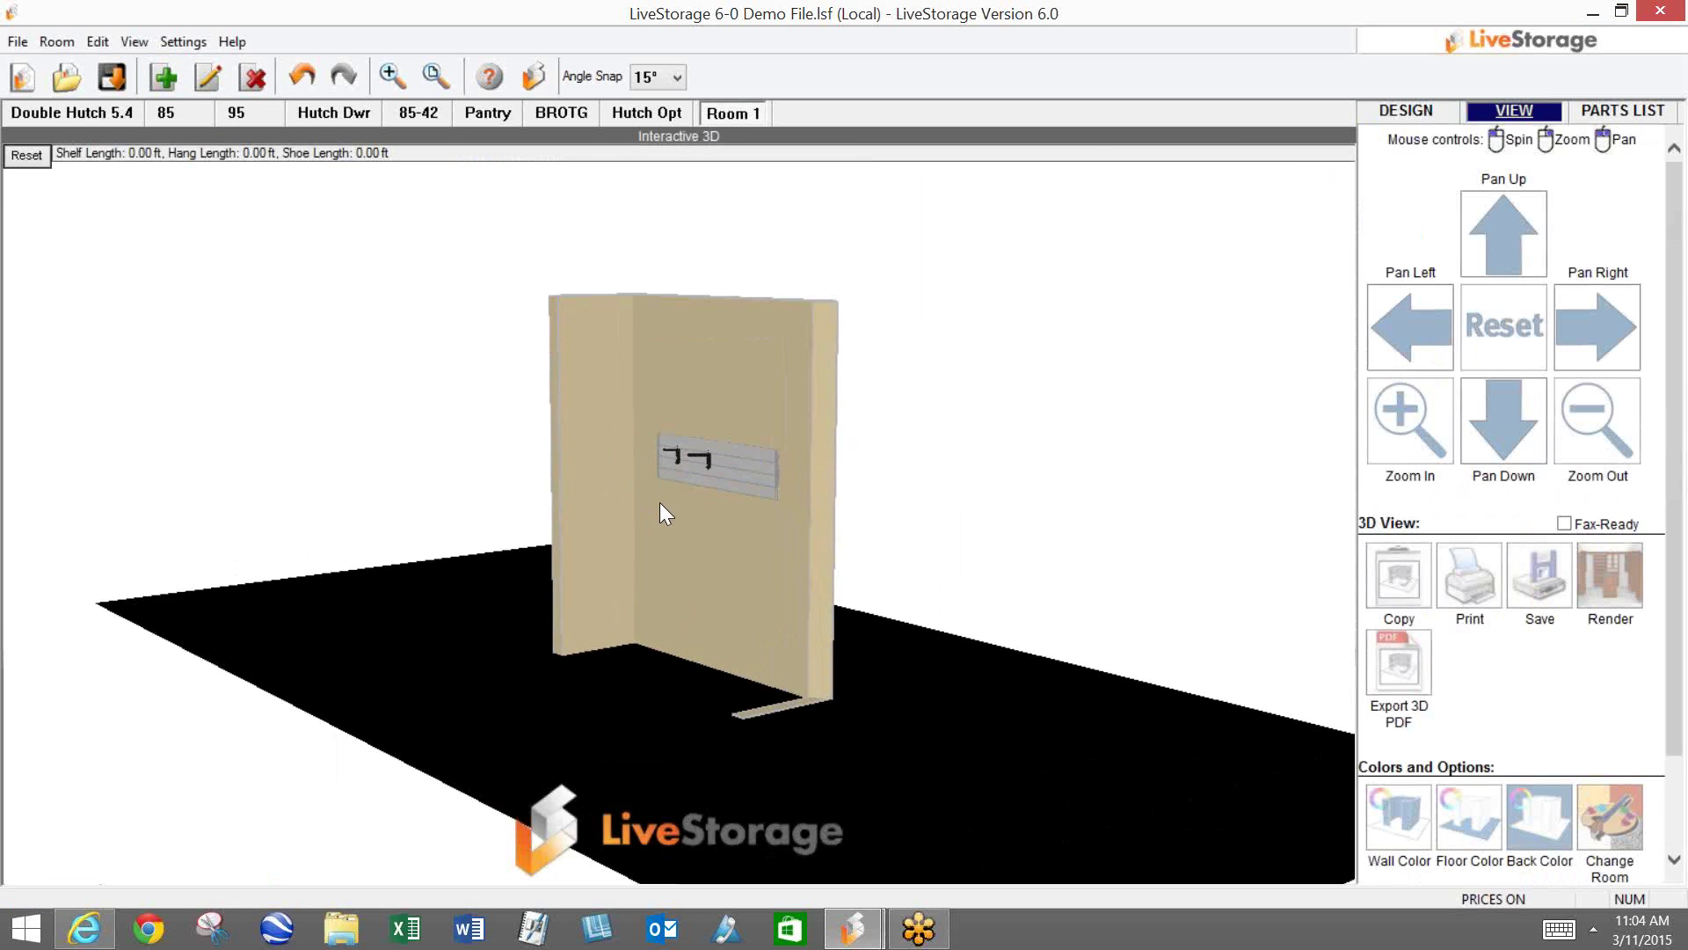
{"action": "left_click_drag", "start_coordinate": [664, 508], "coordinate": [627, 601]}
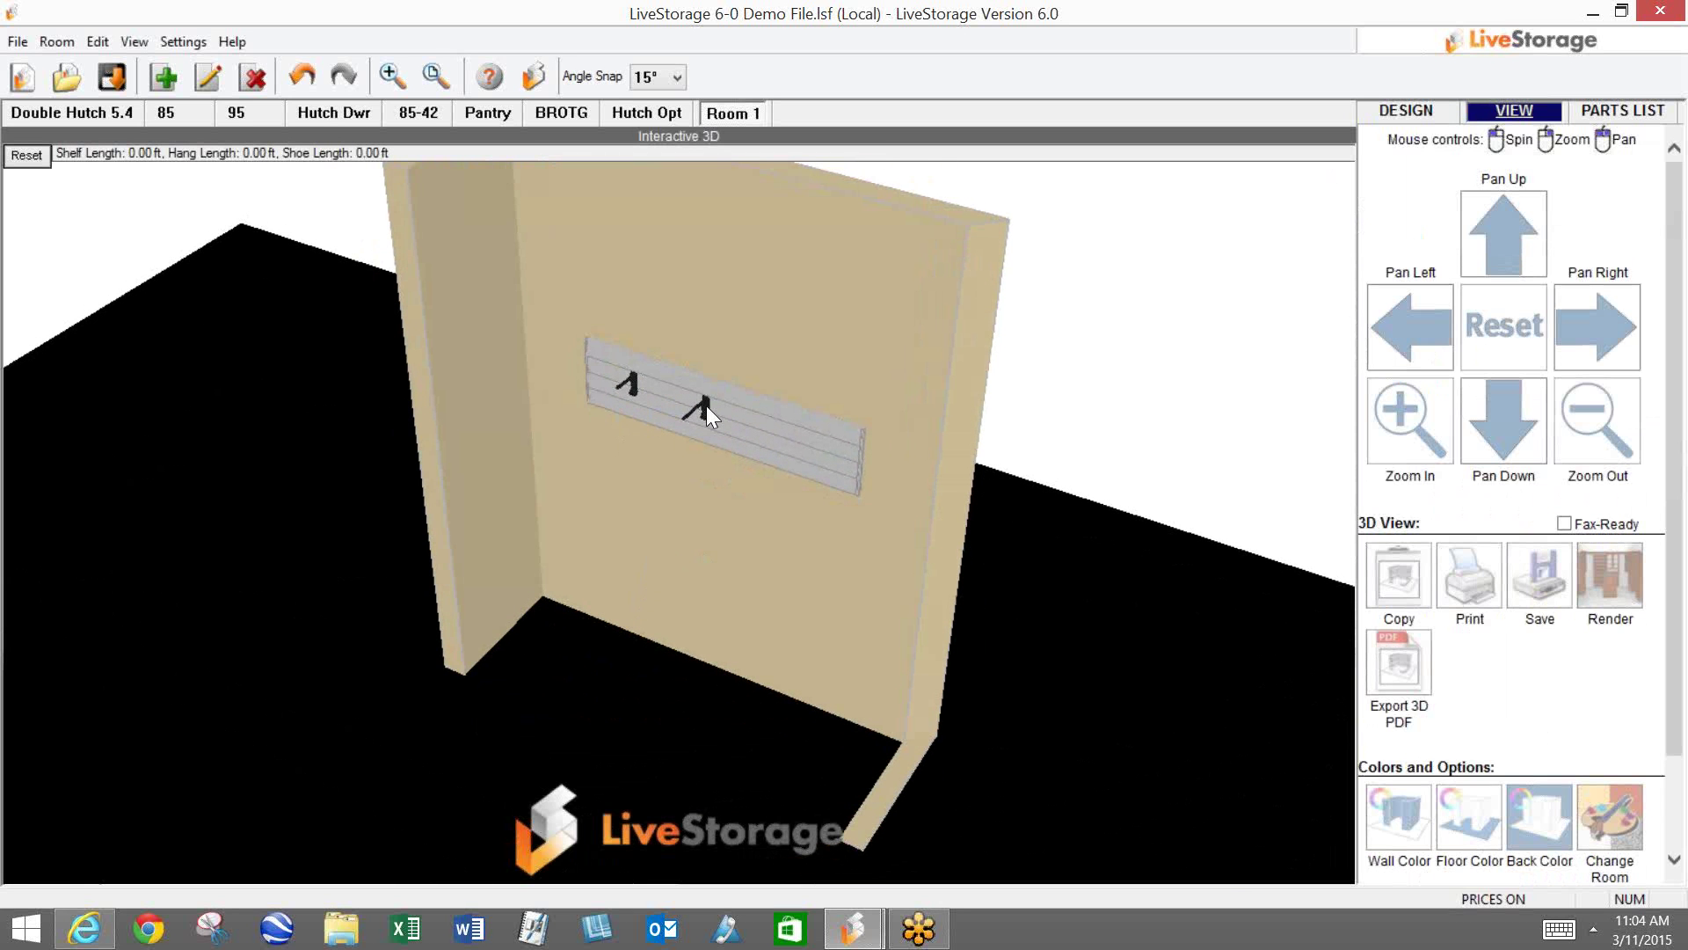
{"action": "left_click_drag", "start_coordinate": [719, 391], "coordinate": [733, 442]}
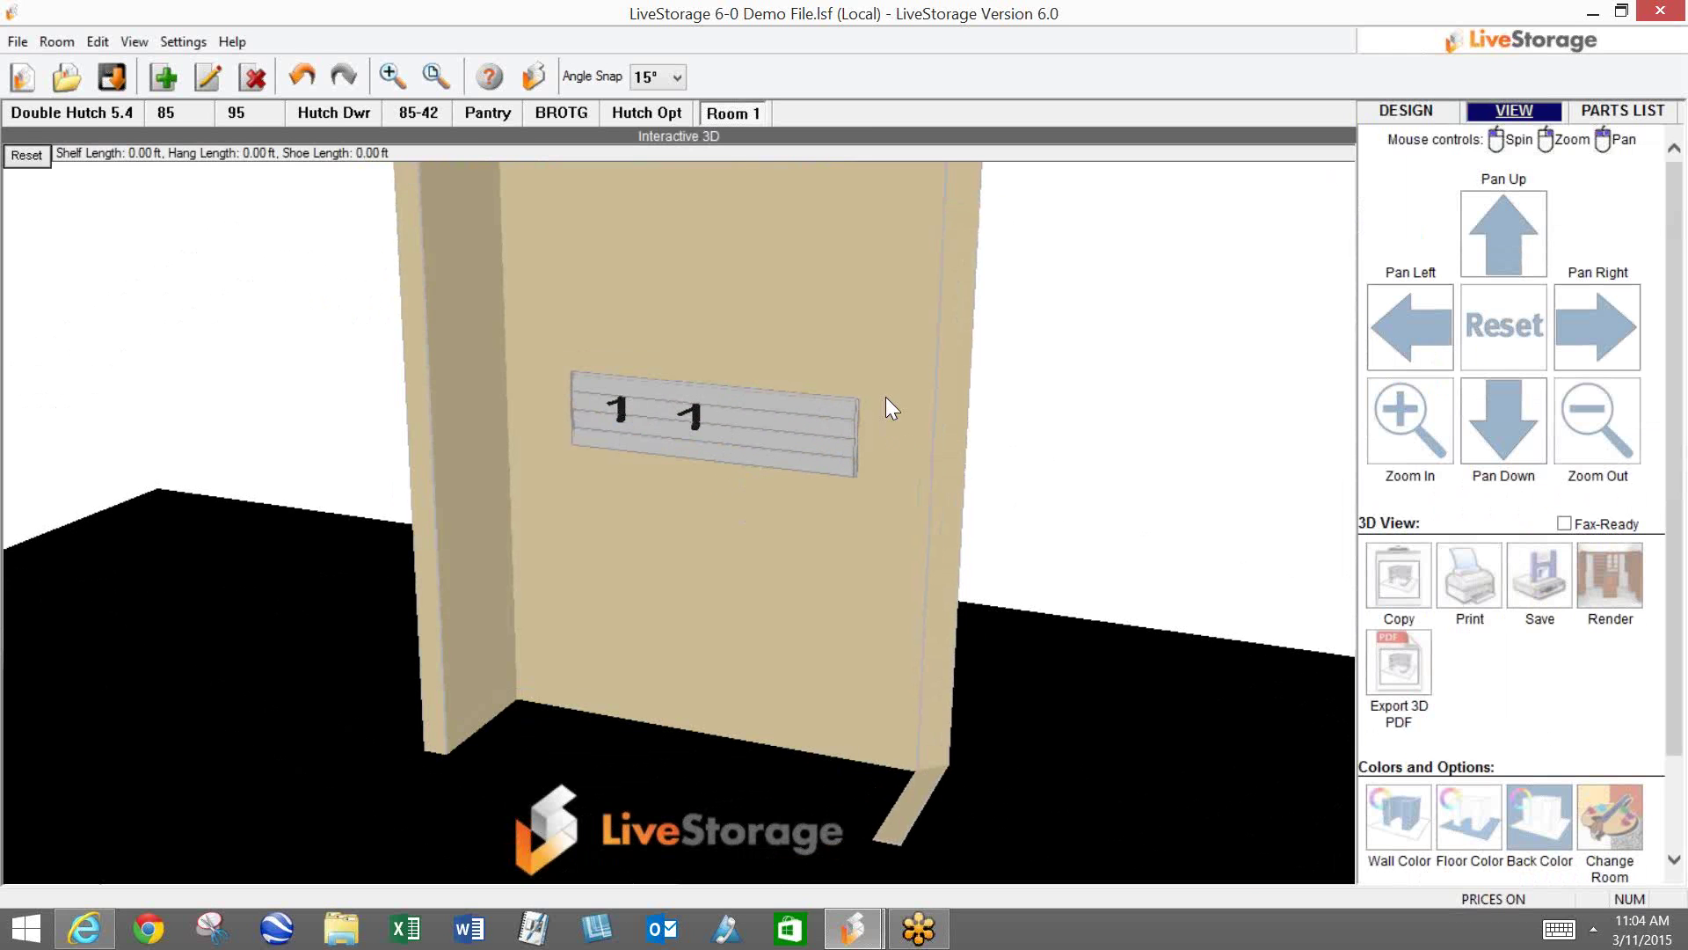
Step: Add a second new room and create a reach-in closet with 72" and 24" walls at 96" wall height
{"action": "left_click", "coordinate": [165, 81]}
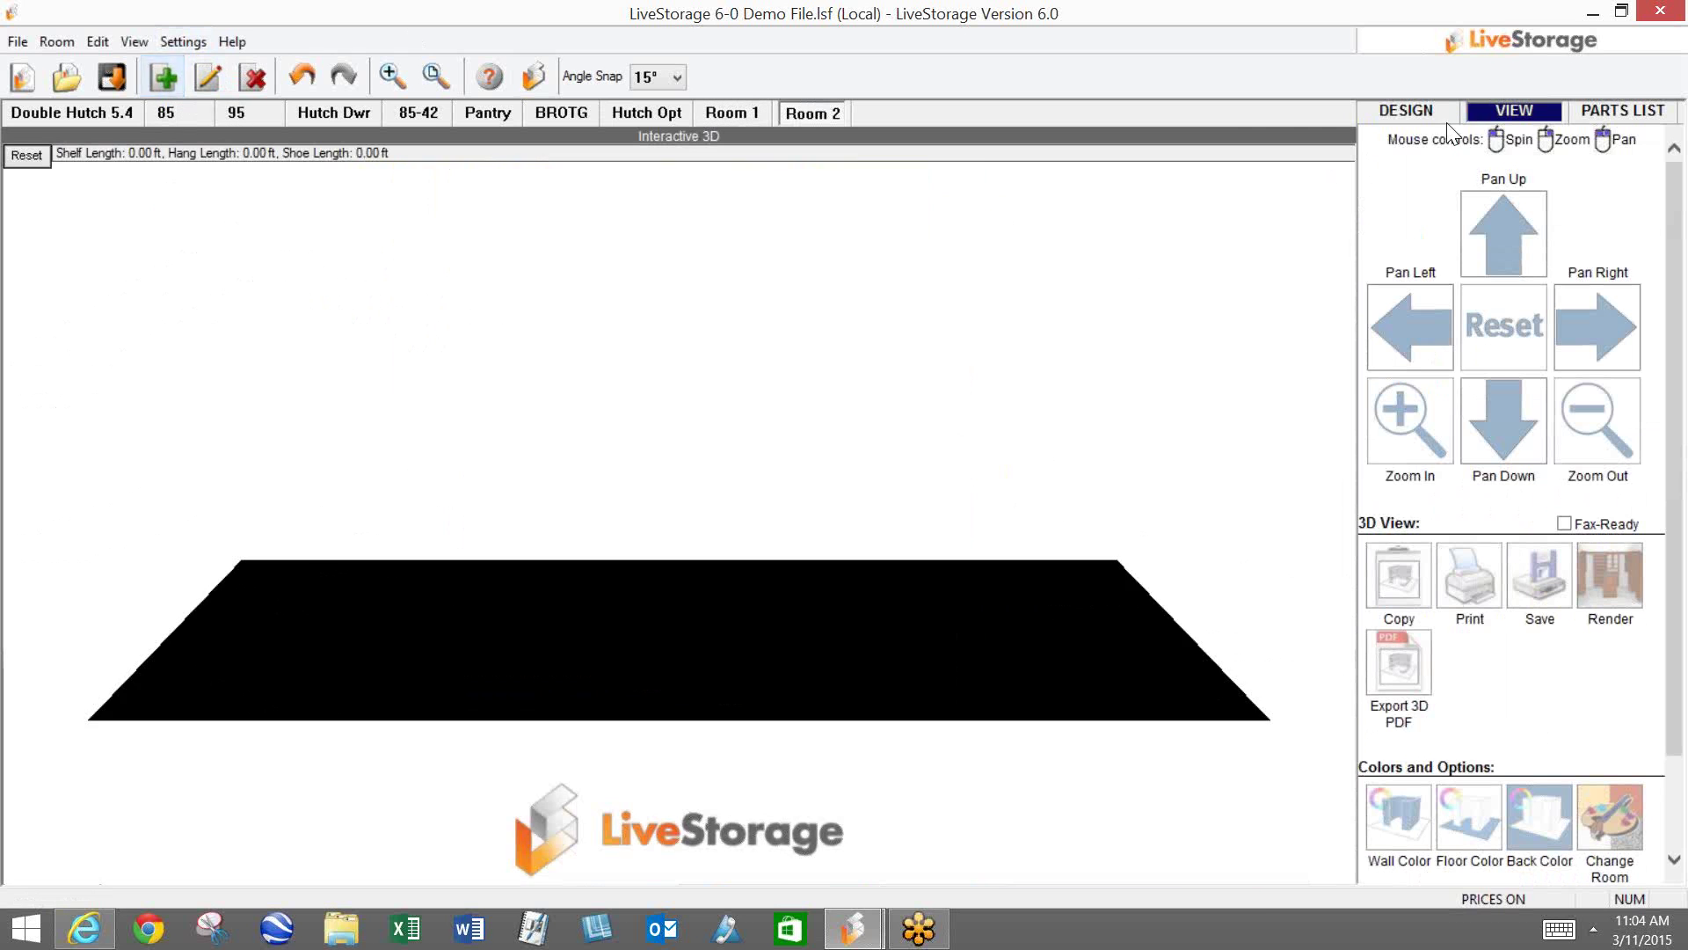
{"action": "left_click", "coordinate": [1416, 114]}
{"action": "left_click", "coordinate": [1410, 235]}
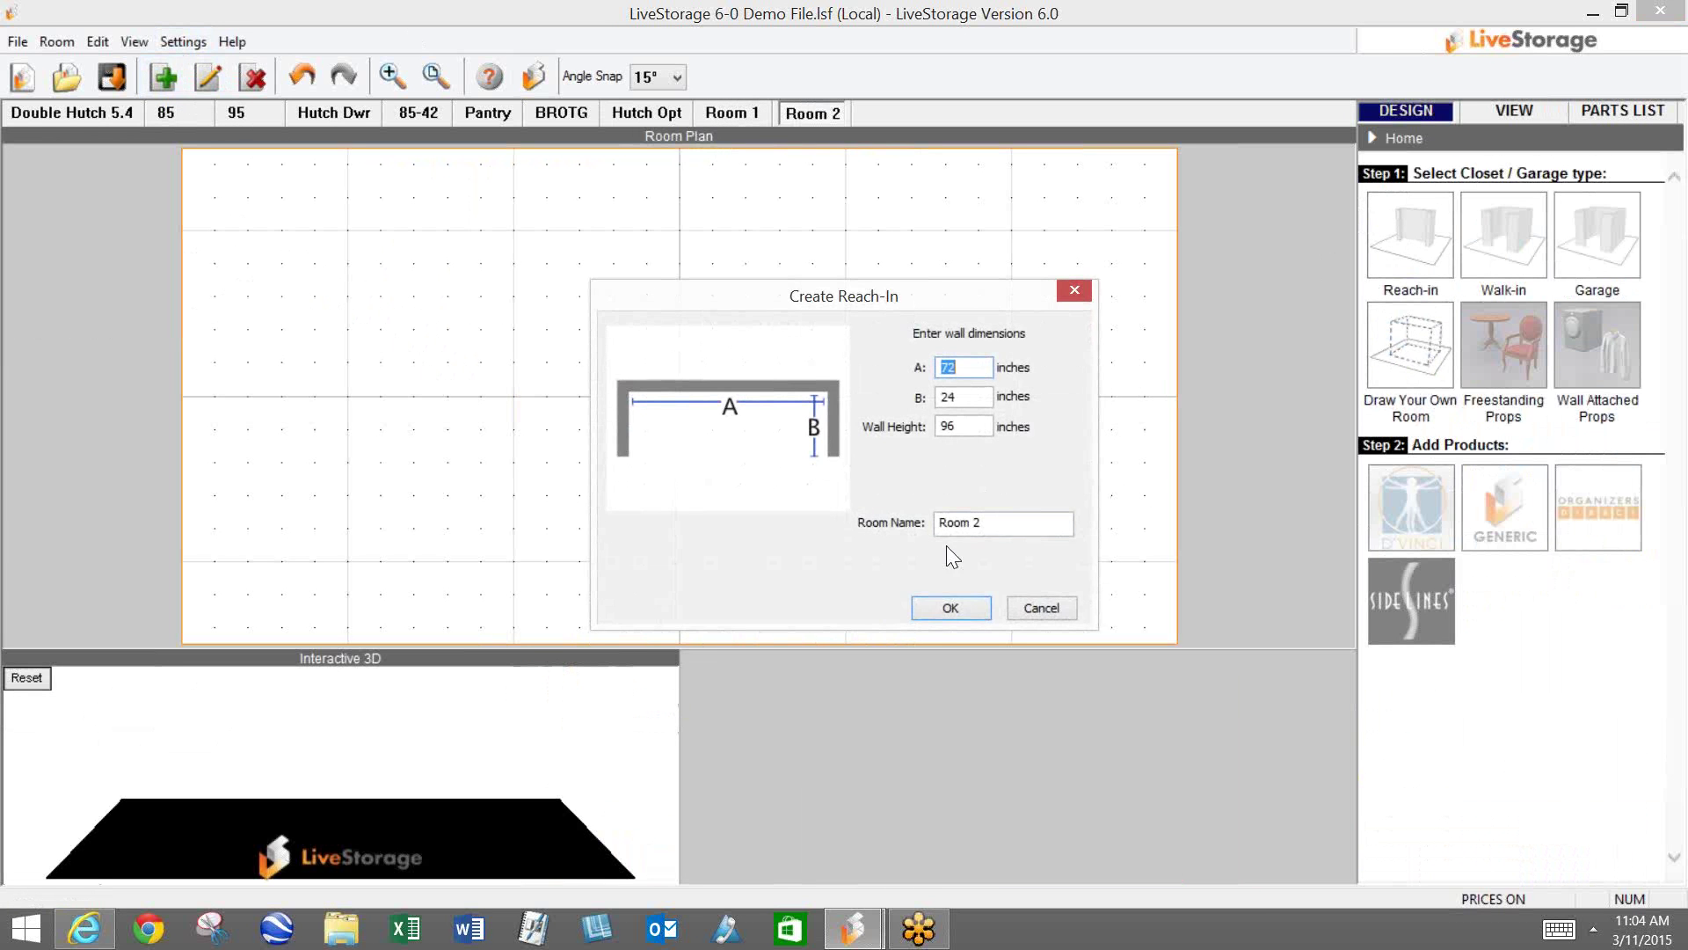
{"action": "left_click", "coordinate": [951, 609]}
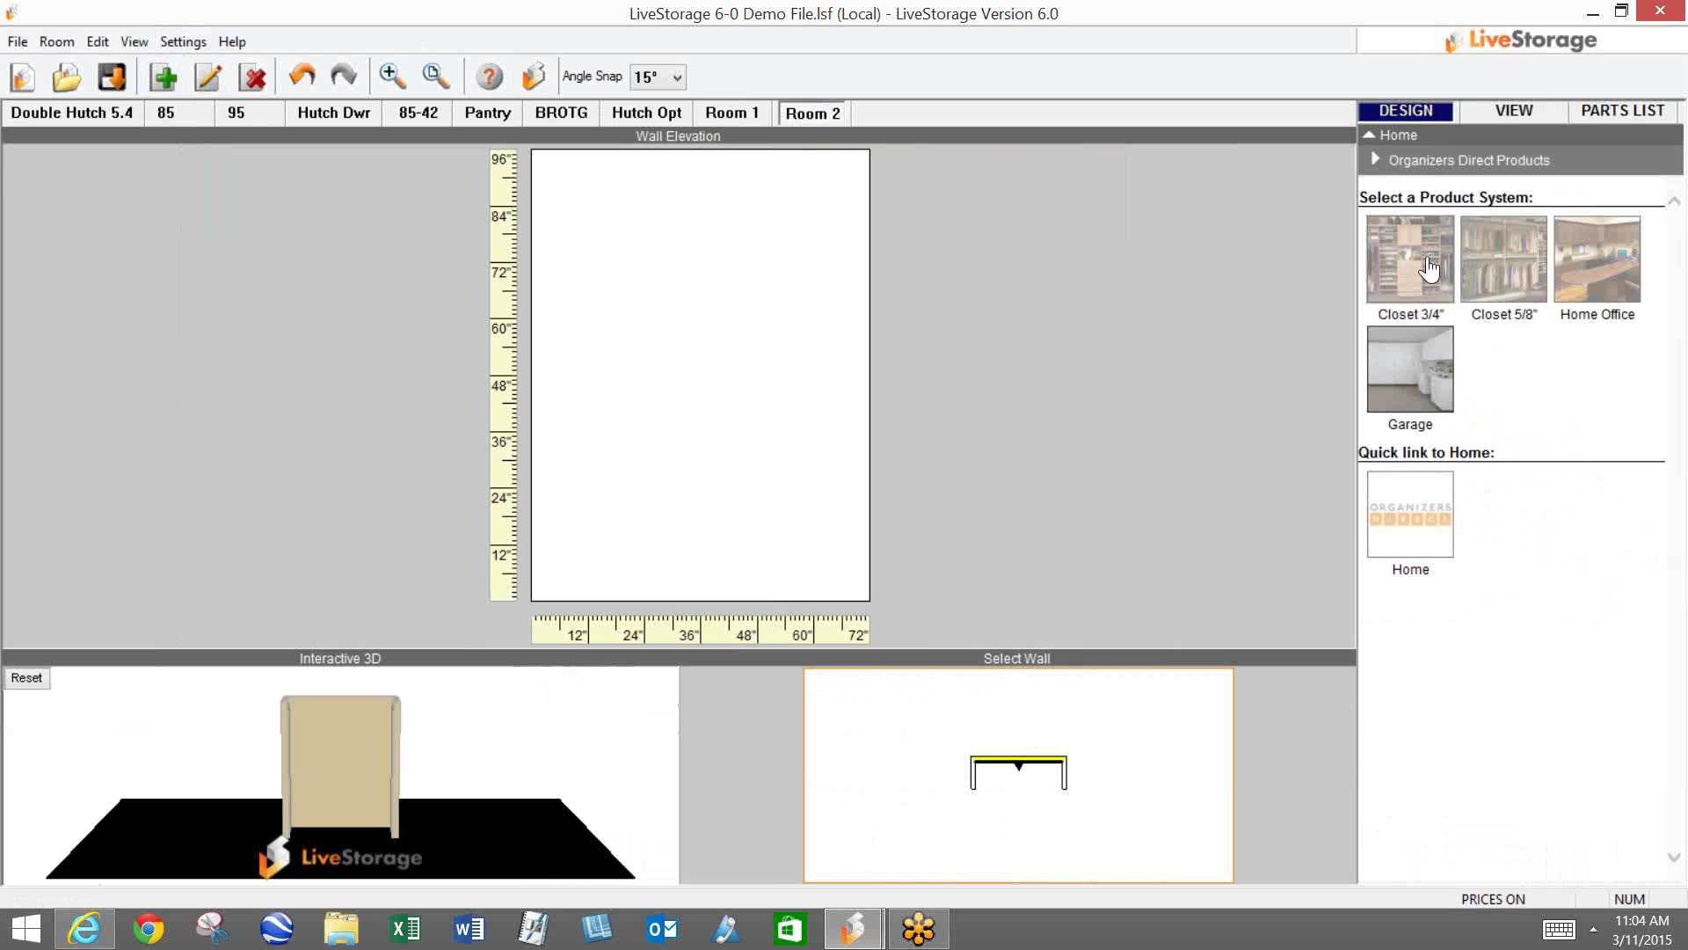
Step: Using the Organizers Direct Closet 3/4" system, place two upright partitions 36" apart on the back wall
{"action": "left_click", "coordinate": [1396, 285]}
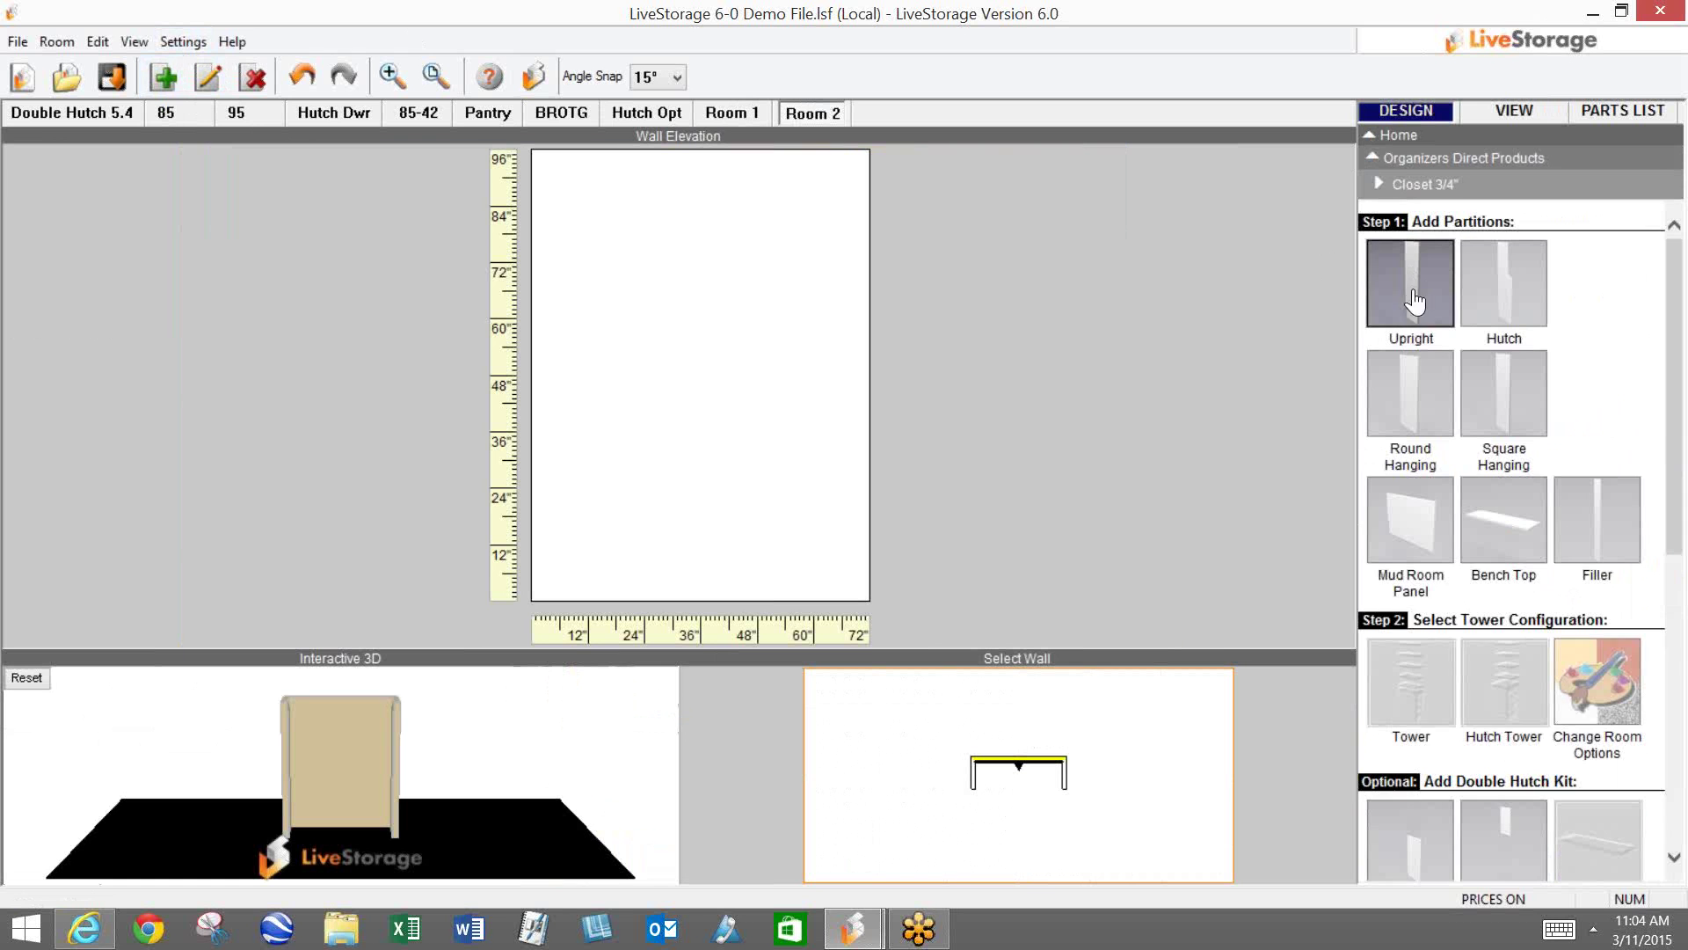
{"action": "left_click", "coordinate": [1391, 299]}
{"action": "left_click", "coordinate": [611, 330]}
{"action": "left_click", "coordinate": [782, 334]}
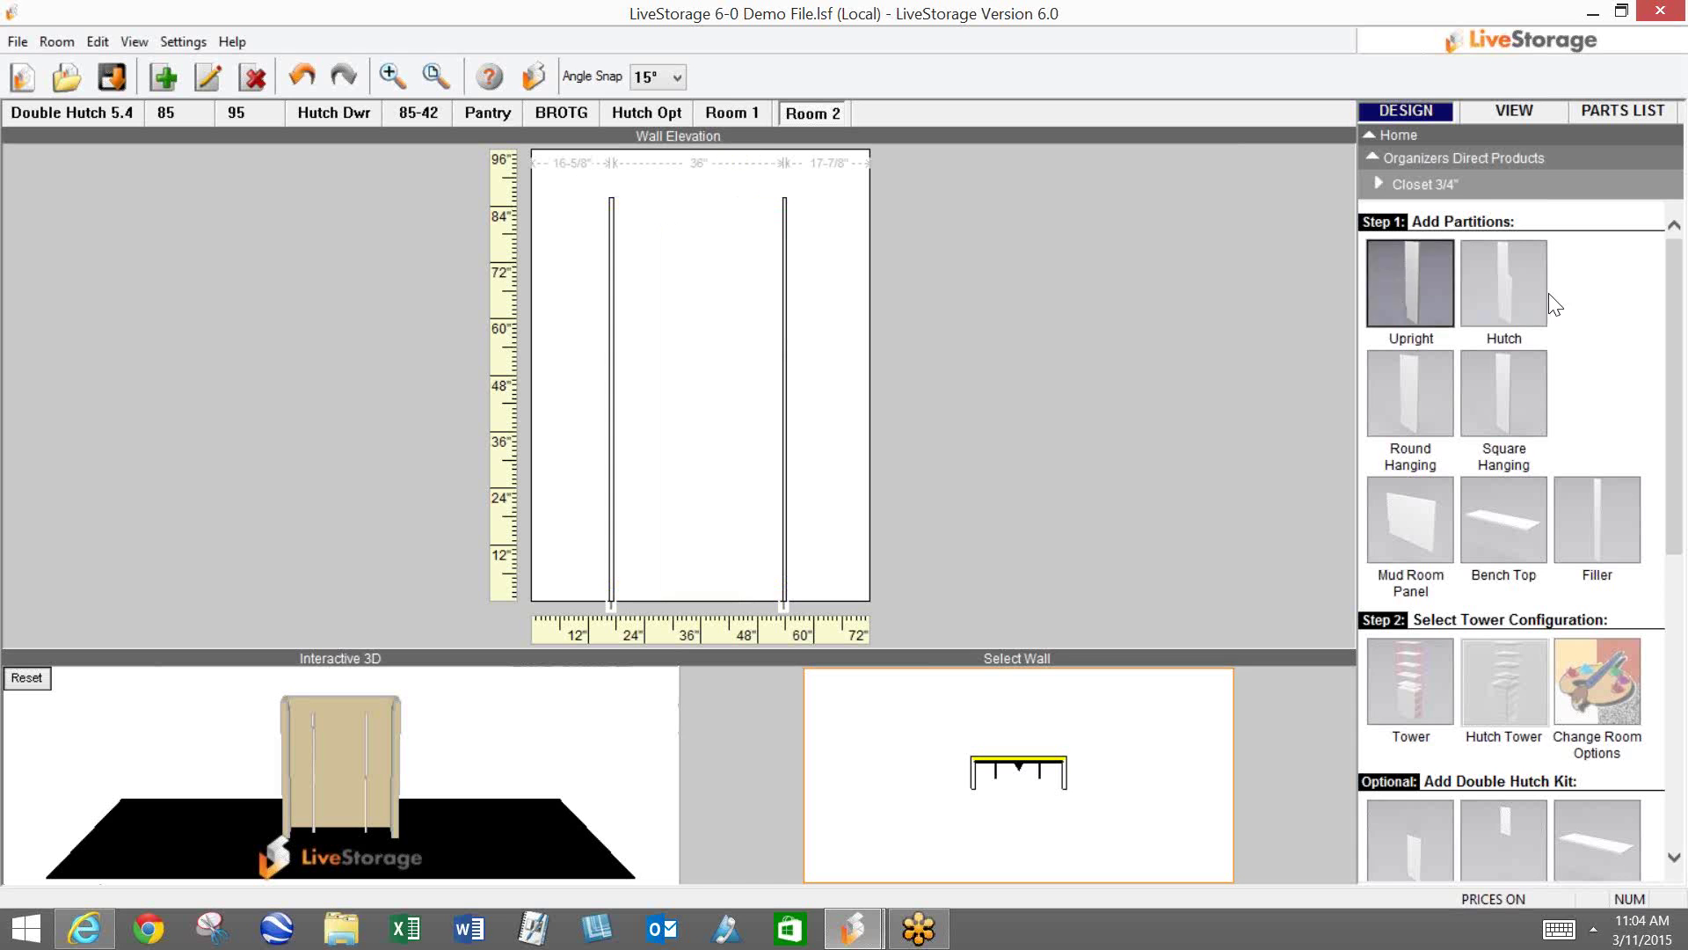
Step: Place two 8" high drawers, one above the other, between the two uprights
{"action": "scroll", "coordinate": [1574, 308], "scroll_direction": "down", "scroll_amount": 5}
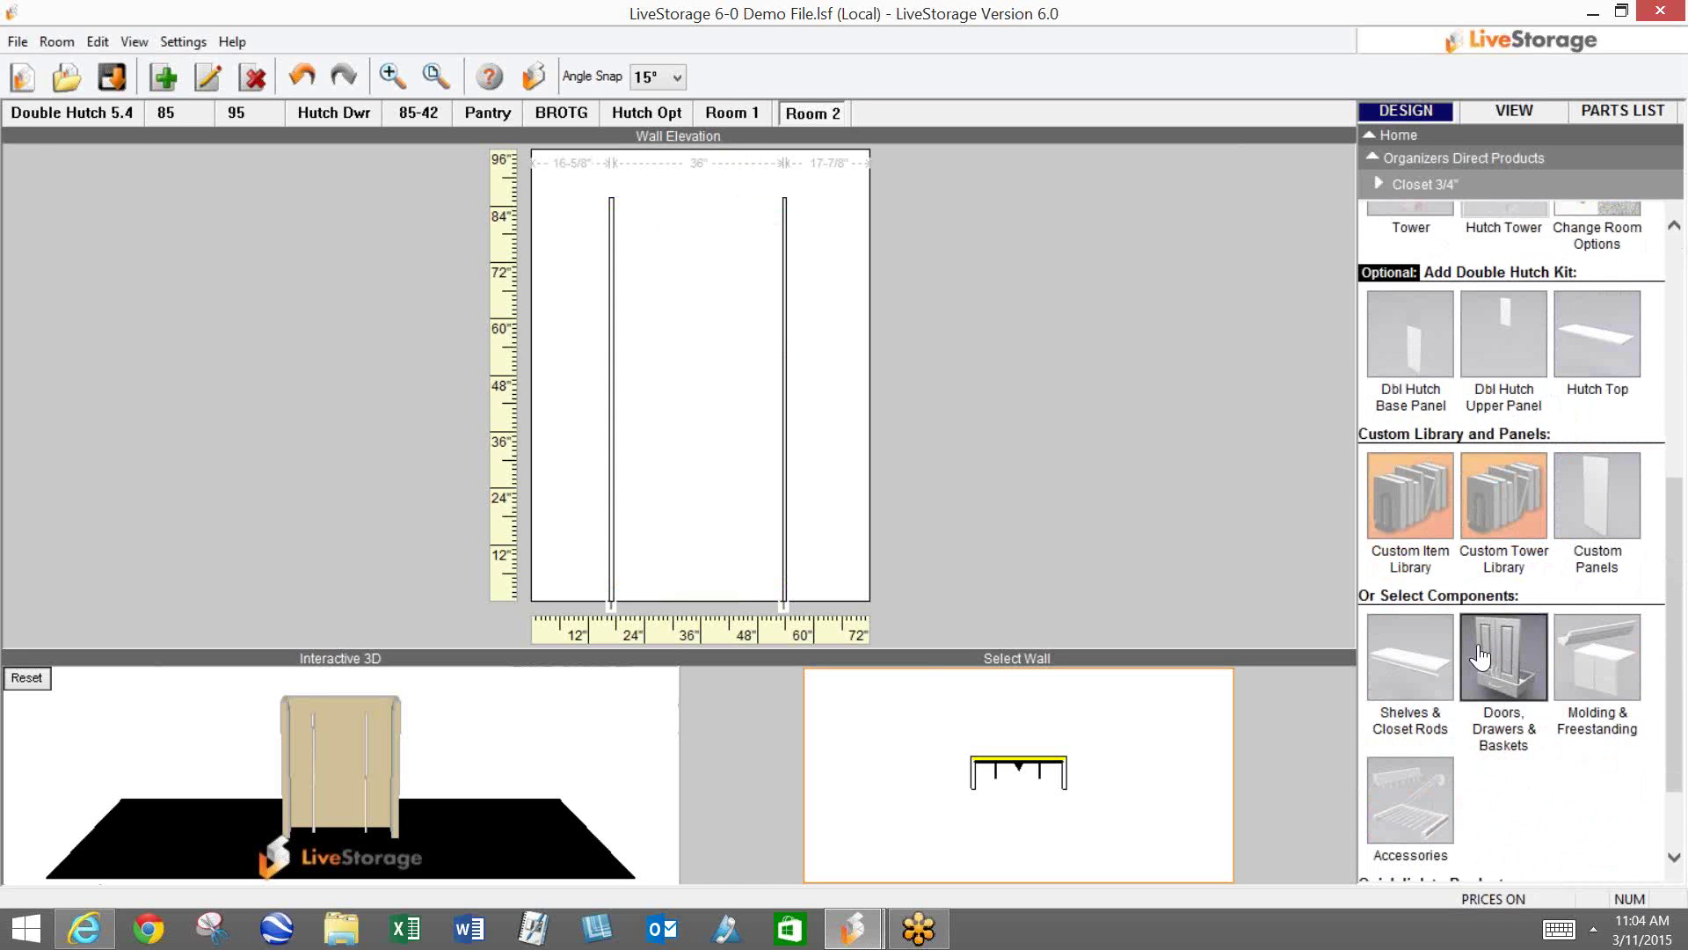
{"action": "left_click", "coordinate": [1505, 651]}
{"action": "left_click", "coordinate": [1389, 563]}
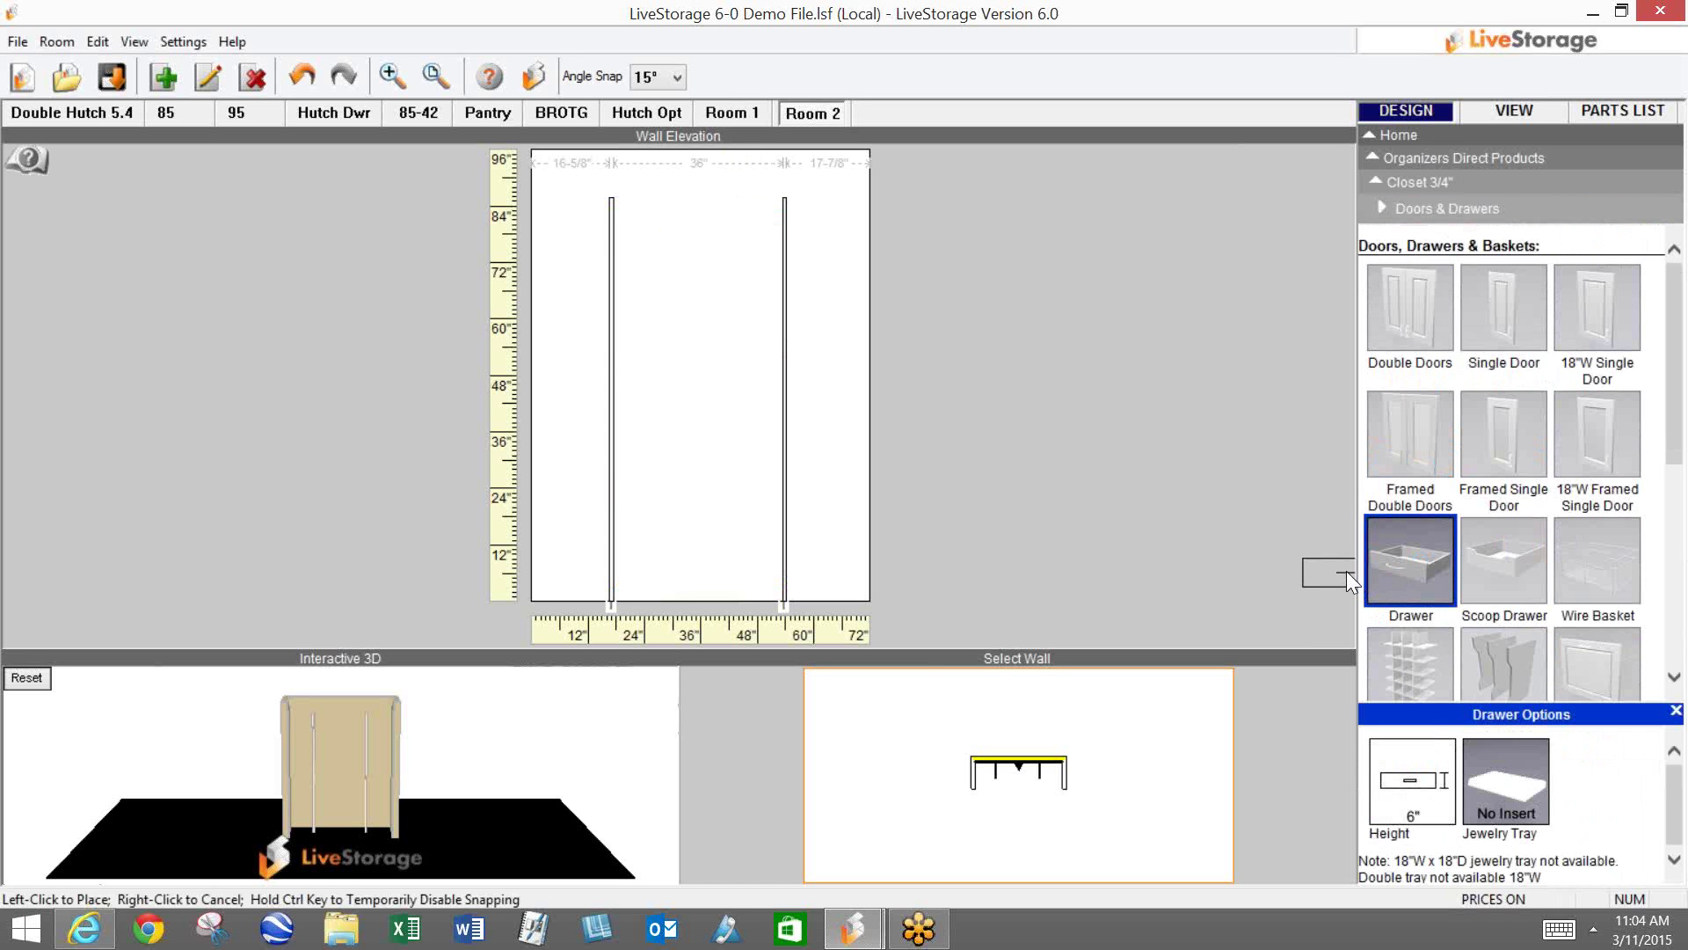
{"action": "left_click", "coordinate": [1405, 787]}
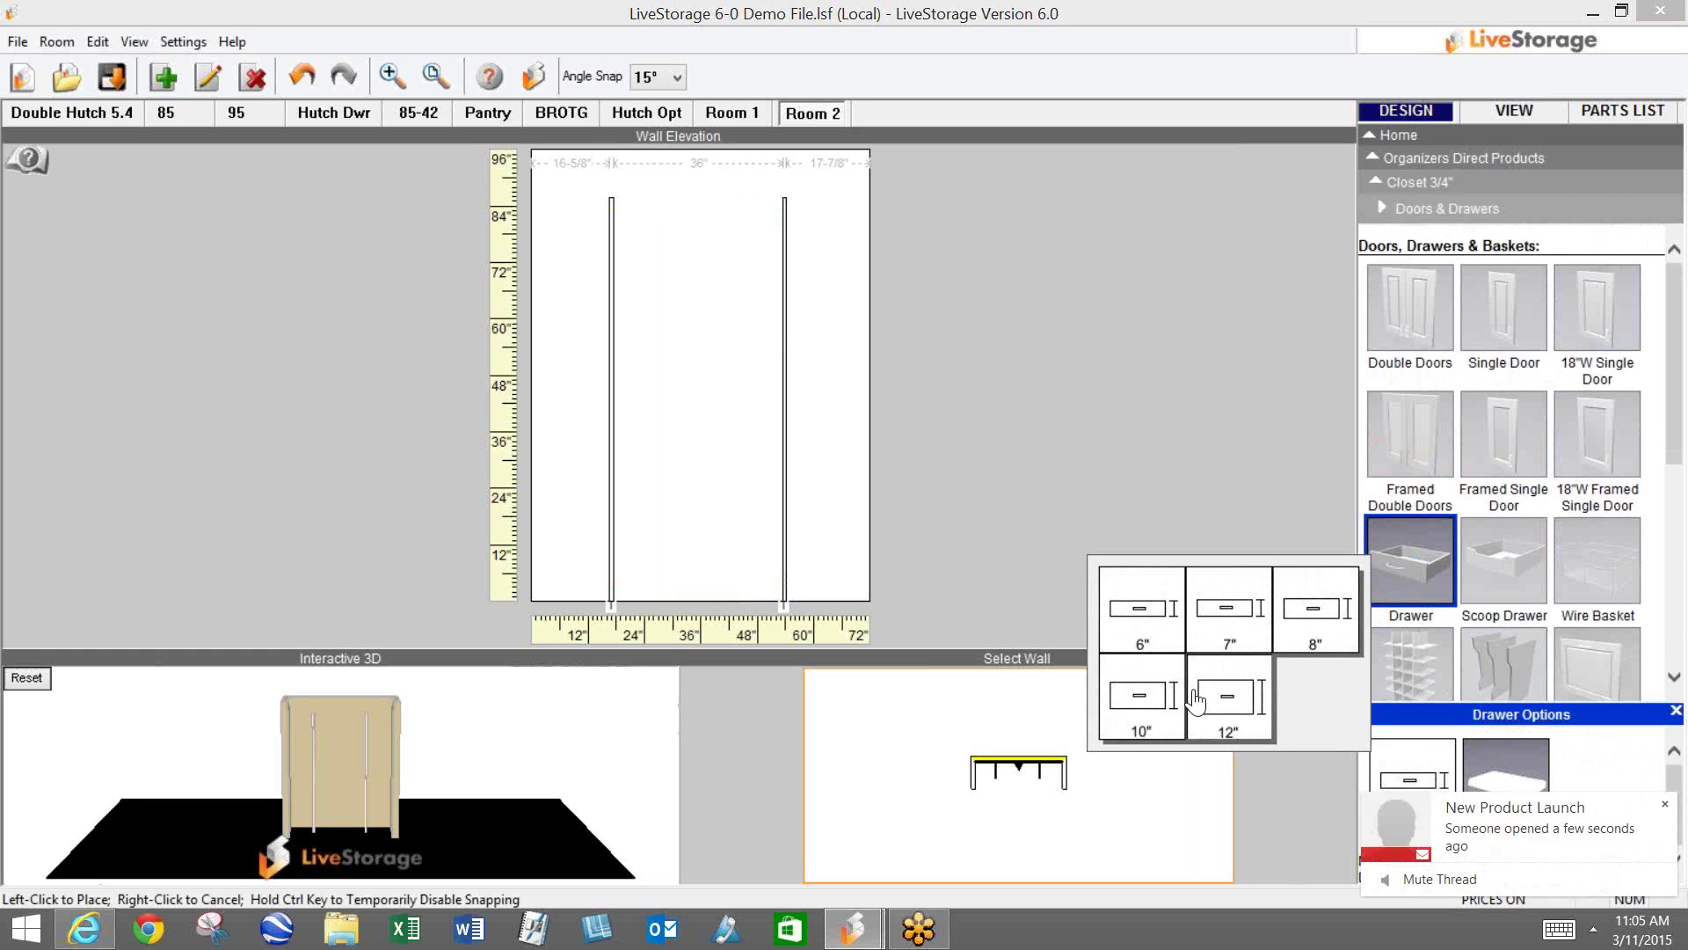
{"action": "left_click", "coordinate": [1661, 789]}
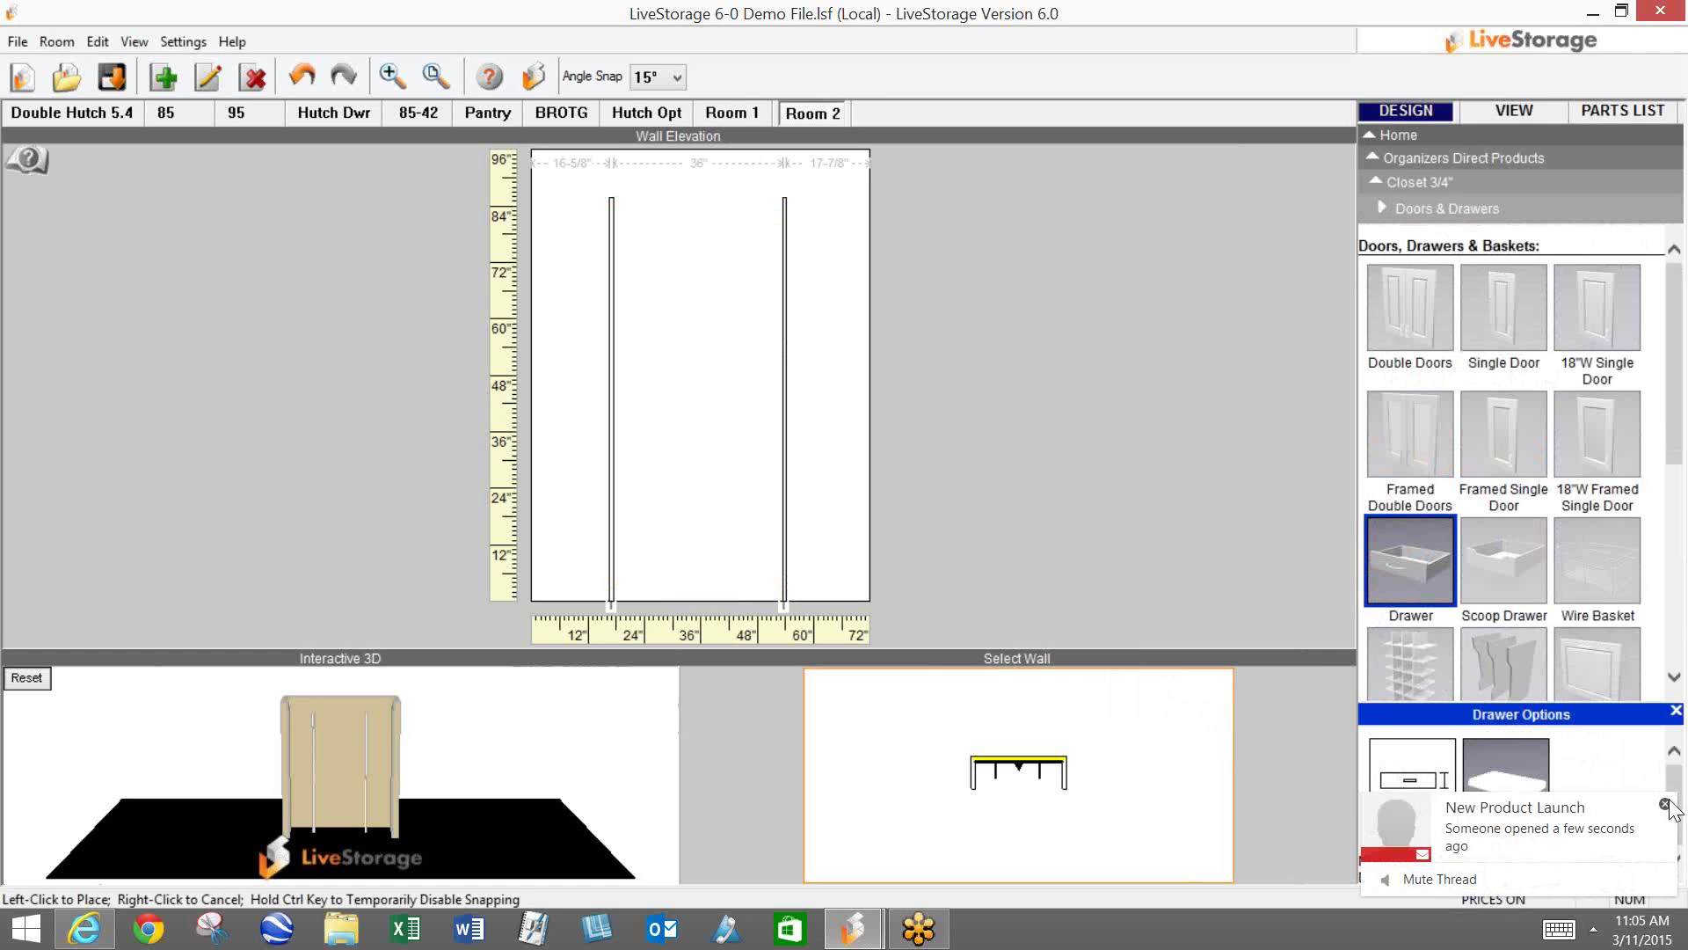
{"action": "left_click", "coordinate": [1412, 778]}
{"action": "left_click", "coordinate": [1336, 609]}
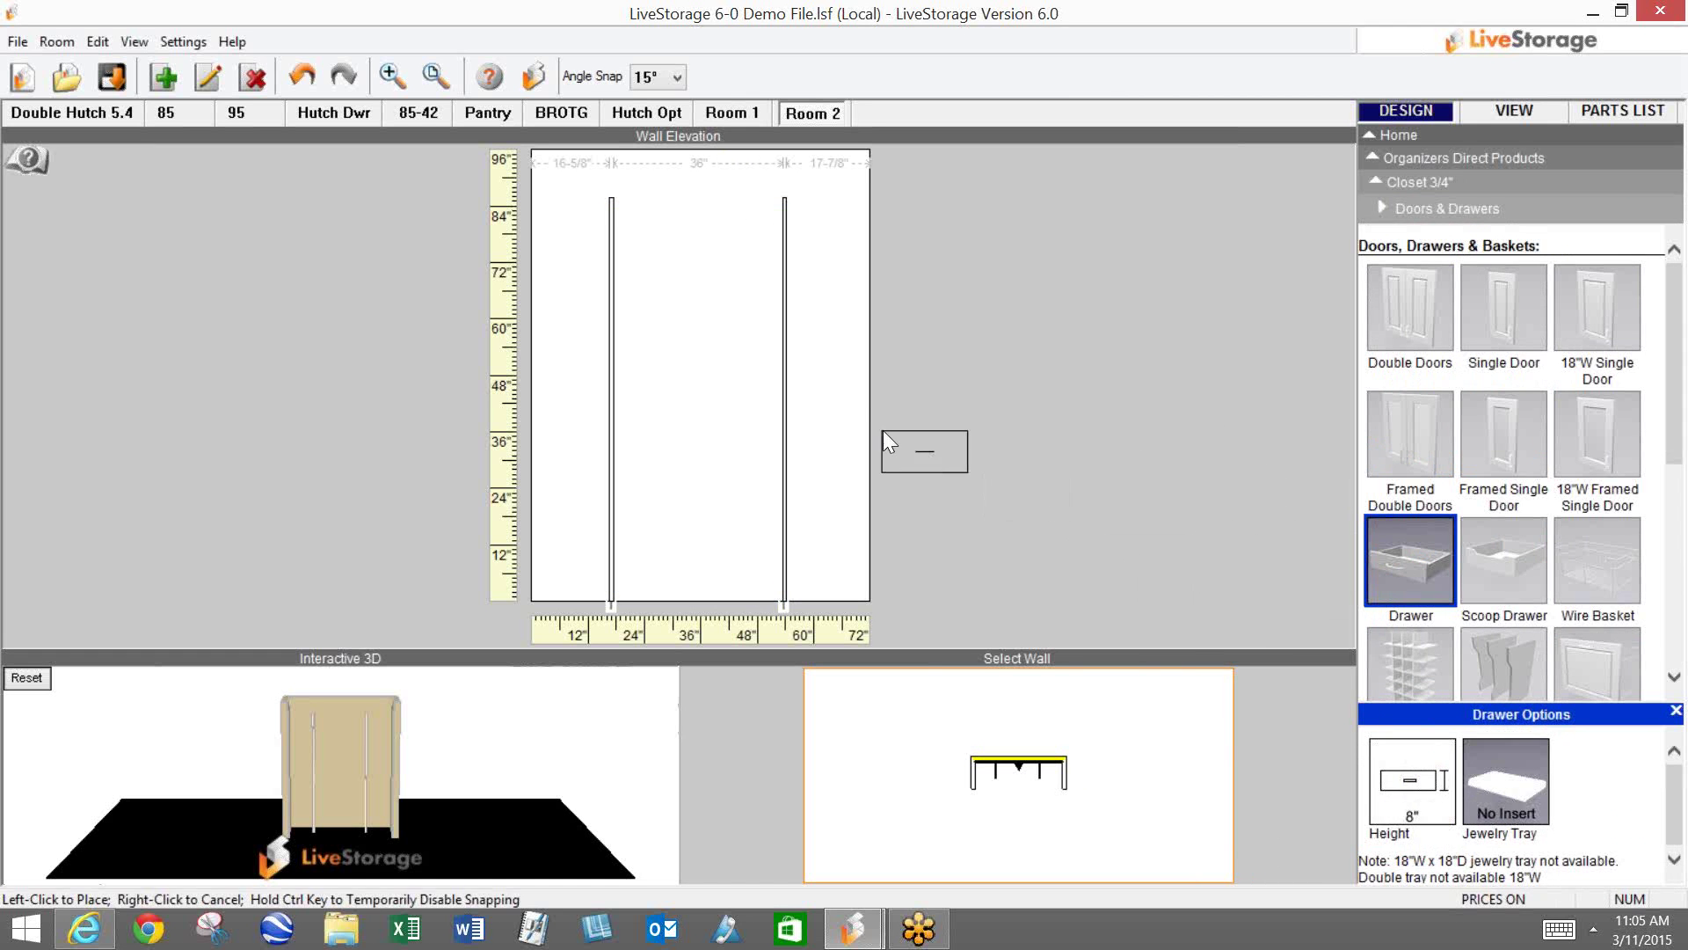
{"action": "left_click", "coordinate": [685, 480]}
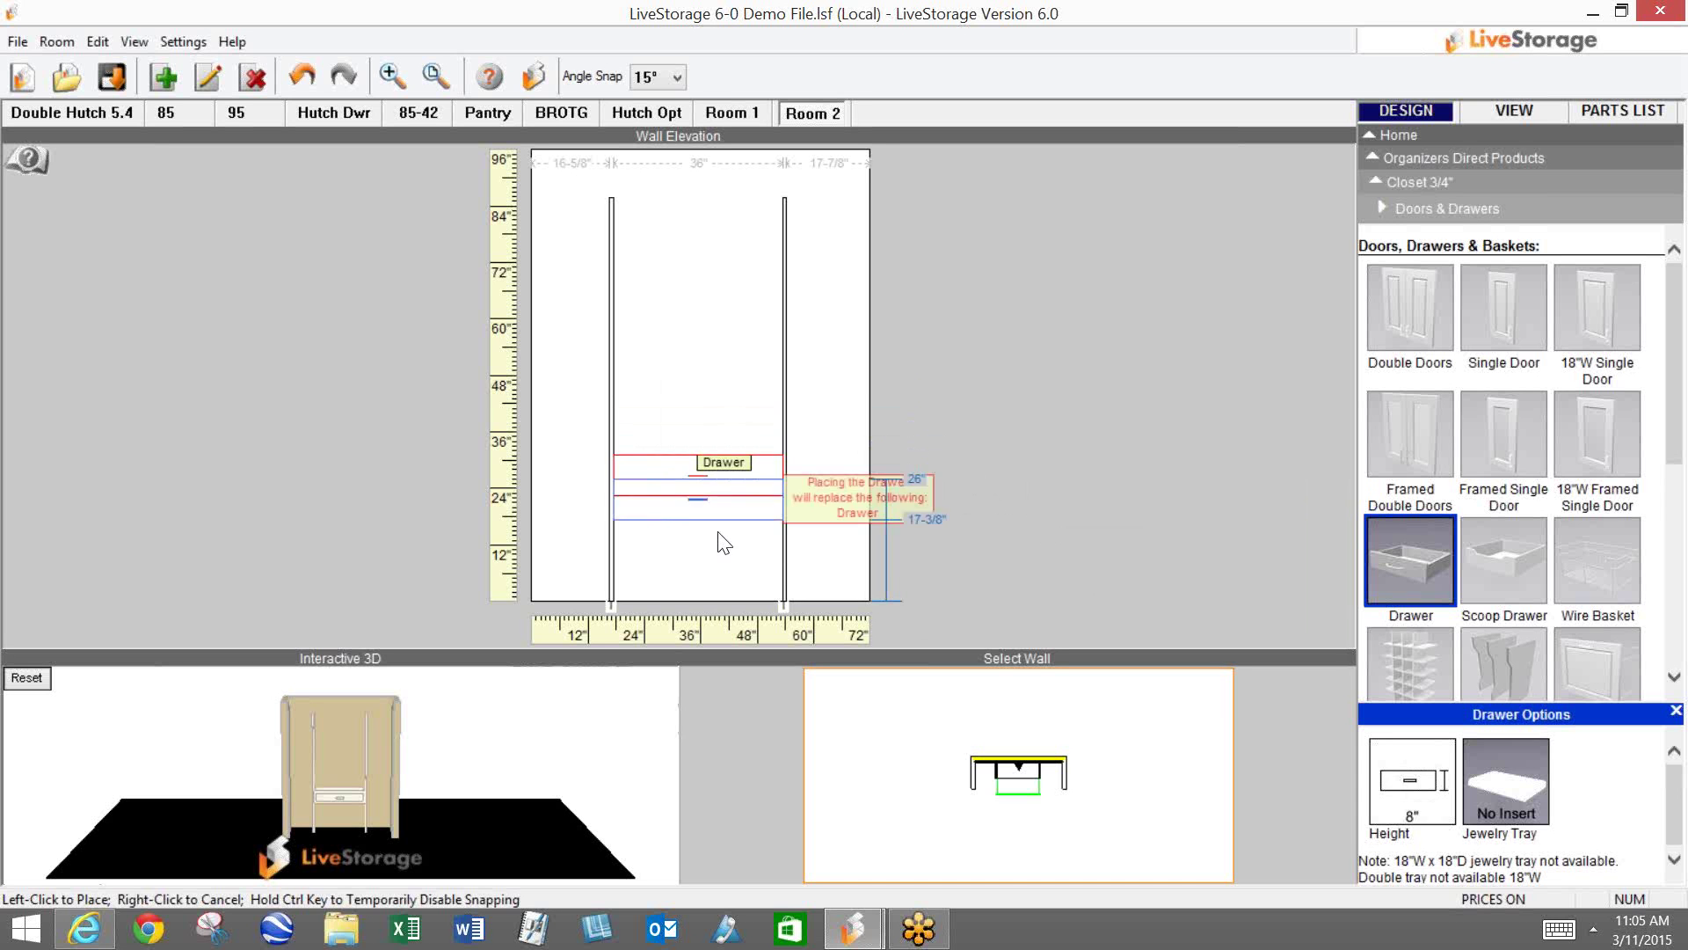
{"action": "left_click", "coordinate": [714, 513]}
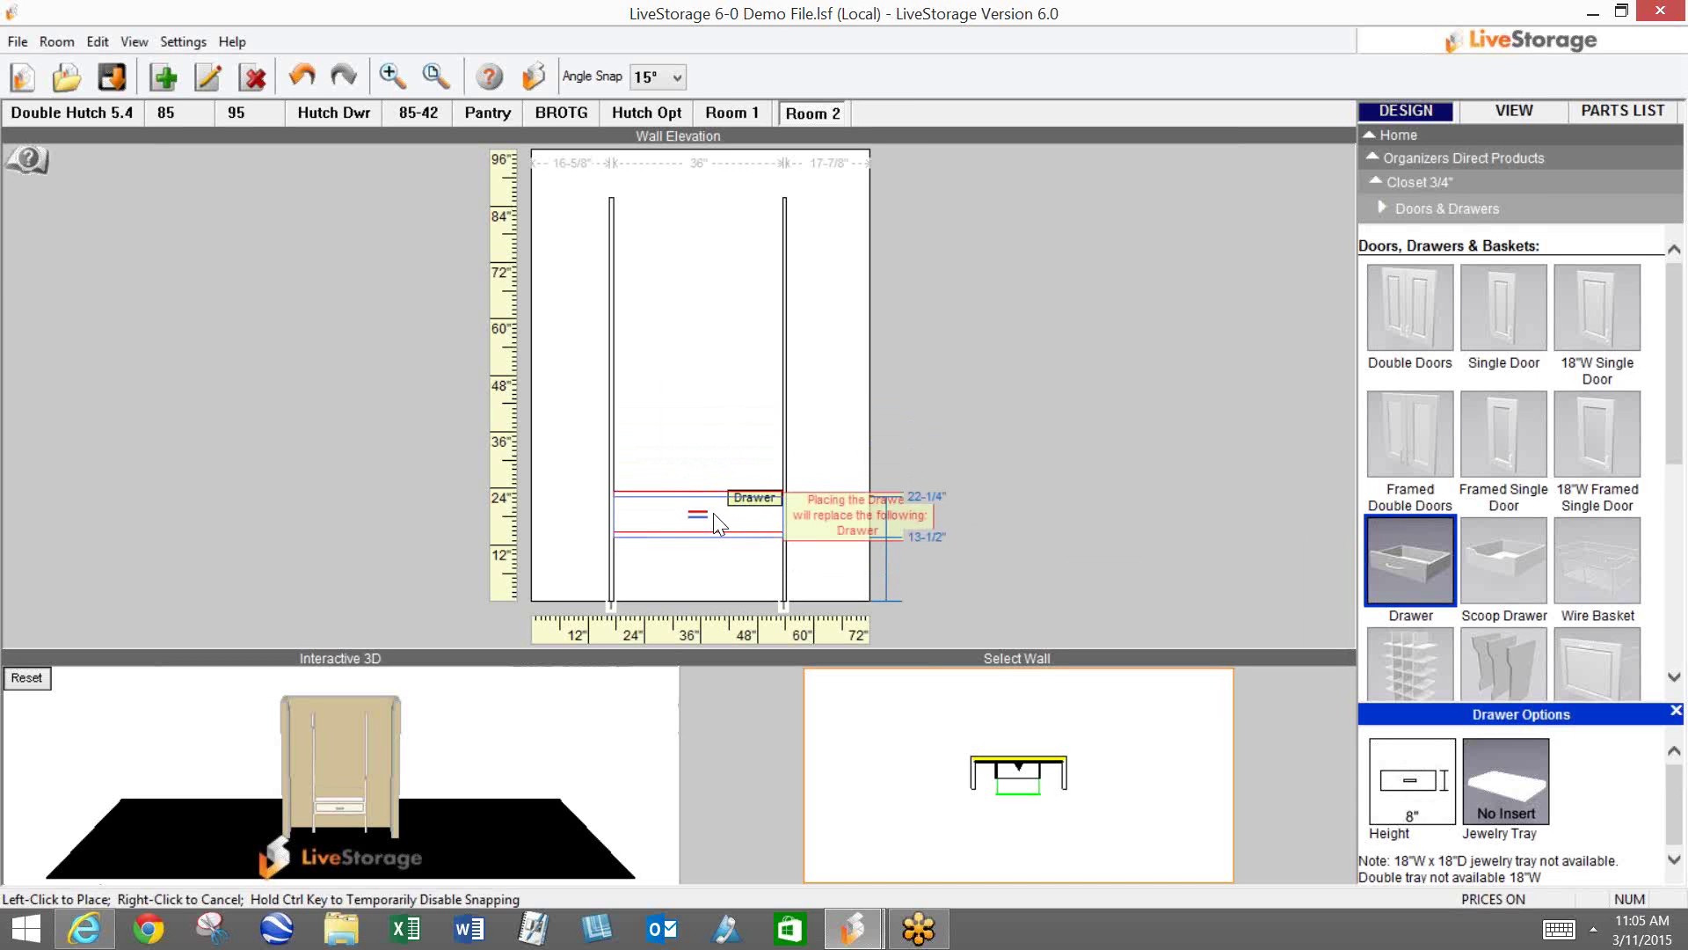
{"action": "right_click", "coordinate": [717, 460]}
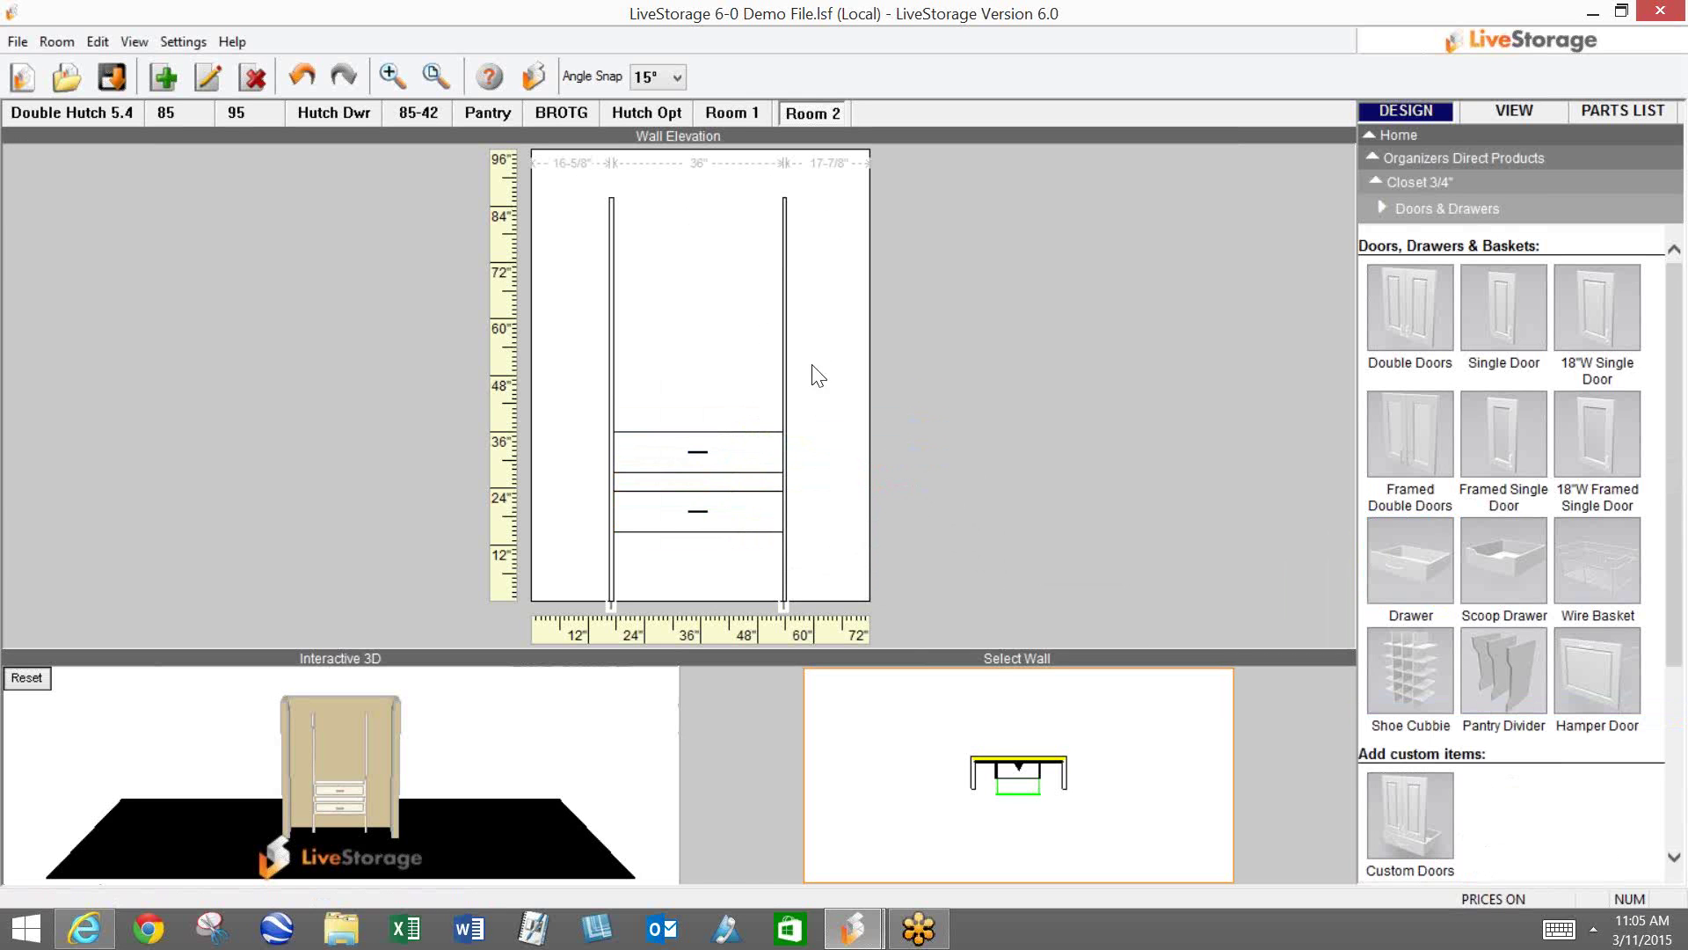
Step: Review the available drawer box types in the Organizers Direct room options, keeping White / Soft Close
{"action": "left_click", "coordinate": [1491, 109]}
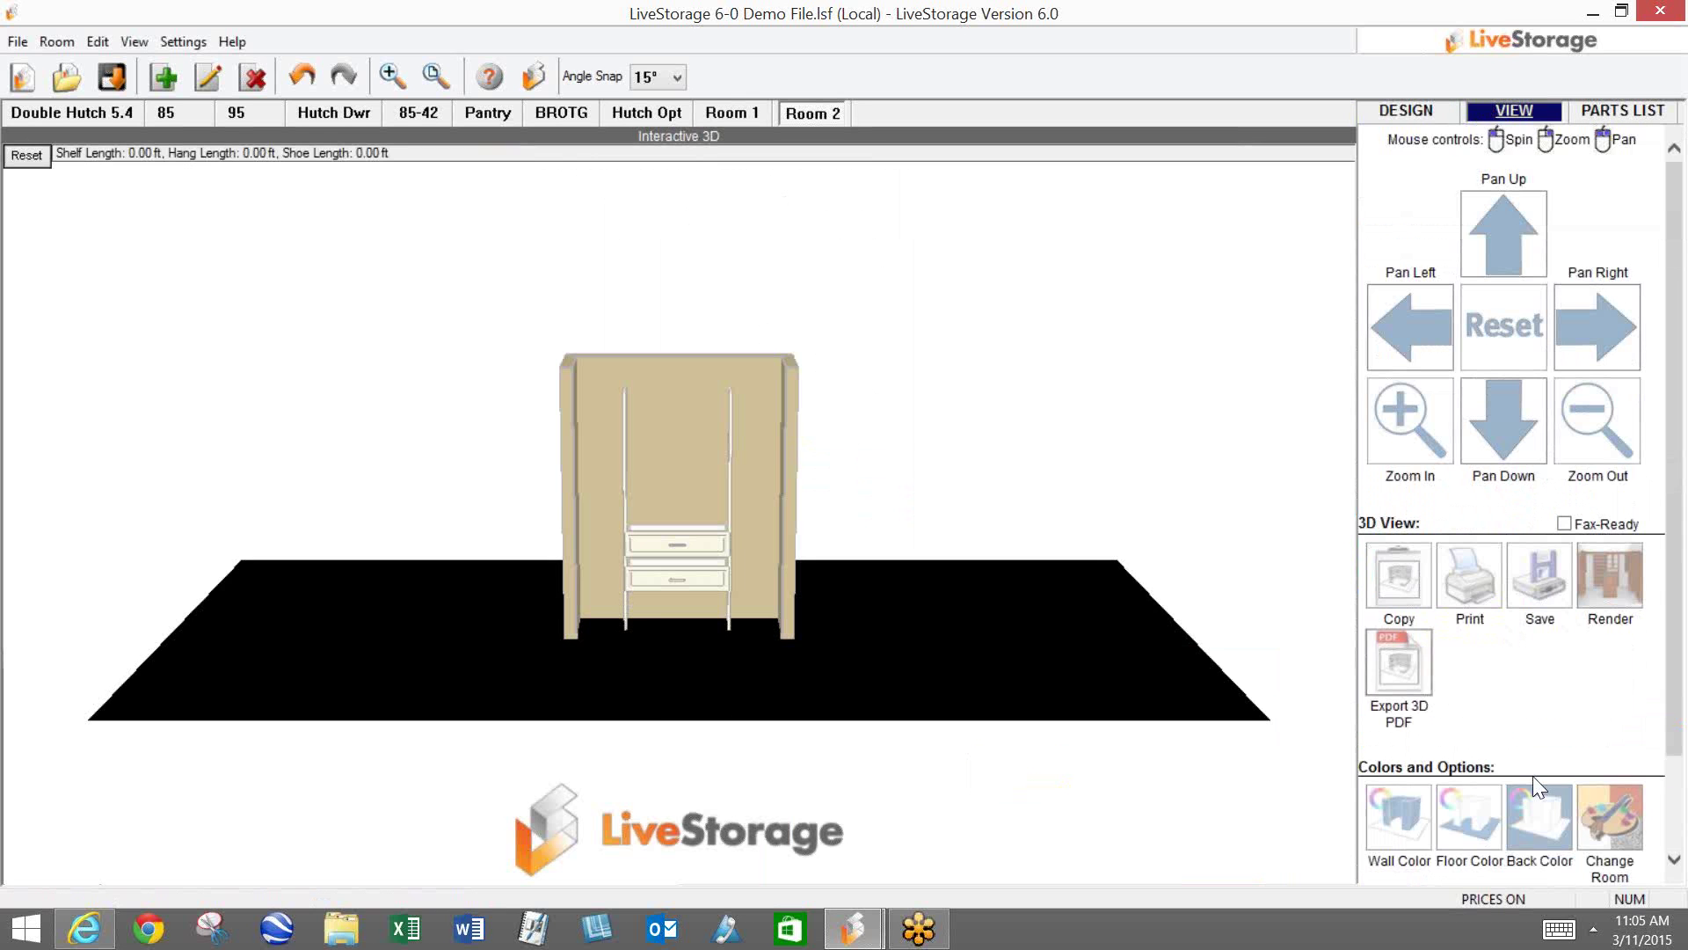
{"action": "left_click", "coordinate": [1602, 824]}
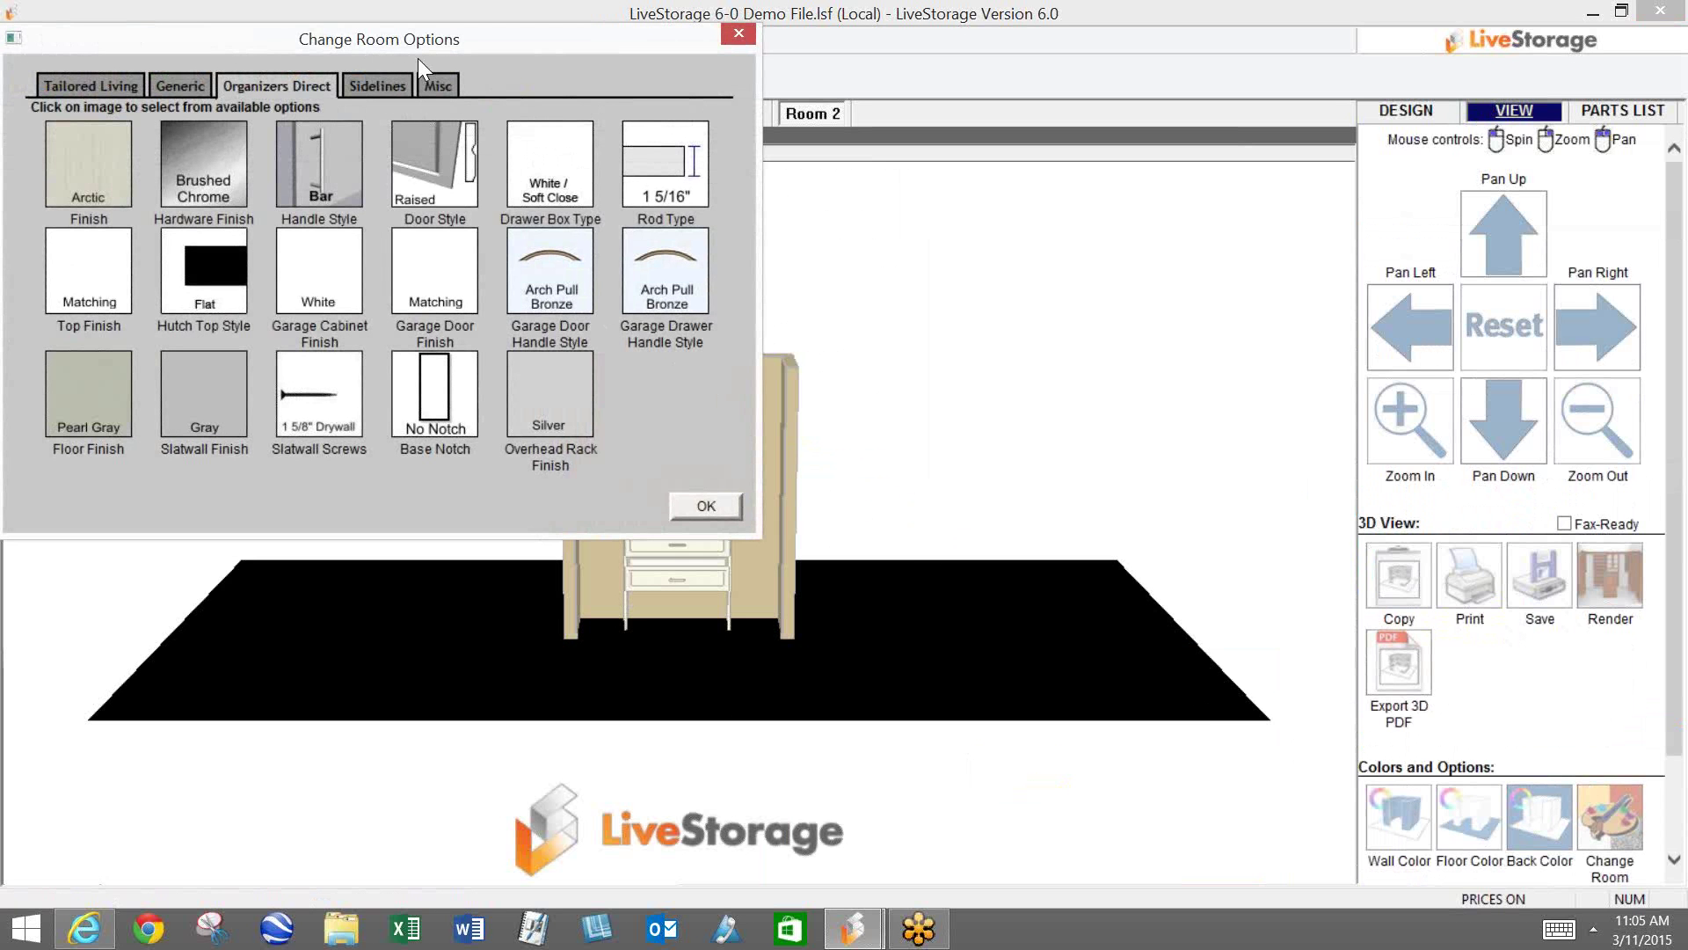
{"action": "left_click", "coordinate": [549, 163]}
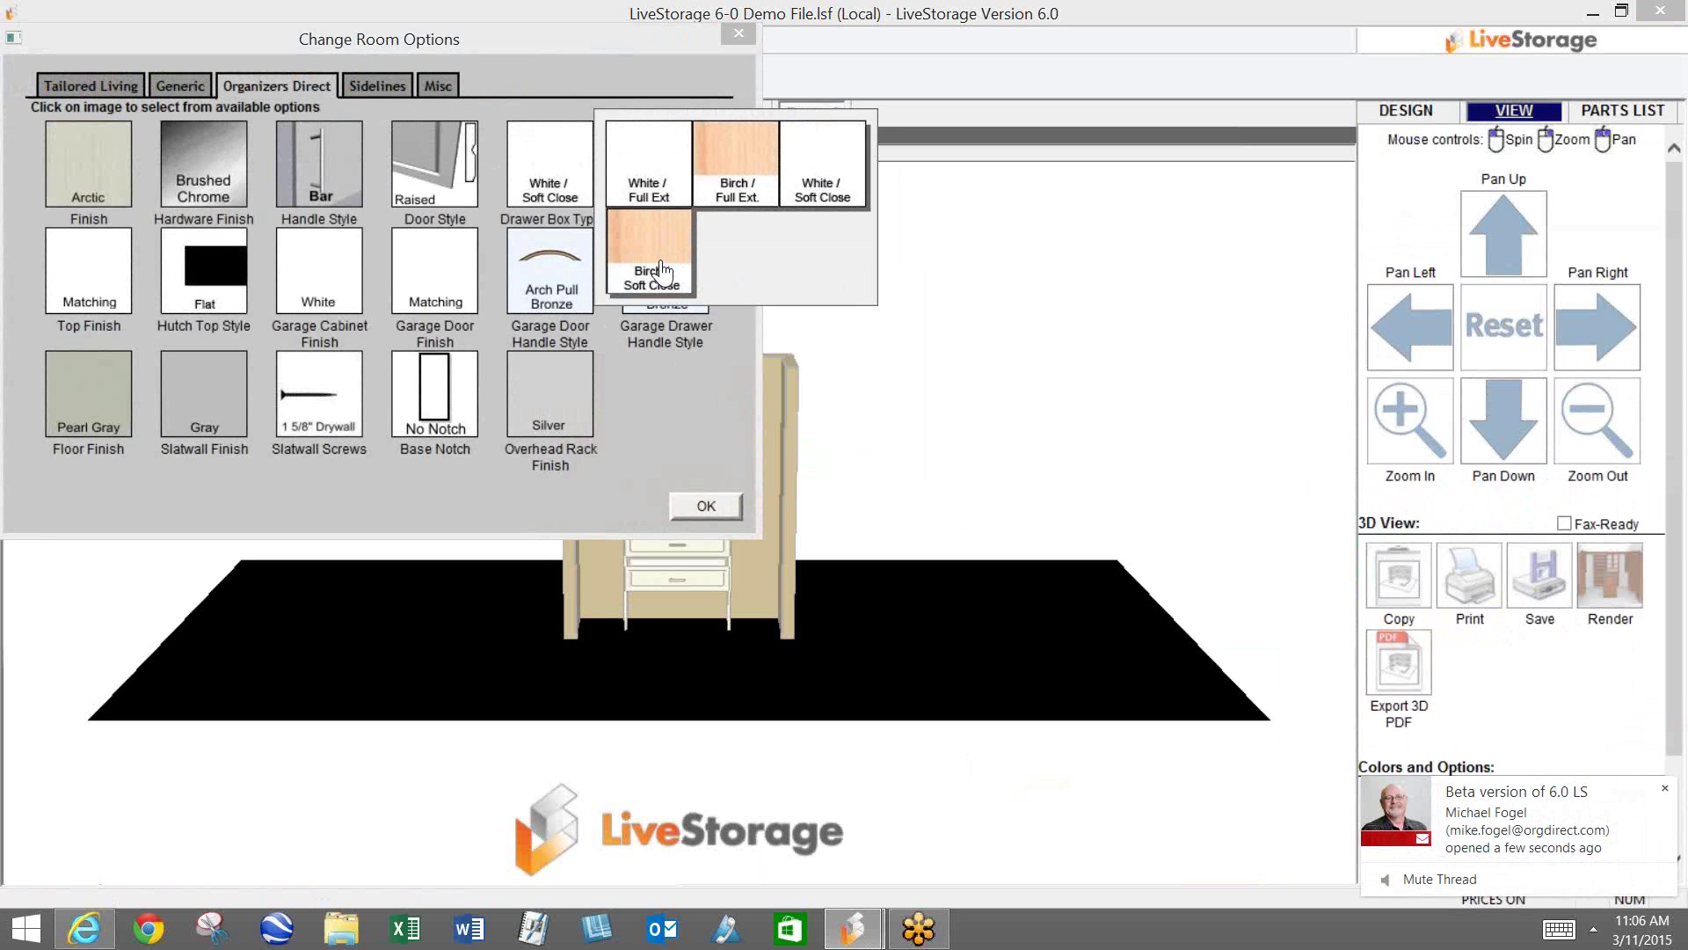
{"action": "left_click", "coordinate": [553, 179]}
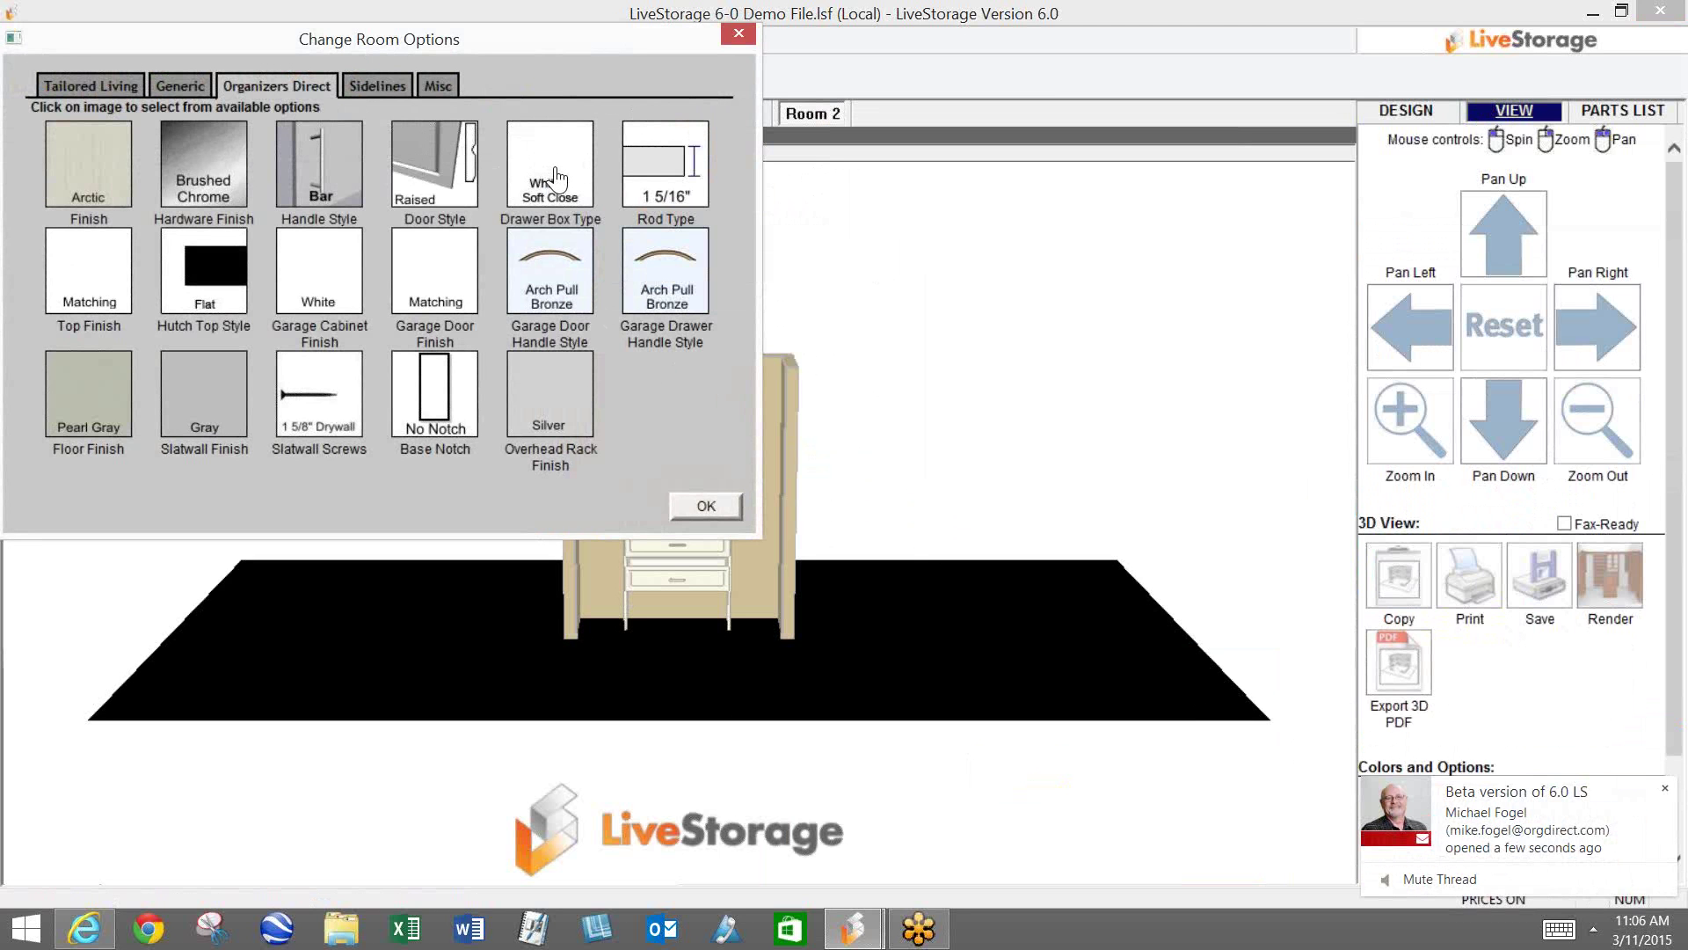
{"action": "left_click", "coordinate": [703, 506]}
Step: Review the proposal page, plan page and priced parts list for Room 2
{"action": "left_click", "coordinate": [1635, 111]}
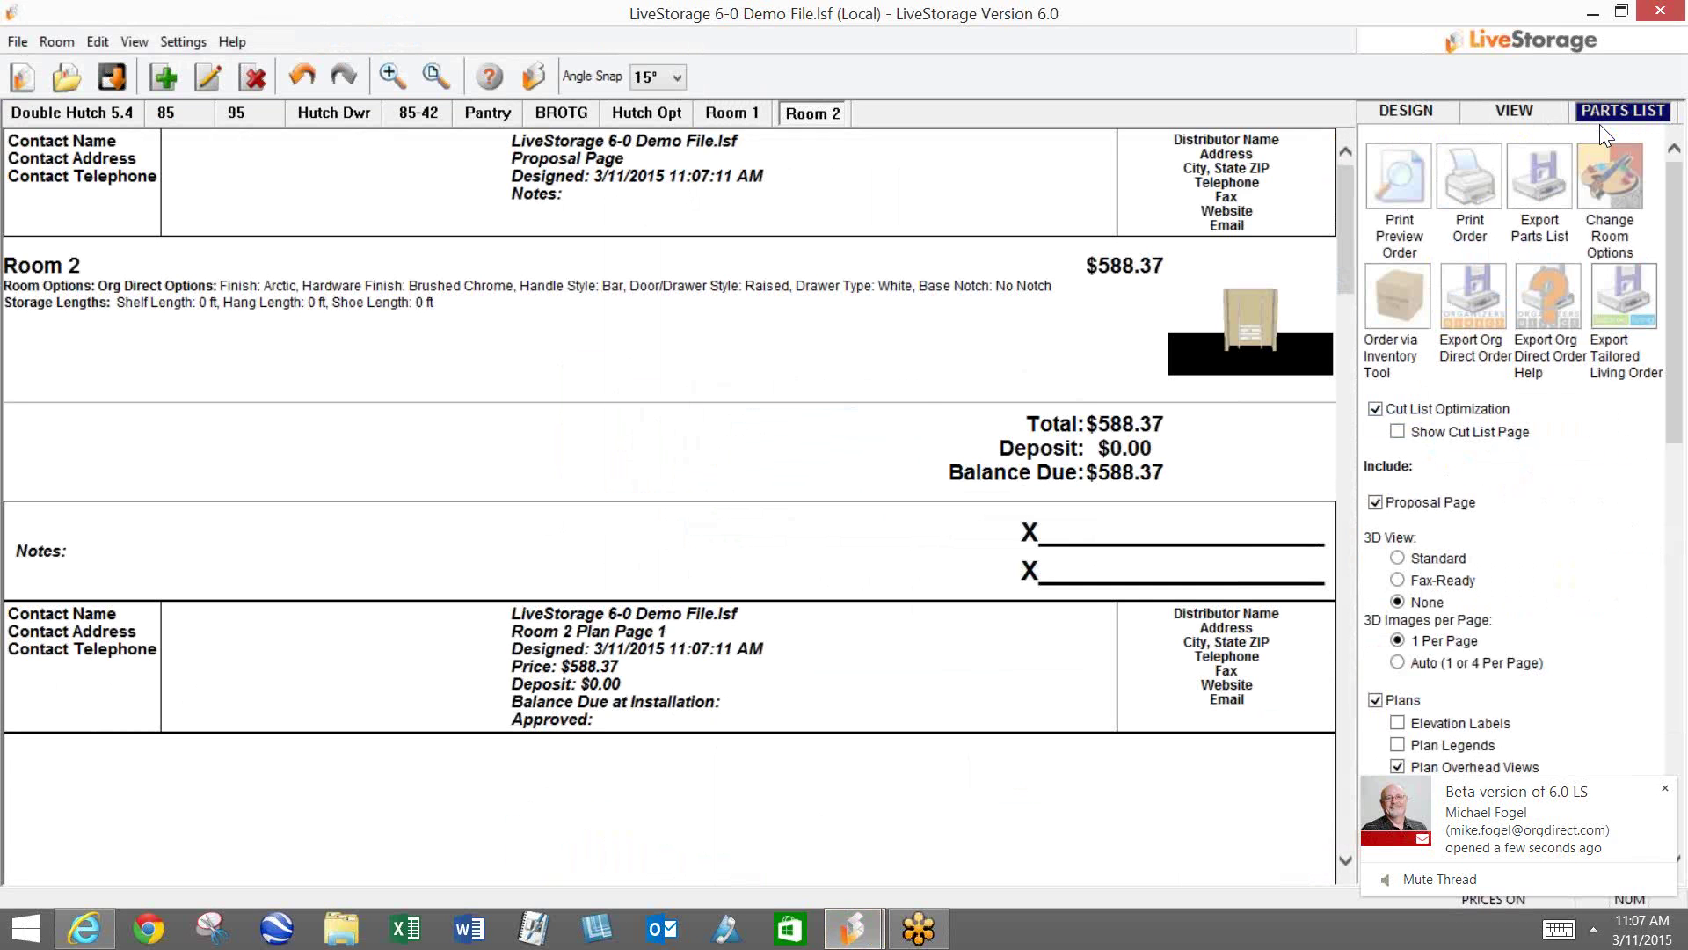
{"action": "scroll", "coordinate": [756, 447], "scroll_direction": "down", "scroll_amount": 10}
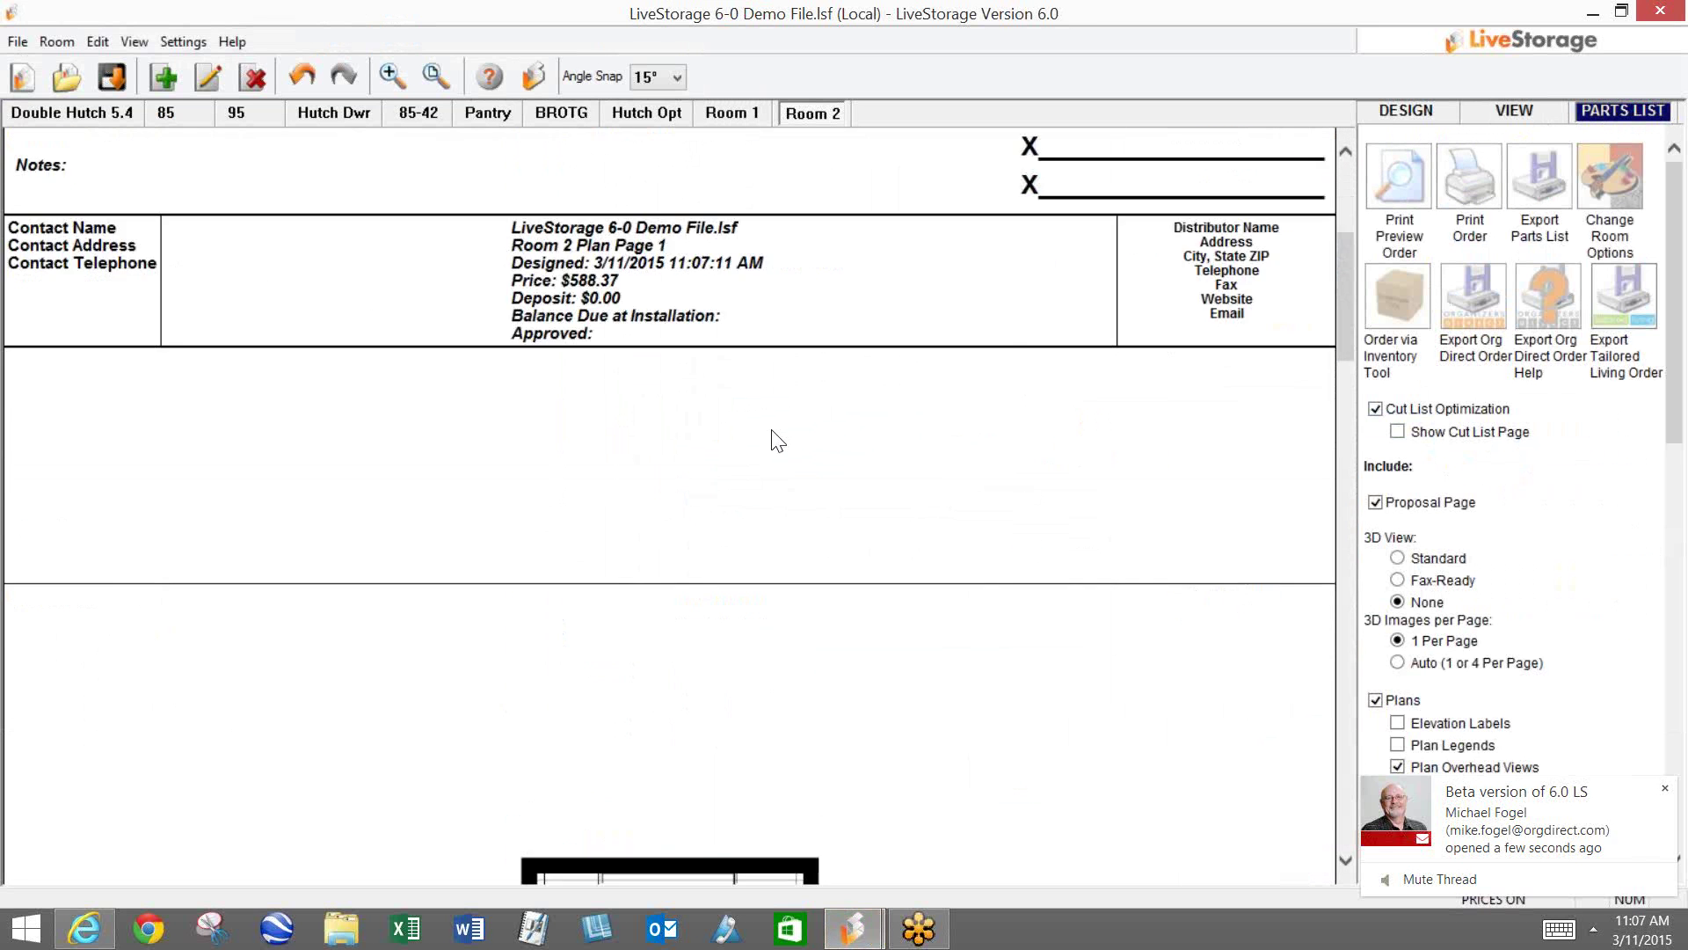
{"action": "scroll", "coordinate": [745, 456], "scroll_direction": "up", "scroll_amount": 10}
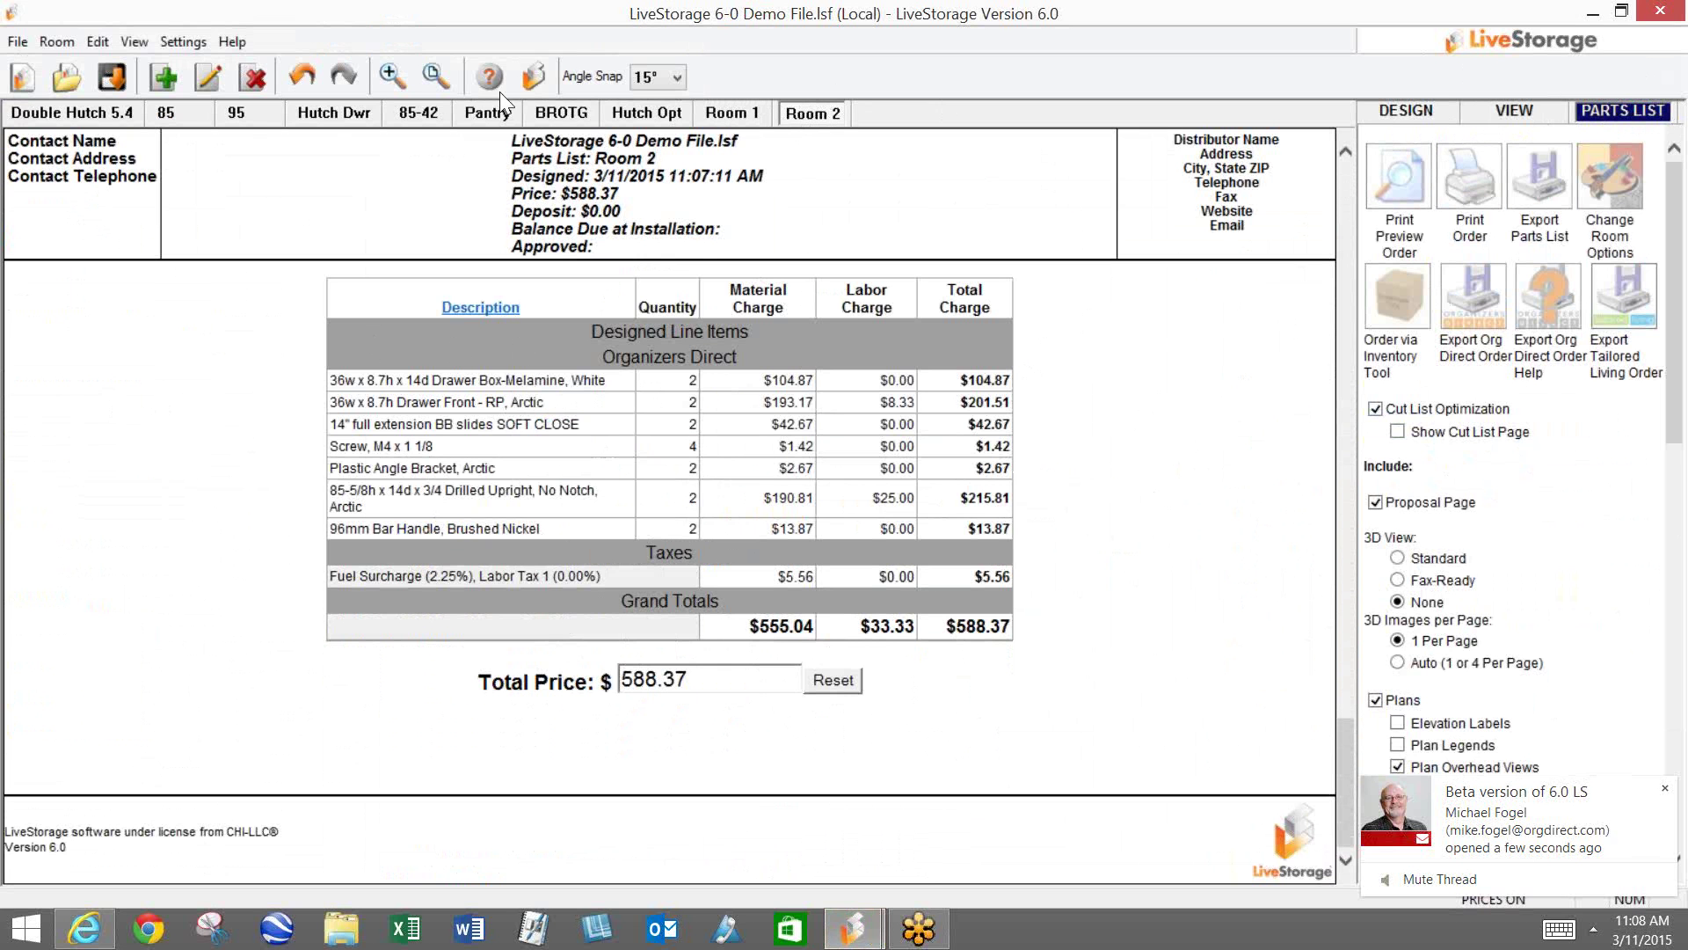
{"action": "left_click", "coordinate": [155, 146]}
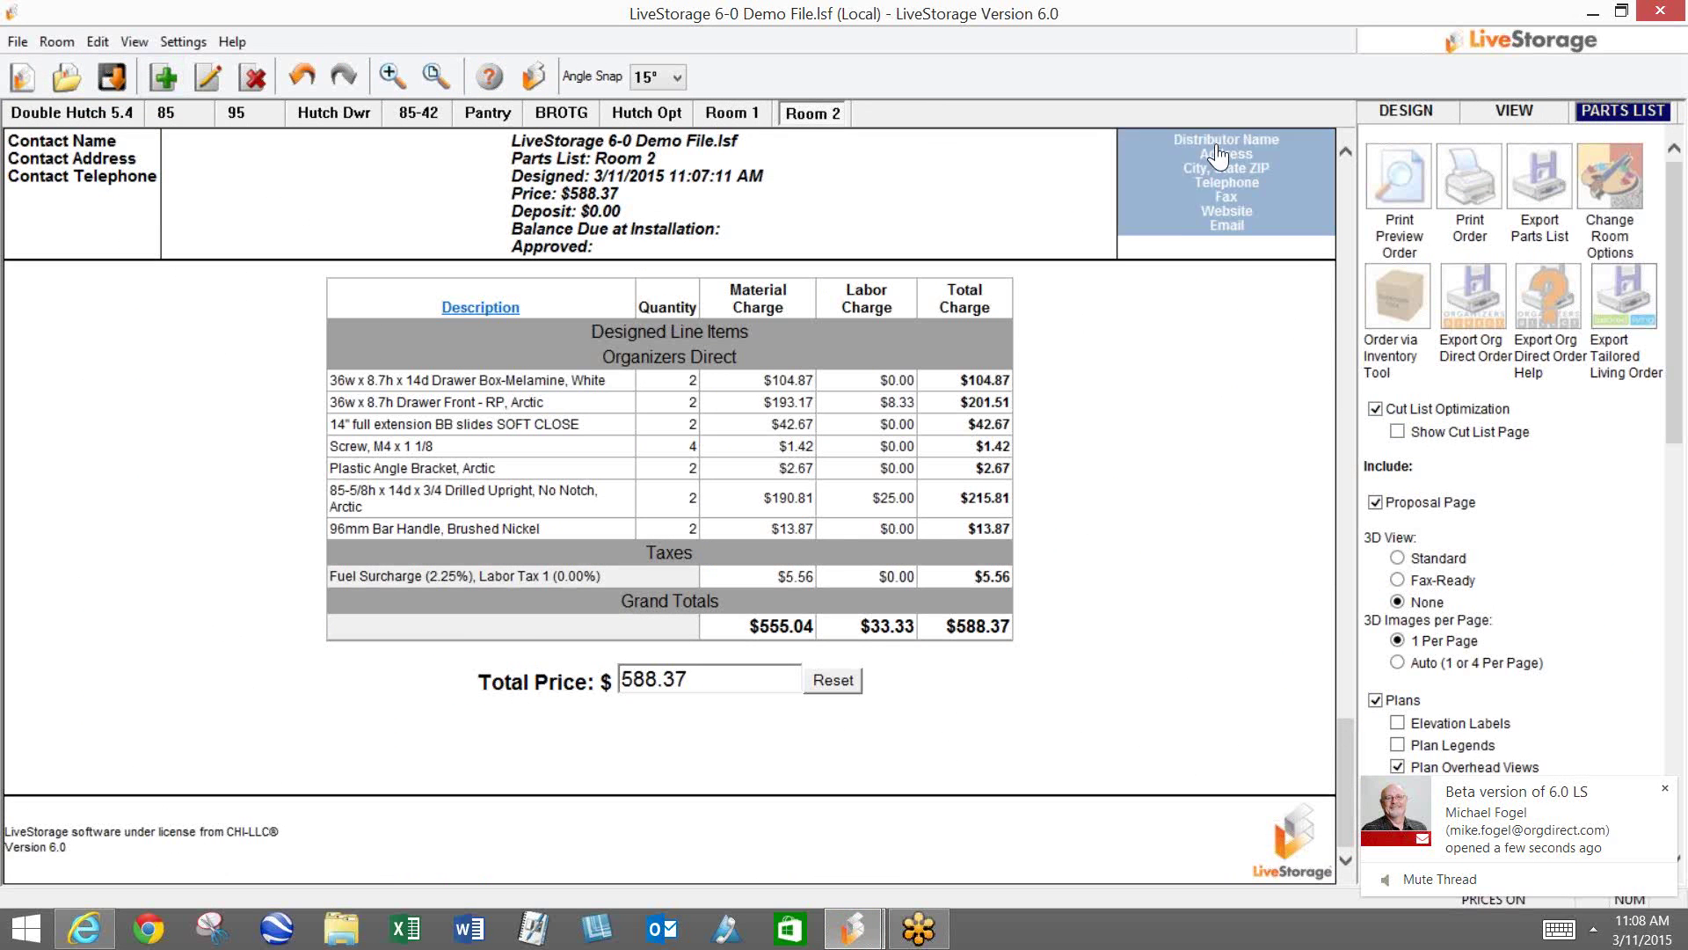
Step: Add Room 3 as a reach-in with 72" and 24" walls, 96" high, and open the Organizers Direct Closet 3/4" system
{"action": "left_click", "coordinate": [1390, 113]}
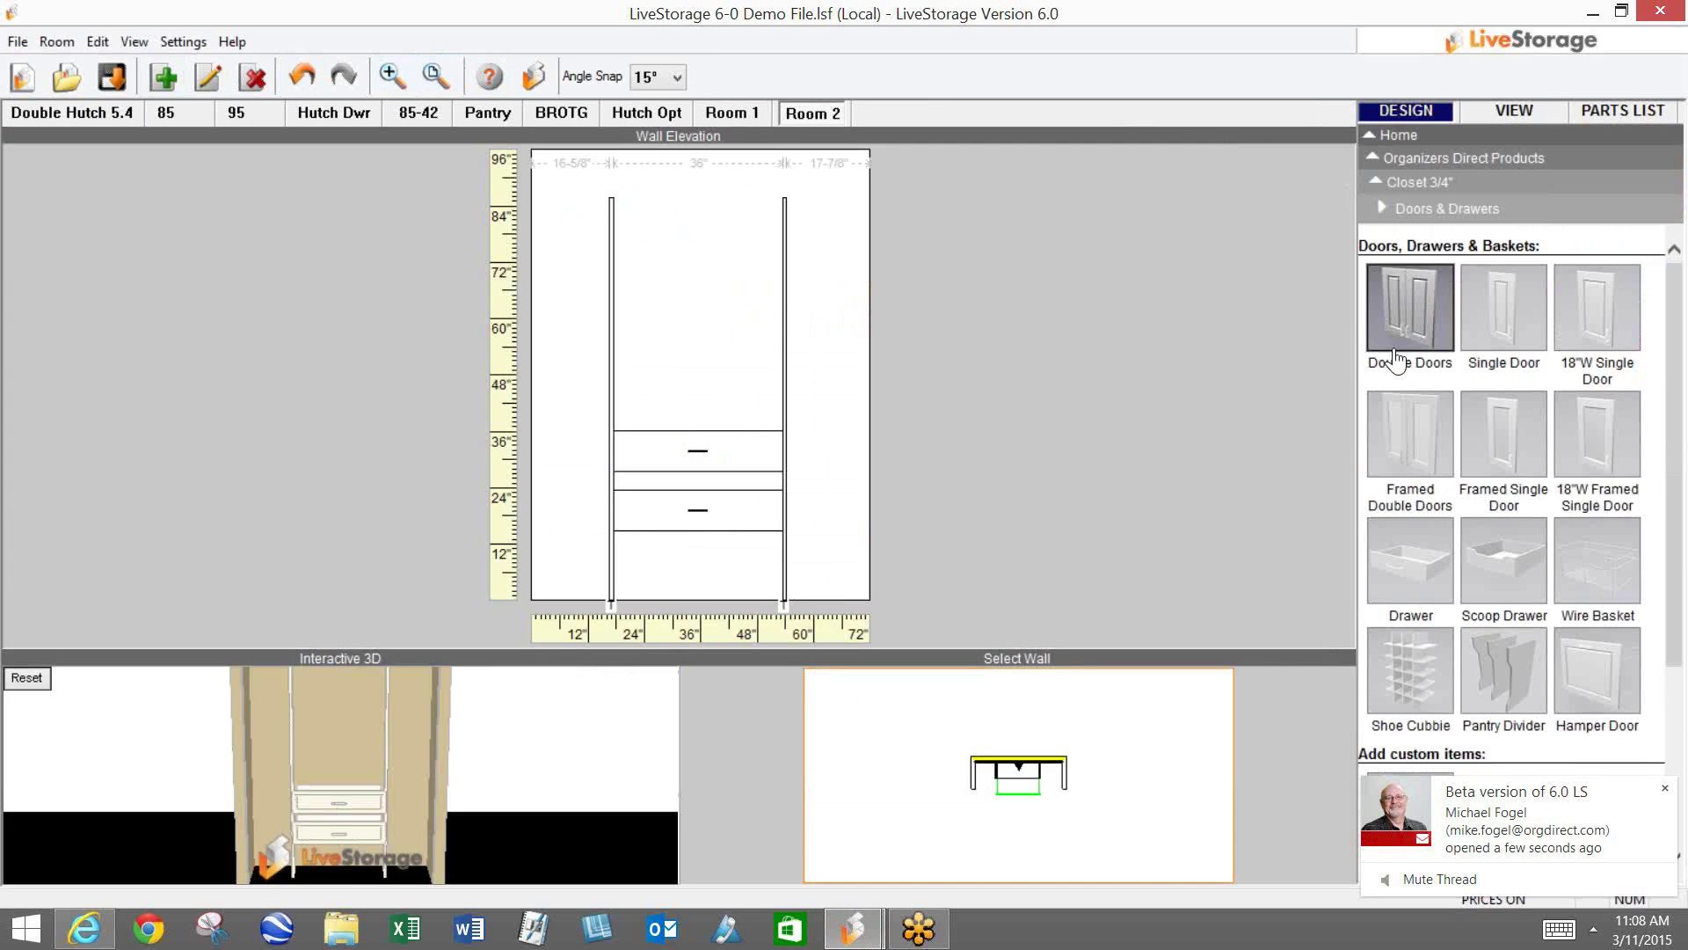
{"action": "left_click", "coordinate": [1400, 136]}
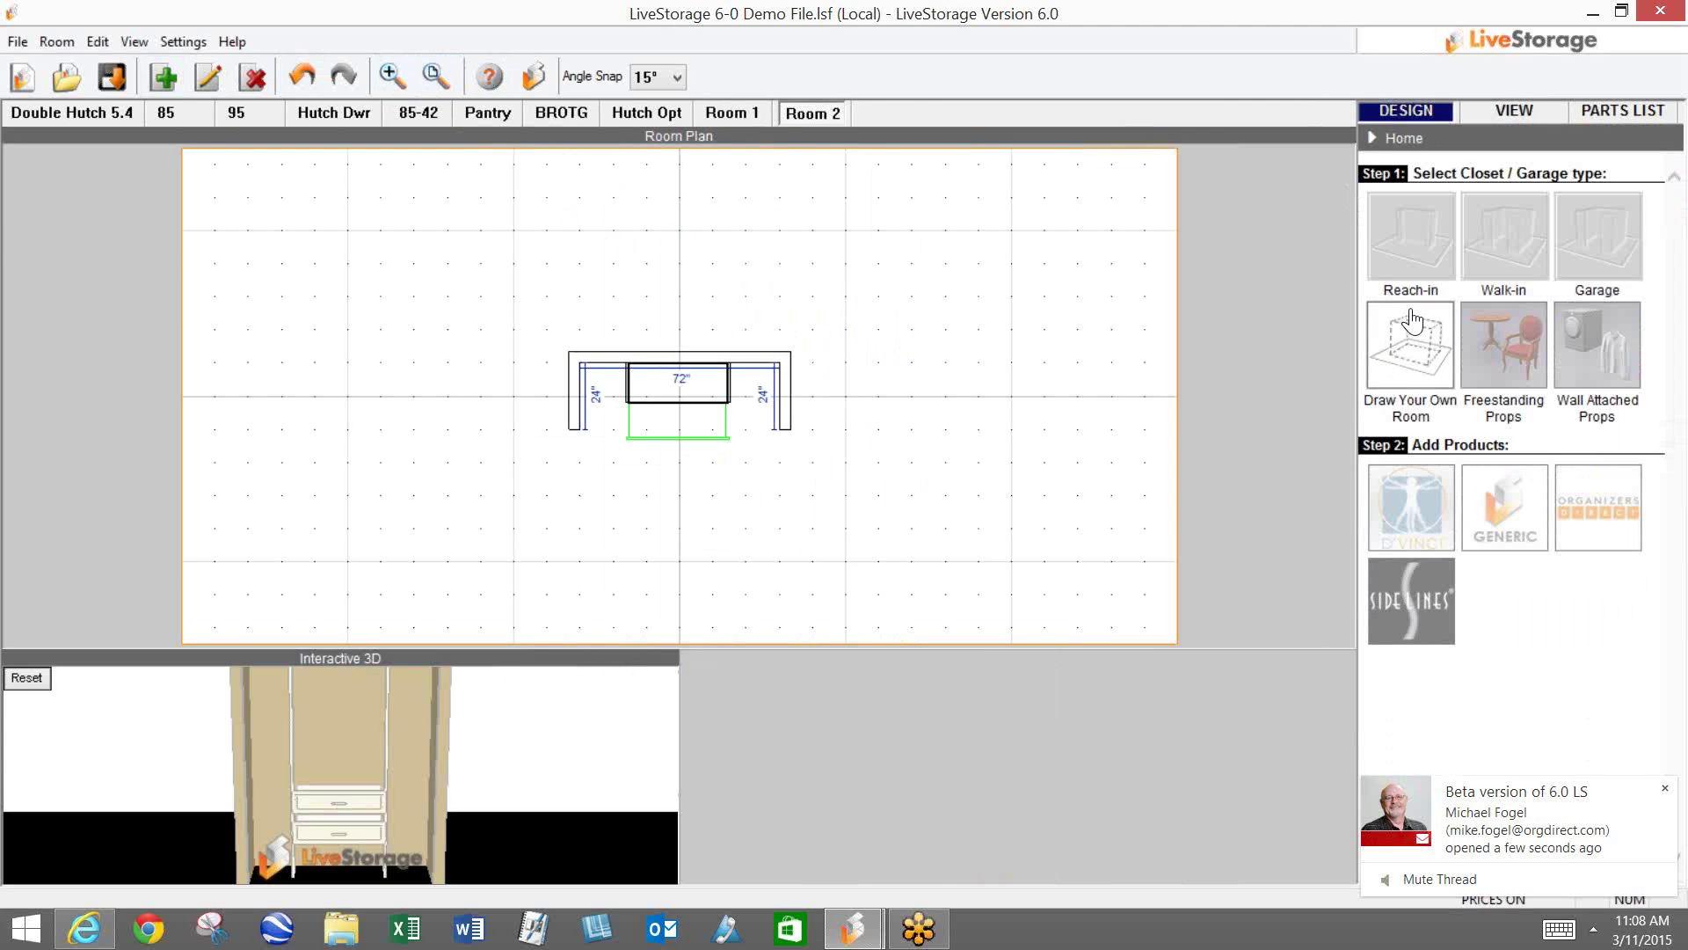
{"action": "left_click", "coordinate": [174, 78]}
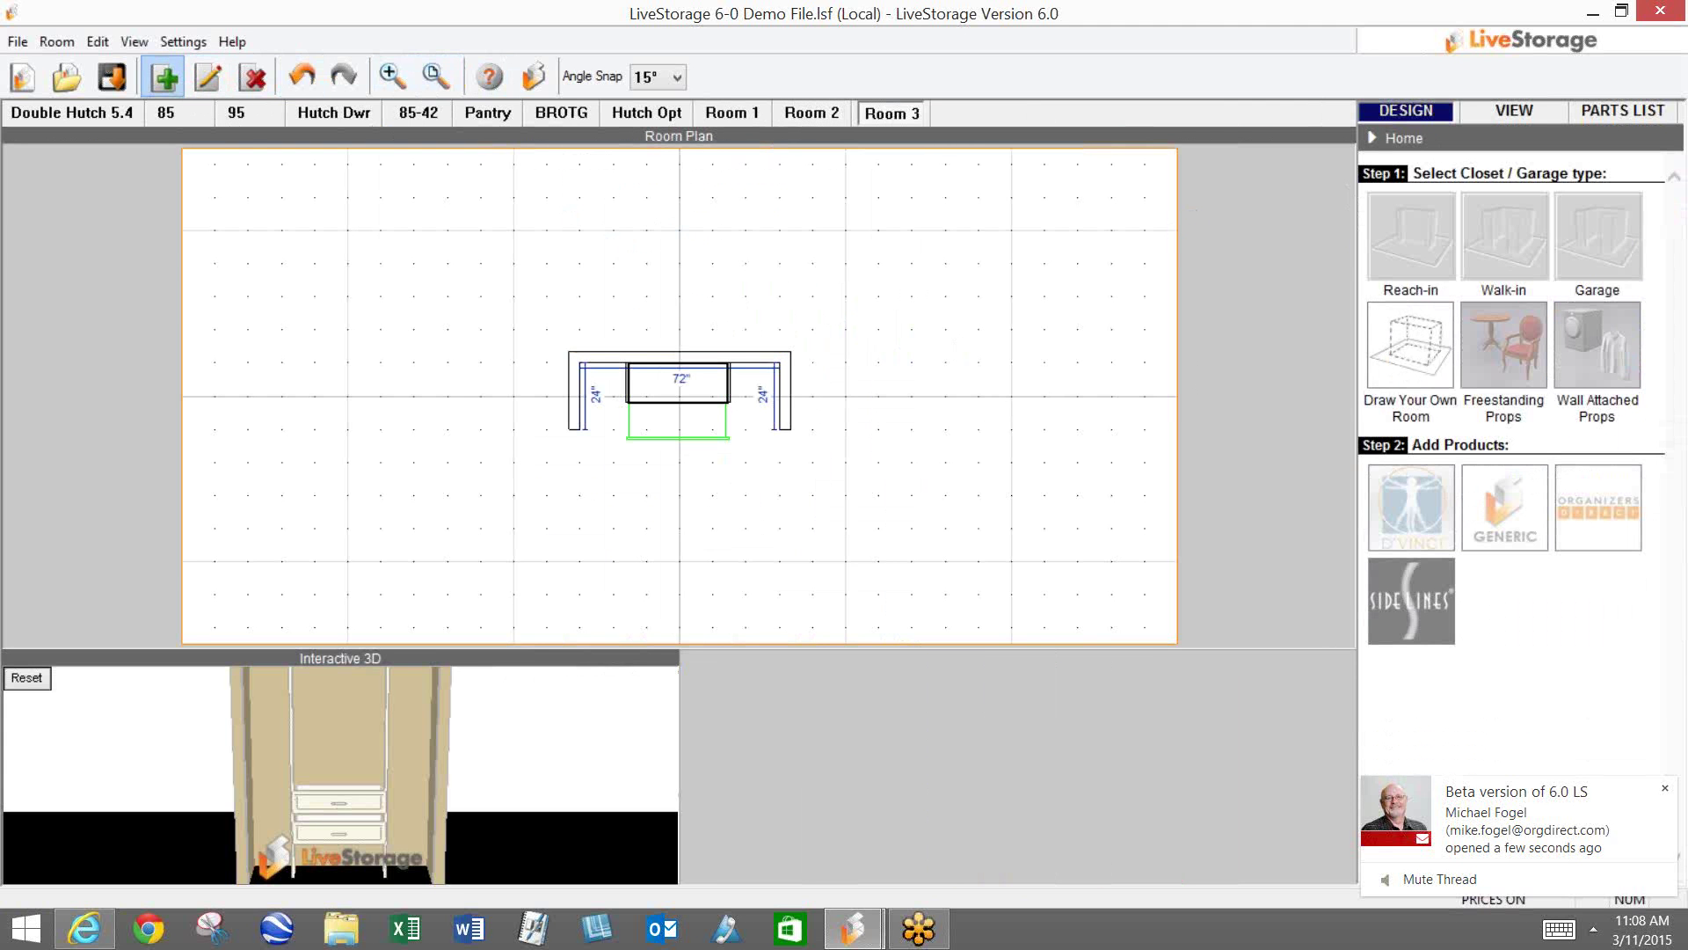
{"action": "left_click", "coordinate": [1418, 242]}
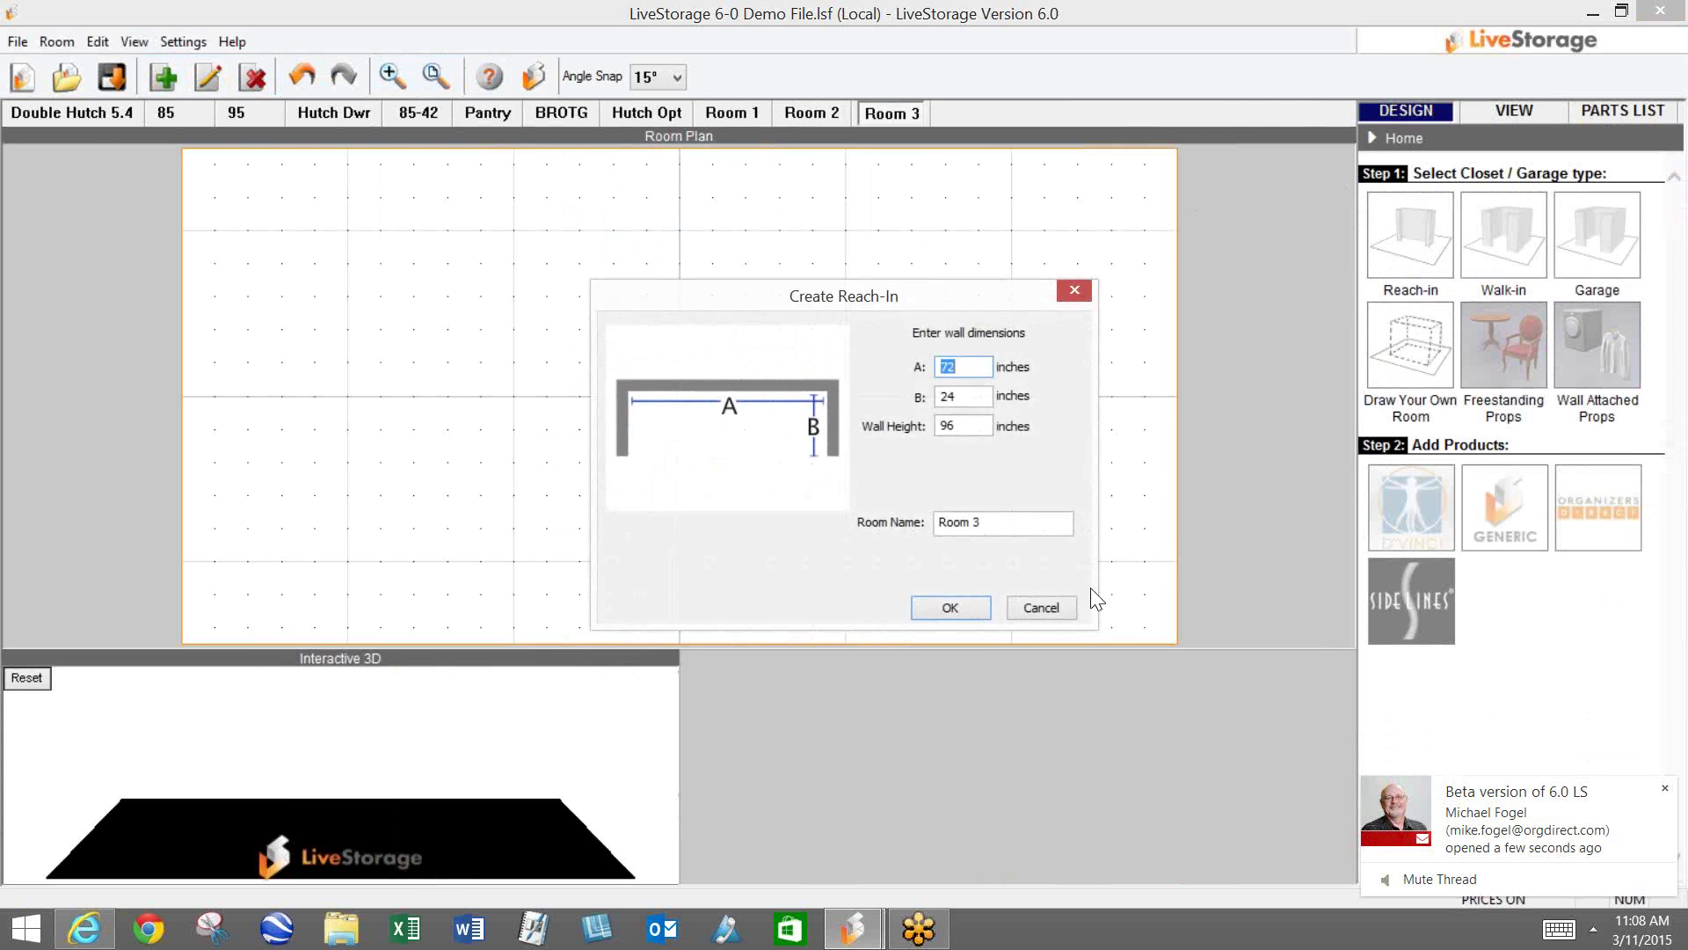
{"action": "left_click", "coordinate": [961, 603]}
{"action": "left_click", "coordinate": [1507, 524]}
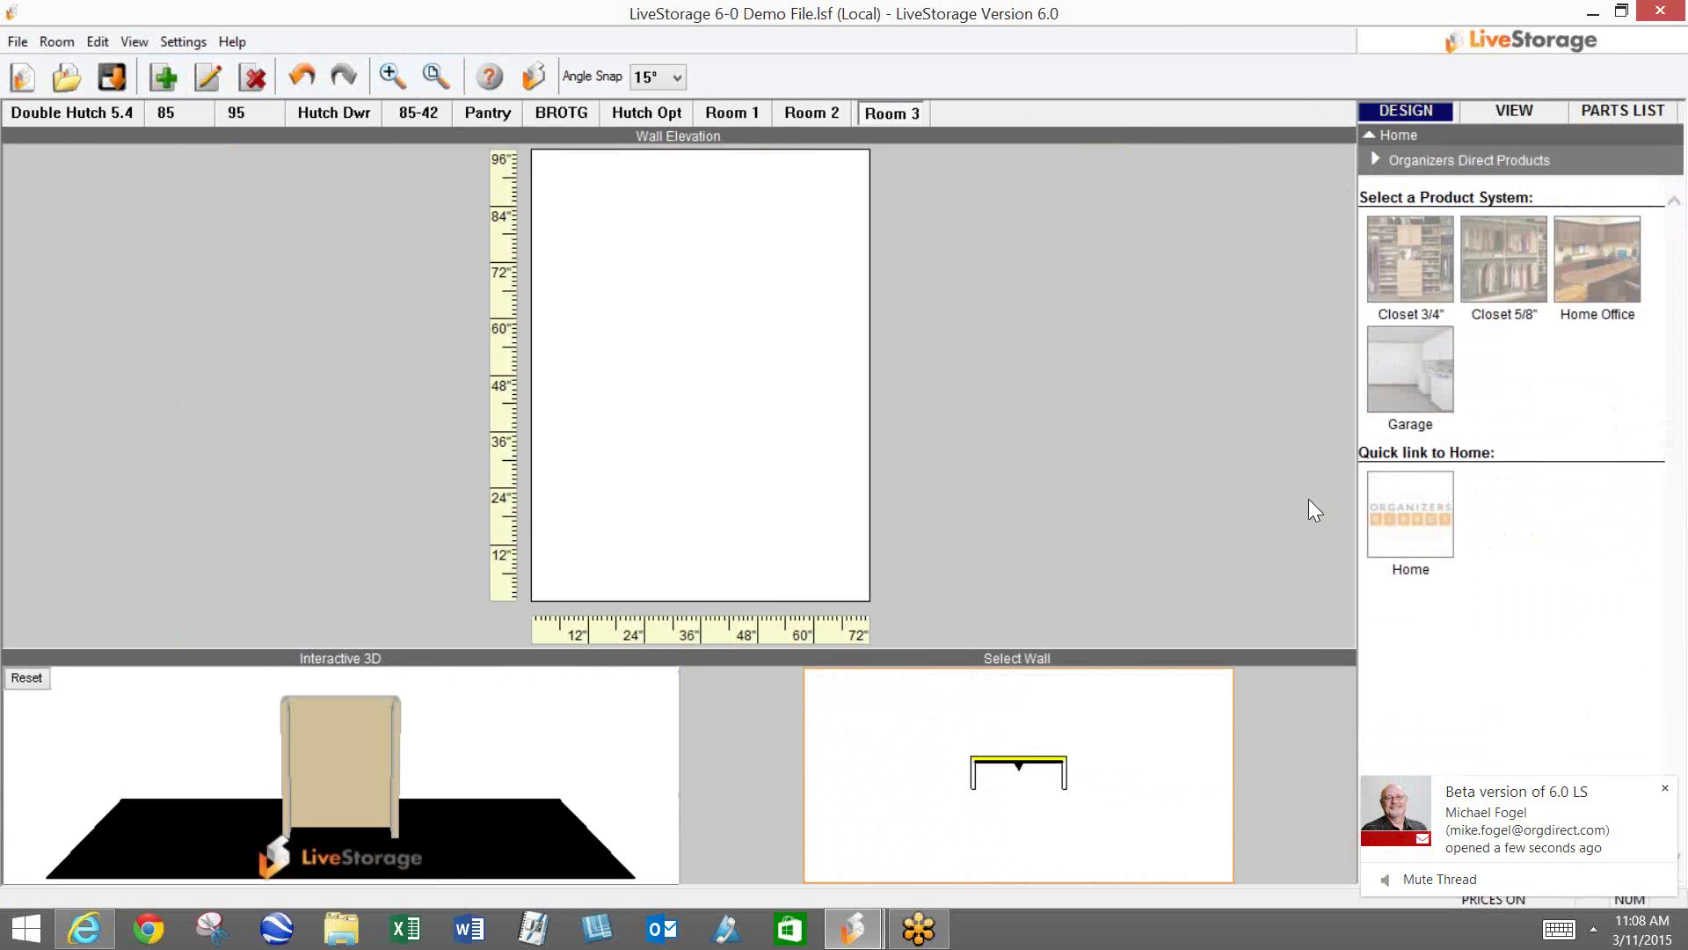
{"action": "left_click", "coordinate": [1392, 260]}
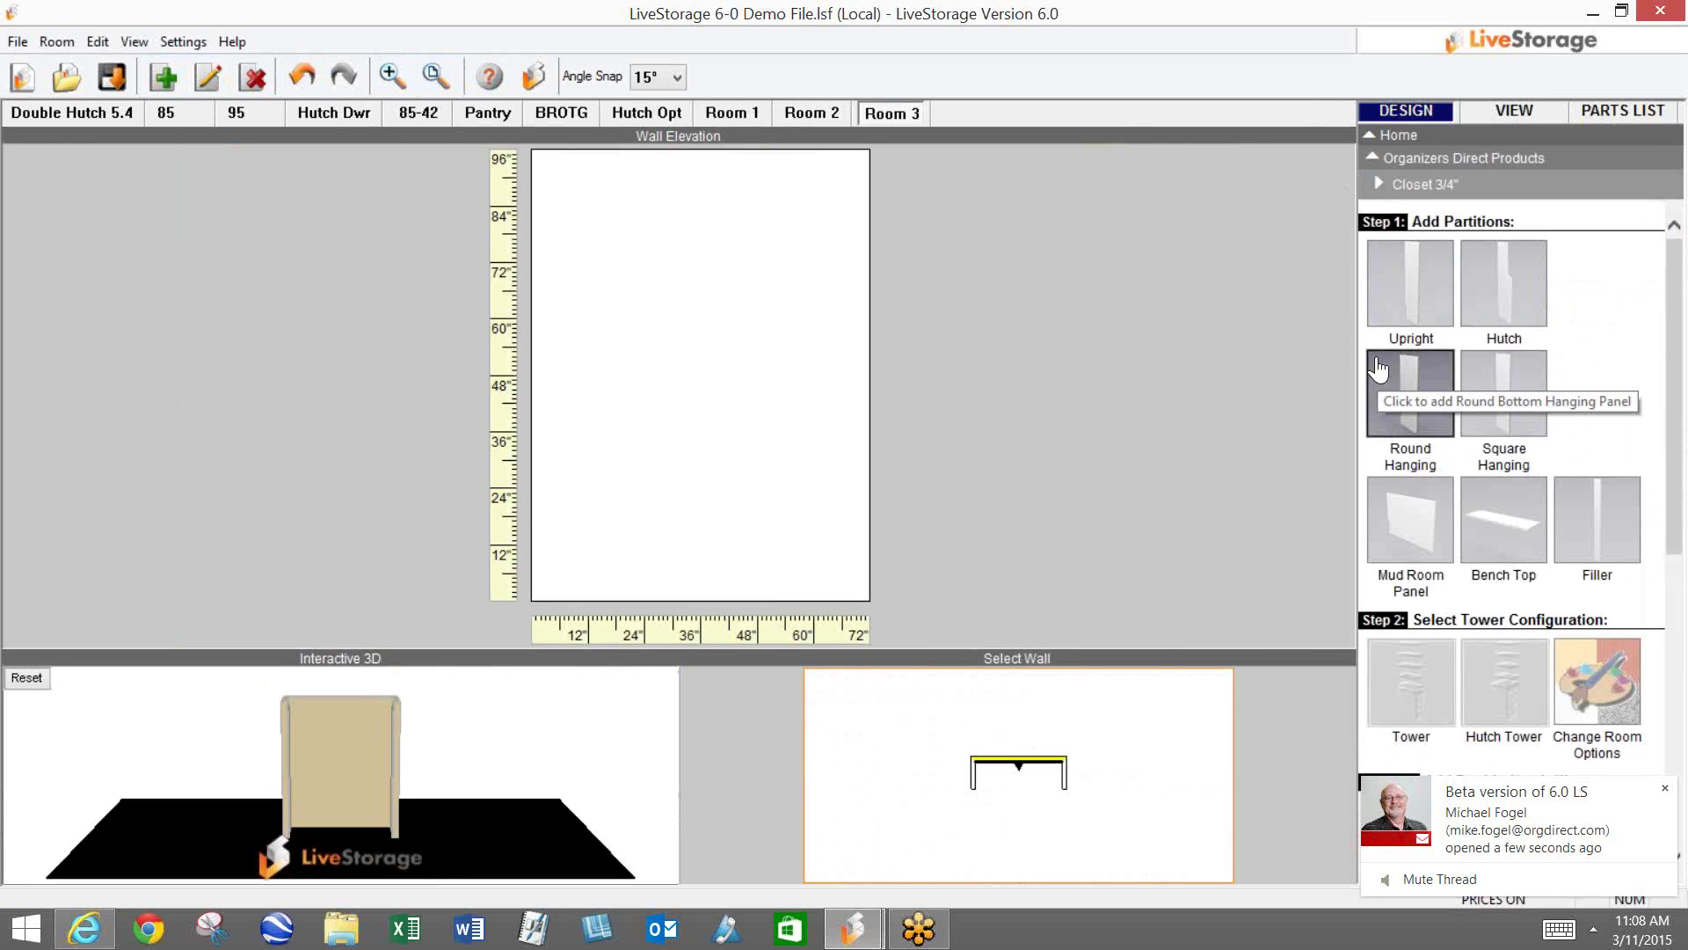
Step: Review the round hanging panel's height and drill side options, keeping 80" and Thru
{"action": "left_click", "coordinate": [1528, 384]}
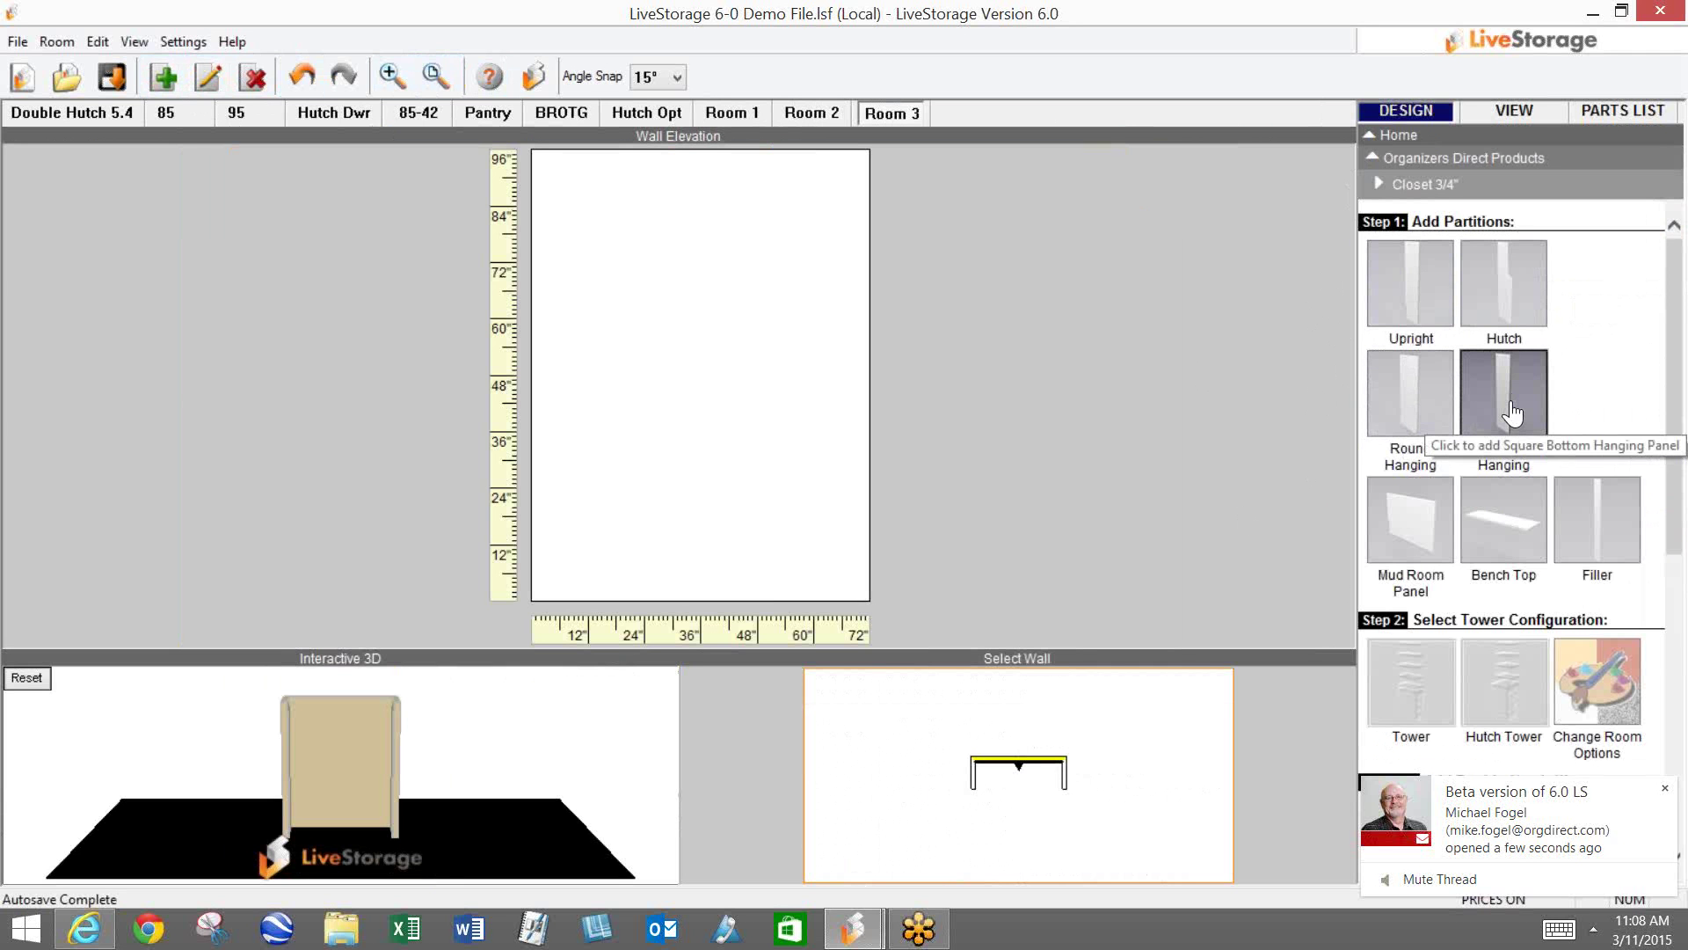
{"action": "left_click", "coordinate": [1390, 412]}
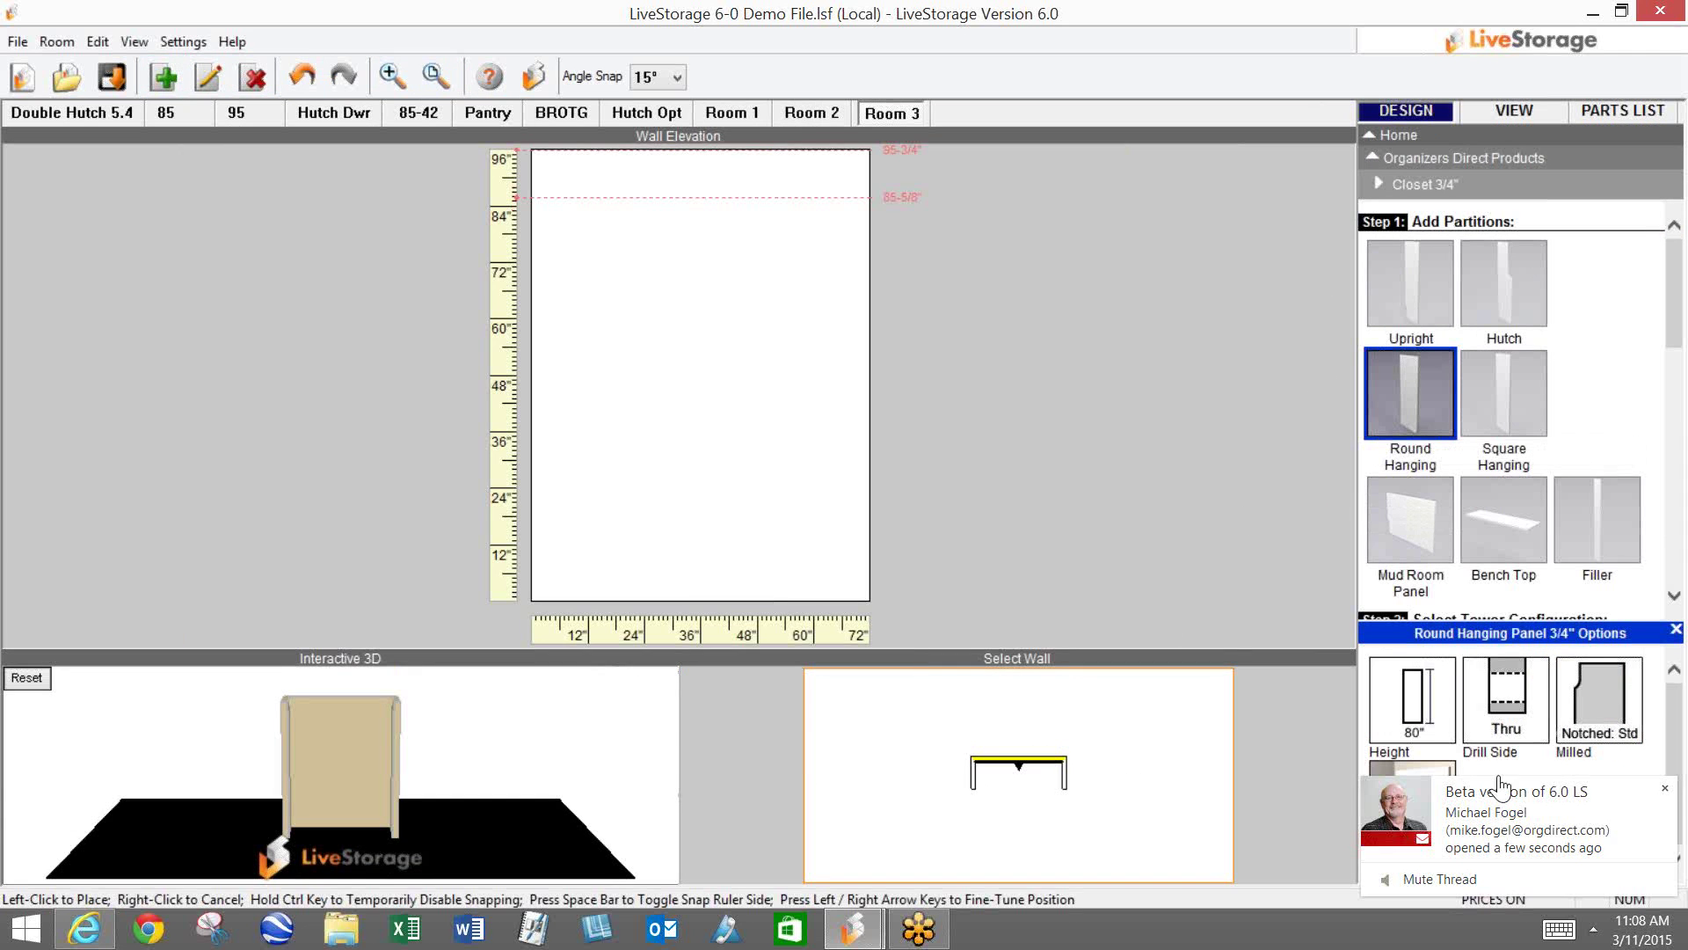
{"action": "left_click", "coordinate": [1664, 788]}
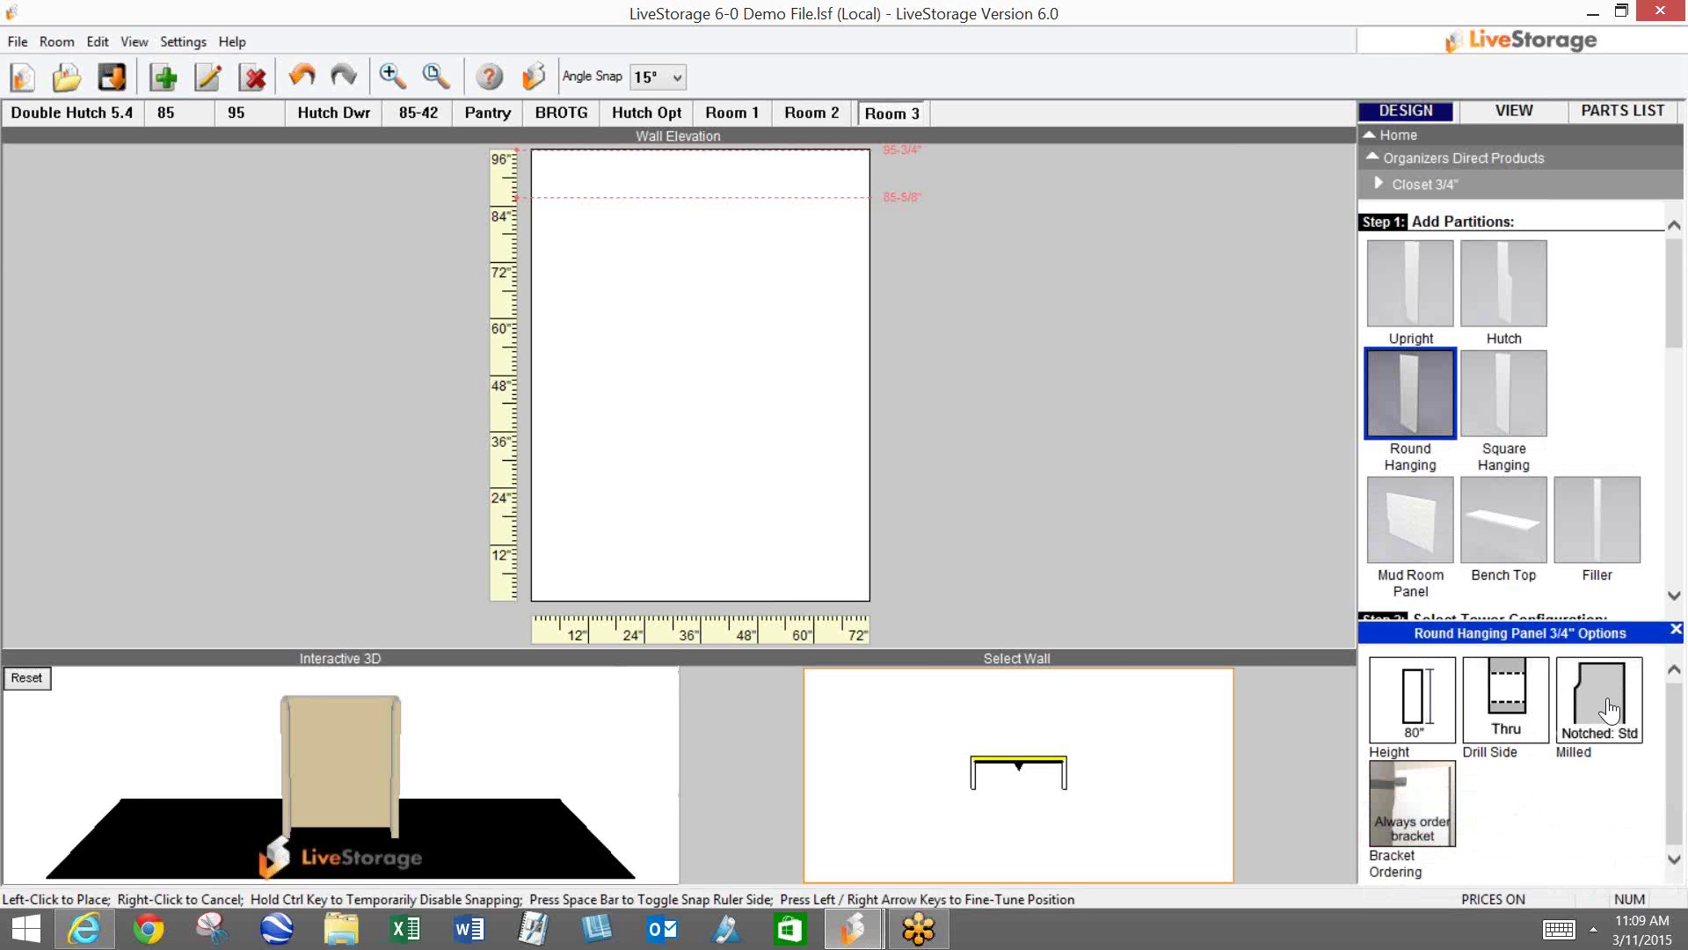
{"action": "left_click", "coordinate": [1431, 708]}
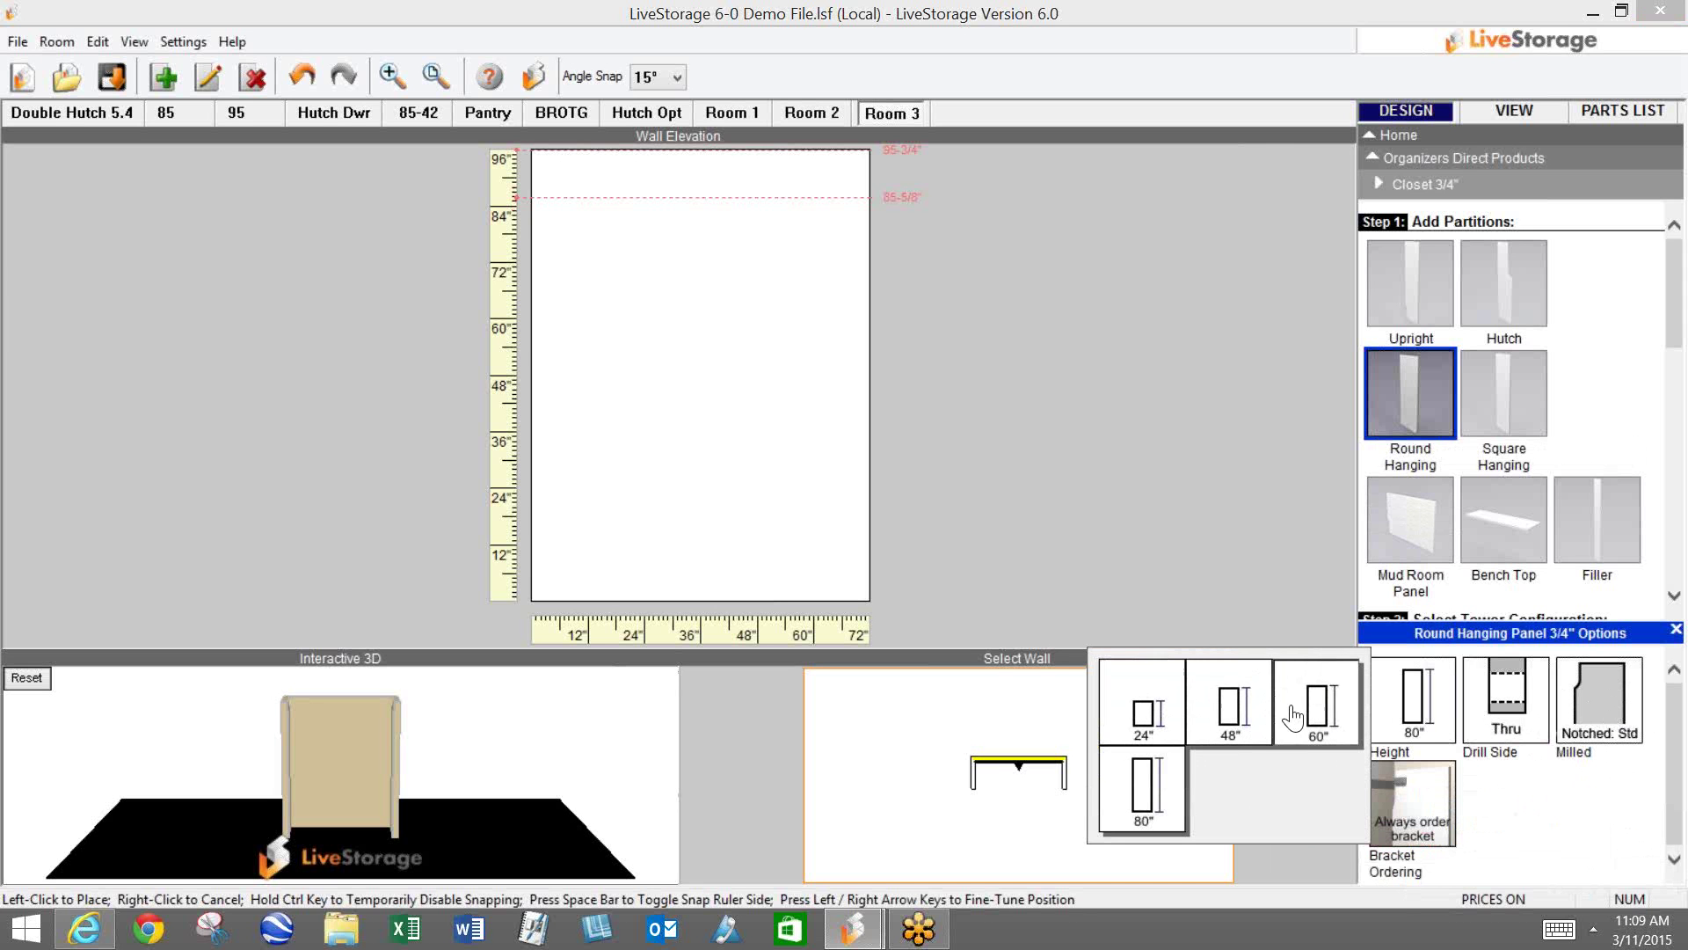
{"action": "left_click", "coordinate": [1128, 819]}
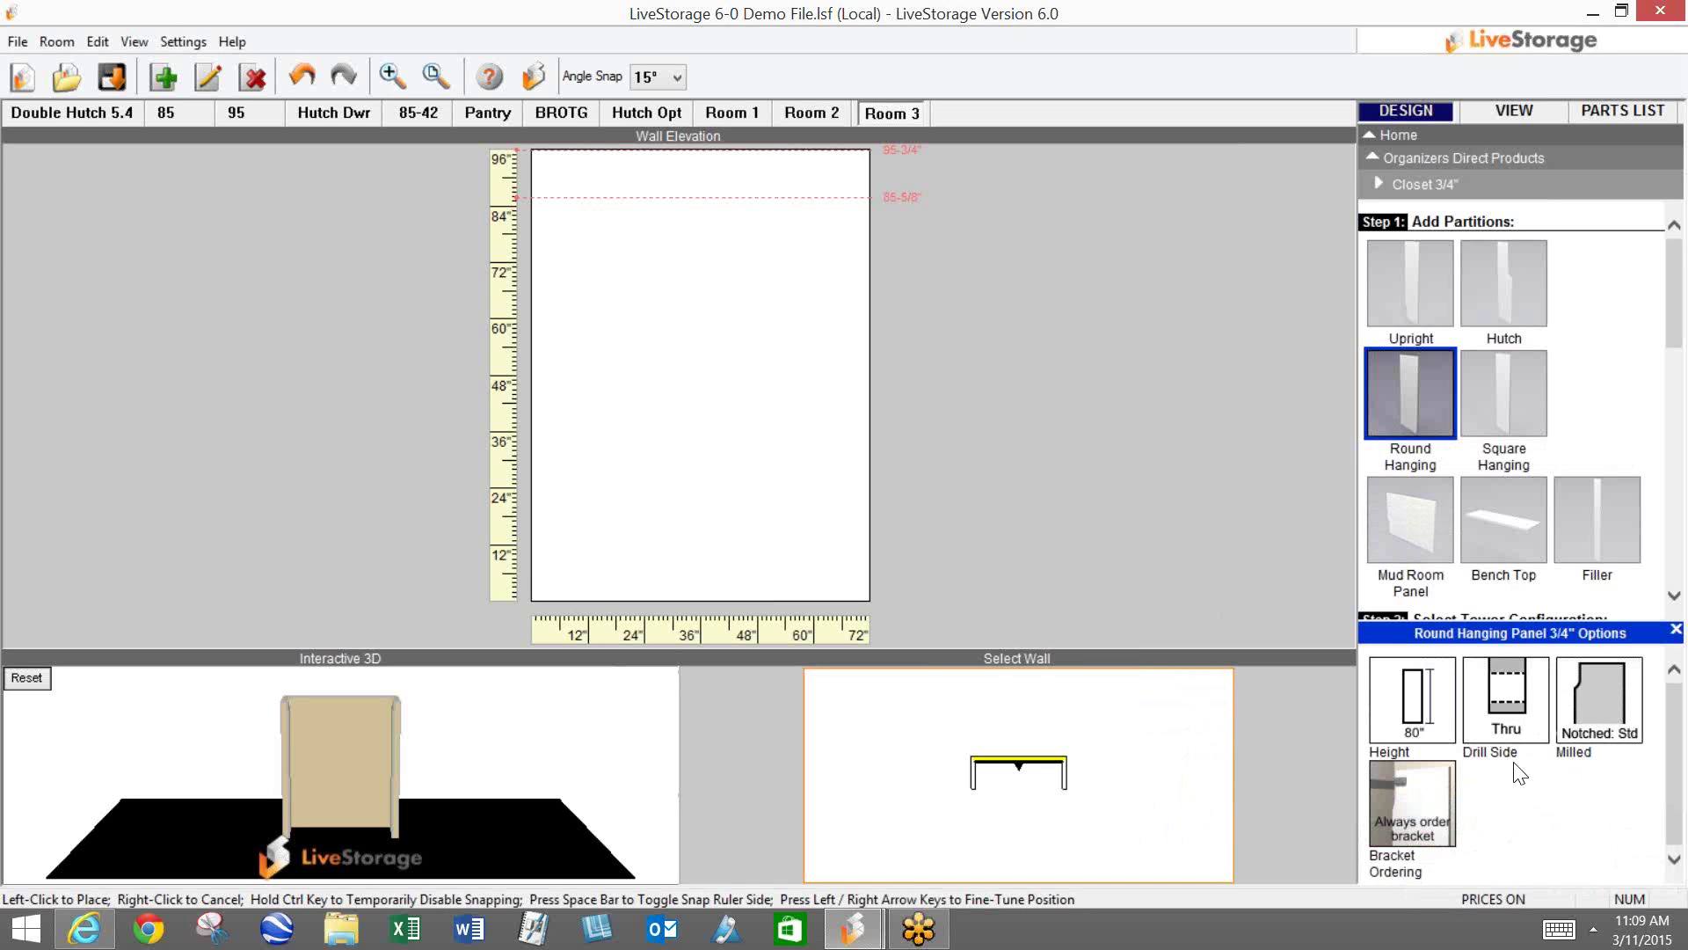
{"action": "left_click", "coordinate": [1507, 726]}
Step: Place a 48" high round hanging panel with No Notch: B milling at each end of the back wall
{"action": "left_click", "coordinate": [1612, 721]}
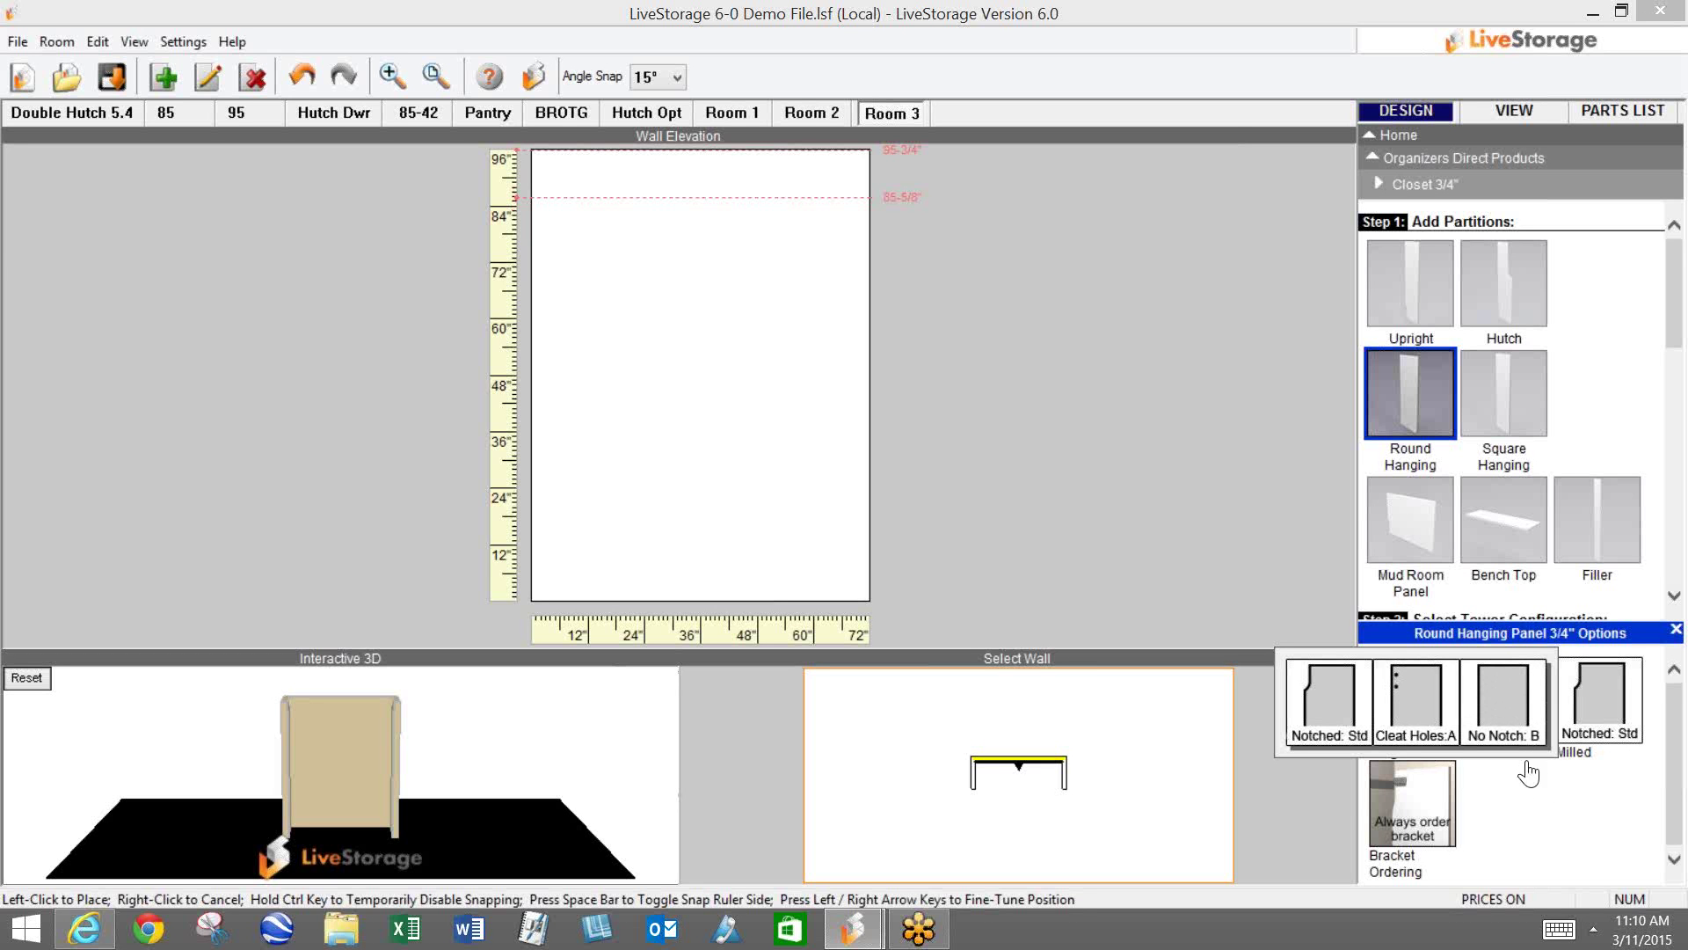
{"action": "left_click", "coordinate": [1501, 707]}
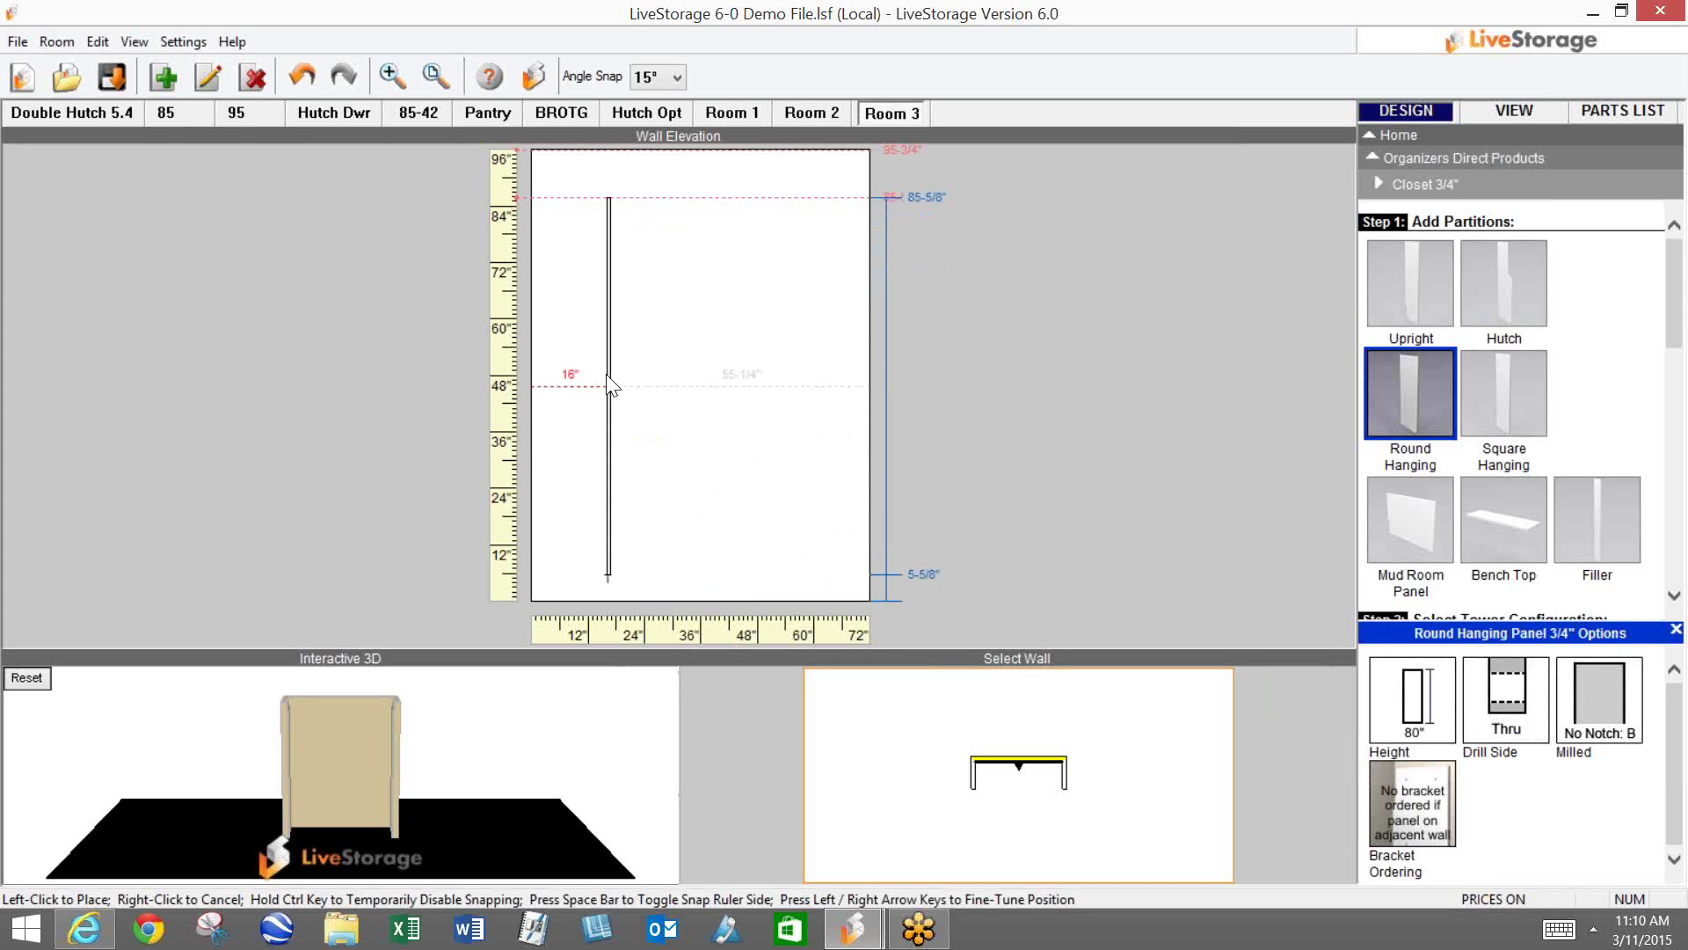
{"action": "left_click", "coordinate": [1417, 725]}
{"action": "left_click", "coordinate": [1235, 793]}
{"action": "left_click", "coordinate": [498, 314]}
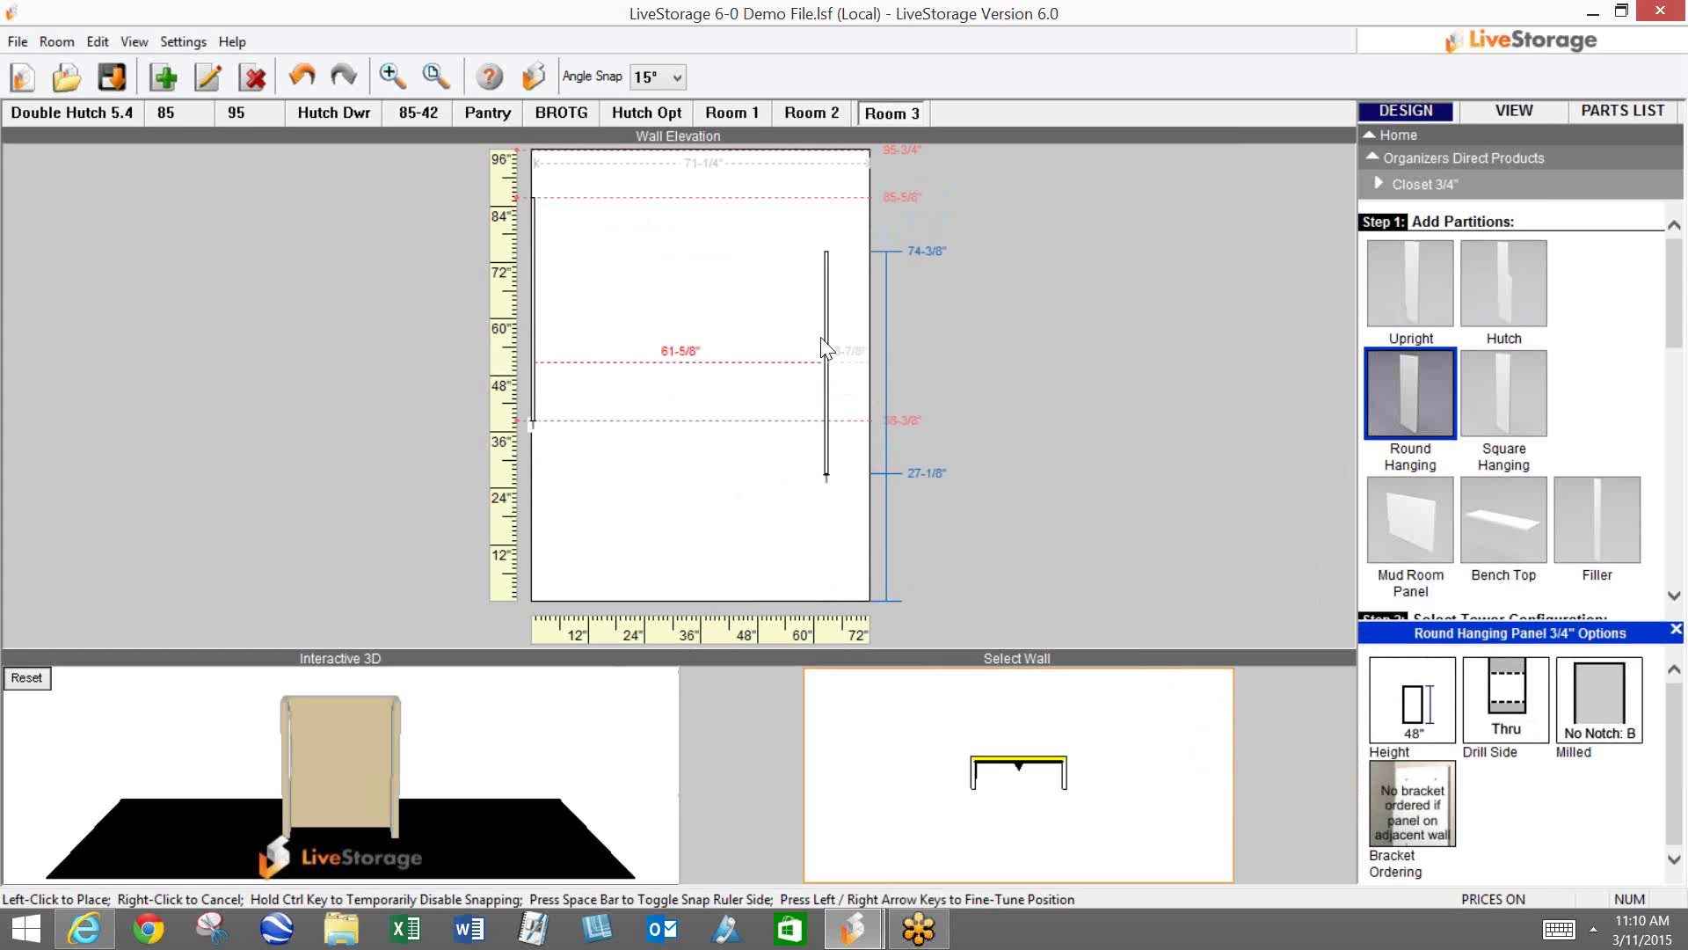
{"action": "left_click", "coordinate": [873, 309]}
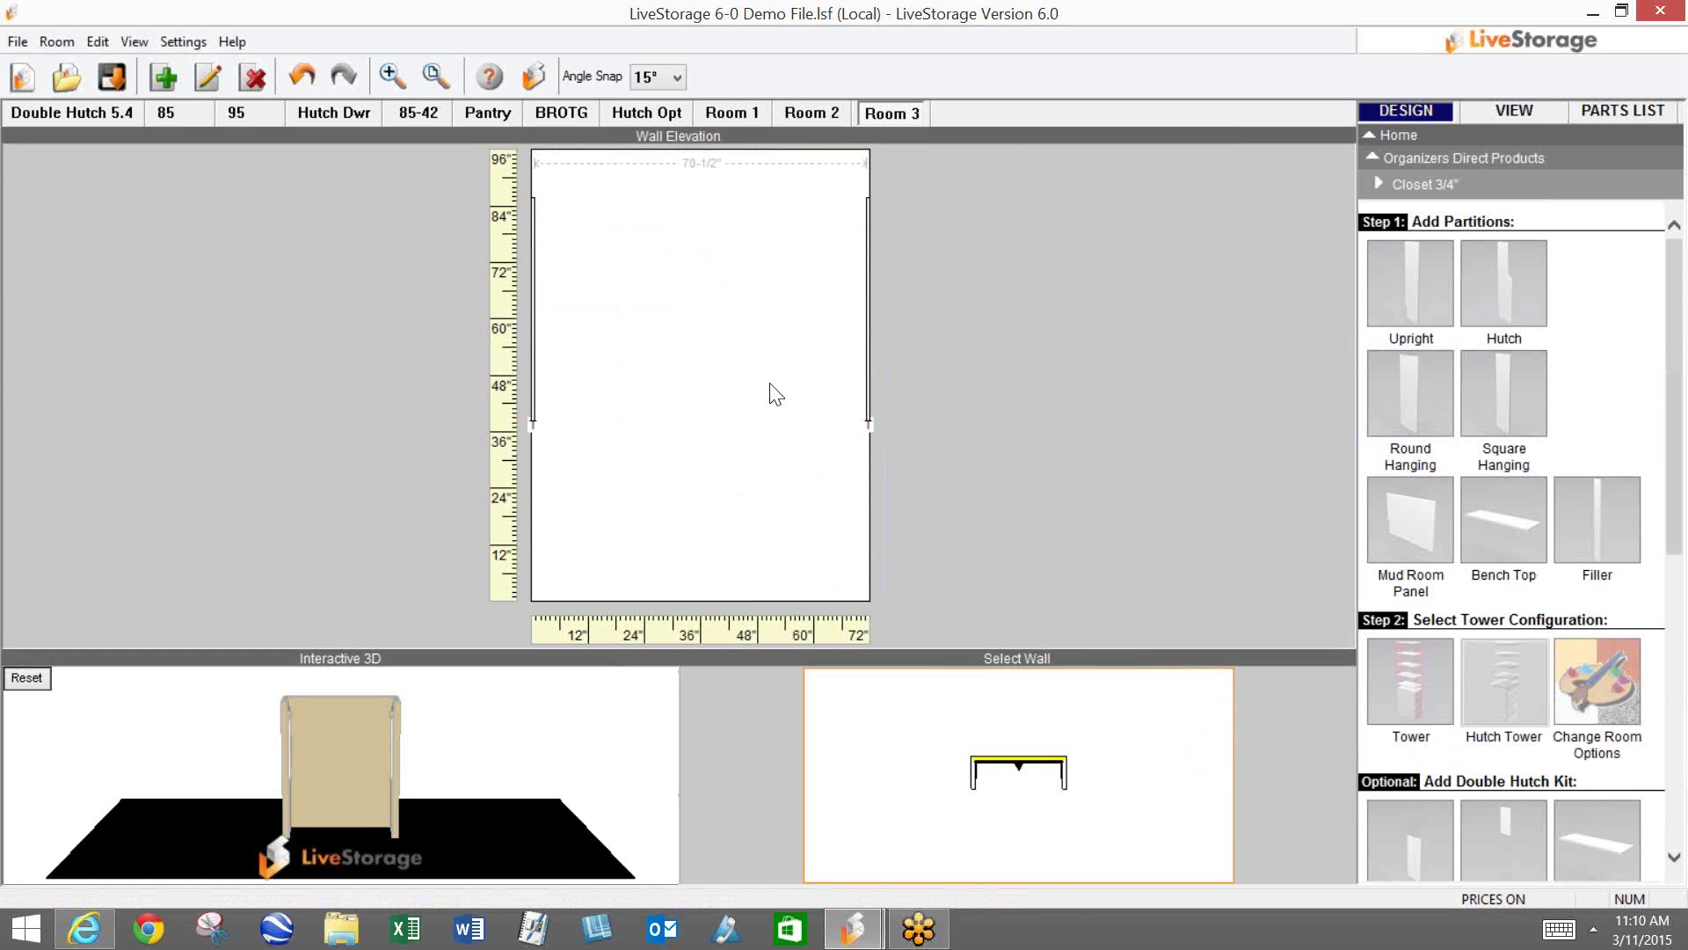
Step: Place two floor-standing uprights 24" apart between the hanging panels, leaving a 22" bay on the left and a 23" bay on the right
{"action": "left_click", "coordinate": [1410, 281]}
{"action": "left_click", "coordinate": [1398, 708]}
{"action": "left_click", "coordinate": [1514, 721]}
{"action": "left_click", "coordinate": [640, 435]}
{"action": "left_click", "coordinate": [754, 435]}
{"action": "right_click", "coordinate": [756, 440]}
Step: Fill both outer bays with the DH double-hang tower configuration
{"action": "left_click", "coordinate": [1408, 681]}
{"action": "left_click", "coordinate": [1426, 794]}
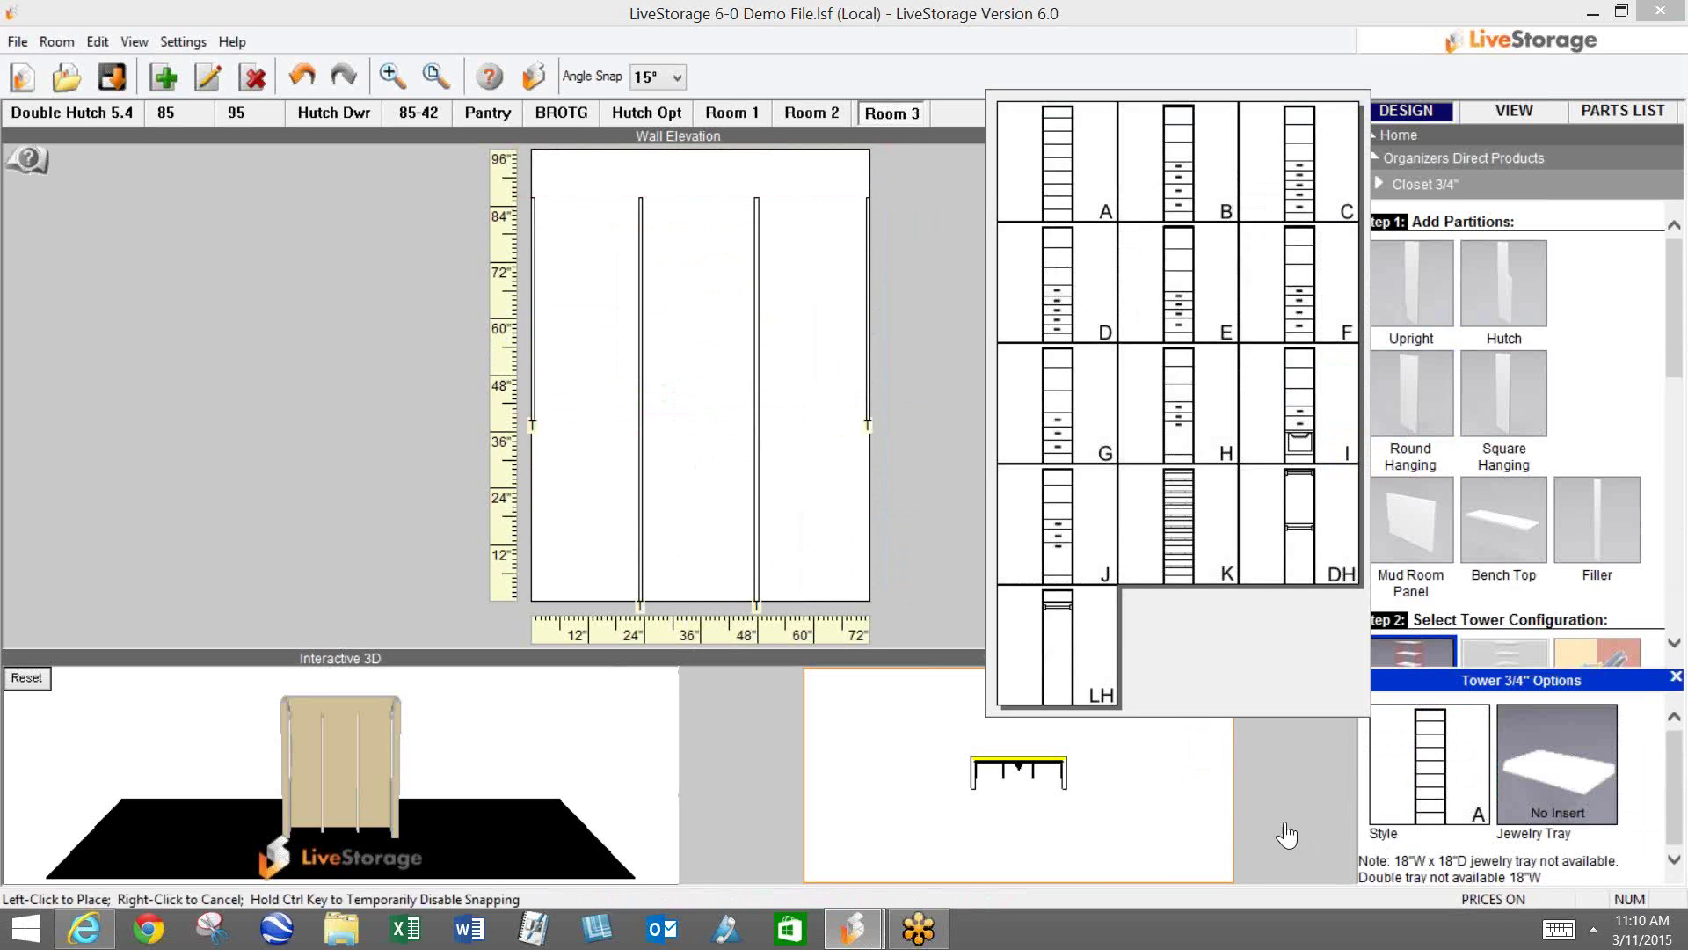
{"action": "left_click", "coordinate": [1345, 565]}
{"action": "left_click", "coordinate": [604, 297]}
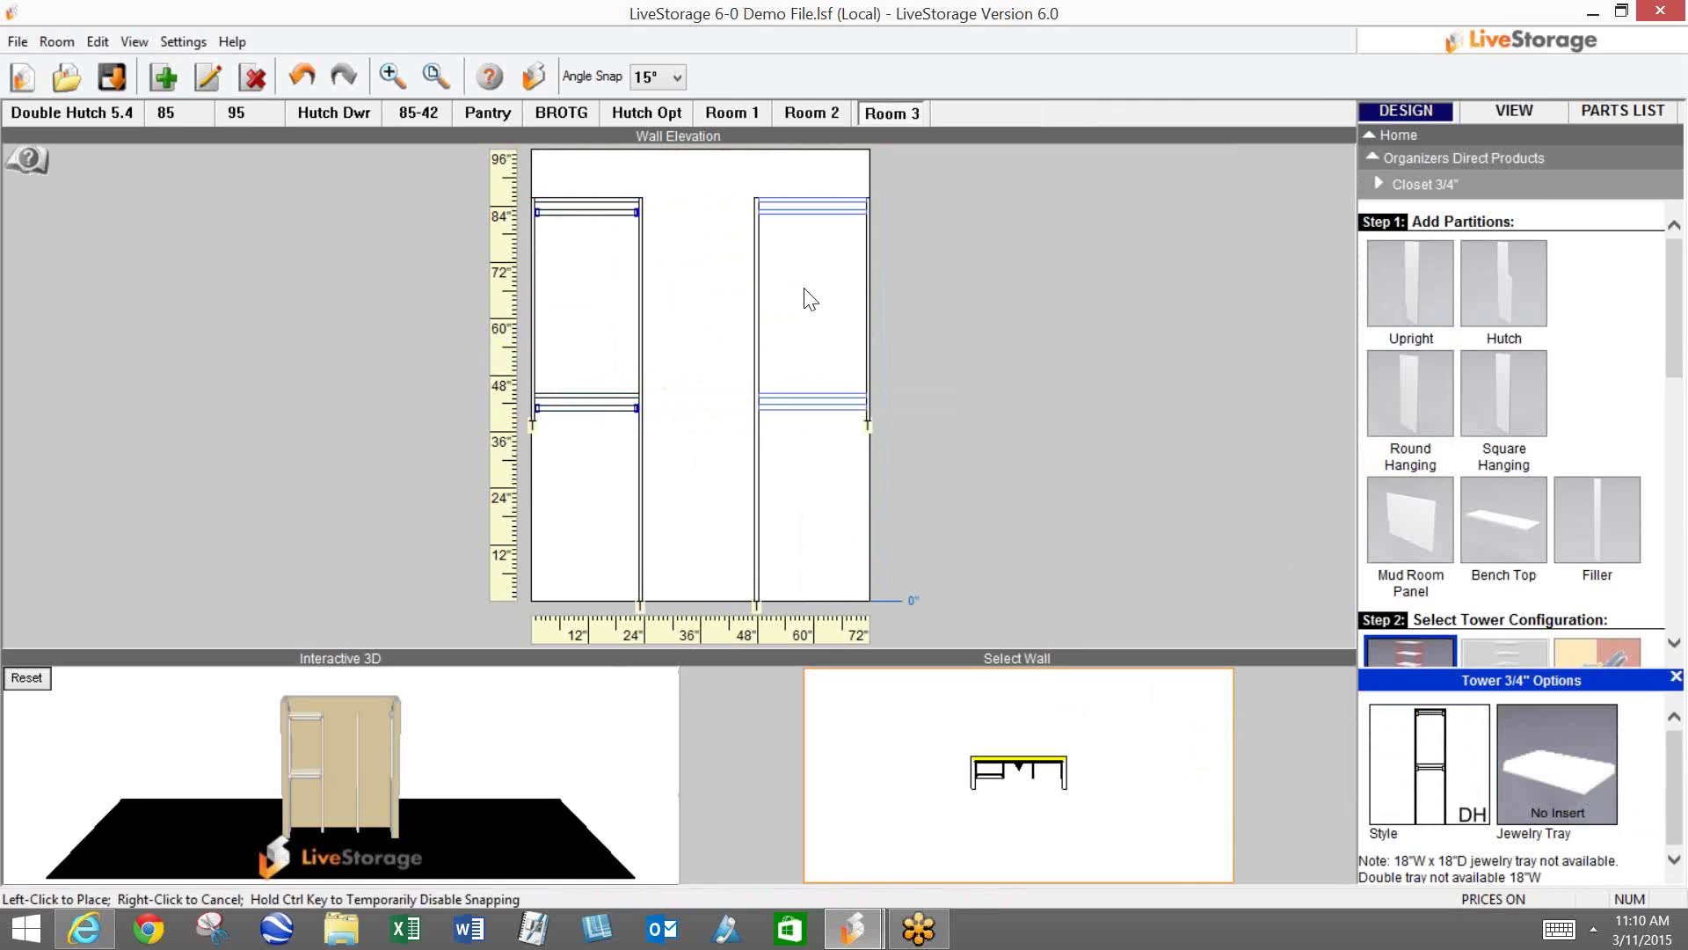
{"action": "left_click", "coordinate": [813, 298]}
Step: Fill the 24" centre bay with the style B tower of shelves and drawers
{"action": "left_click", "coordinate": [1408, 682]}
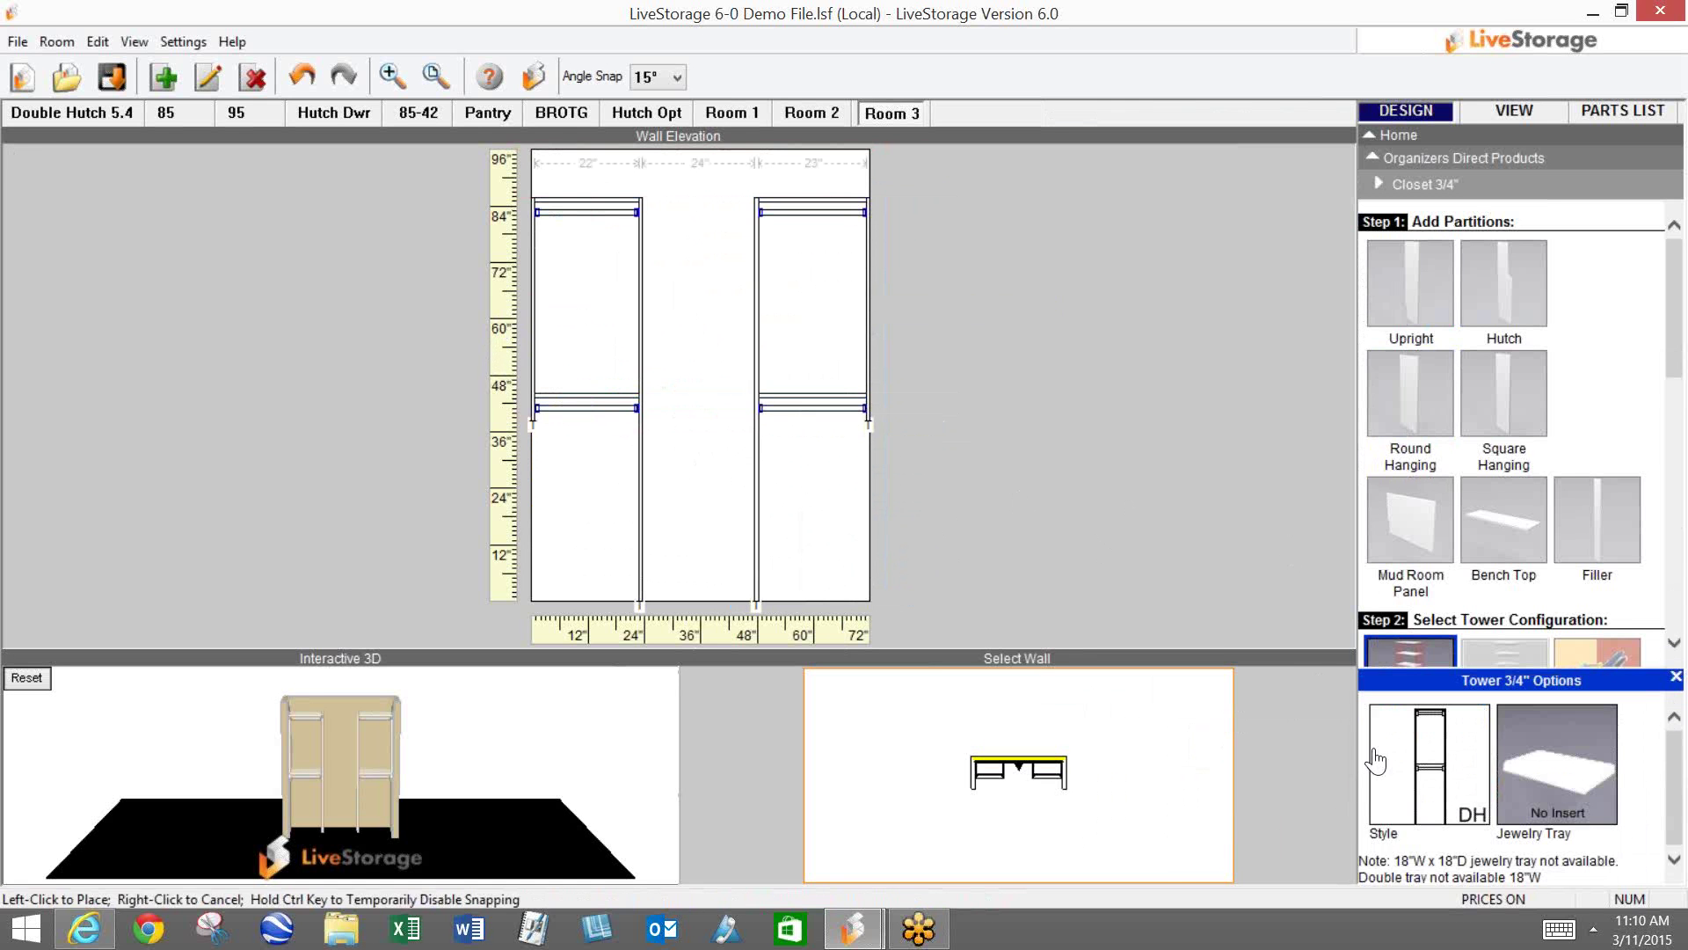
{"action": "left_click", "coordinate": [1428, 804]}
{"action": "left_click", "coordinate": [1182, 136]}
{"action": "left_click", "coordinate": [699, 294]}
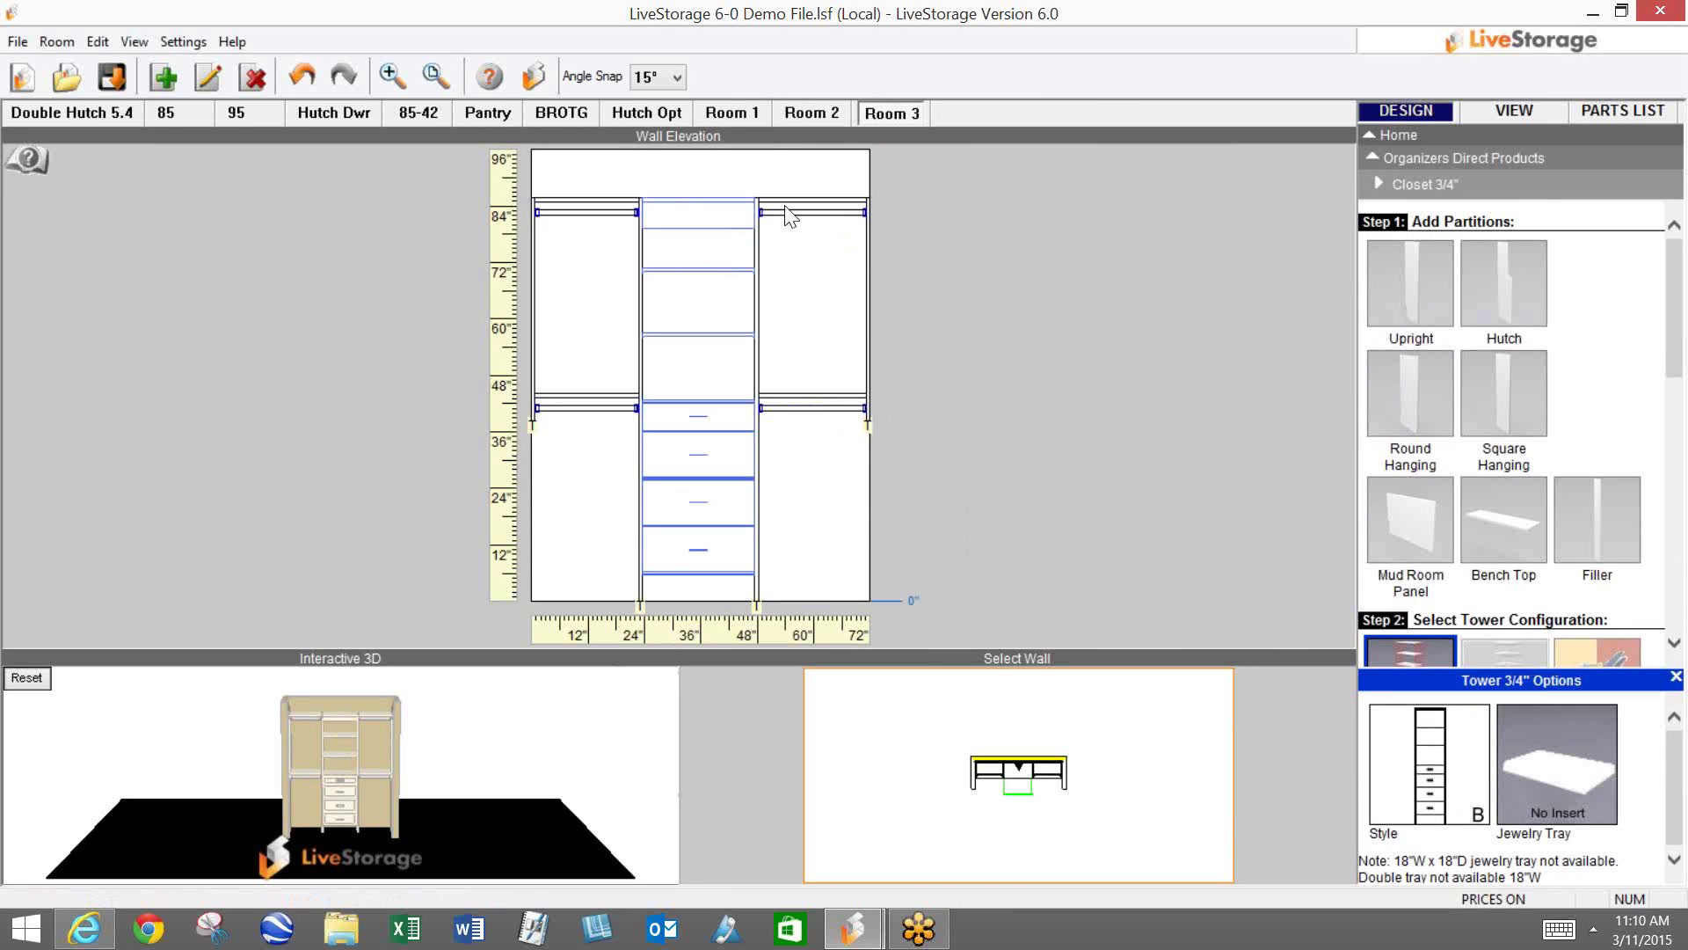
Step: Inspect the Room 3 closet in the 3D view, looking at the hanging panels from an angle and from the front
{"action": "left_click", "coordinate": [1512, 110]}
{"action": "left_click_drag", "start_coordinate": [862, 381], "coordinate": [708, 501]}
{"action": "scroll", "coordinate": [695, 484], "scroll_direction": "up", "scroll_amount": 6}
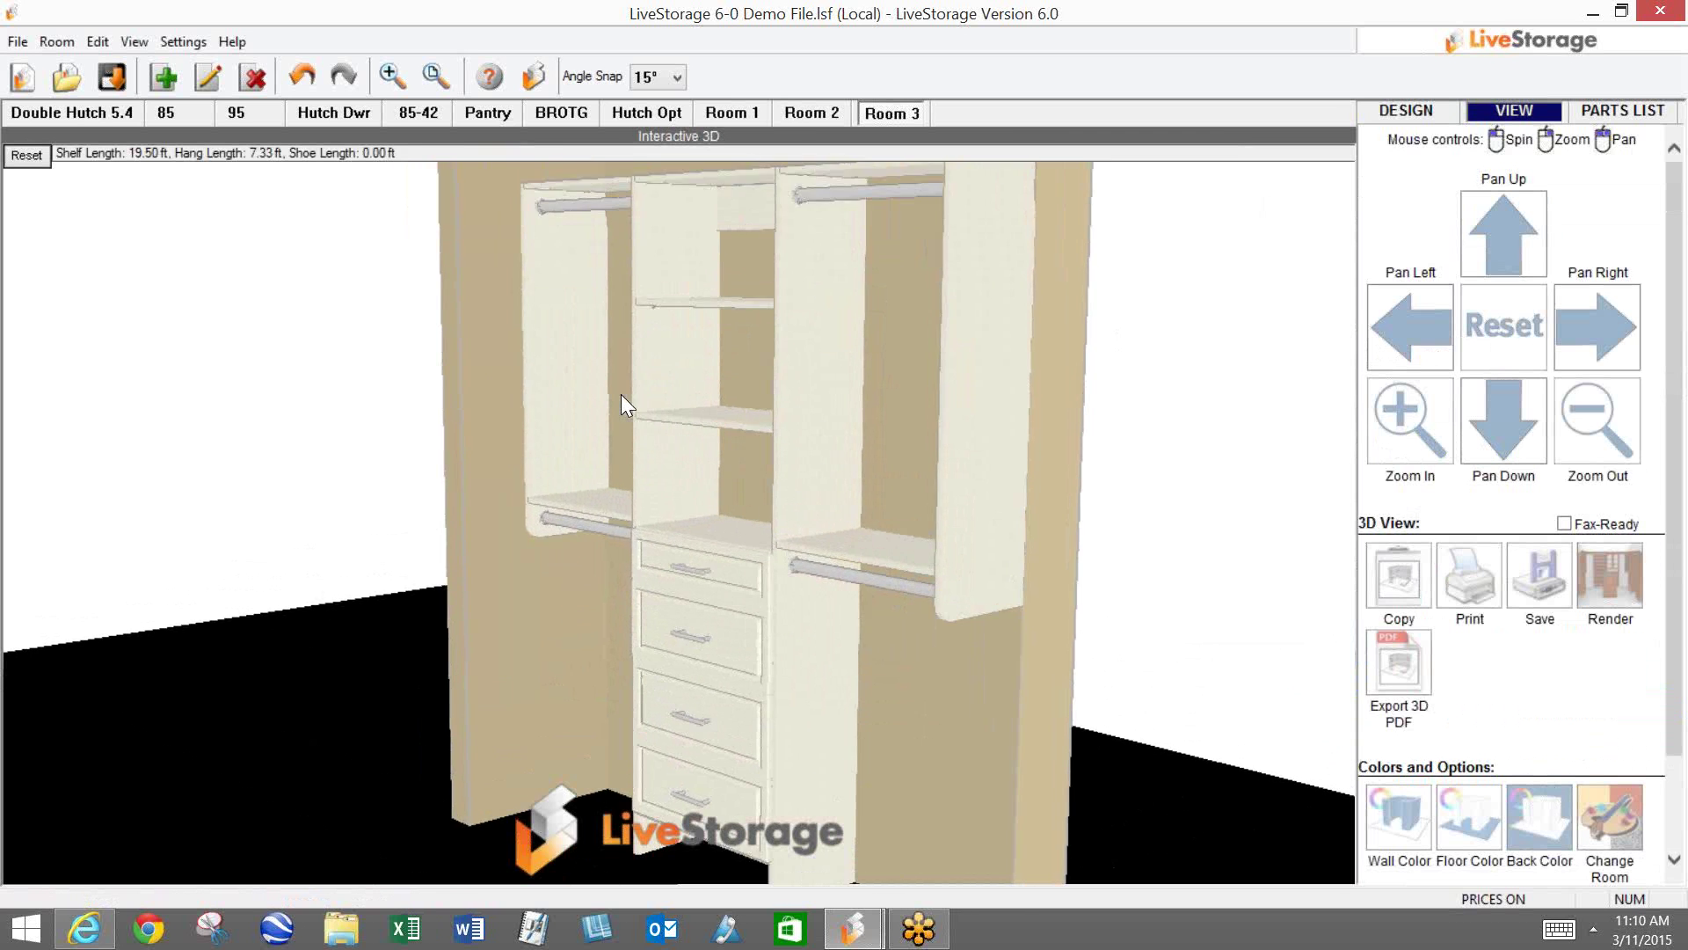
{"action": "left_click_drag", "start_coordinate": [631, 414], "coordinate": [564, 286]}
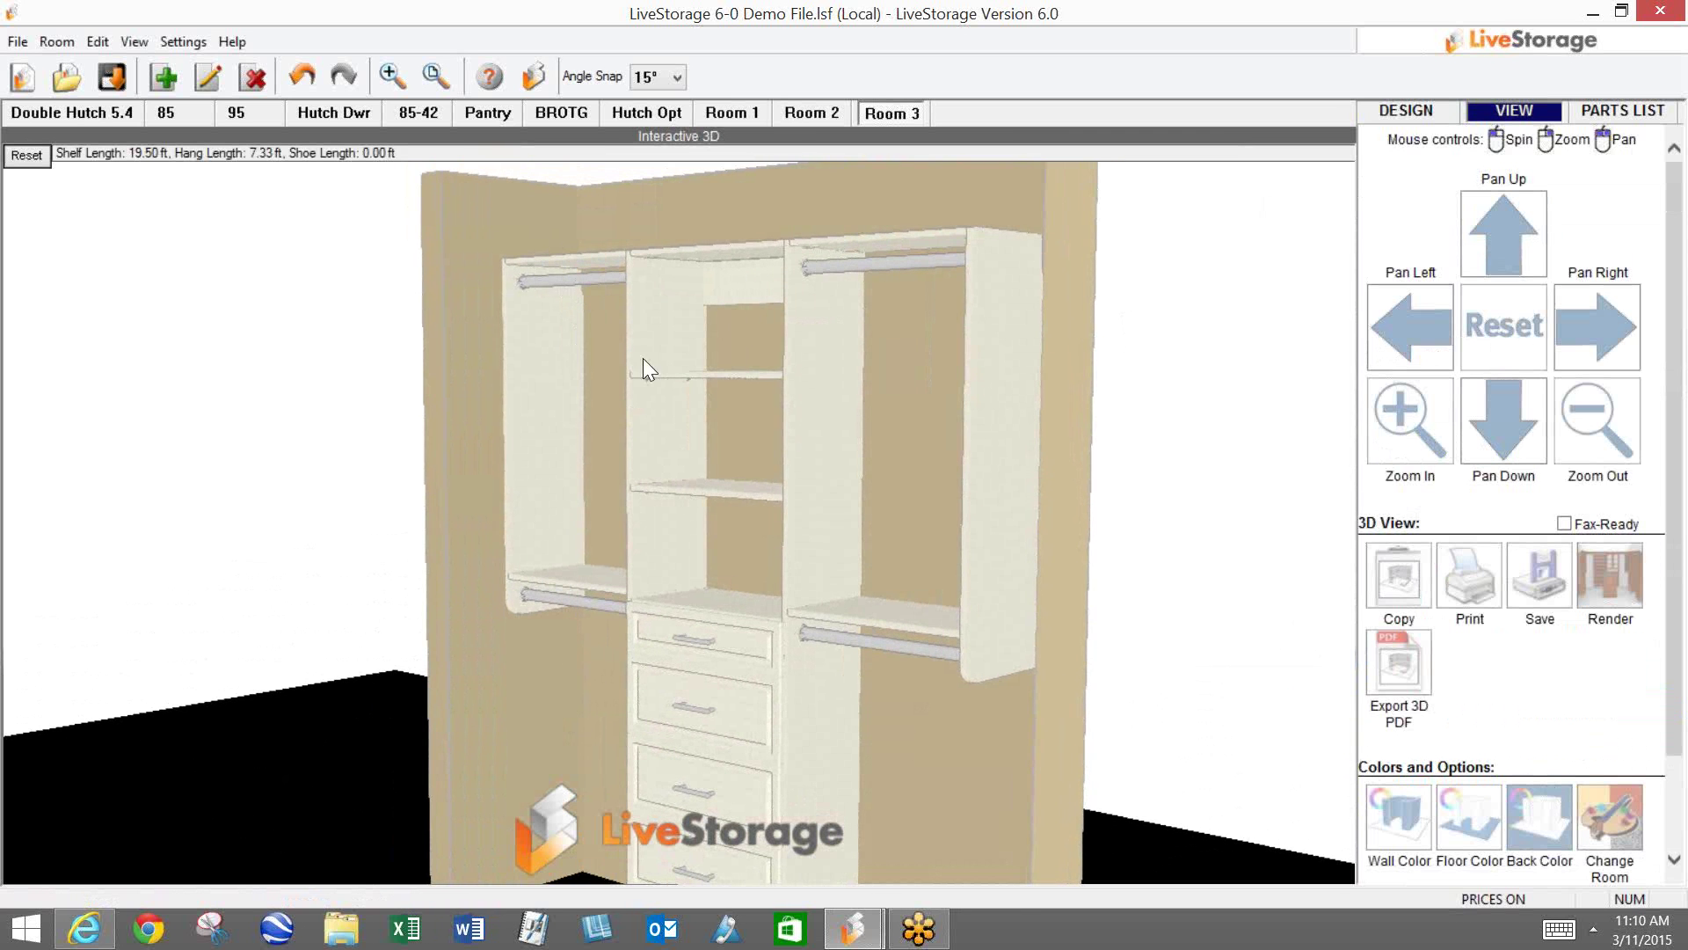
{"action": "left_click_drag", "start_coordinate": [672, 398], "coordinate": [760, 411]}
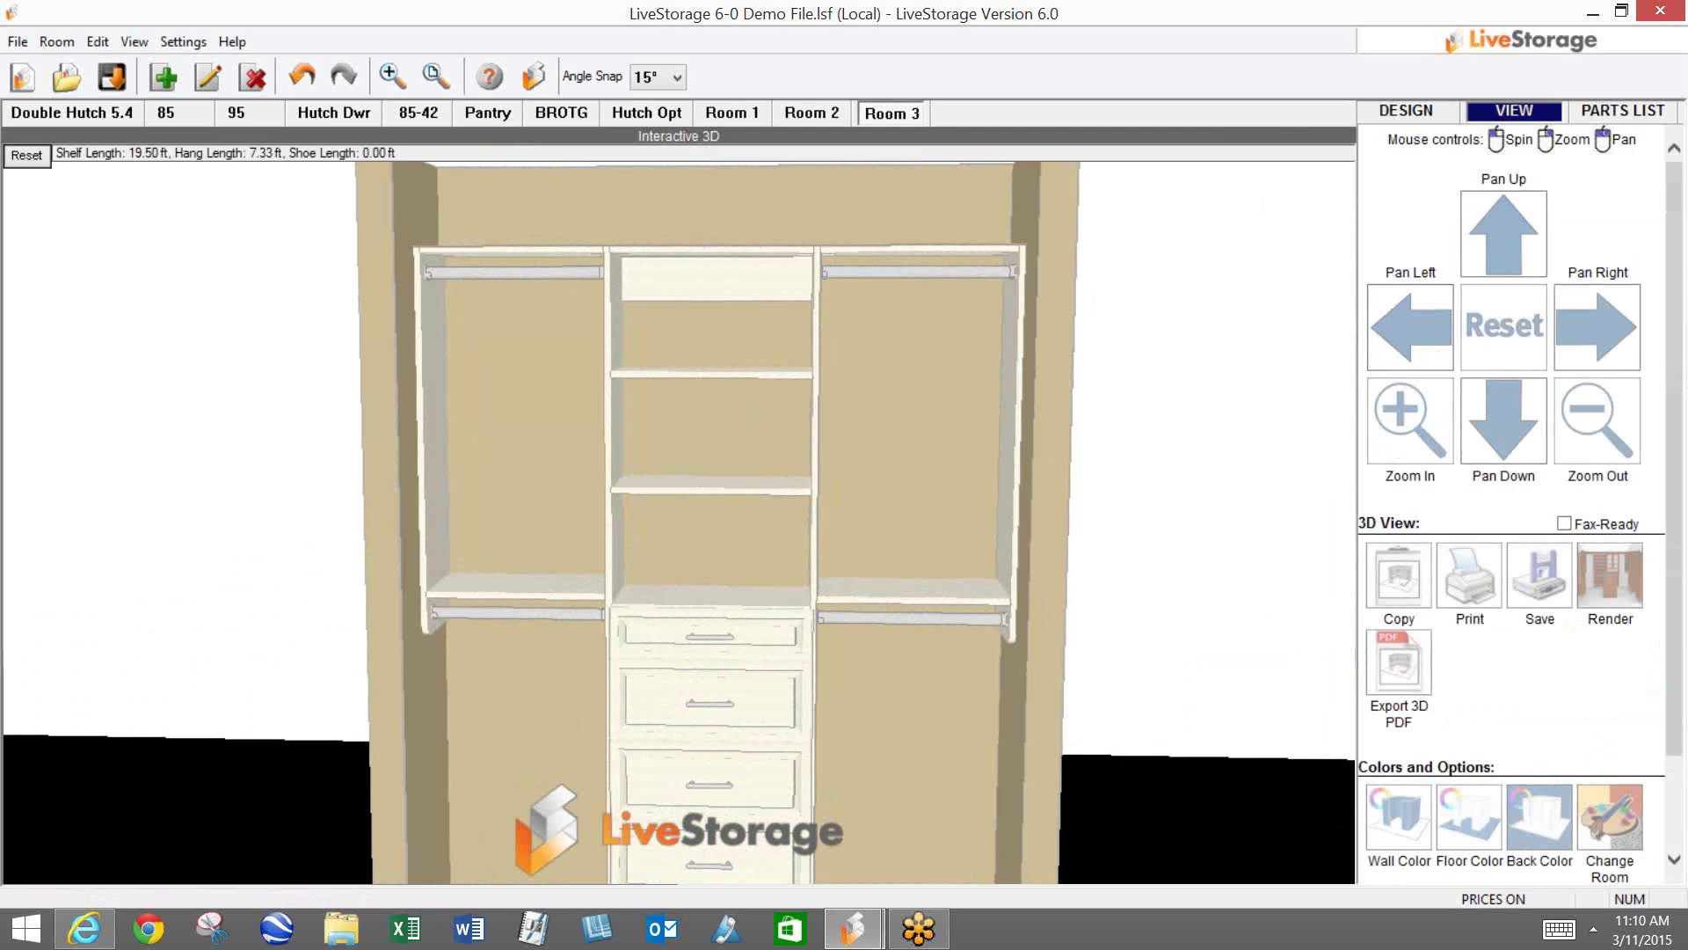
{"action": "left_click", "coordinate": [1412, 118]}
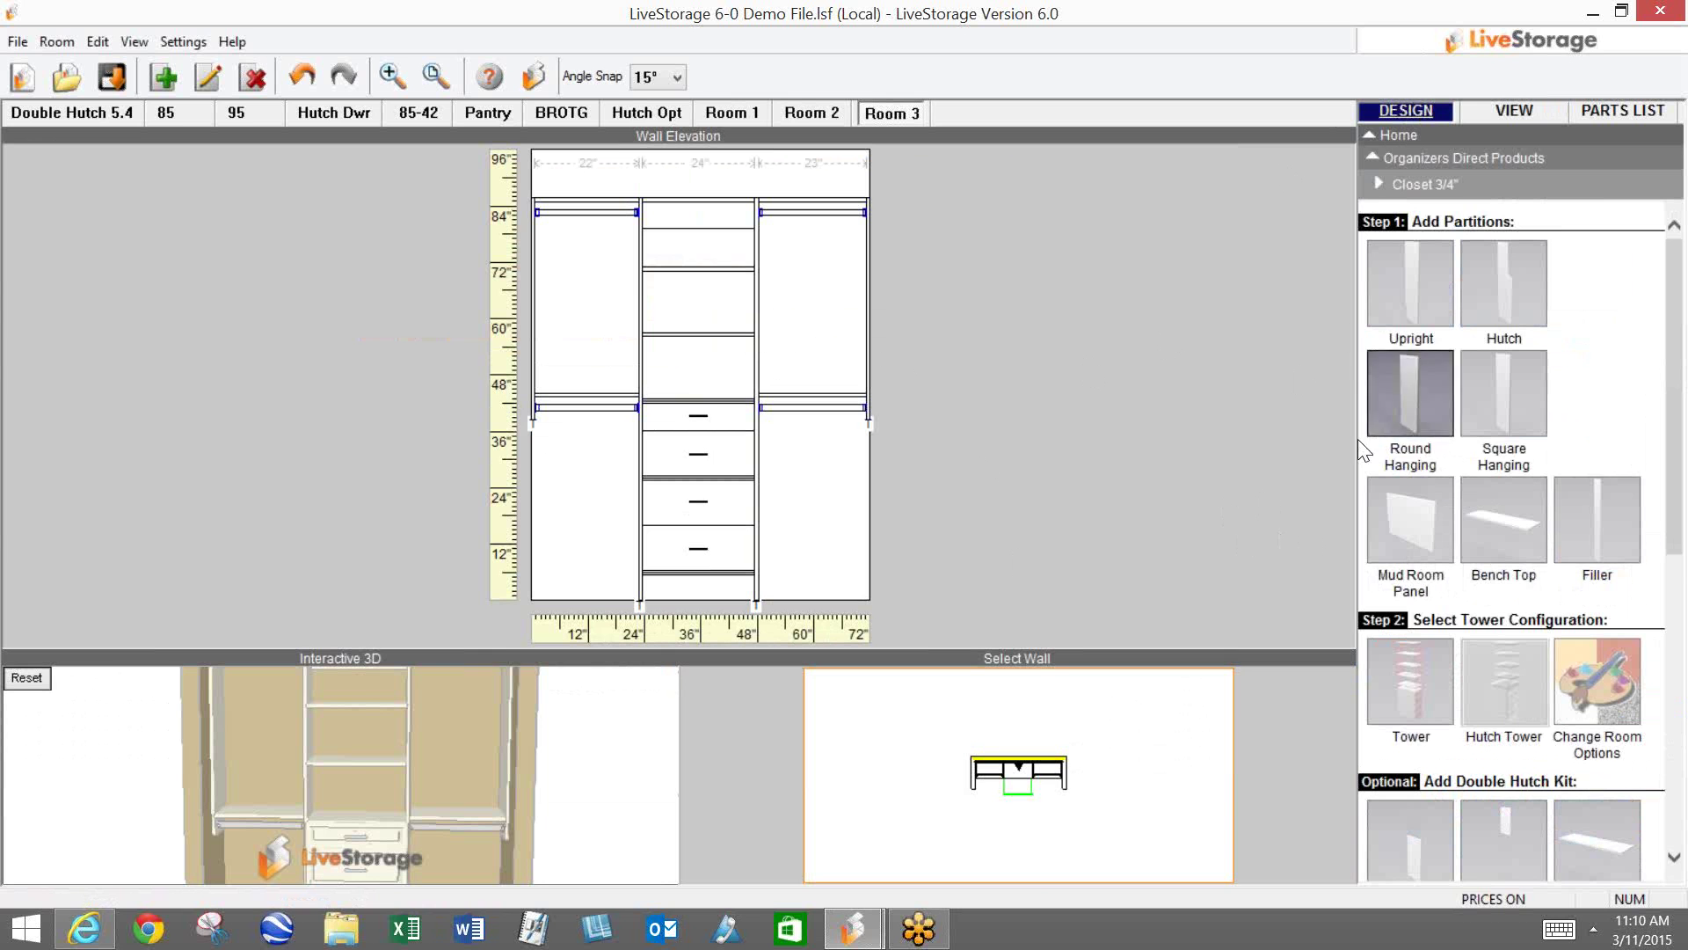
Step: Review the milling and bracket options of the round hanging panel and the available heights of the square hanging panel
{"action": "left_click", "coordinate": [1404, 421]}
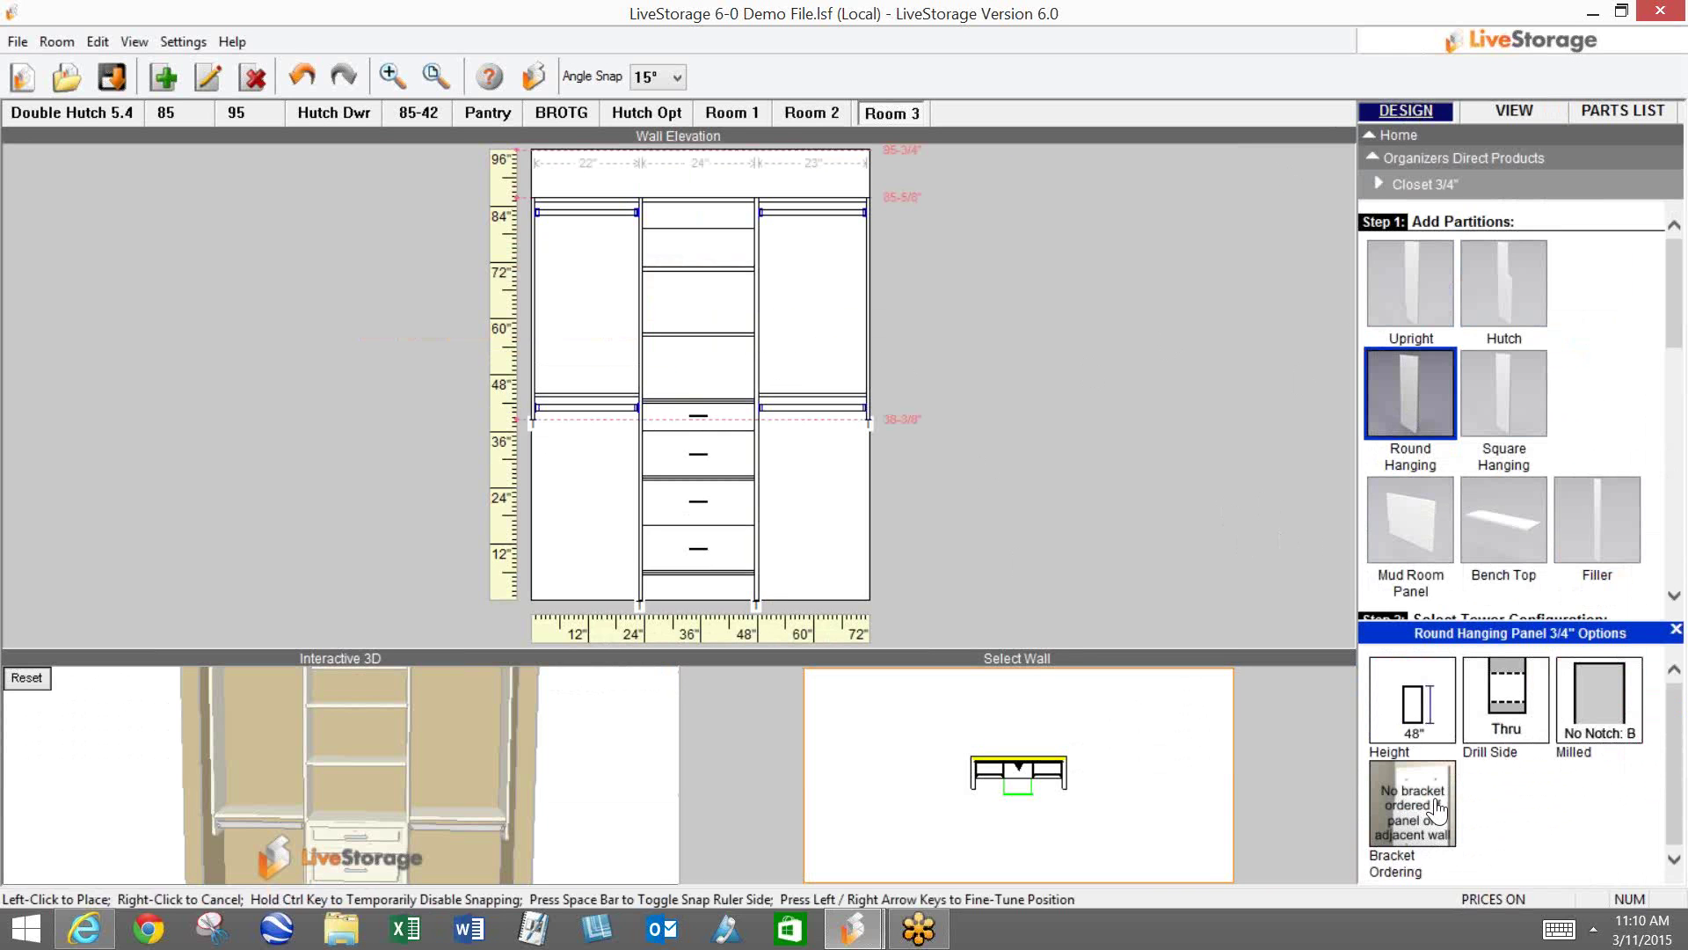
{"action": "left_click", "coordinate": [1596, 736]}
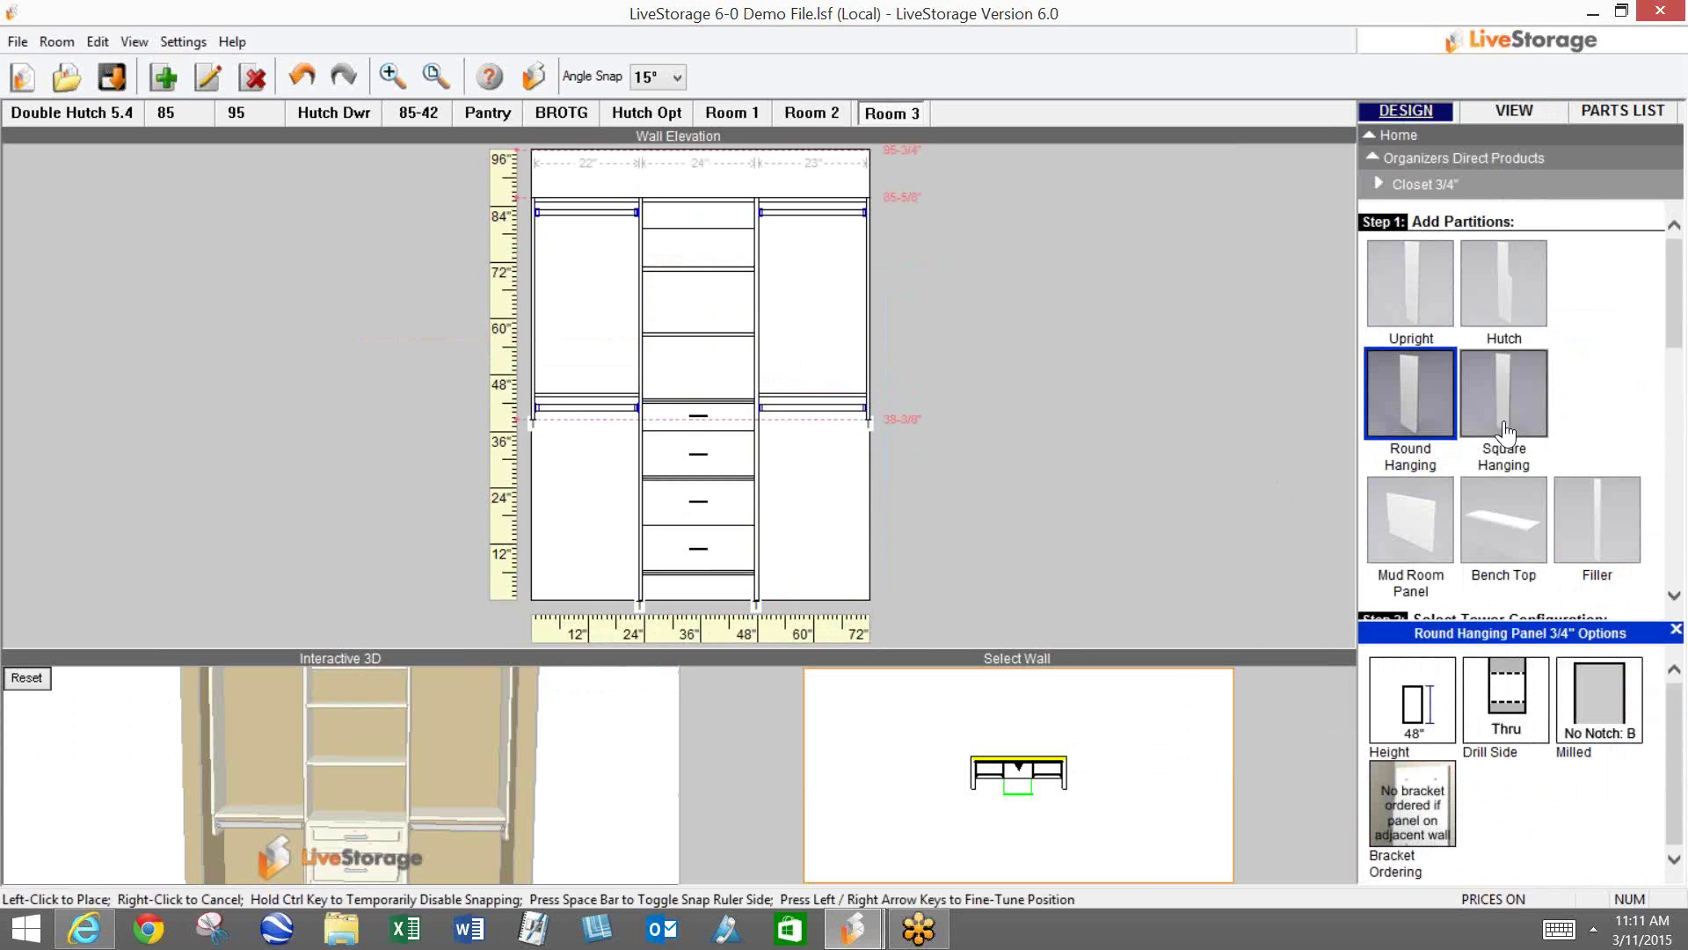
{"action": "left_click", "coordinate": [1502, 409]}
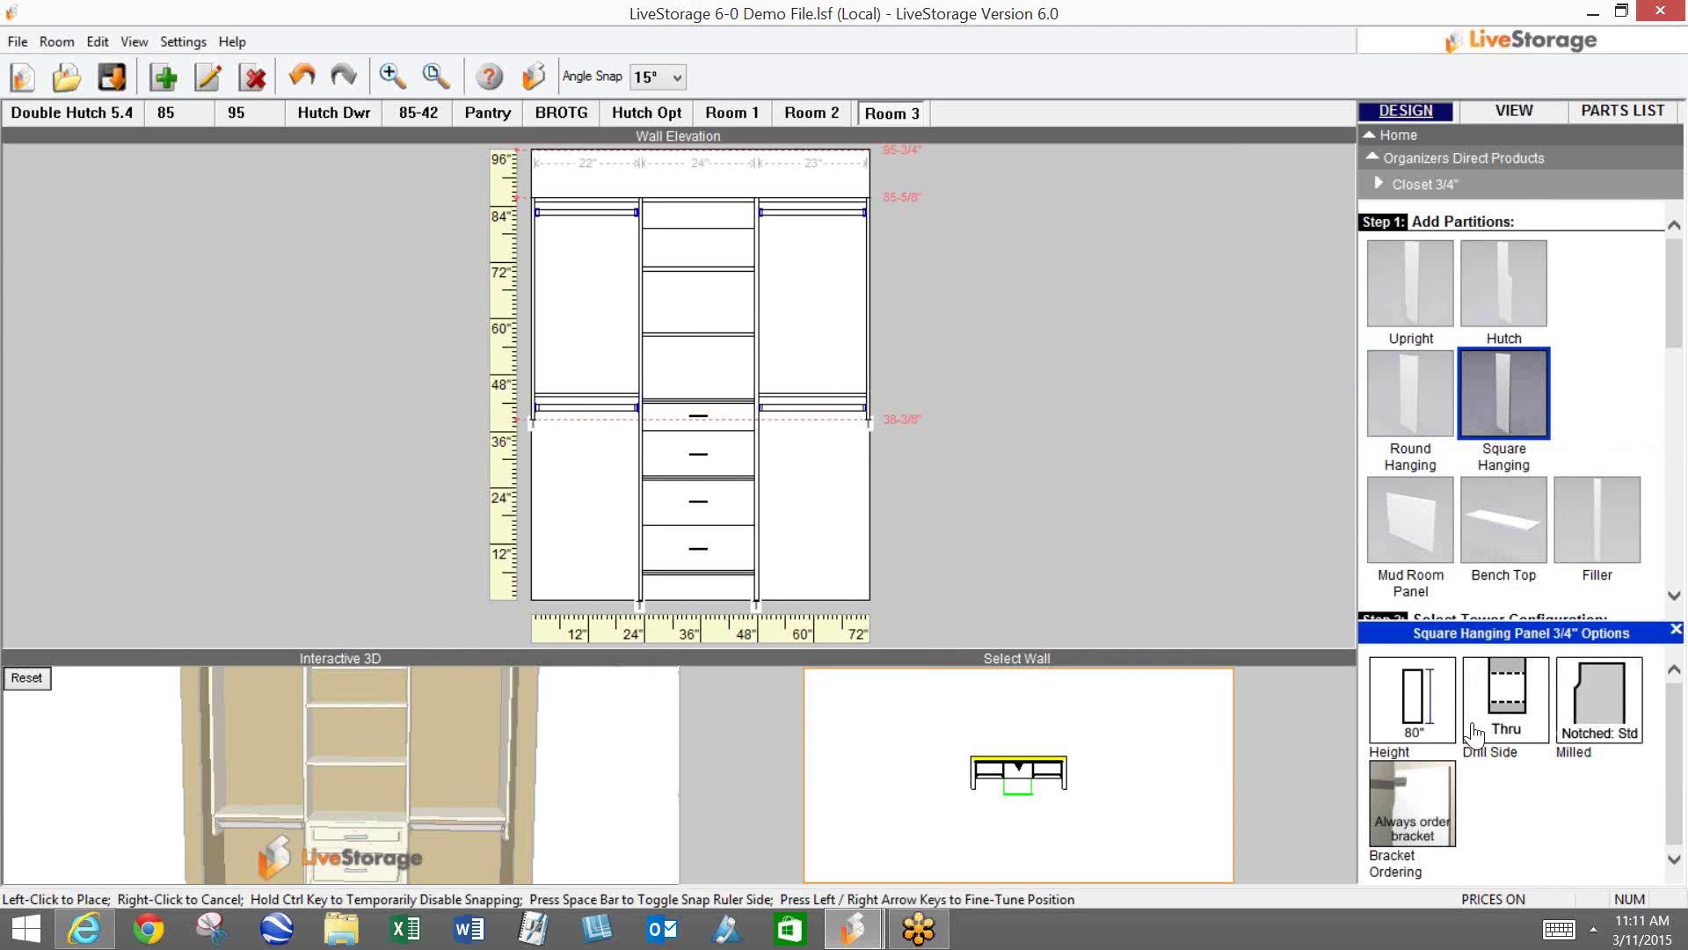
{"action": "left_click", "coordinate": [1426, 714]}
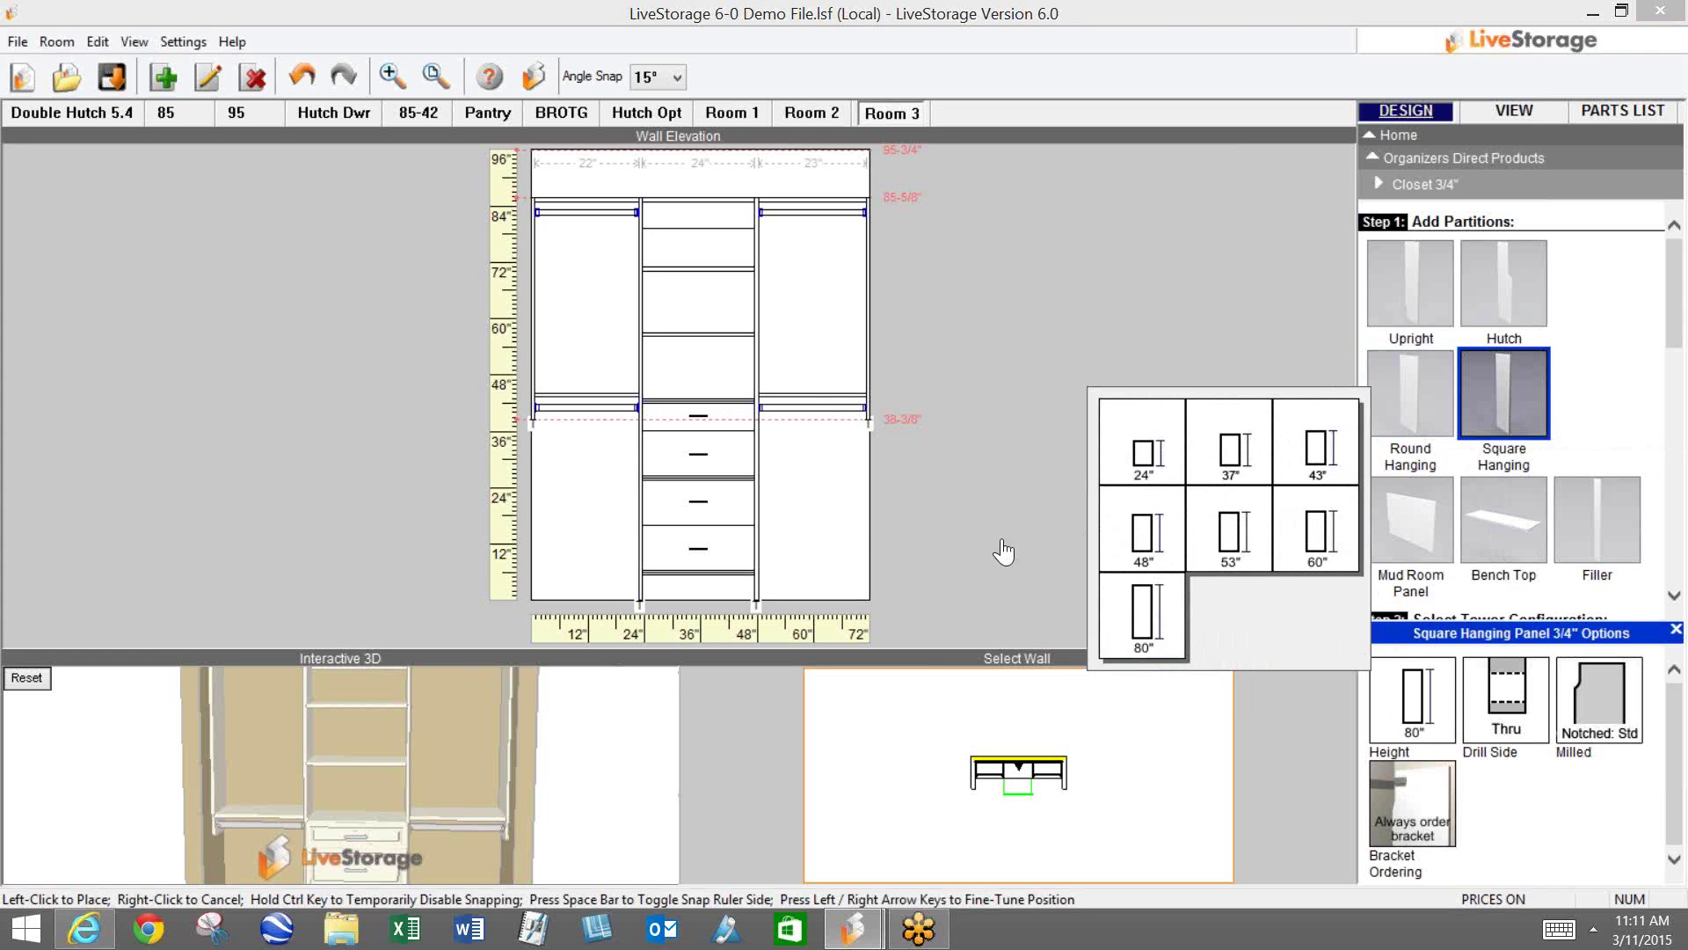
Step: Add Room 4 as a reach-in with 72" and 24" walls, 96" high, and choose the Organizers Direct Closet 3/4" system
{"action": "left_click", "coordinate": [175, 81]}
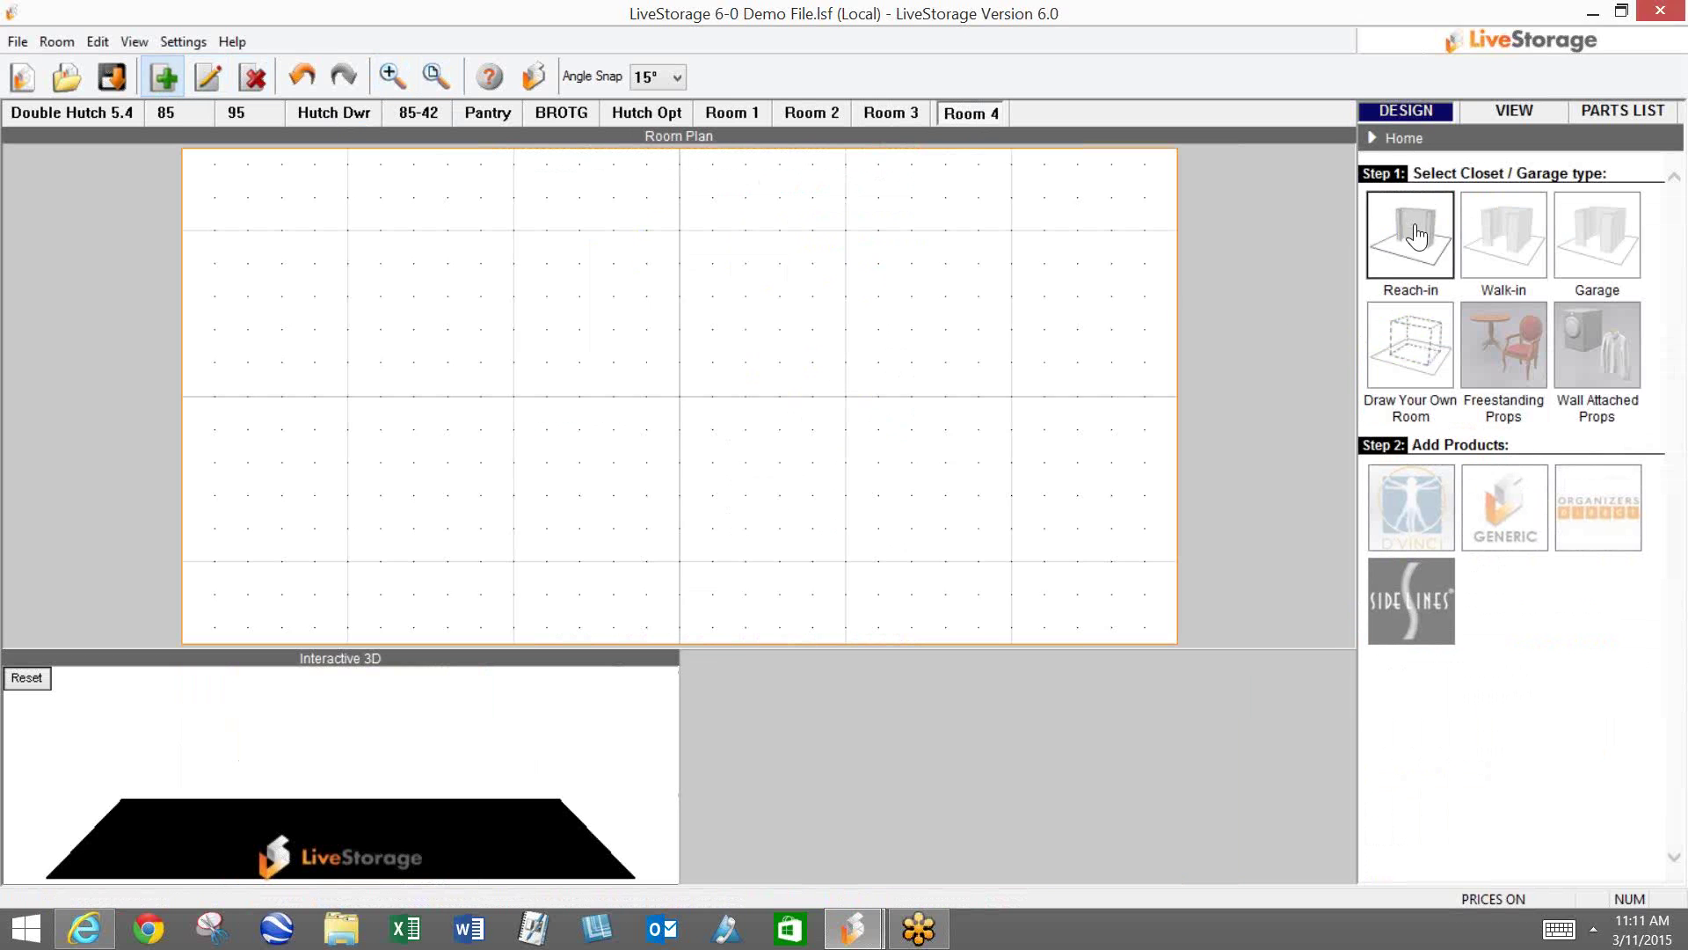
{"action": "left_click", "coordinate": [1410, 235]}
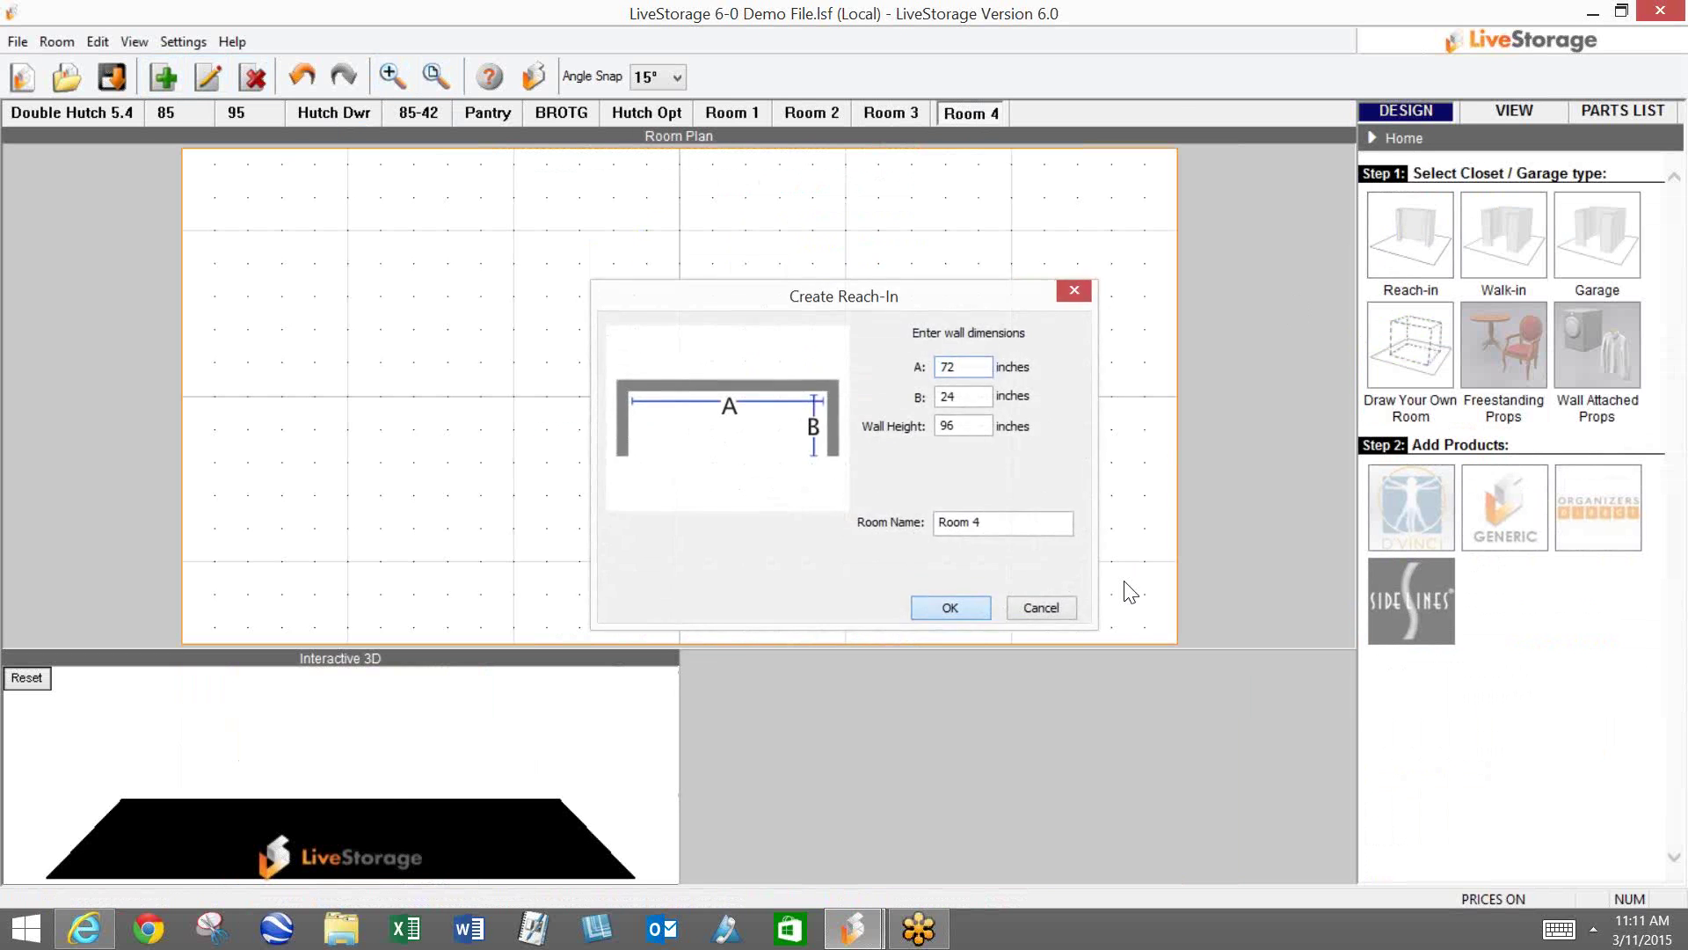
{"action": "left_click", "coordinate": [978, 605]}
{"action": "left_click", "coordinate": [1591, 501]}
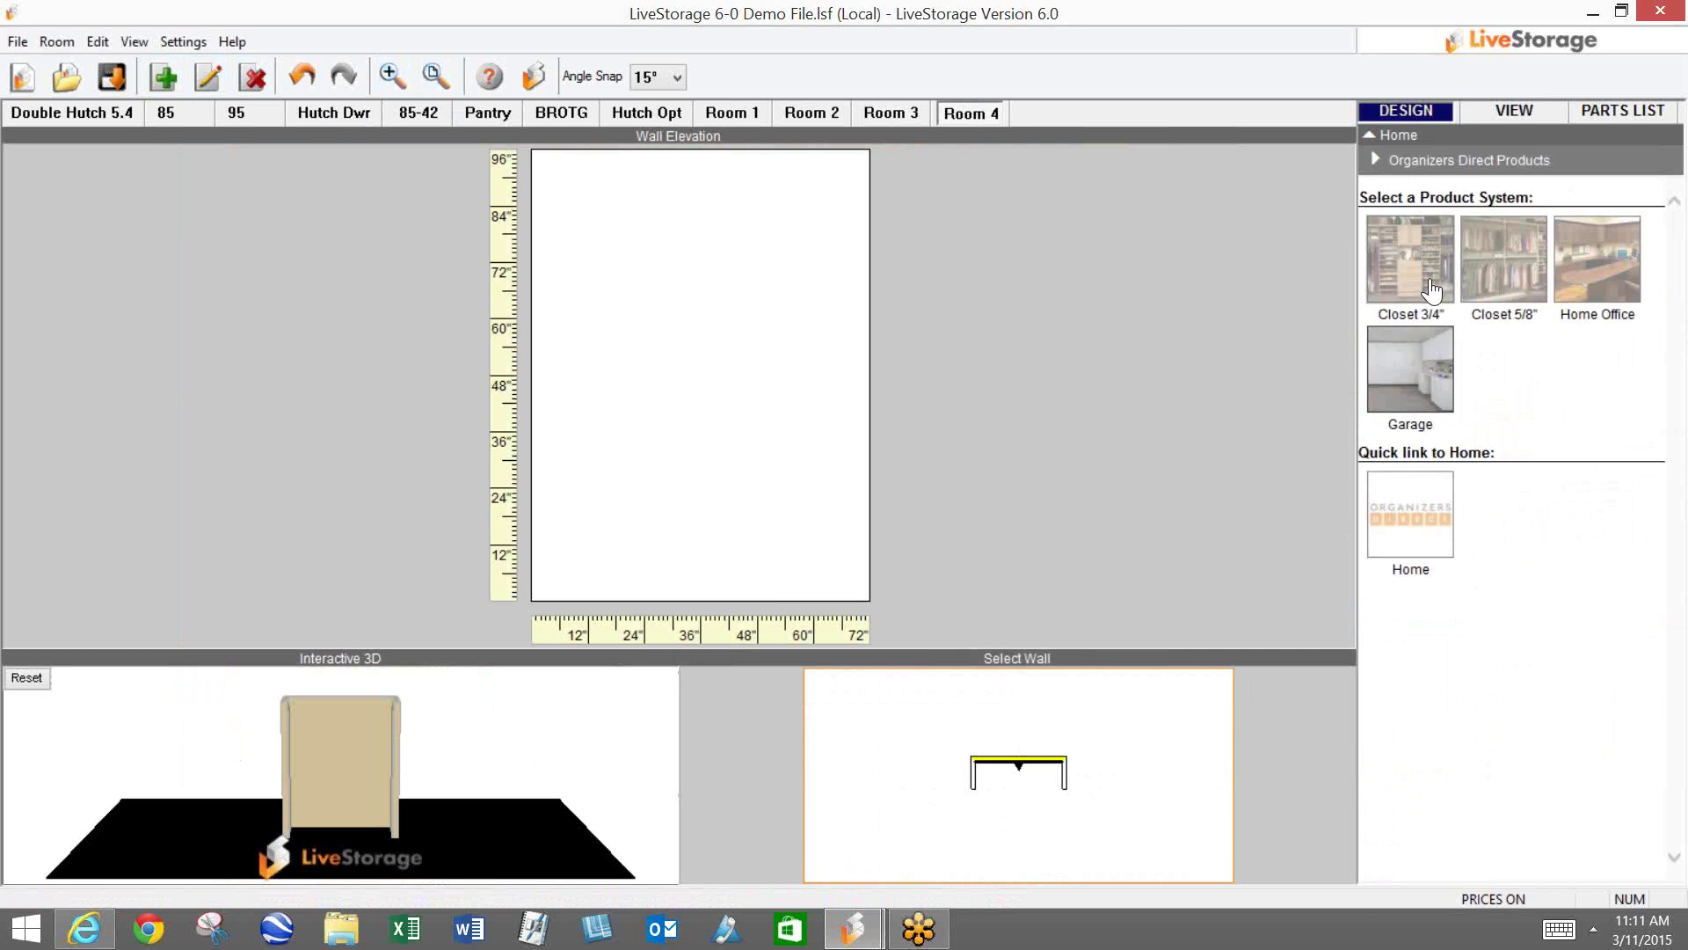
{"action": "left_click", "coordinate": [1435, 303]}
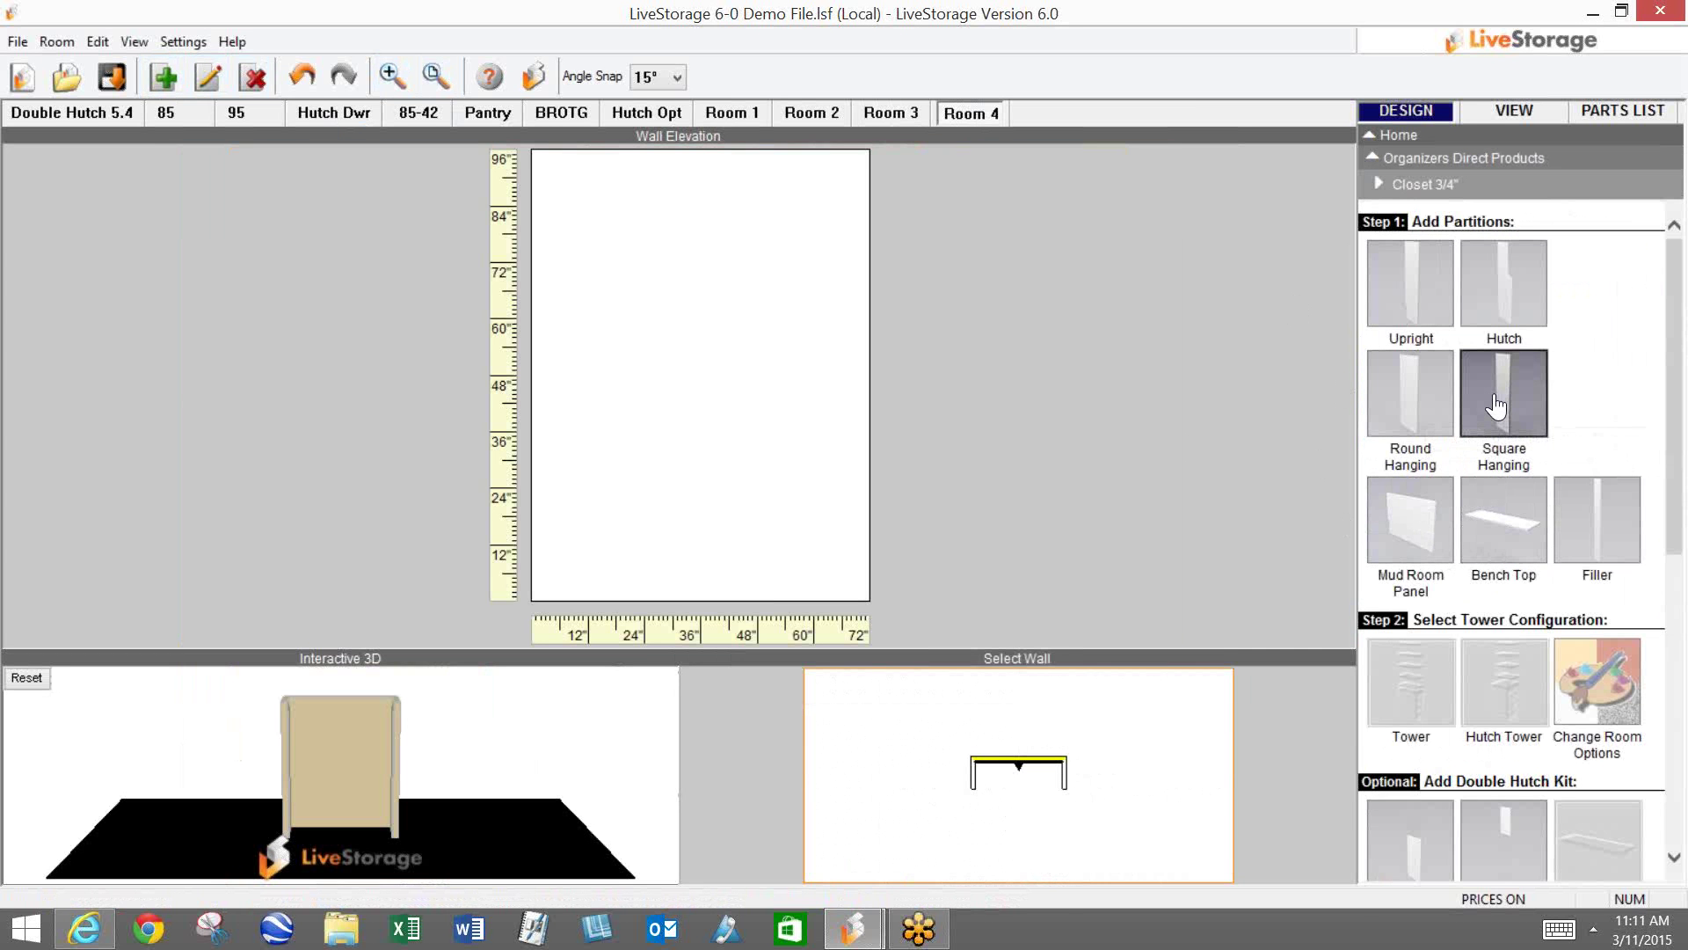
Step: Place three 24" high square hanging panels with Cleat Holes:A milling, 24" apart, starting at the left end of the back wall
{"action": "left_click", "coordinate": [1494, 406]}
{"action": "left_click", "coordinate": [1431, 699]}
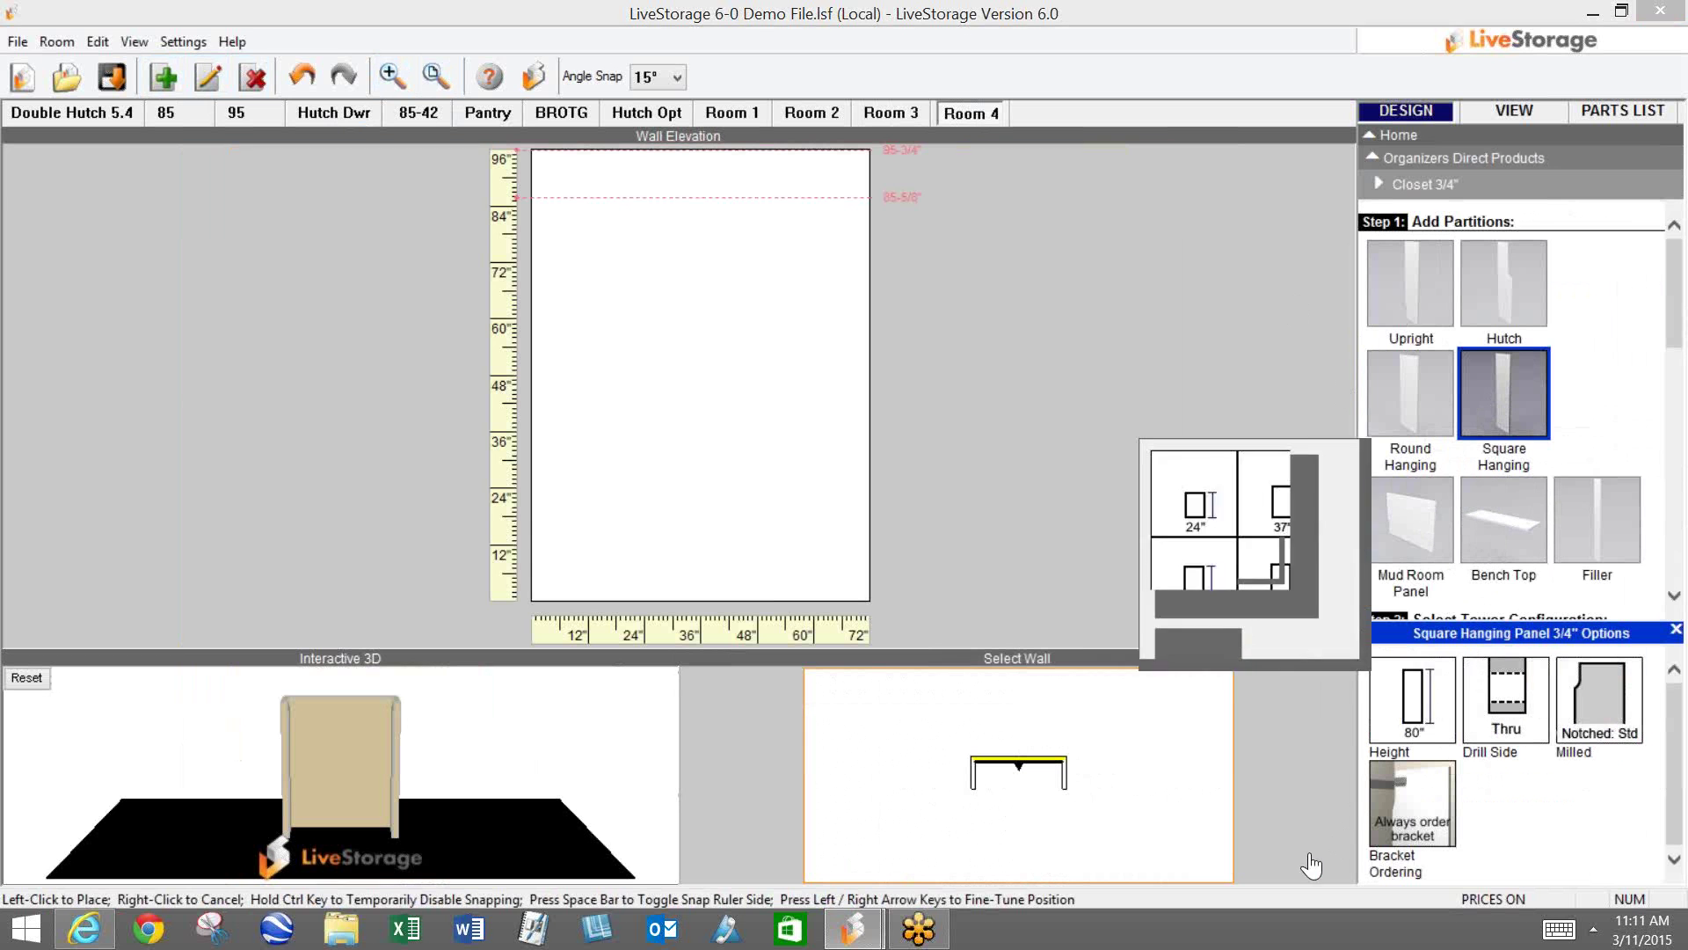
{"action": "left_click", "coordinate": [1146, 476]}
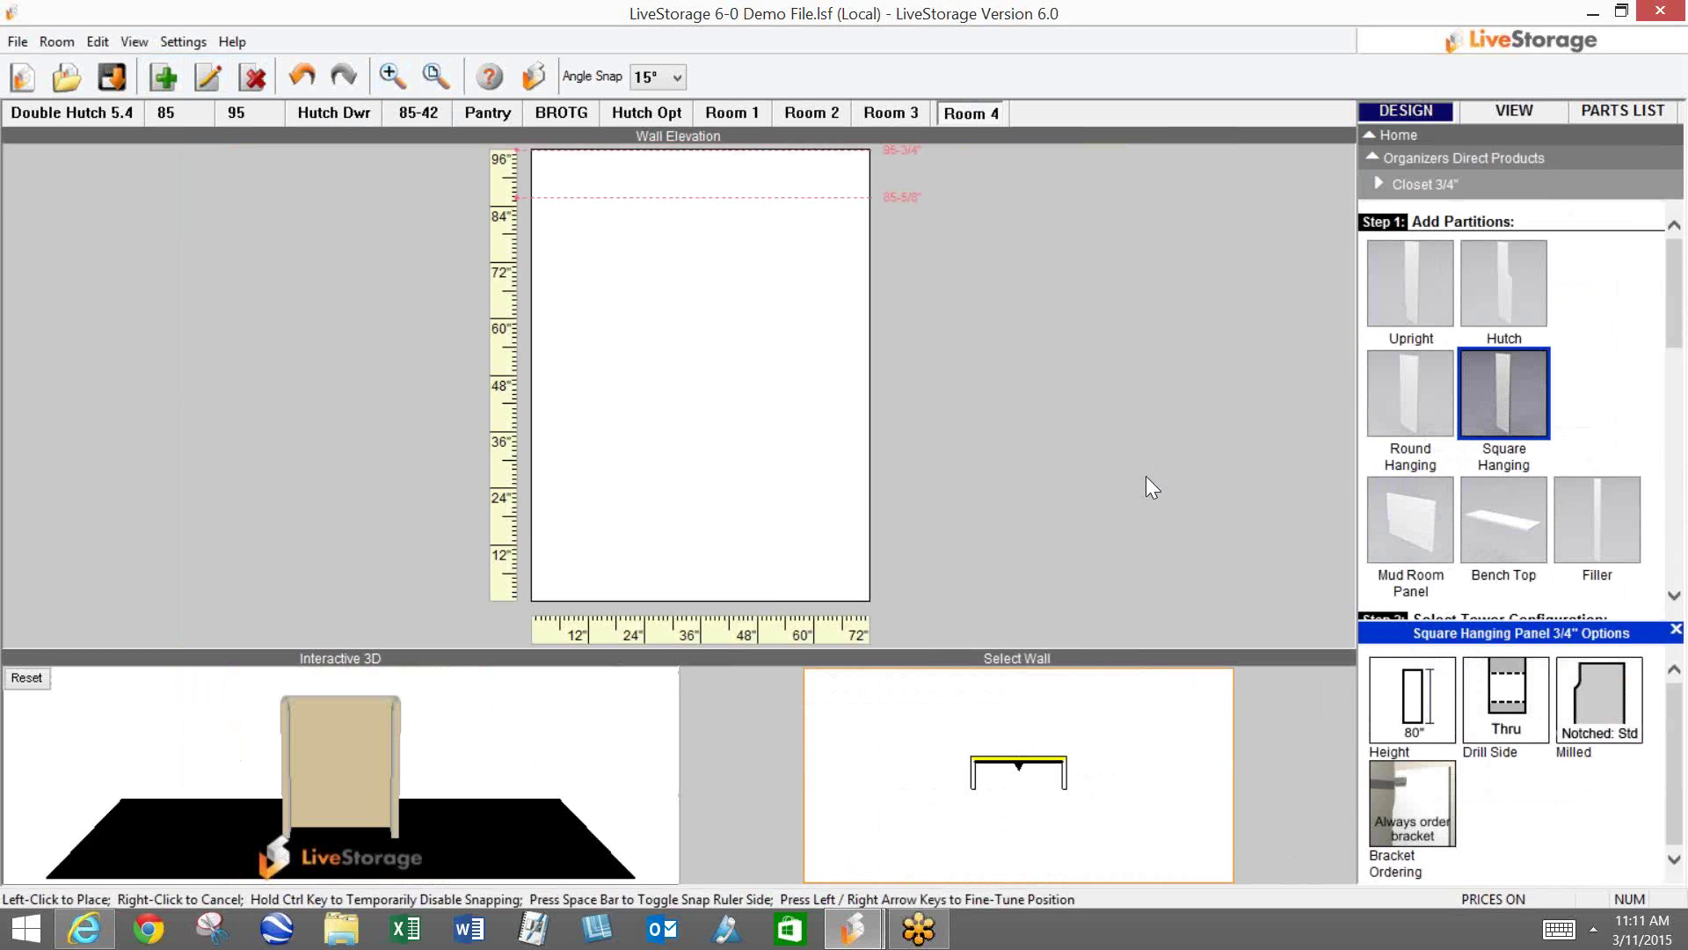
{"action": "left_click", "coordinate": [1574, 699]}
{"action": "left_click", "coordinate": [1411, 721]}
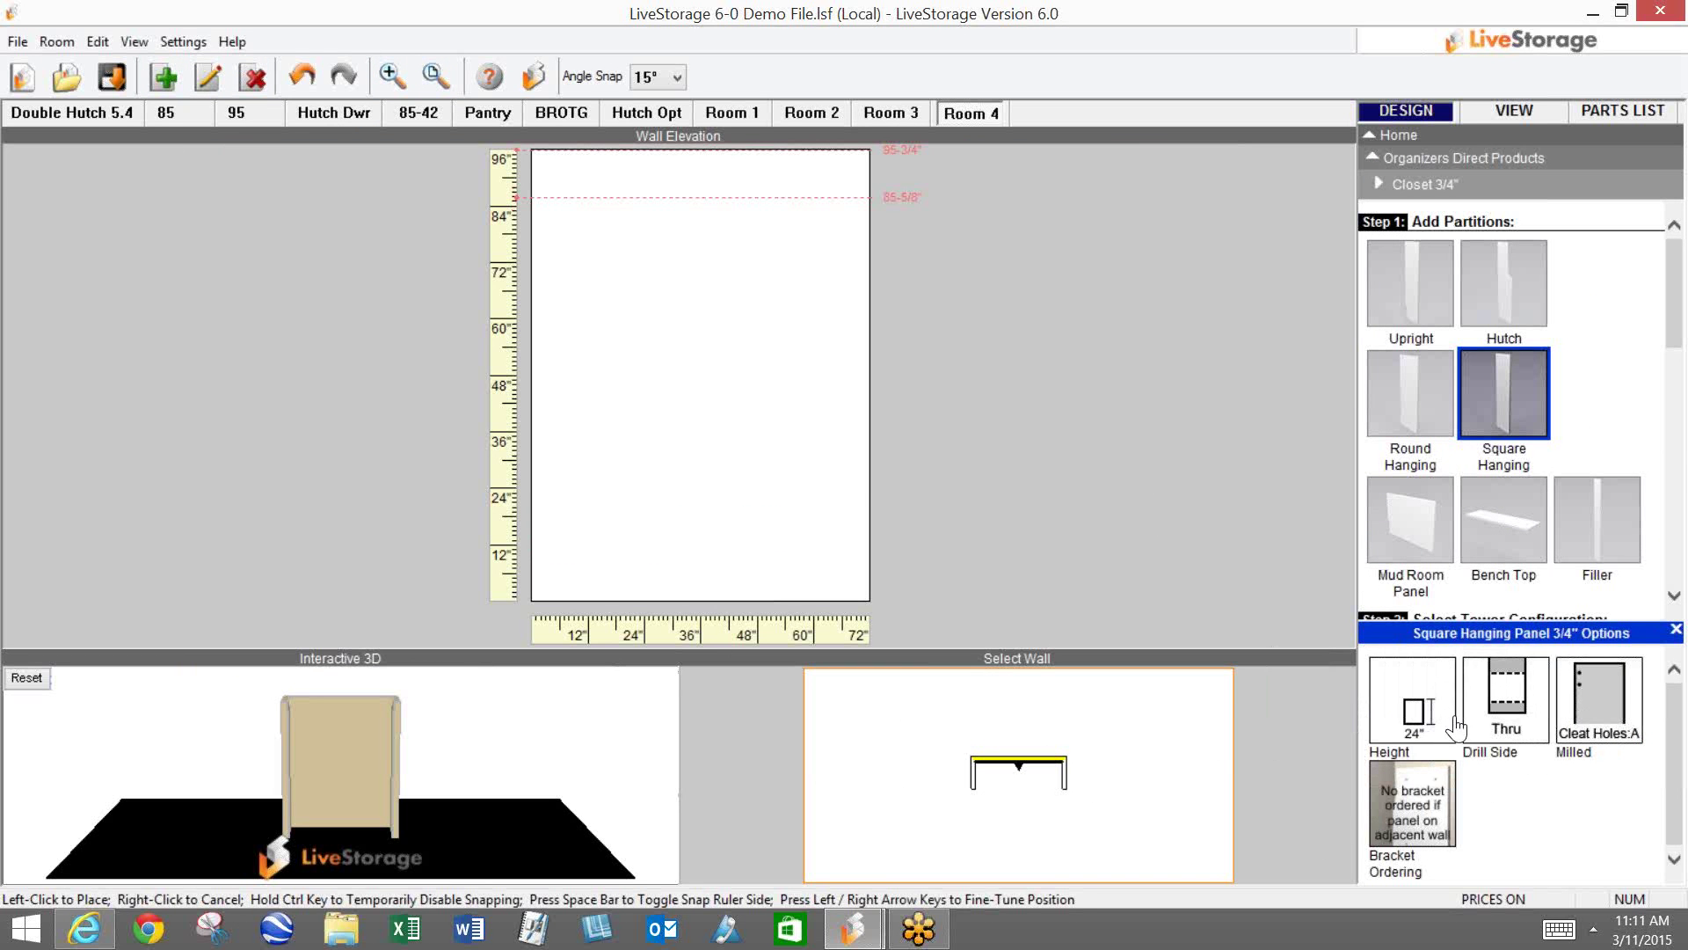
{"action": "left_click", "coordinate": [461, 261]}
{"action": "left_click", "coordinate": [661, 266]}
{"action": "left_click", "coordinate": [773, 263]}
{"action": "right_click", "coordinate": [778, 299]}
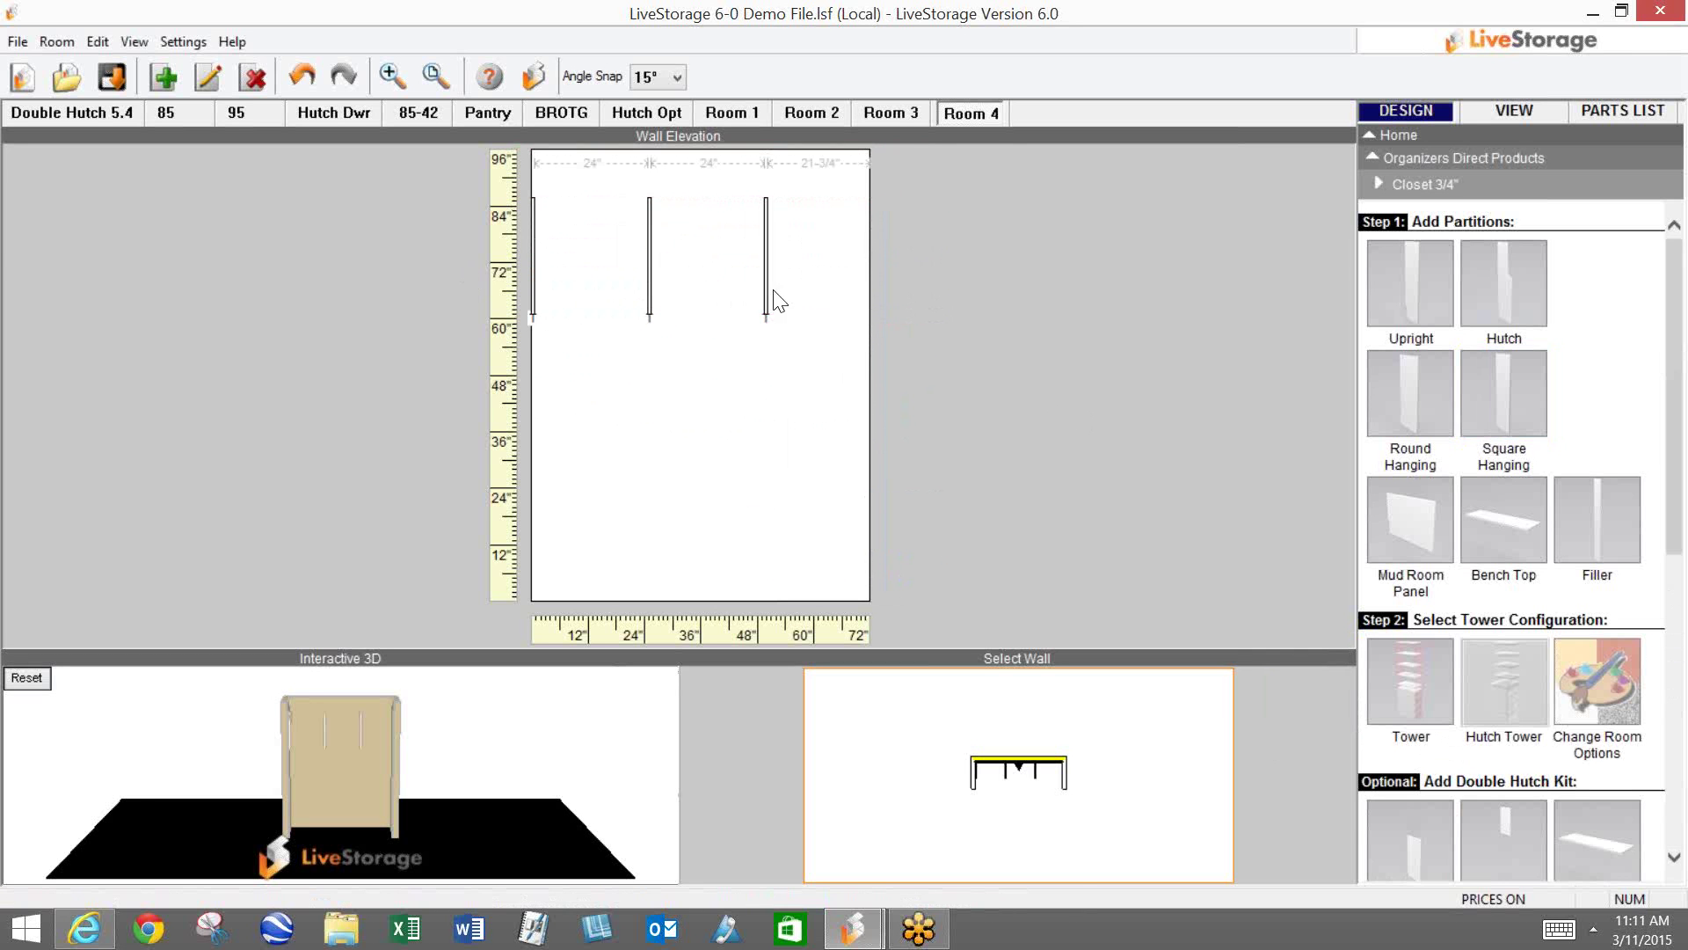
Step: Add a cleat at the top of each of the two sections between the square hanging panels
{"action": "scroll", "coordinate": [1578, 378], "scroll_direction": "down", "scroll_amount": 5}
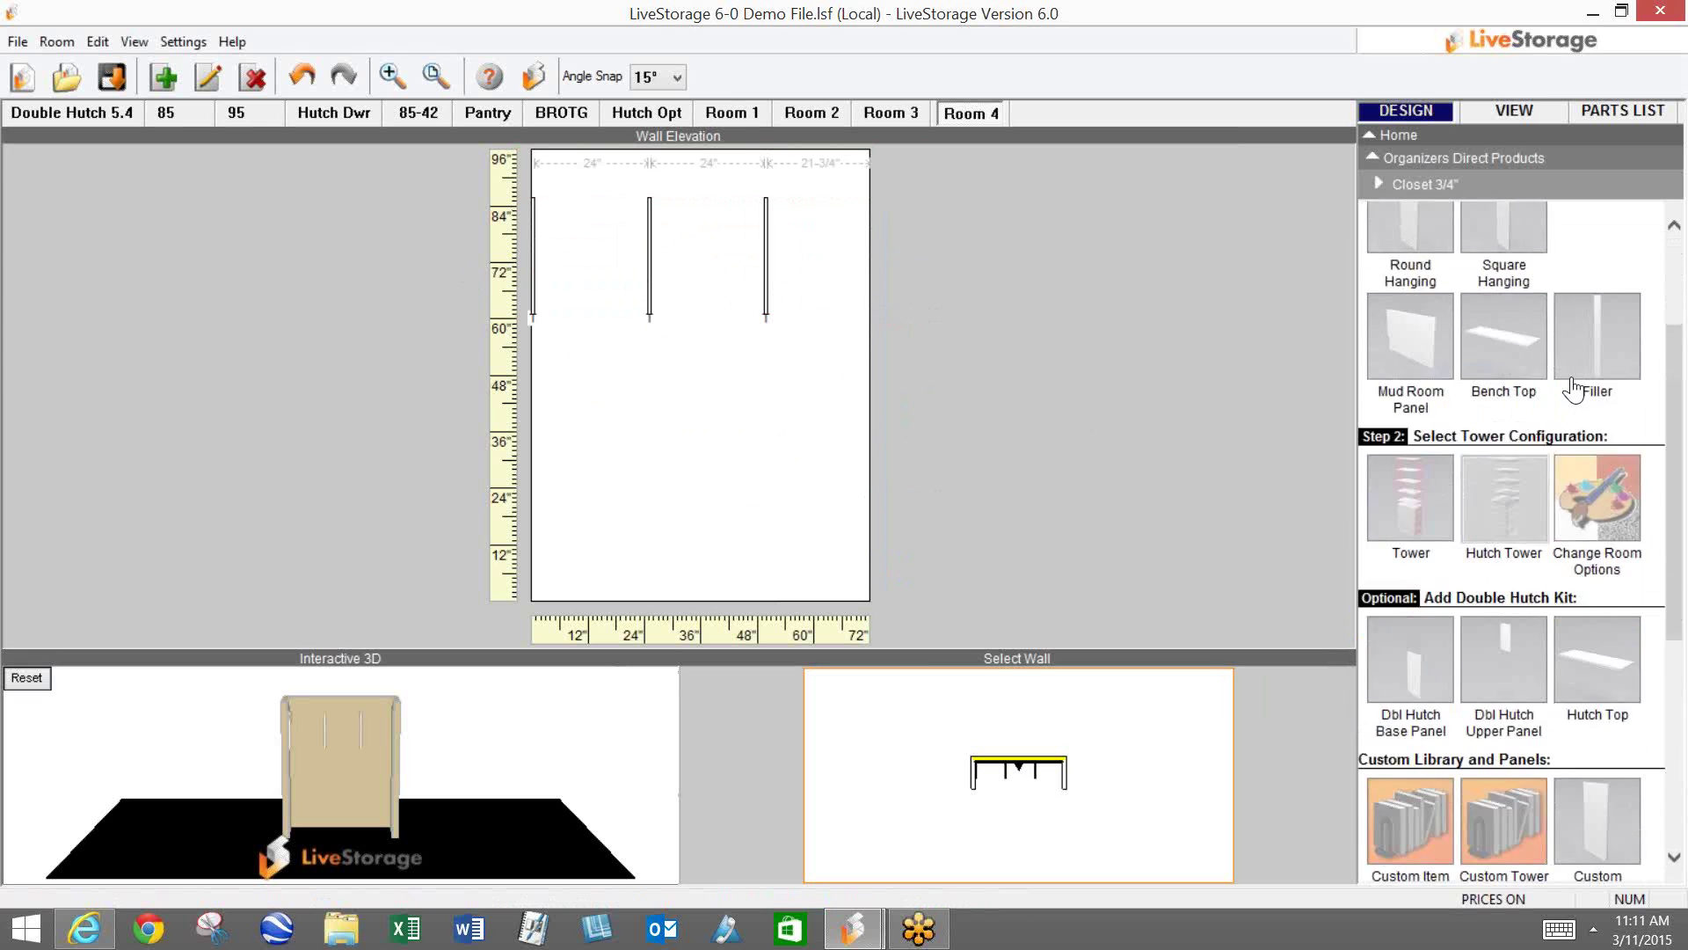
{"action": "left_click", "coordinate": [1404, 778]}
{"action": "scroll", "coordinate": [1451, 765], "scroll_direction": "down", "scroll_amount": 3}
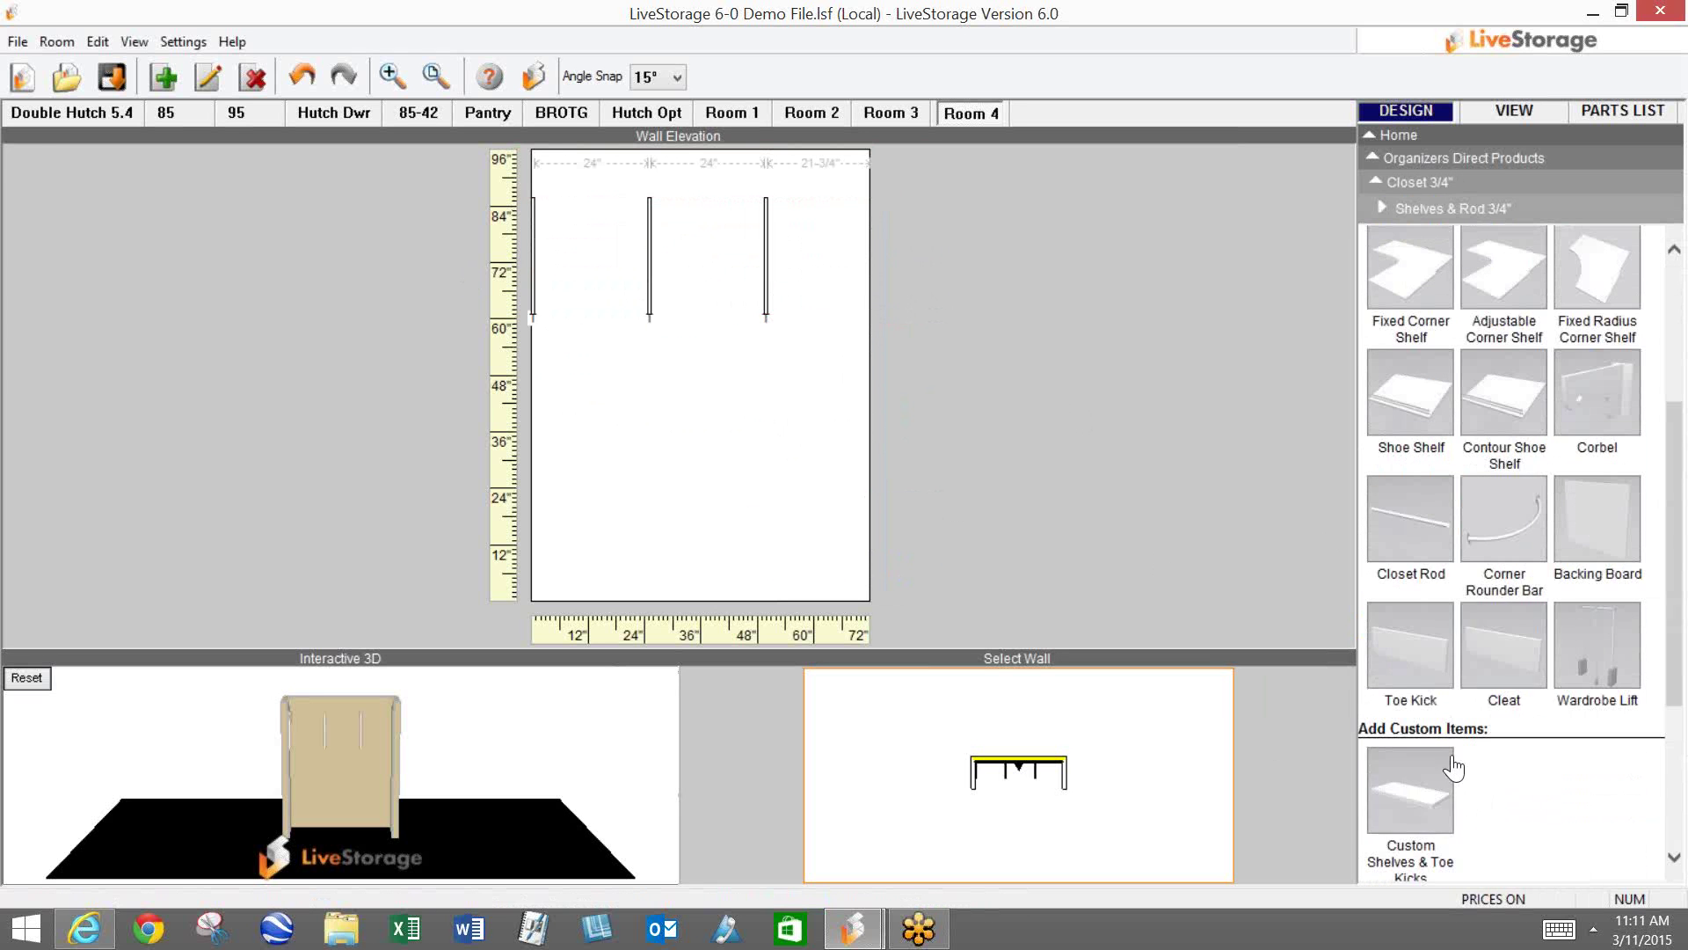
{"action": "left_click", "coordinate": [1484, 670]}
{"action": "left_click", "coordinate": [607, 215]}
{"action": "left_click", "coordinate": [665, 220]}
{"action": "right_click", "coordinate": [667, 221]}
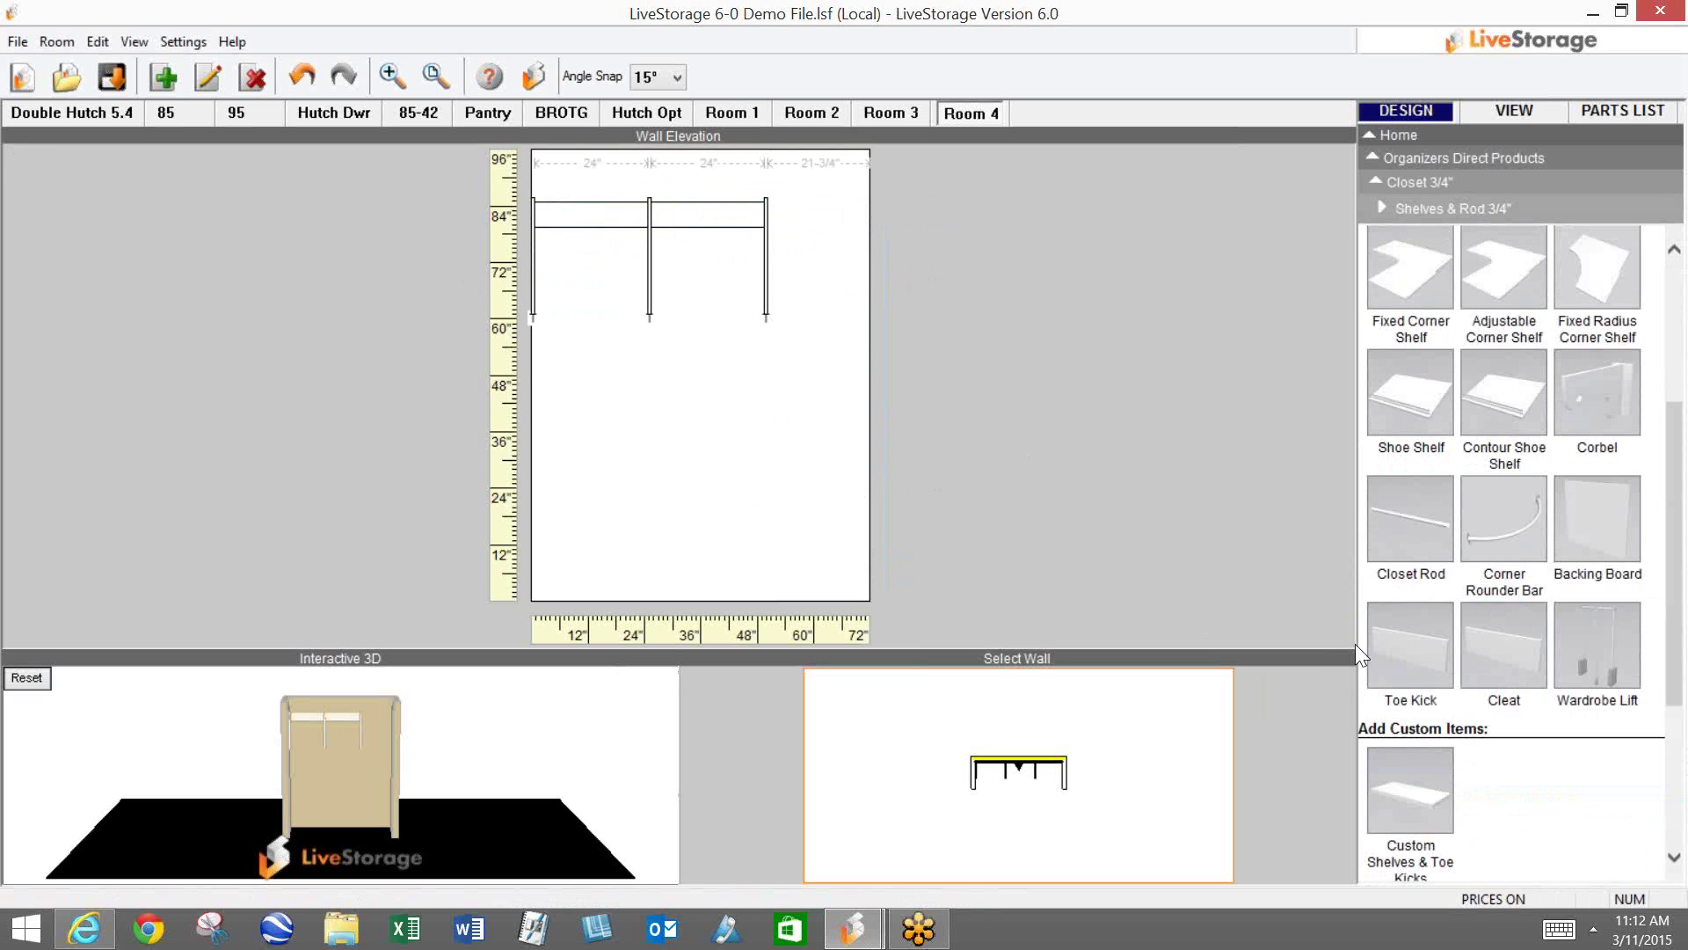
Step: Add a second cleat at the bottom of both hanging sections, spanning about 61-3/4" to 67-1/4" above the floor
{"action": "left_click", "coordinate": [1500, 651]}
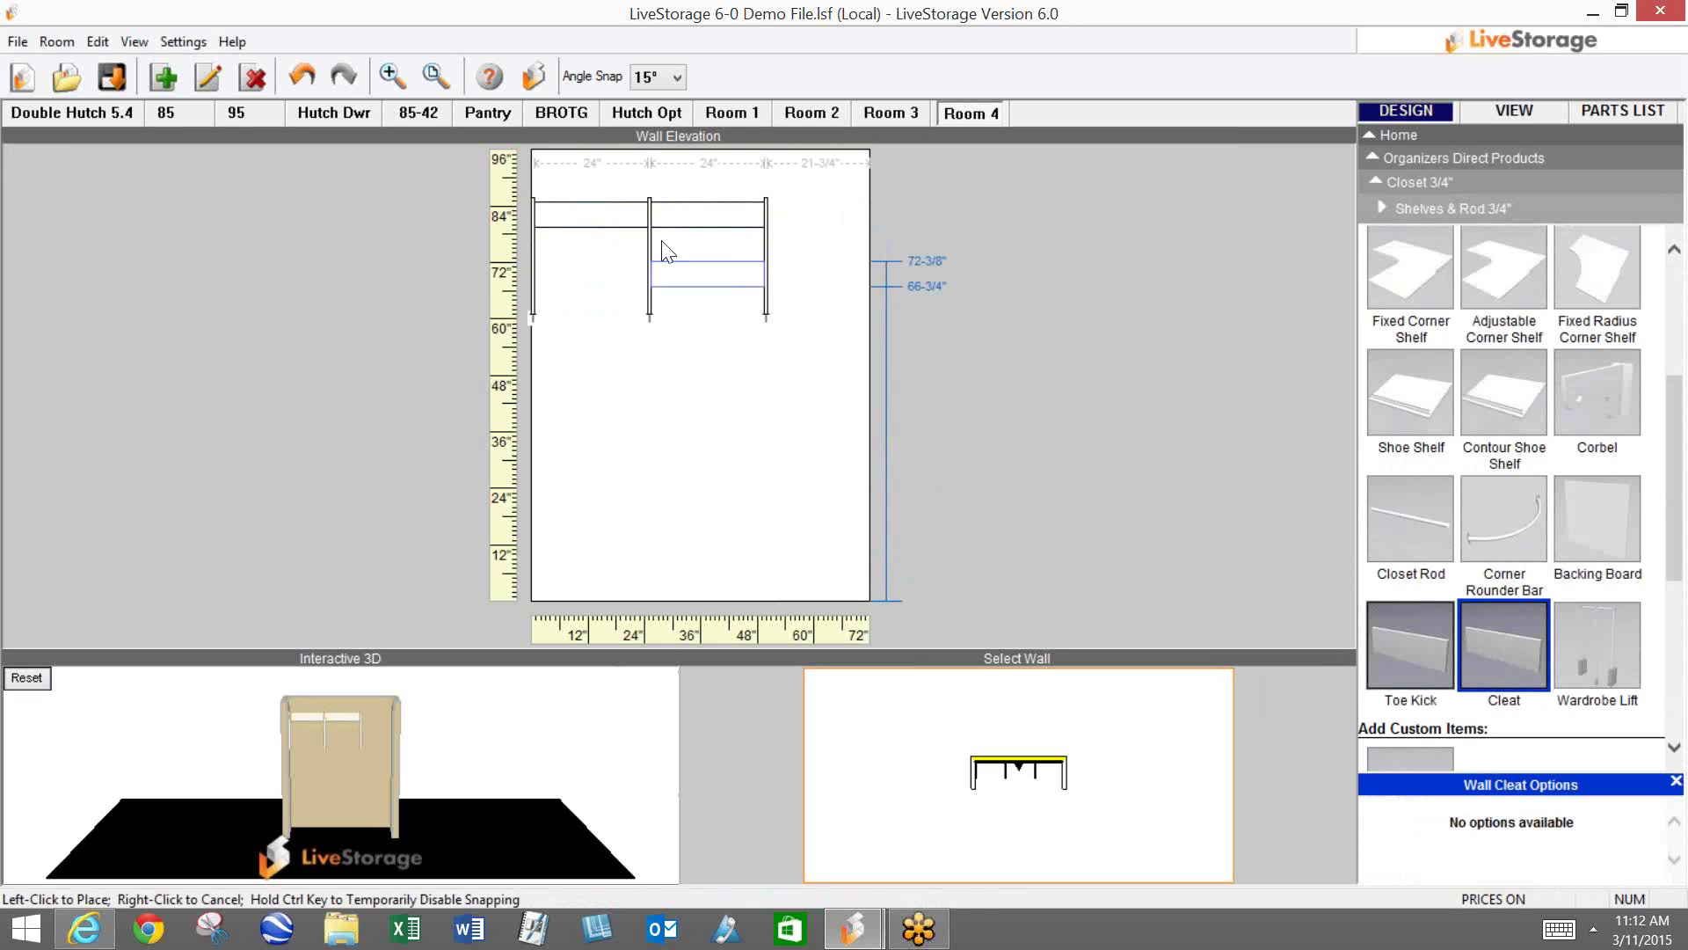
{"action": "left_click", "coordinate": [596, 305]}
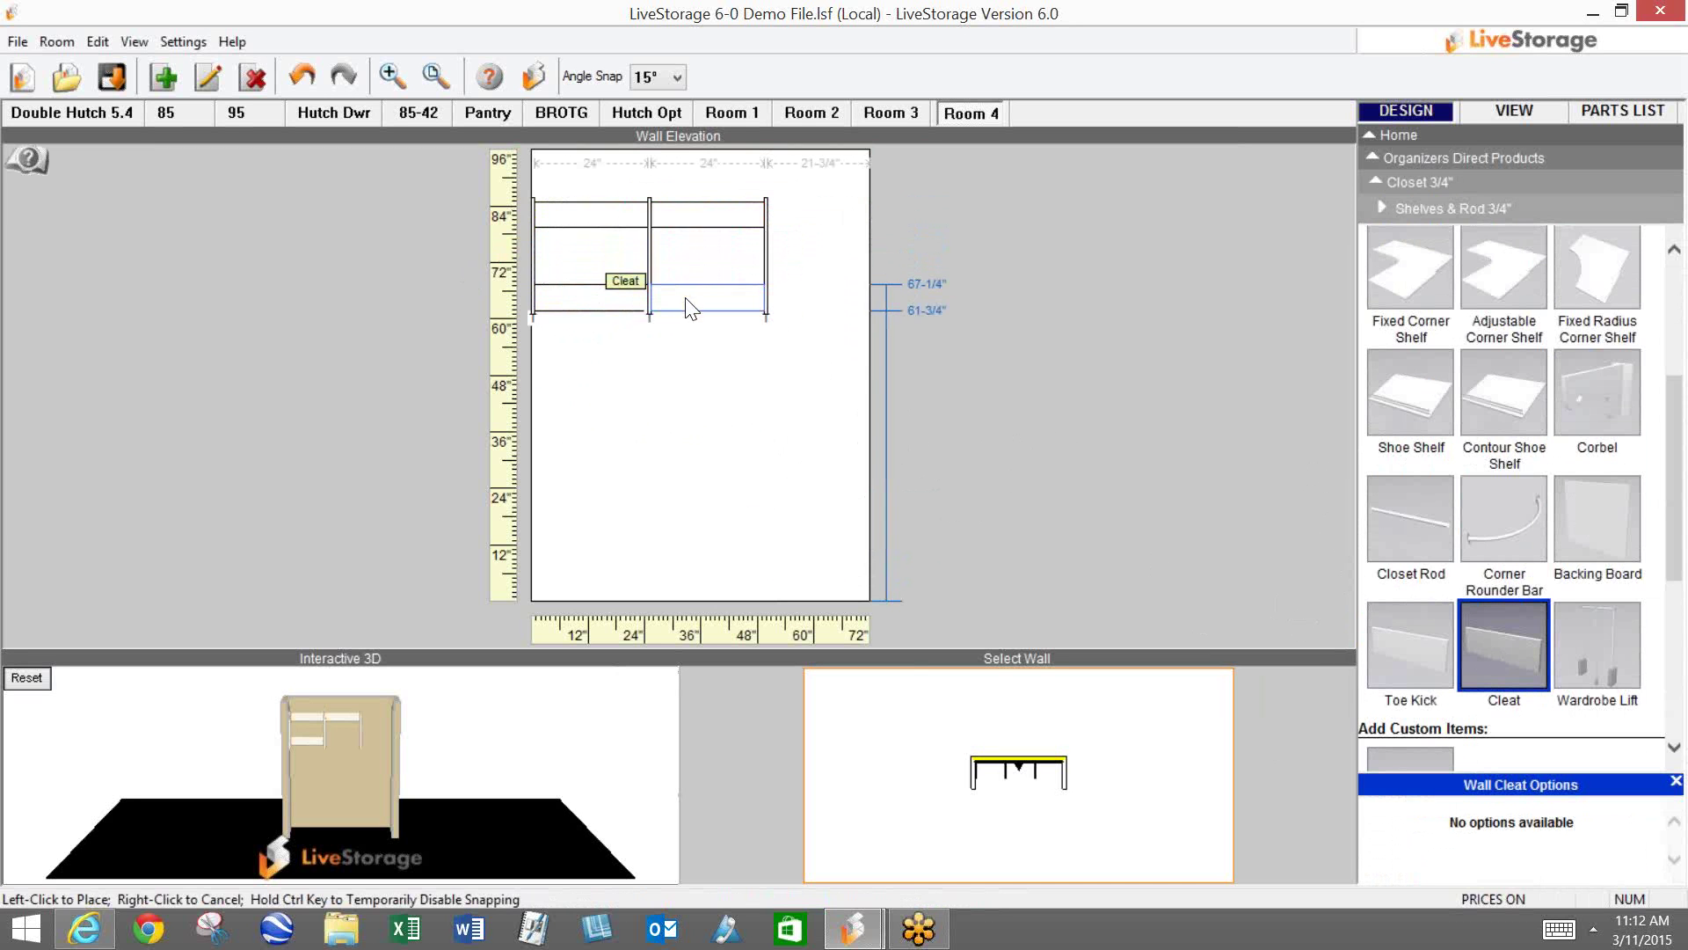
{"action": "left_click", "coordinate": [682, 302]}
{"action": "right_click", "coordinate": [683, 306]}
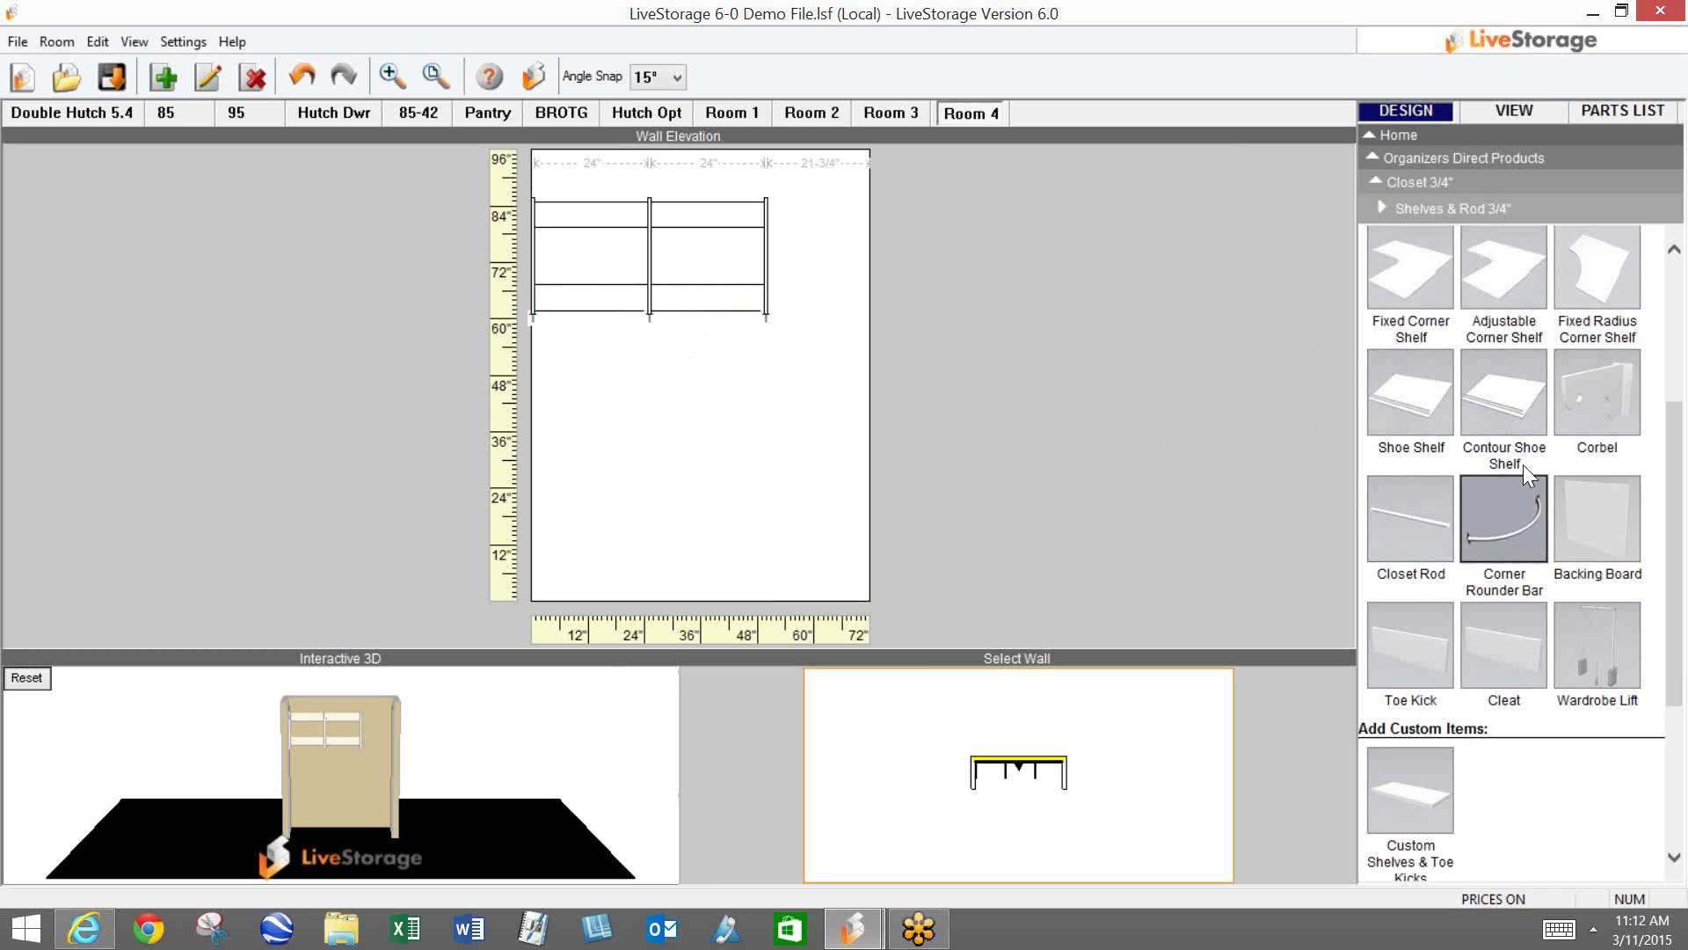
Step: Place fixed shelves at the top and bottom of both hanging sections, keeping the cleats
{"action": "scroll", "coordinate": [1490, 752], "scroll_direction": "up", "scroll_amount": 1}
{"action": "scroll", "coordinate": [1486, 744], "scroll_direction": "up", "scroll_amount": 3}
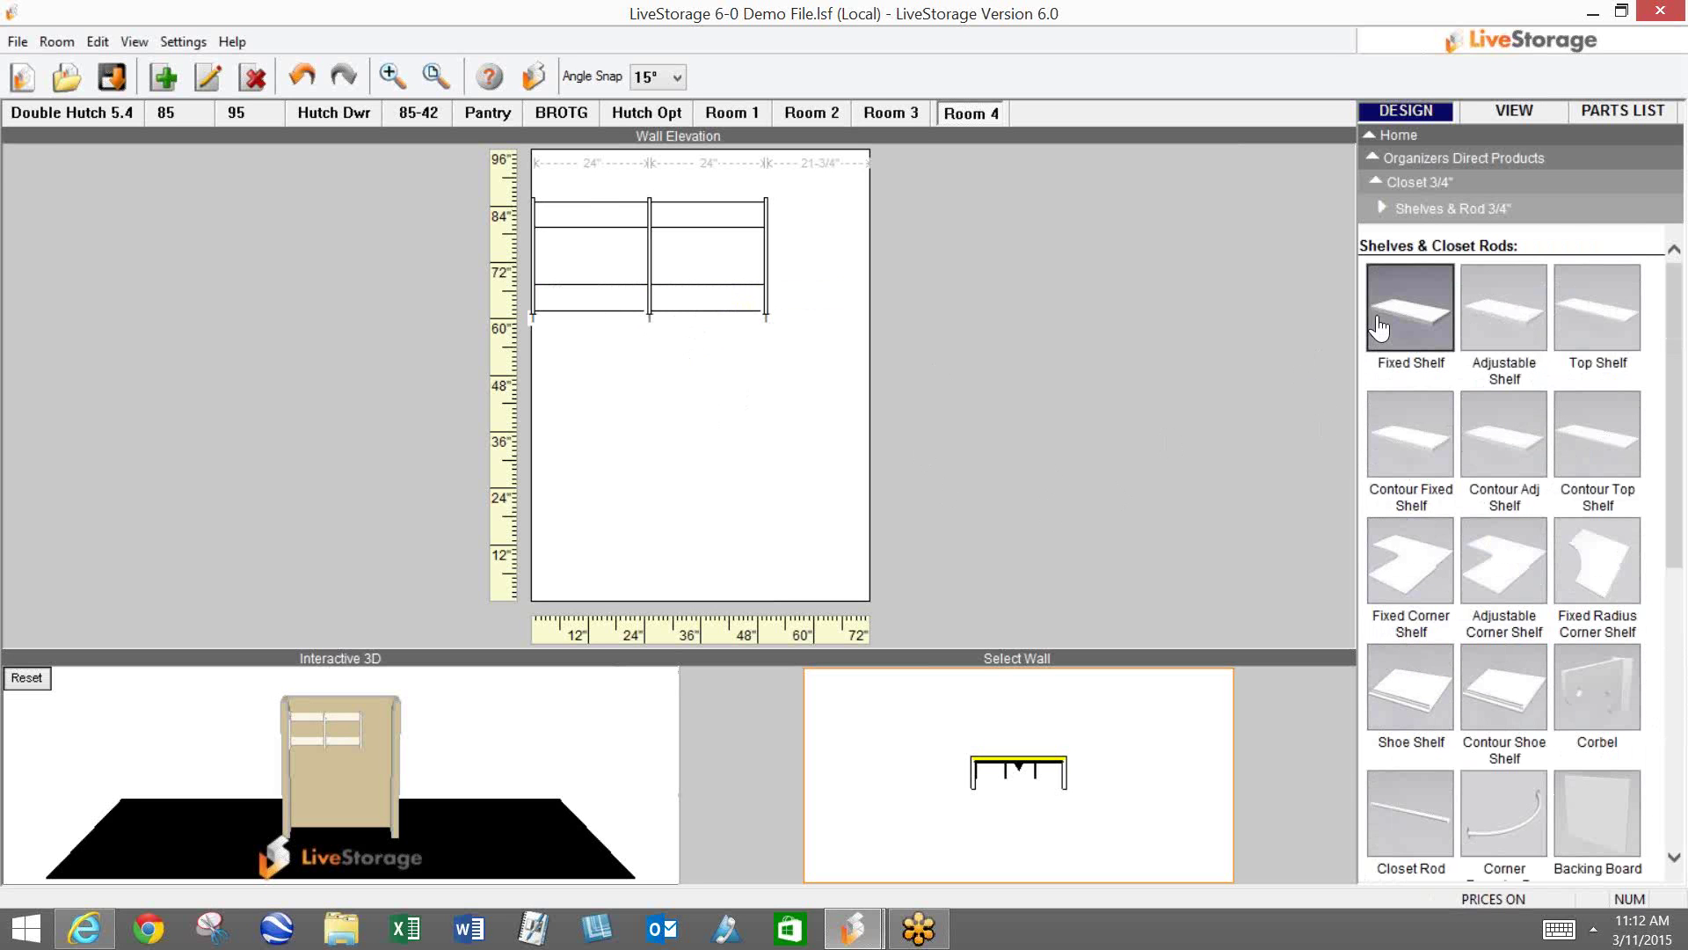
{"action": "left_click", "coordinate": [1411, 308]}
{"action": "left_click", "coordinate": [588, 209]}
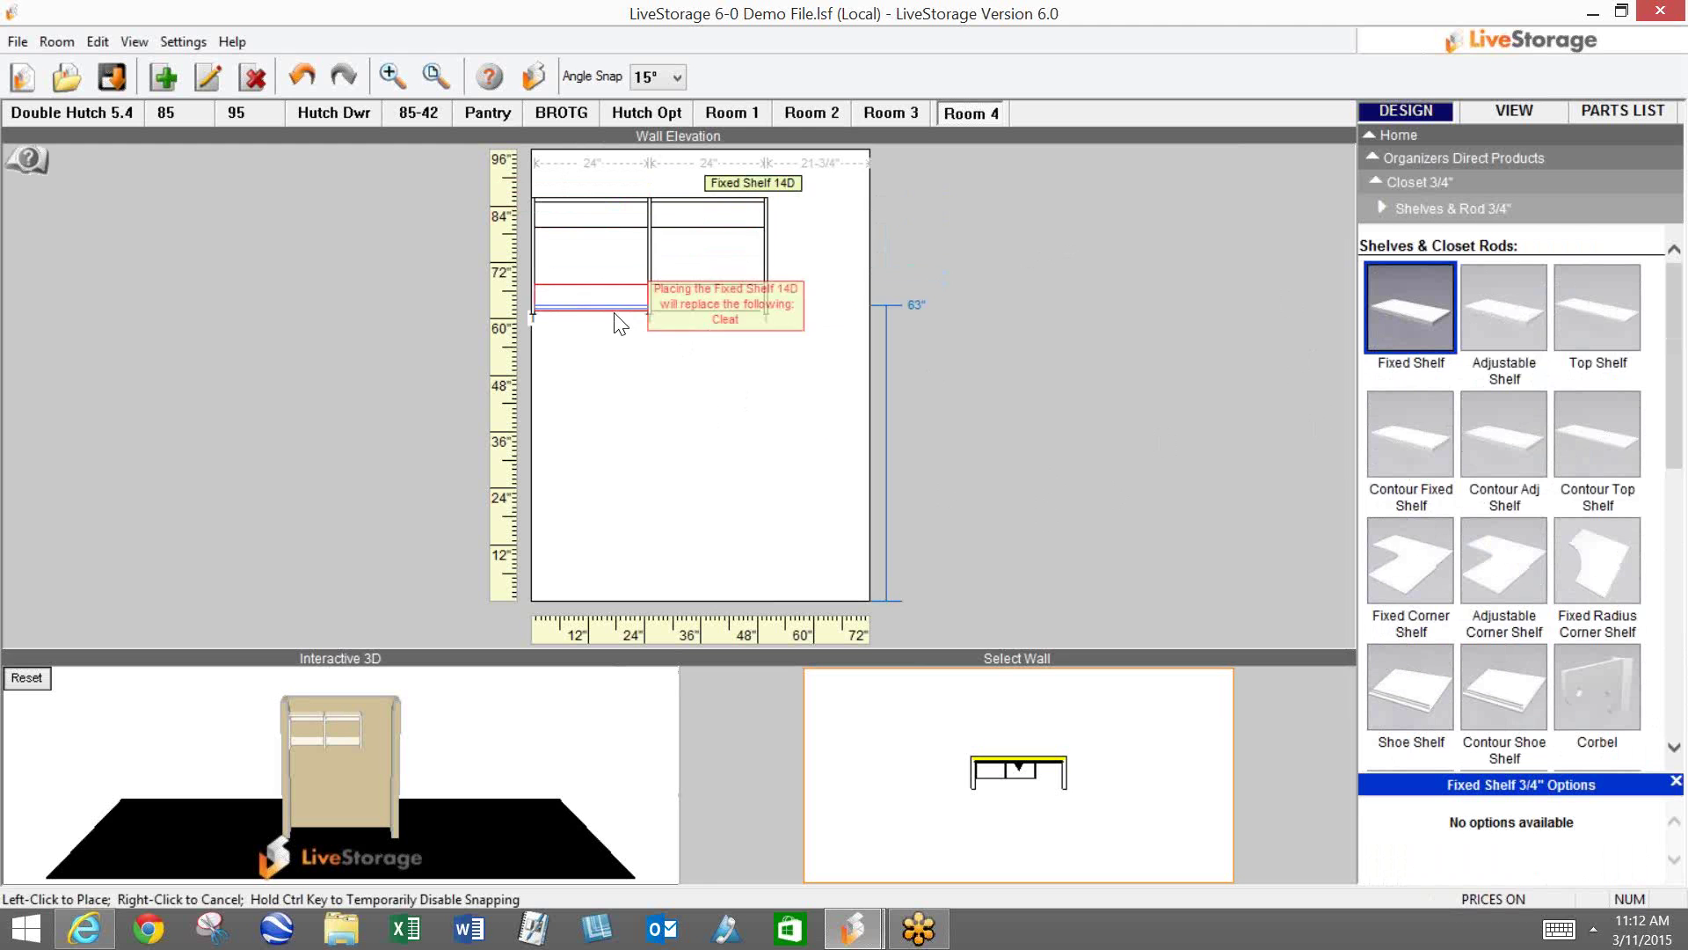
{"action": "right_click", "coordinate": [688, 322]}
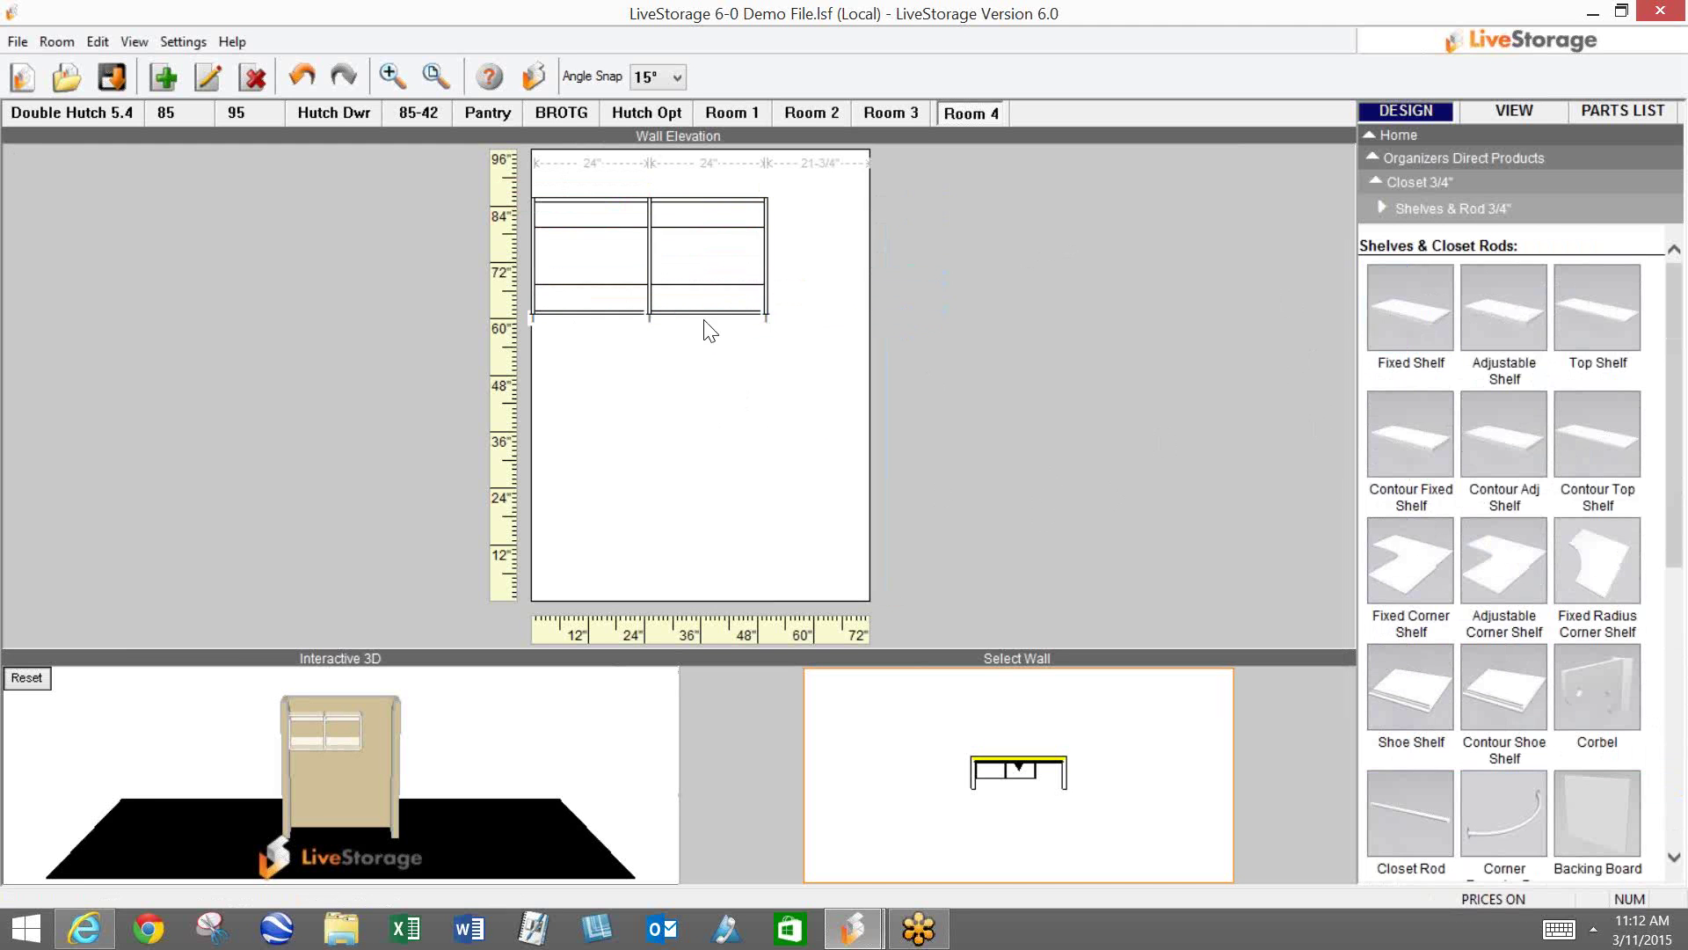
Step: Fit 24" high double doors with bottom handles on both hanging sections and check the closet in 3D
{"action": "scroll", "coordinate": [1523, 623], "scroll_direction": "down", "scroll_amount": 5}
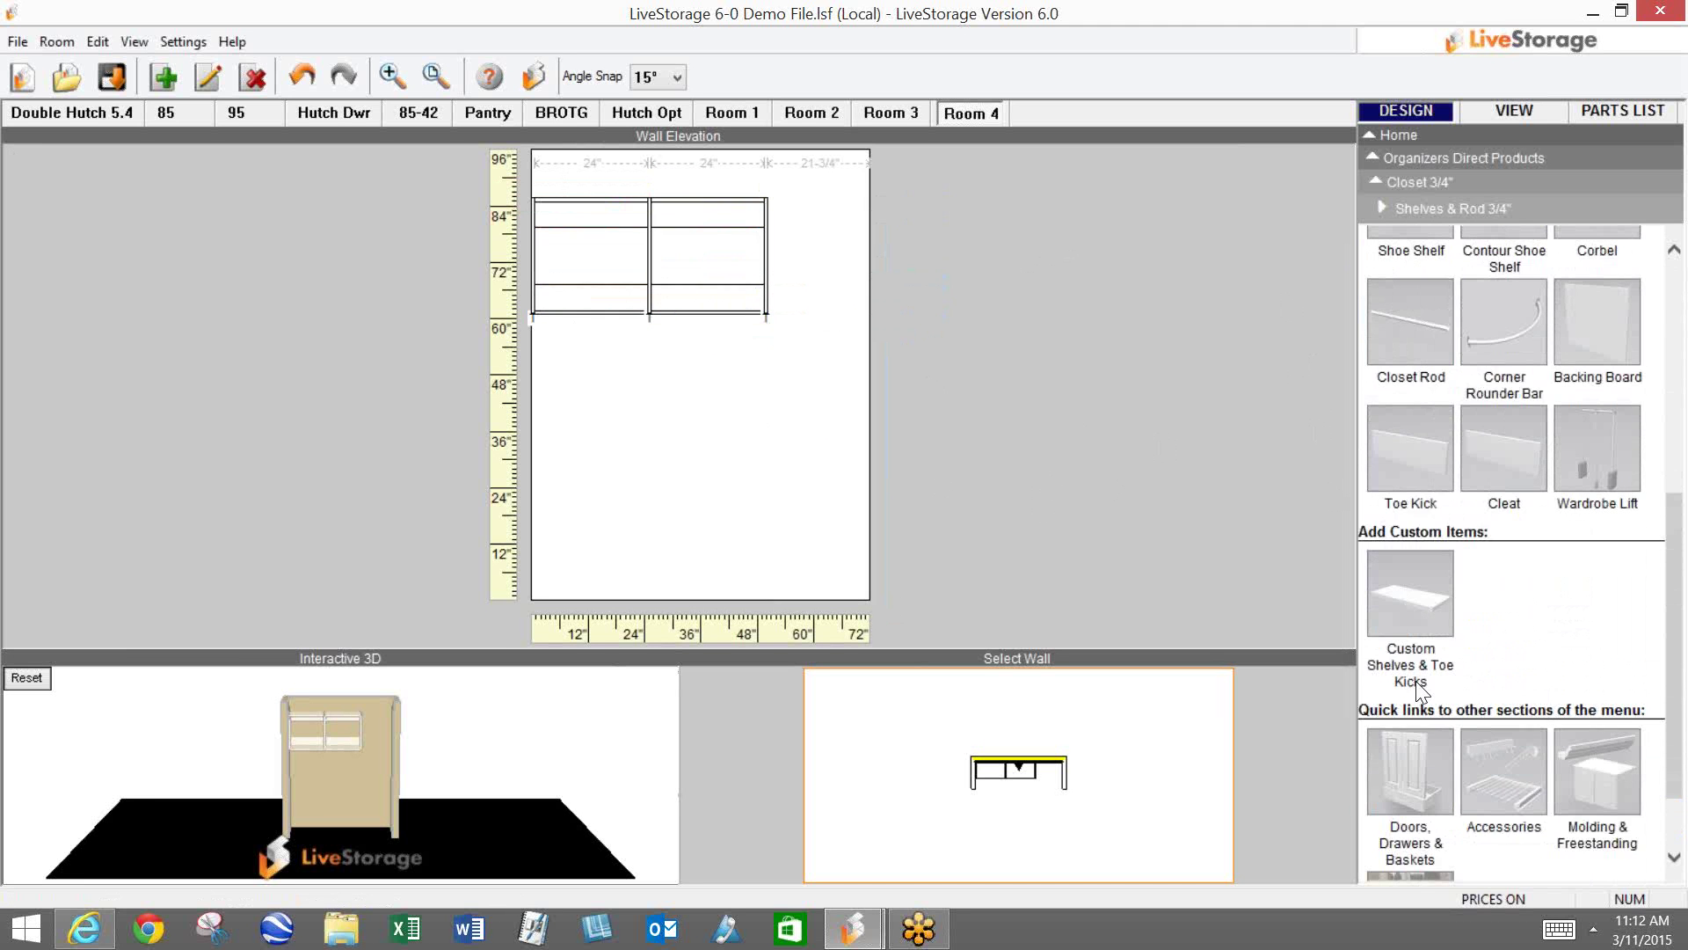
{"action": "left_click", "coordinate": [1401, 759]}
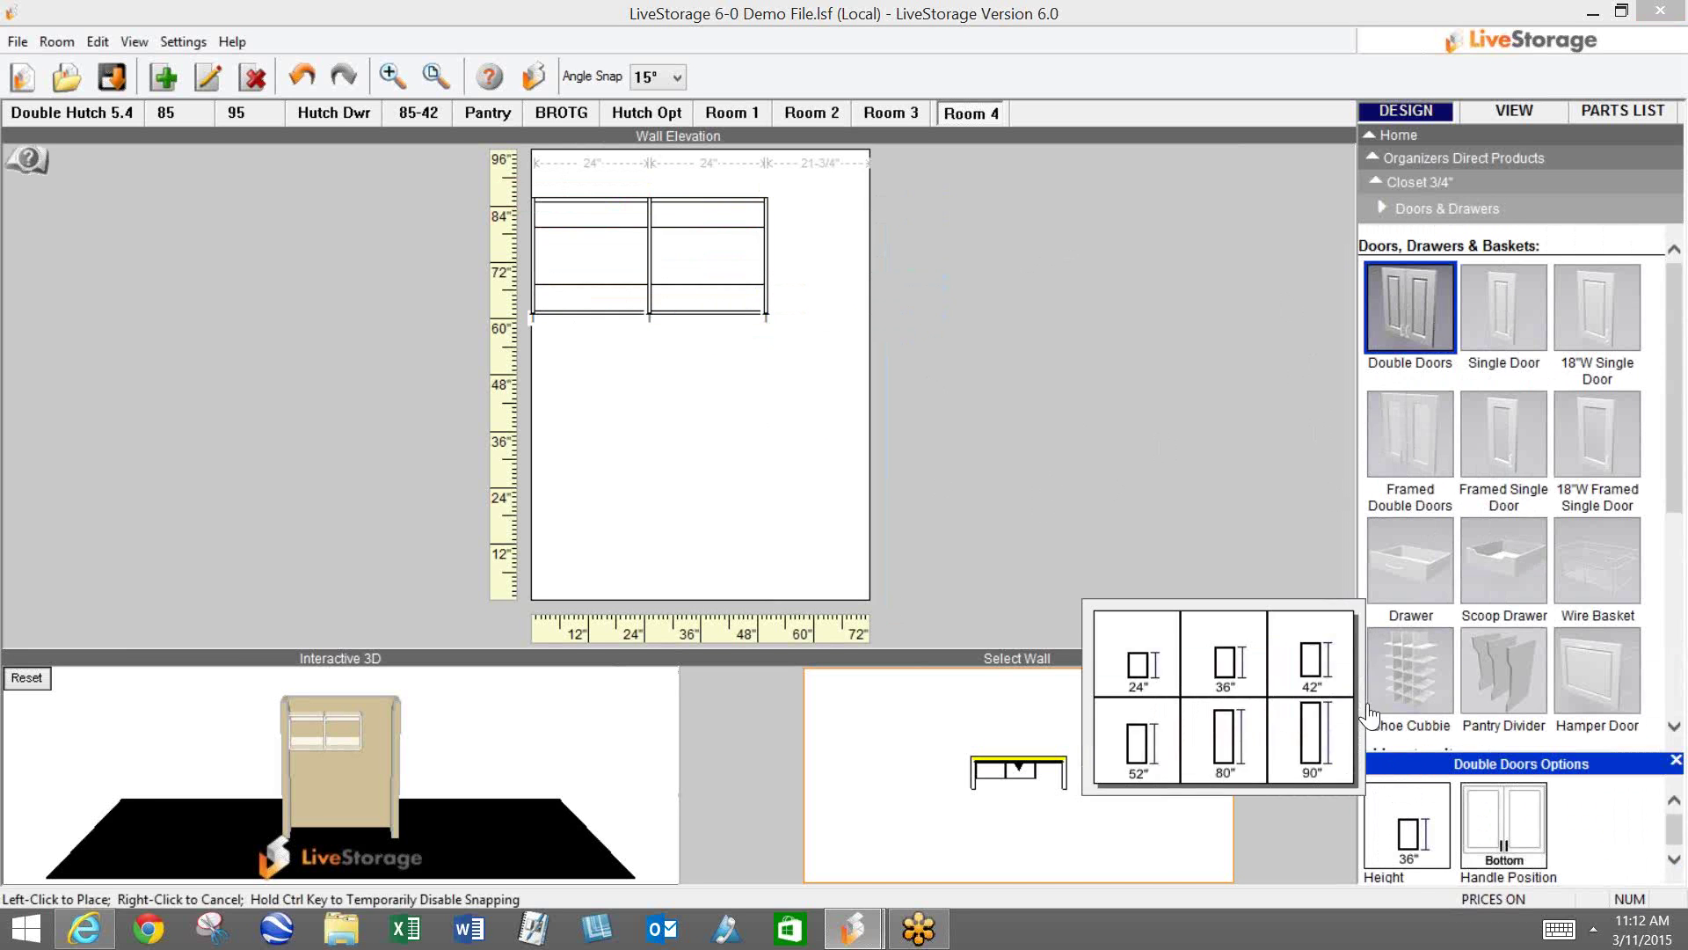
{"action": "left_click", "coordinate": [593, 263]}
{"action": "left_click", "coordinate": [695, 255]}
{"action": "left_click", "coordinate": [1486, 112]}
{"action": "left_click_drag", "start_coordinate": [821, 460], "coordinate": [782, 486]}
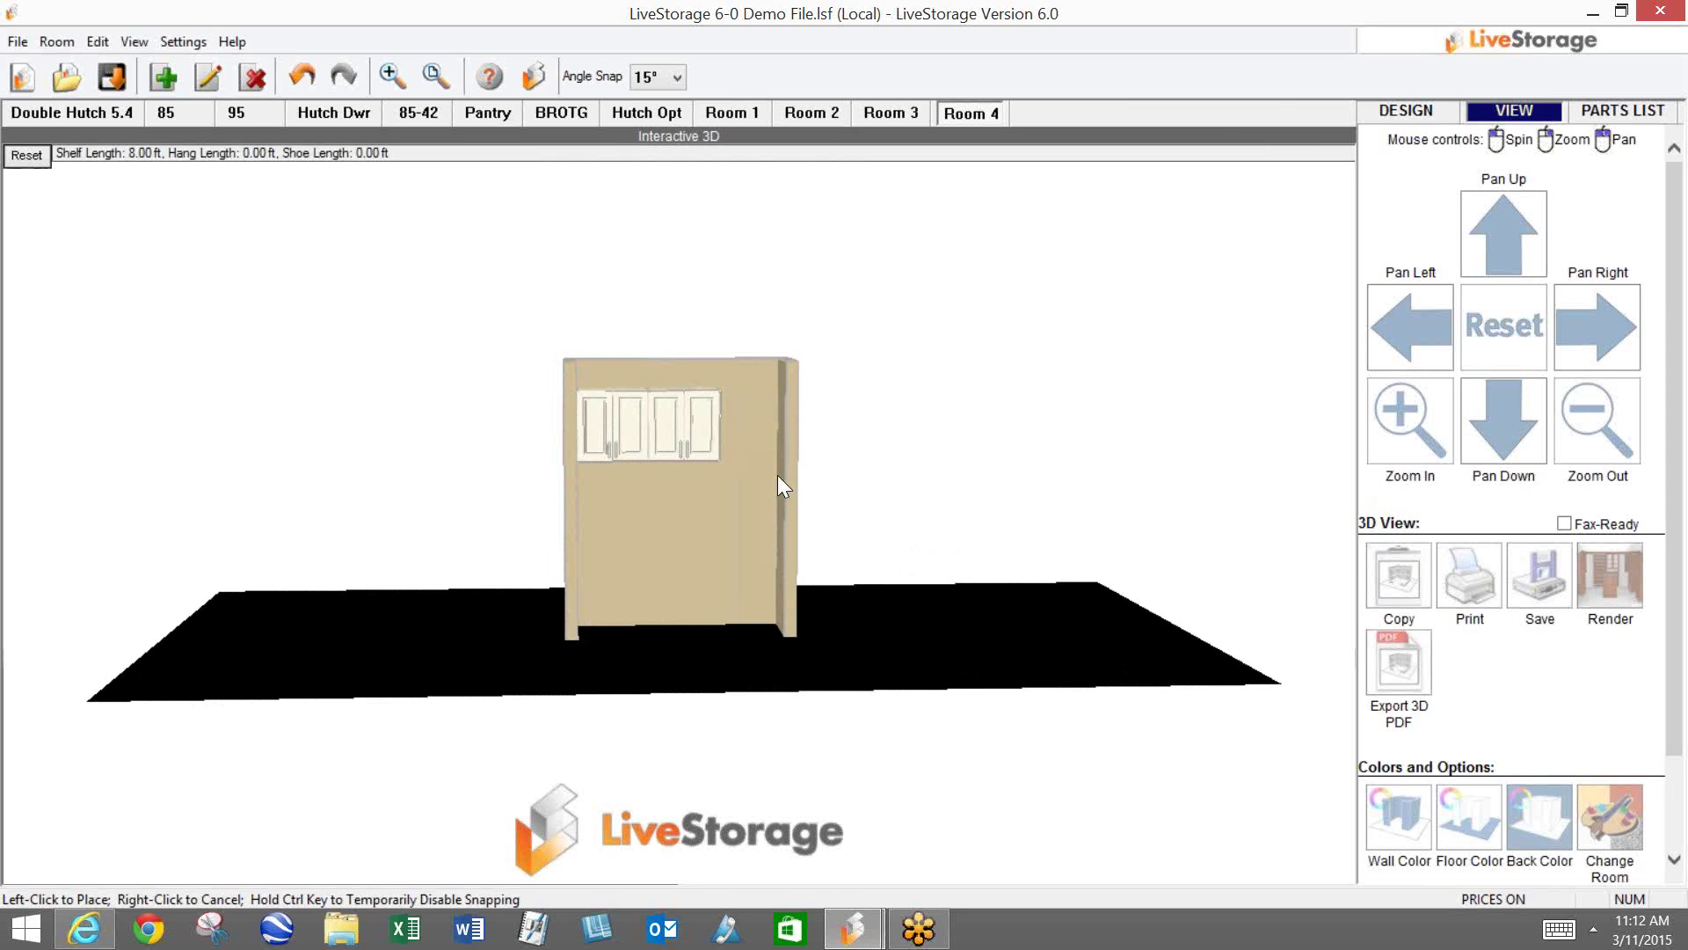
{"action": "left_click", "coordinate": [1404, 112]}
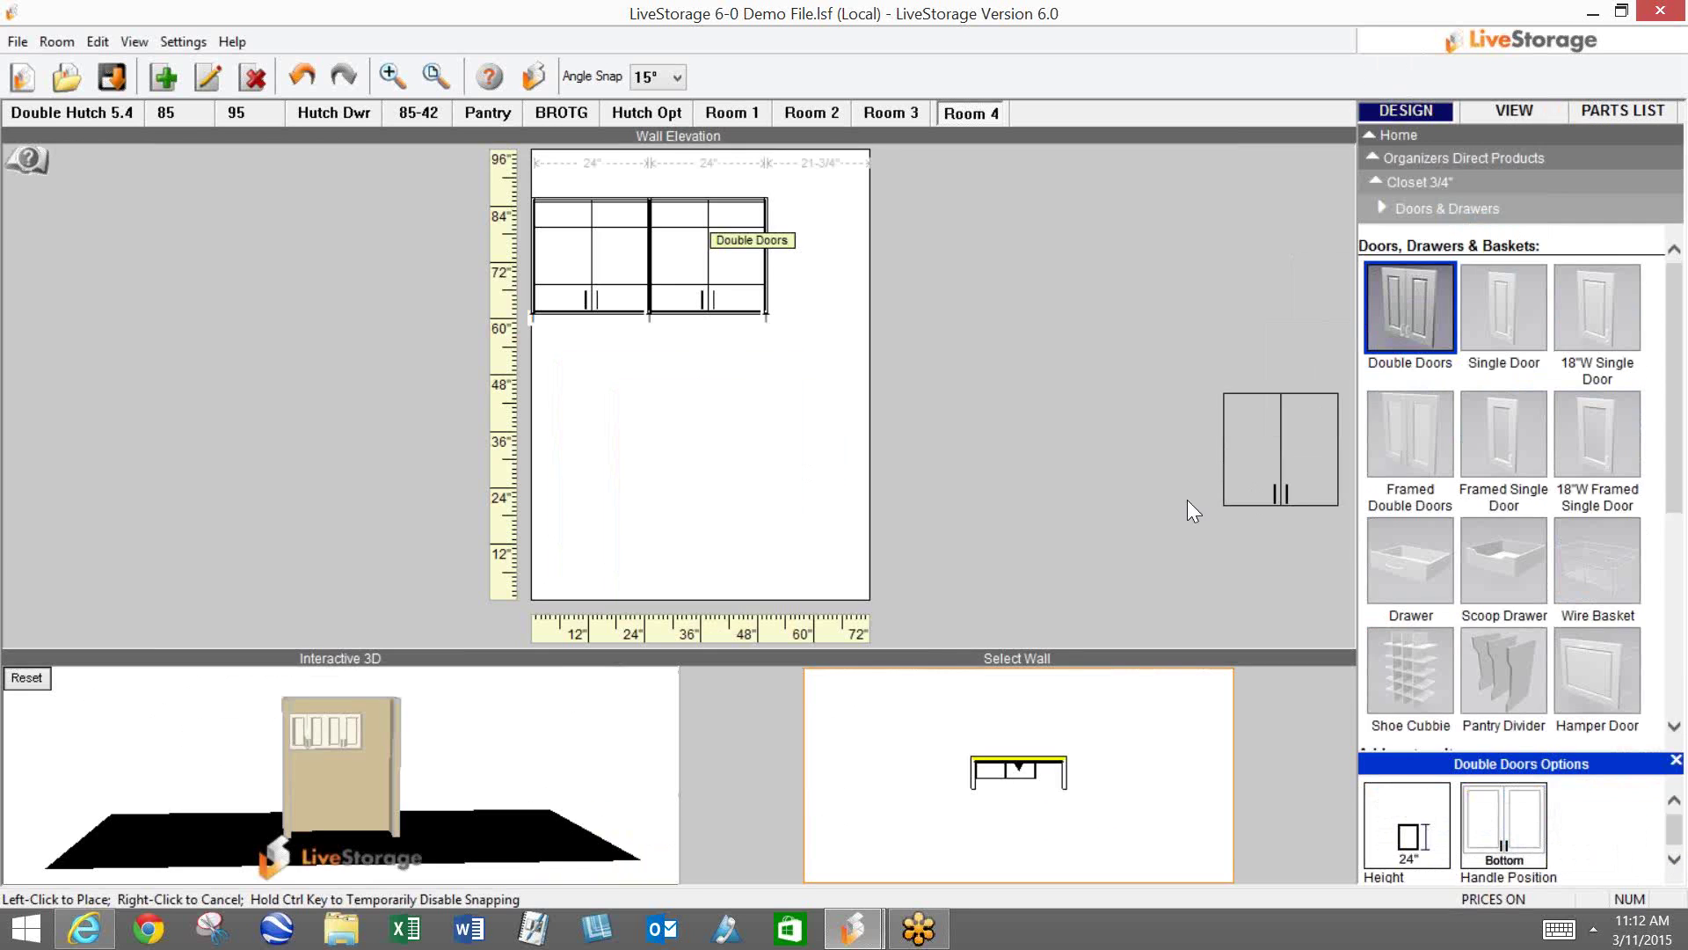
Step: Review the available heights of the standard square hanging panel without placing one
{"action": "left_click", "coordinate": [1413, 211]}
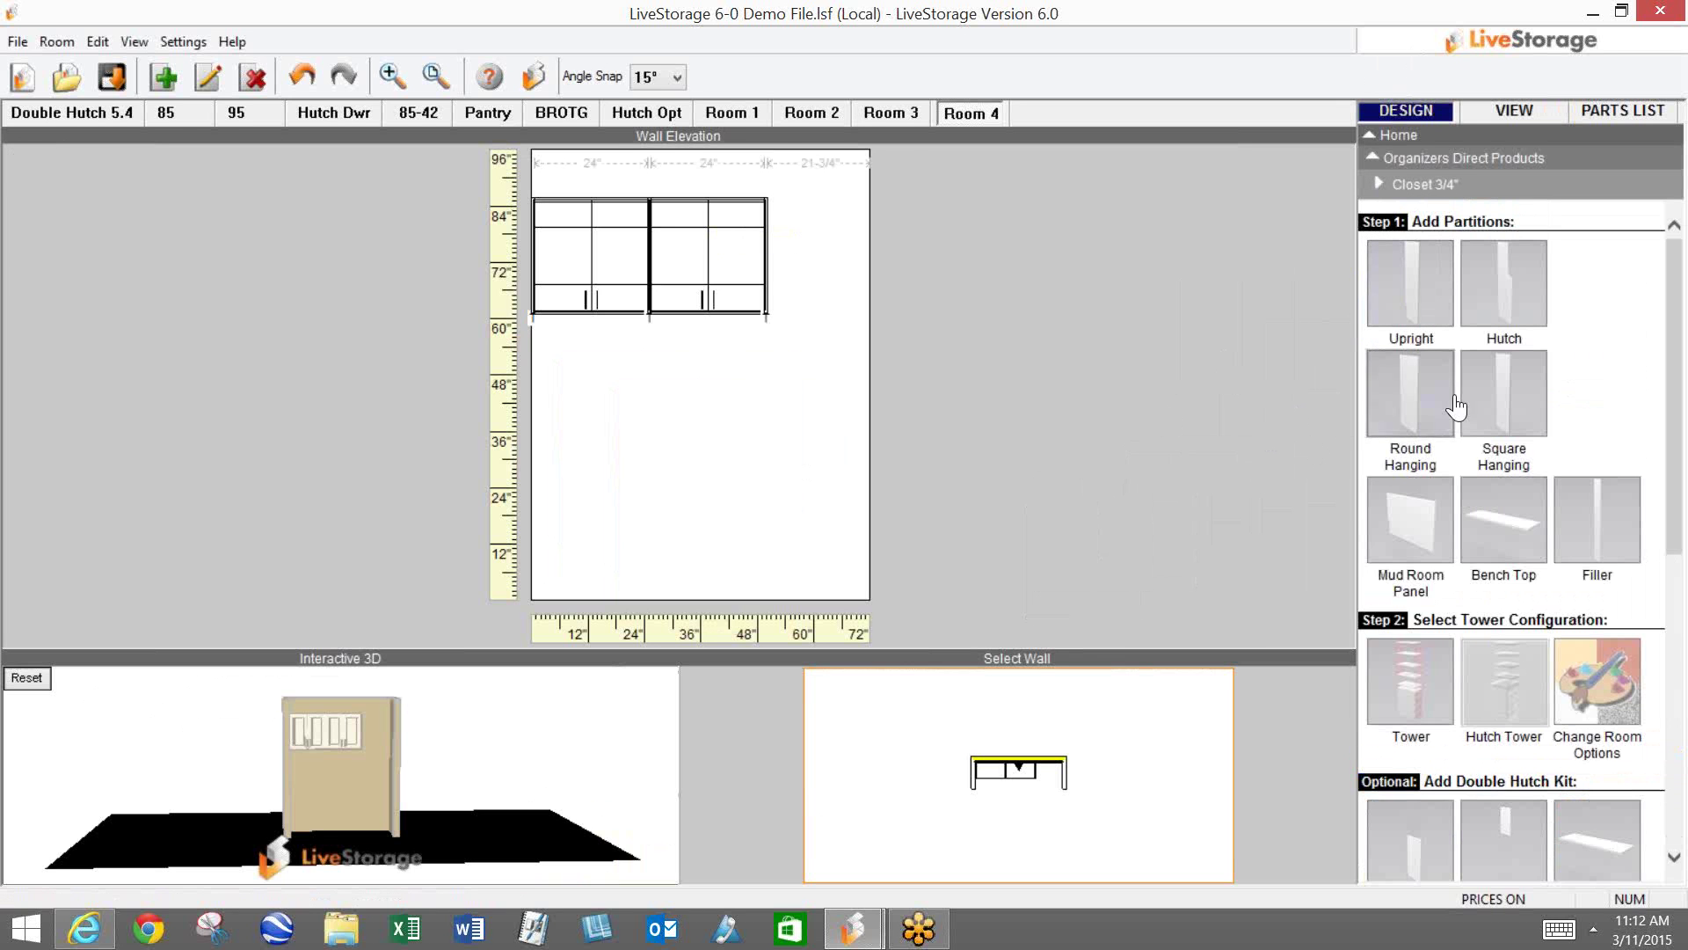
{"action": "left_click", "coordinate": [1503, 393]}
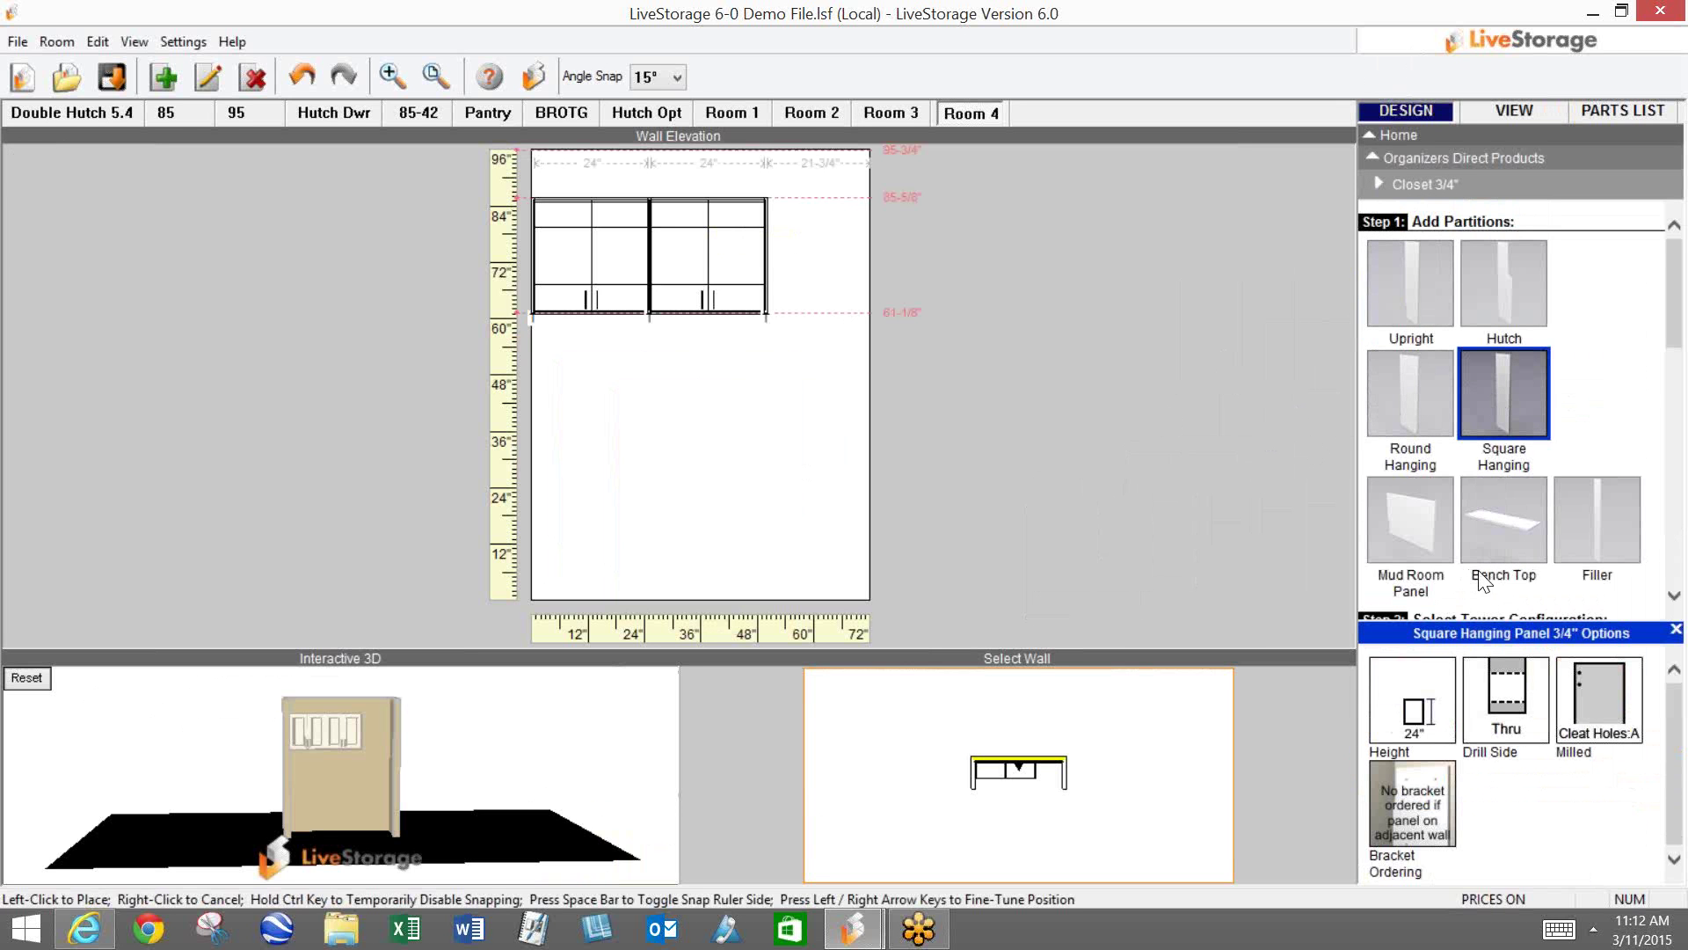
{"action": "left_click", "coordinate": [1424, 713]}
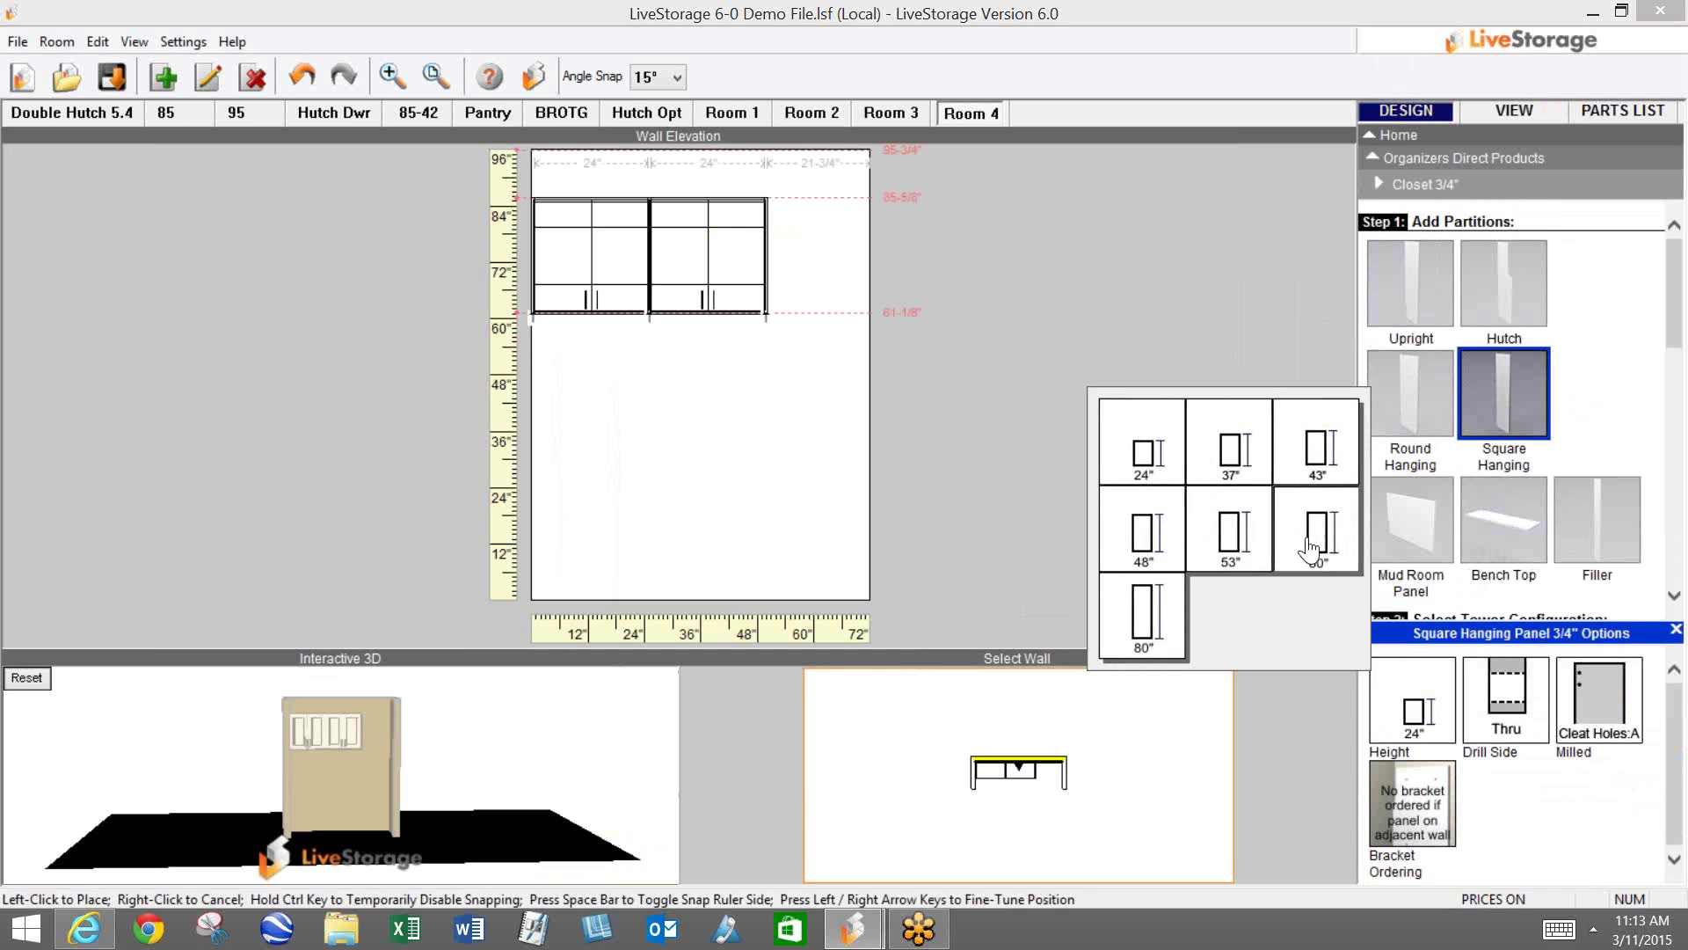
{"action": "left_click", "coordinate": [1151, 476]}
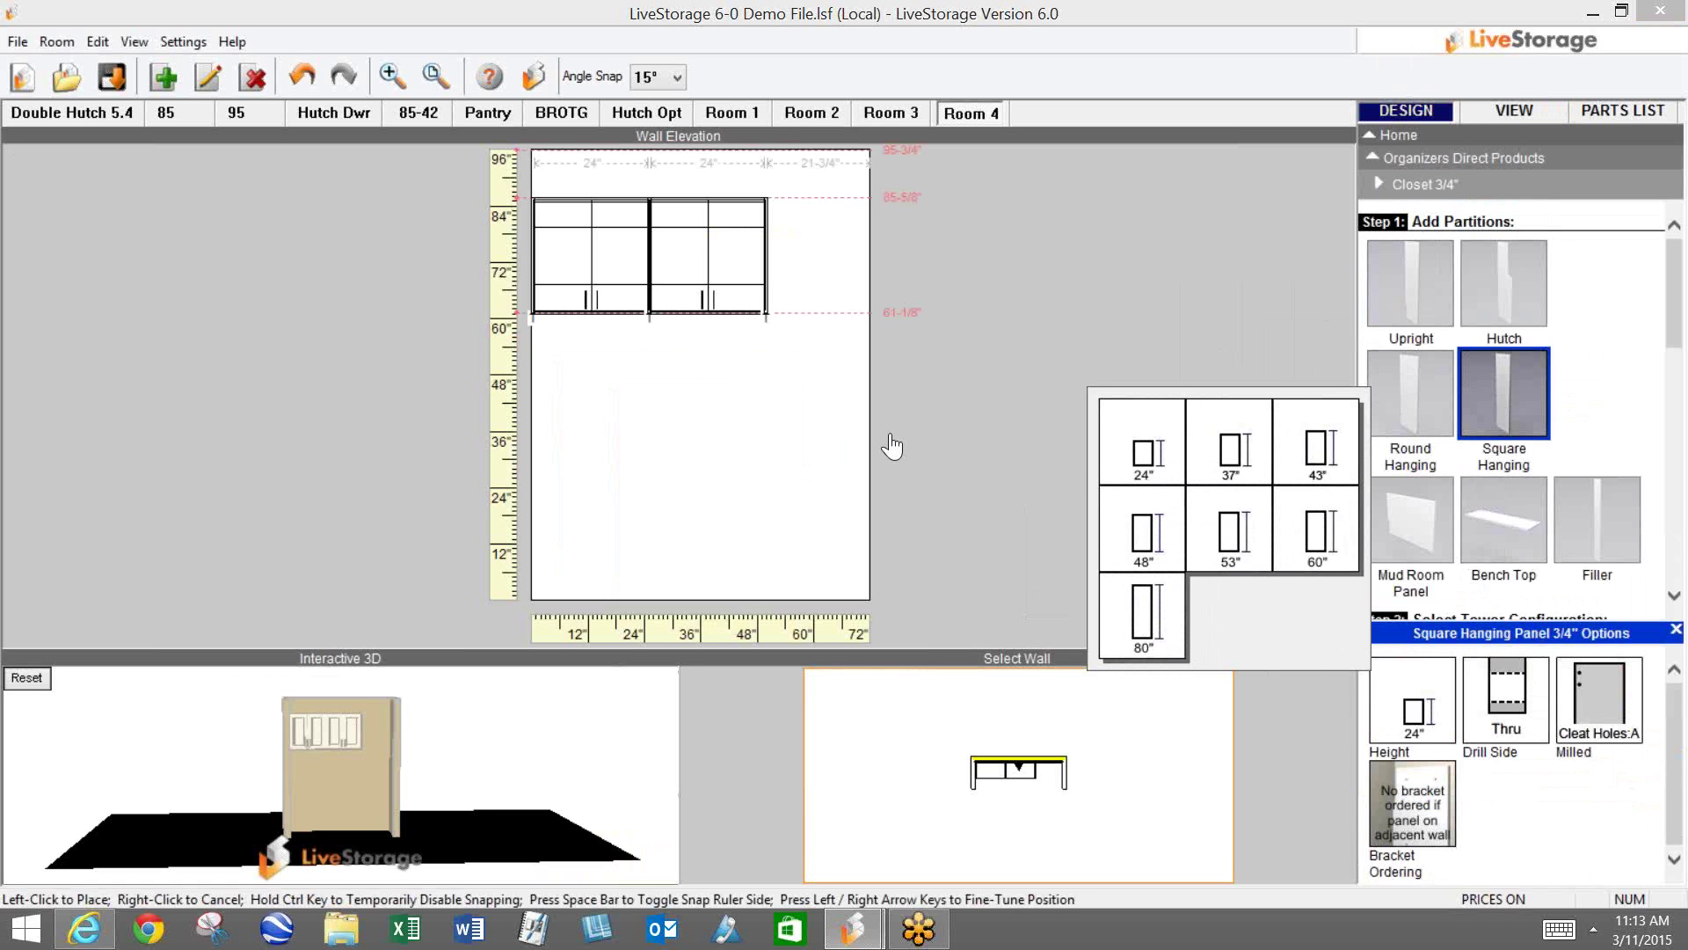
{"action": "right_click", "coordinate": [1148, 341]}
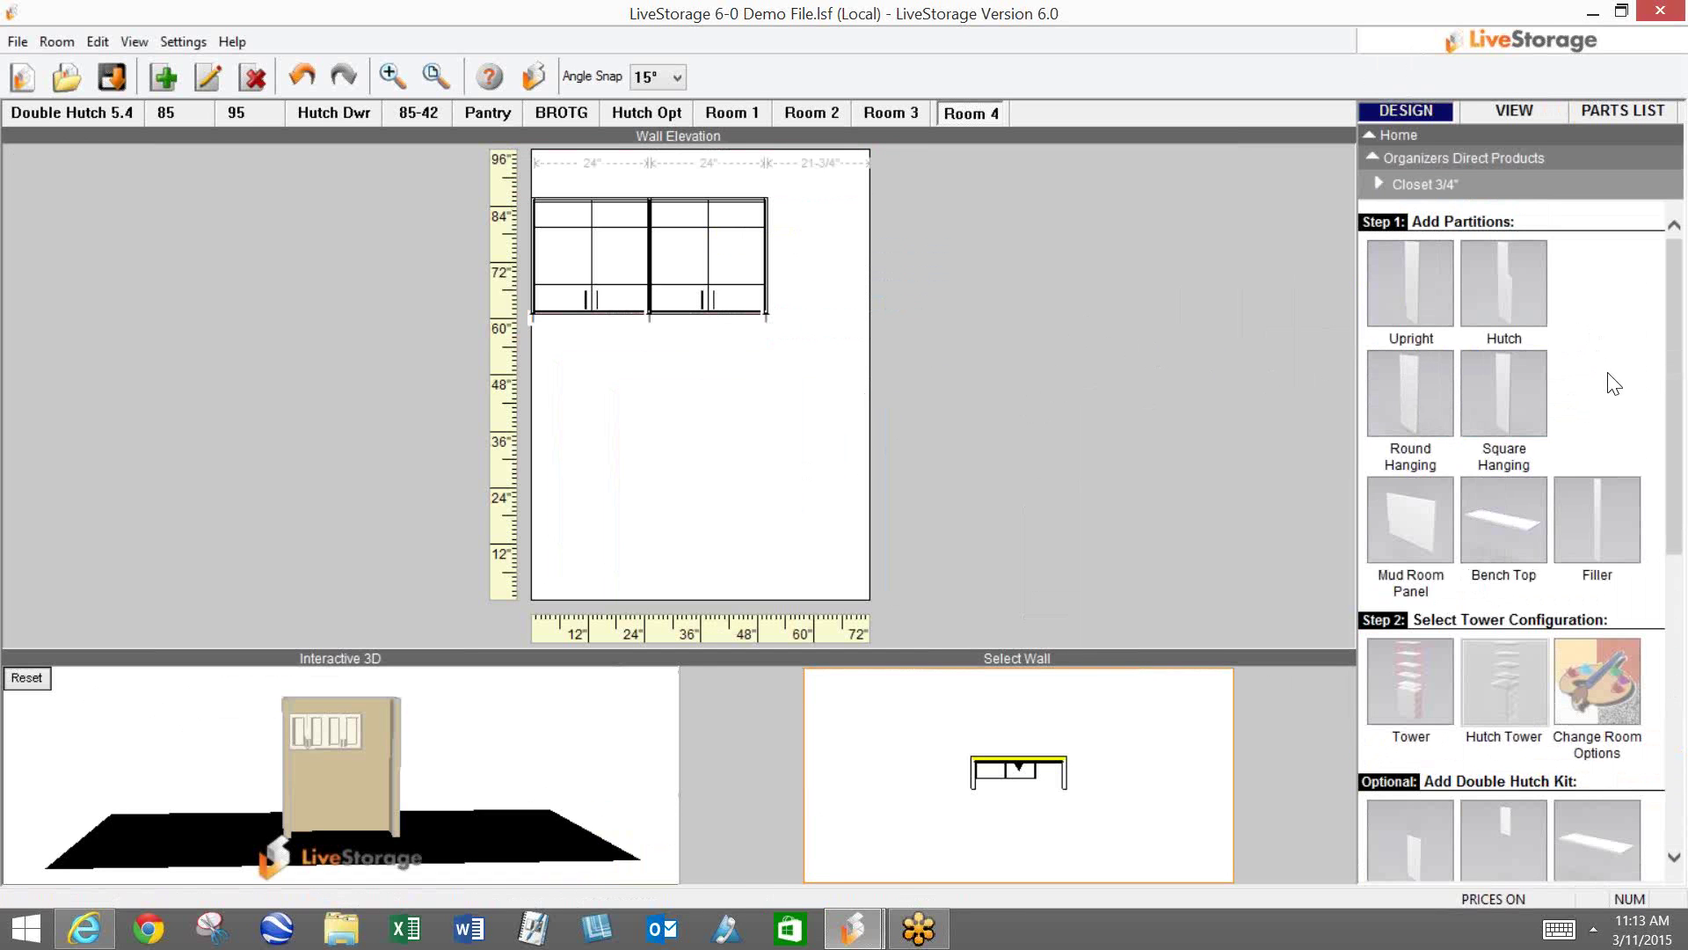
Step: Place a custom upright panel, 85-5/8" high and 14" deep, midway between the last hanging panel and the wall's far end
{"action": "scroll", "coordinate": [1597, 362], "scroll_direction": "down", "scroll_amount": 5}
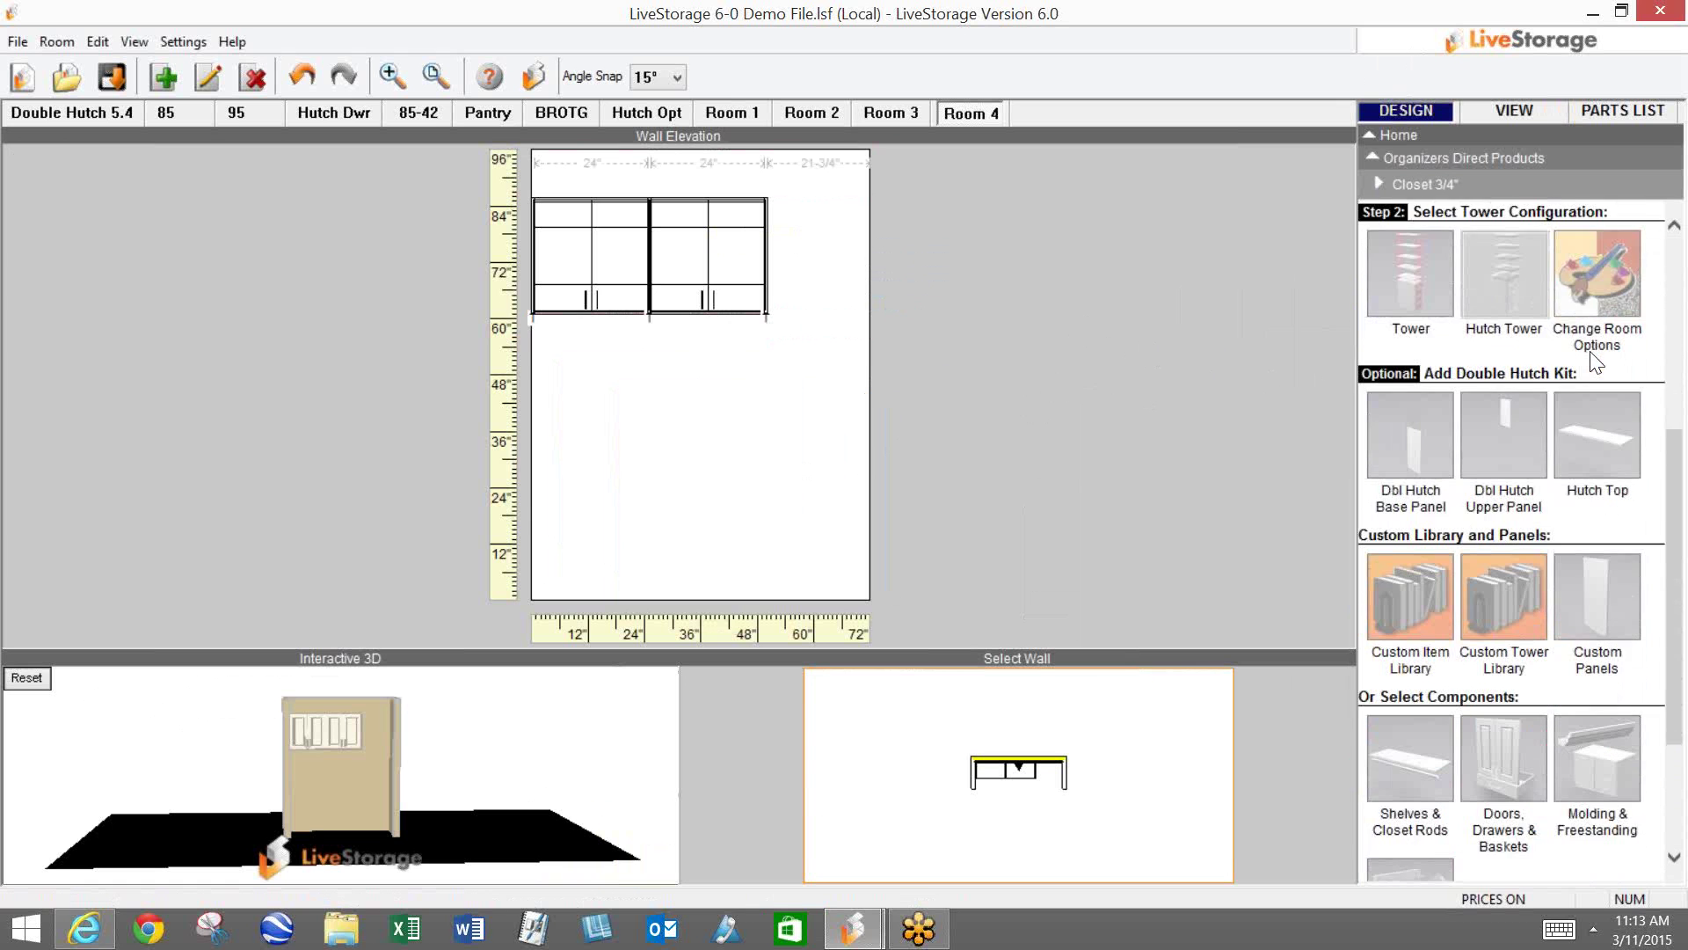
{"action": "scroll", "coordinate": [1597, 362], "scroll_direction": "down", "scroll_amount": 1}
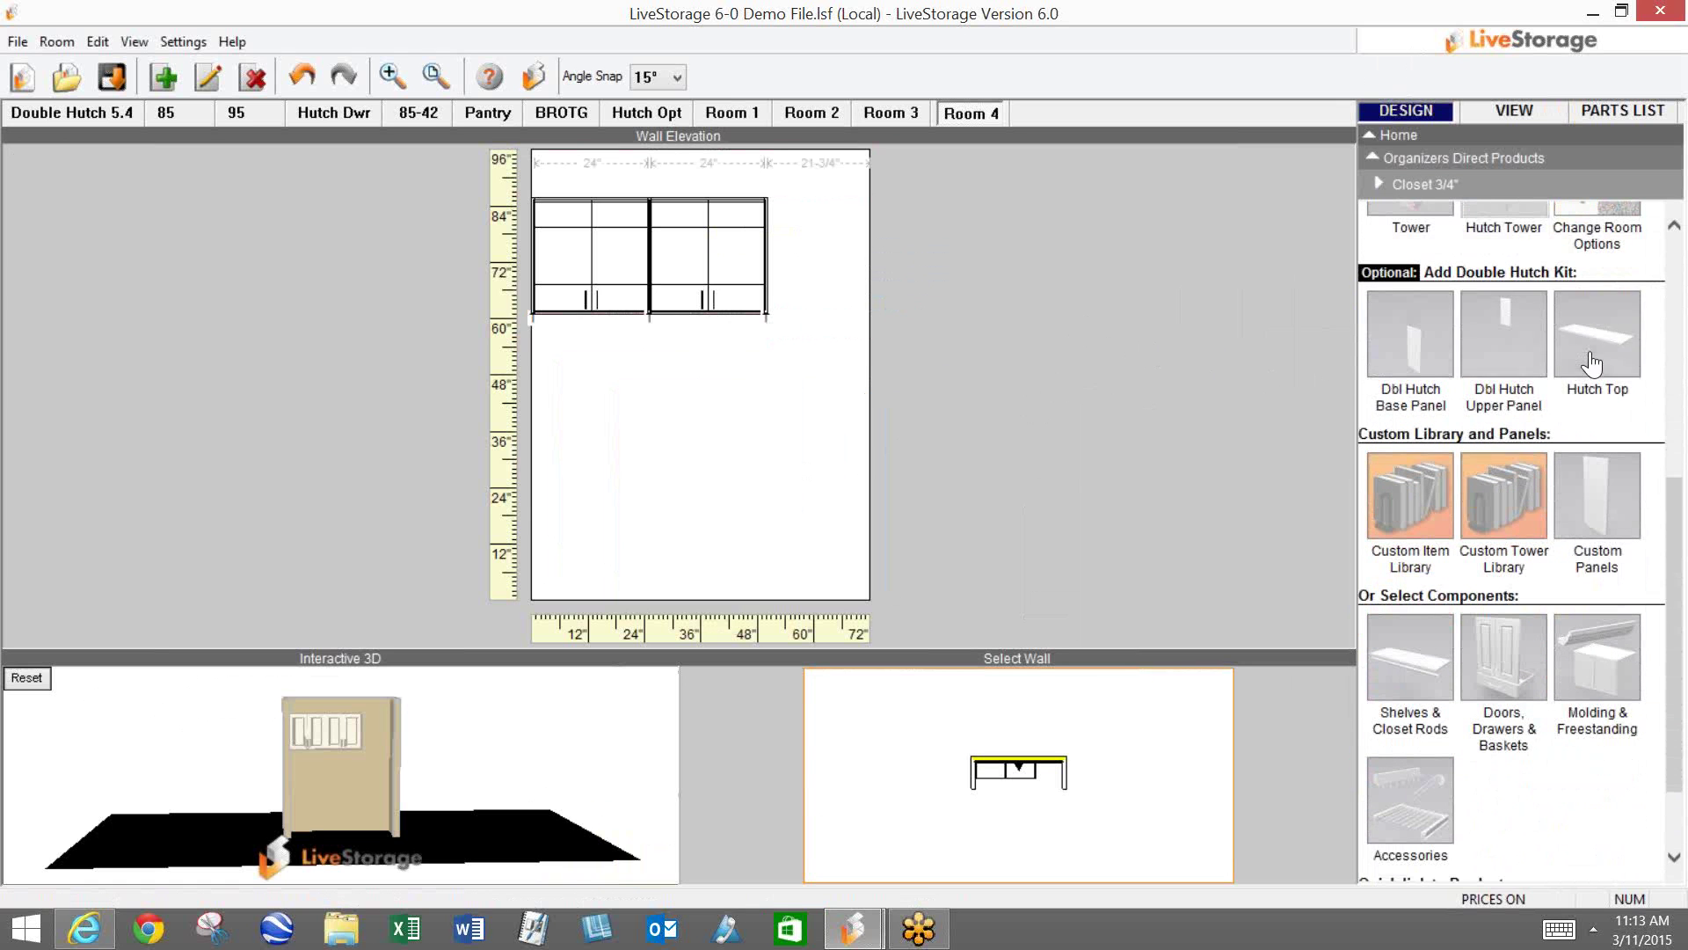
{"action": "left_click", "coordinate": [1589, 499]}
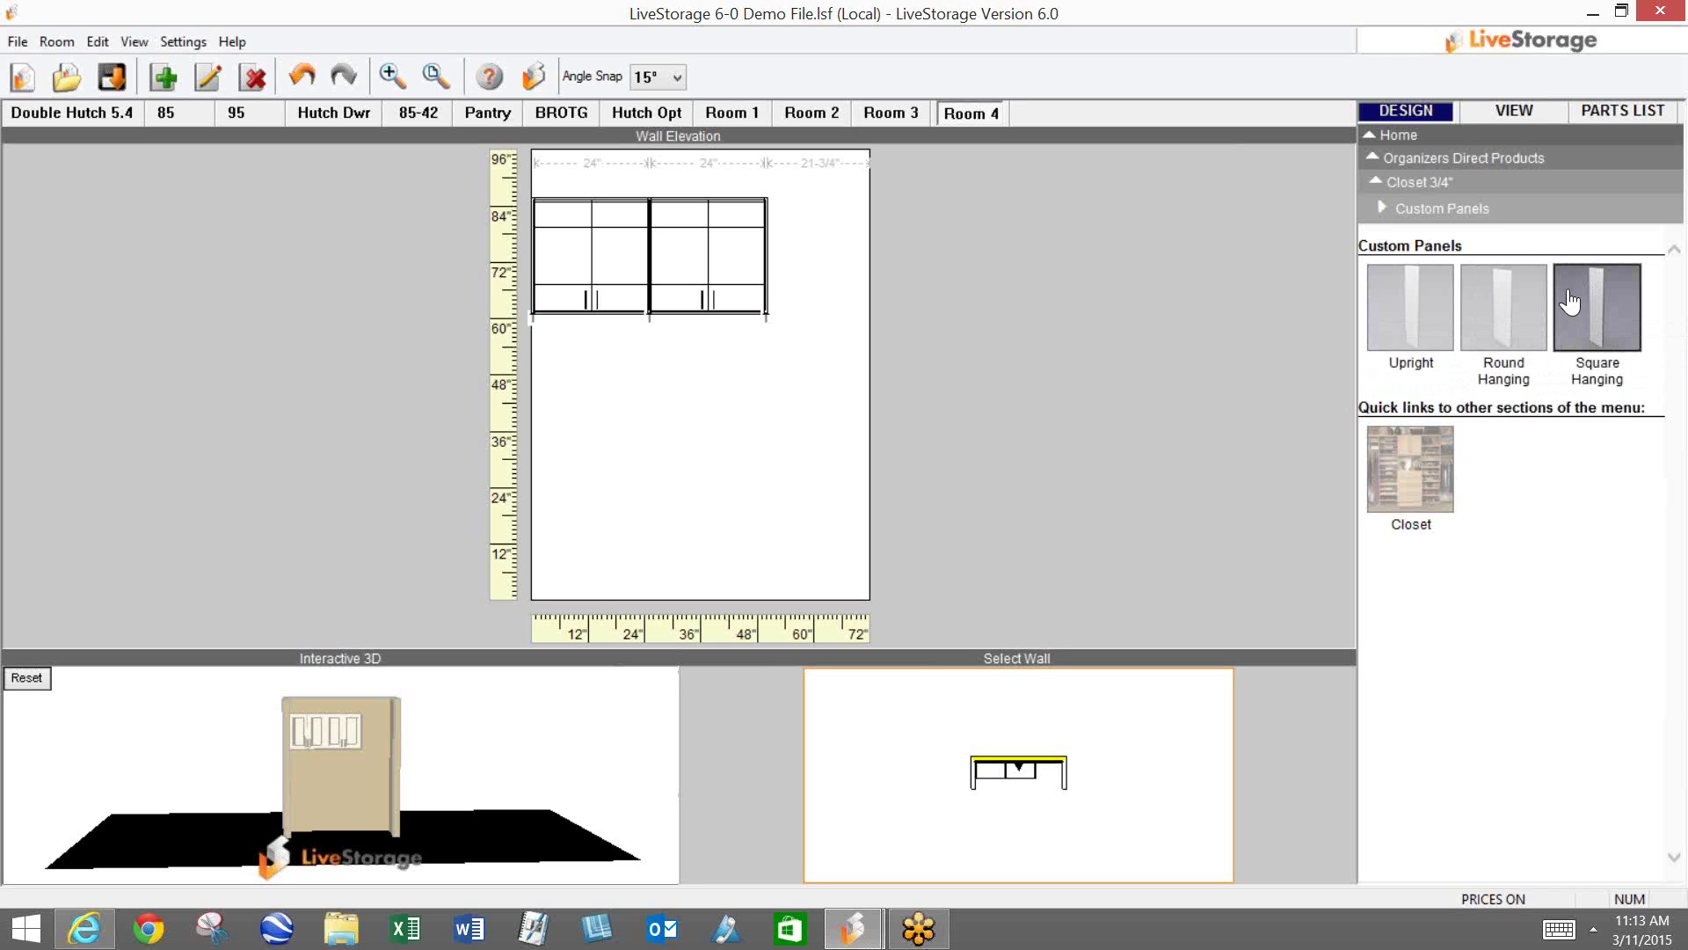
{"action": "left_click", "coordinate": [1409, 334]}
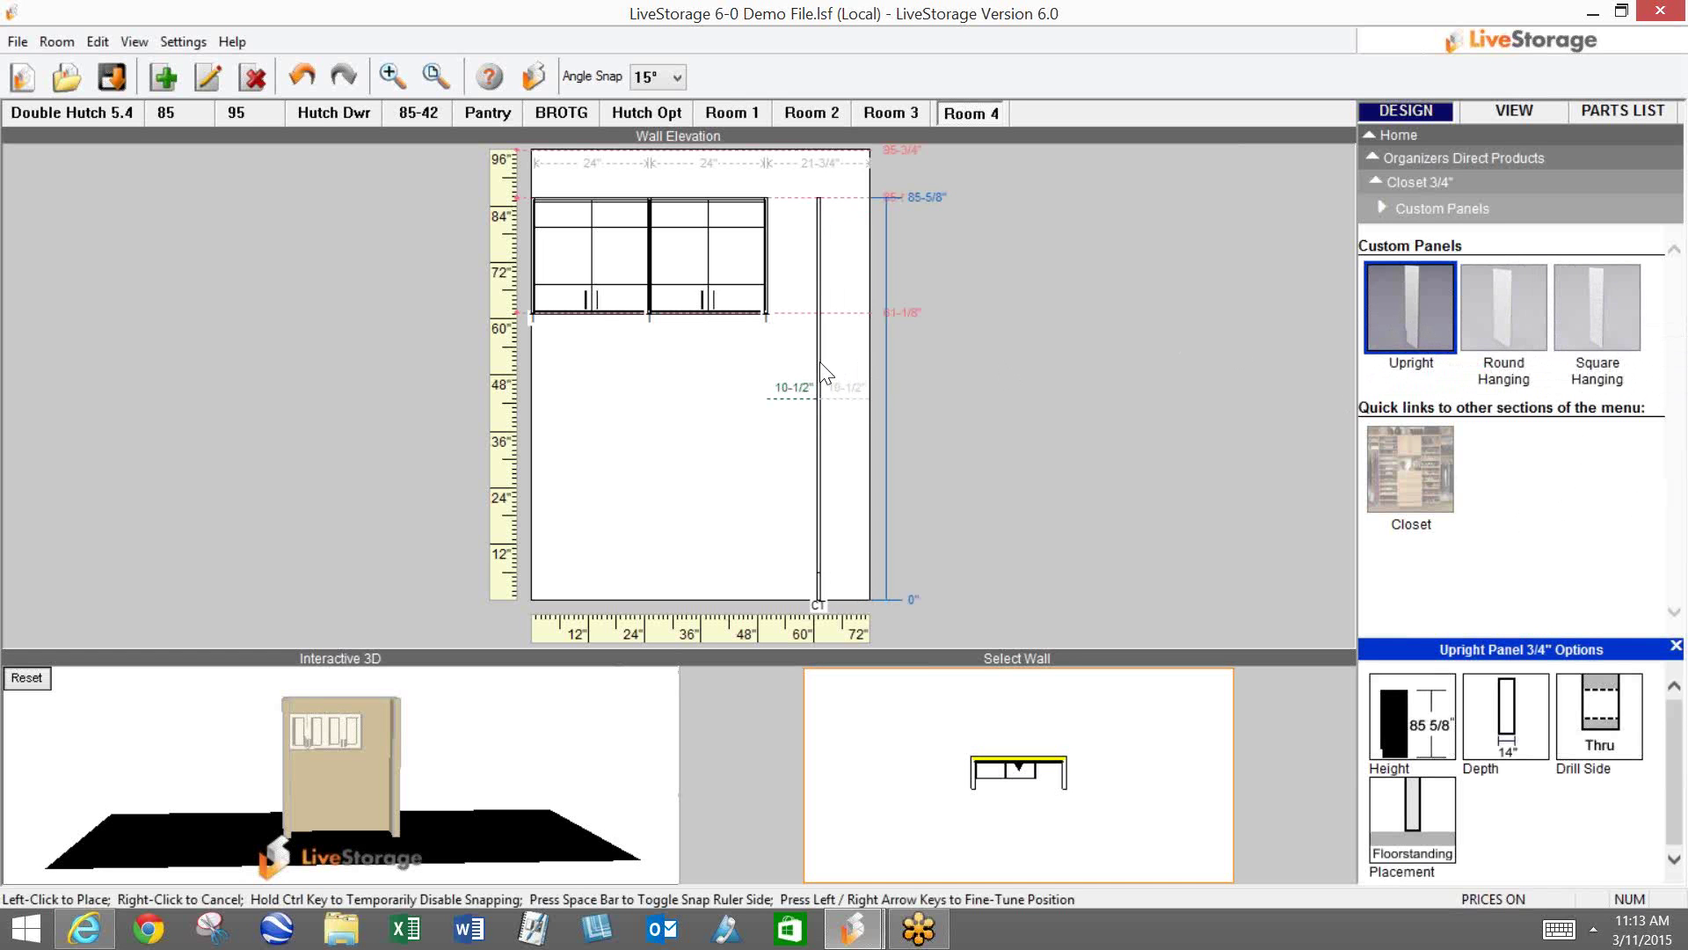
{"action": "left_click", "coordinate": [819, 361]}
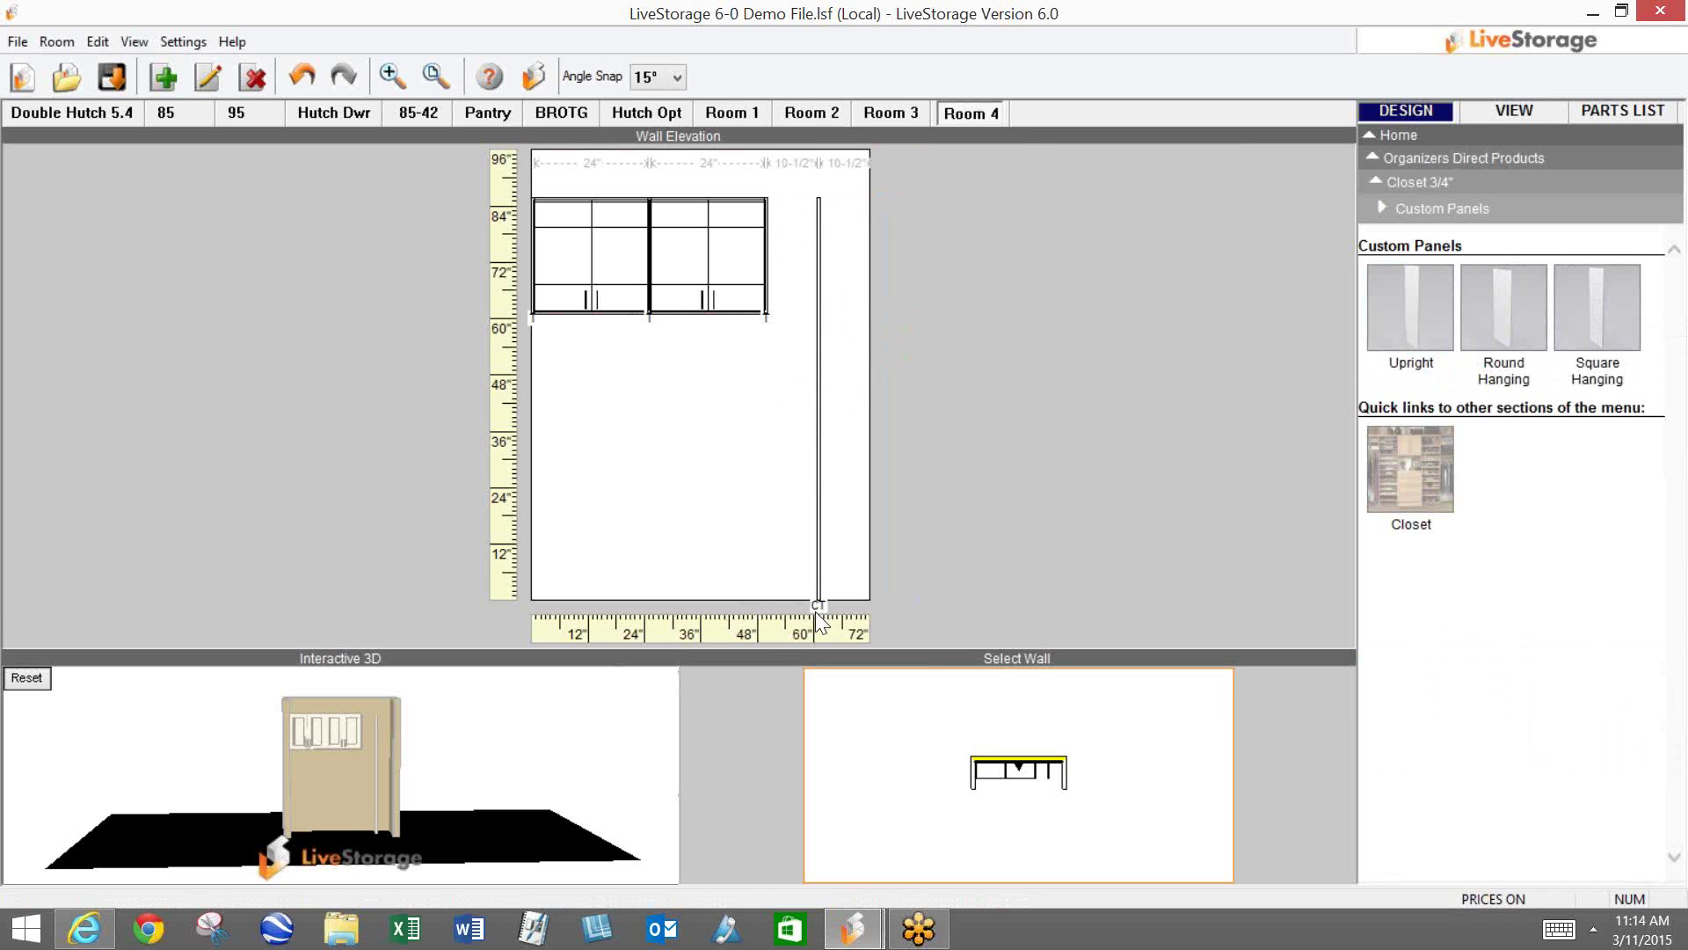
Step: Shorten the custom upright by lowering its top edge
{"action": "left_click", "coordinate": [824, 225]}
{"action": "left_click_drag", "start_coordinate": [818, 200], "coordinate": [818, 376]}
{"action": "left_click", "coordinate": [769, 433]}
Step: Open the BROTG room and examine its sloped and low walls in 3D
{"action": "left_click", "coordinate": [546, 115]}
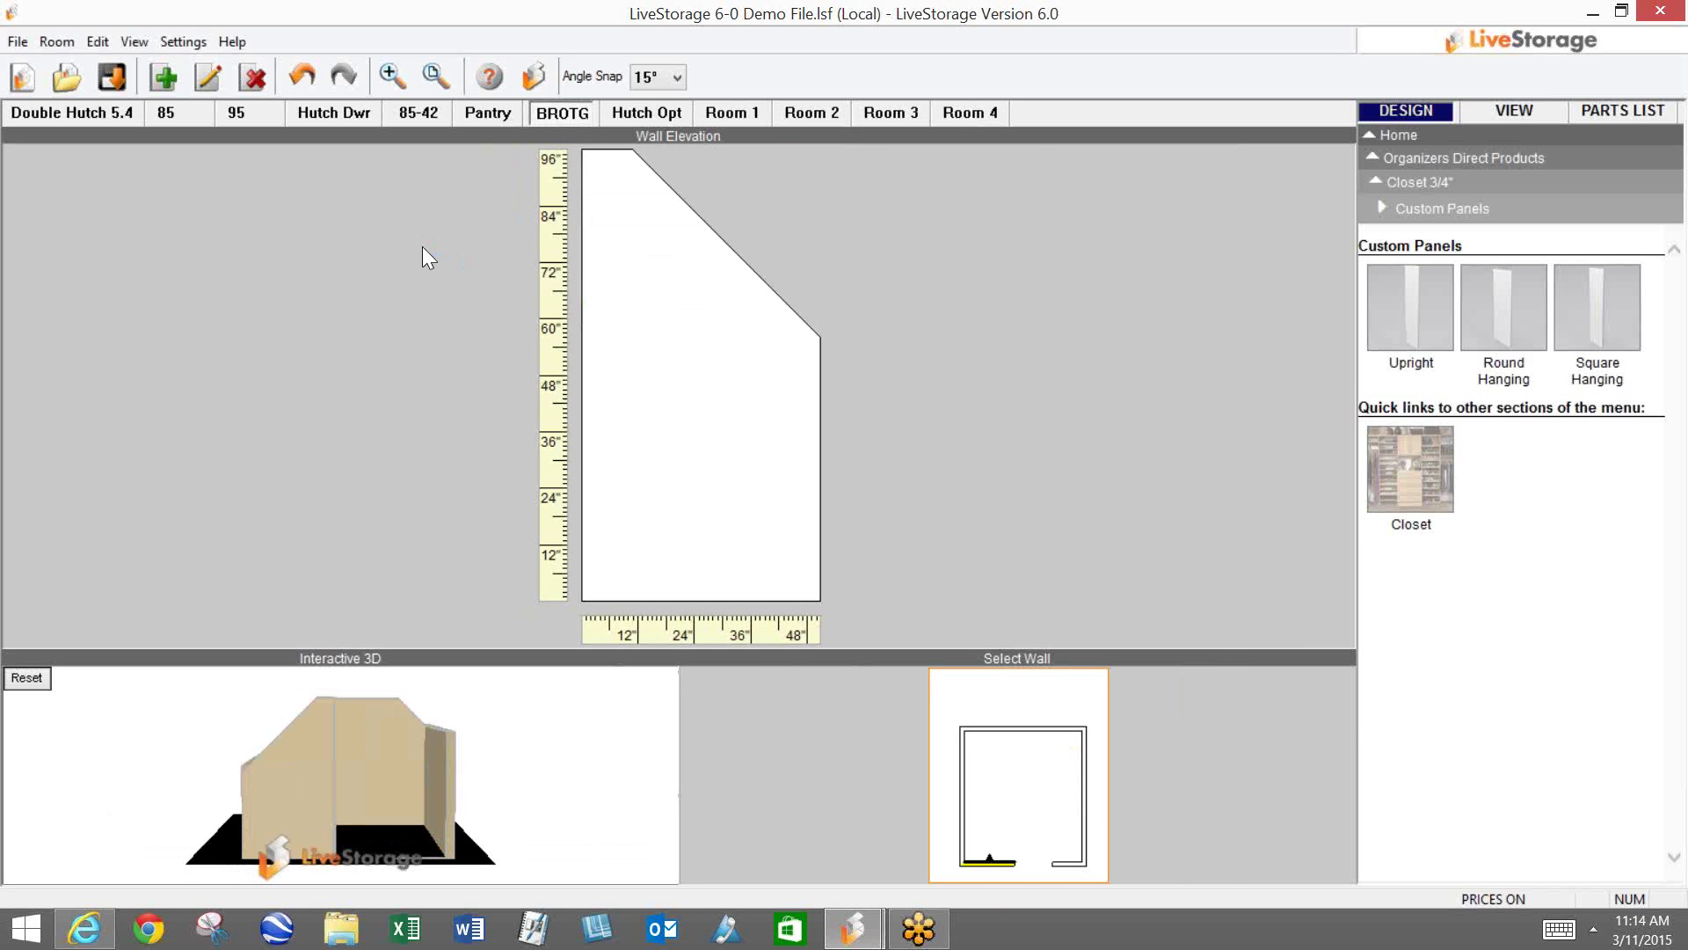
{"action": "left_click", "coordinate": [1505, 109]}
{"action": "left_click_drag", "start_coordinate": [765, 309], "coordinate": [686, 429]}
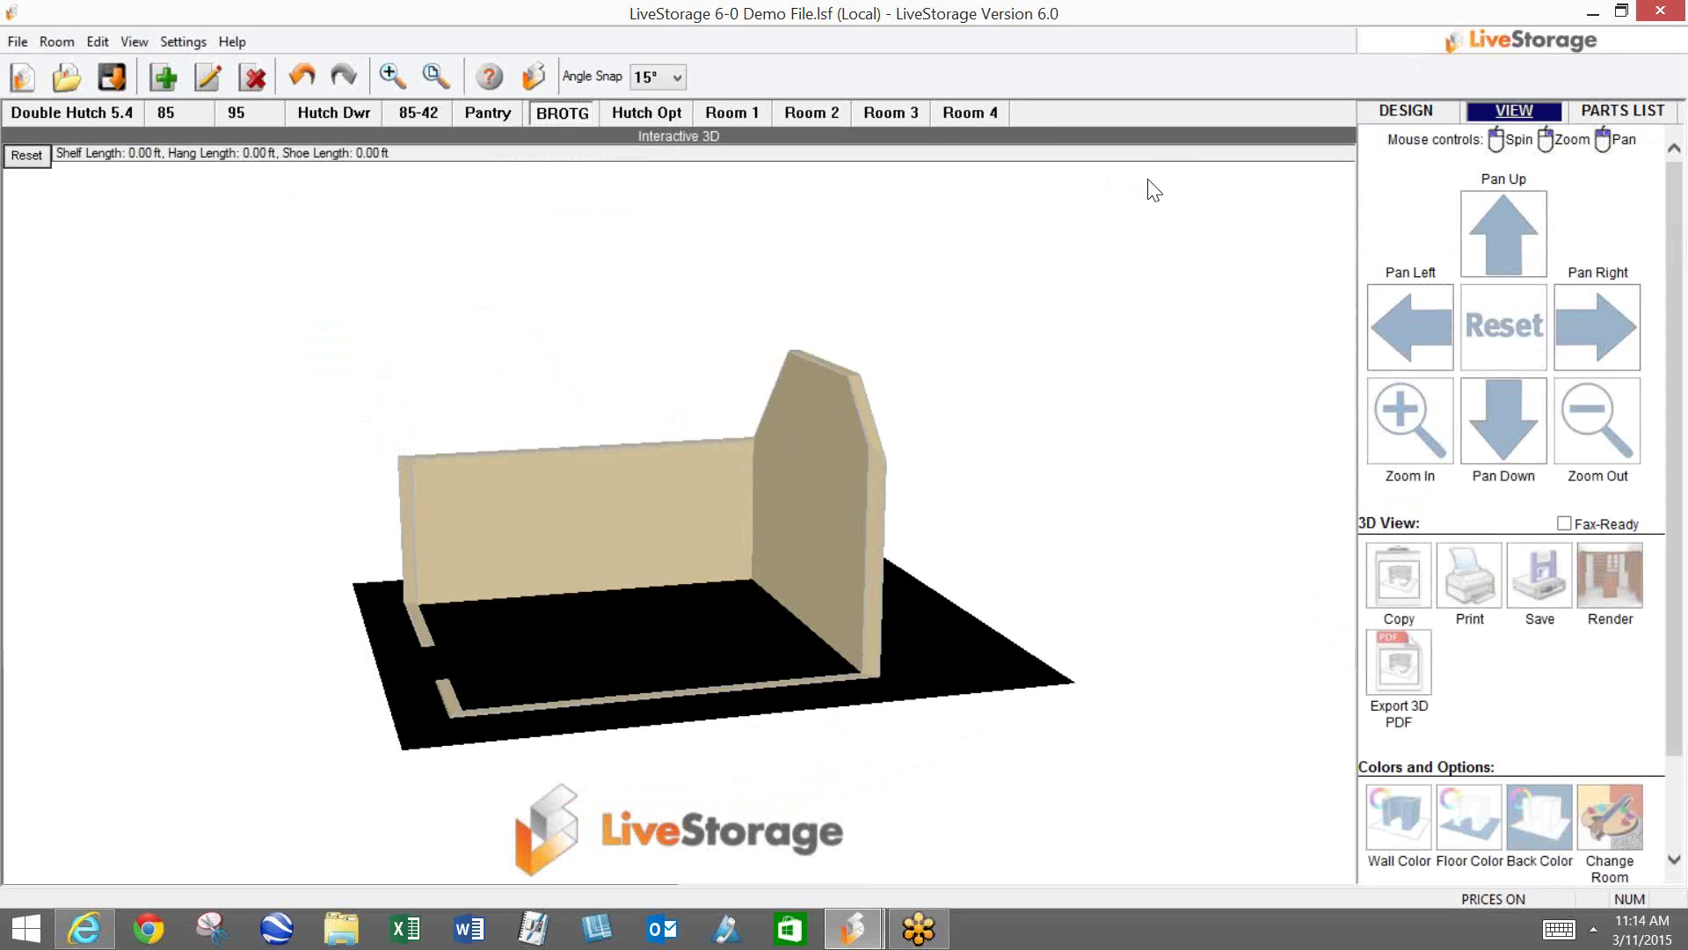
{"action": "left_click", "coordinate": [1404, 114]}
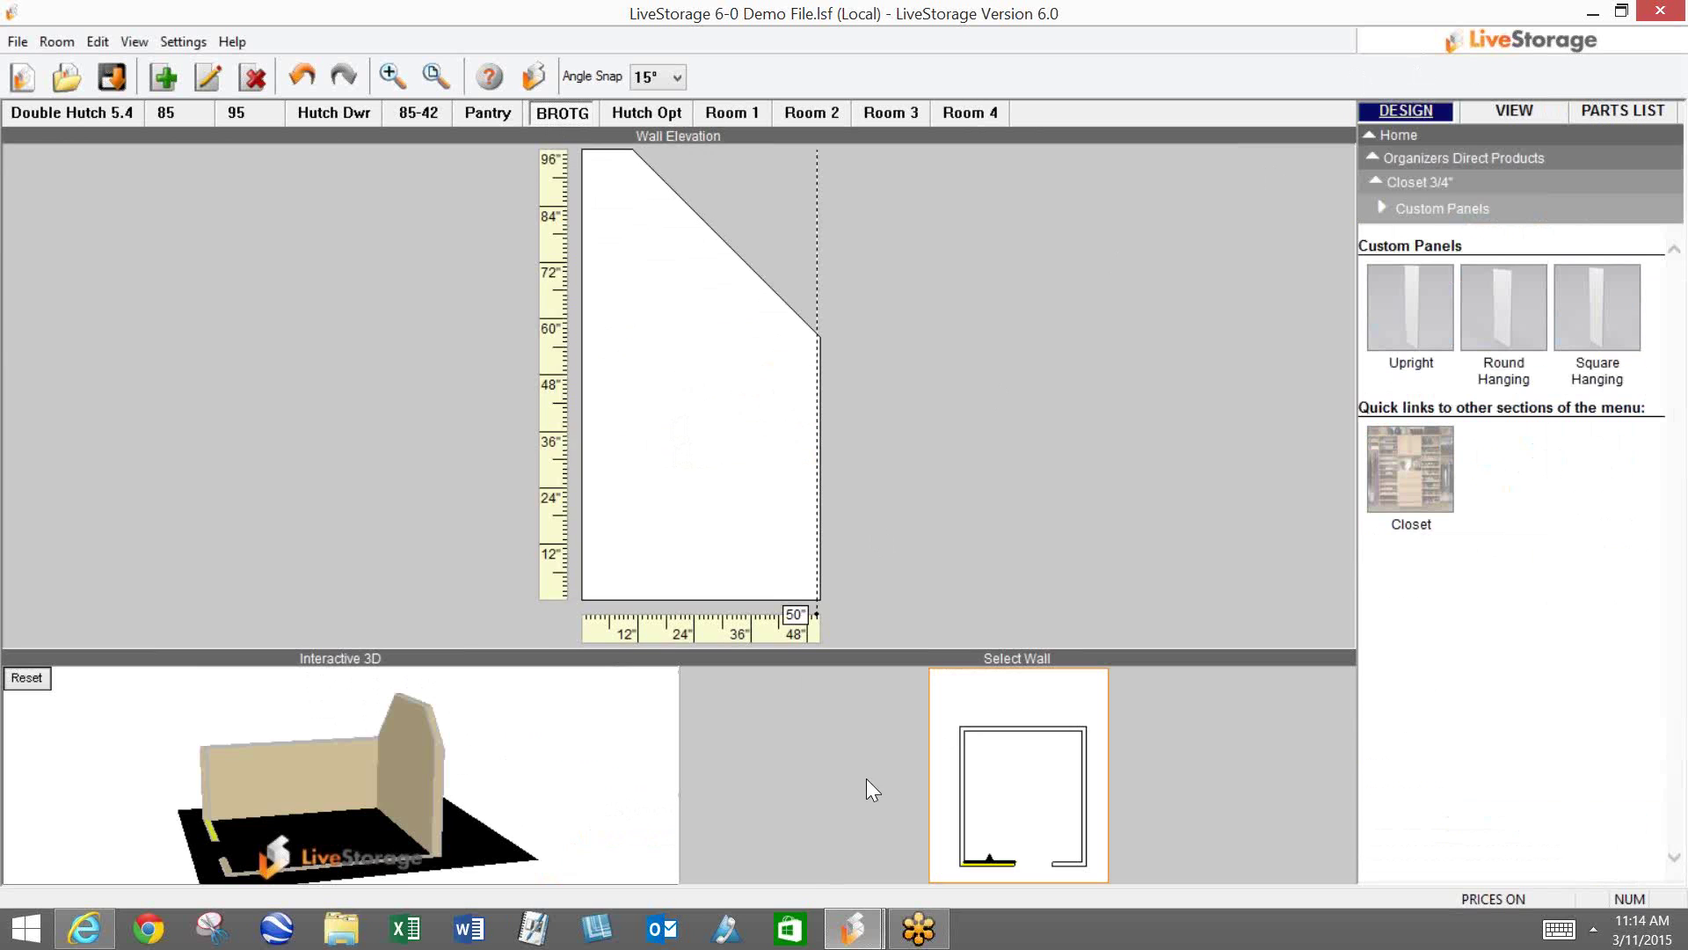
Step: Place a custom upright panel at the left end of BROTG's long low wall
{"action": "left_click", "coordinate": [971, 793]}
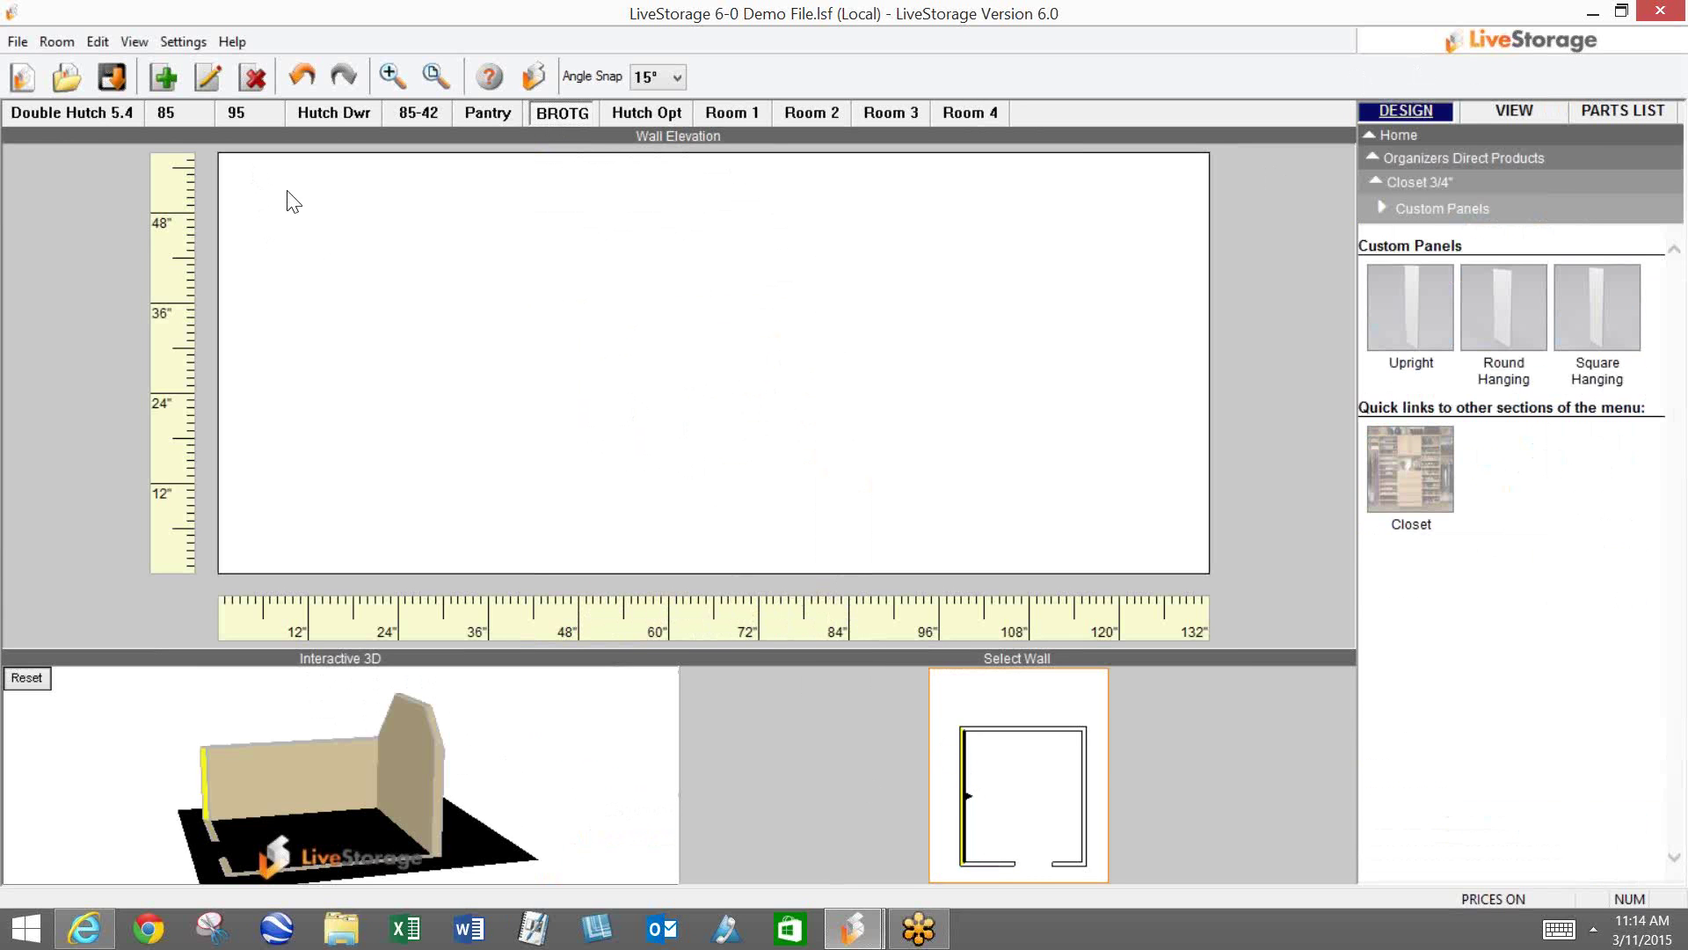
{"action": "left_click", "coordinate": [1413, 317]}
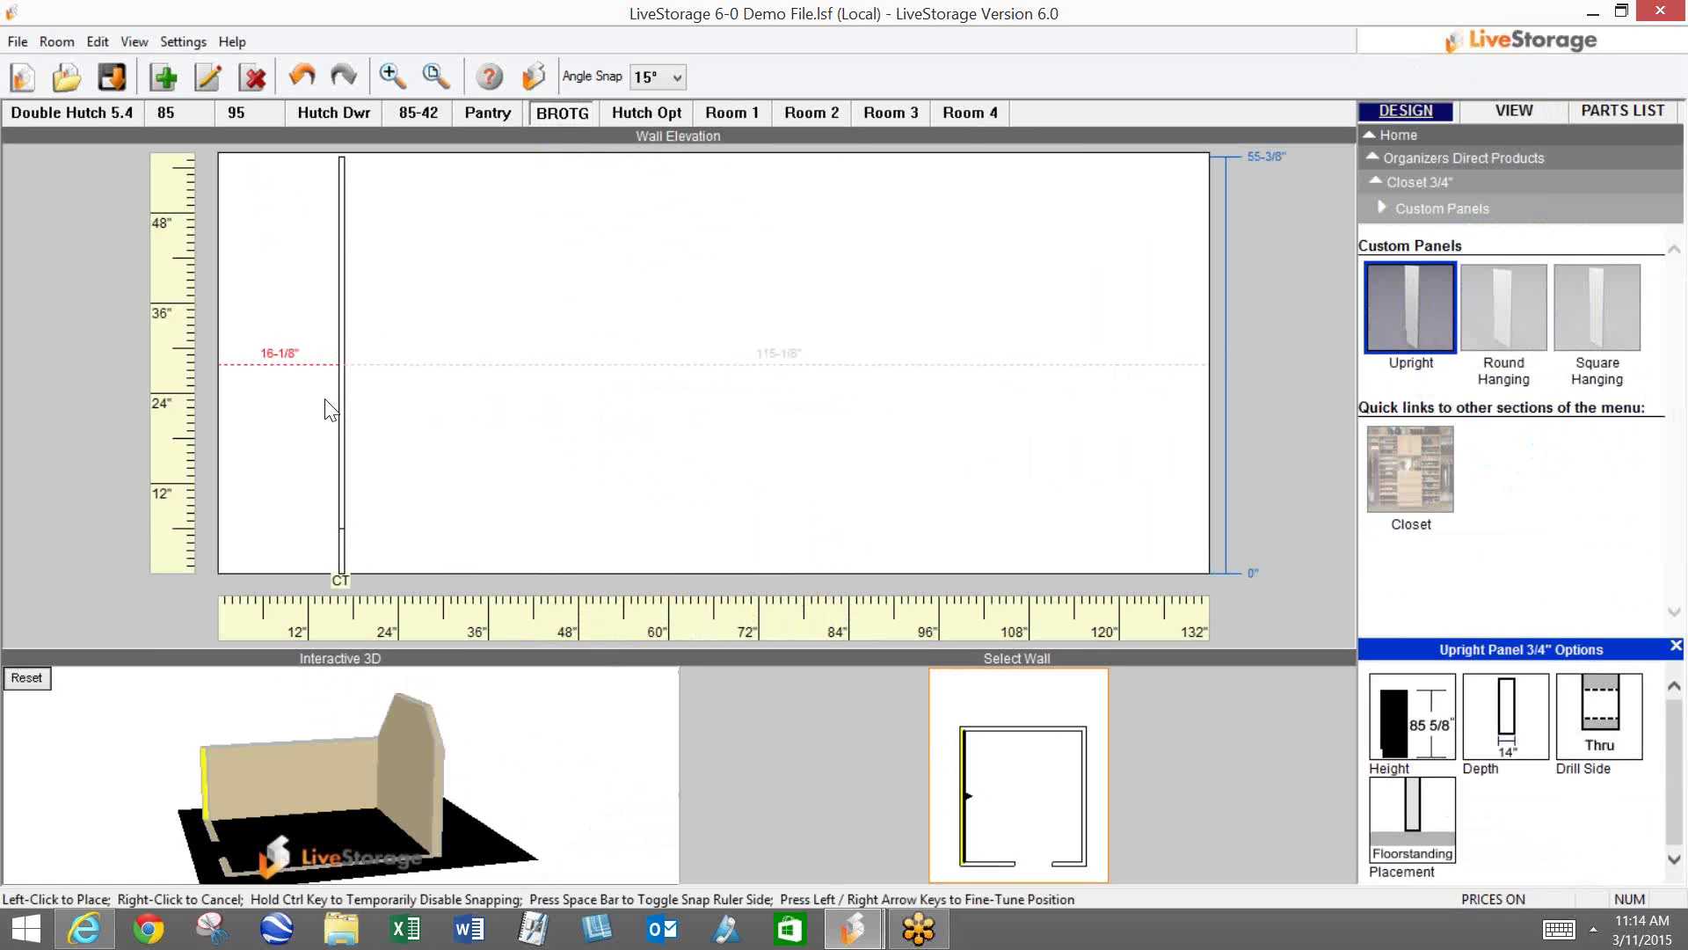
{"action": "right_click", "coordinate": [244, 421]}
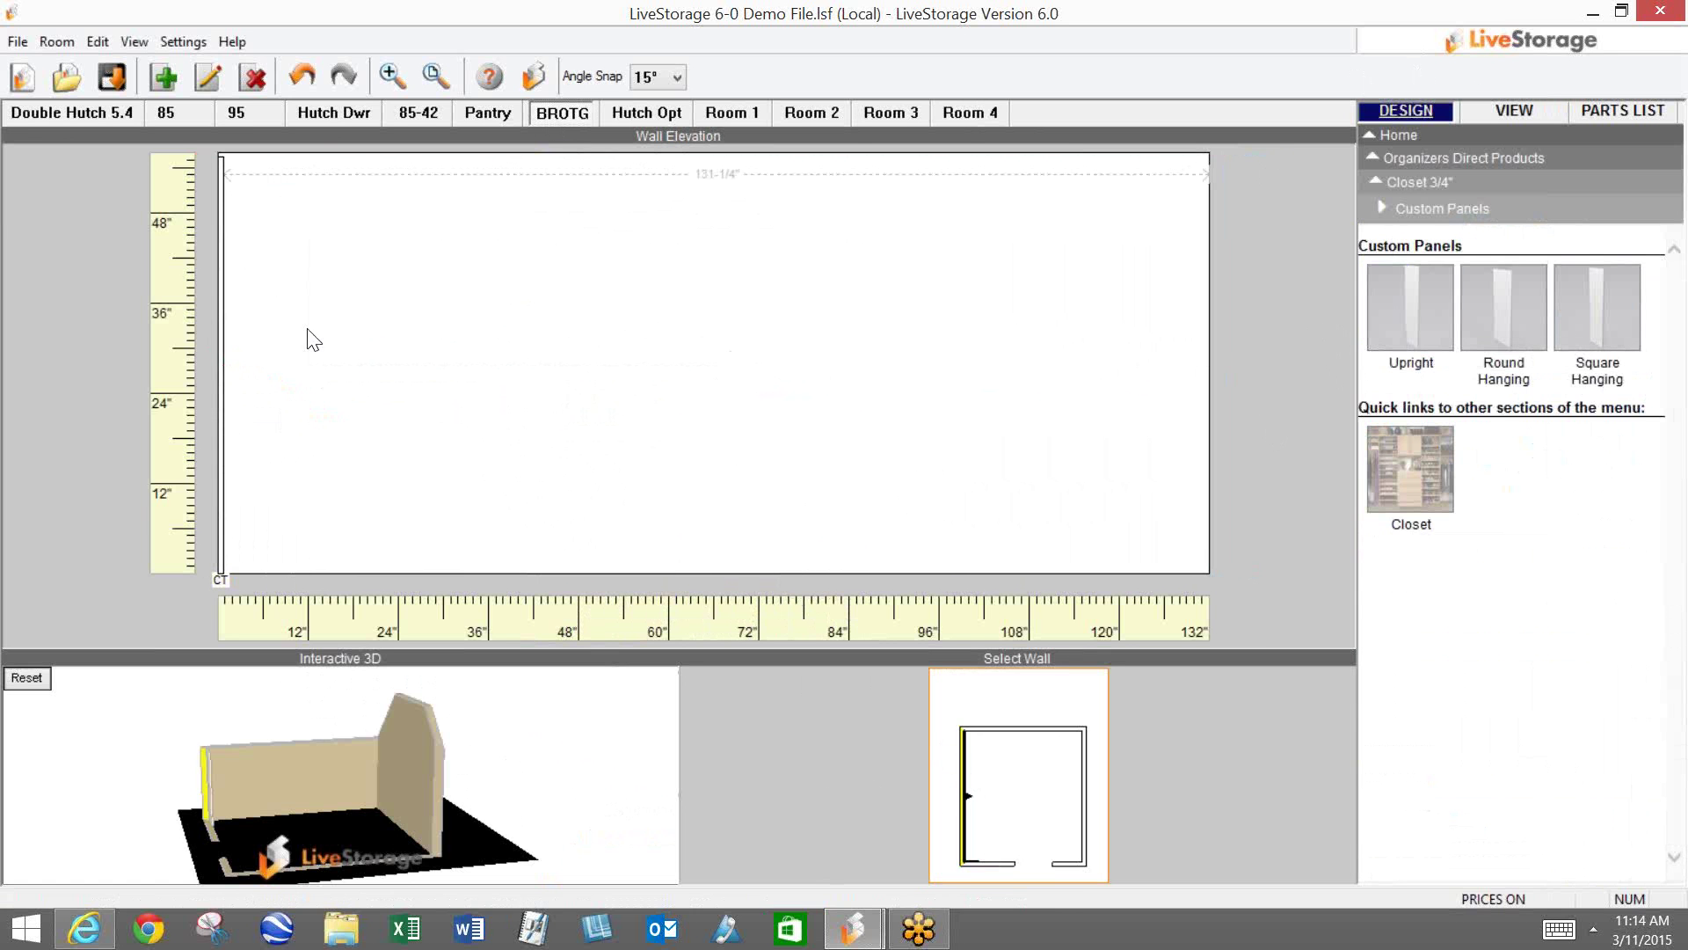
Step: Lower the top of the custom upright to a height of 47-7/8"
{"action": "left_click", "coordinate": [223, 171]}
{"action": "left_click_drag", "start_coordinate": [226, 173], "coordinate": [244, 210]}
{"action": "left_click", "coordinate": [410, 351]}
Step: Copy the shortened upright and paste four copies along the wall, three at 30" spacing and one at the far right end
{"action": "left_click", "coordinate": [224, 245]}
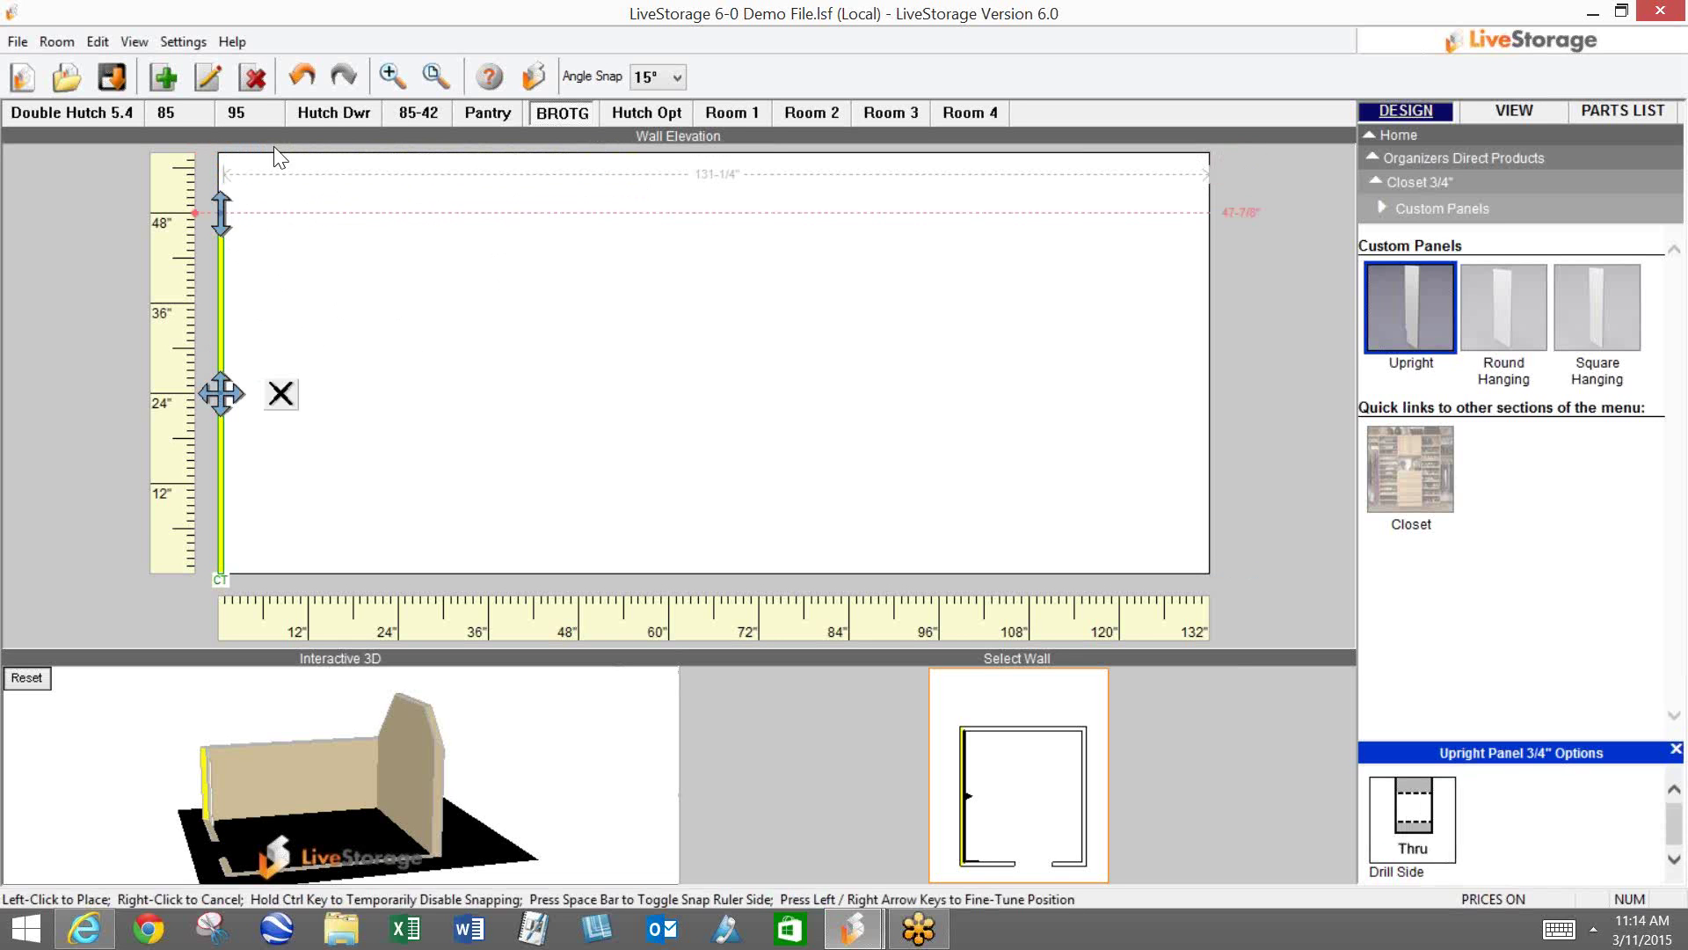
{"action": "left_click", "coordinate": [97, 40]}
{"action": "left_click", "coordinate": [135, 119]}
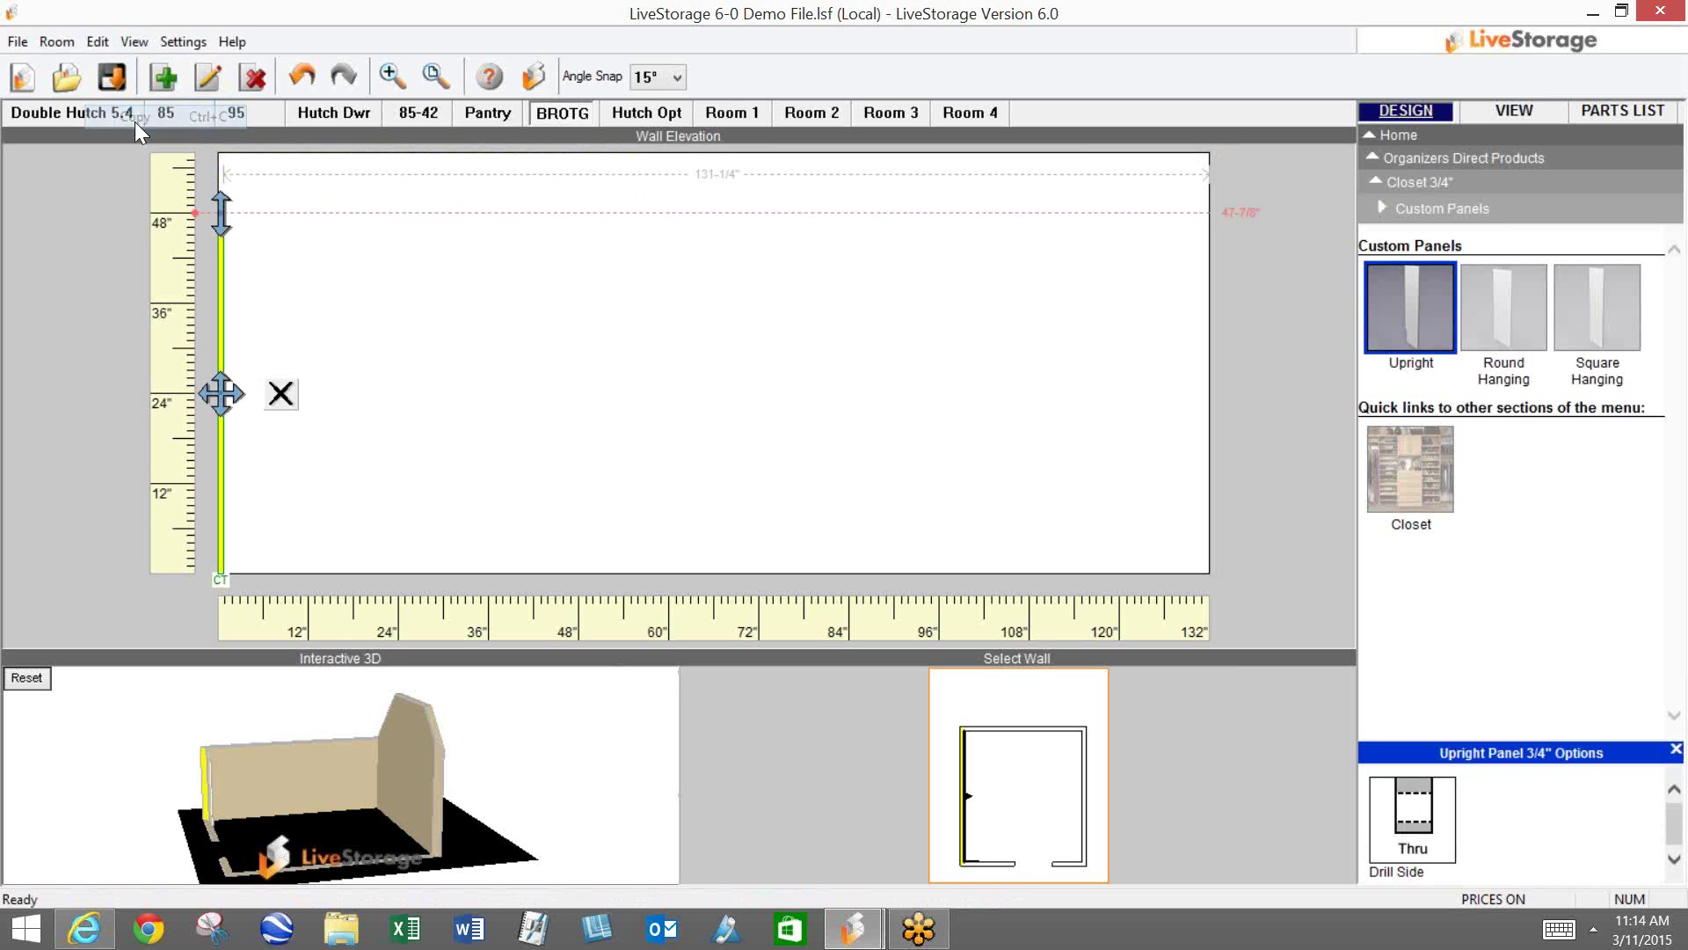
{"action": "left_click", "coordinate": [100, 40]}
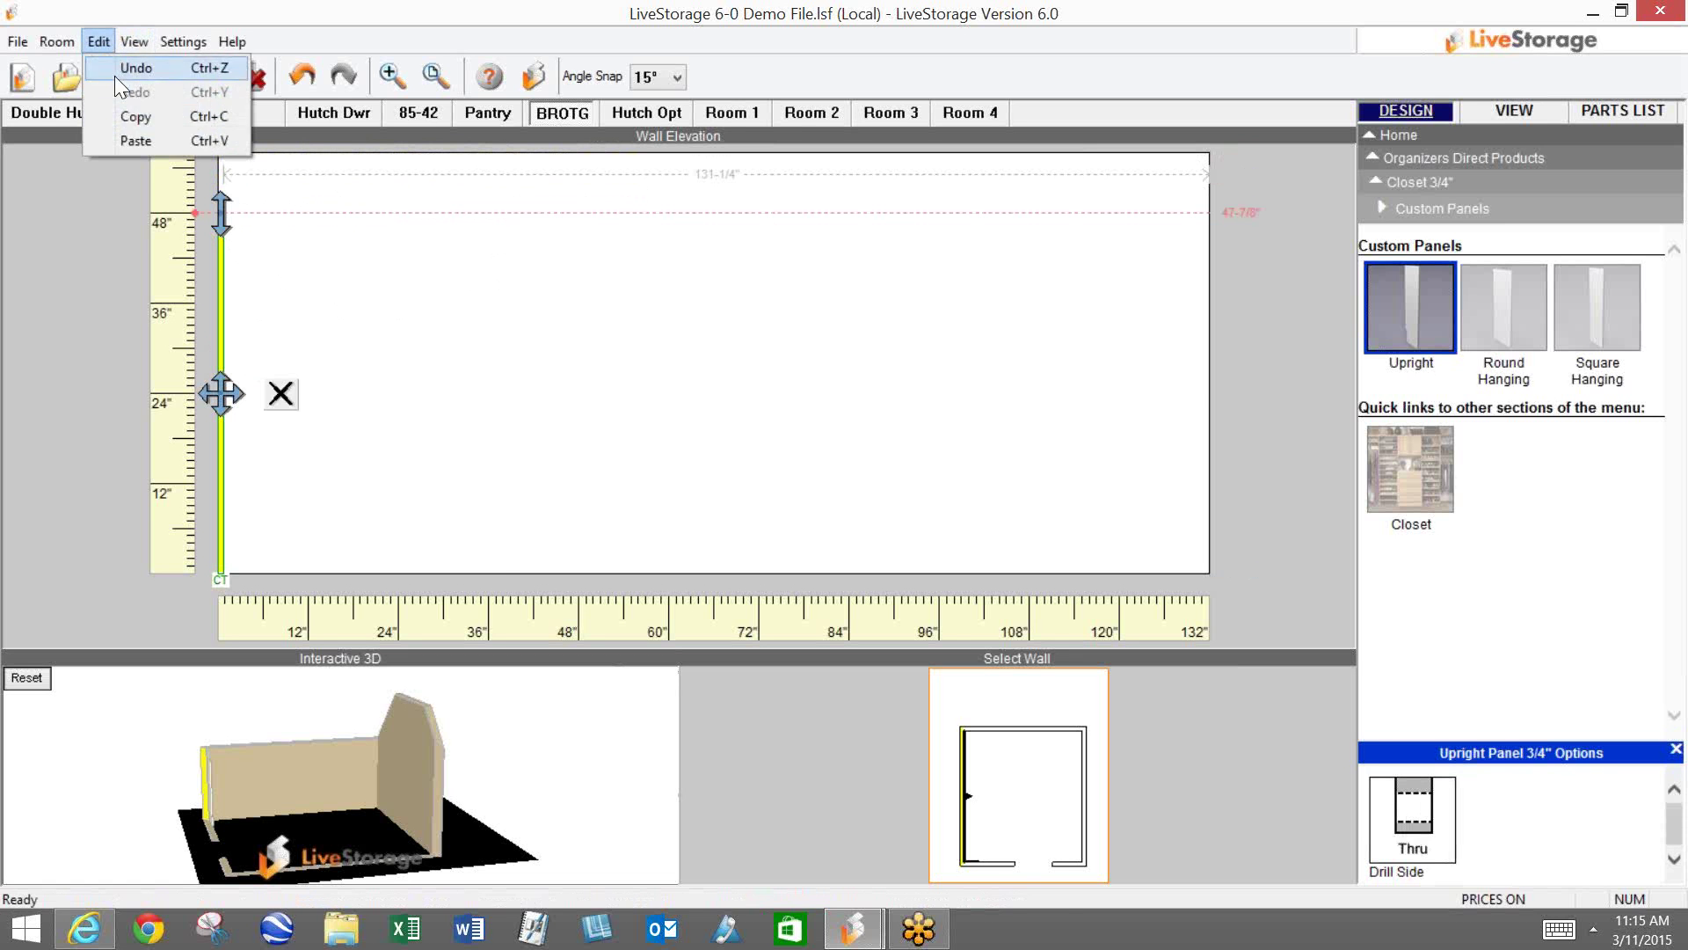
{"action": "left_click", "coordinate": [135, 142]}
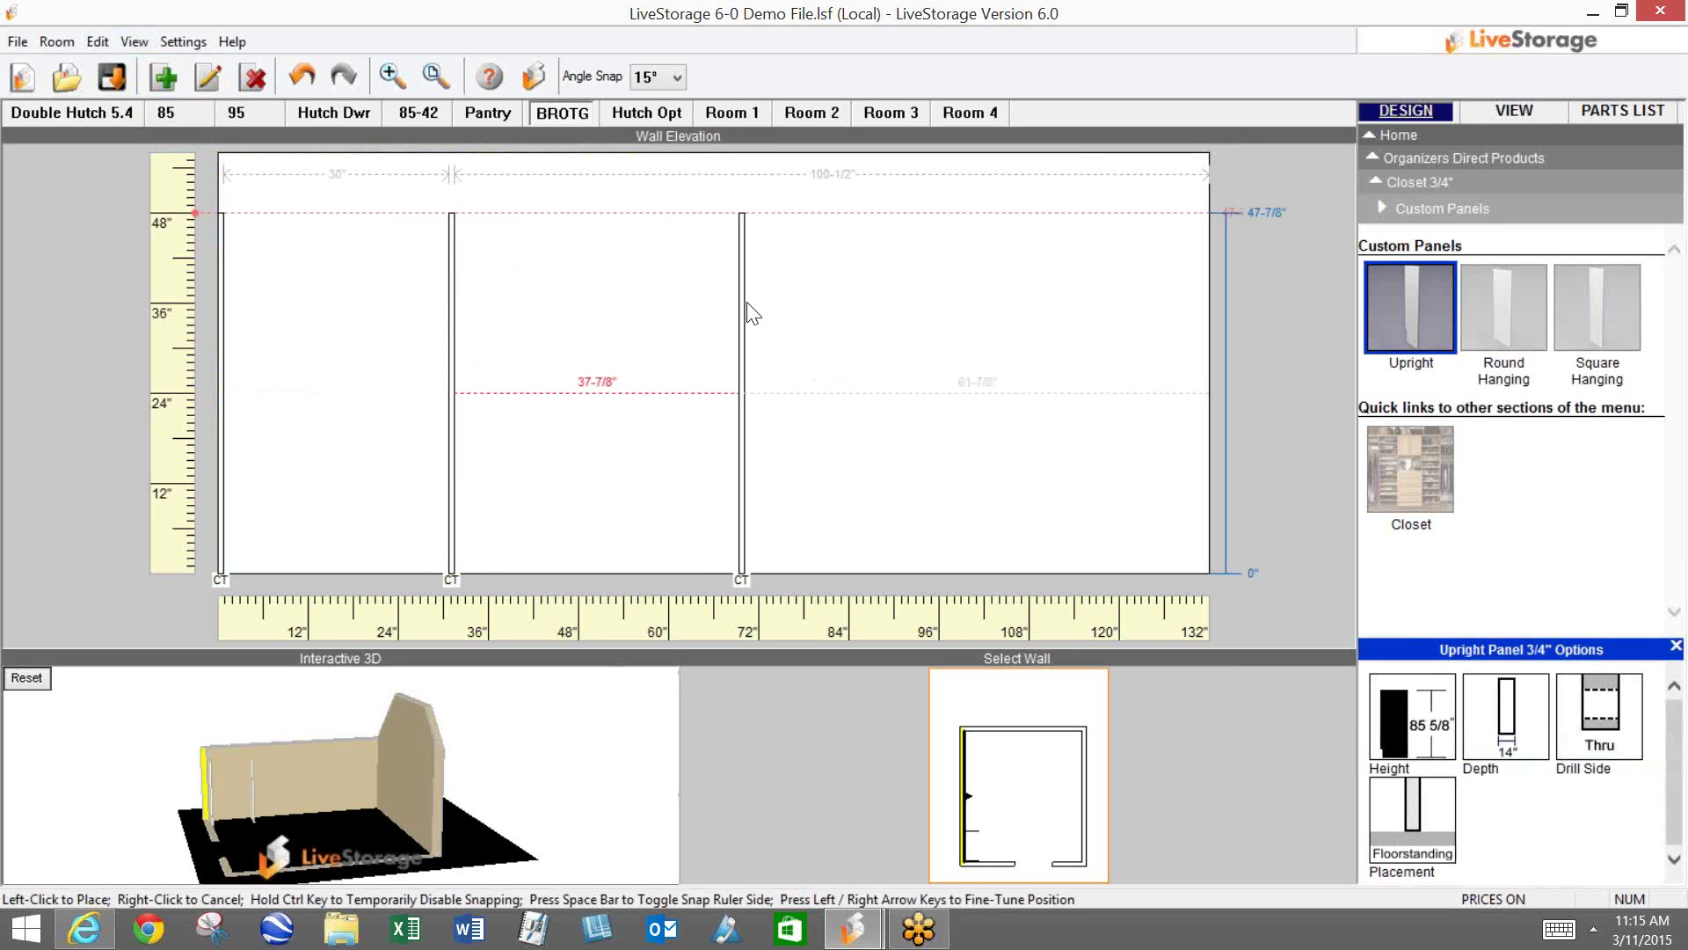
{"action": "left_click", "coordinate": [704, 318]}
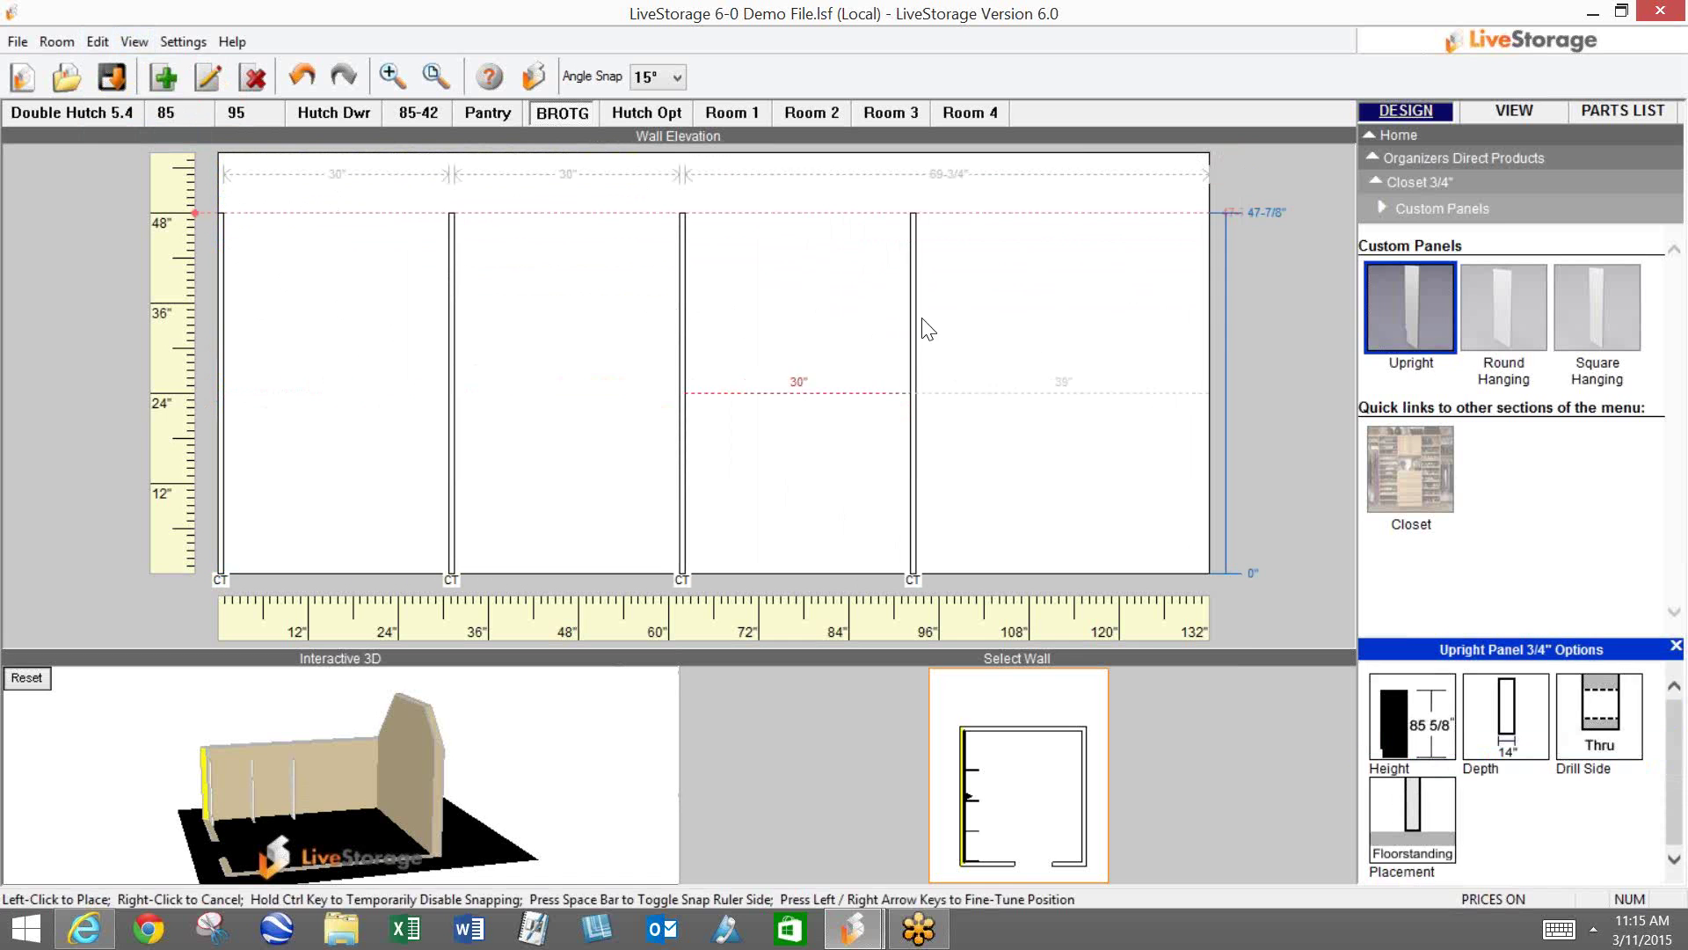
{"action": "left_click", "coordinate": [1204, 335]}
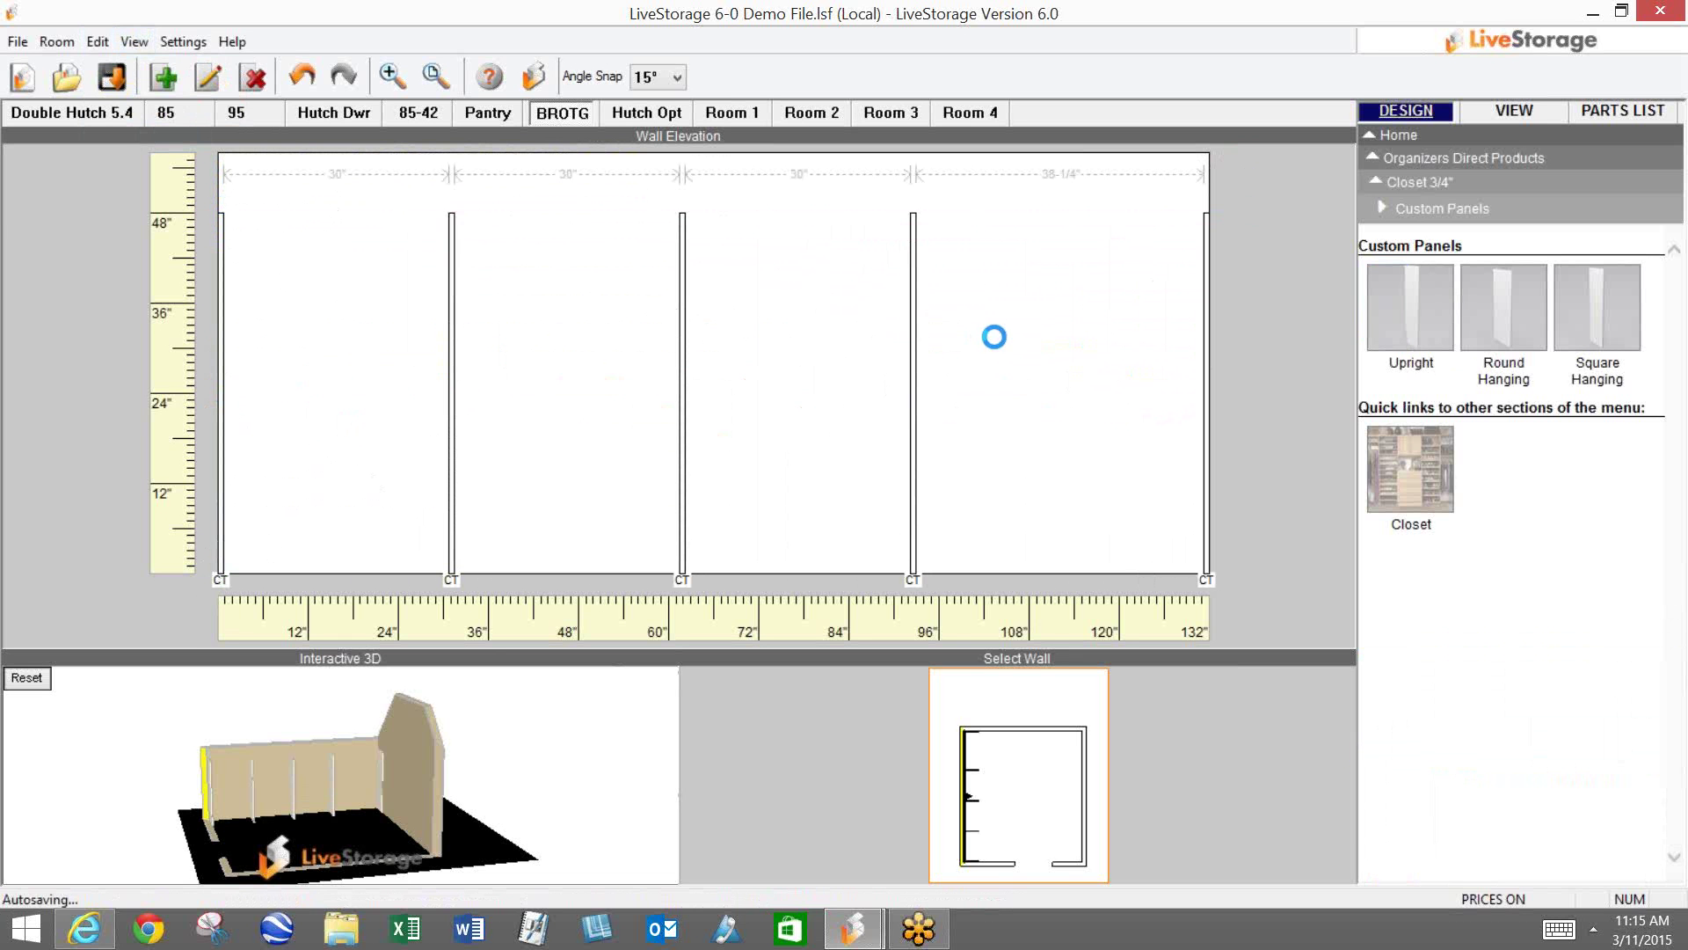
Step: Open BROTG's parts list and review the line items for the custom uprights, including cut height and charges
{"action": "left_click", "coordinate": [1628, 116]}
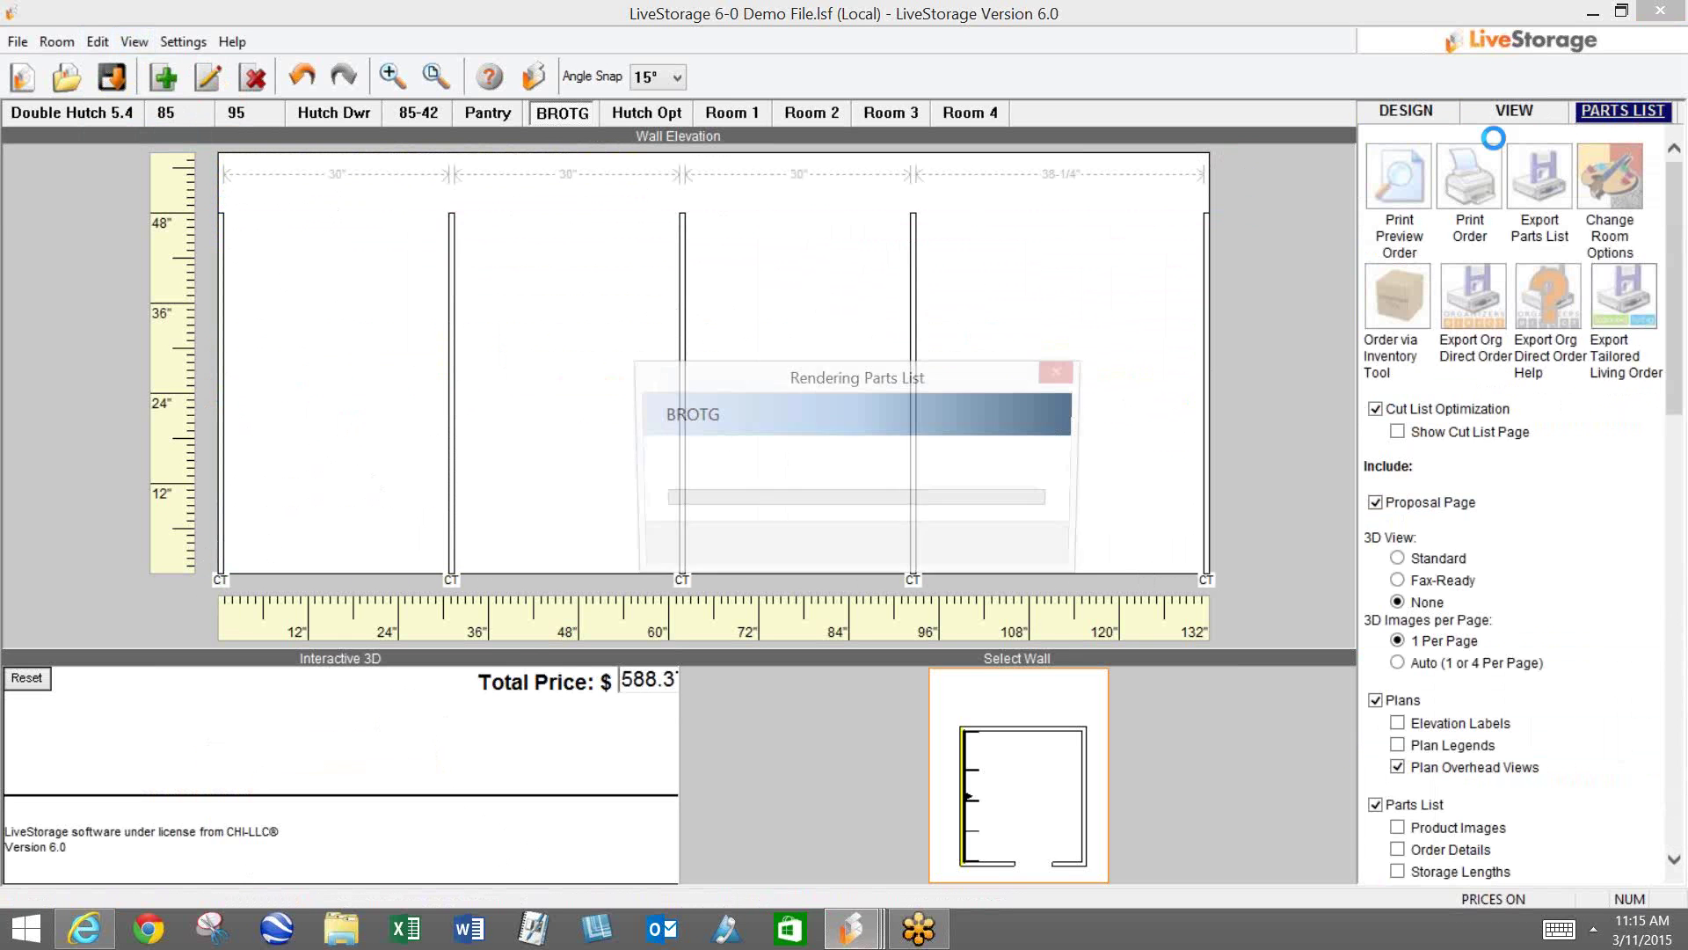
{"action": "scroll", "coordinate": [660, 453], "scroll_direction": "down", "scroll_amount": 5}
{"action": "scroll", "coordinate": [660, 453], "scroll_direction": "down", "scroll_amount": 10}
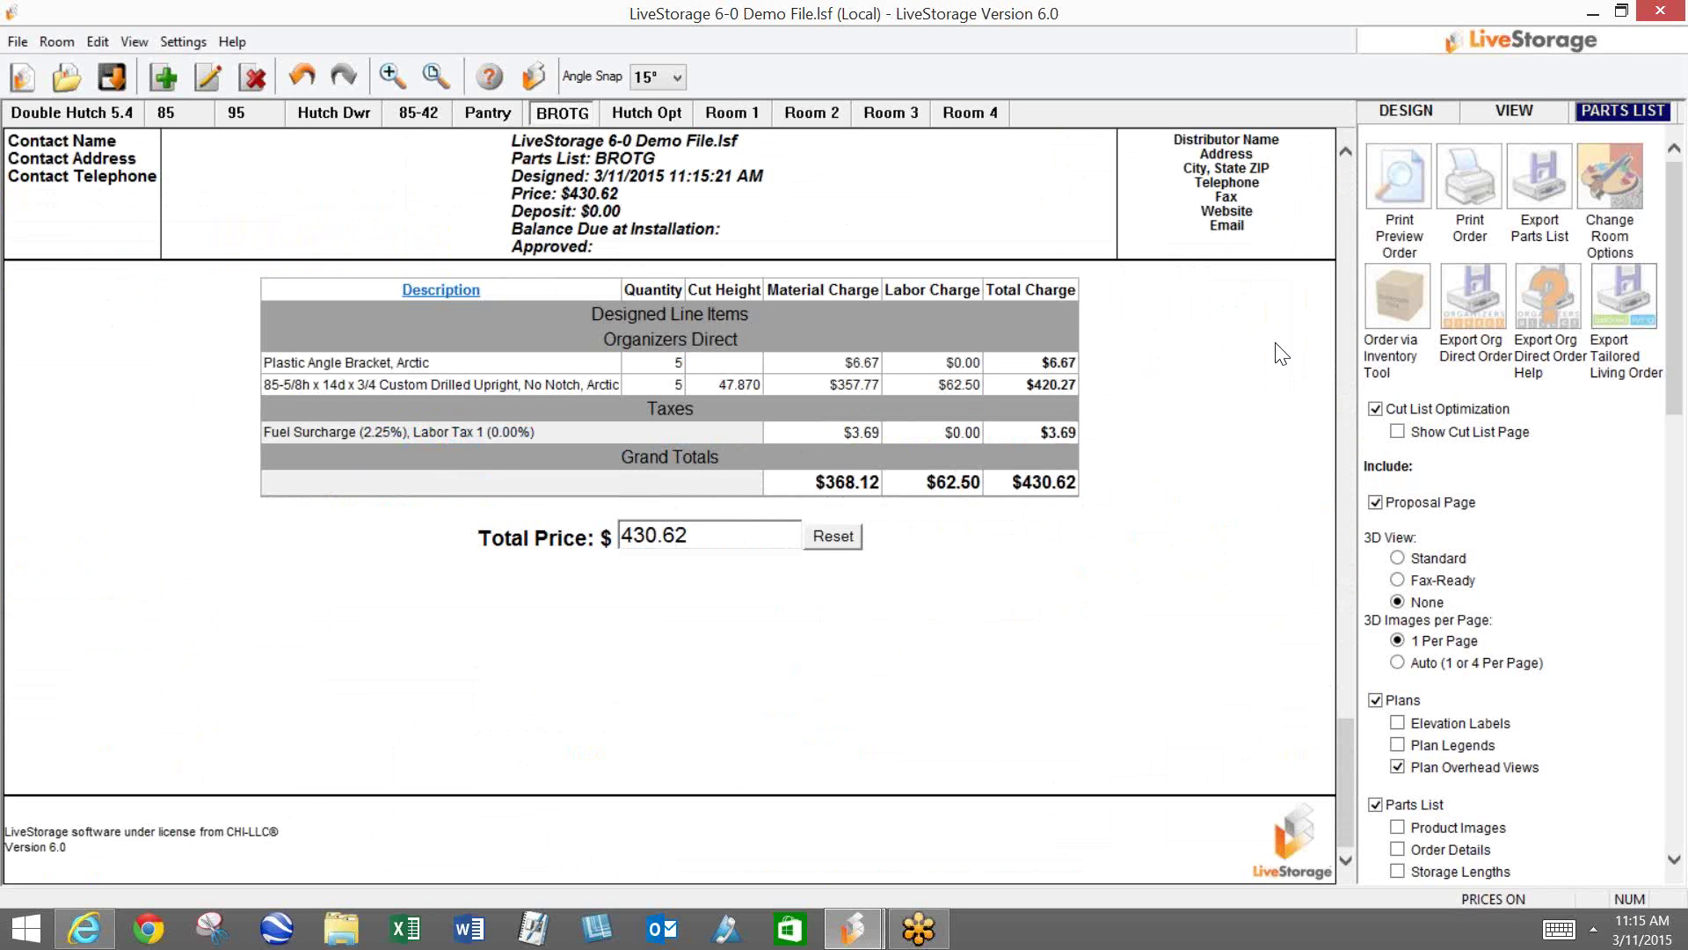
{"action": "left_click", "coordinate": [1403, 112]}
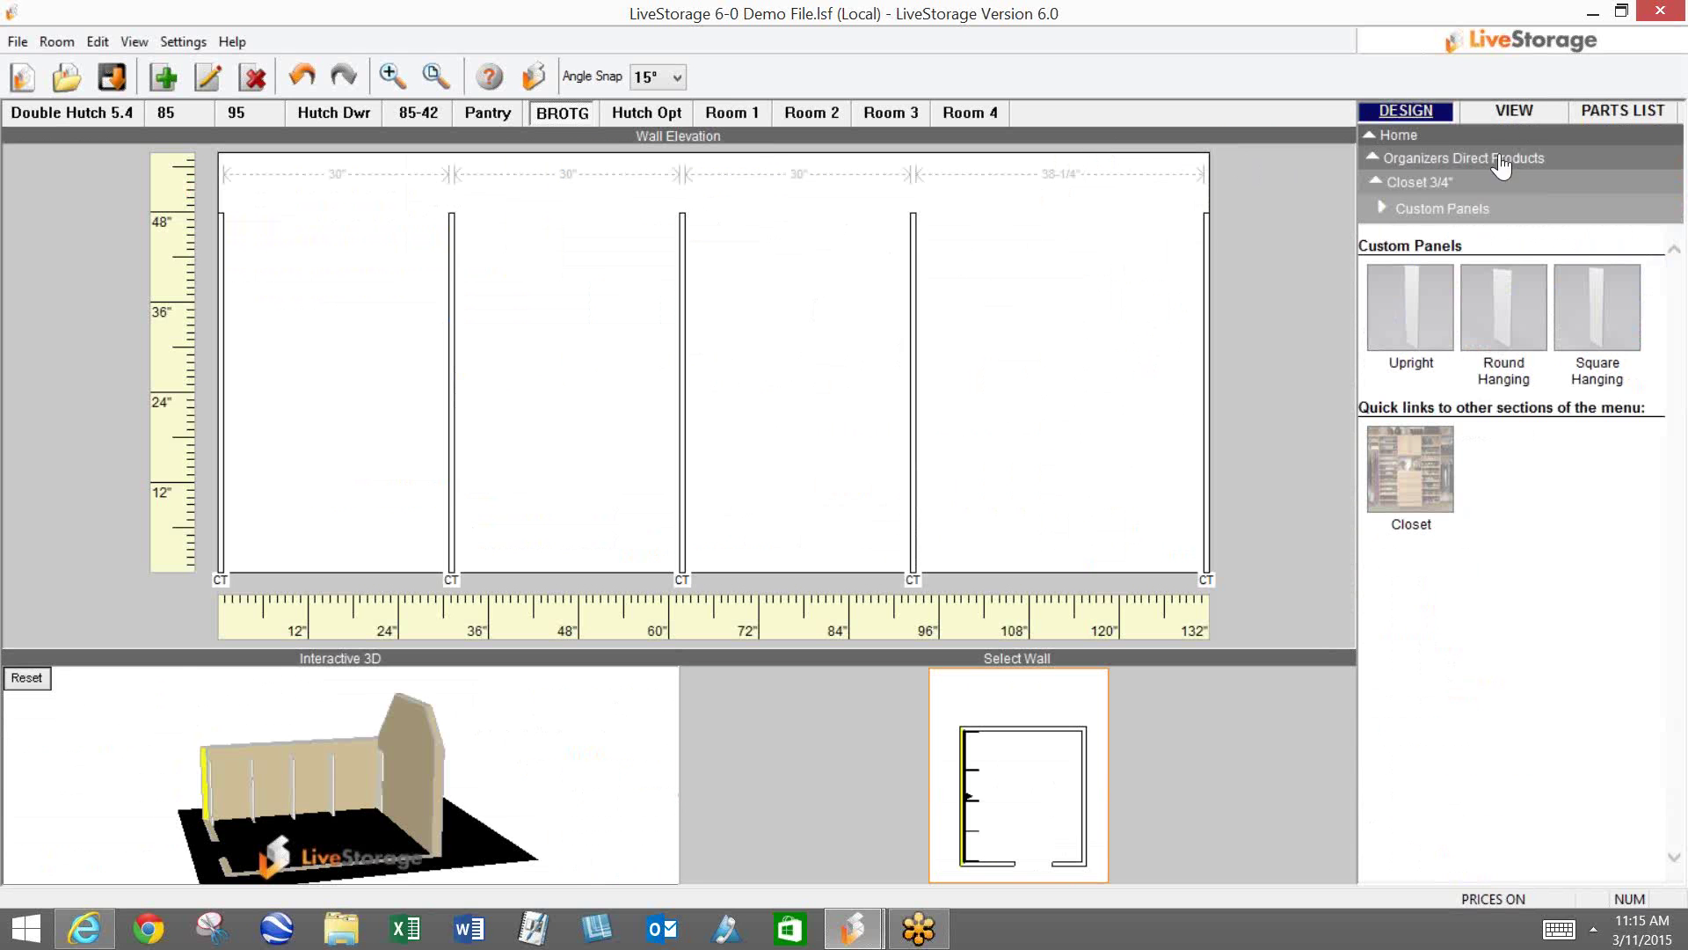
Step: Place 3/4" fixed shelves at 47-7/8" across all four BROTG sections and one at about 35-1/4" in the third section
{"action": "left_click", "coordinate": [1418, 188]}
{"action": "scroll", "coordinate": [1416, 528], "scroll_direction": "down", "scroll_amount": 5}
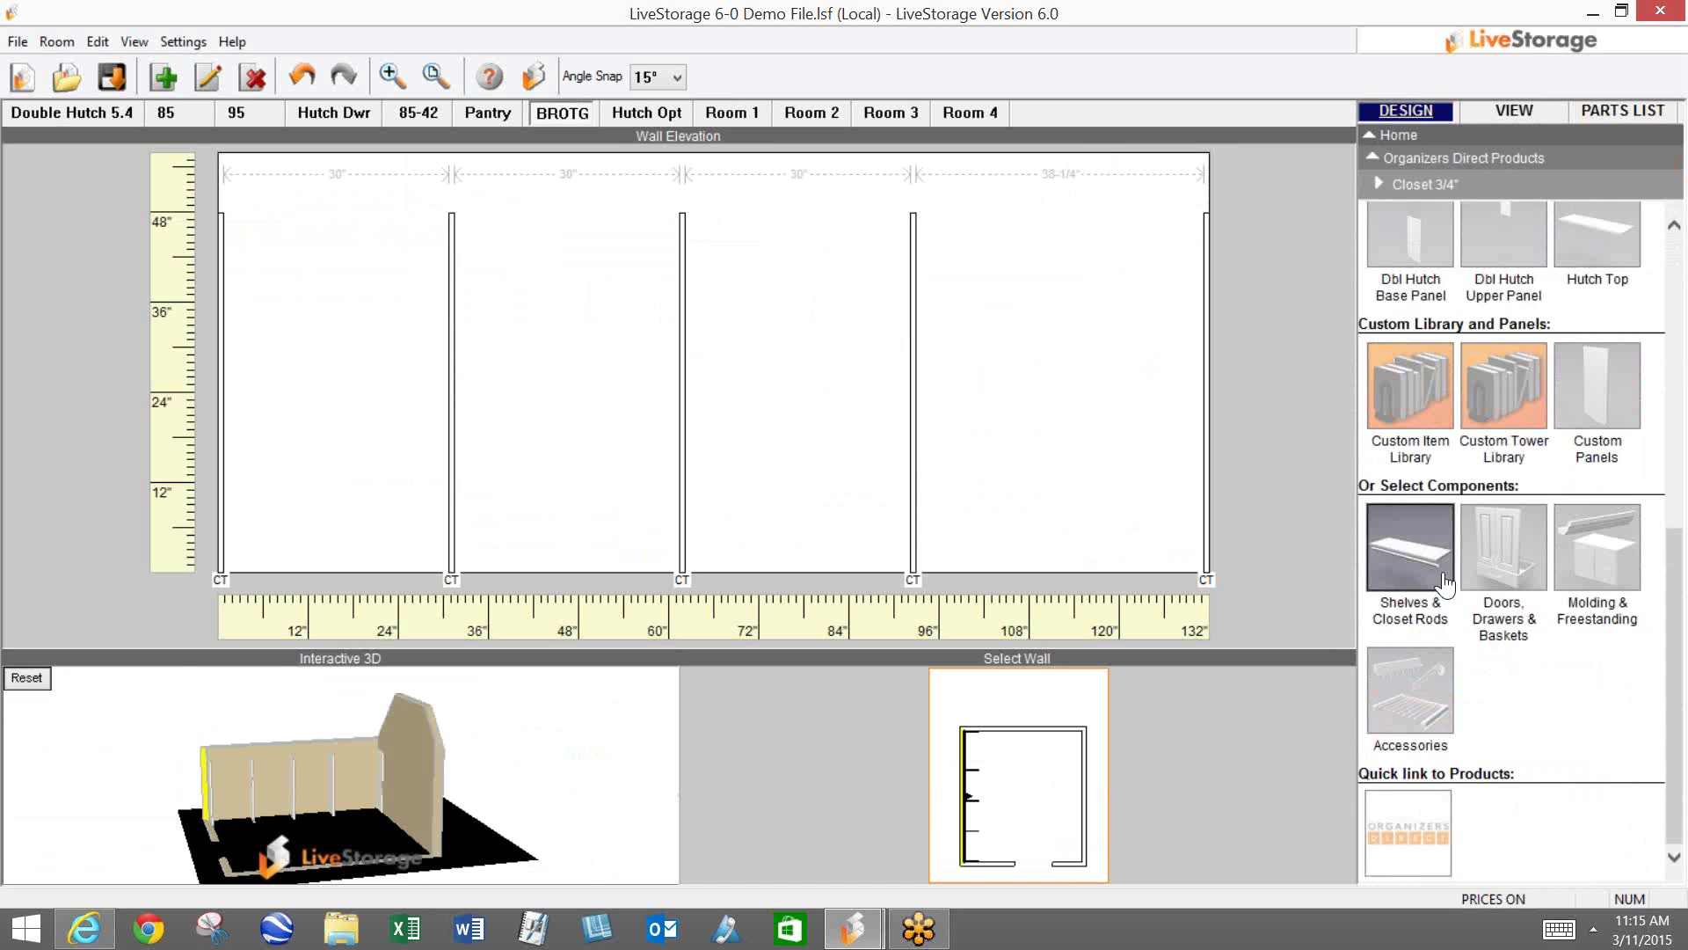
{"action": "left_click", "coordinate": [1426, 563]}
{"action": "left_click", "coordinate": [1407, 328]}
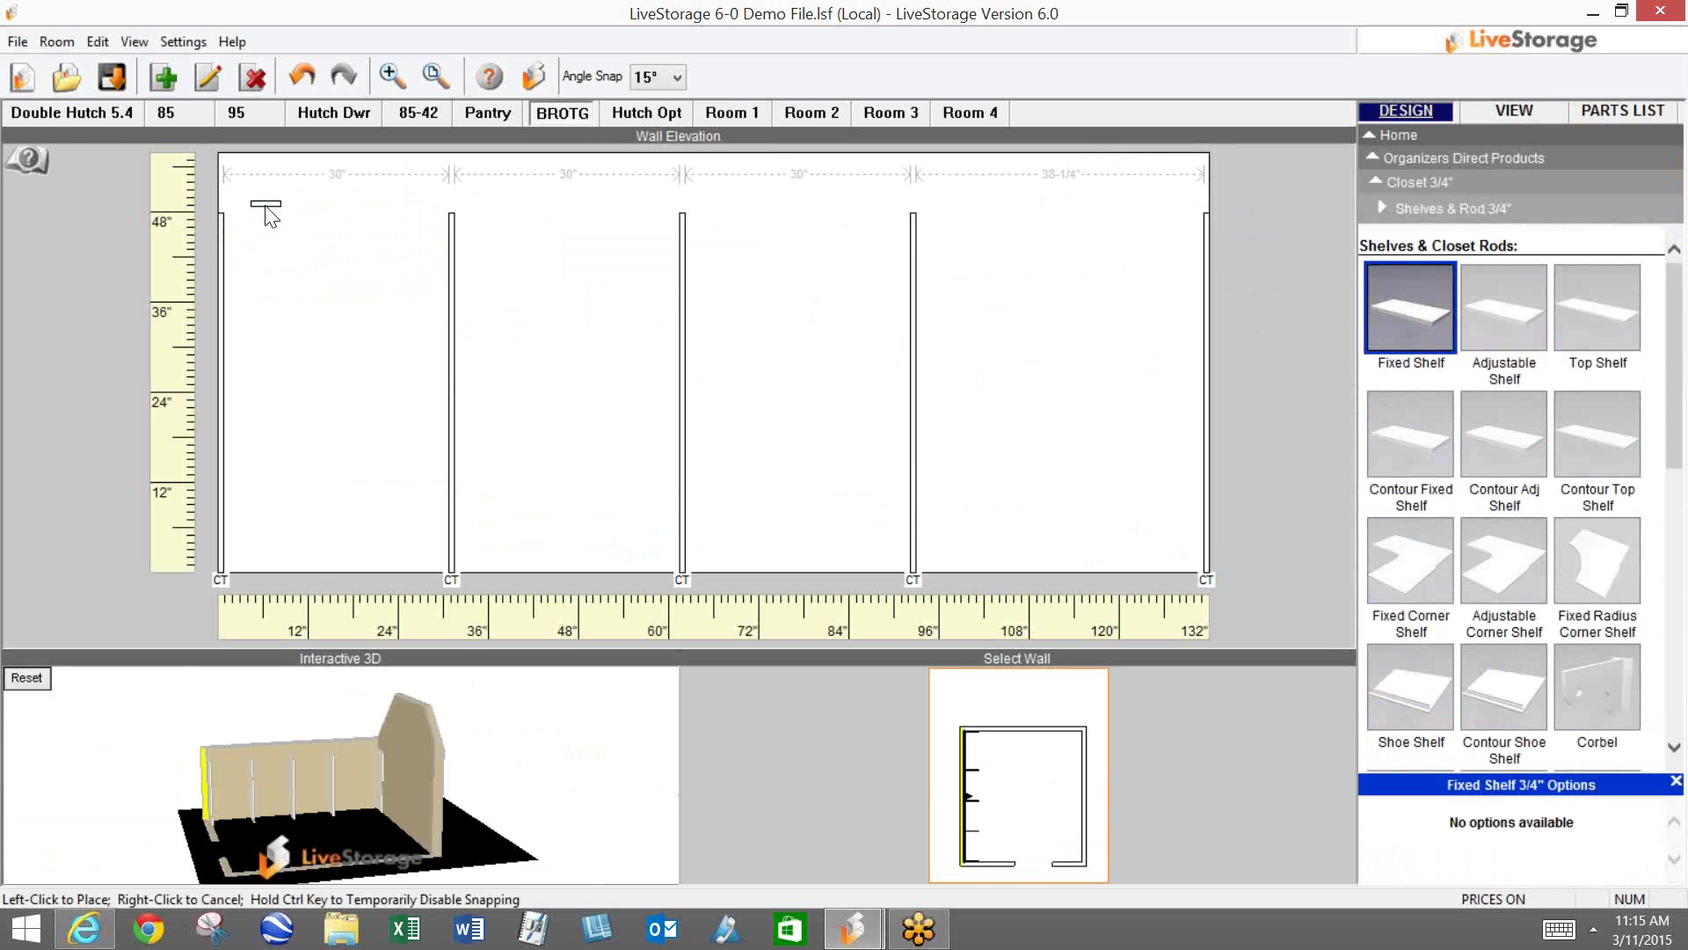
{"action": "left_click", "coordinate": [269, 225]}
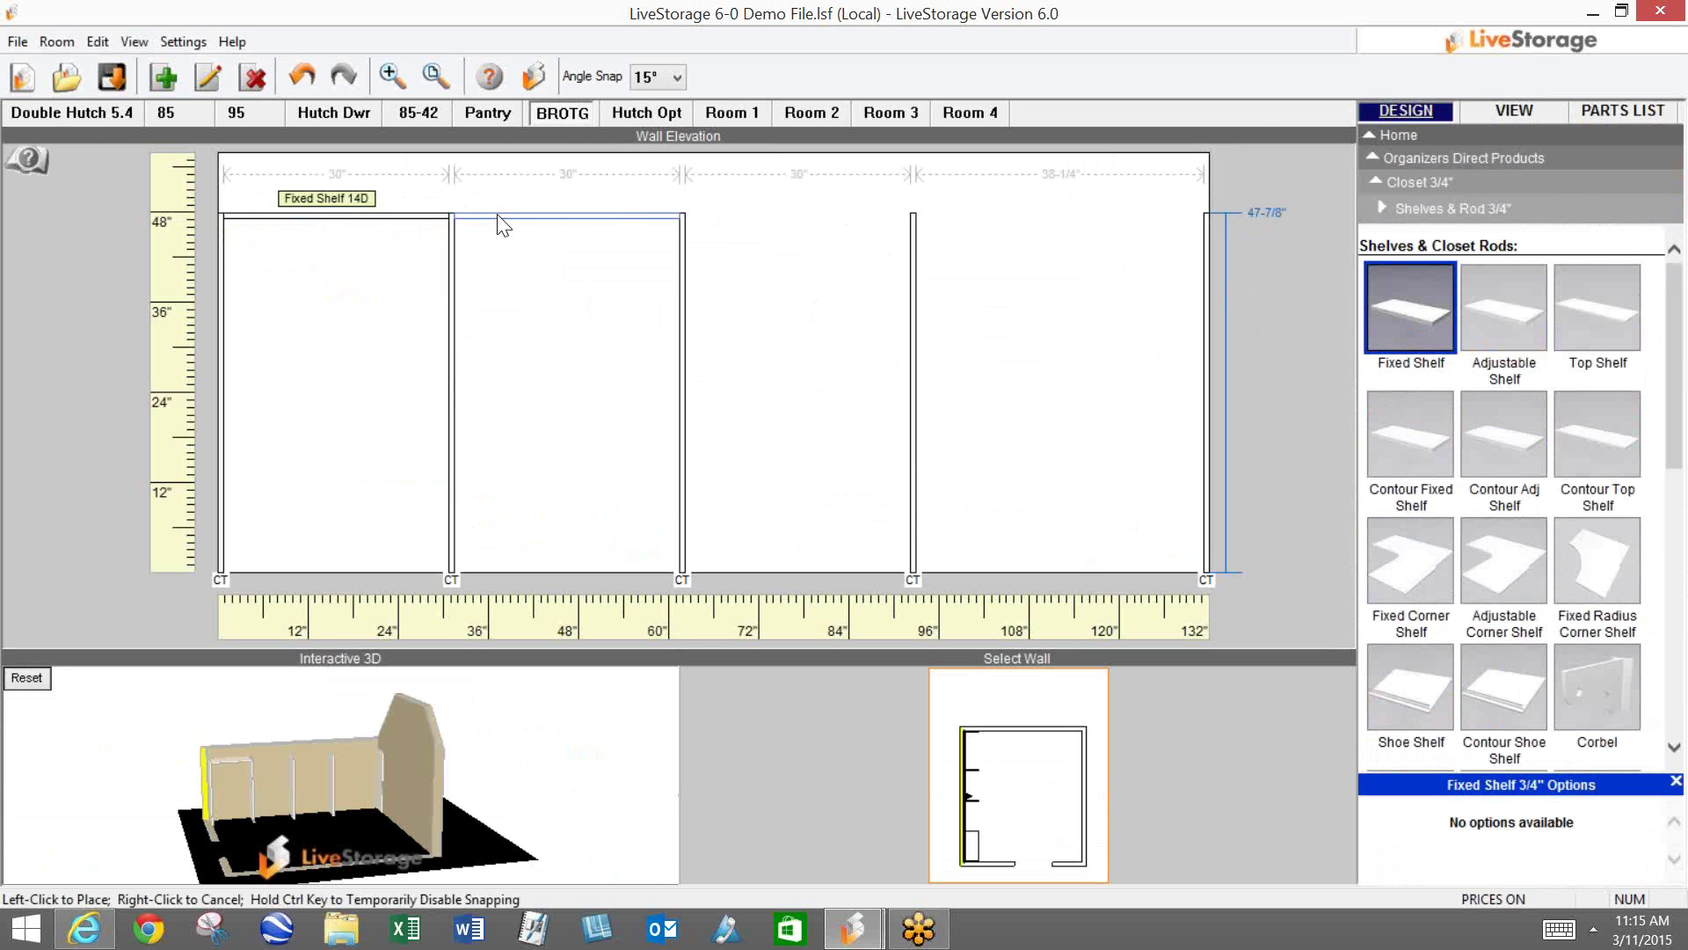
{"action": "left_click", "coordinate": [492, 220]}
{"action": "left_click", "coordinate": [712, 224]}
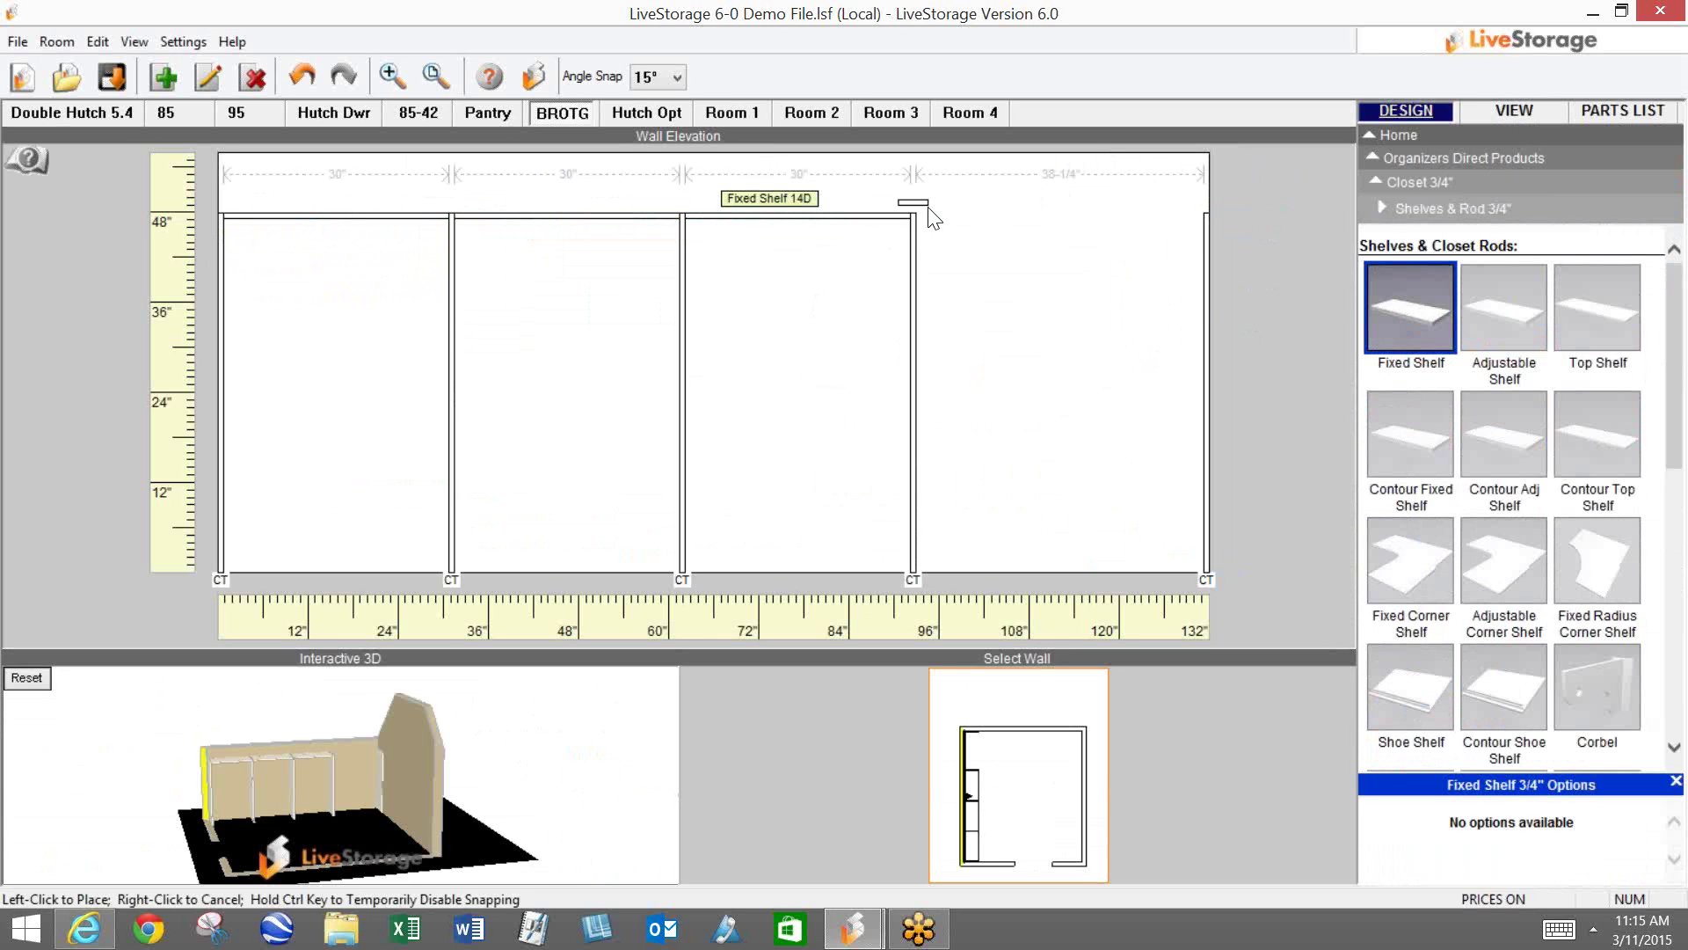
{"action": "left_click", "coordinate": [1011, 220]}
{"action": "left_click", "coordinate": [806, 309]}
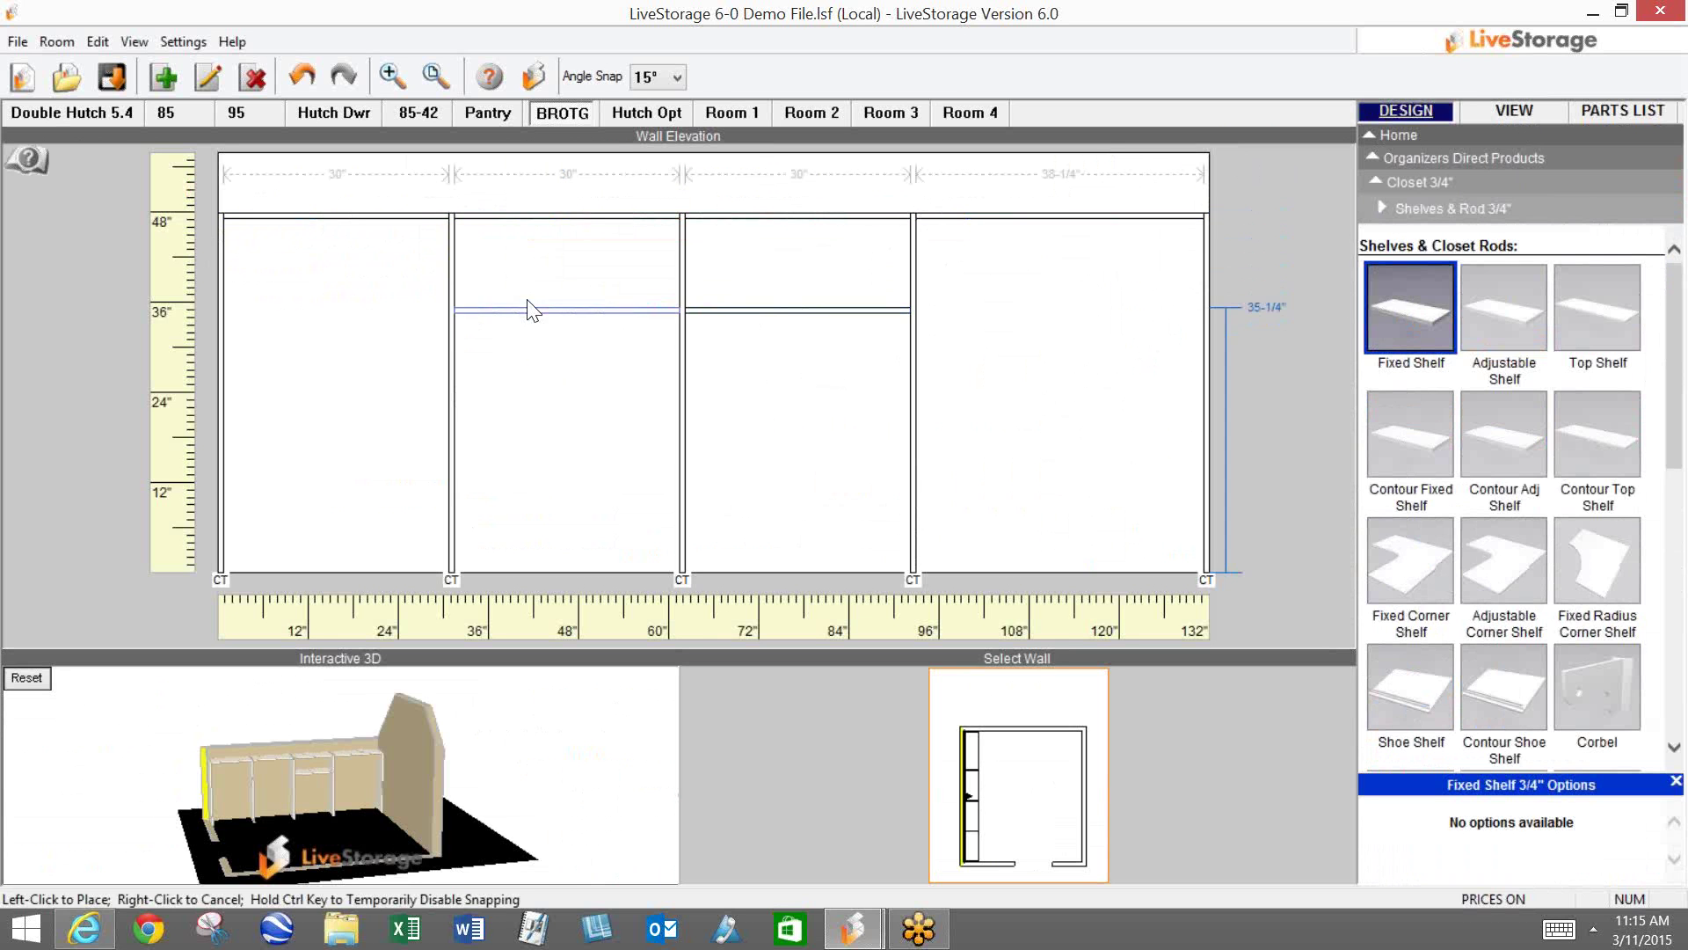
{"action": "right_click", "coordinate": [527, 309]}
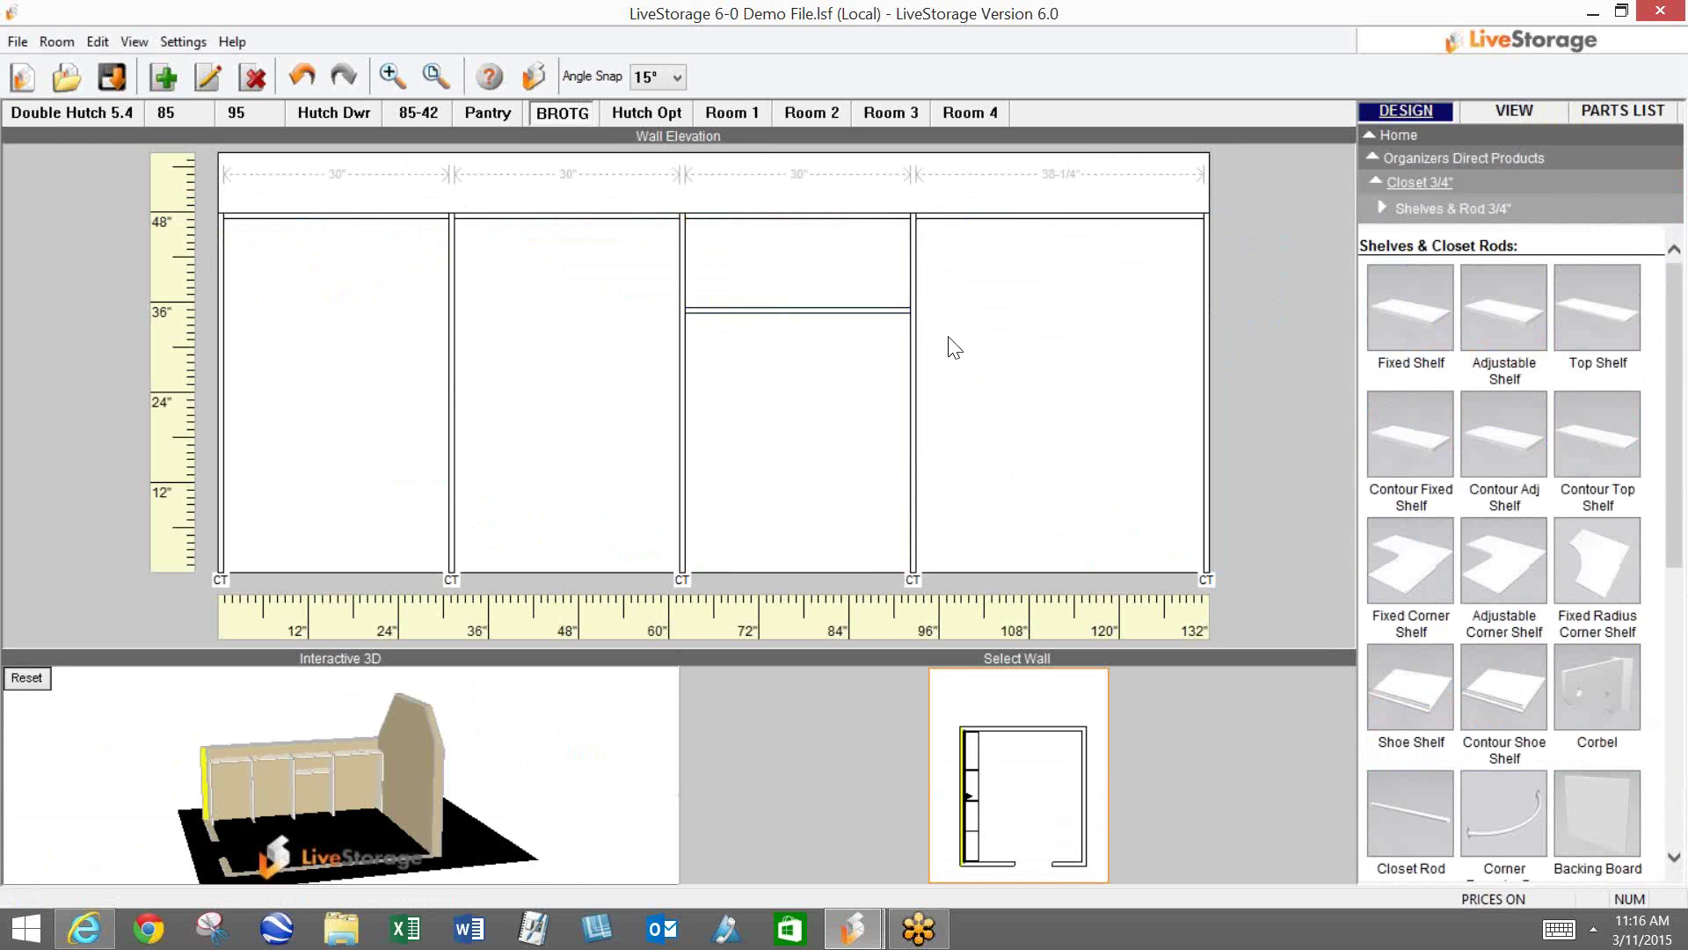
Step: Examine the BROTG uprights and fixed shelves in 3D from above and from the front
{"action": "left_click", "coordinate": [1503, 113]}
{"action": "left_click_drag", "start_coordinate": [1014, 358], "coordinate": [683, 429]}
{"action": "scroll", "coordinate": [684, 427], "scroll_direction": "up", "scroll_amount": 5}
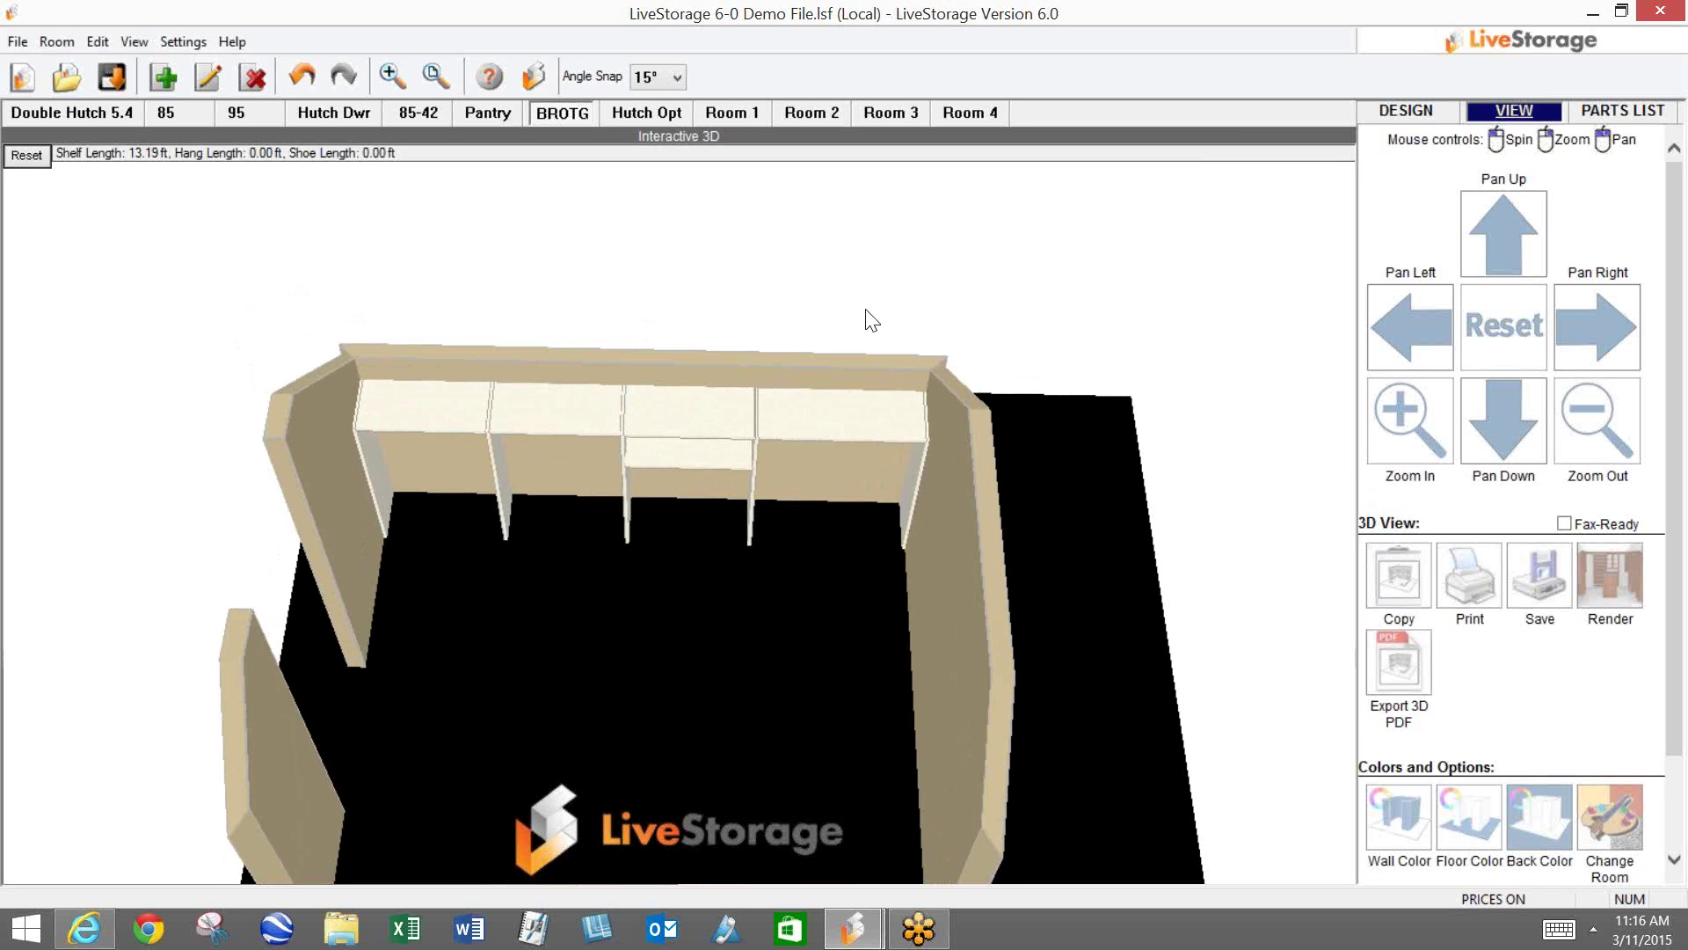
{"action": "mouse_move", "coordinate": [582, 475]}
{"action": "left_mouse_down"}
{"action": "mouse_move", "coordinate": [583, 431]}
{"action": "mouse_move", "coordinate": [567, 451]}
{"action": "left_mouse_up"}
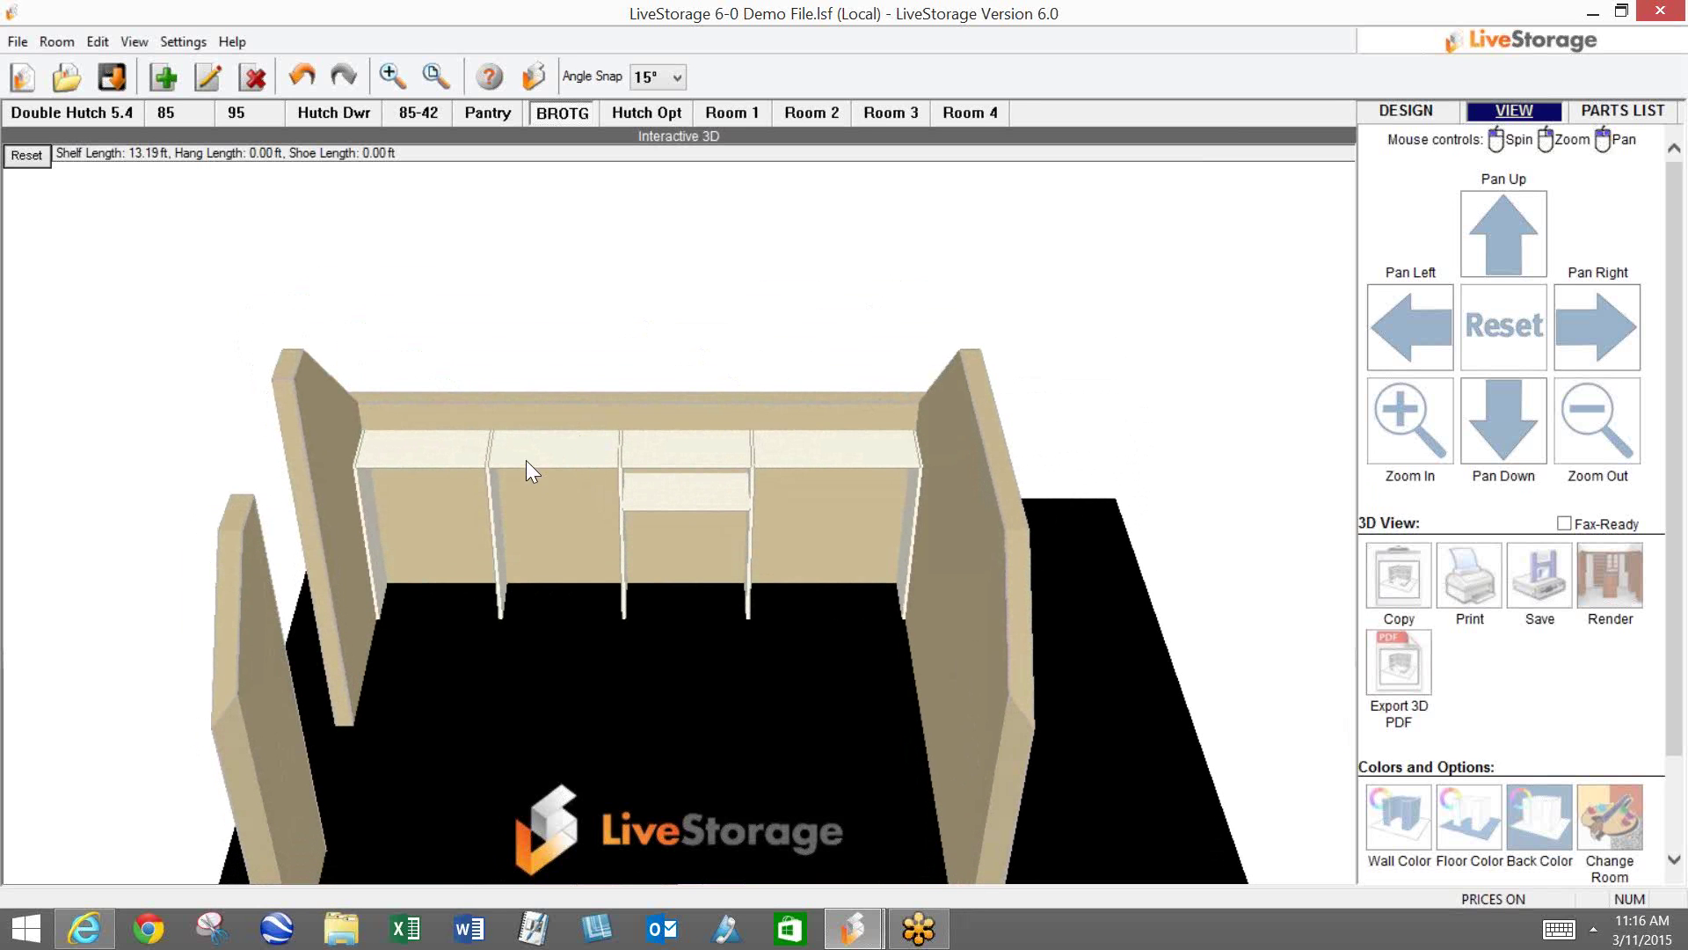
{"action": "left_click", "coordinate": [1407, 110]}
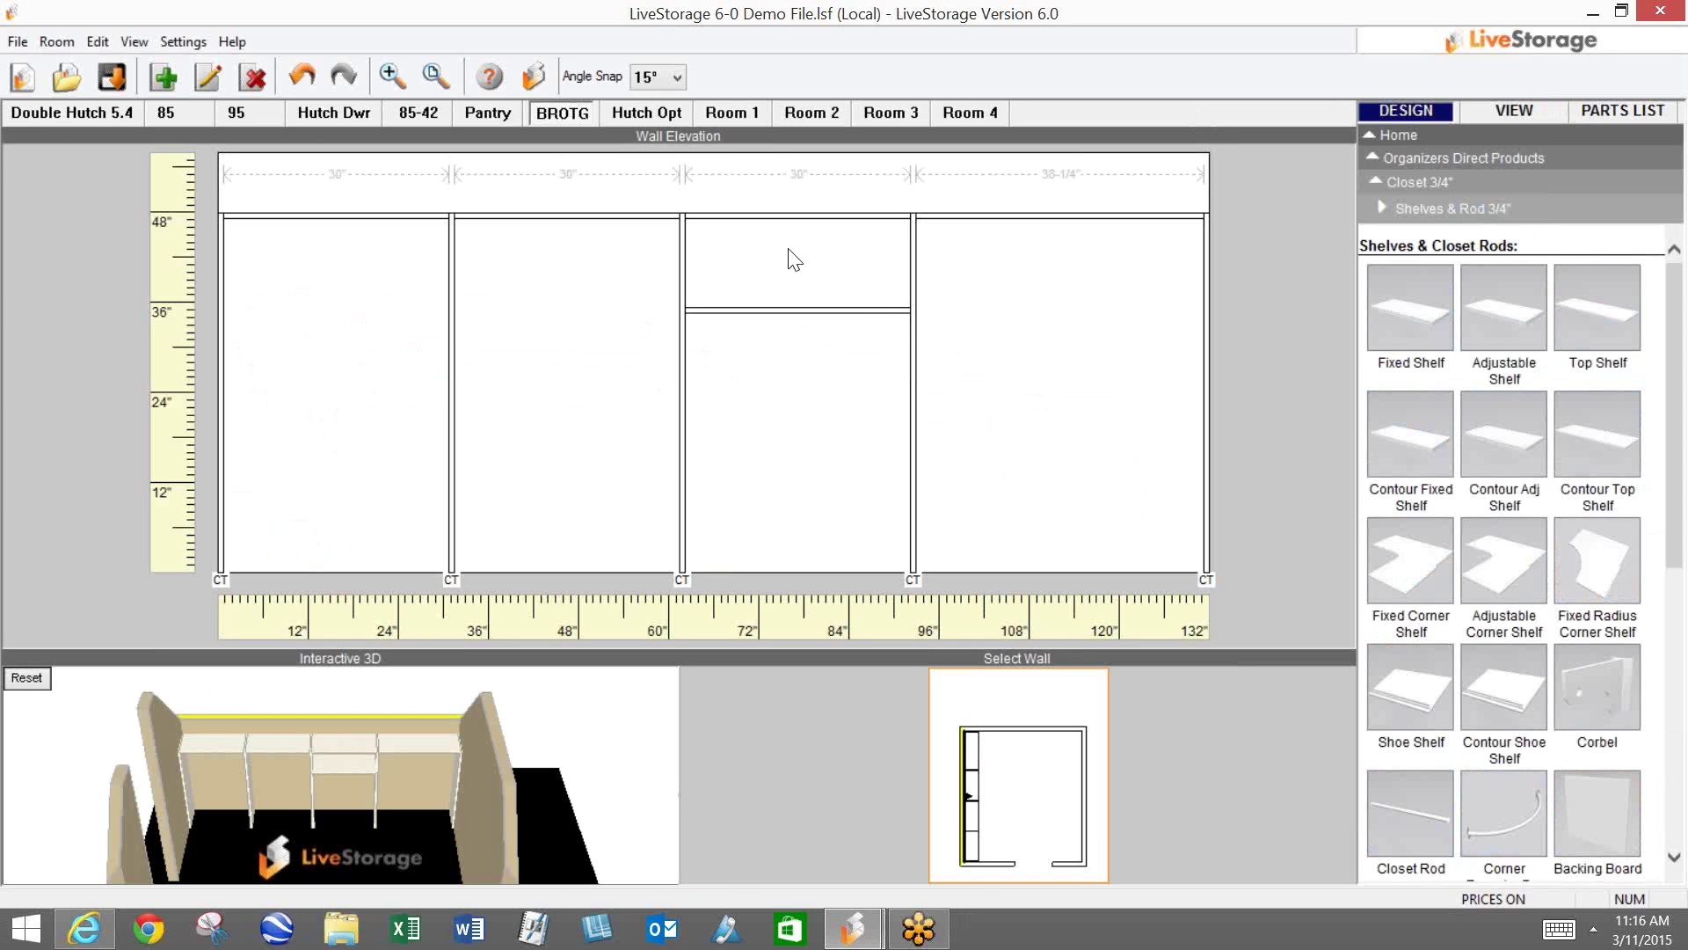
{"action": "left_click", "coordinate": [795, 309]}
Step: Open the Pantry room and examine its base cabinets, glass-door uppers and vertical dividers in 3D from several angles
{"action": "left_click", "coordinate": [499, 112]}
{"action": "left_click", "coordinate": [1514, 112]}
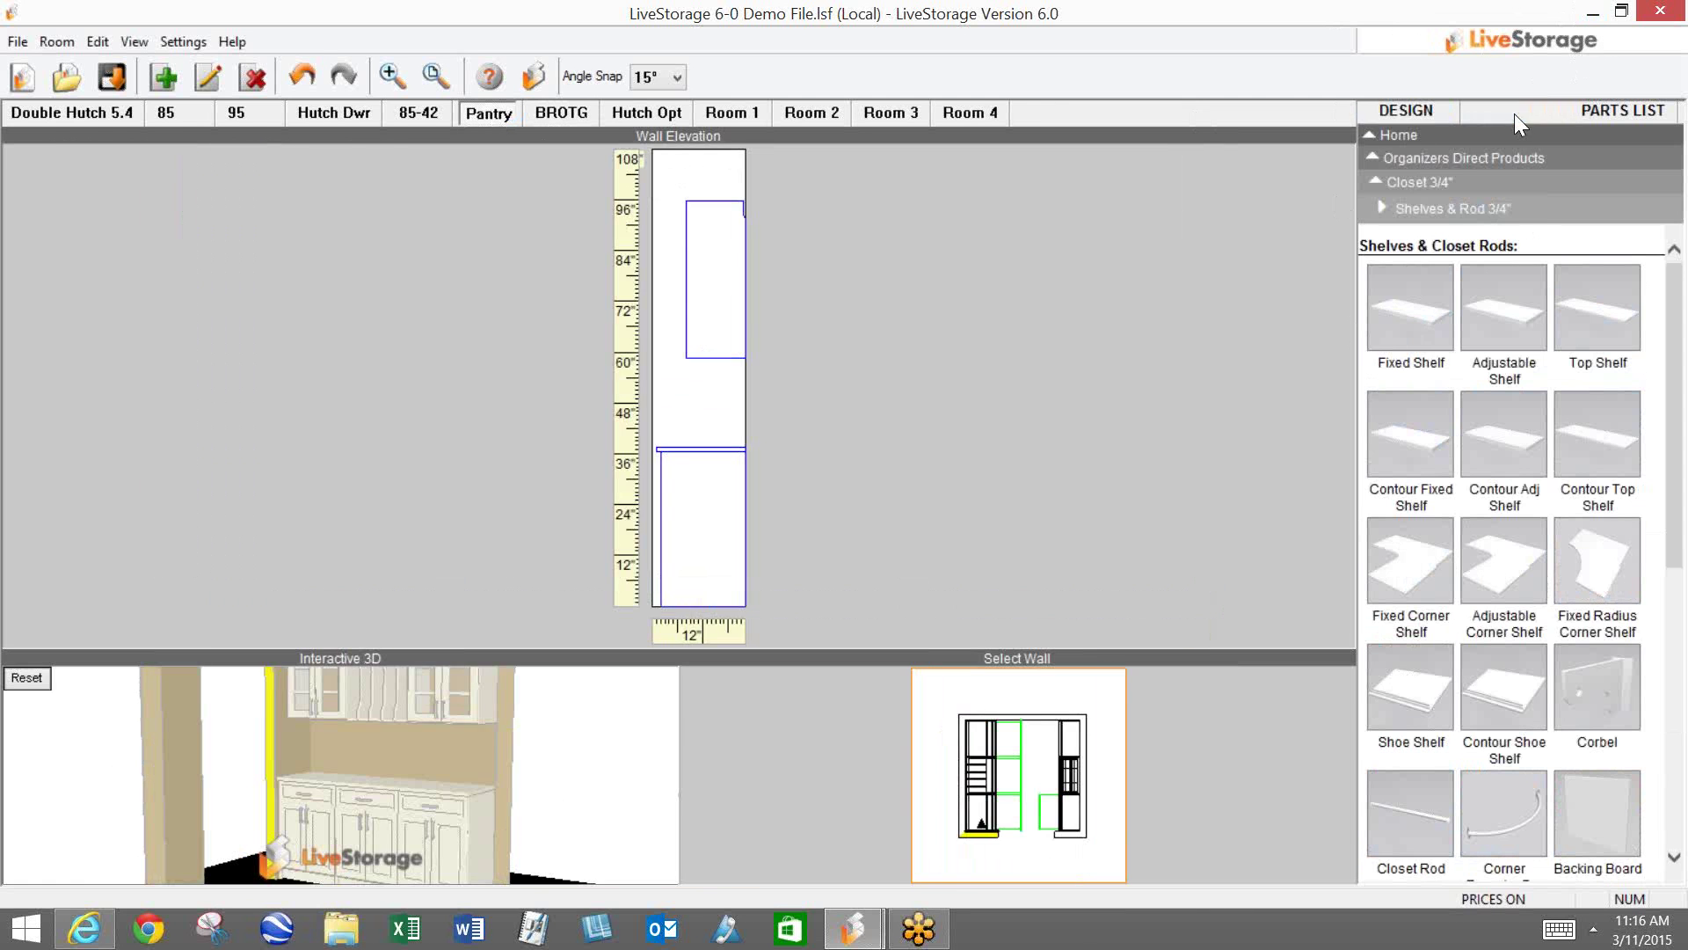
{"action": "left_click_drag", "start_coordinate": [858, 360], "coordinate": [816, 329]}
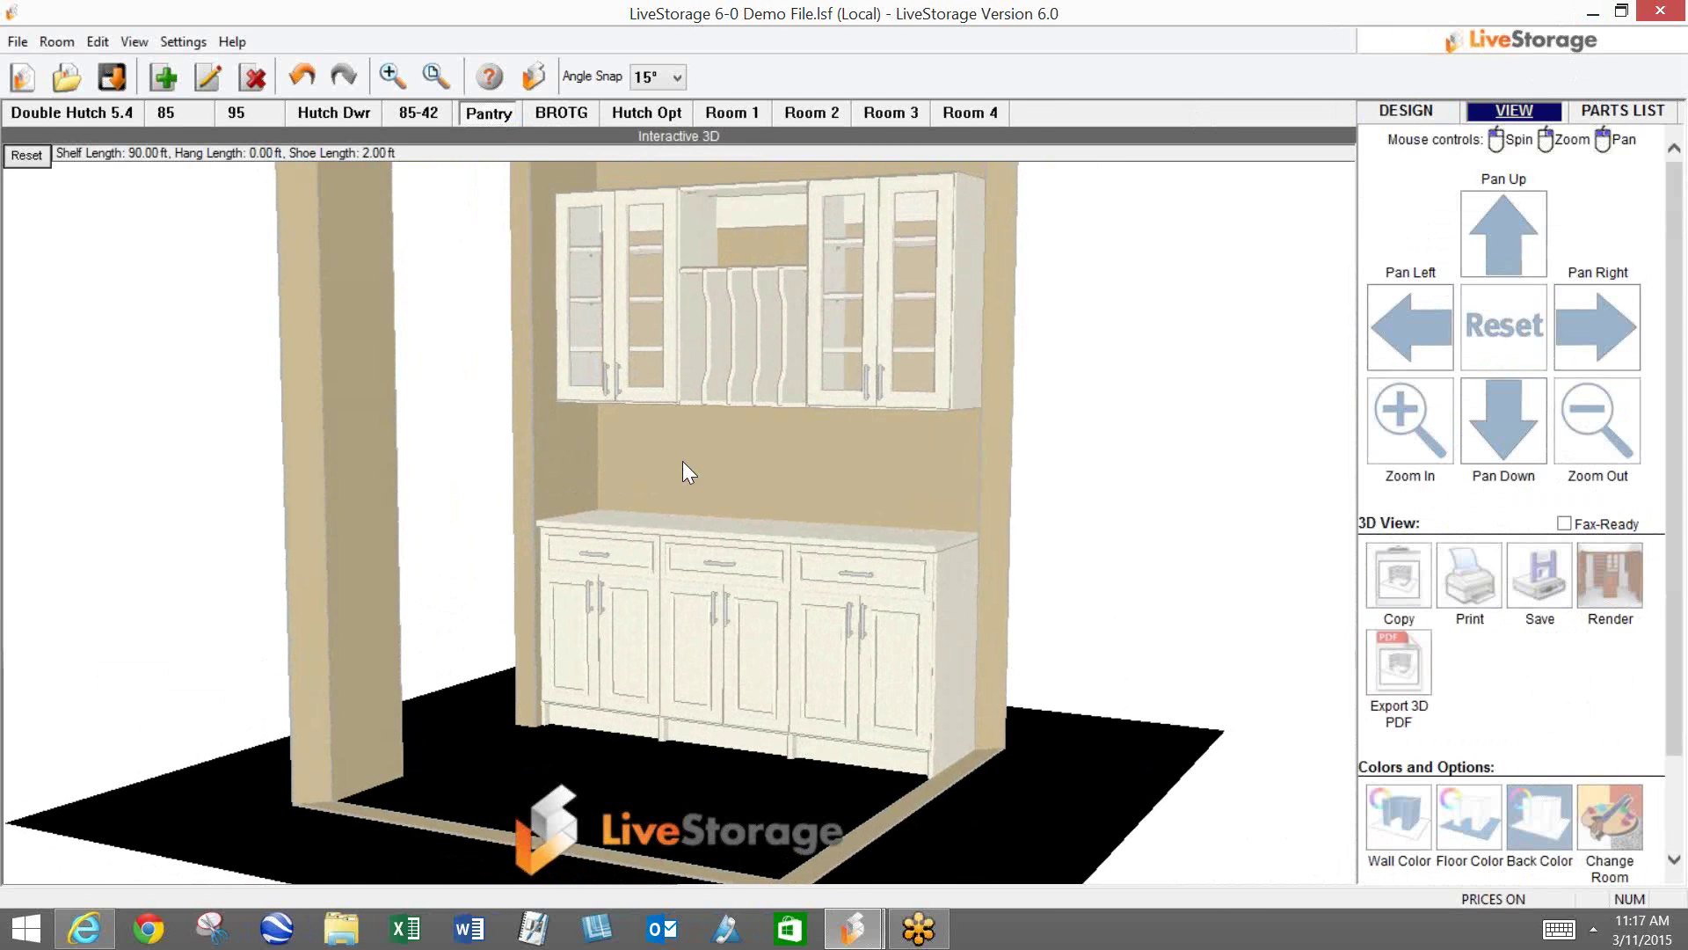
{"action": "left_click_drag", "start_coordinate": [768, 431], "coordinate": [805, 402]}
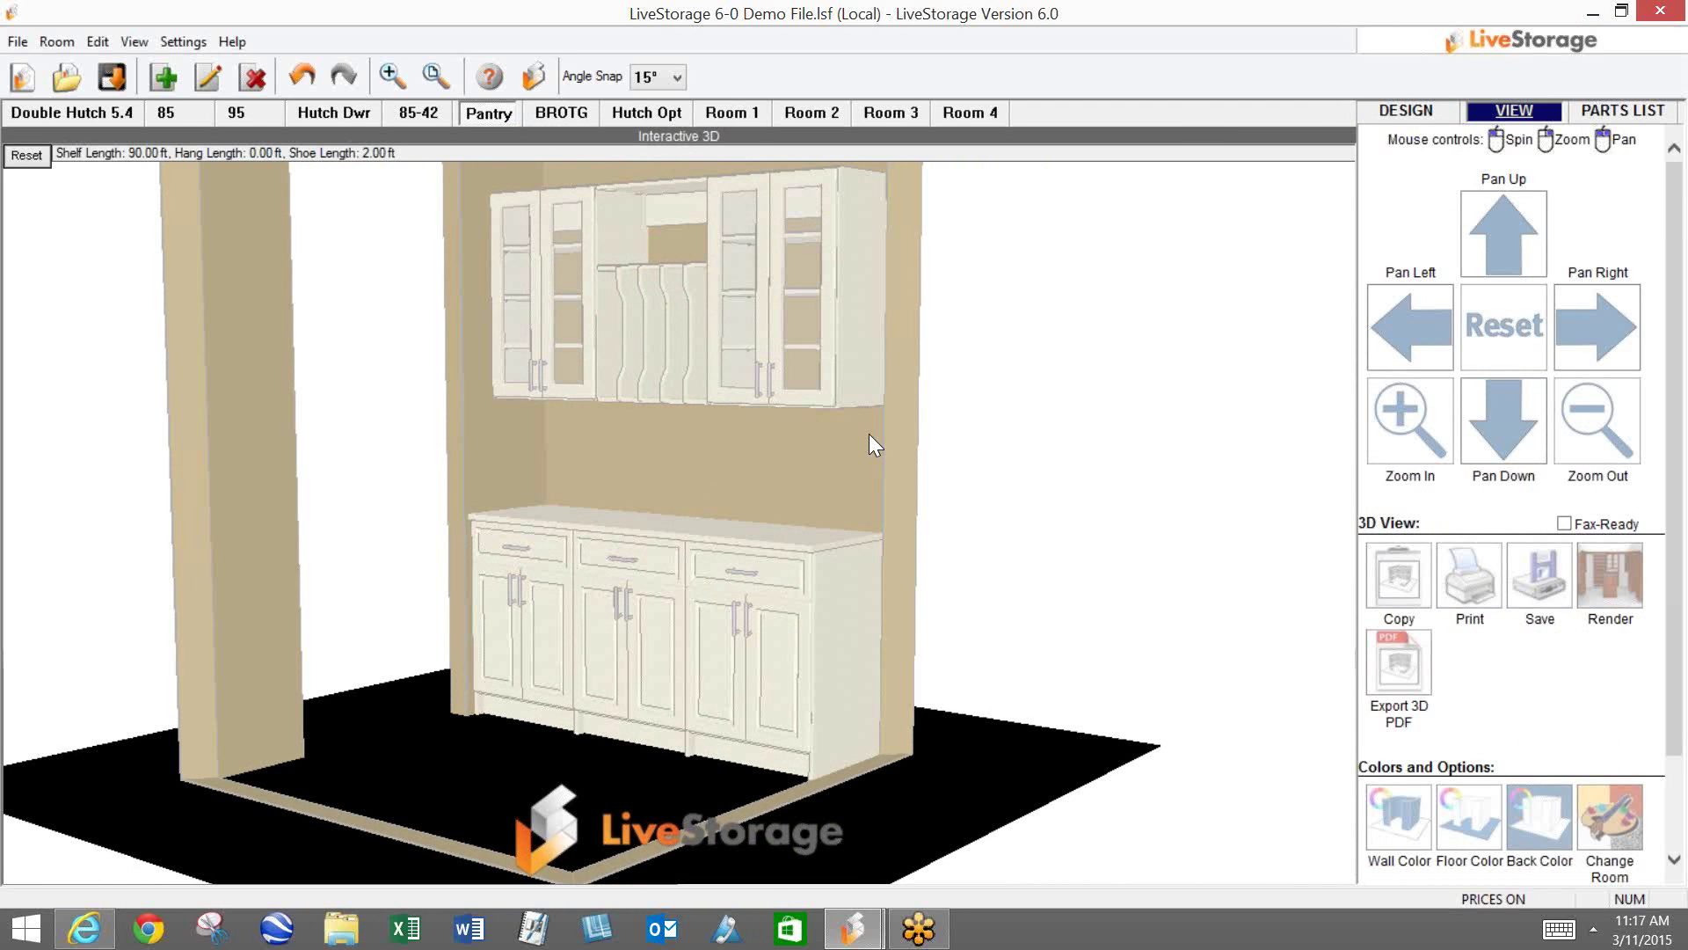
{"action": "left_click_drag", "start_coordinate": [862, 438], "coordinate": [777, 179]}
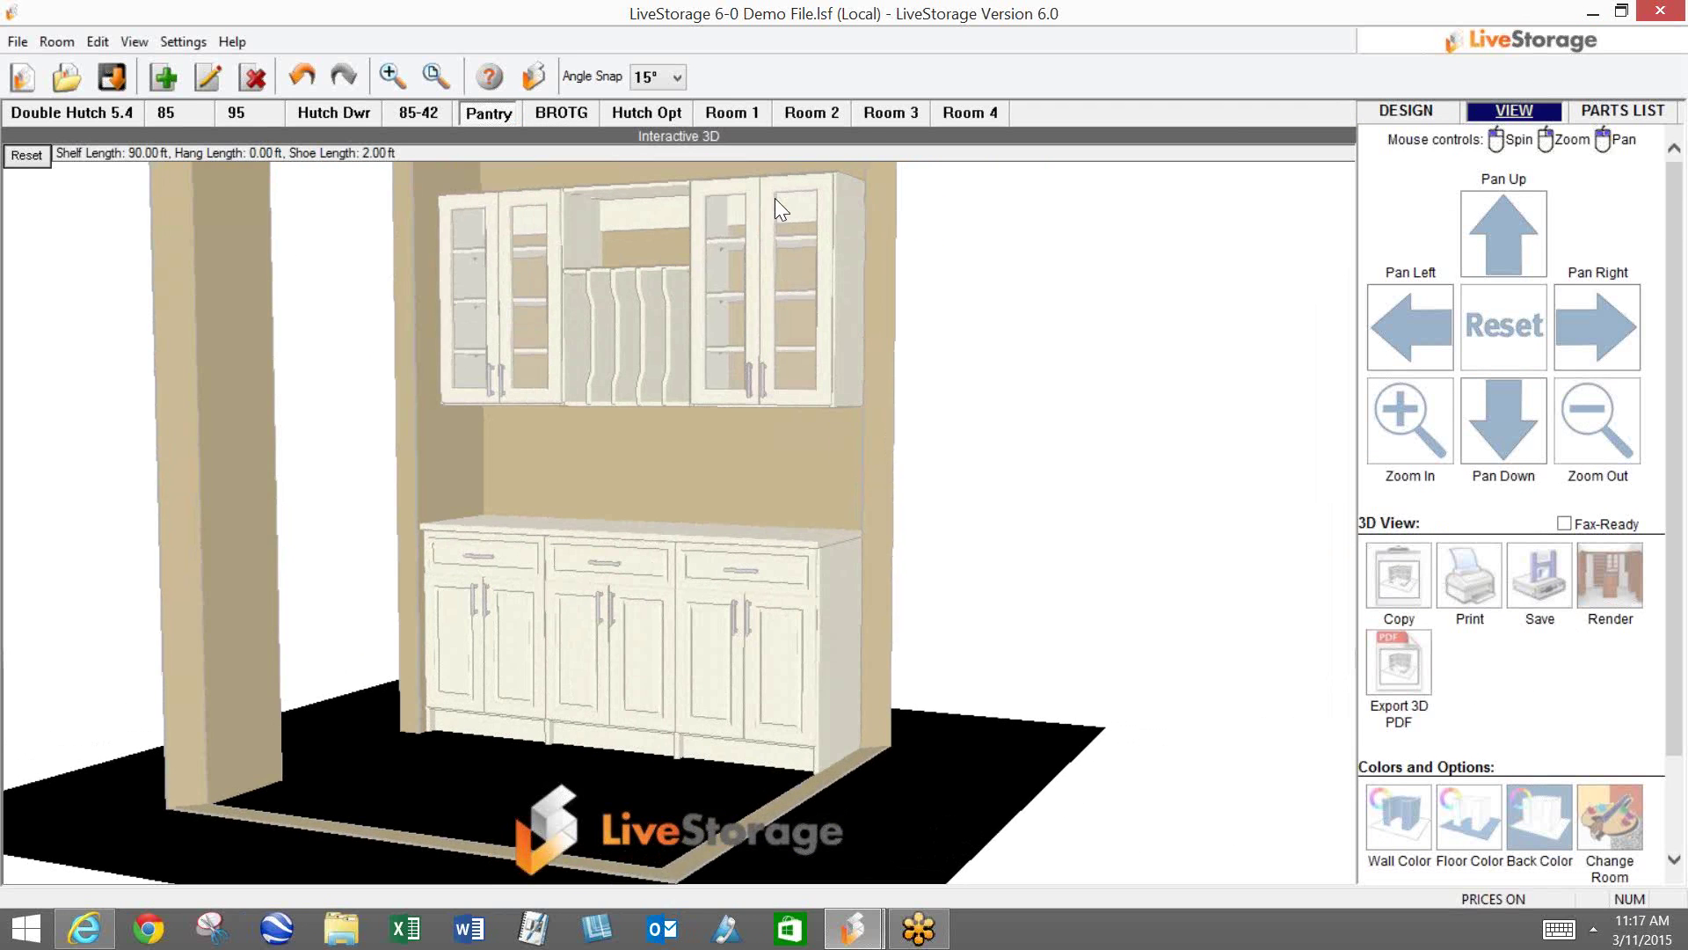
{"action": "left_click_drag", "start_coordinate": [779, 421], "coordinate": [811, 621]}
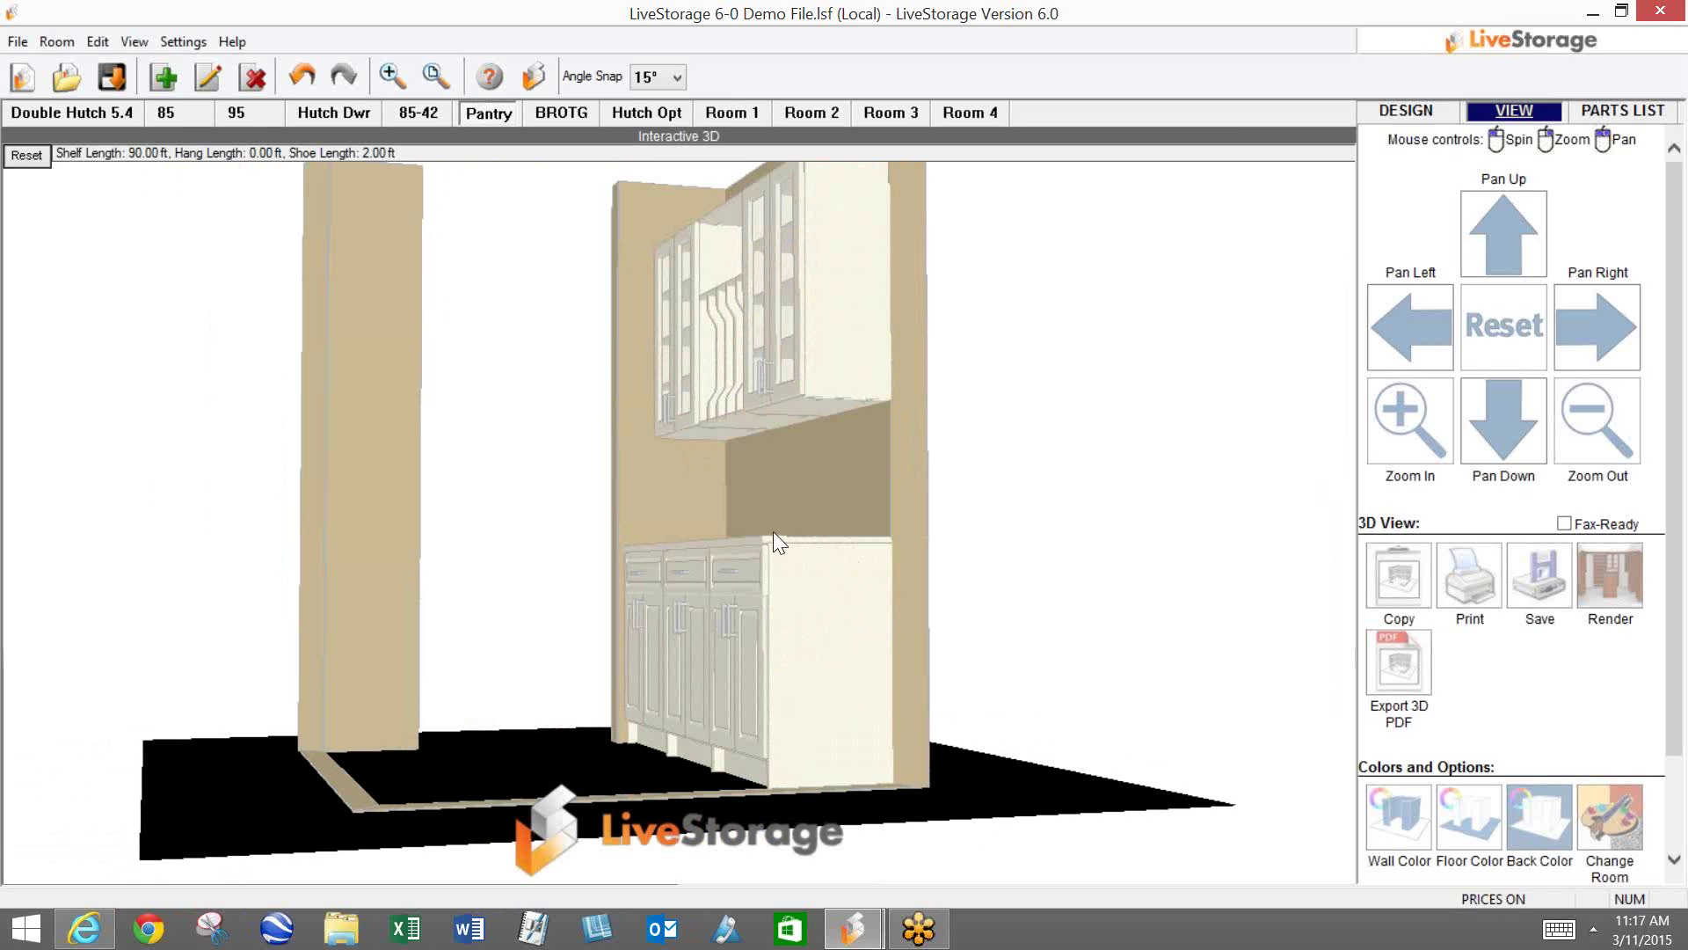
{"action": "left_click_drag", "start_coordinate": [777, 546], "coordinate": [661, 569]}
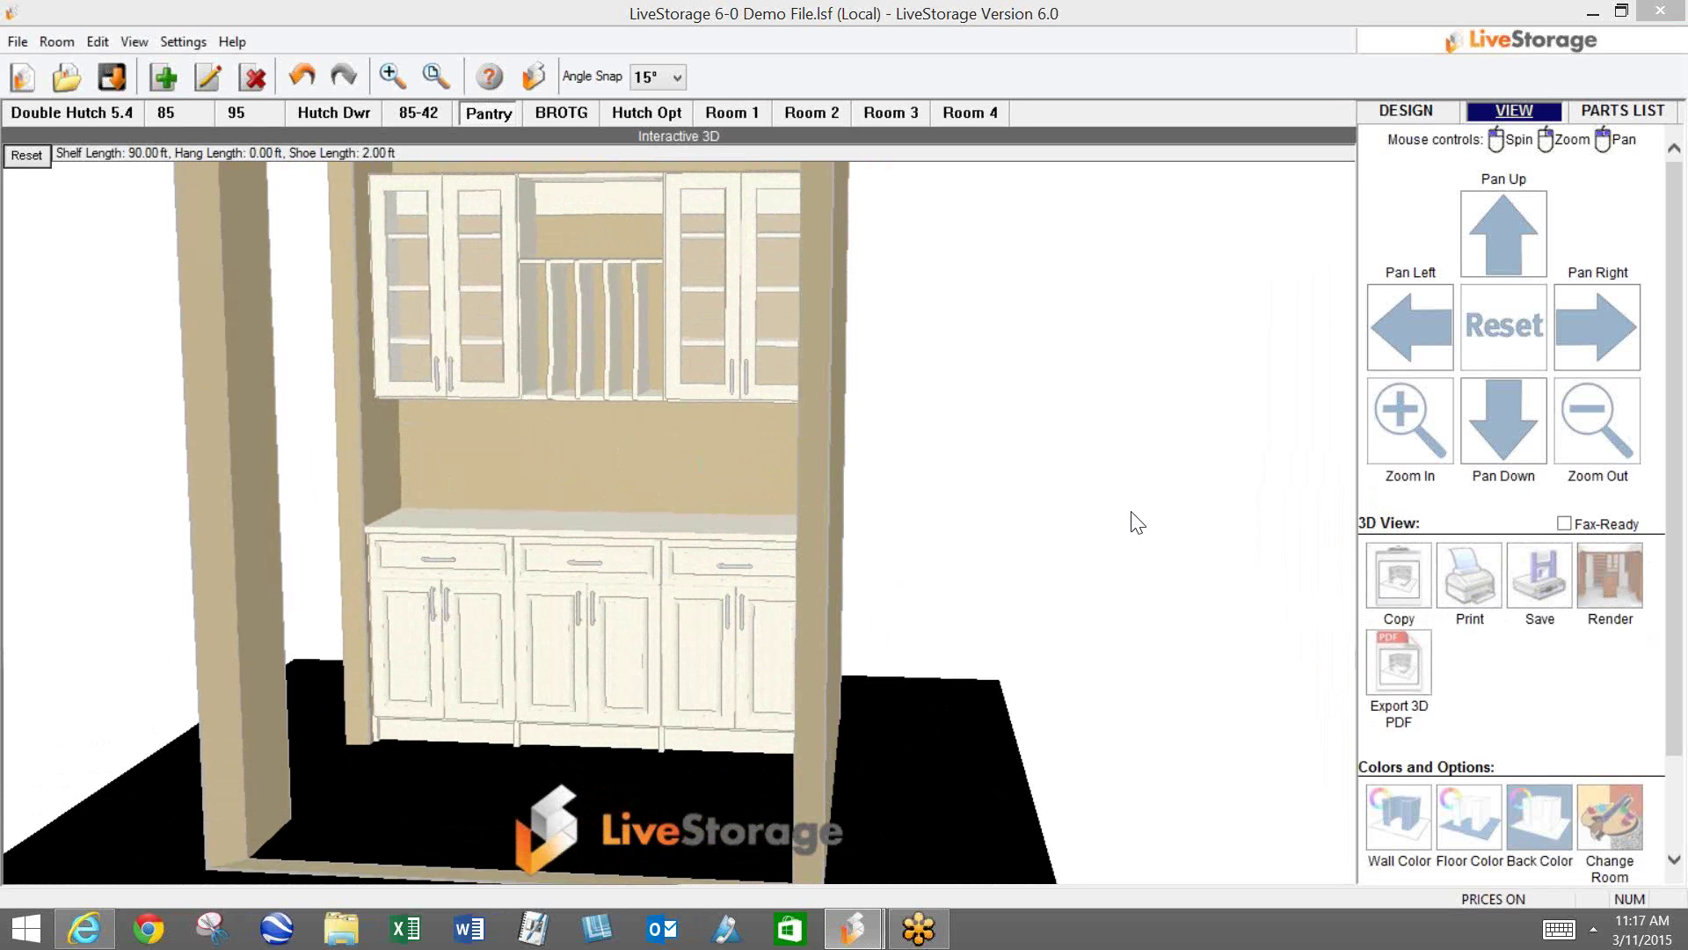
Step: Change the Pantry room's Organizers Direct base notch option to Notch and inspect the cabinets in 3D
{"action": "left_click", "coordinate": [1587, 802]}
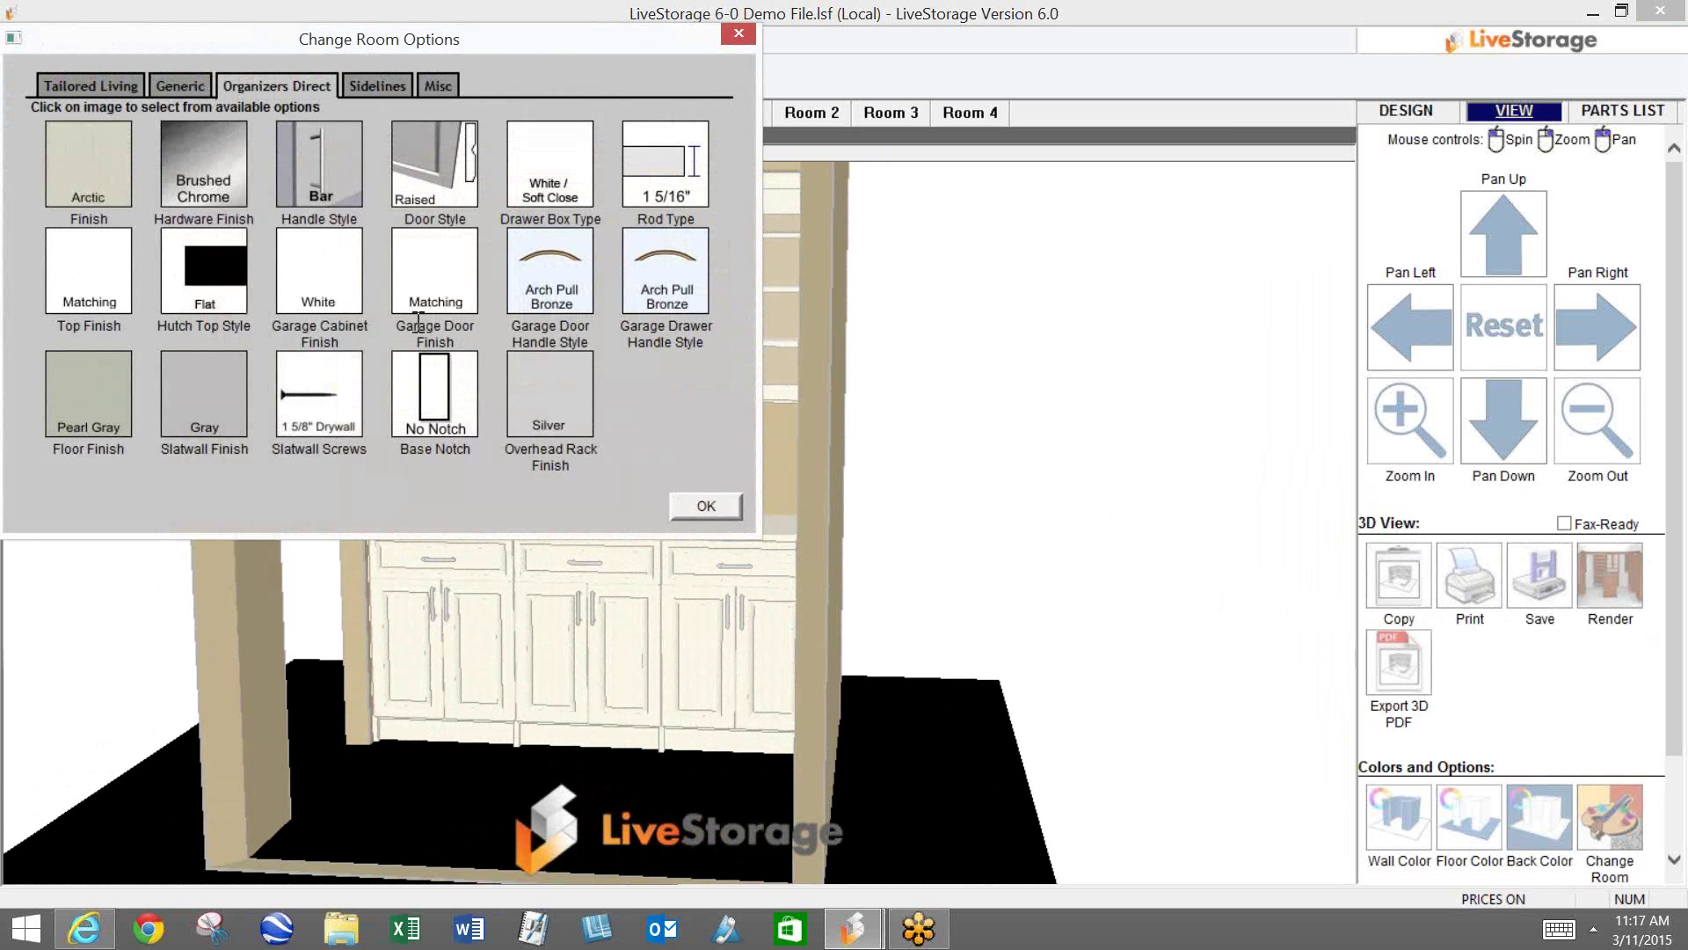
{"action": "left_click", "coordinate": [464, 431]}
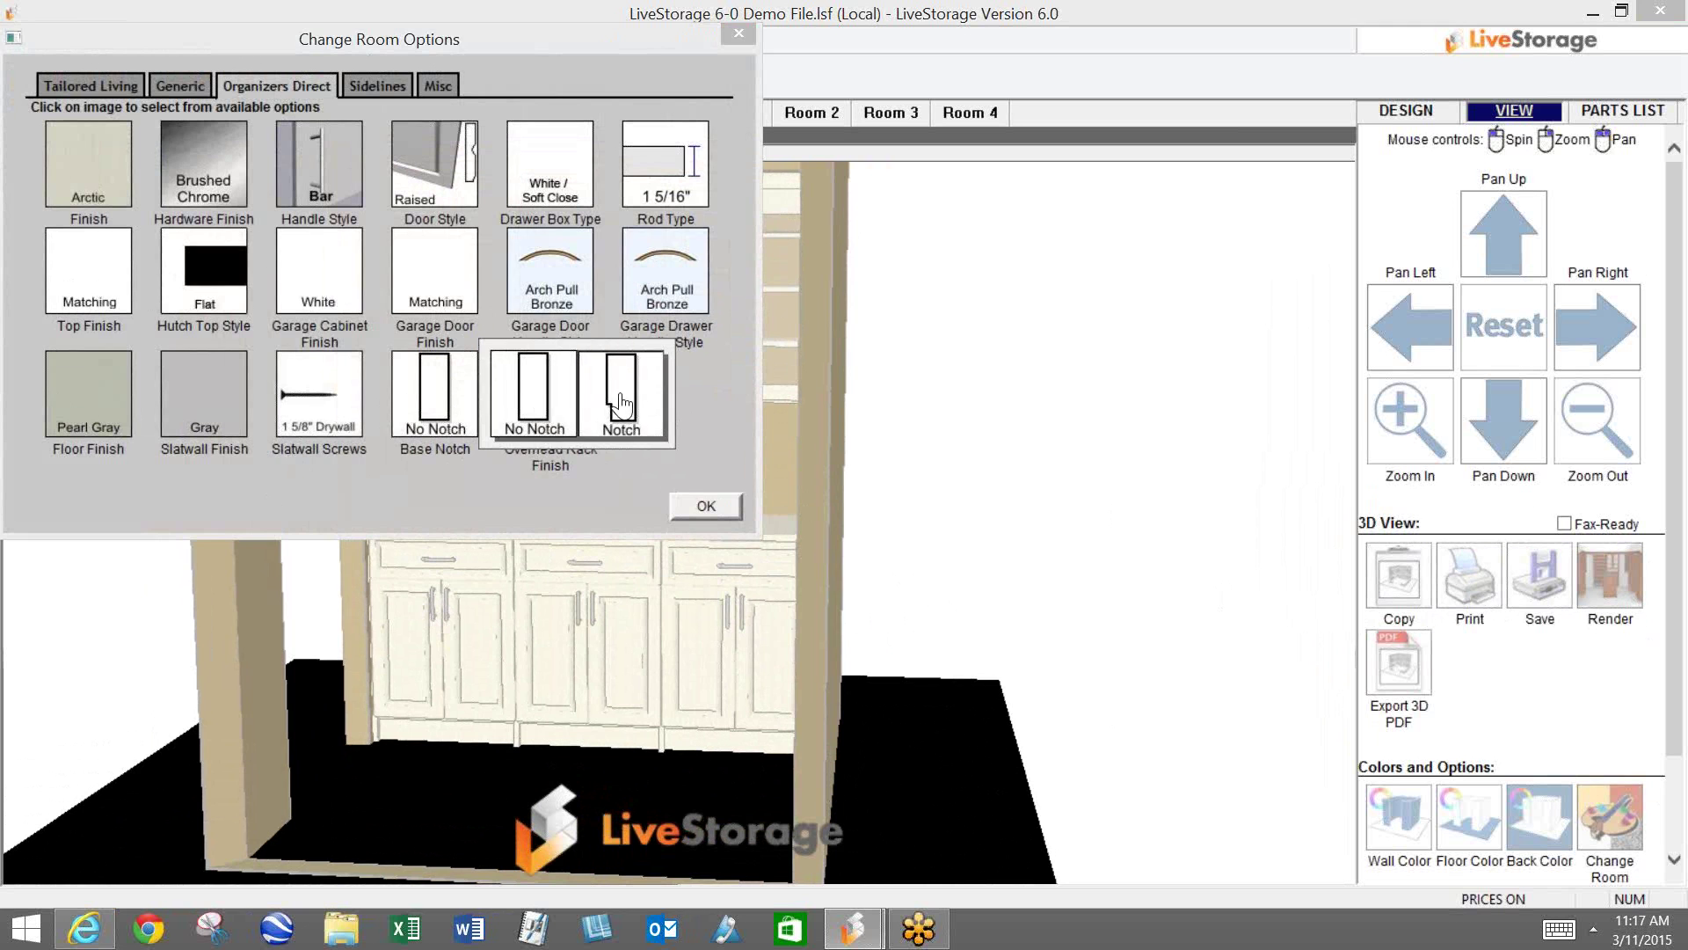
{"action": "left_click", "coordinate": [620, 405]}
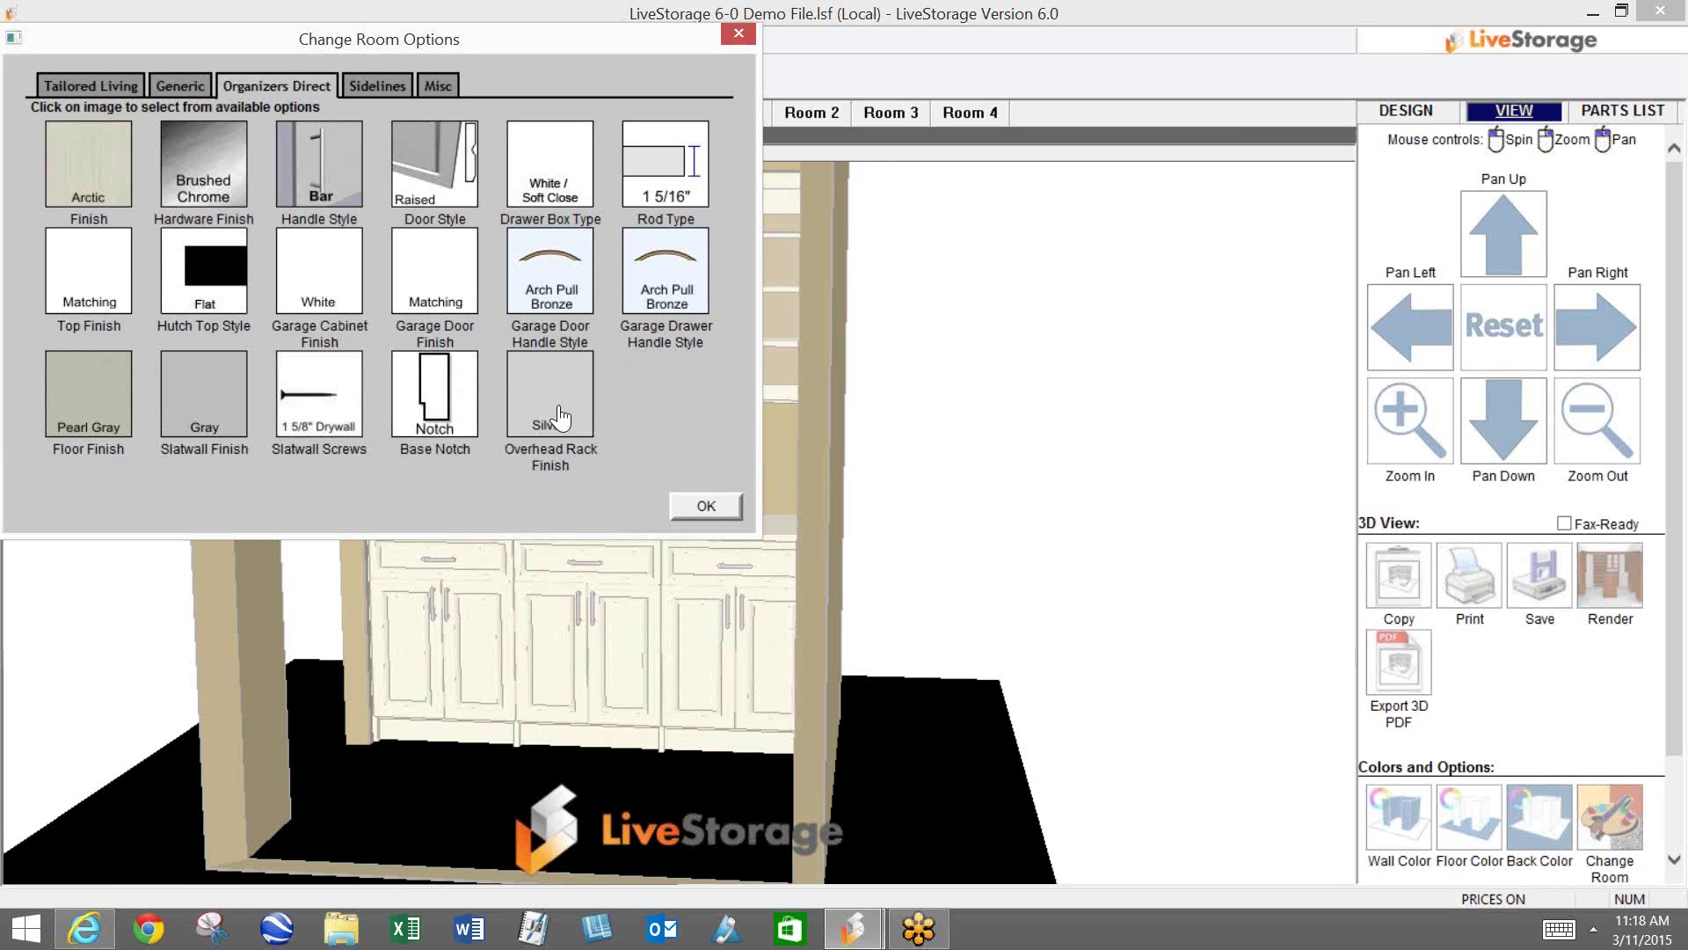
{"action": "left_click", "coordinate": [707, 507]}
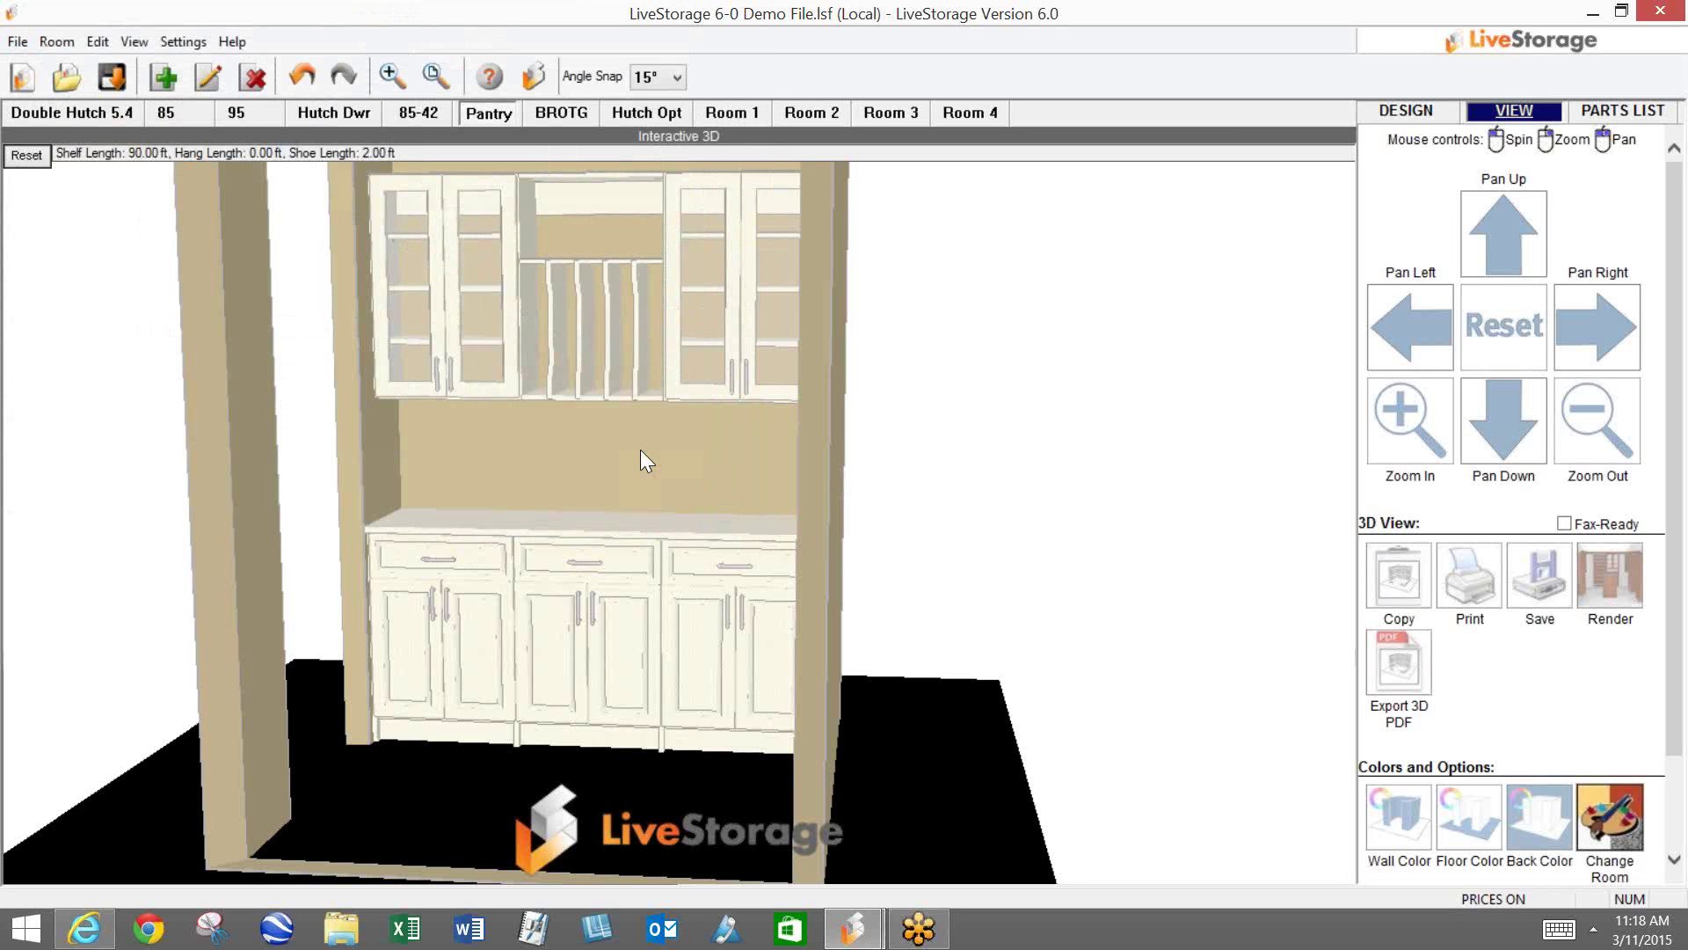
{"action": "left_click_drag", "start_coordinate": [568, 466], "coordinate": [499, 466]}
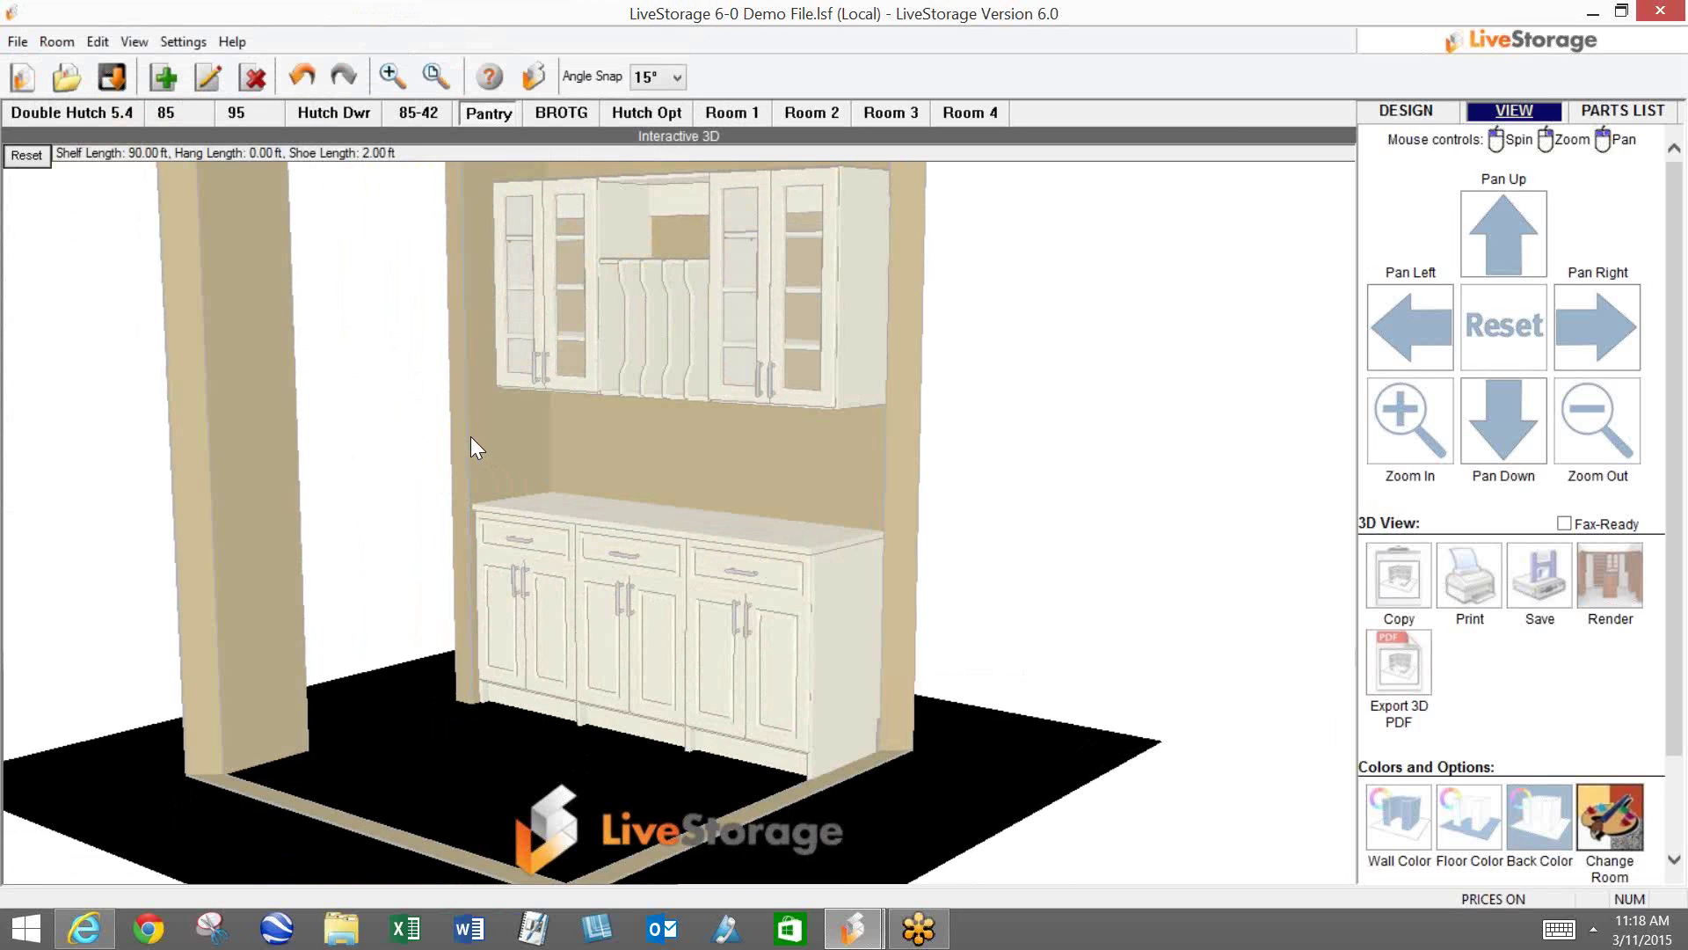
{"action": "left_click_drag", "start_coordinate": [580, 455], "coordinate": [678, 467]}
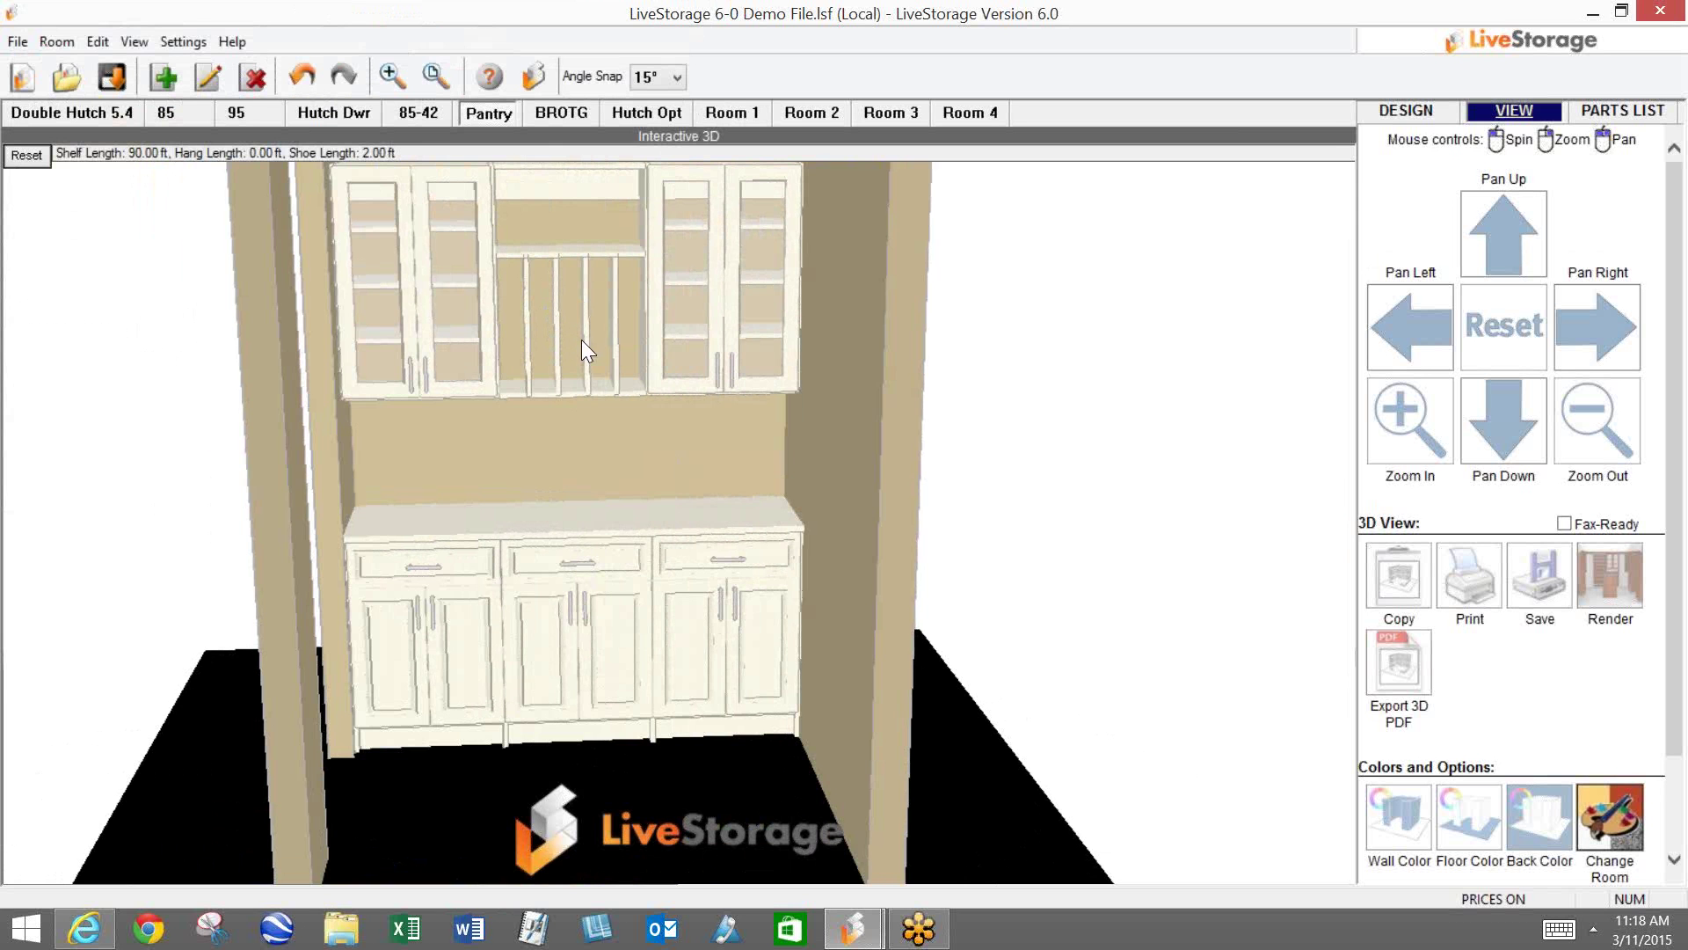
Step: Delete the vertical pantry dividers from the upper centre section of the Pantry's cabinet wall
{"action": "left_click", "coordinate": [1411, 110]}
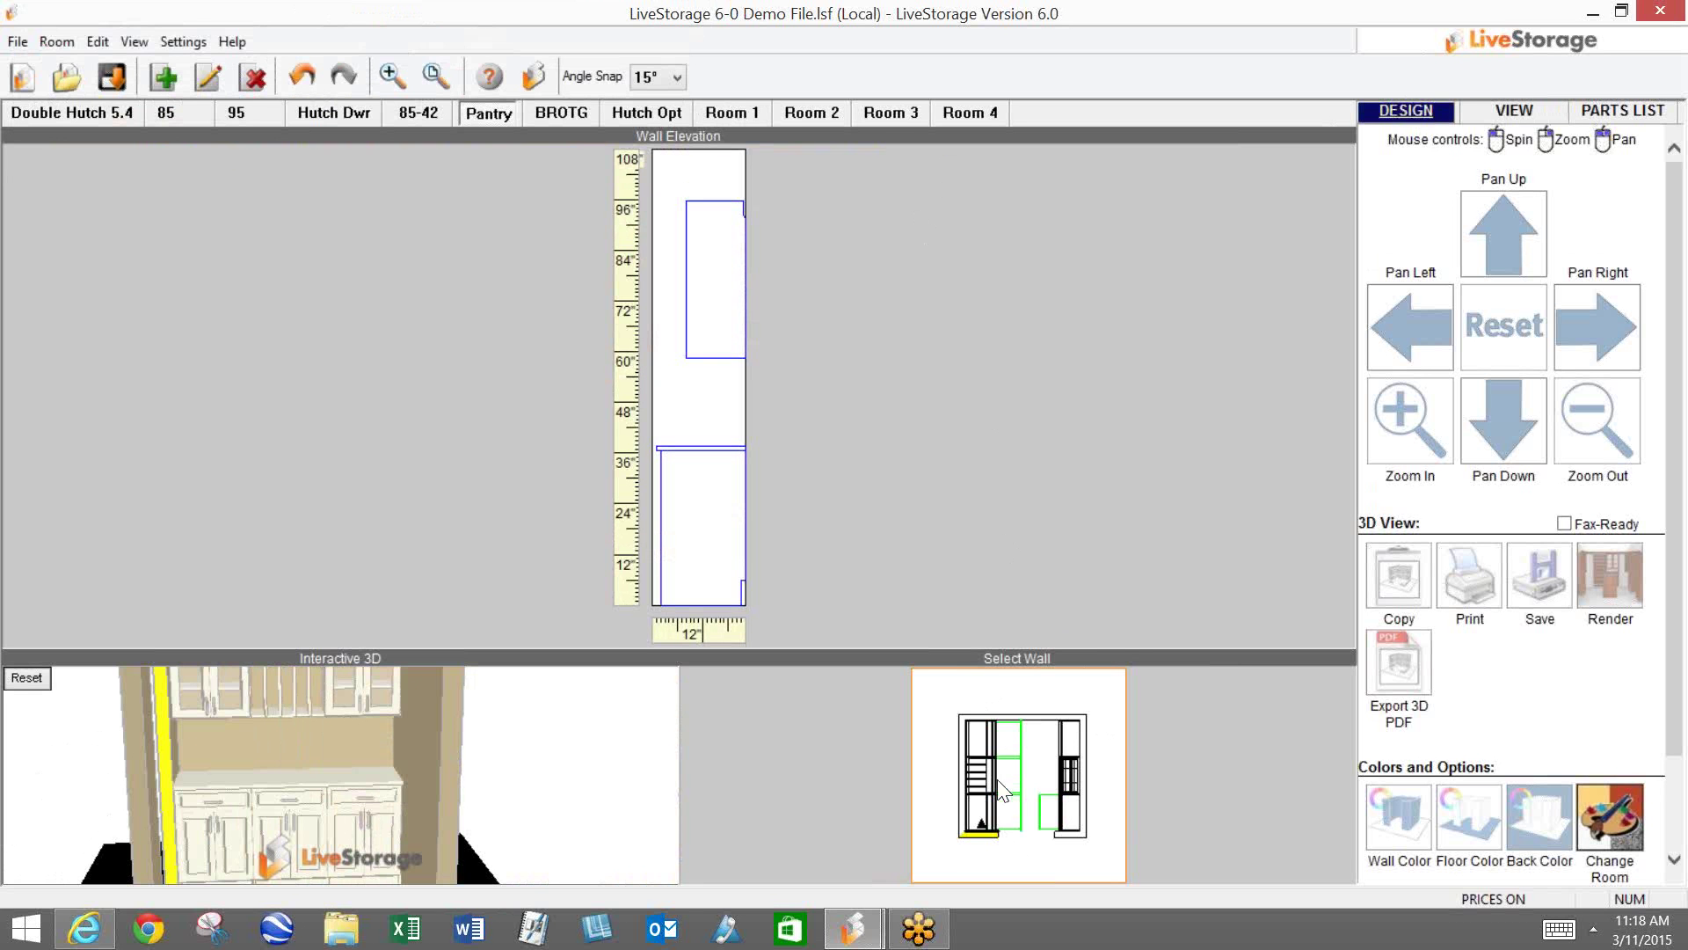
{"action": "left_click", "coordinate": [982, 785]}
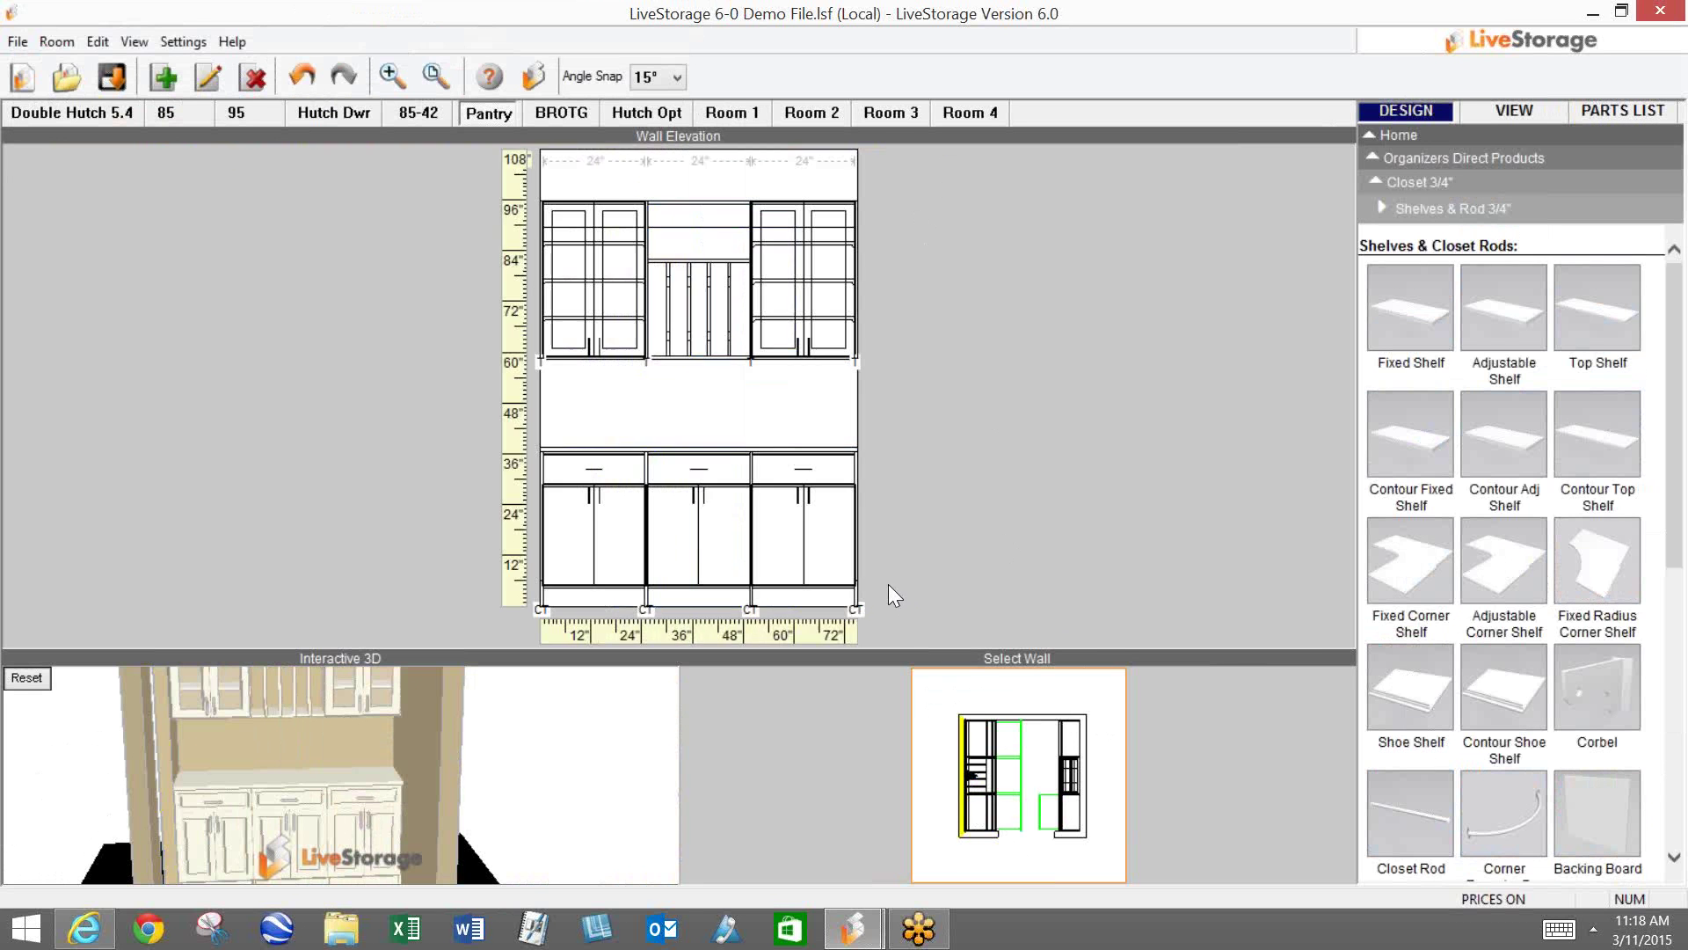
{"action": "left_click", "coordinate": [731, 301]}
{"action": "key", "text": "Delete"}
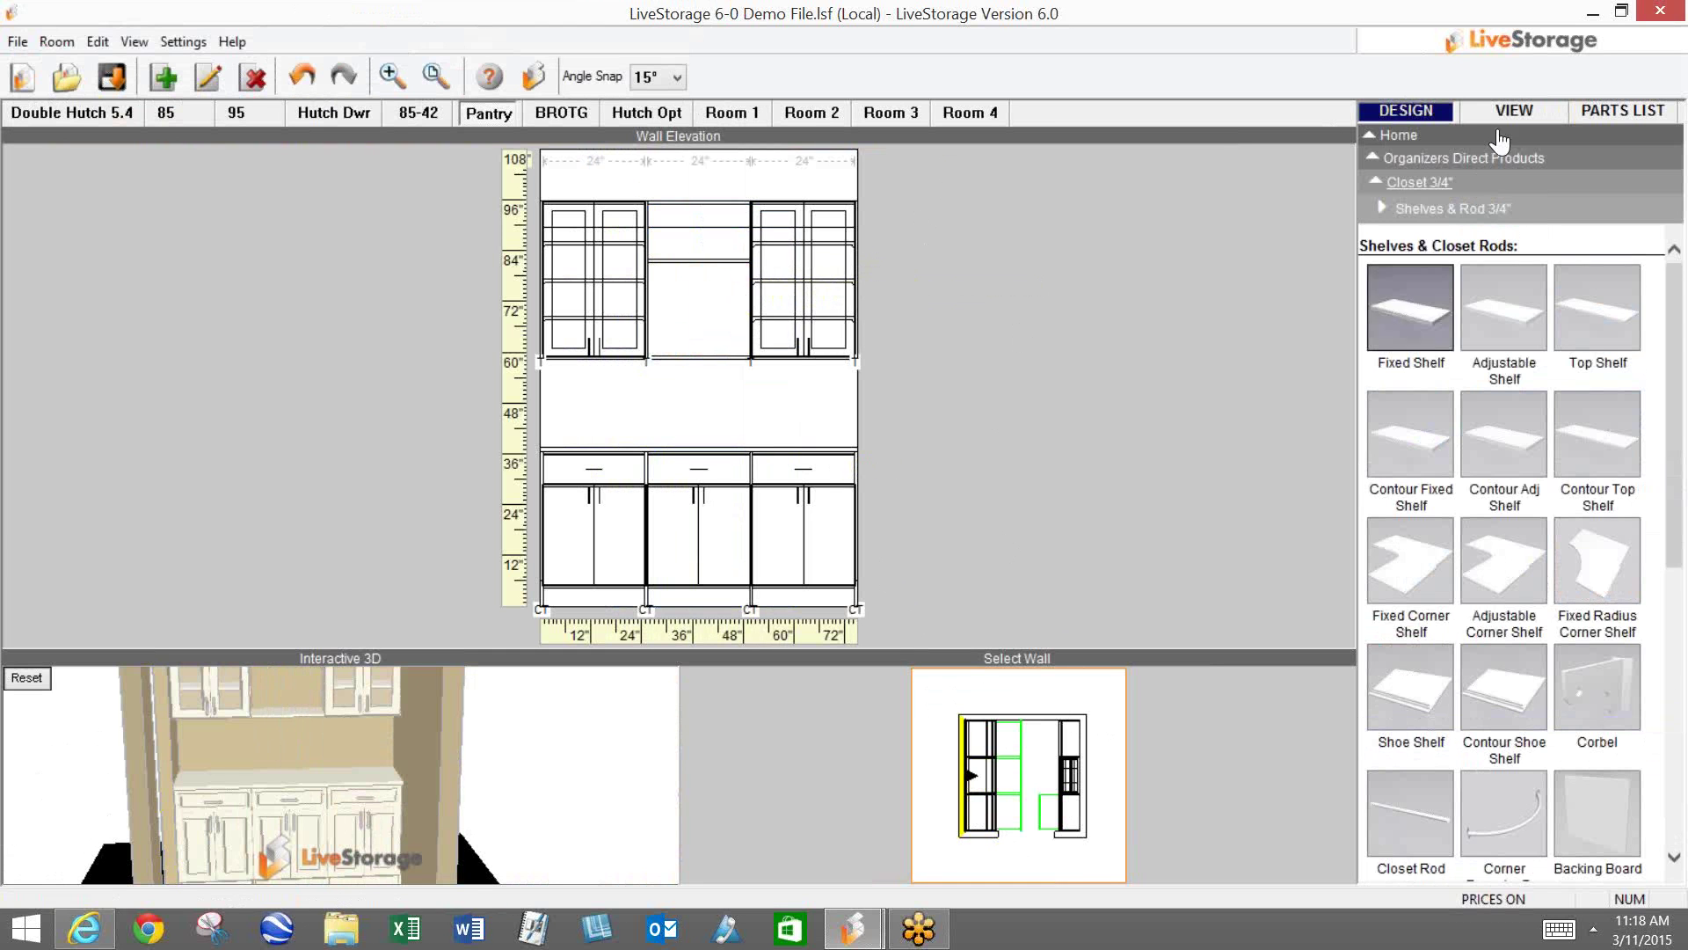
Step: Place a set of vertical pantry dividers with a count of 3 in the upper centre section
{"action": "left_click", "coordinate": [1413, 185]}
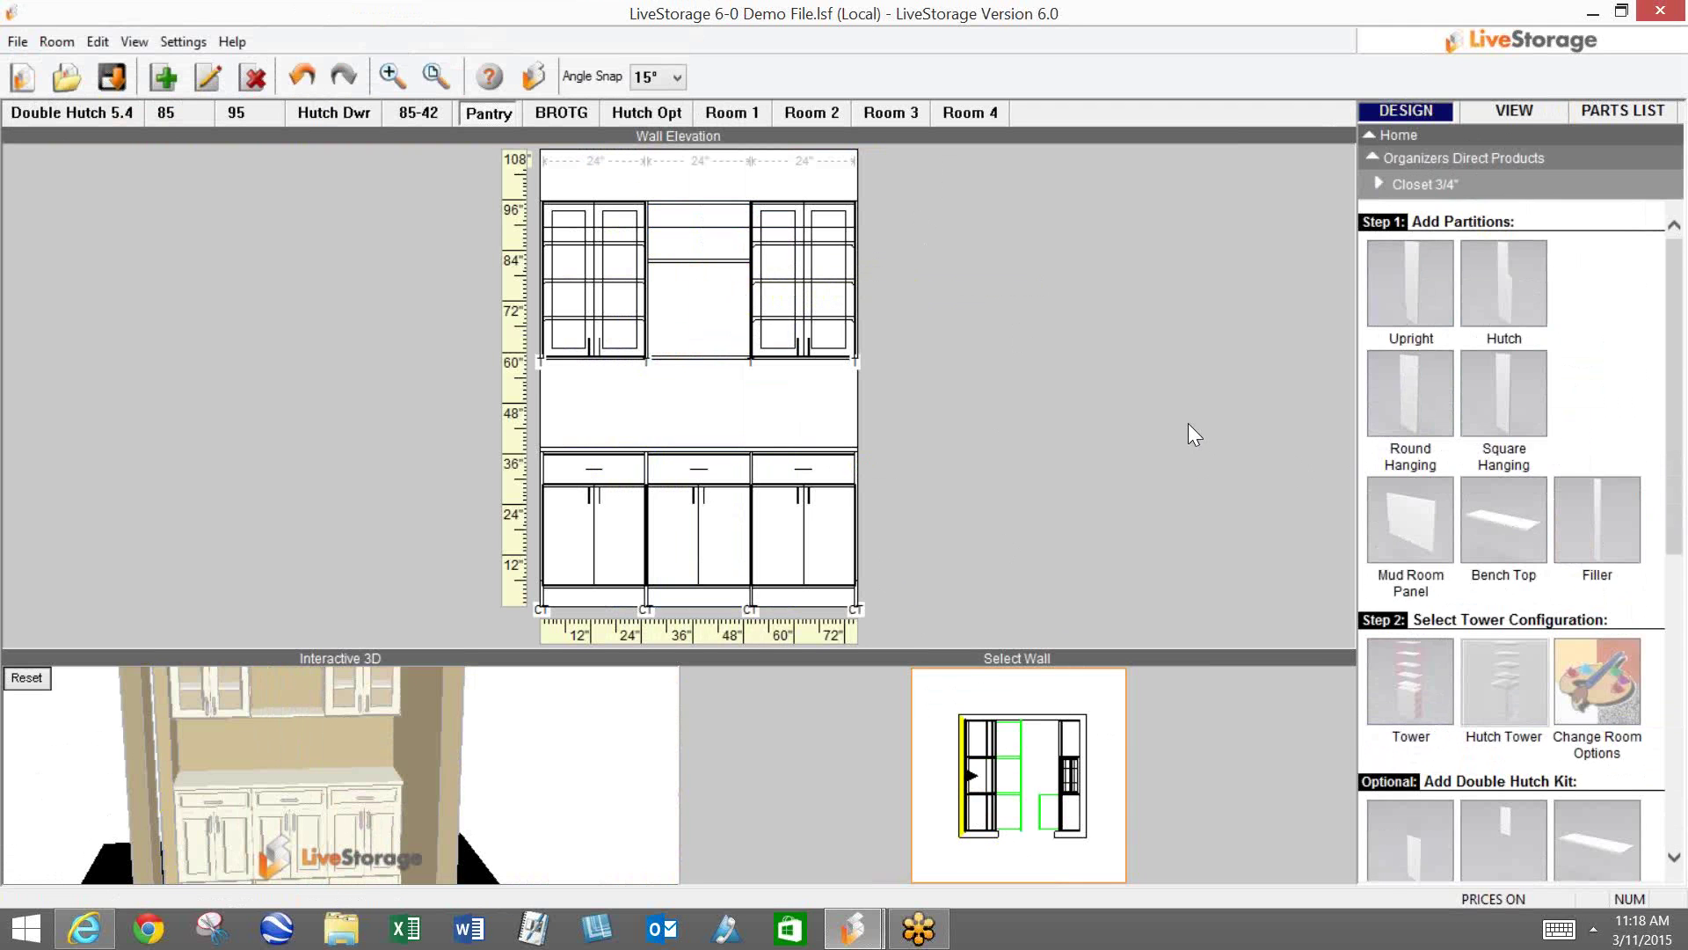
{"action": "scroll", "coordinate": [1586, 334], "scroll_direction": "down", "scroll_amount": 5}
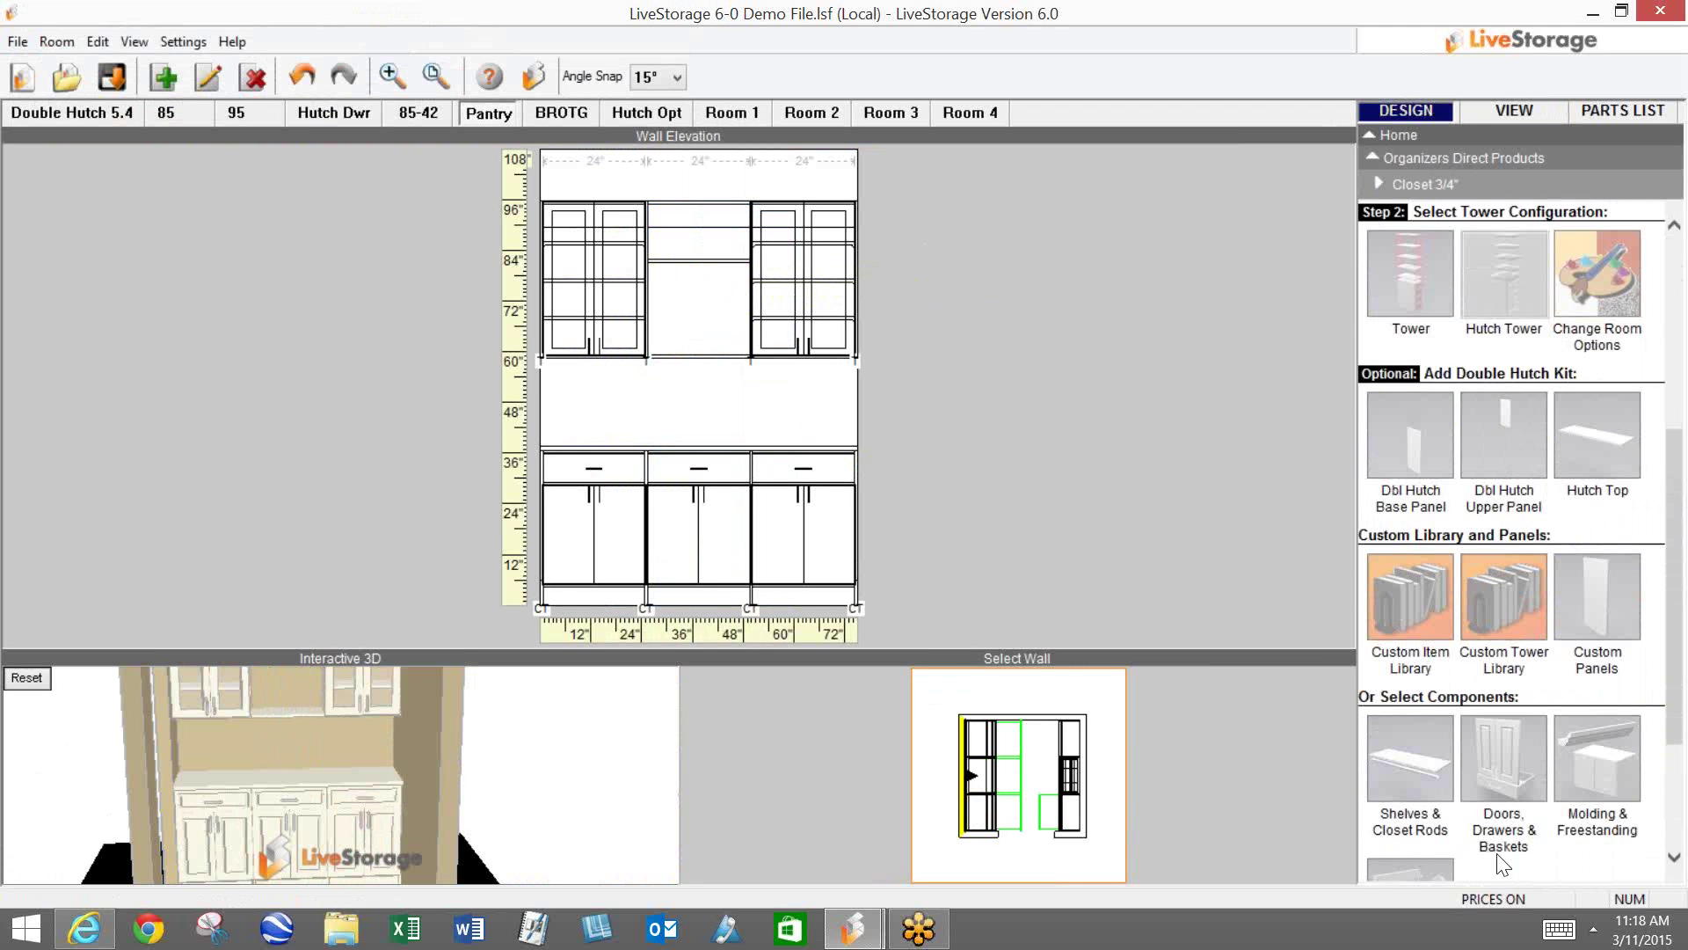
{"action": "left_click", "coordinate": [1495, 737]}
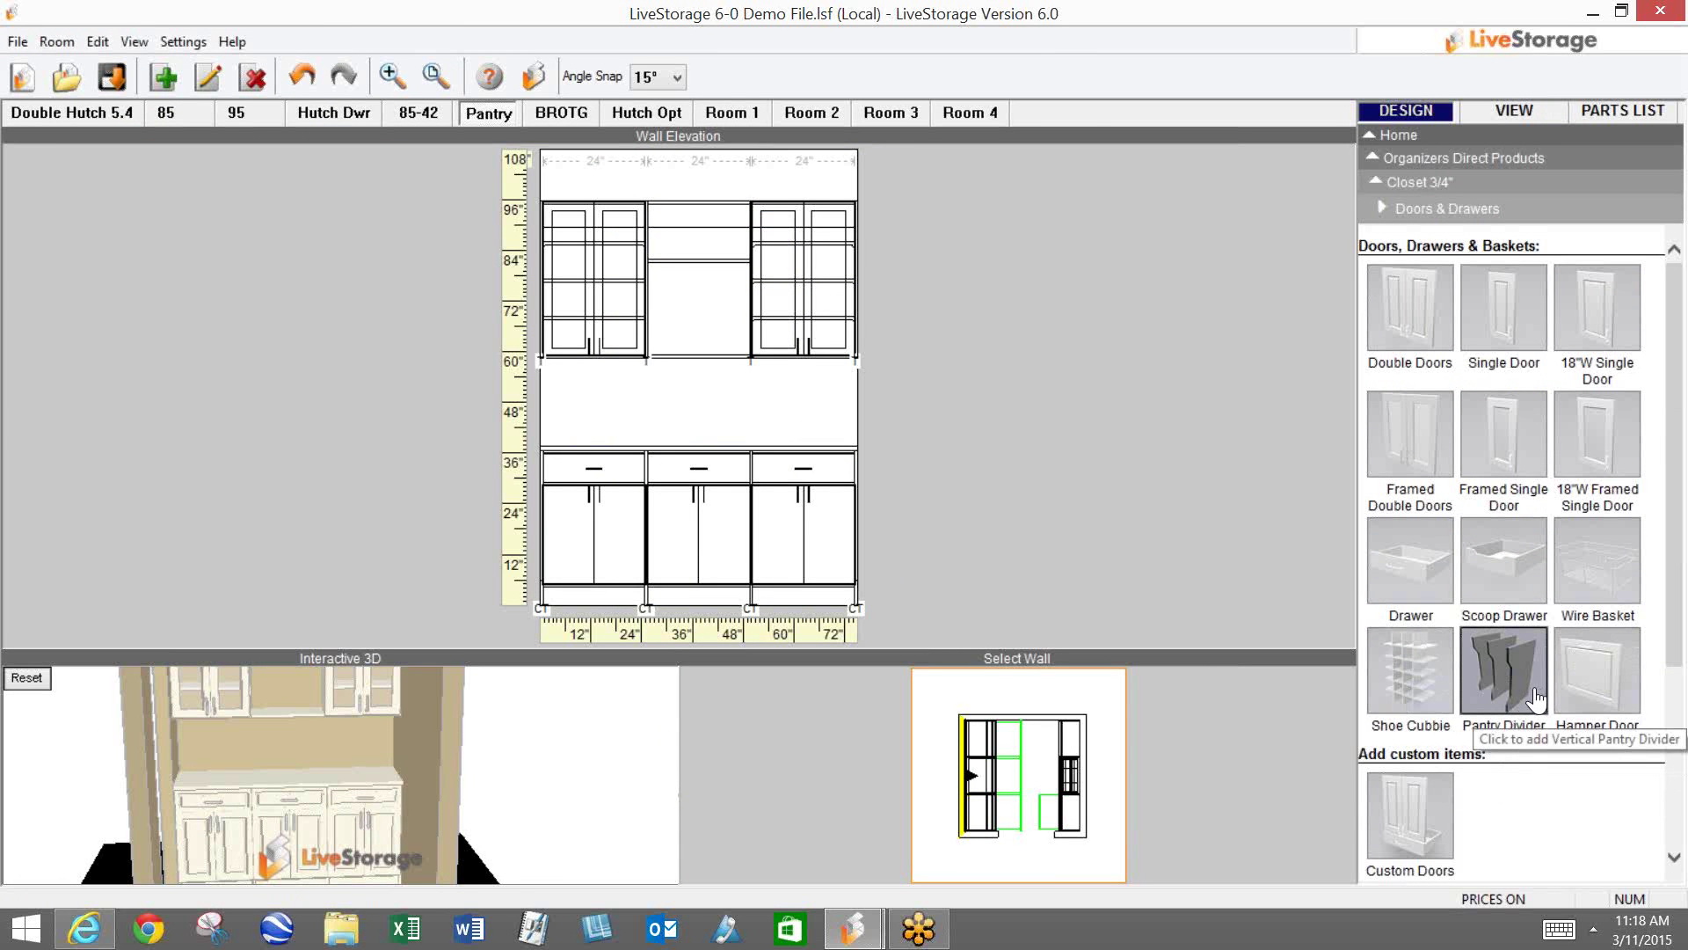
{"action": "left_click", "coordinate": [1512, 673]}
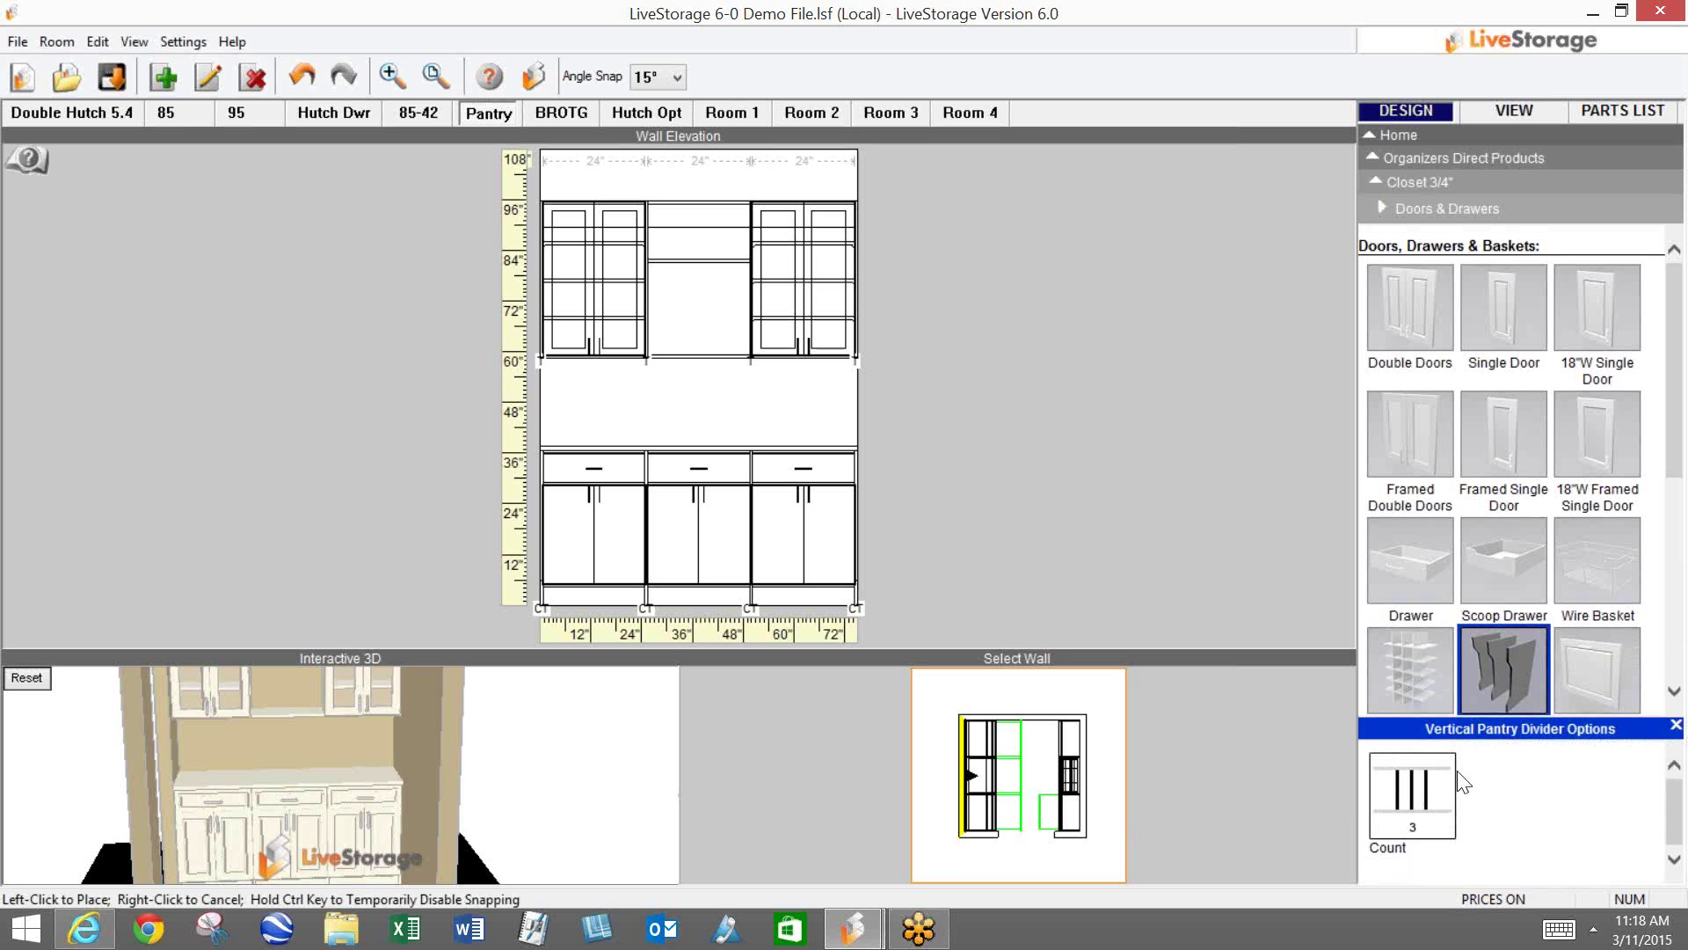
{"action": "left_click", "coordinate": [1424, 796]}
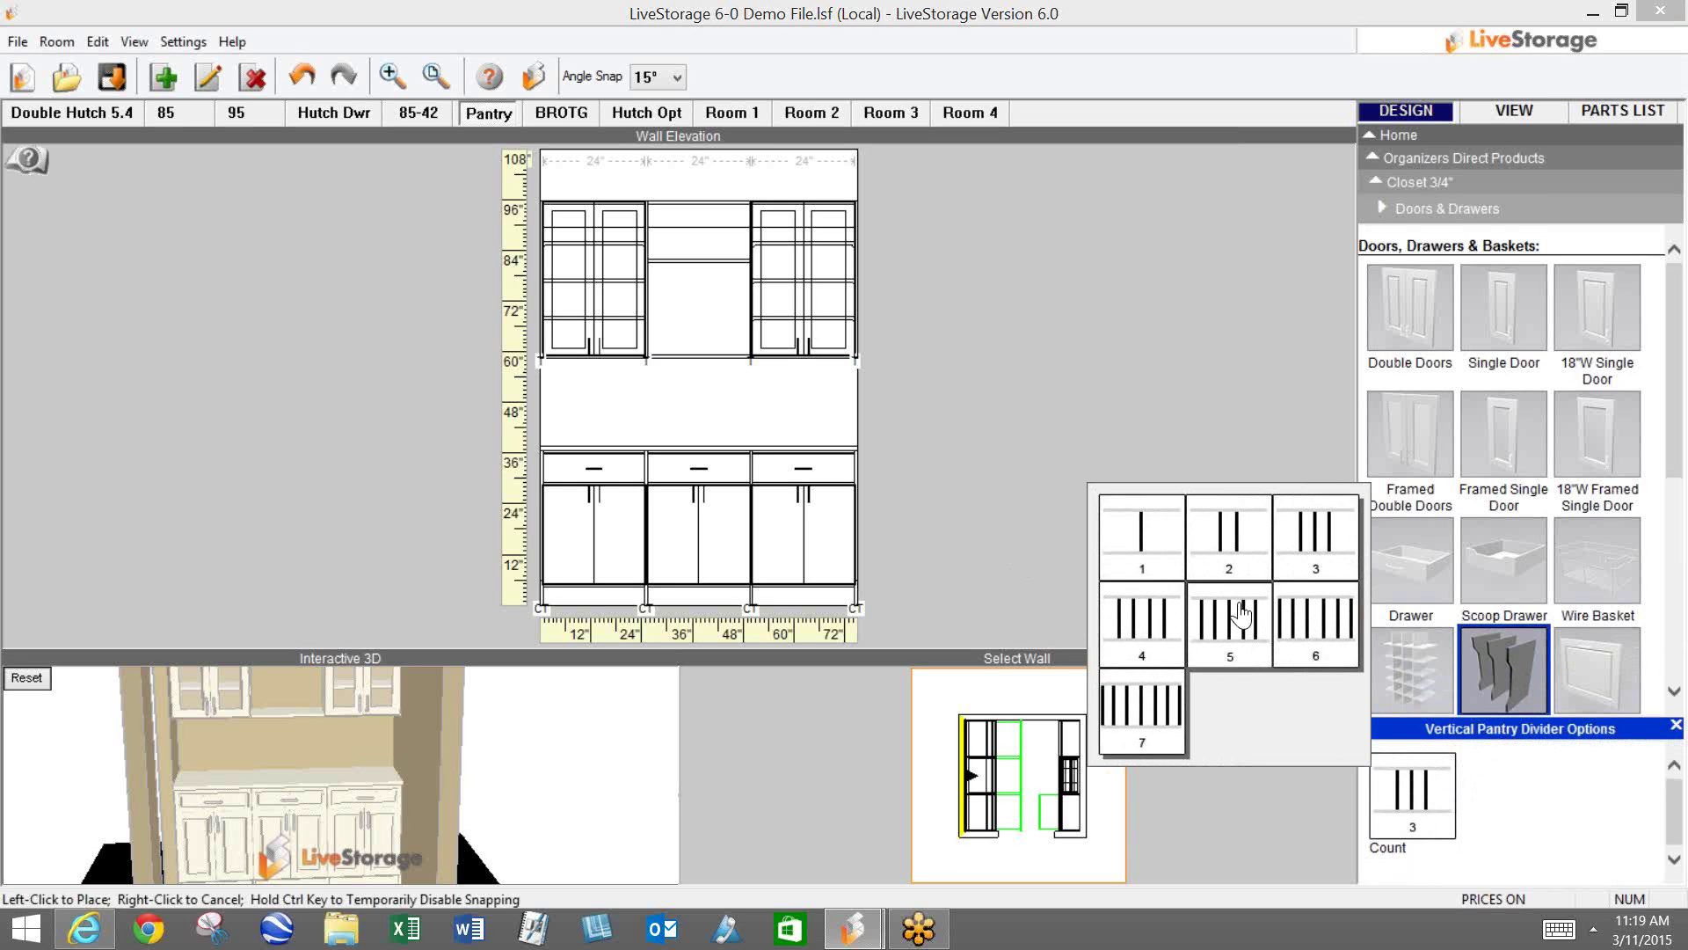
{"action": "left_click", "coordinate": [1314, 547]}
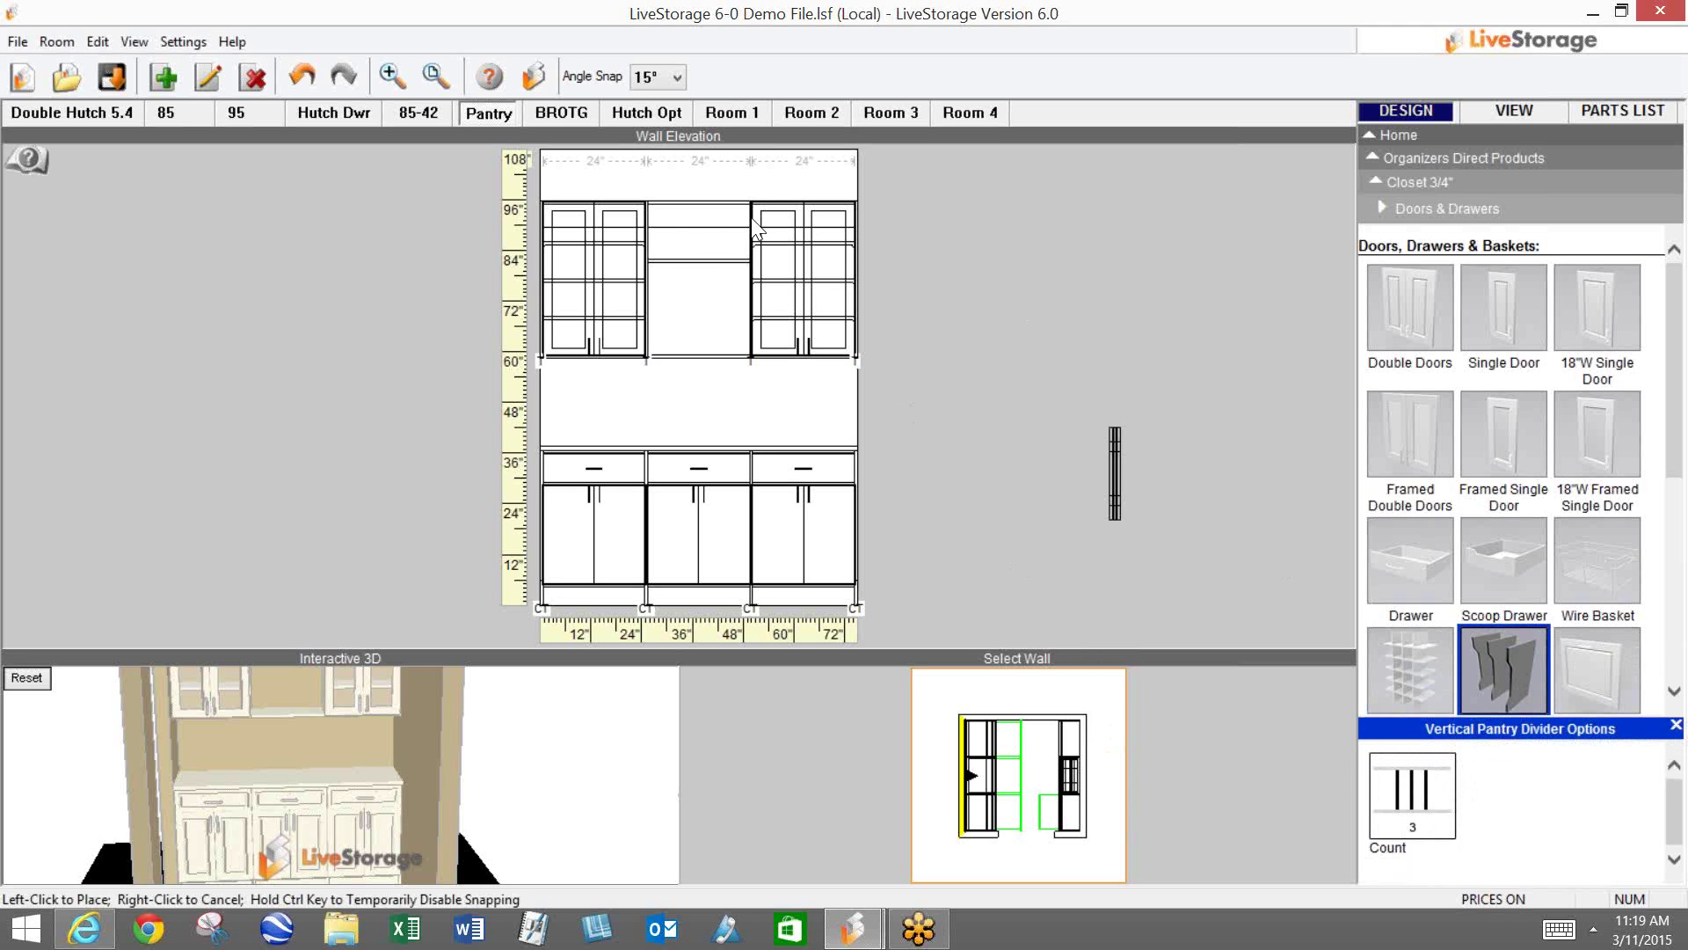
{"action": "left_click", "coordinate": [710, 314]}
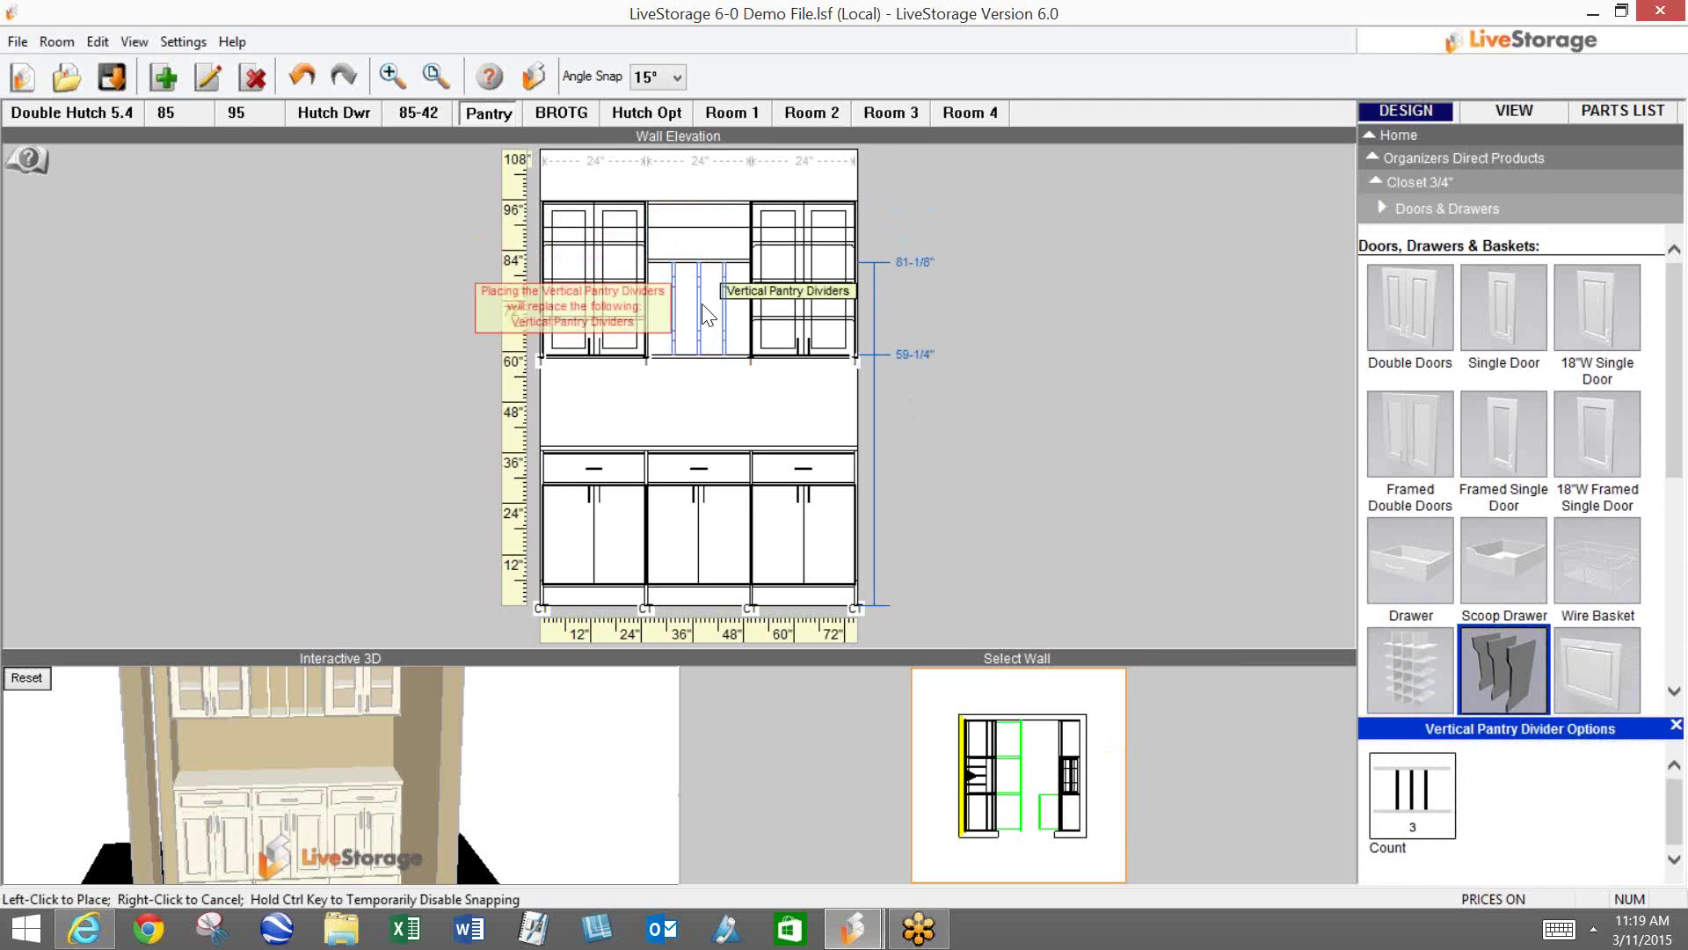
{"action": "left_click", "coordinate": [702, 303]}
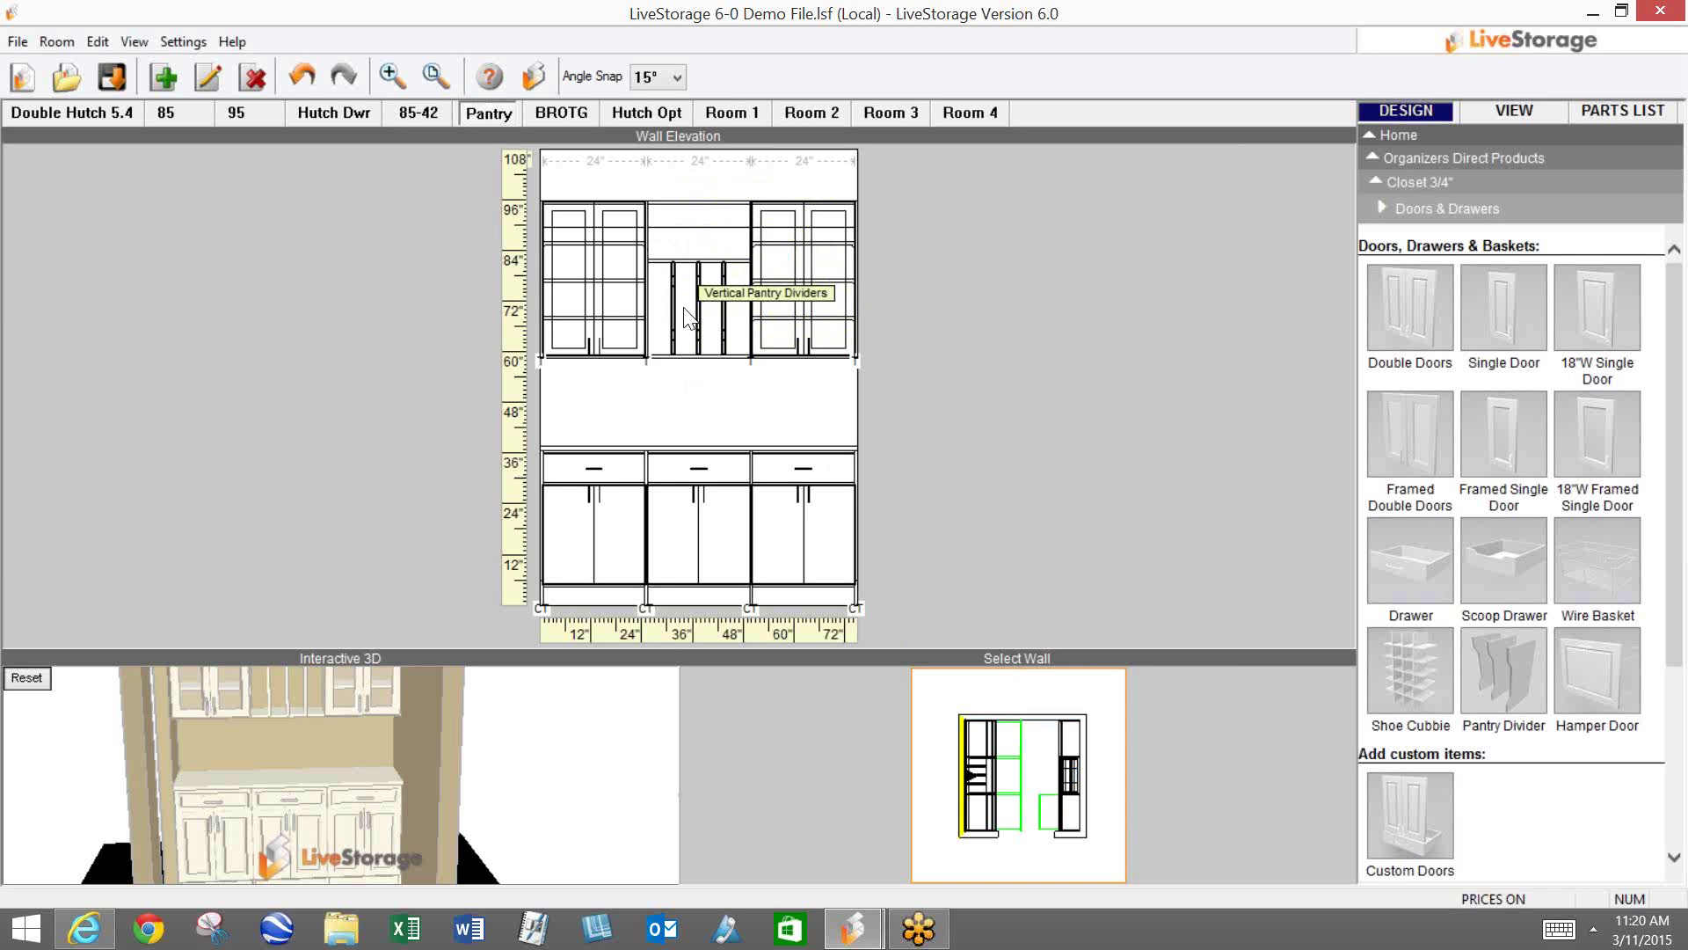
Step: Open the Pantry room's parts list and review its proposal page, plan and itemised line-item charges
{"action": "left_click", "coordinate": [691, 334]}
{"action": "left_click", "coordinate": [703, 365]}
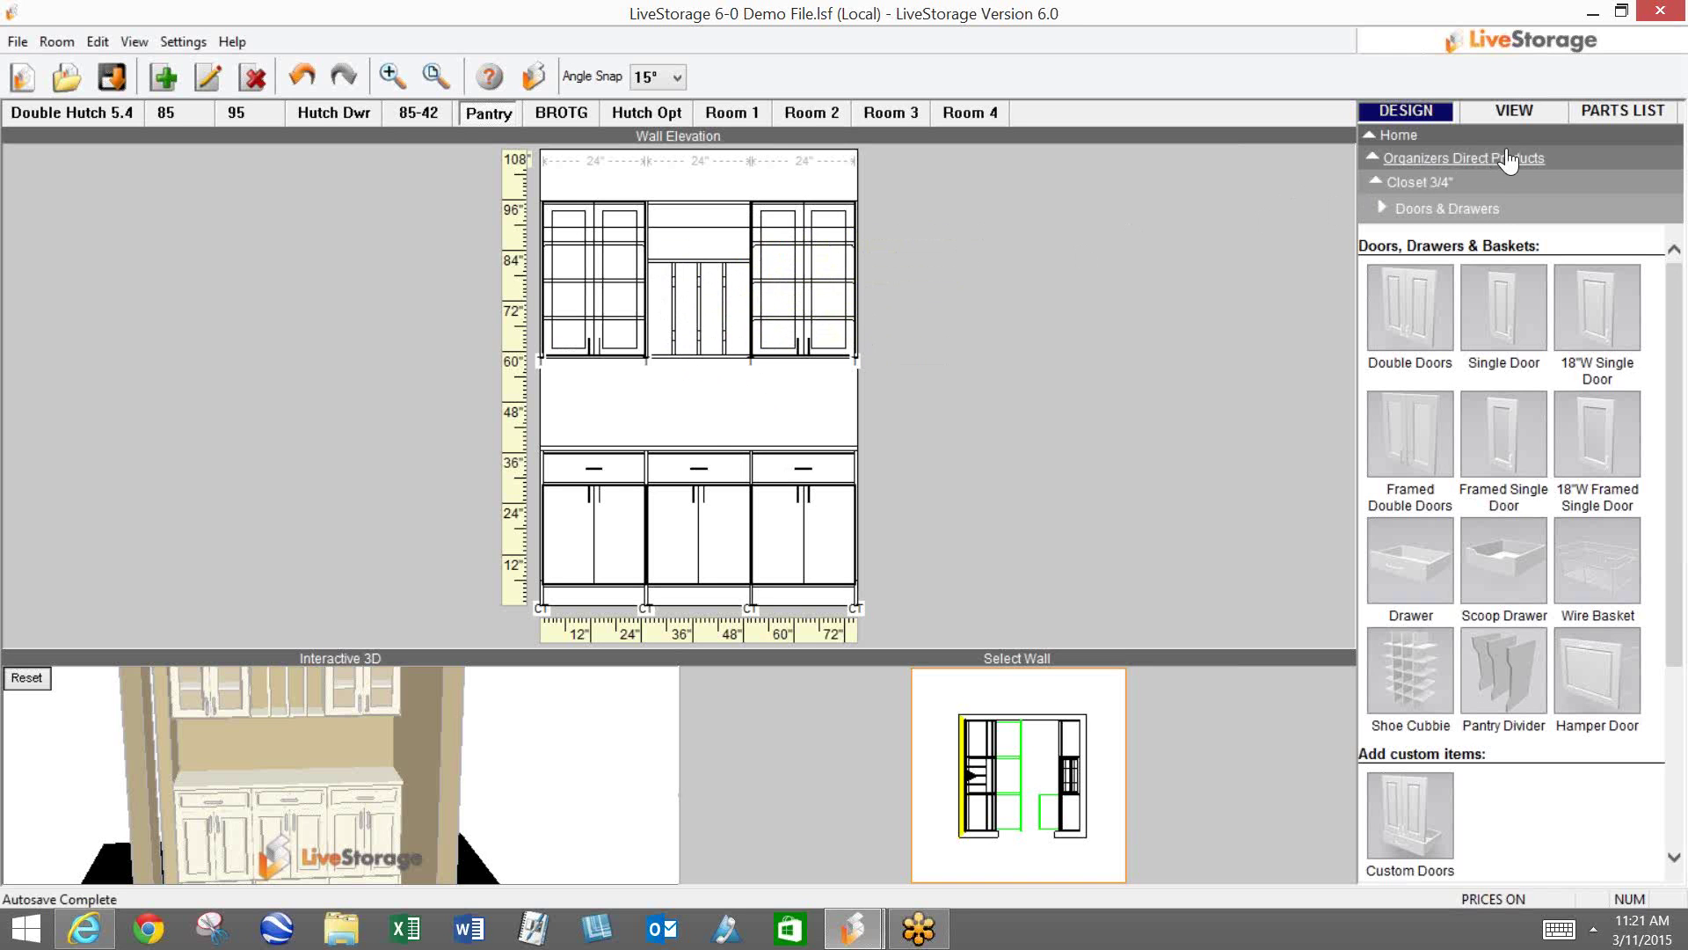
{"action": "left_click", "coordinate": [1605, 115]}
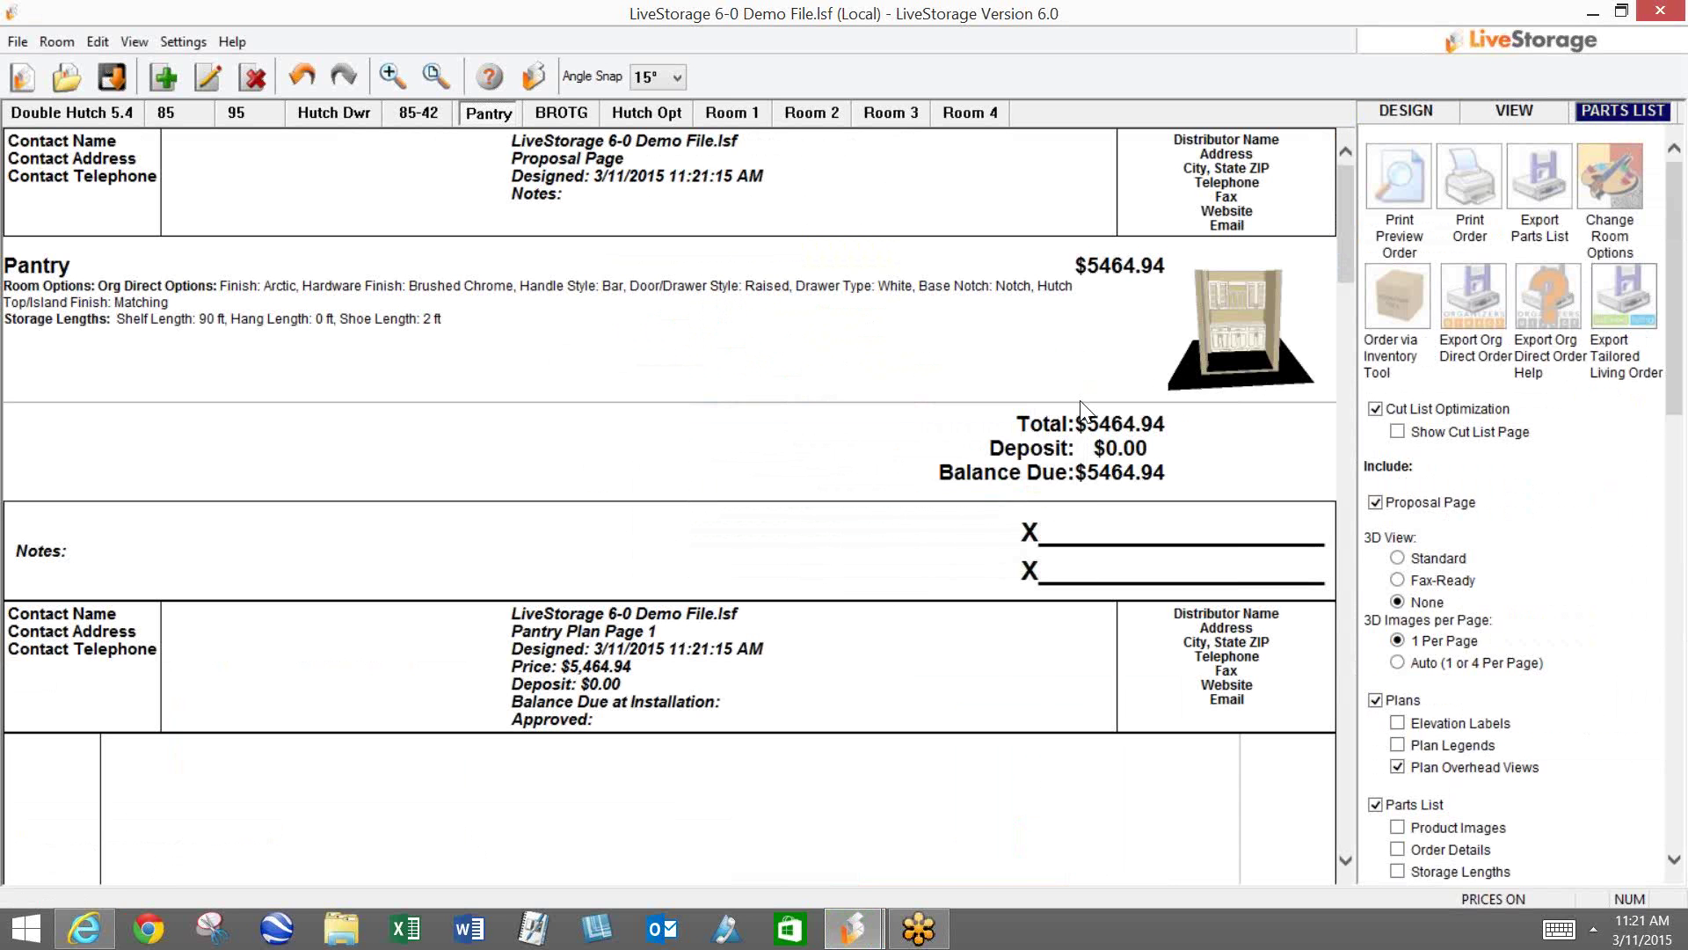
{"action": "scroll", "coordinate": [826, 444], "scroll_direction": "down", "scroll_amount": 10}
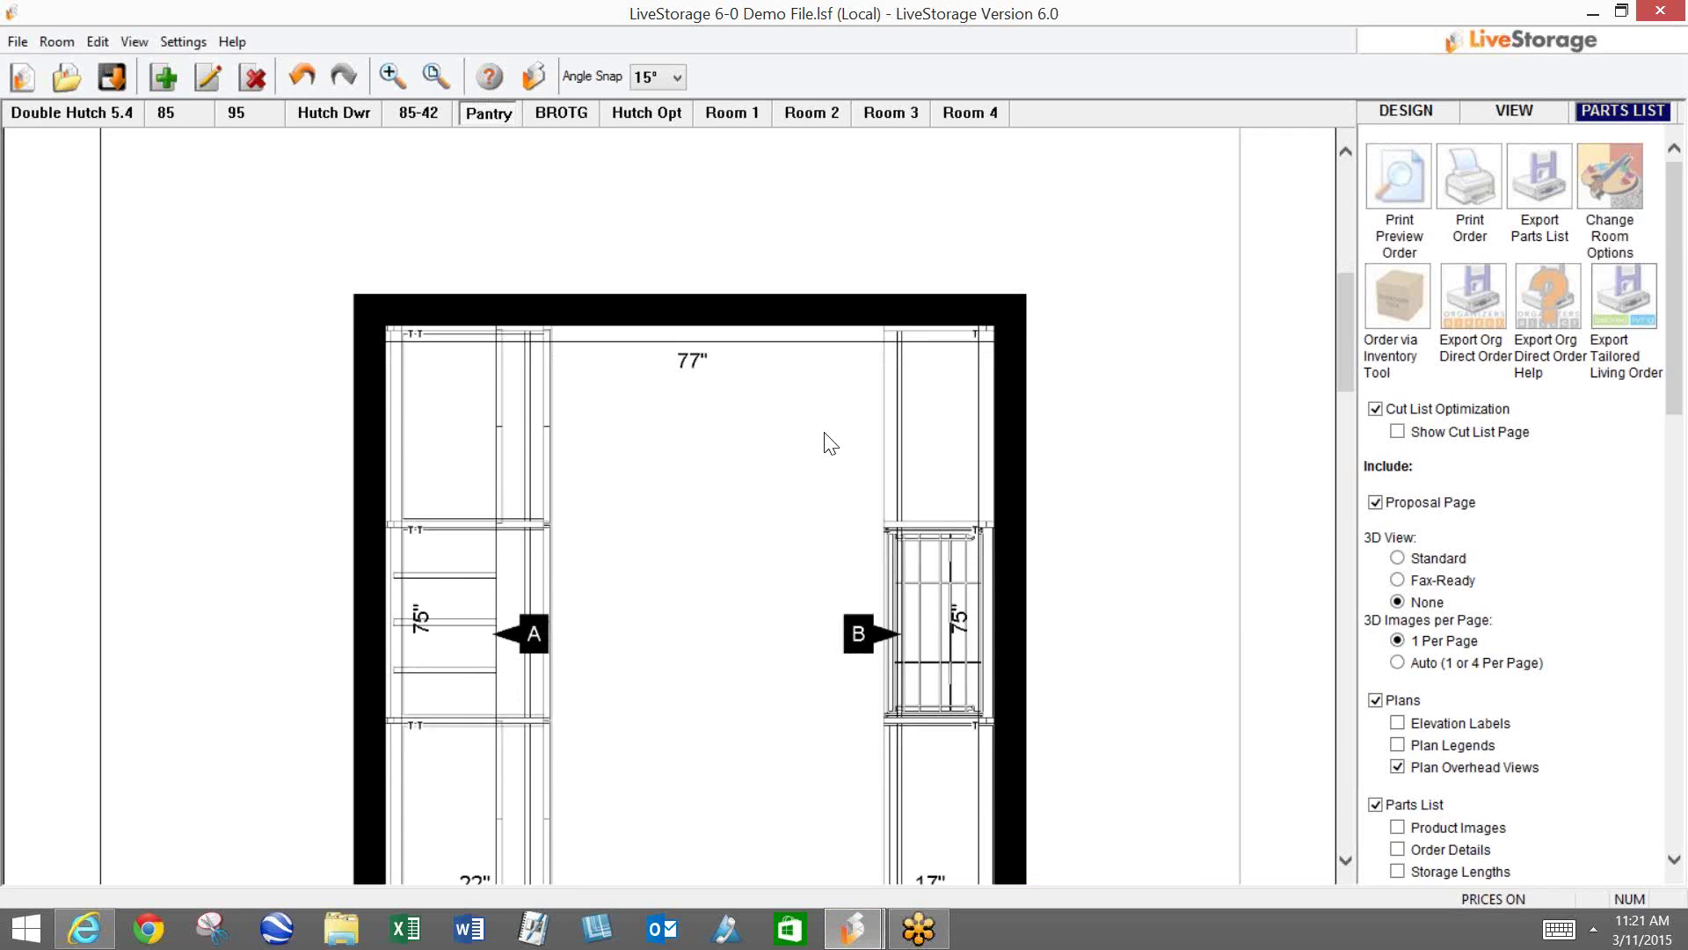
{"action": "scroll", "coordinate": [826, 444], "scroll_direction": "down", "scroll_amount": 20}
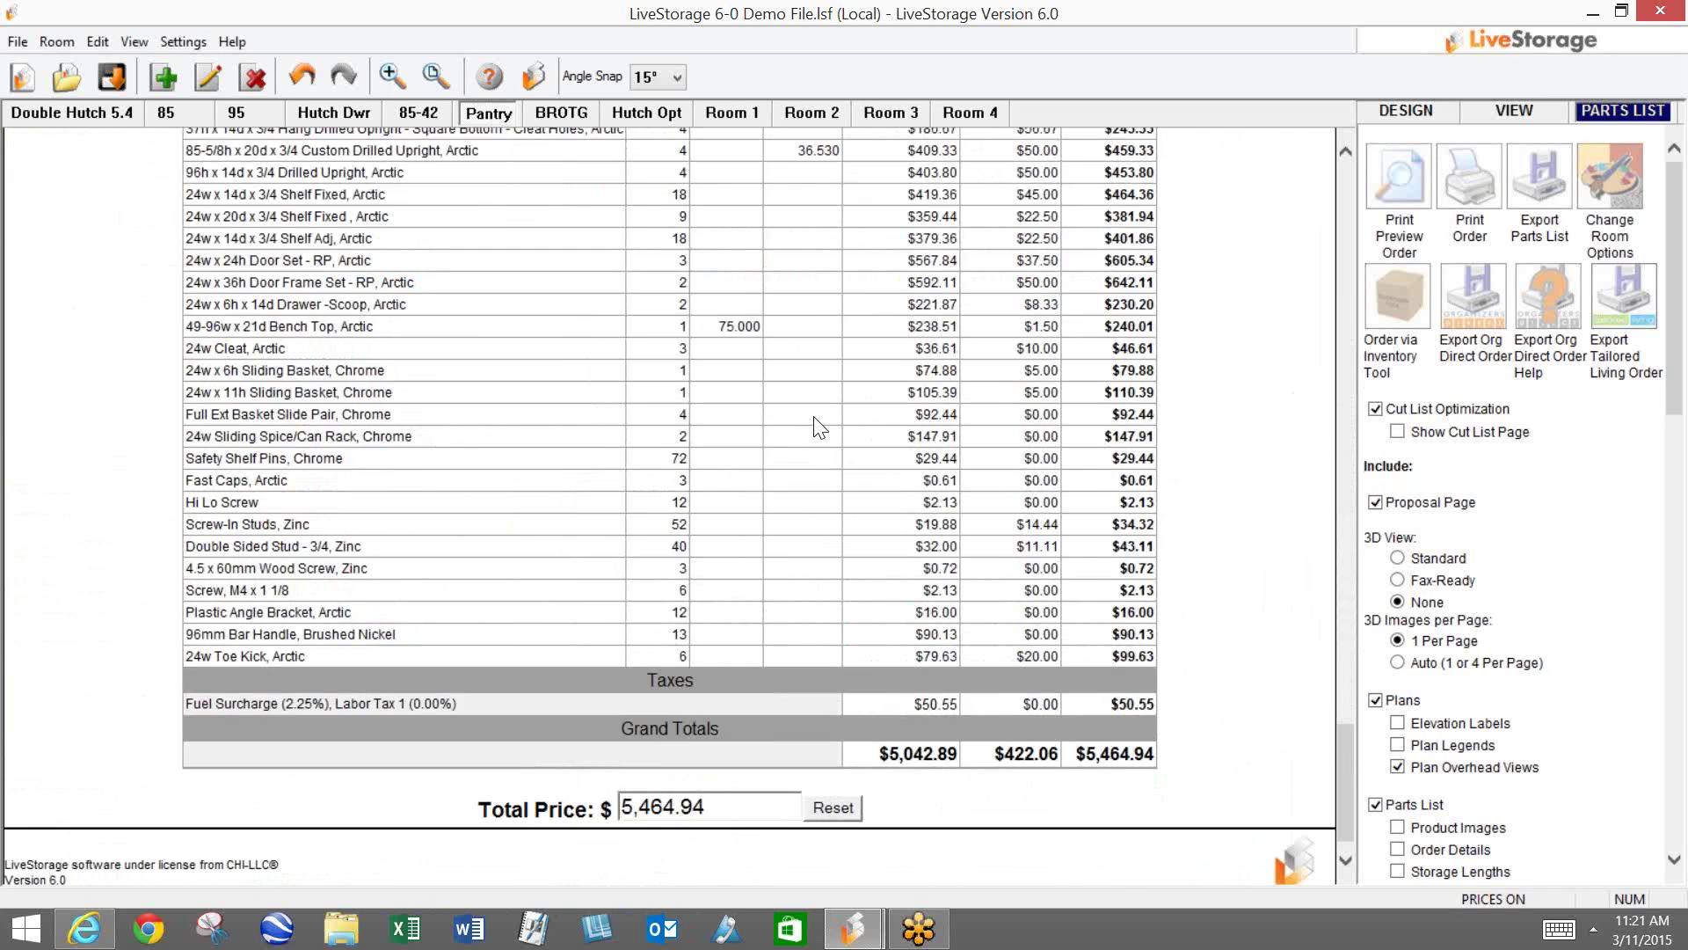
{"action": "scroll", "coordinate": [819, 428], "scroll_direction": "up", "scroll_amount": 4}
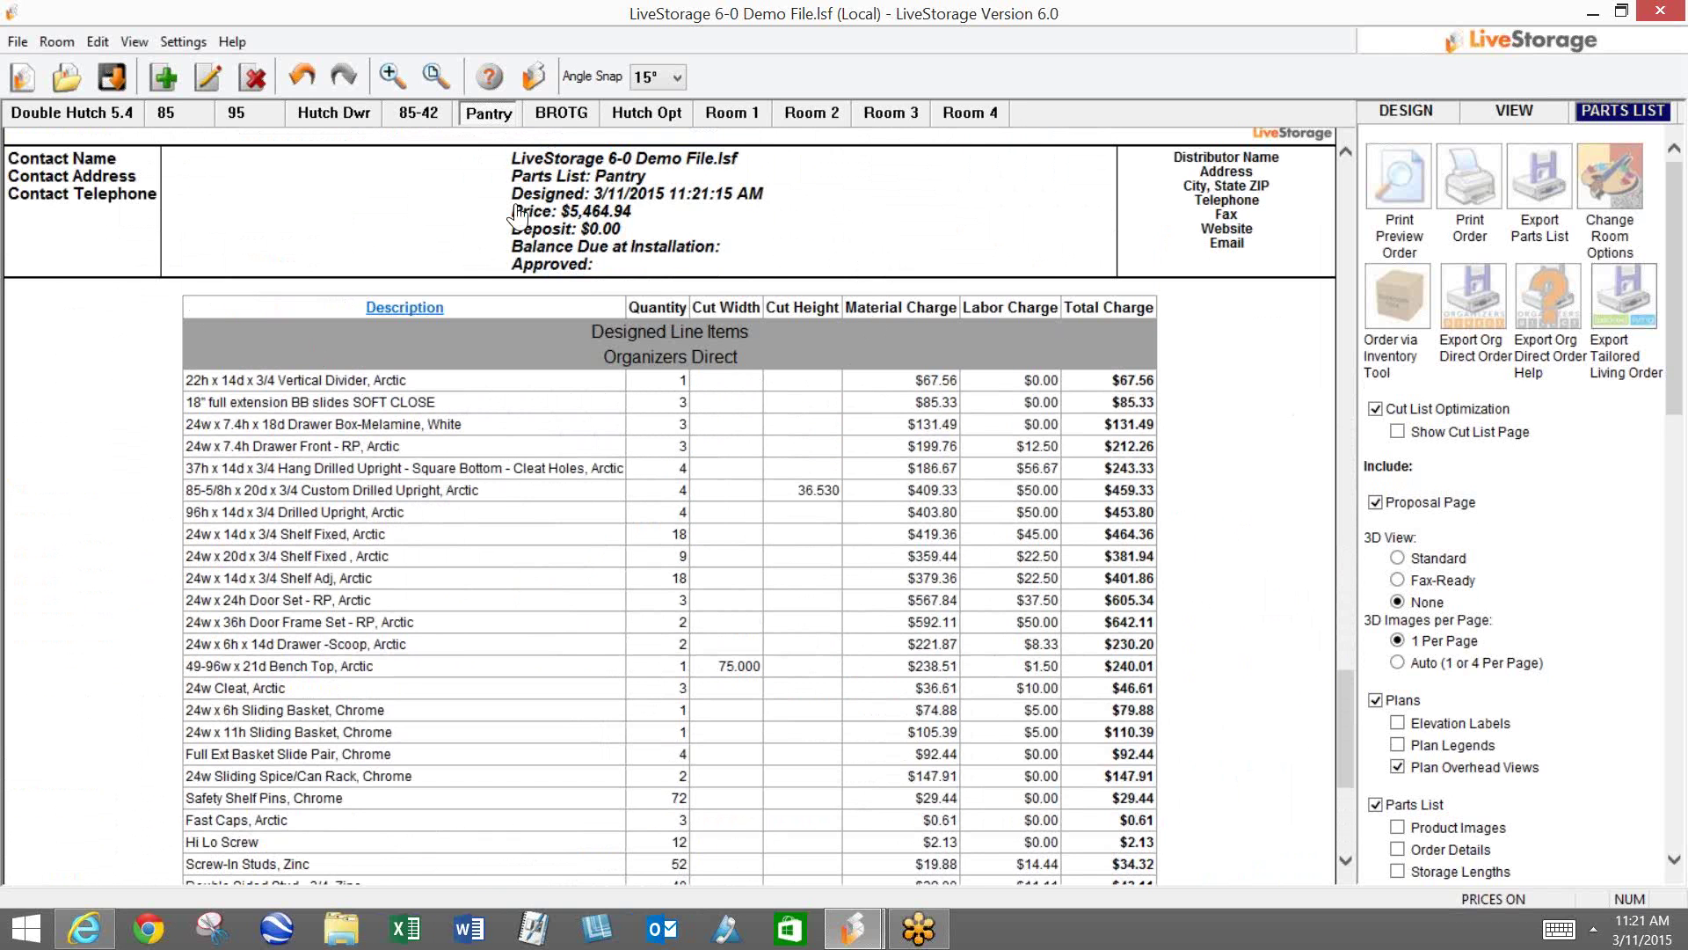
Step: Open the Hutch Opt room and examine its two existing hutch units in 3D from several angles
{"action": "left_click", "coordinate": [650, 119]}
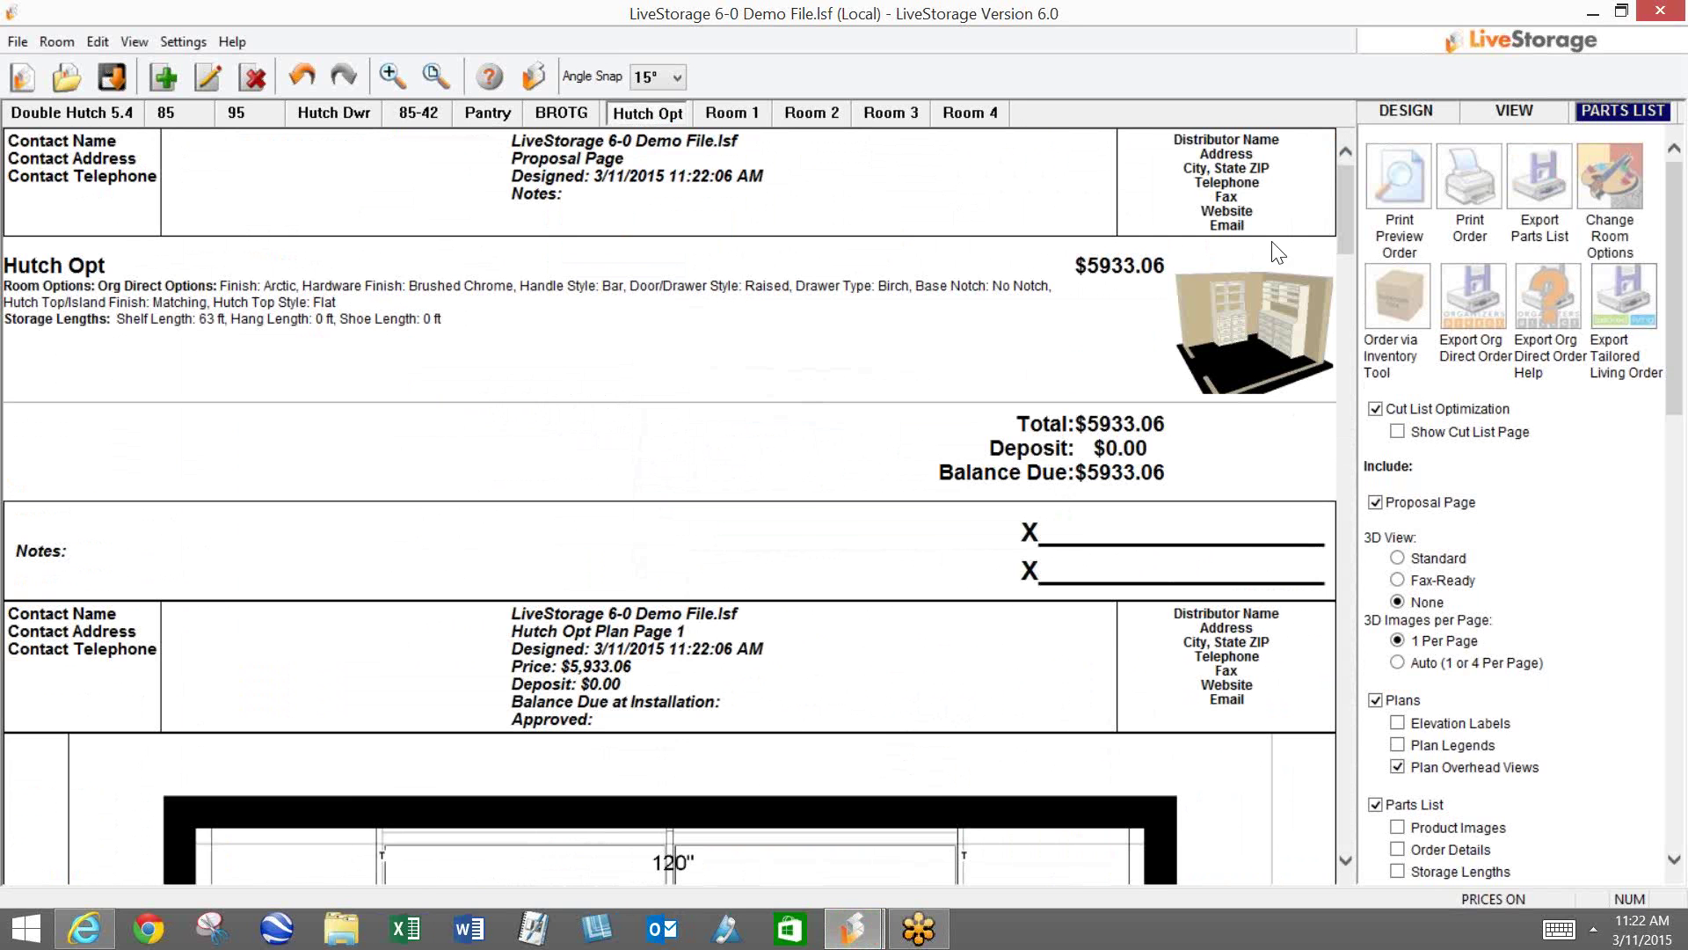
{"action": "left_click", "coordinate": [1381, 104]}
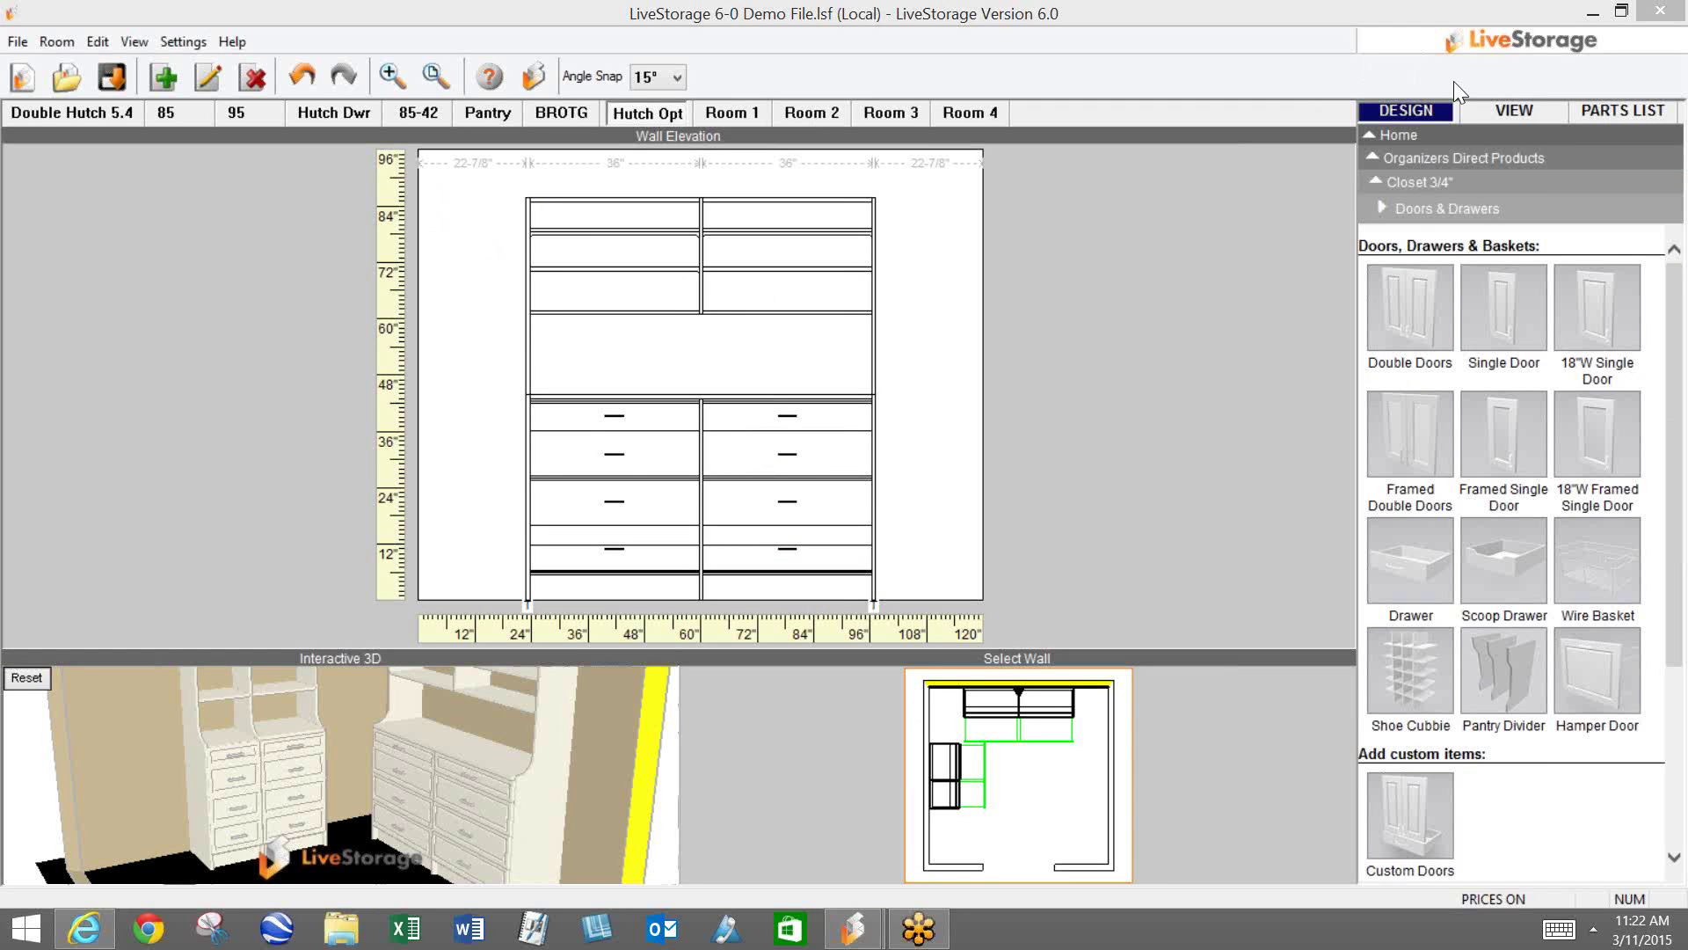
{"action": "left_click", "coordinate": [1512, 109]}
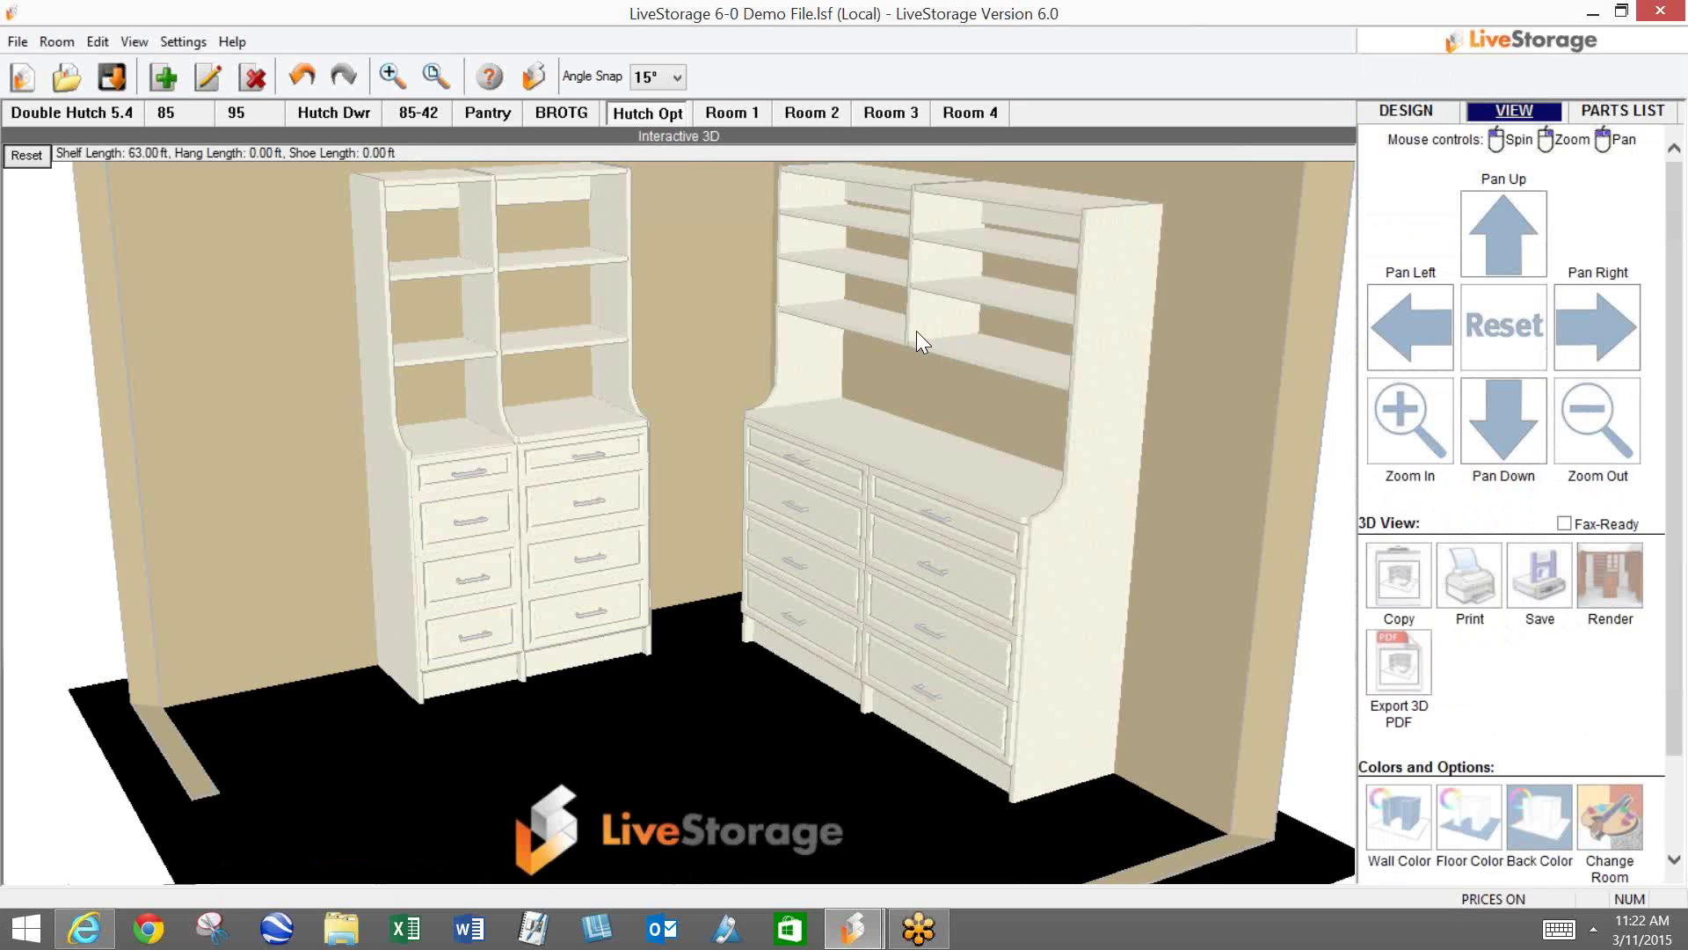
{"action": "left_click_drag", "start_coordinate": [916, 331], "coordinate": [916, 299]}
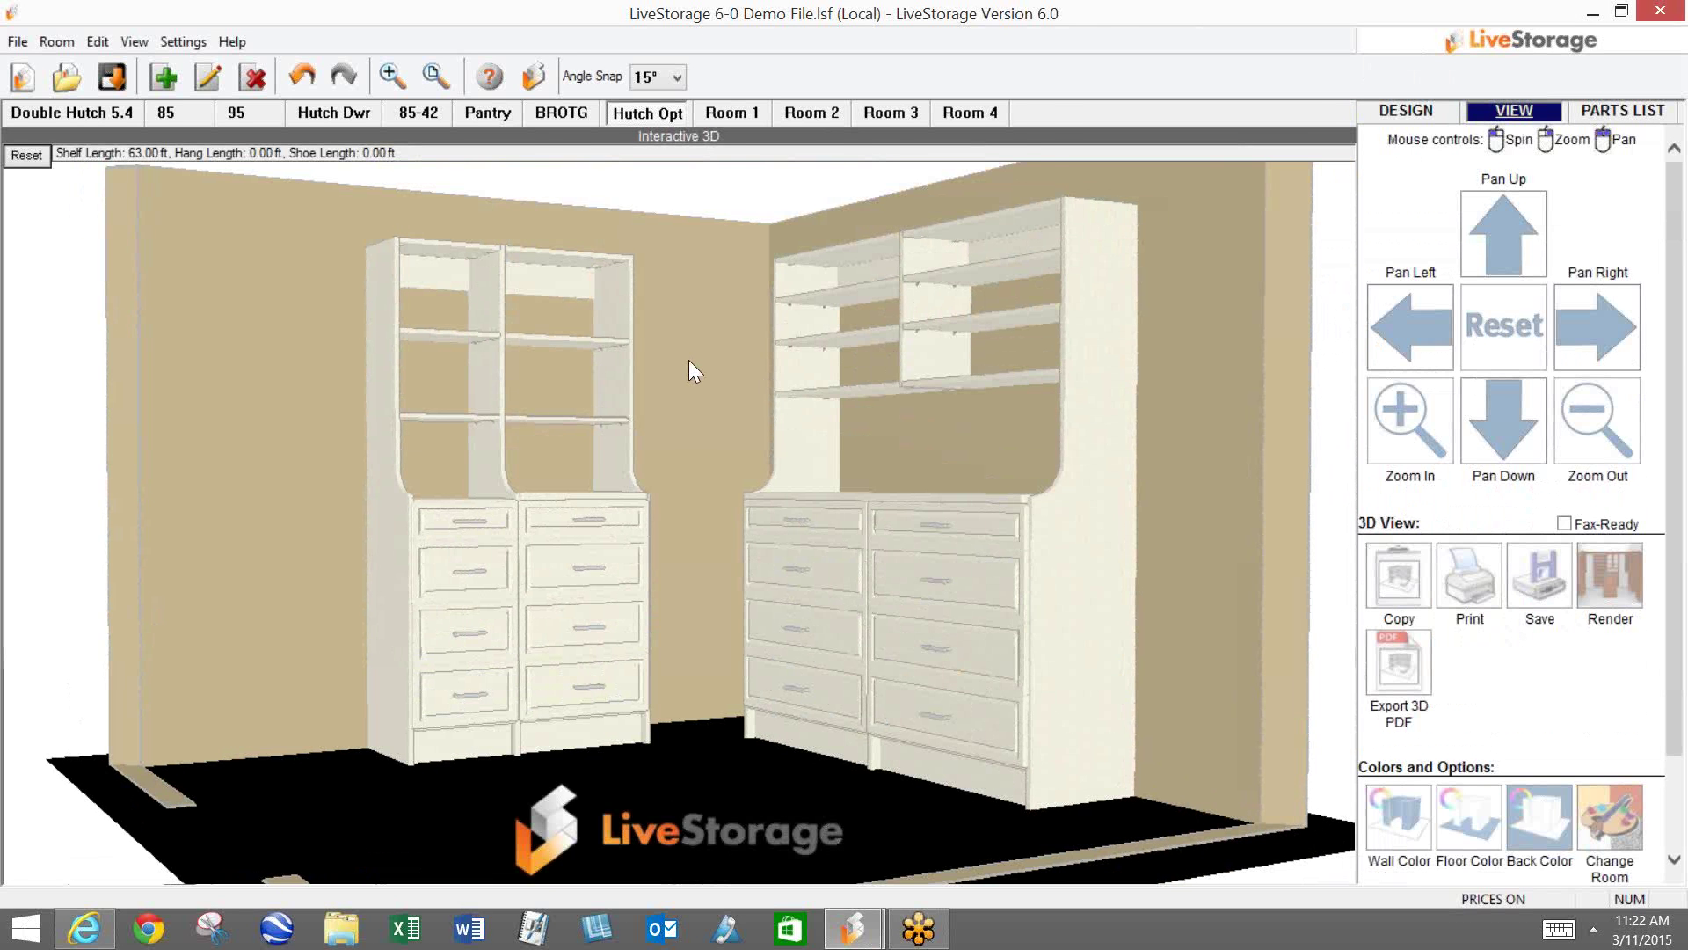
{"action": "left_click_drag", "start_coordinate": [721, 339], "coordinate": [670, 361]}
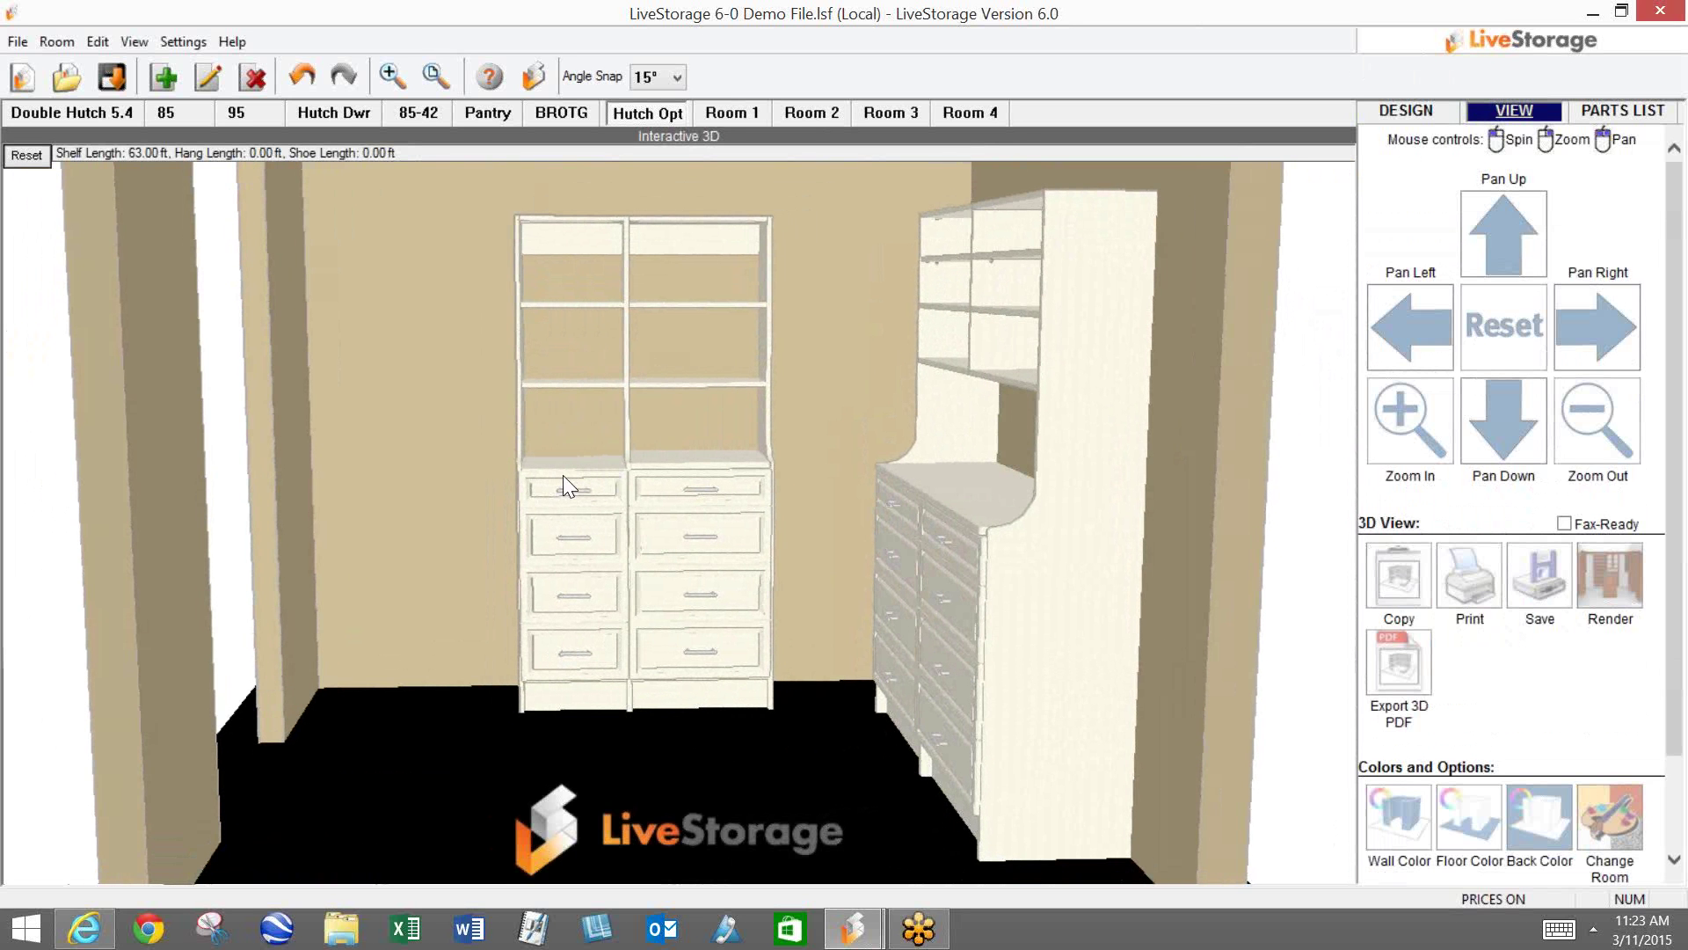
Step: Place two 85-5/8" hutch panels 18" apart on the empty wall, starting 43-1/2" in, and fit a style B hutch tower between them
{"action": "left_click", "coordinate": [1403, 107]}
{"action": "left_click", "coordinate": [1059, 763]}
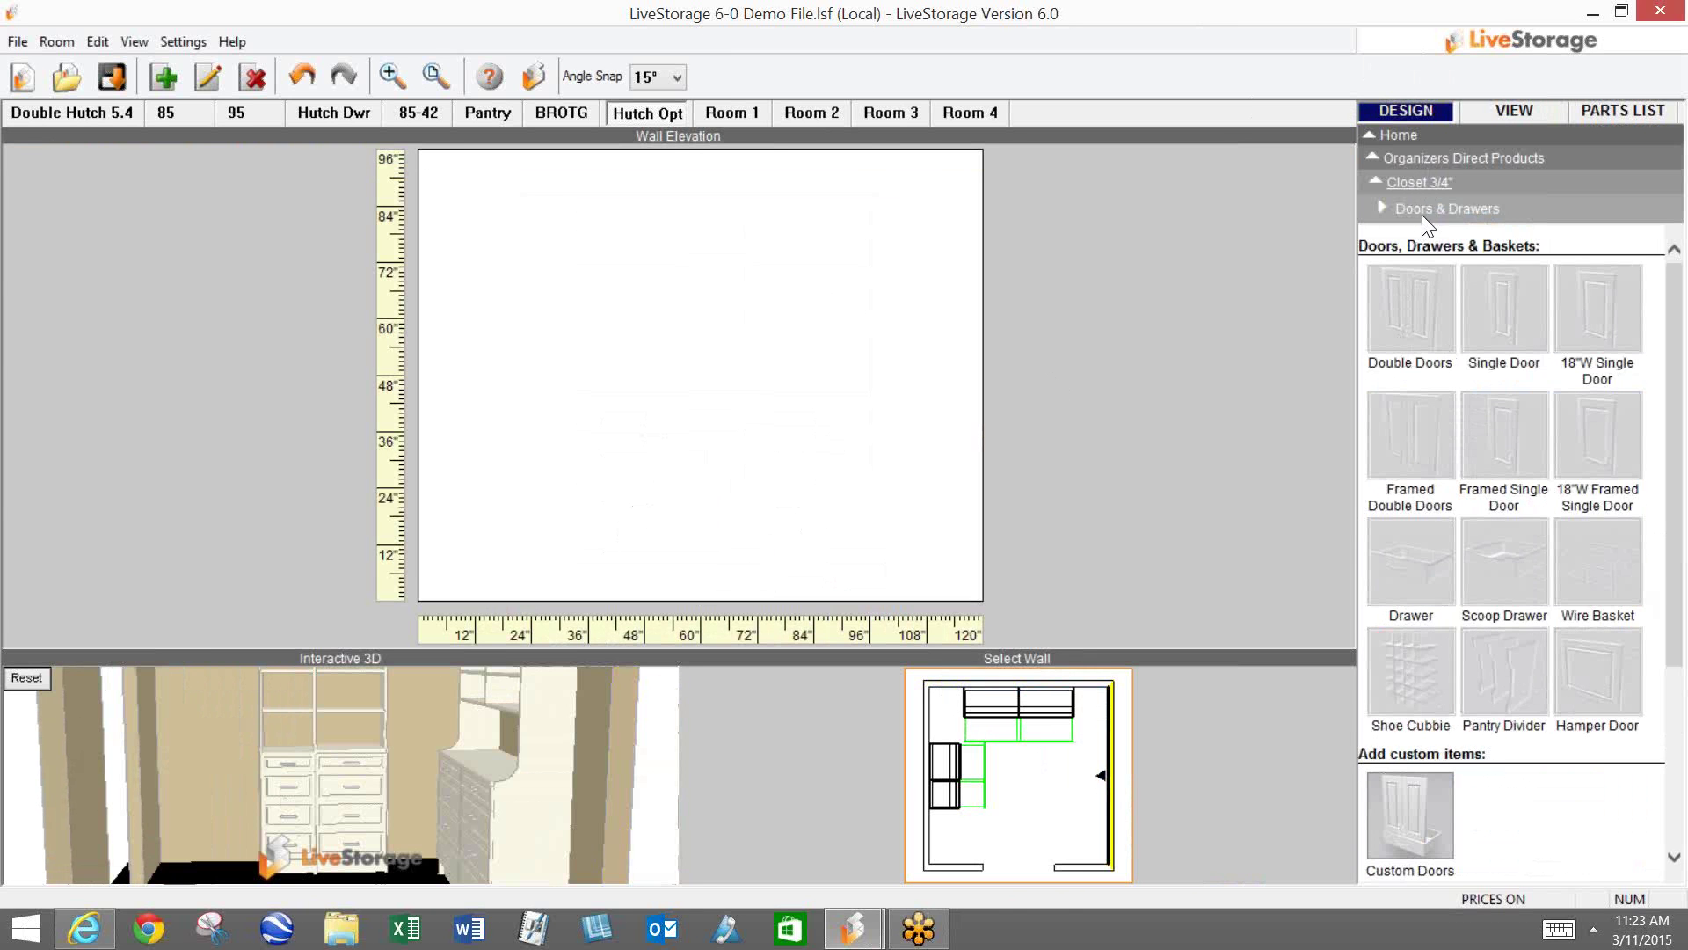
{"action": "left_click", "coordinate": [1424, 211]}
{"action": "left_click", "coordinate": [1480, 301]}
{"action": "left_click", "coordinate": [625, 387]}
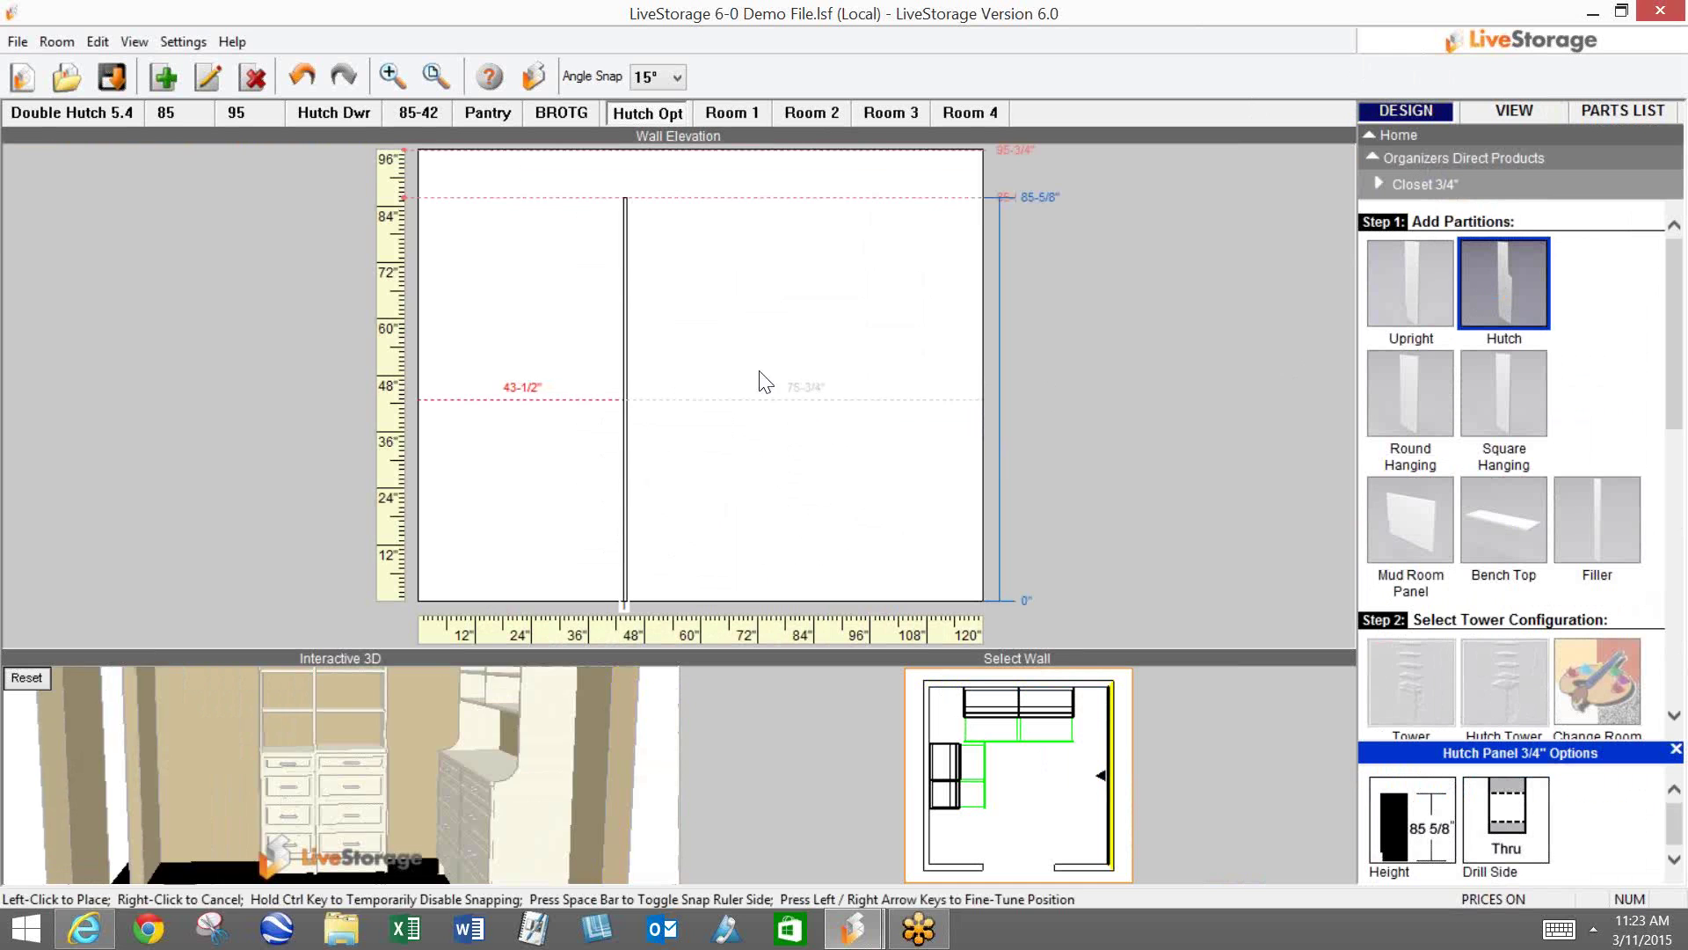
{"action": "left_click", "coordinate": [710, 378]}
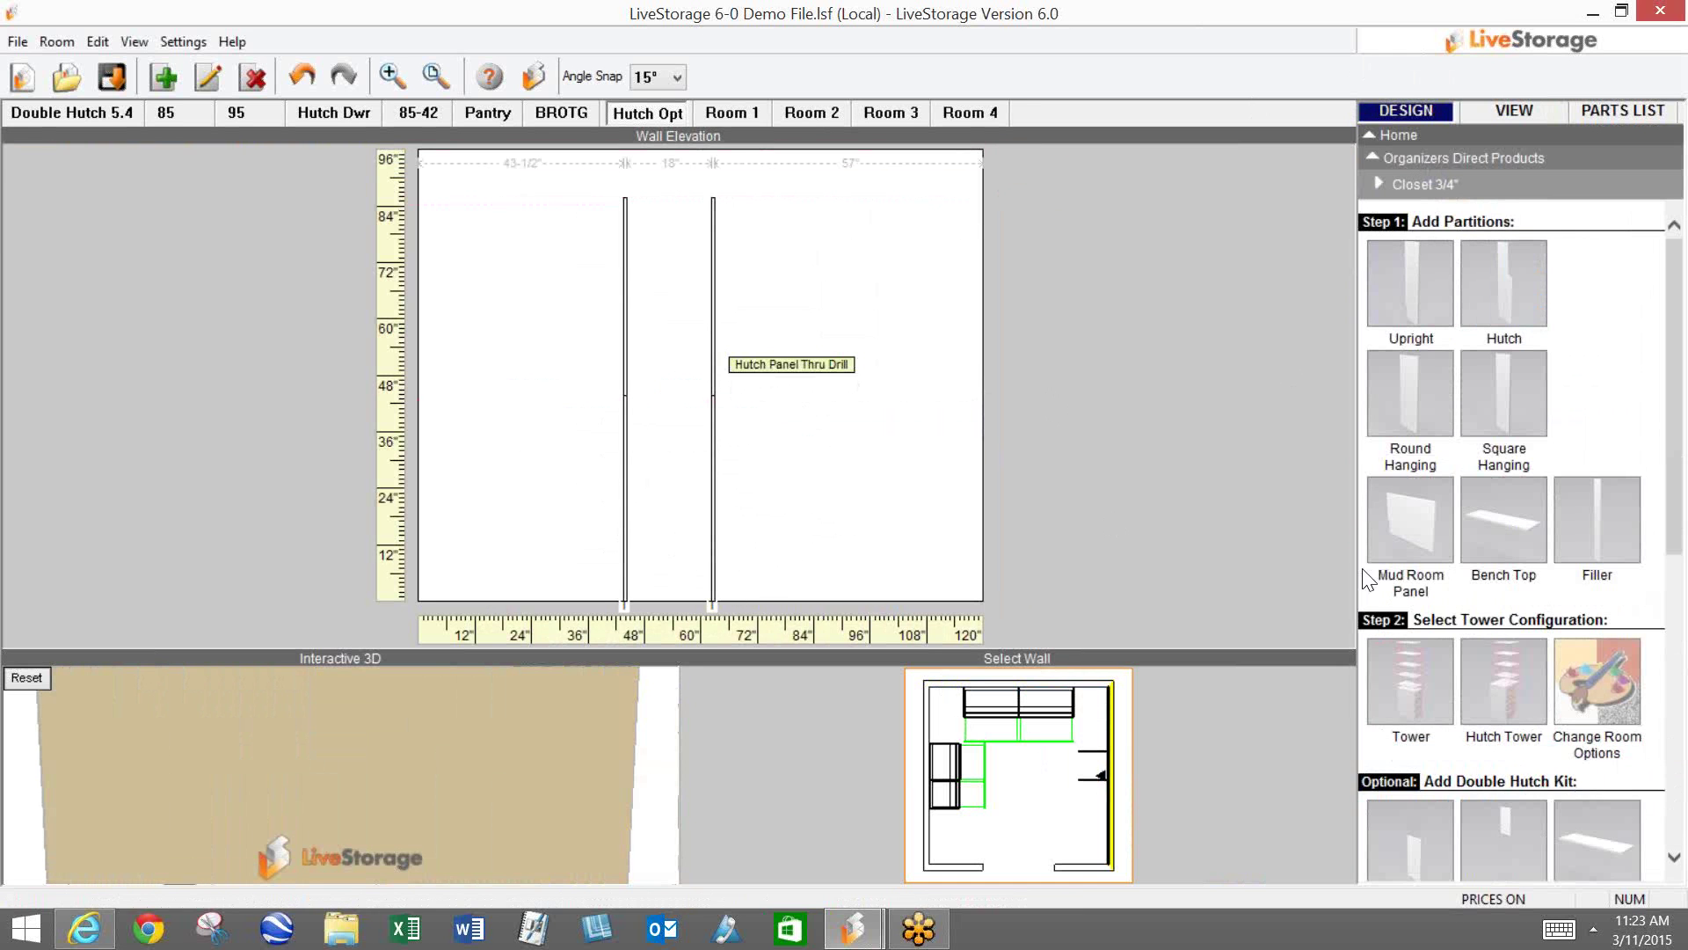
{"action": "left_click", "coordinate": [1485, 701]}
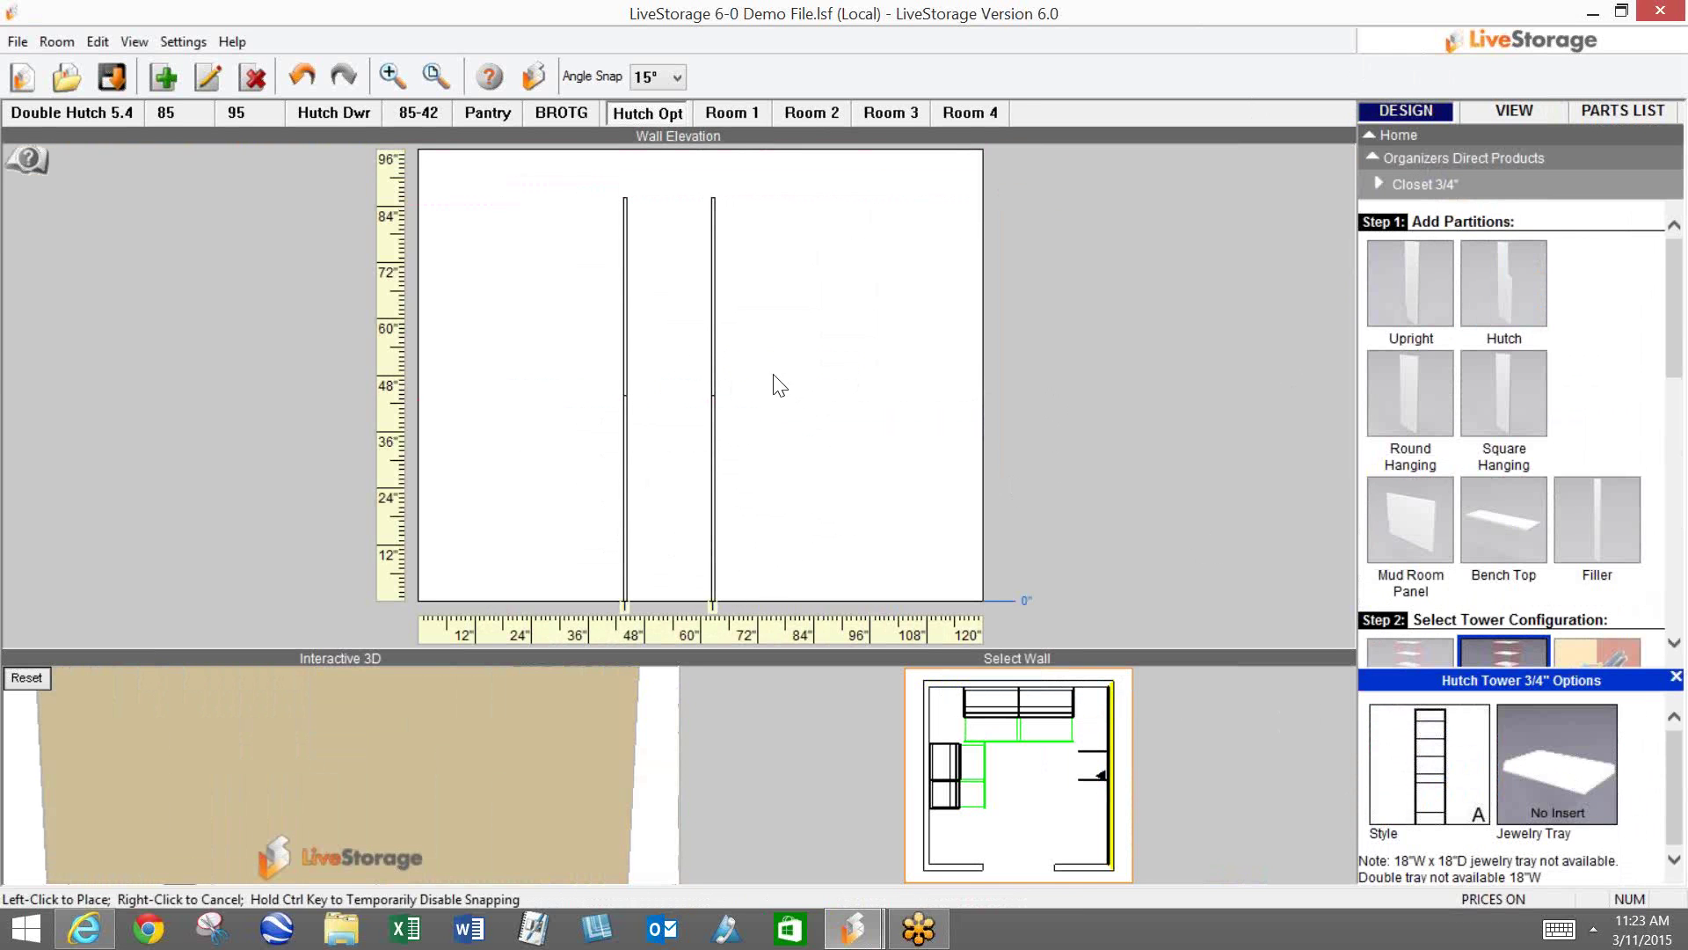
{"action": "left_click", "coordinate": [684, 358]}
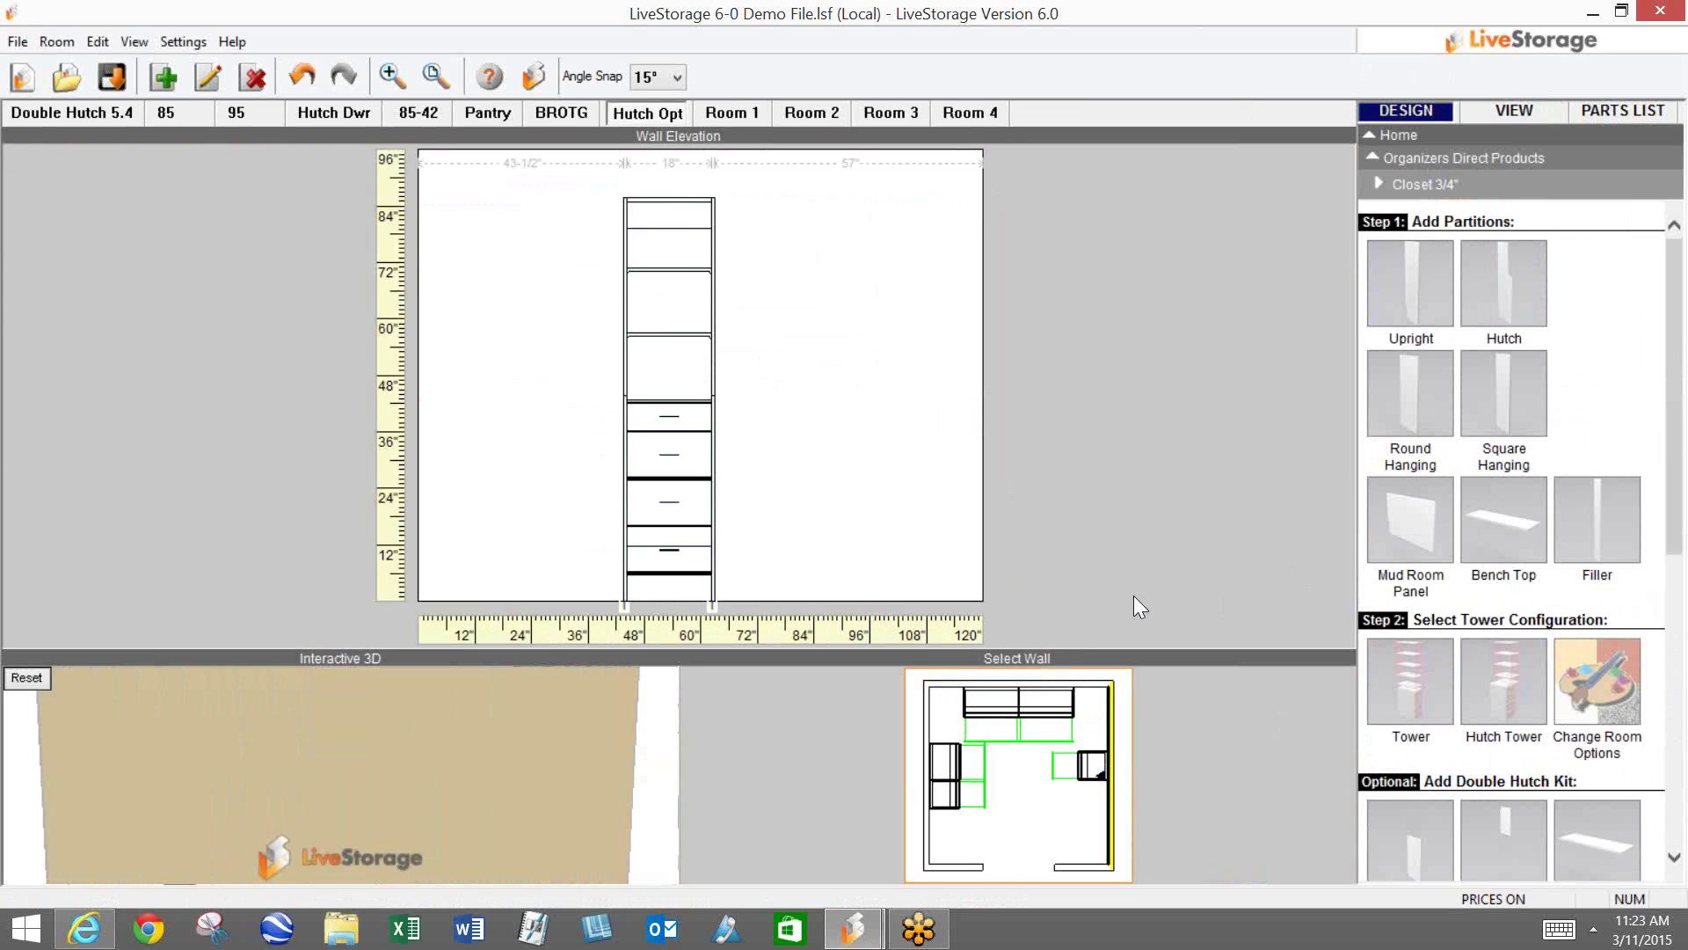
Step: Add a third hutch panel 36" from the second one and fit a style B hutch tower in the new section
{"action": "left_click", "coordinate": [1504, 286]}
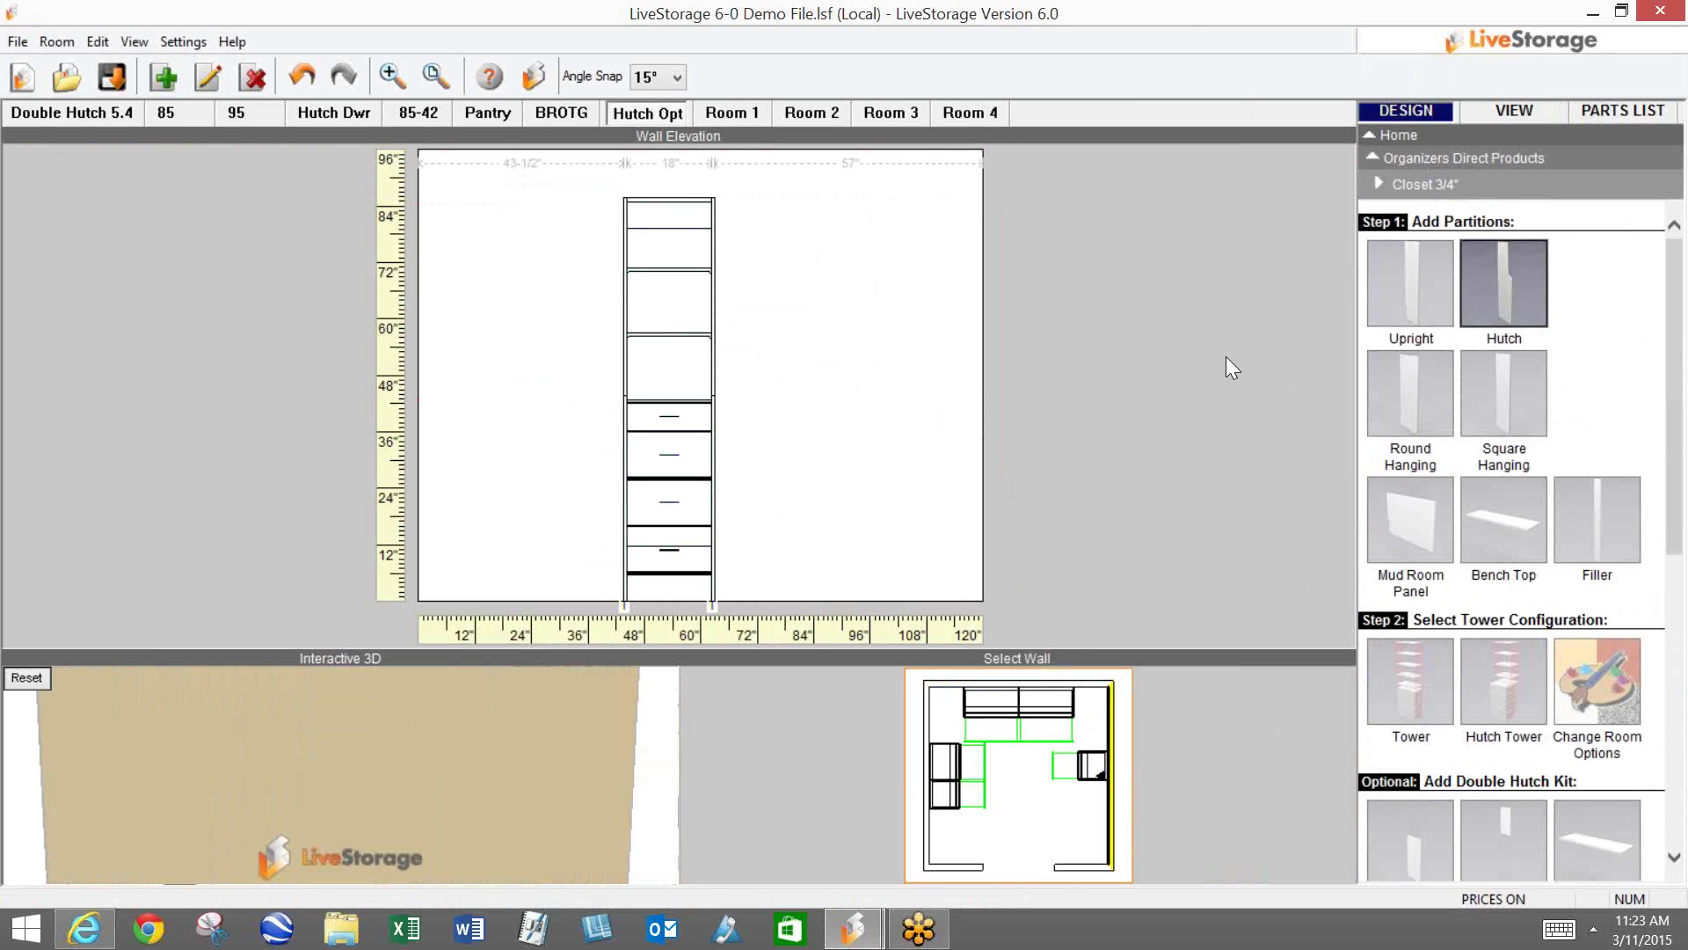
{"action": "left_click", "coordinate": [888, 388]}
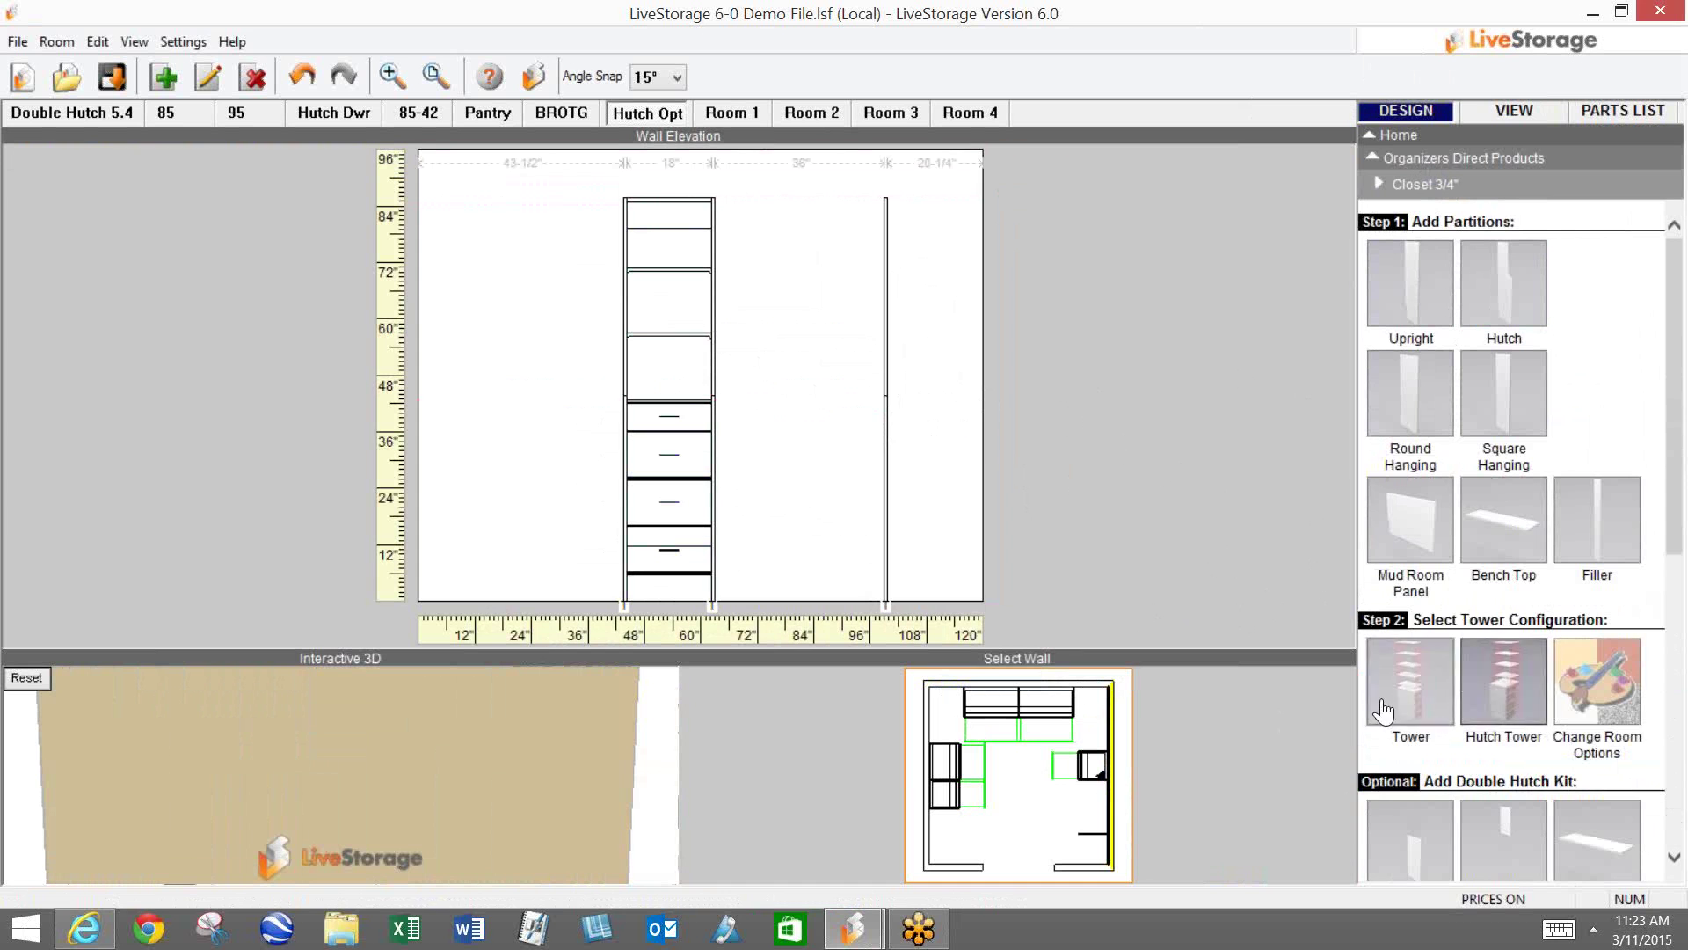
{"action": "left_click", "coordinate": [1486, 672]}
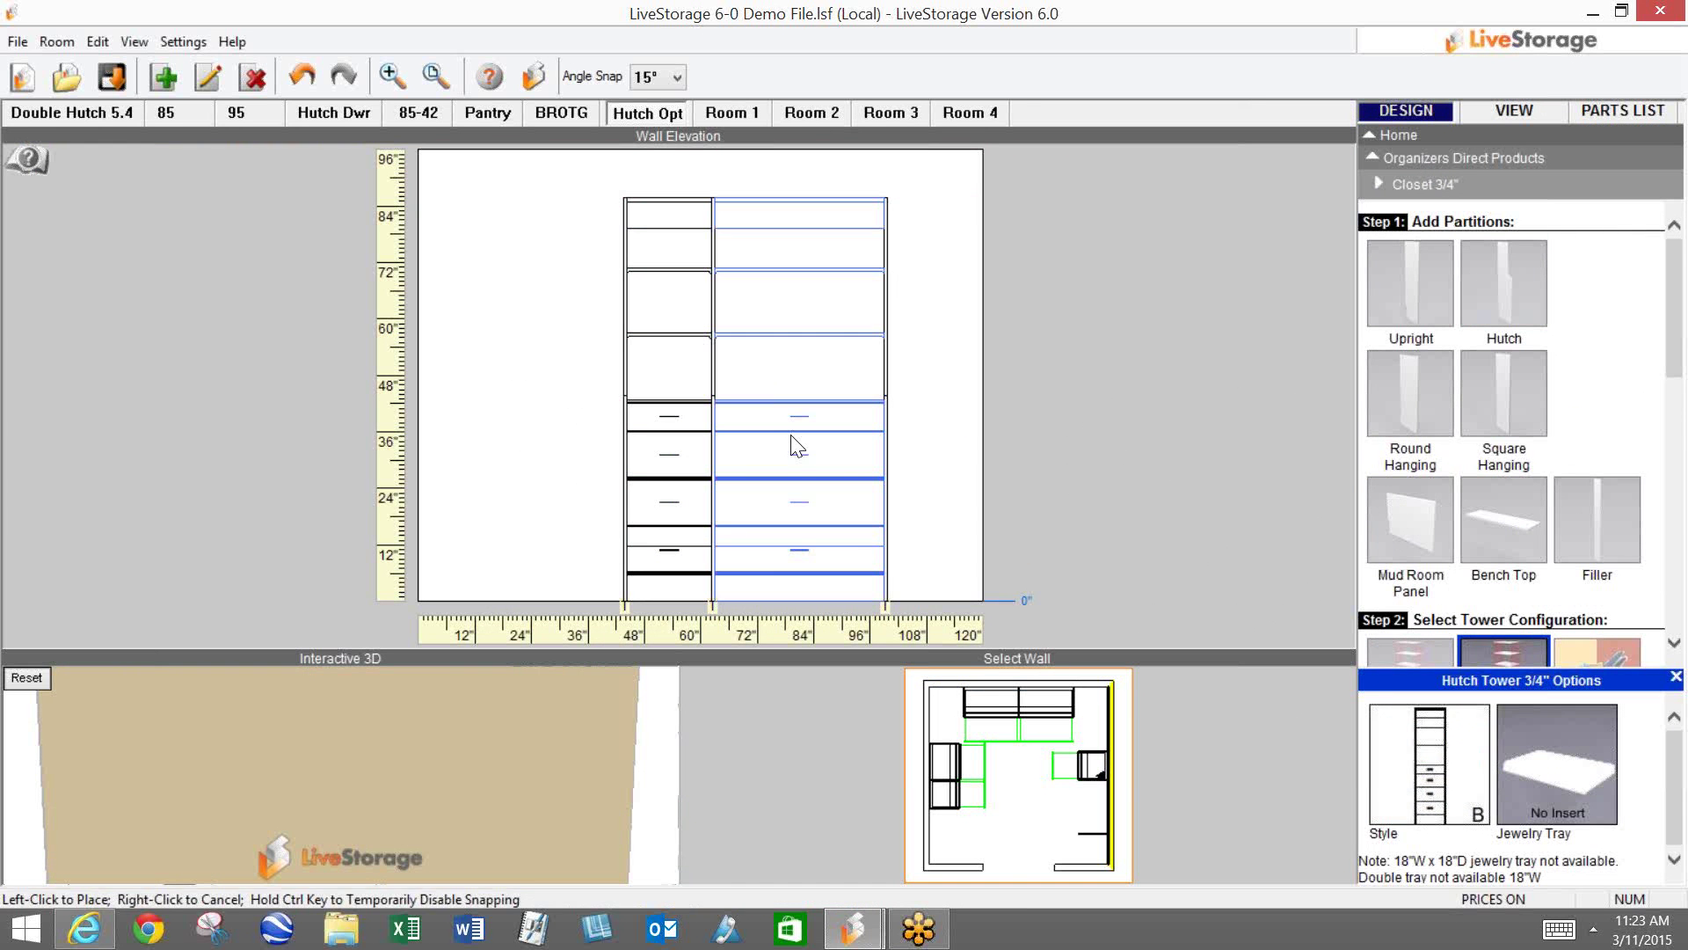
{"action": "left_click", "coordinate": [866, 450]}
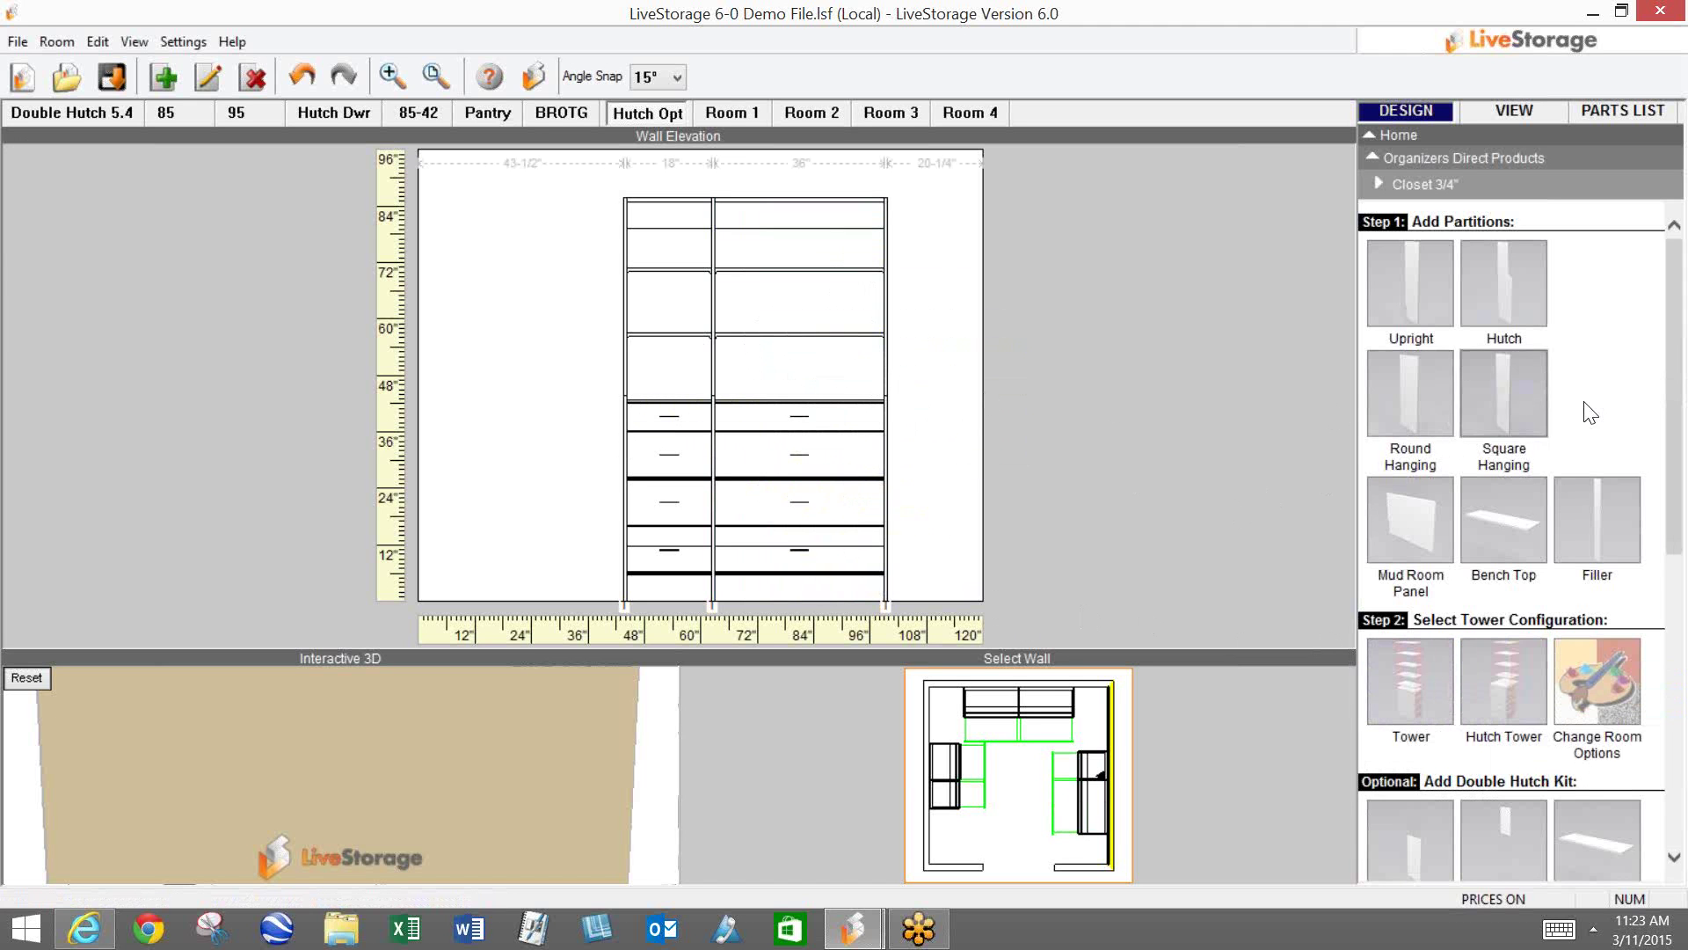
Step: Place hutch tops at 43-7/8" over the drawers of the new 18" and 36" hutch sections
{"action": "scroll", "coordinate": [1608, 400], "scroll_direction": "down", "scroll_amount": 3}
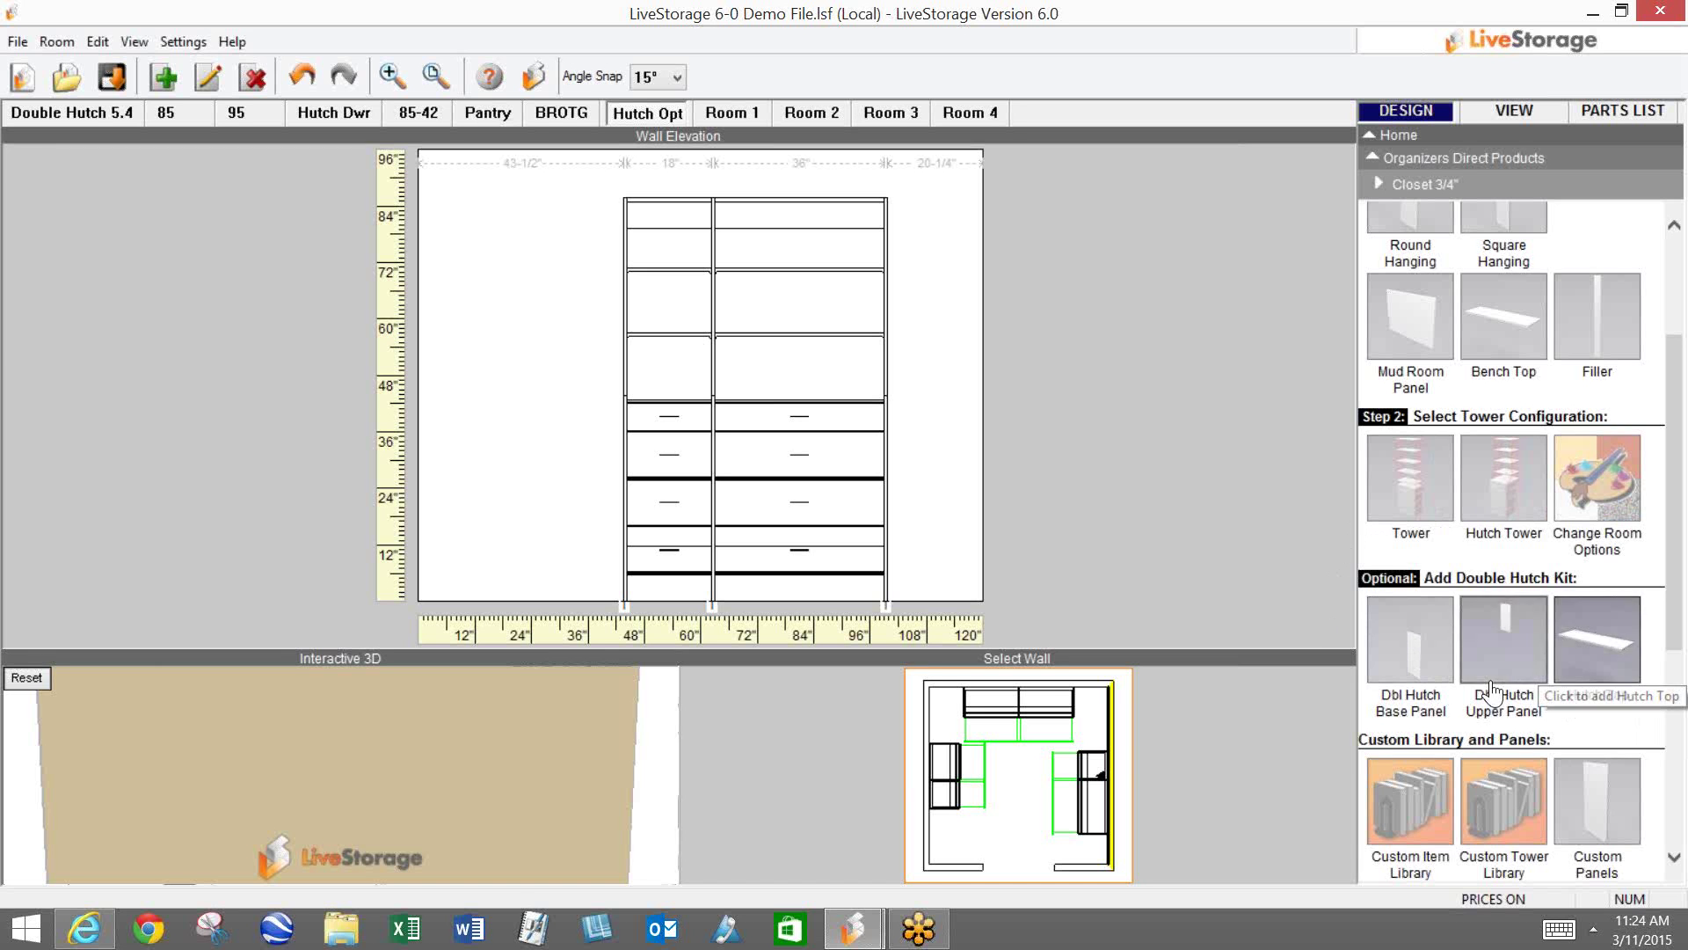
{"action": "left_click", "coordinate": [1600, 655]}
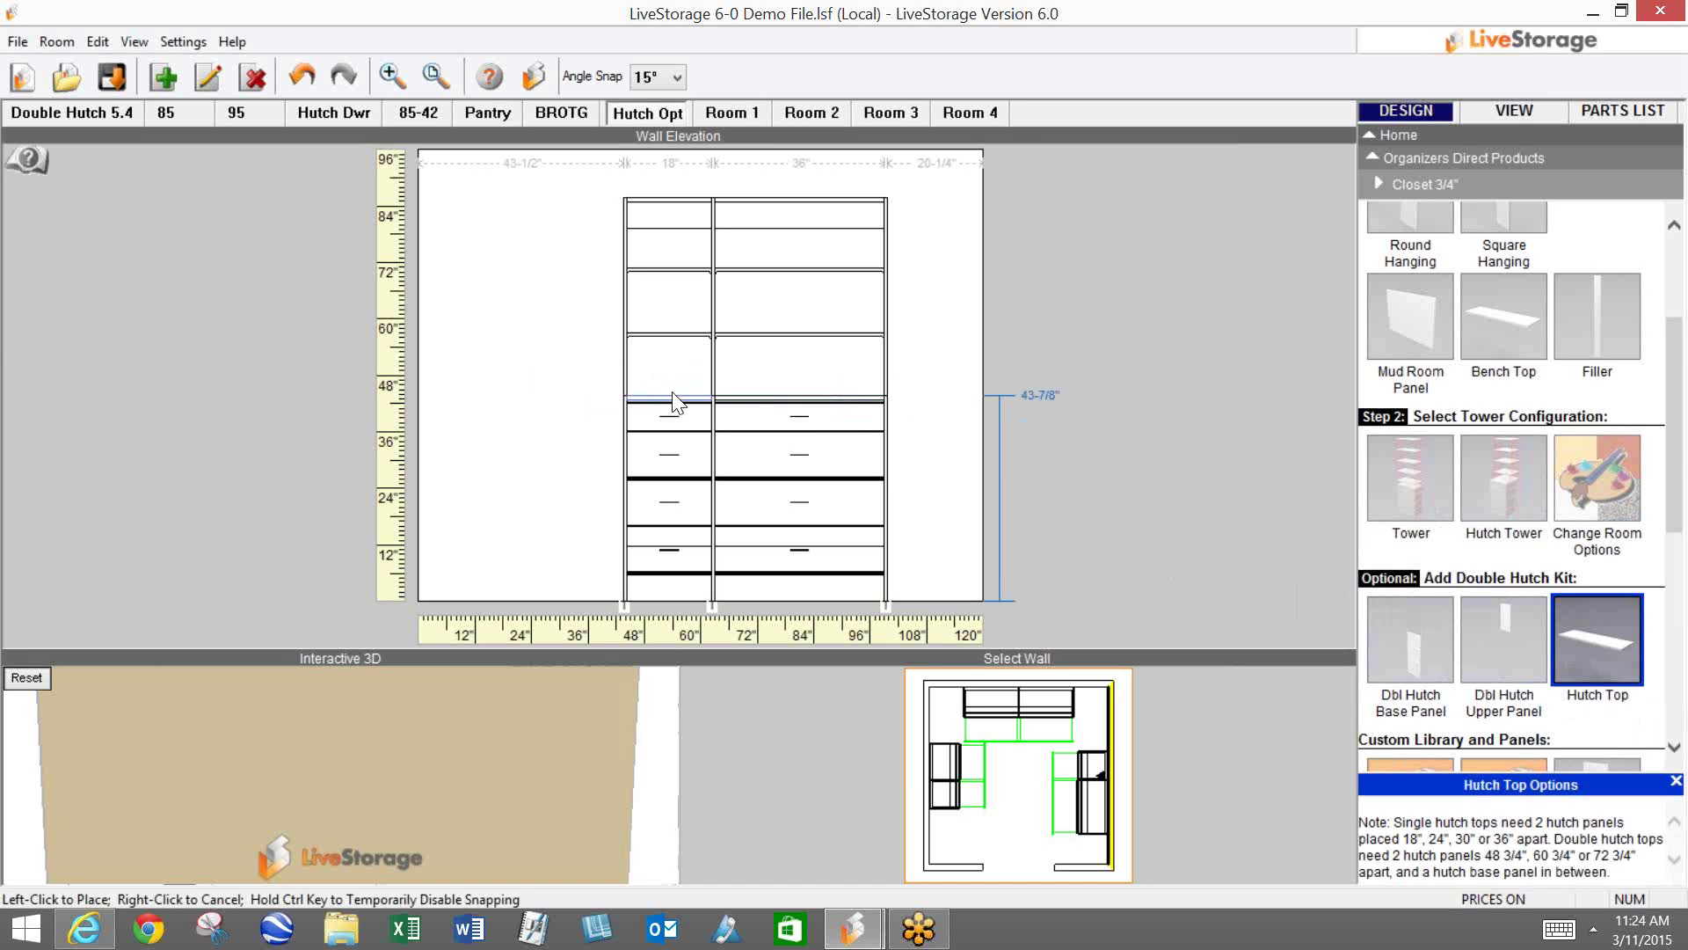
{"action": "left_click", "coordinate": [697, 395]}
{"action": "right_click", "coordinate": [941, 303]}
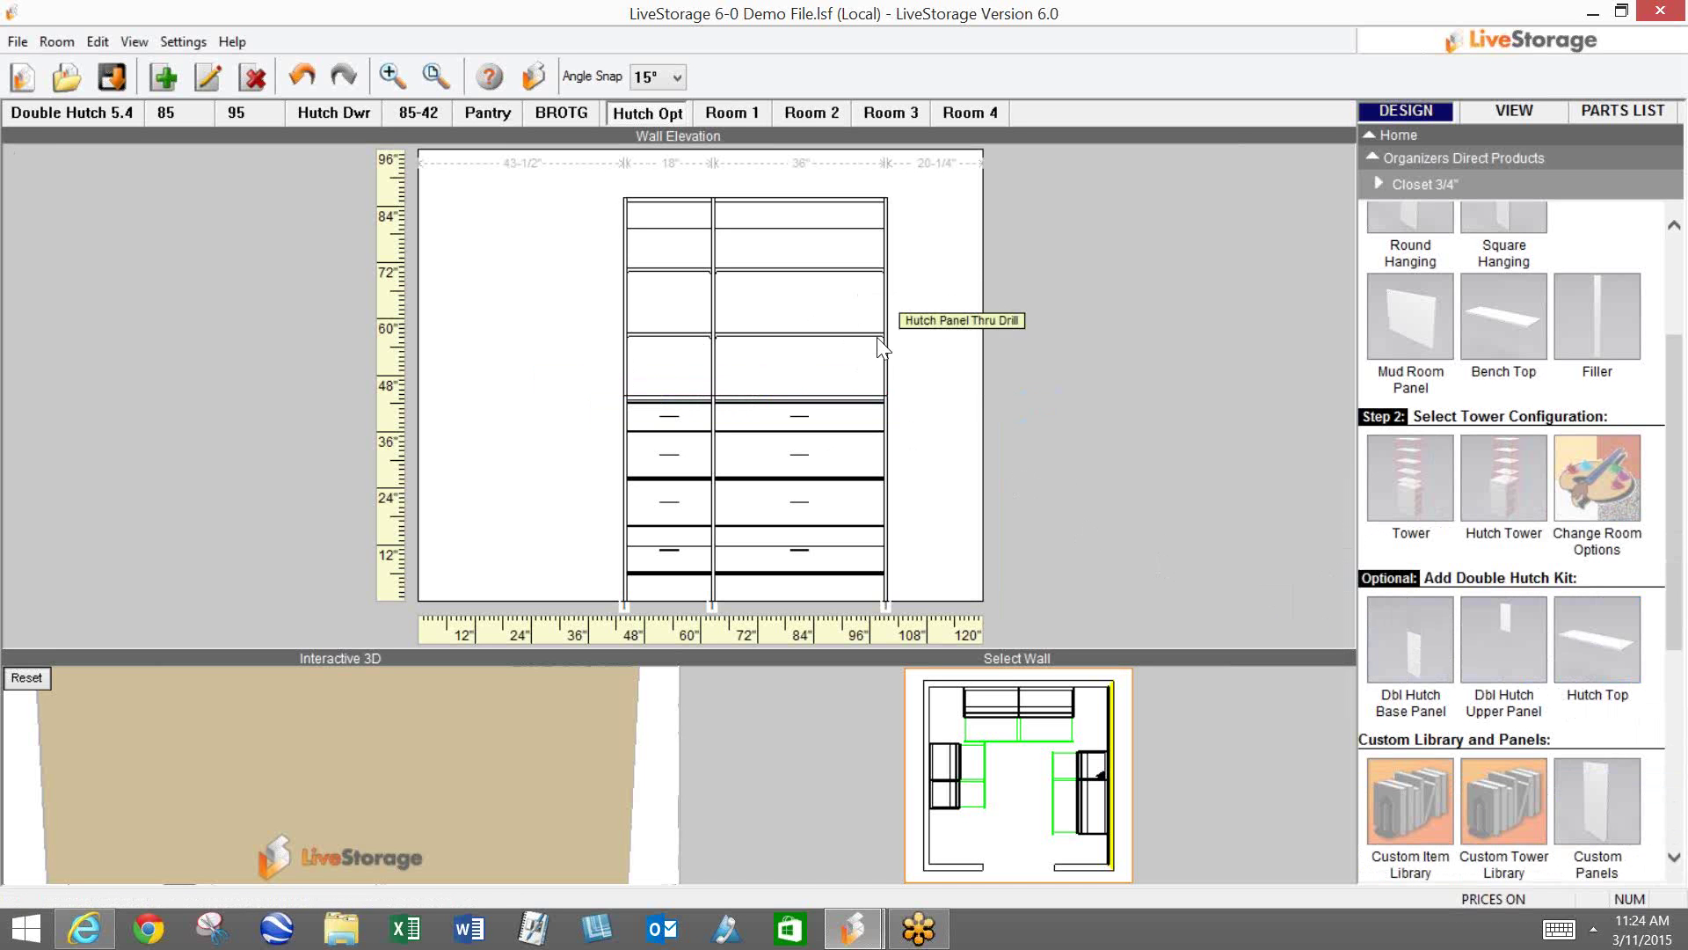
Step: Show the room in 3D and set its Organizers Direct top finish to Licorice
{"action": "left_click", "coordinate": [1504, 115]}
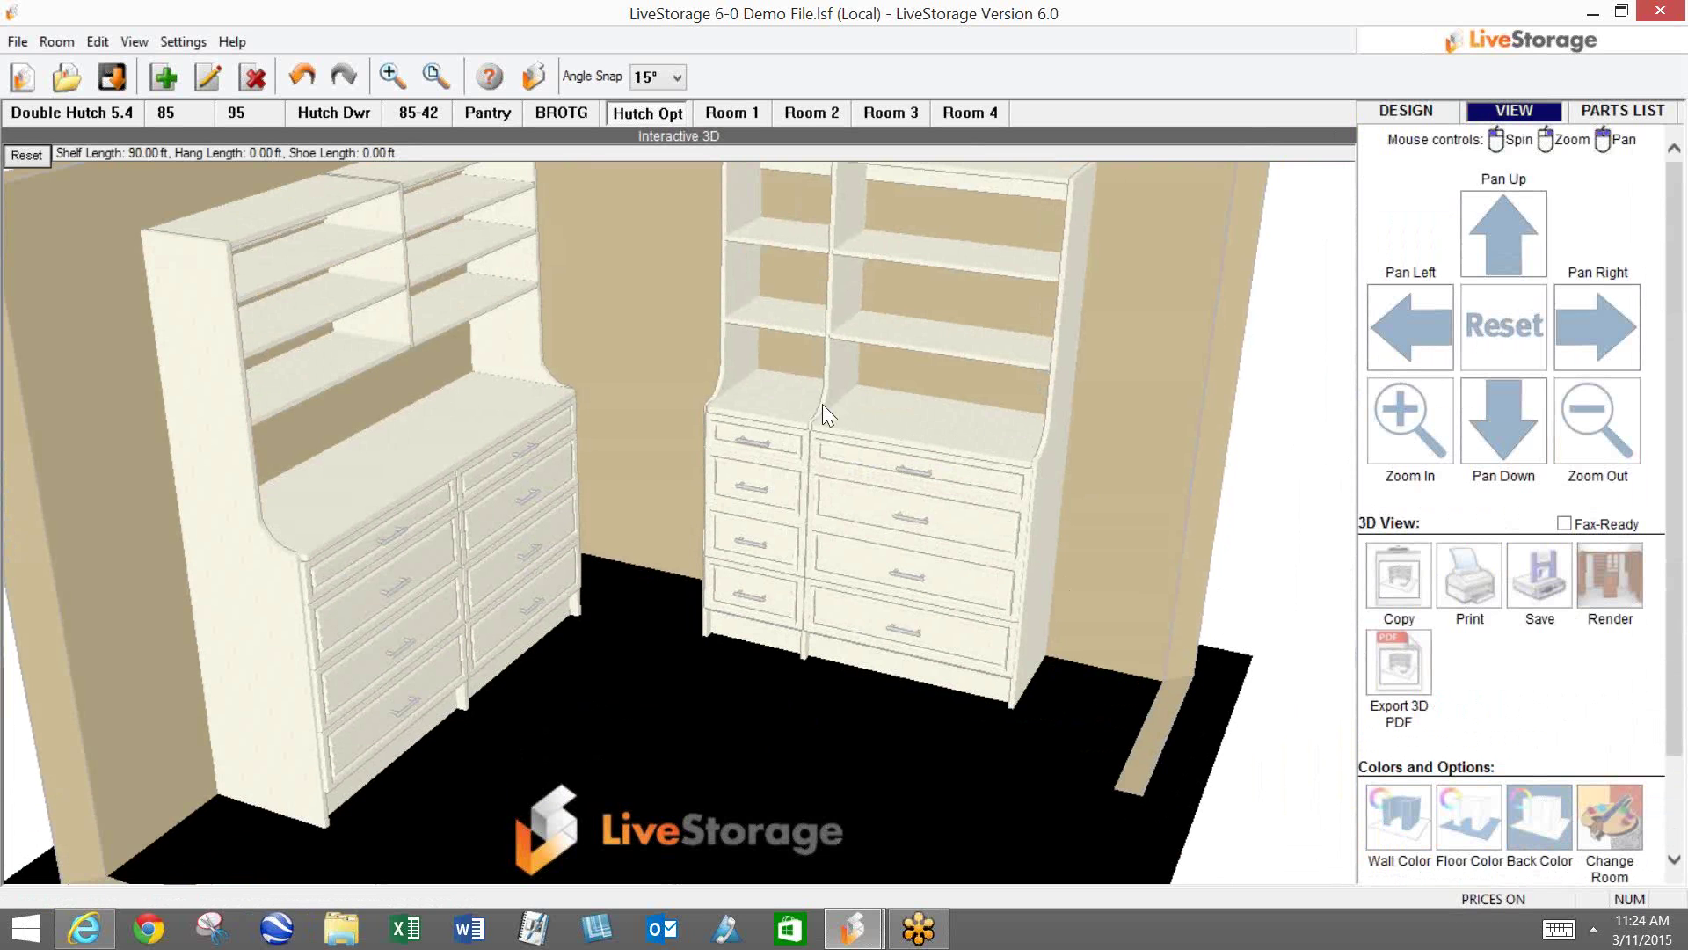
{"action": "left_click", "coordinate": [1608, 822]}
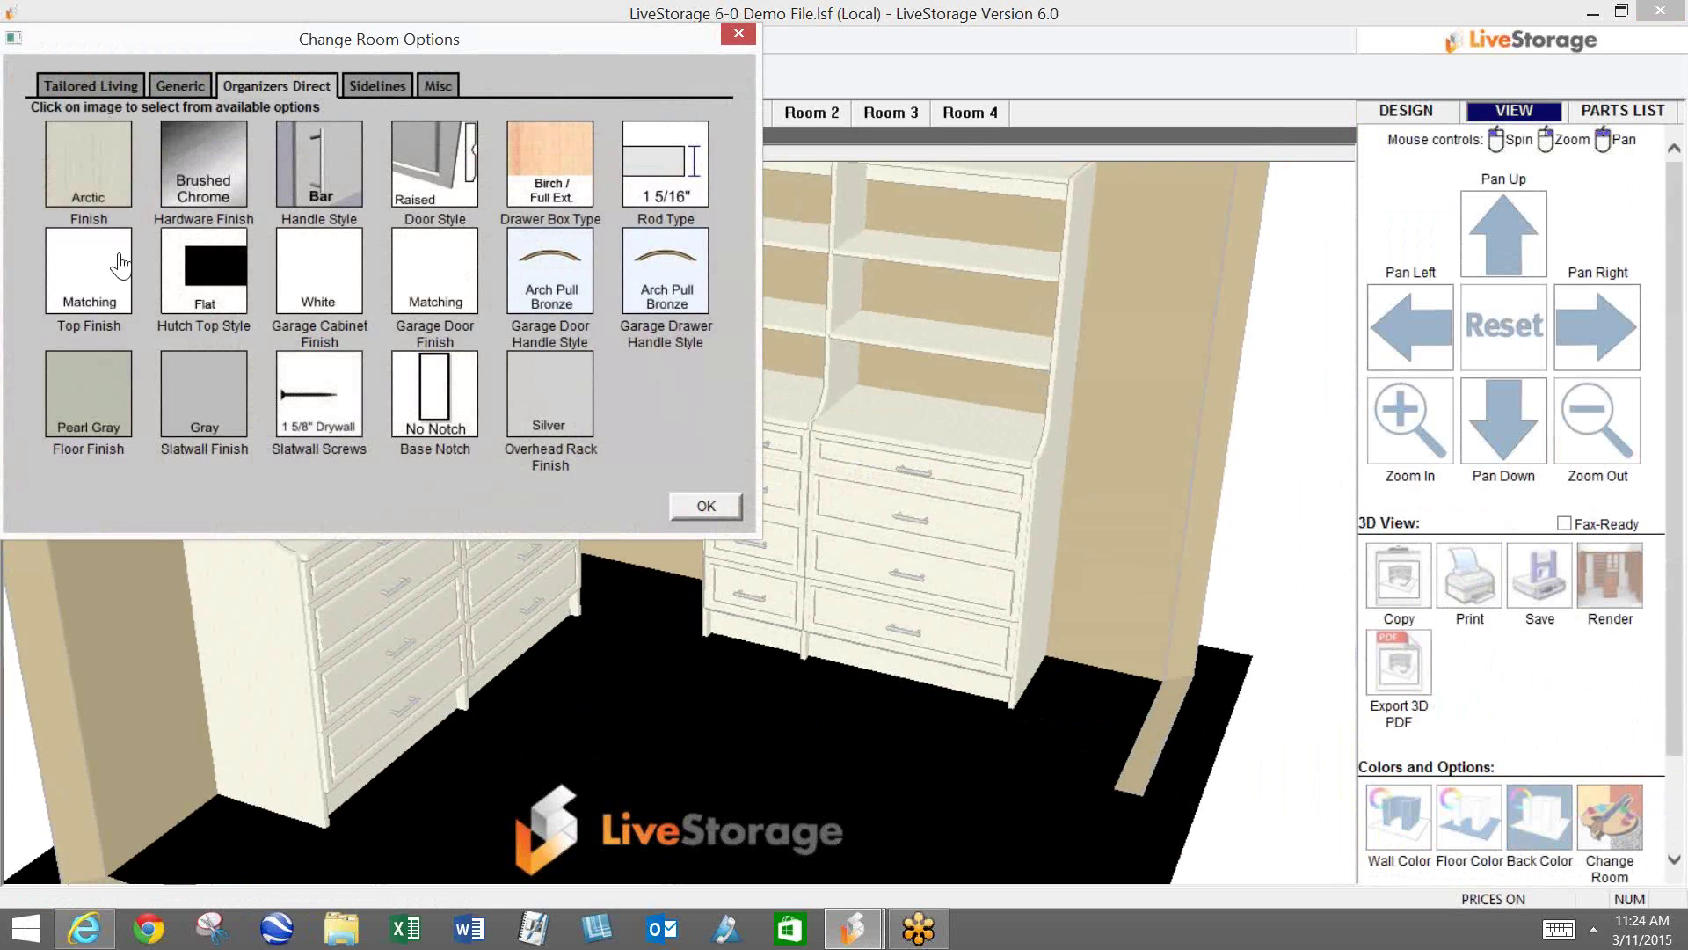
{"action": "left_click", "coordinate": [89, 290]}
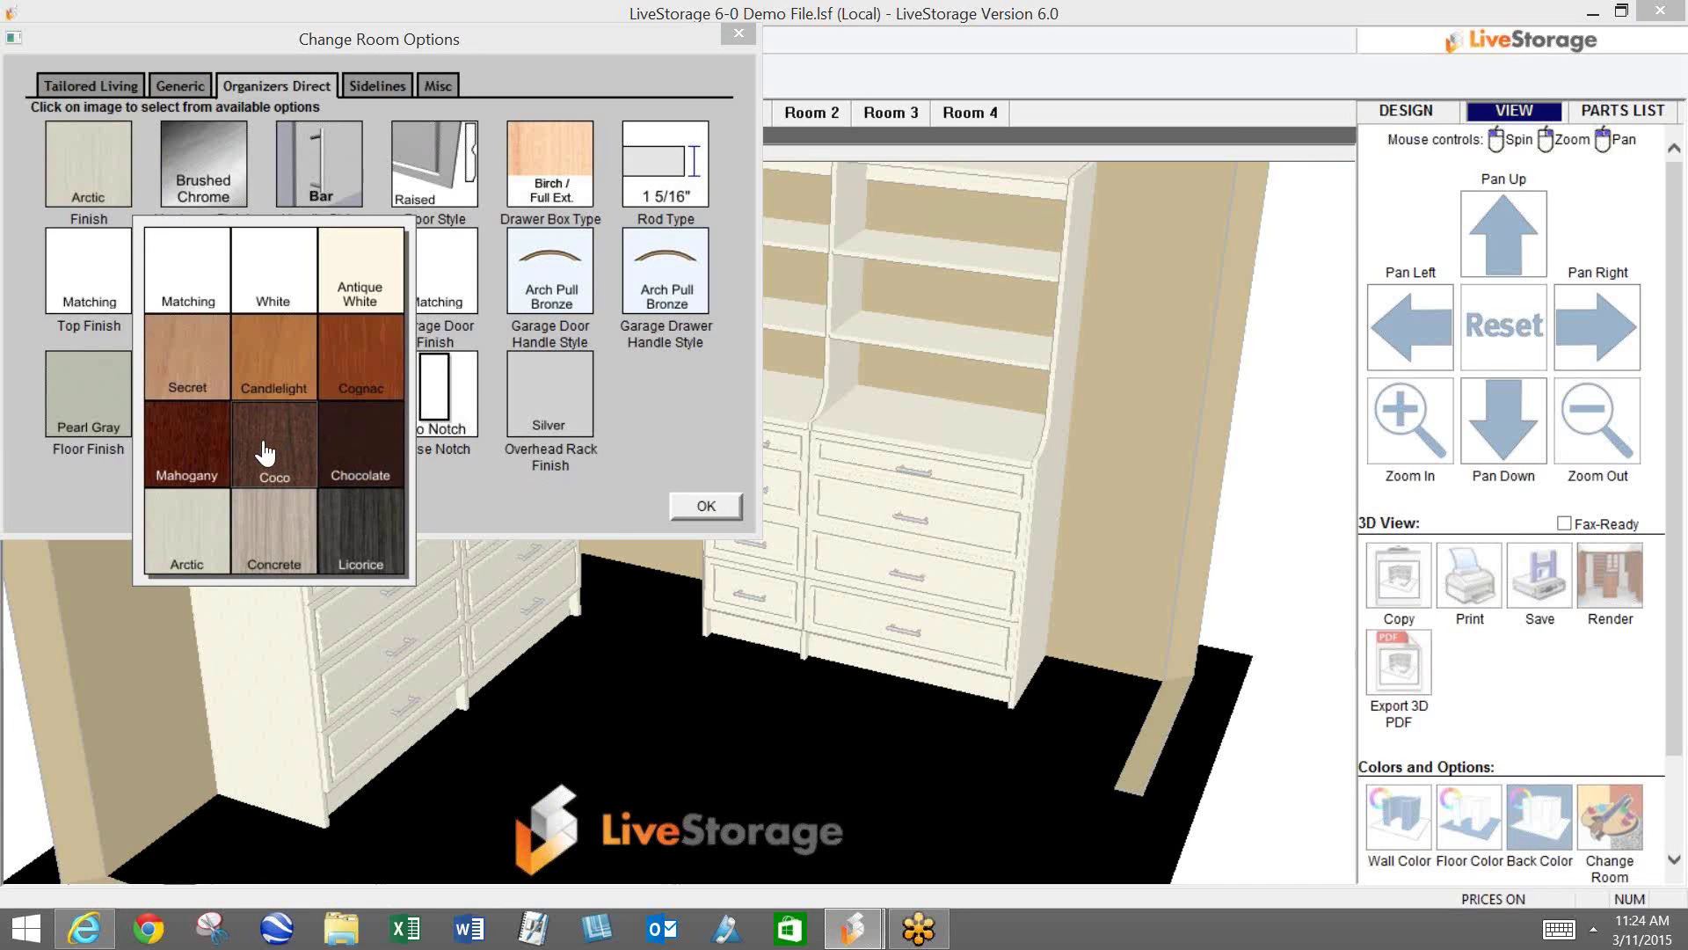
{"action": "left_click", "coordinate": [373, 538]}
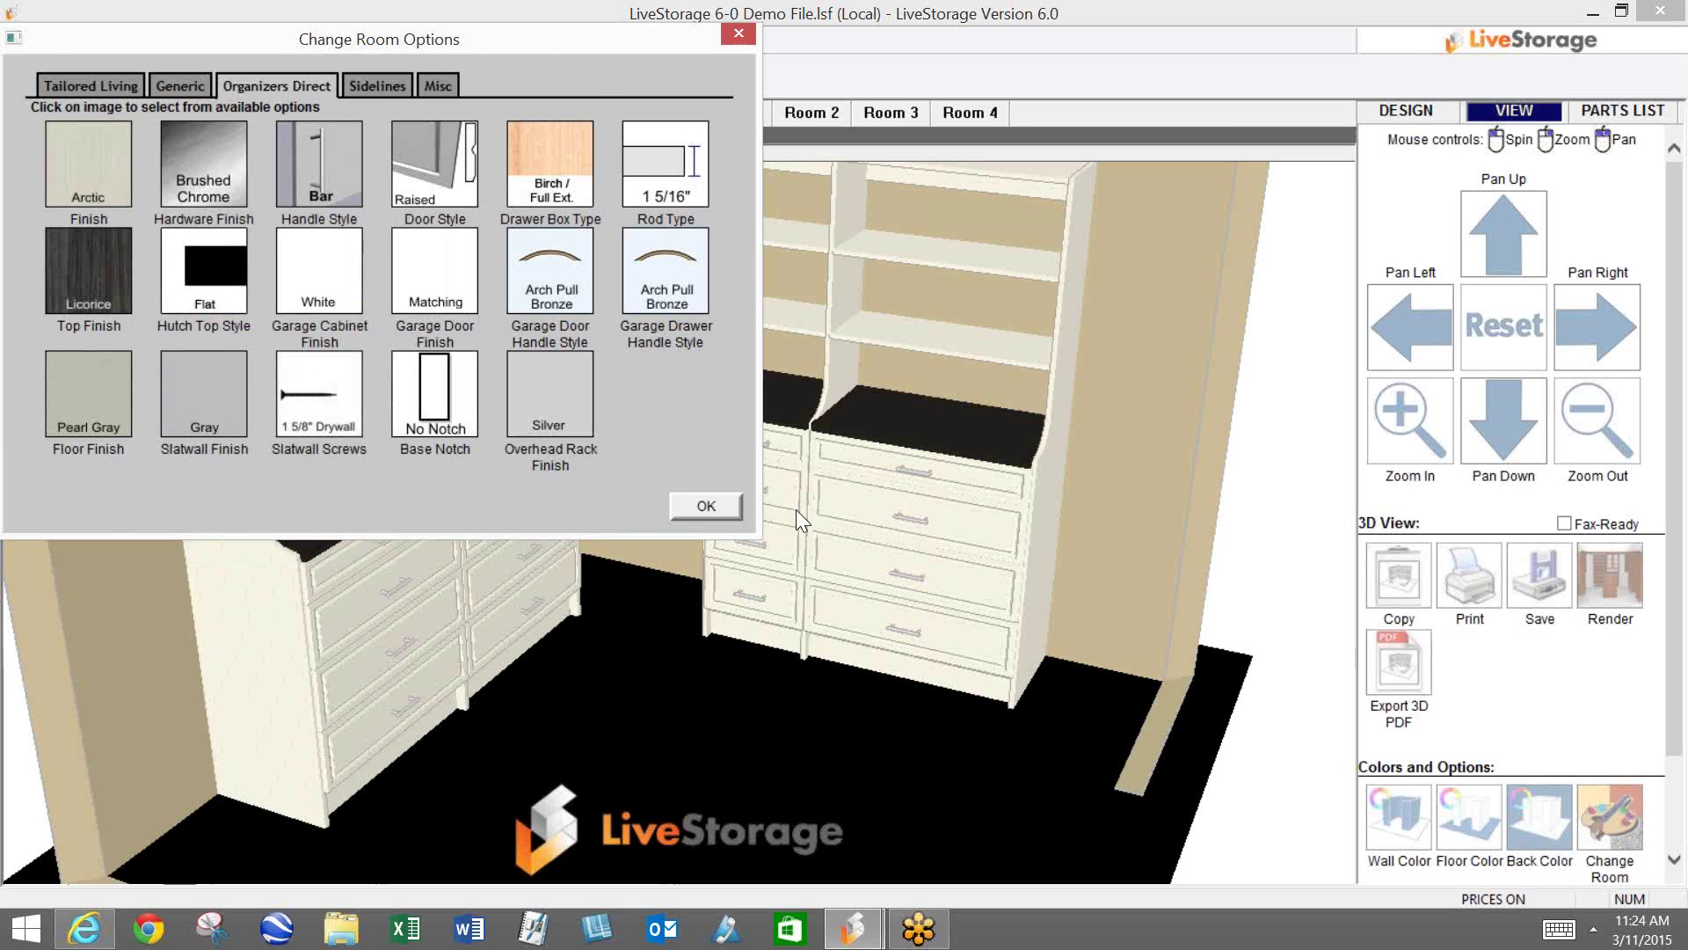
{"action": "left_click", "coordinate": [734, 515]}
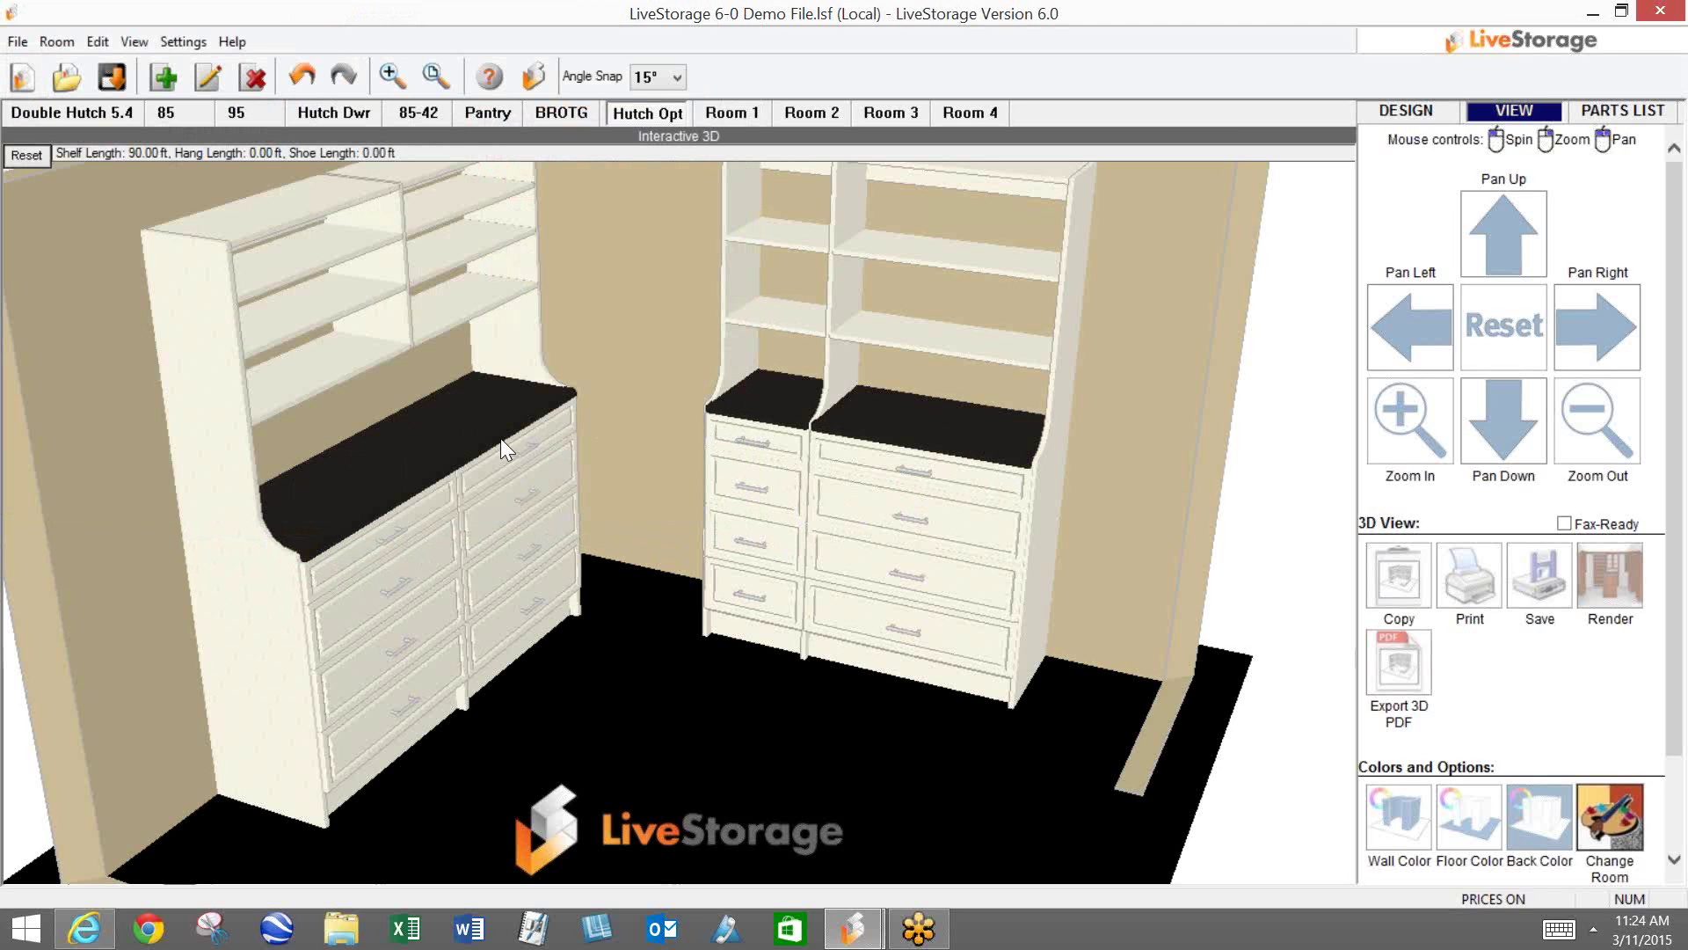
Step: Try the Ogee hutch top style in the Organizers Direct room options, return it to Flat and close the options
{"action": "left_click", "coordinate": [1609, 816]}
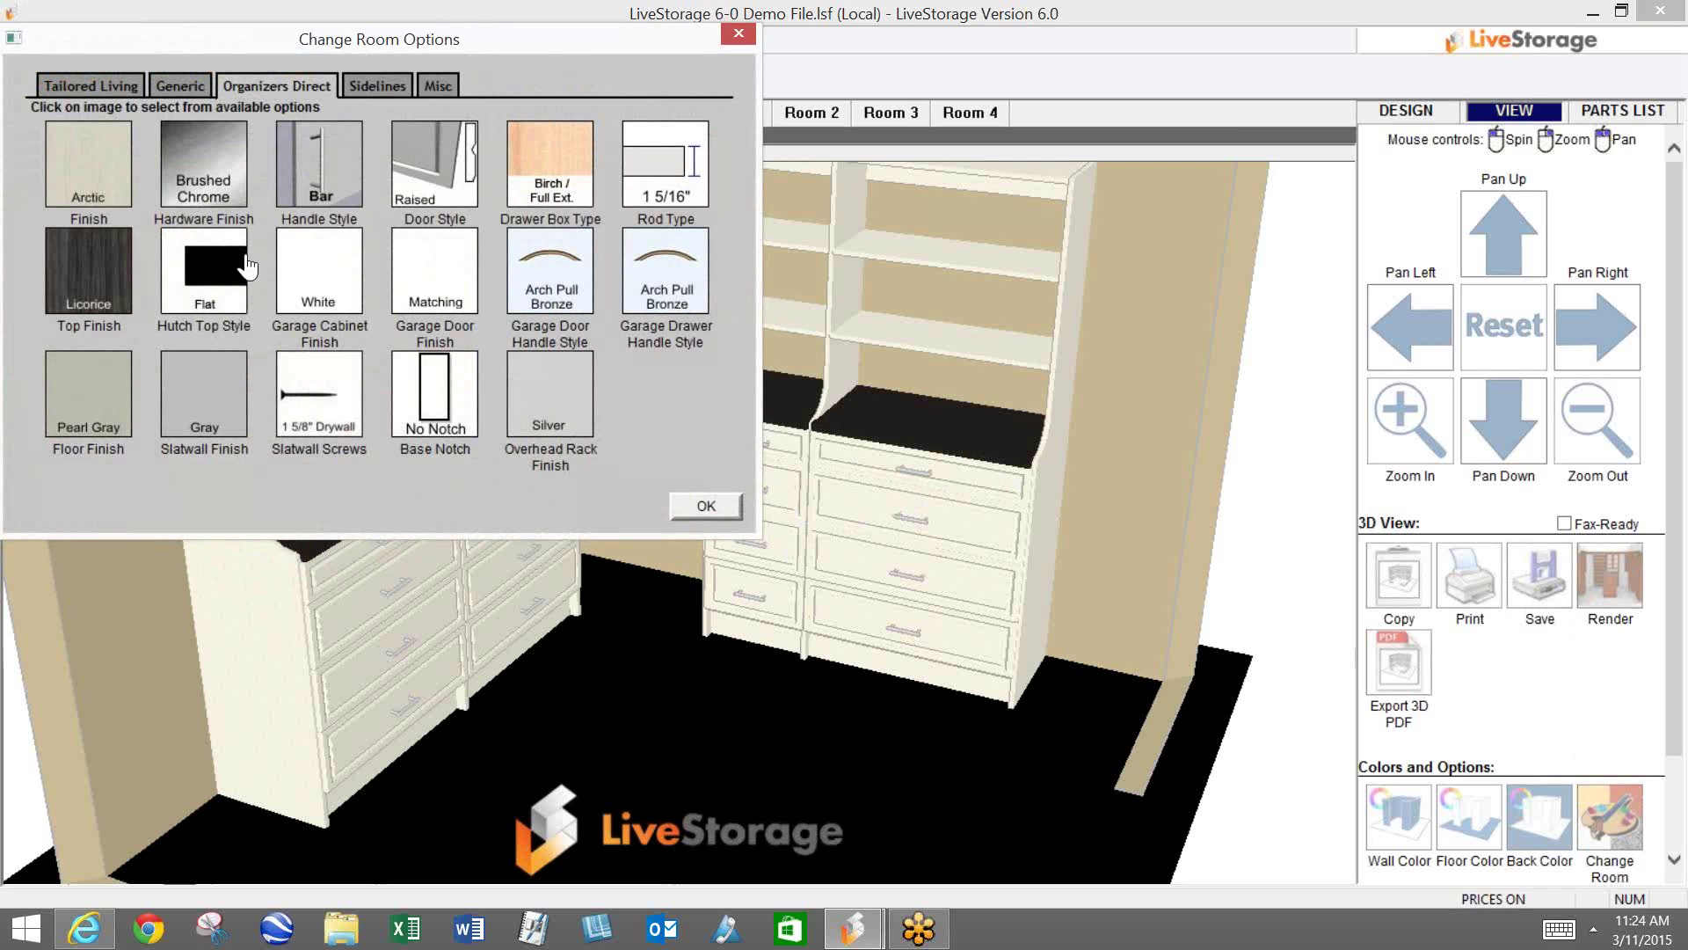
{"action": "left_click", "coordinate": [227, 283]}
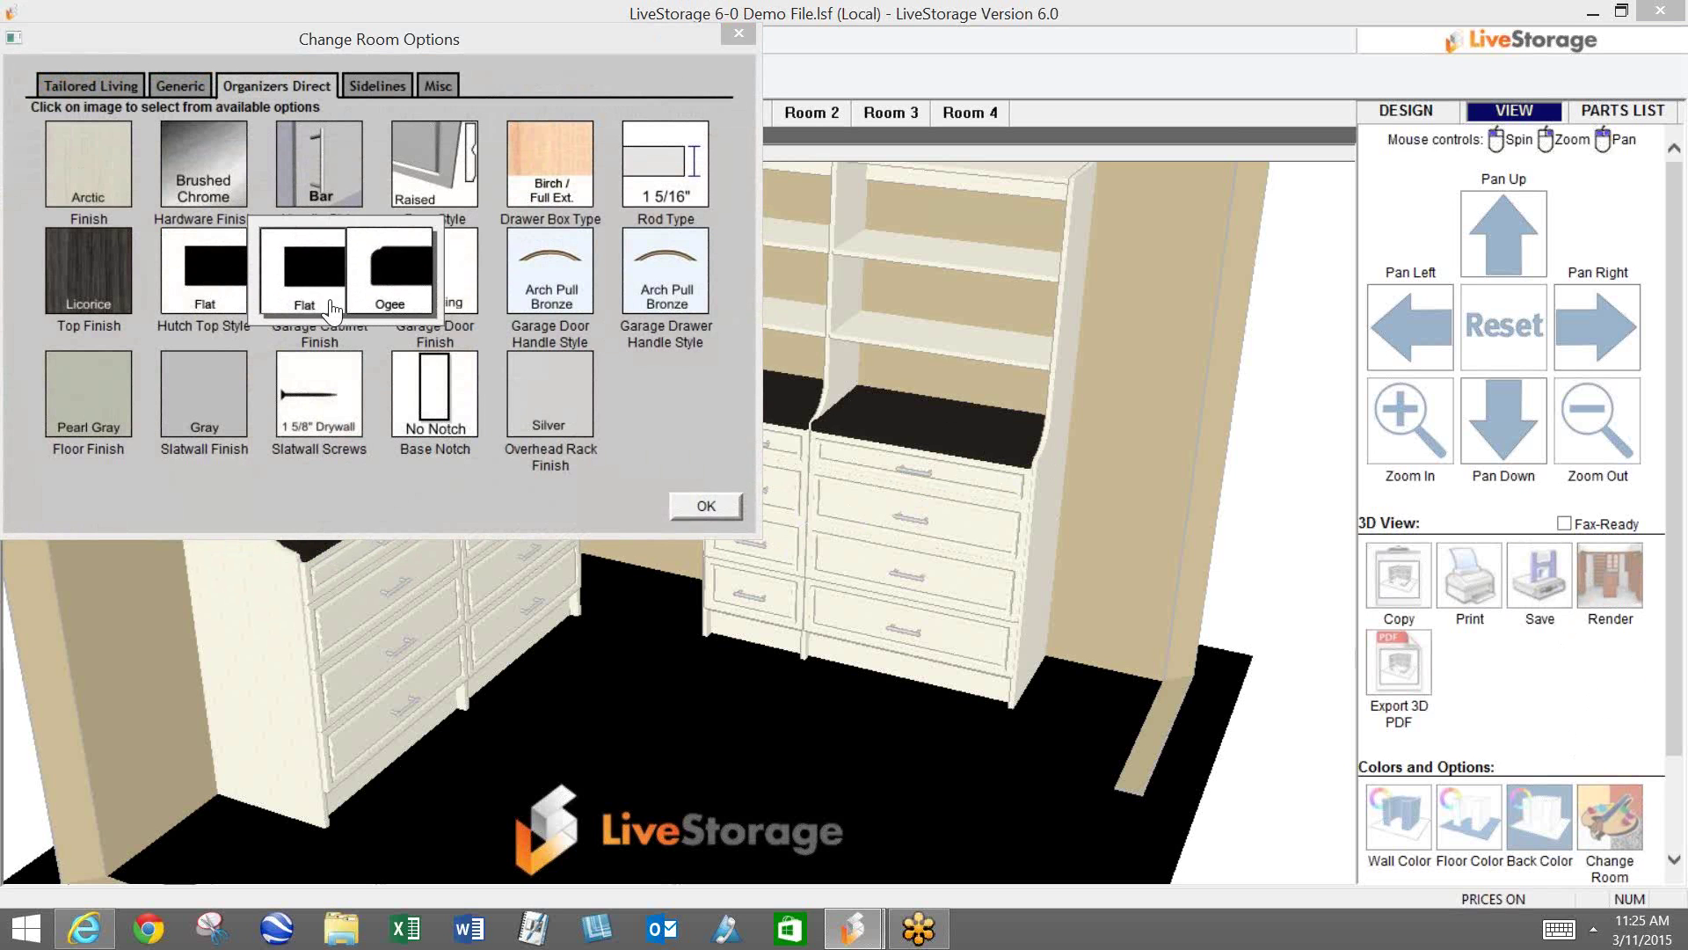
{"action": "left_click", "coordinate": [395, 295]}
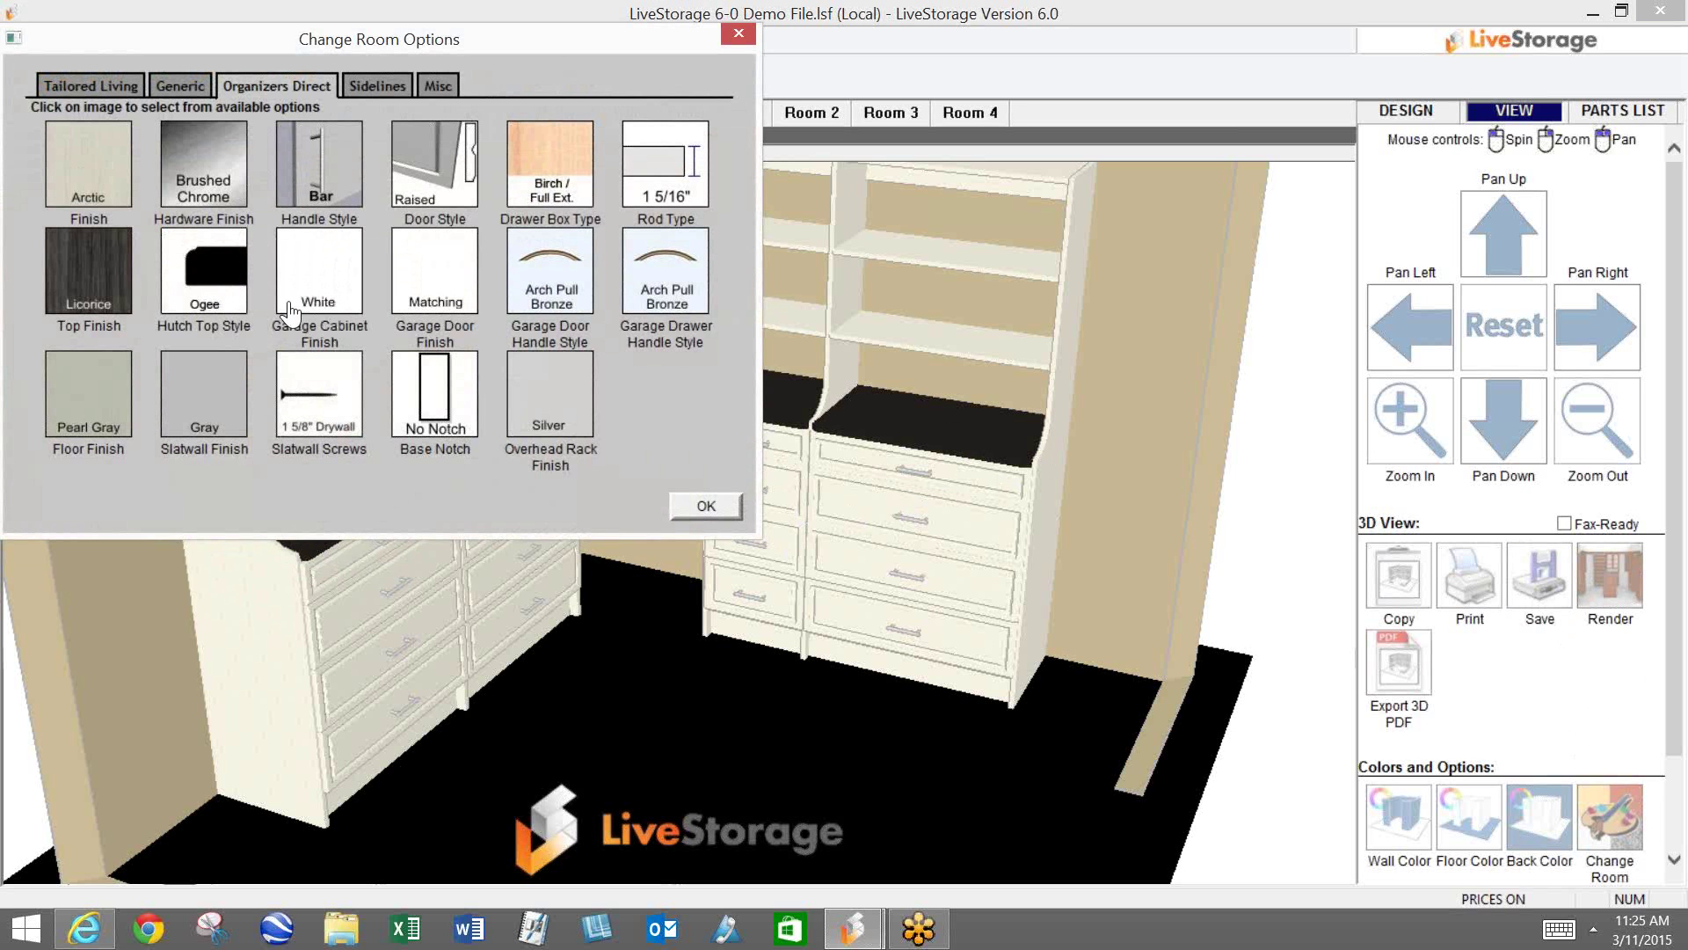
{"action": "left_click", "coordinate": [217, 290]}
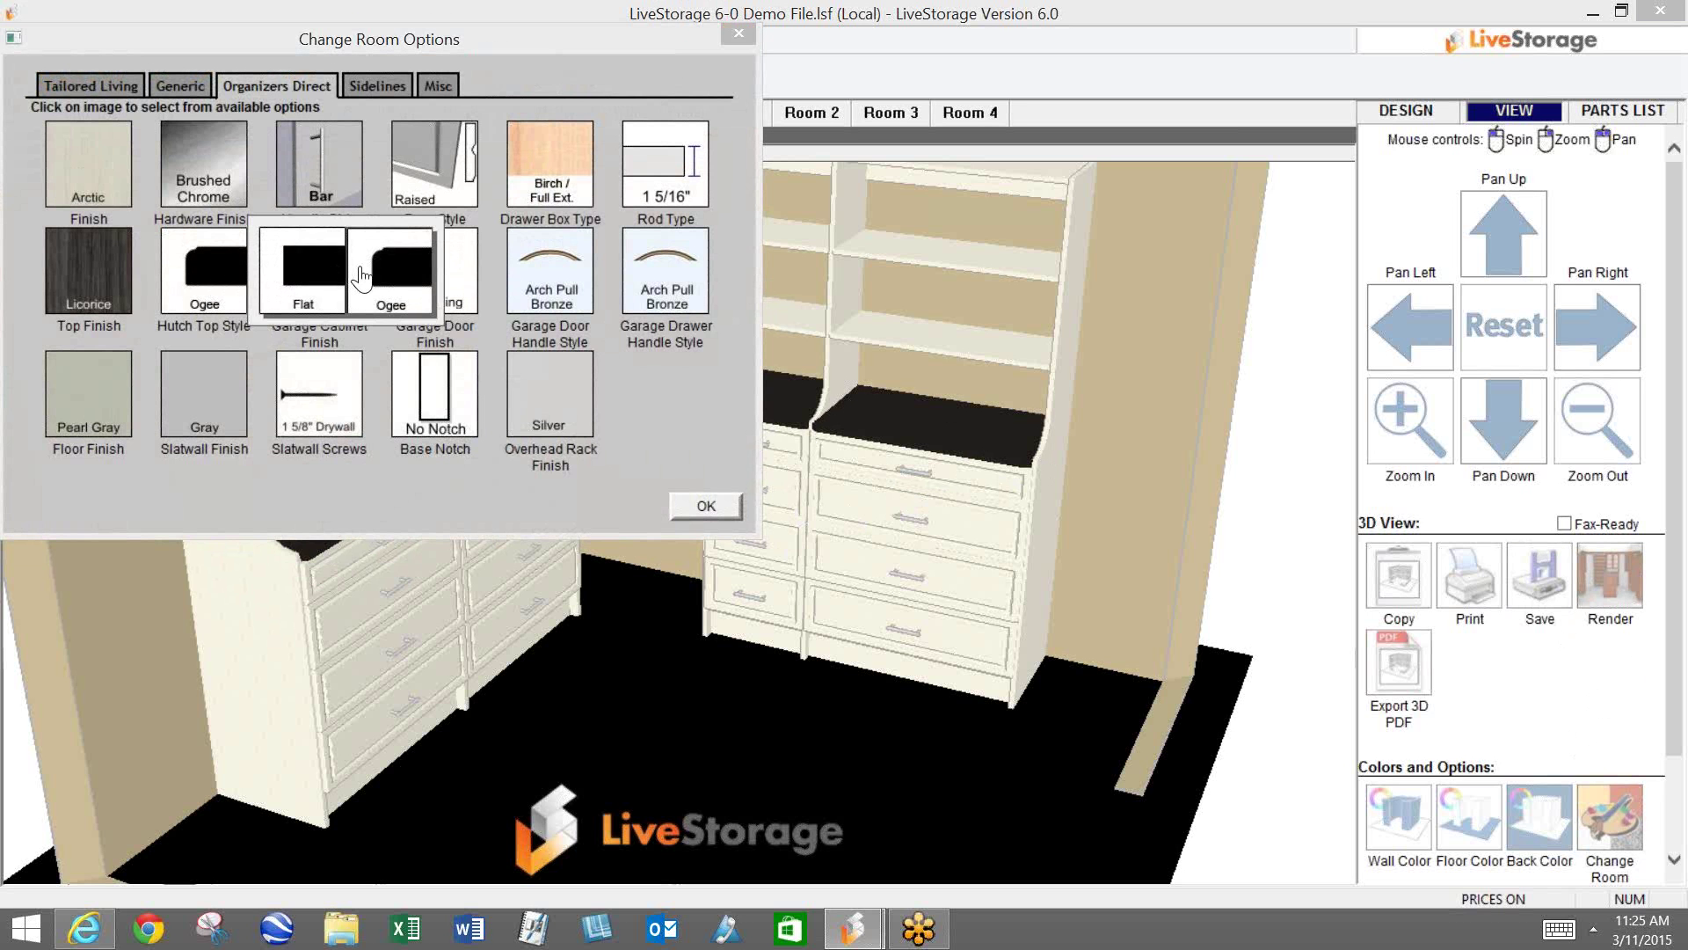
{"action": "left_click", "coordinate": [295, 280]}
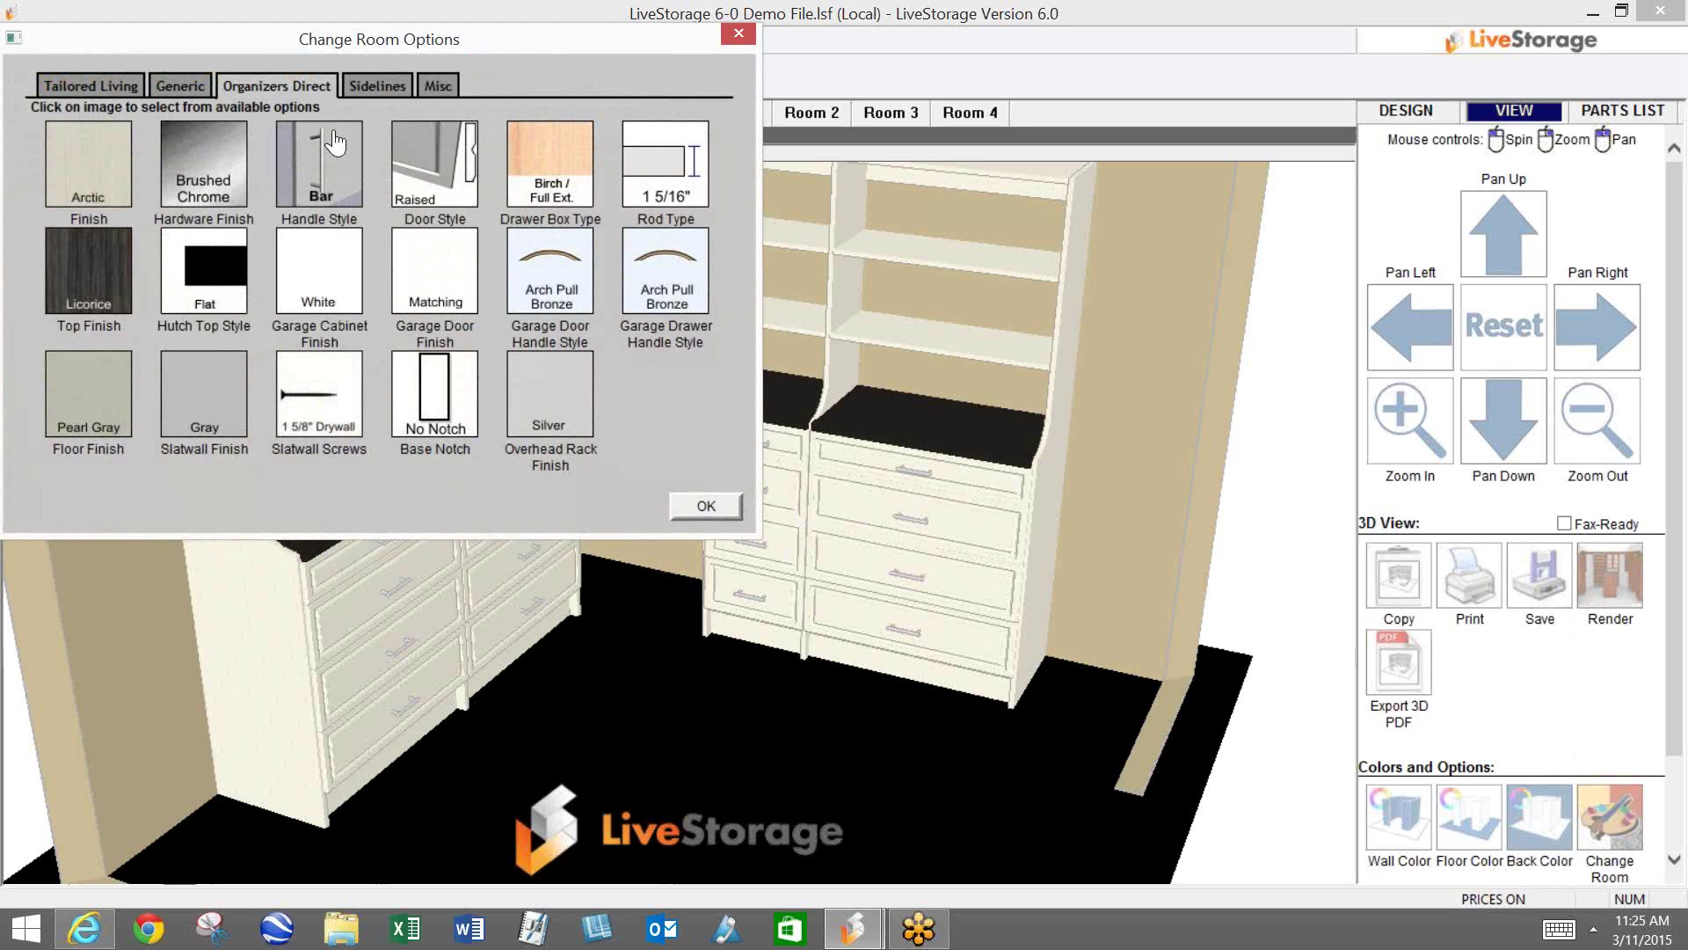
{"action": "left_click", "coordinate": [180, 291]}
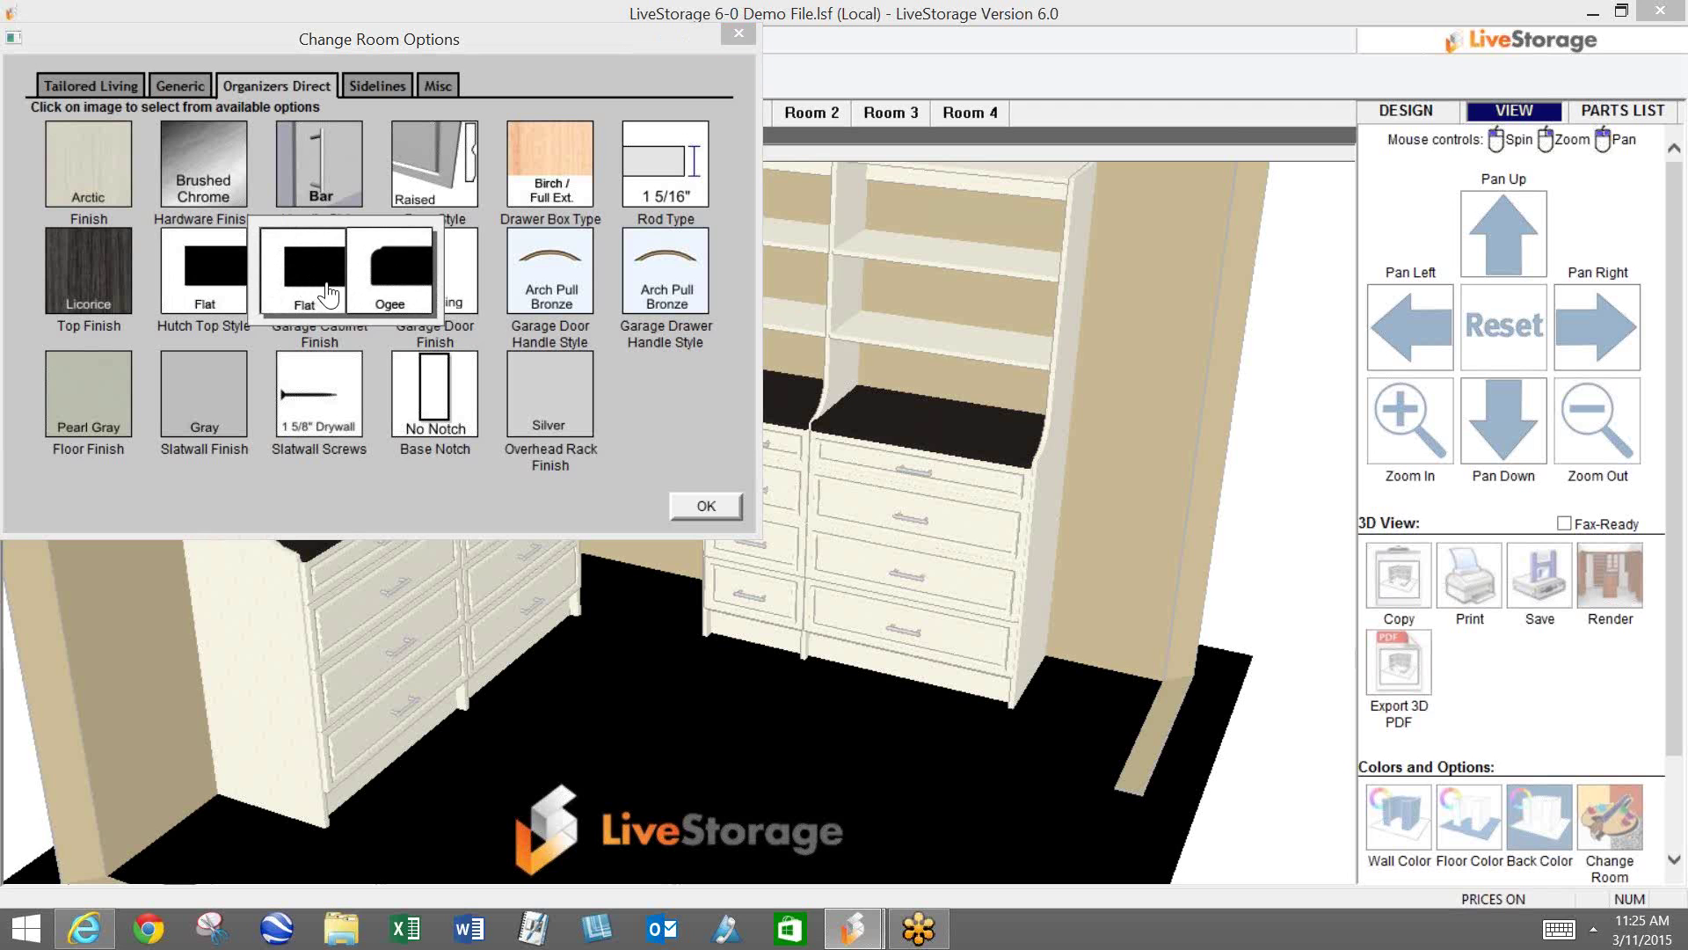
{"action": "left_click", "coordinate": [380, 341]}
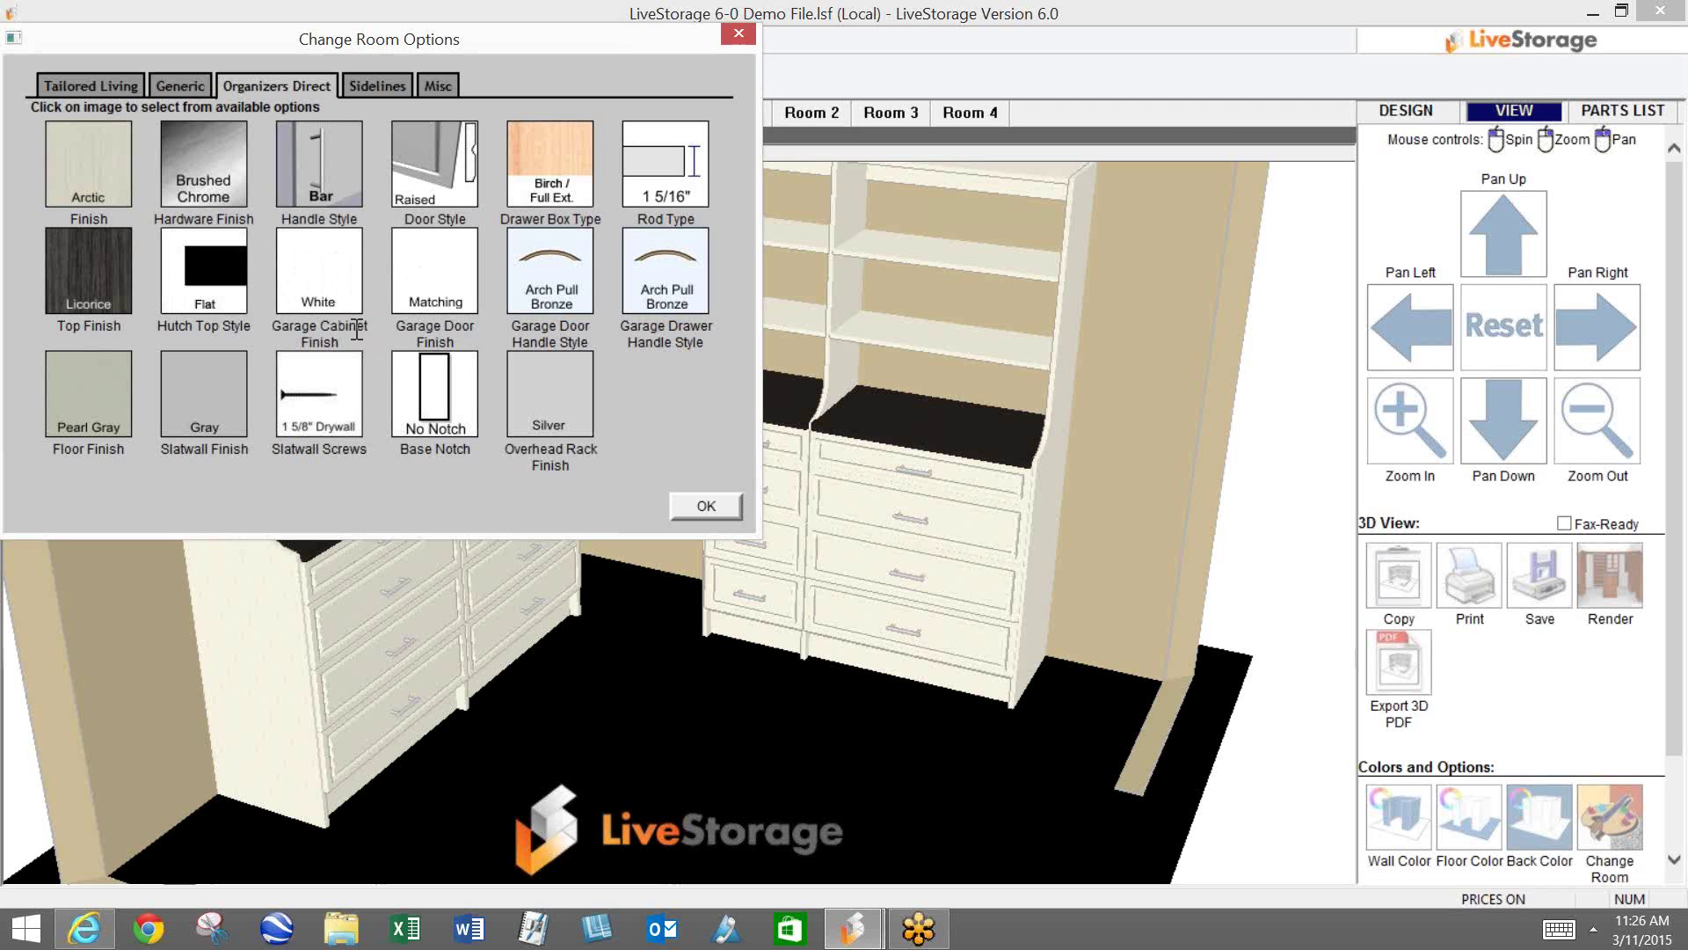
{"action": "left_click", "coordinate": [740, 36]}
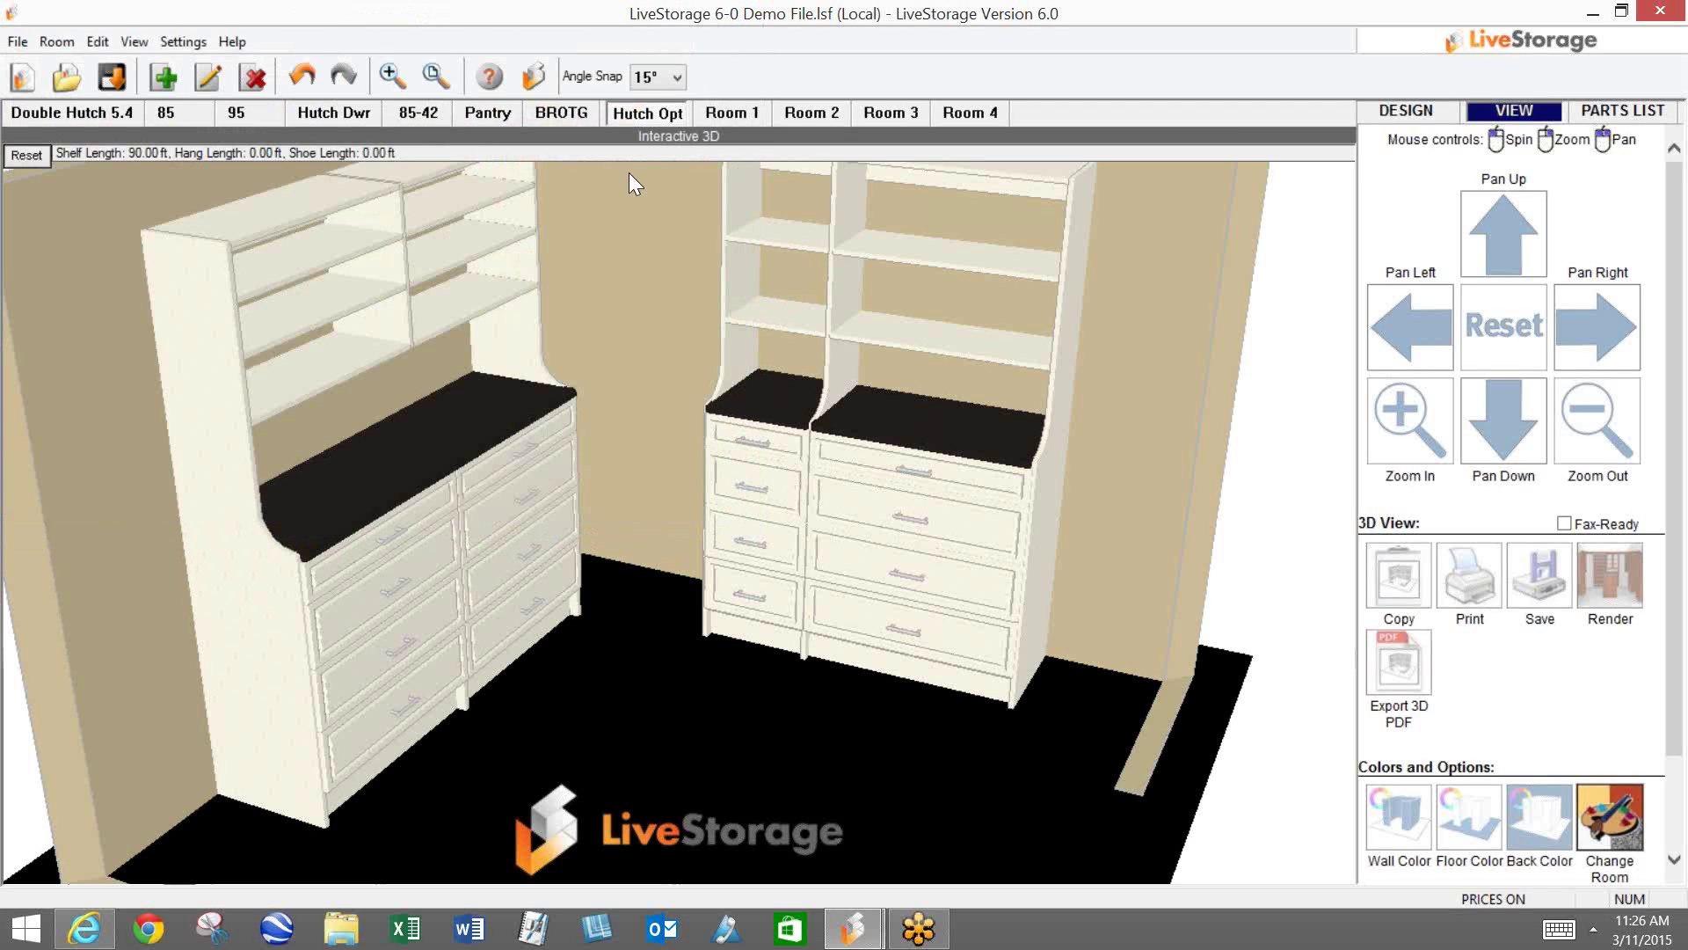
Step: Return to the design workspace and add a walk-in room with 96" walls, 24" returns and a 108" wall height
{"action": "left_click", "coordinate": [1406, 112]}
{"action": "left_click", "coordinate": [1053, 696]}
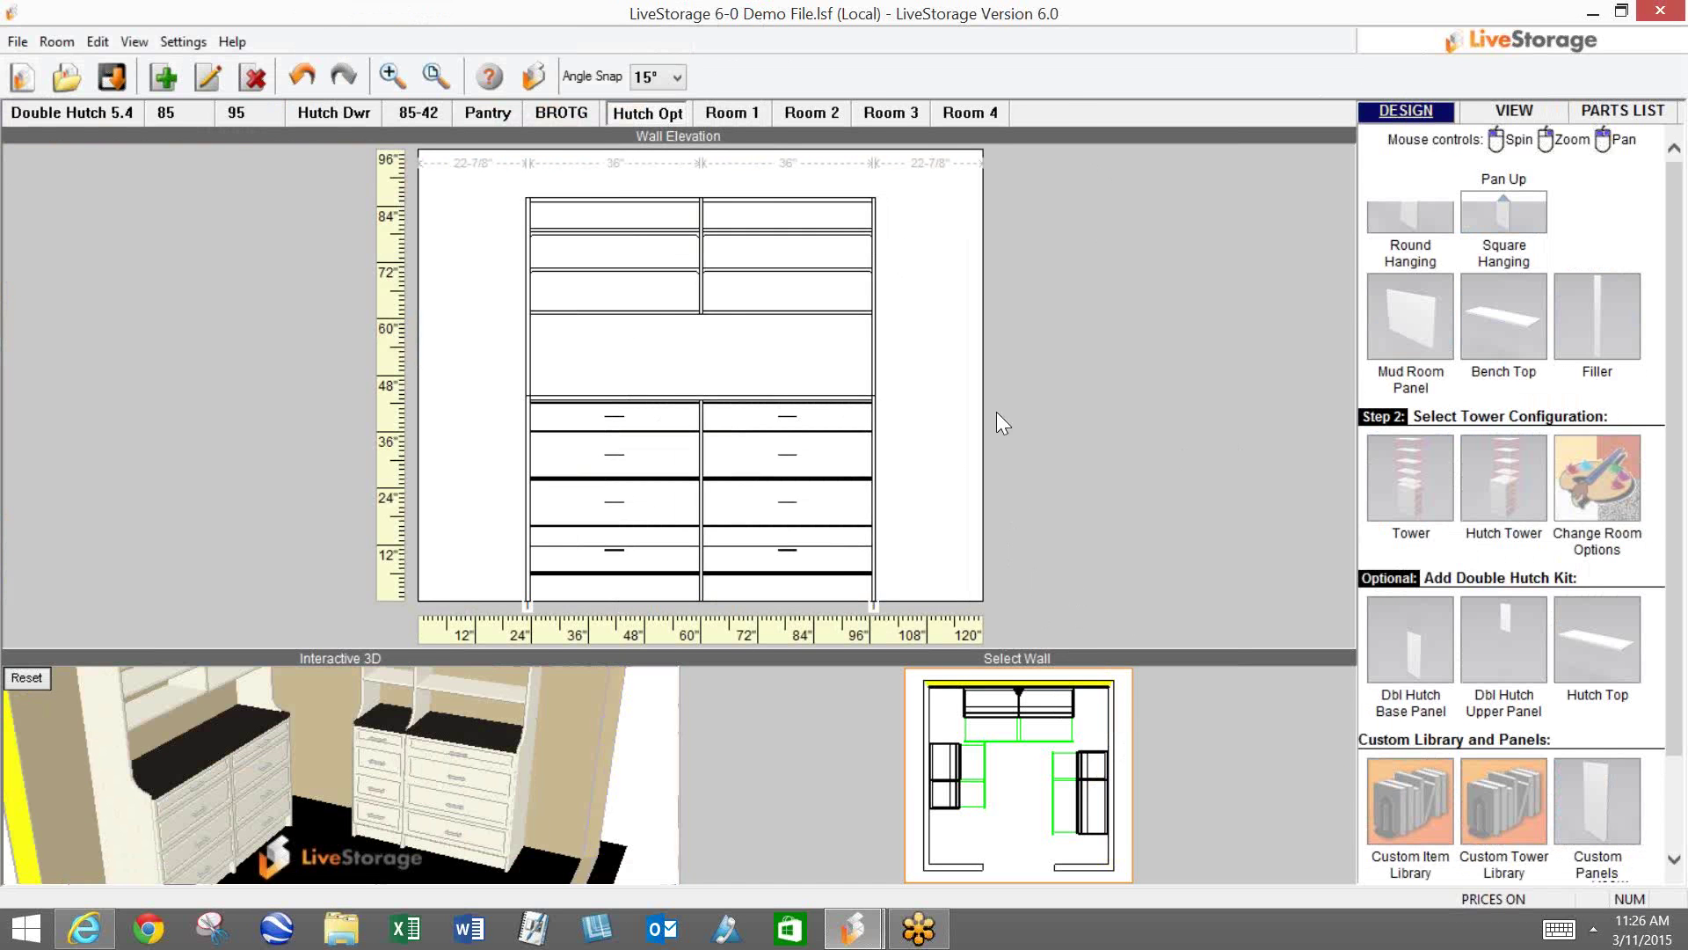
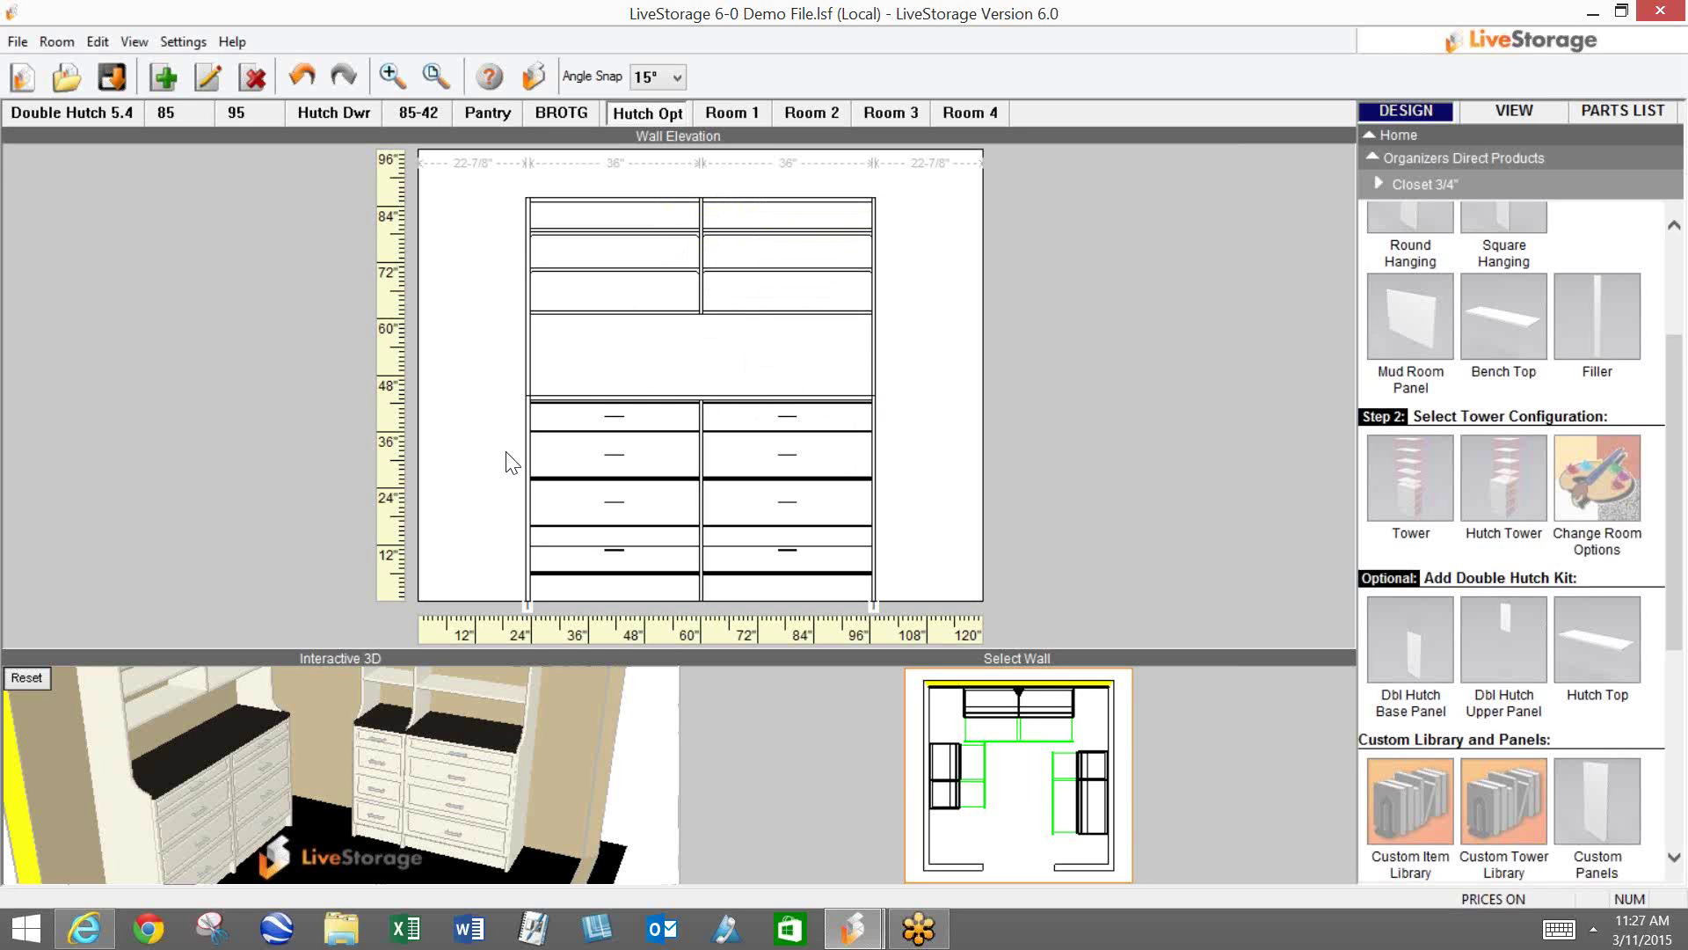
{"action": "left_click", "coordinate": [163, 77]}
{"action": "left_click", "coordinate": [1499, 242]}
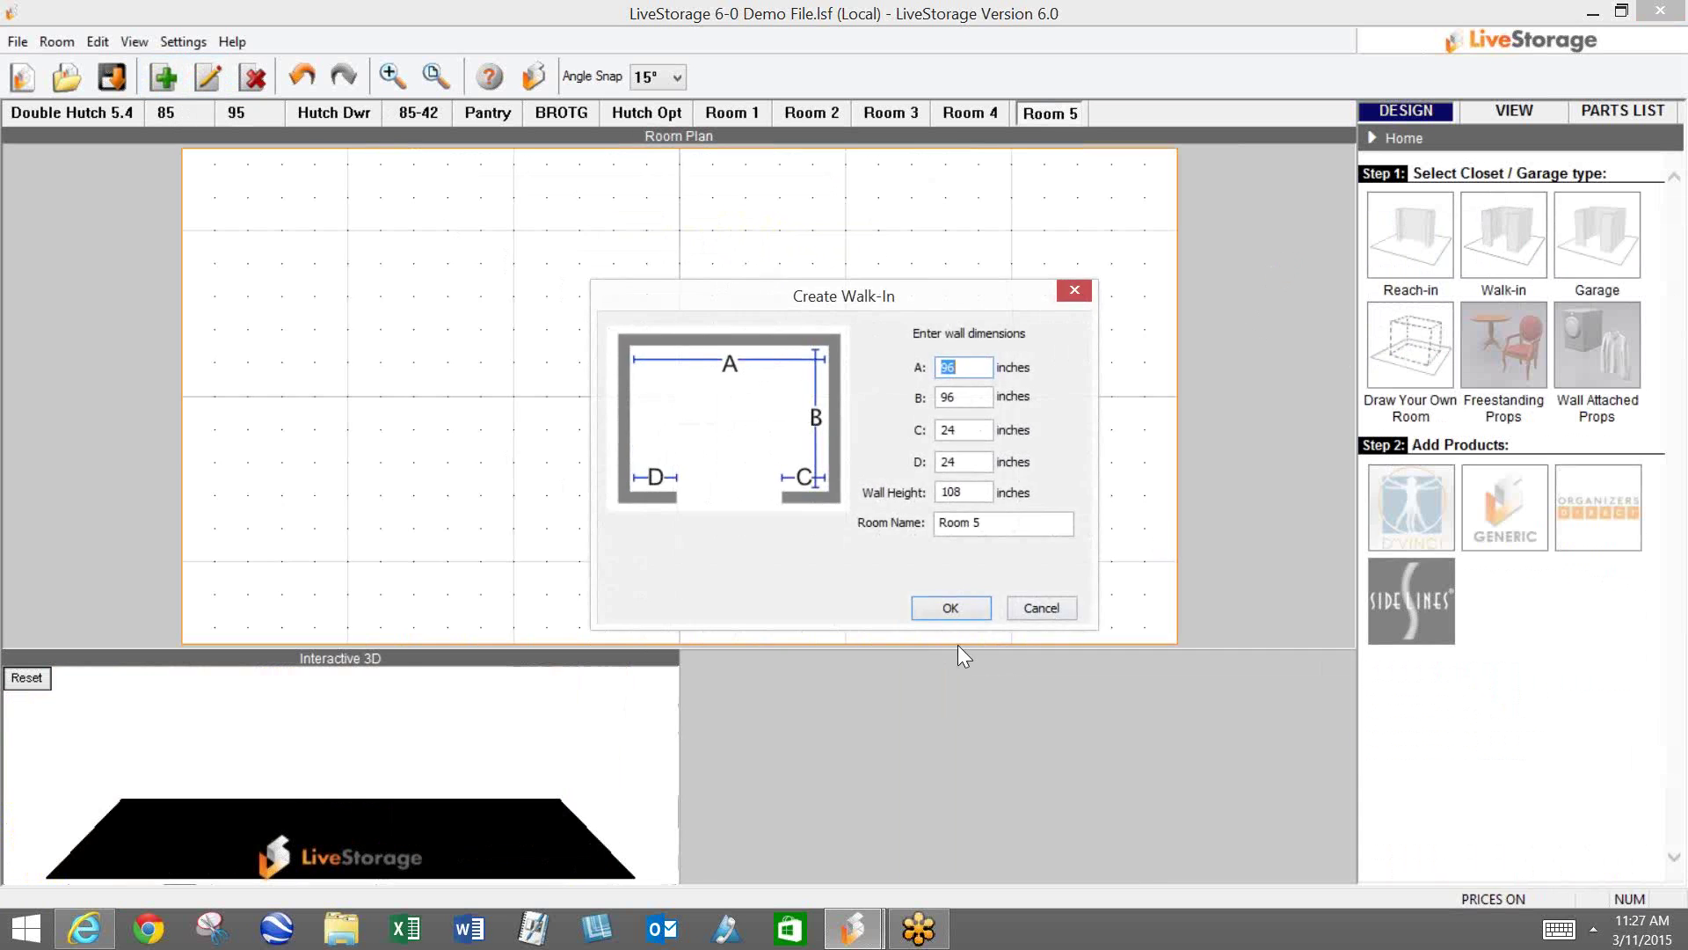
{"action": "left_click", "coordinate": [949, 608]}
Step: Start a 4 base island from the Organizers Direct Closet 3/4" molding and freestanding products
{"action": "left_click", "coordinate": [1597, 508]}
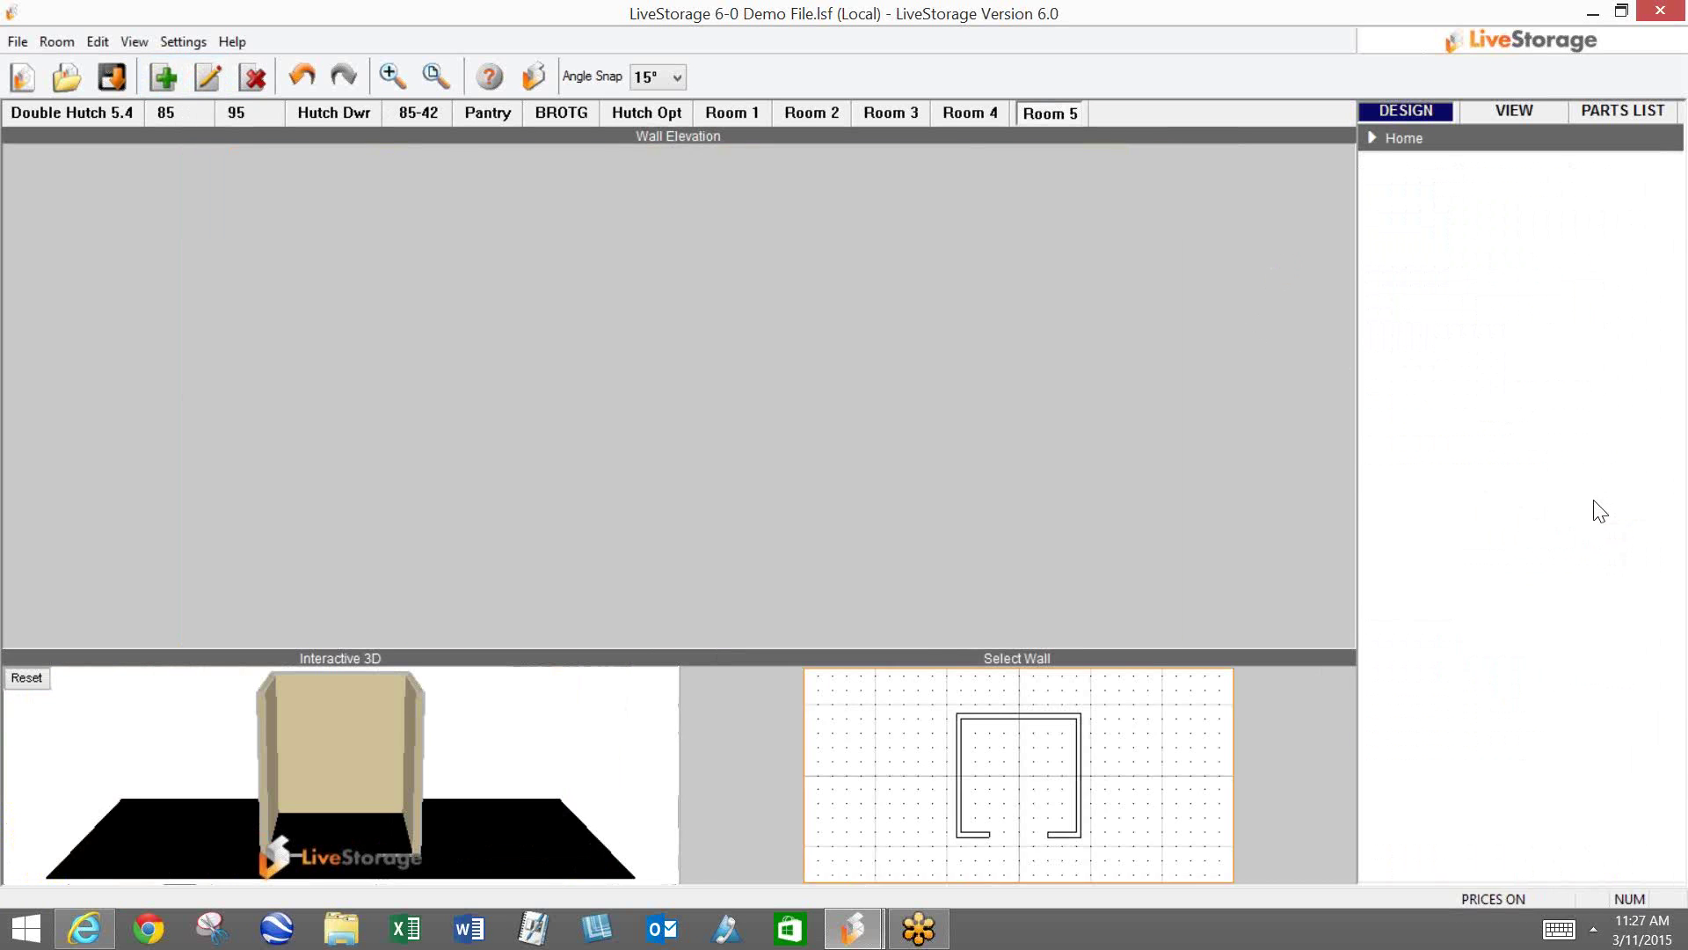
{"action": "left_click", "coordinate": [1402, 277]}
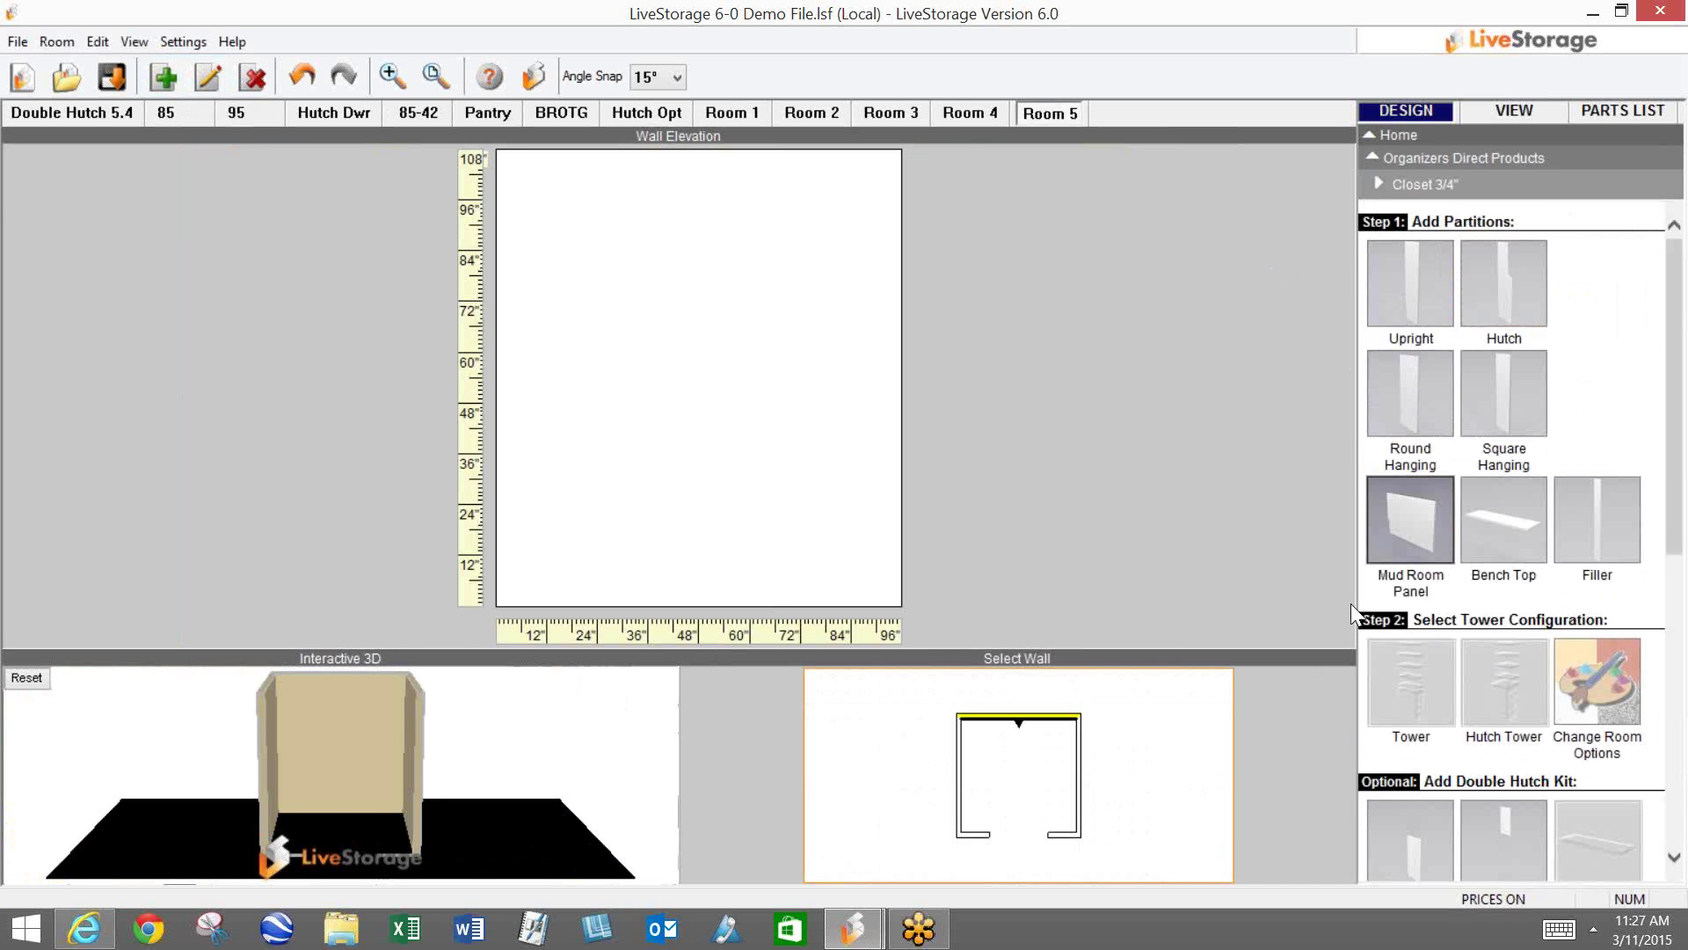
{"action": "scroll", "coordinate": [1582, 501], "scroll_direction": "down", "scroll_amount": 5}
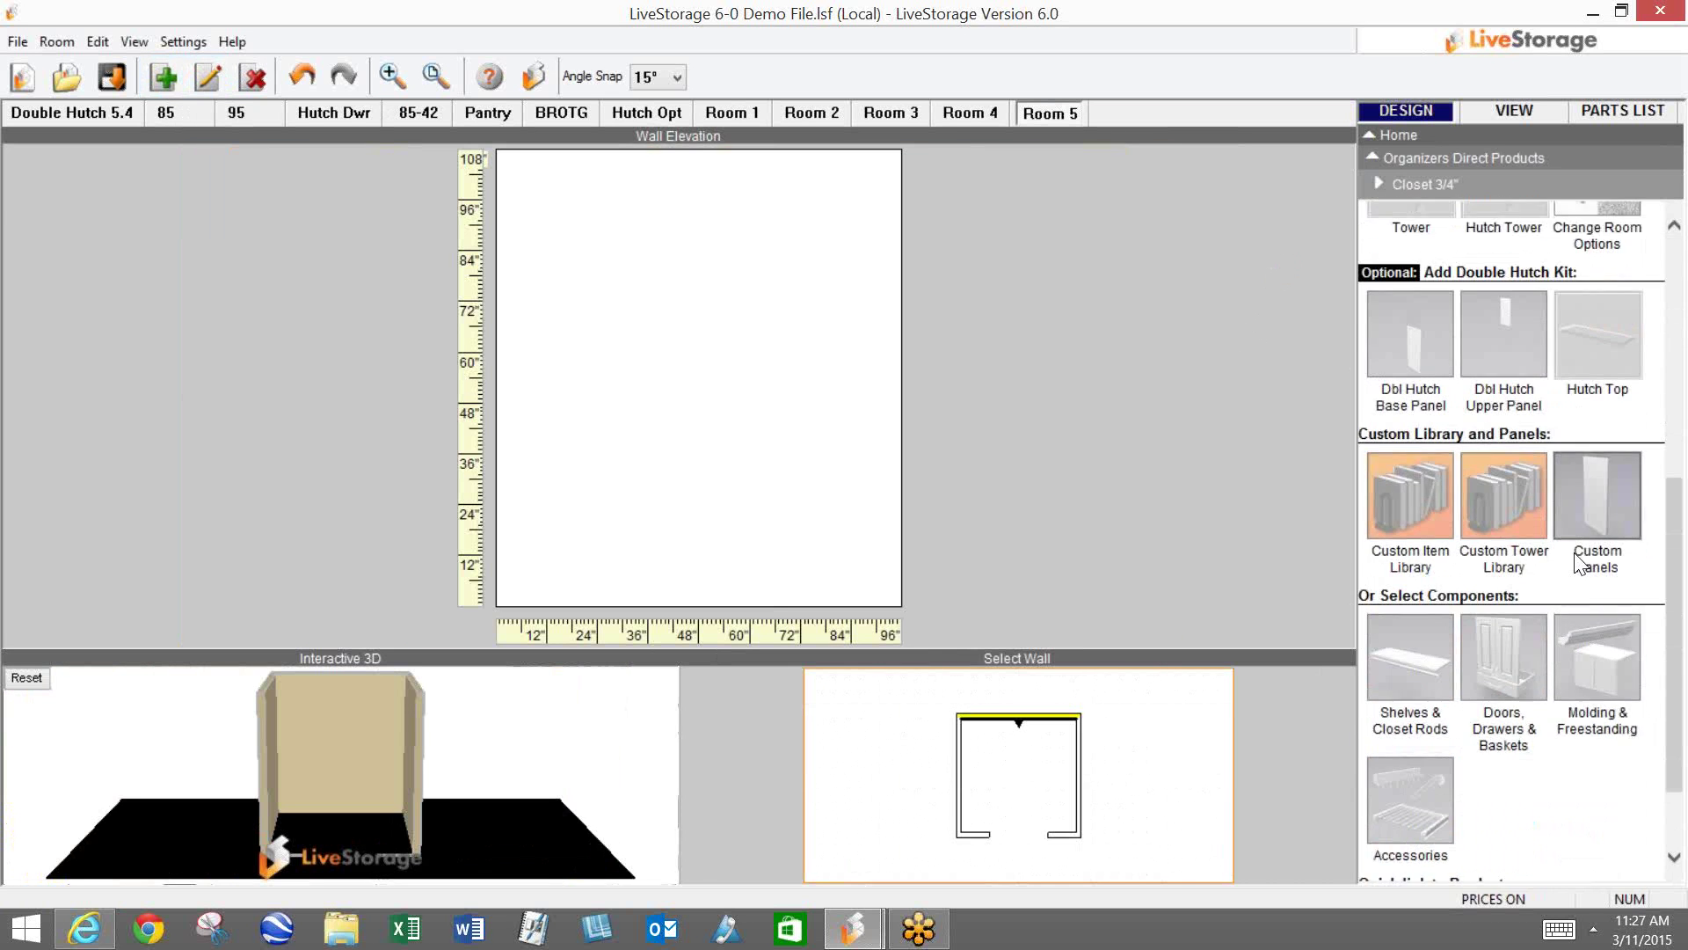
{"action": "left_click", "coordinate": [1598, 668]}
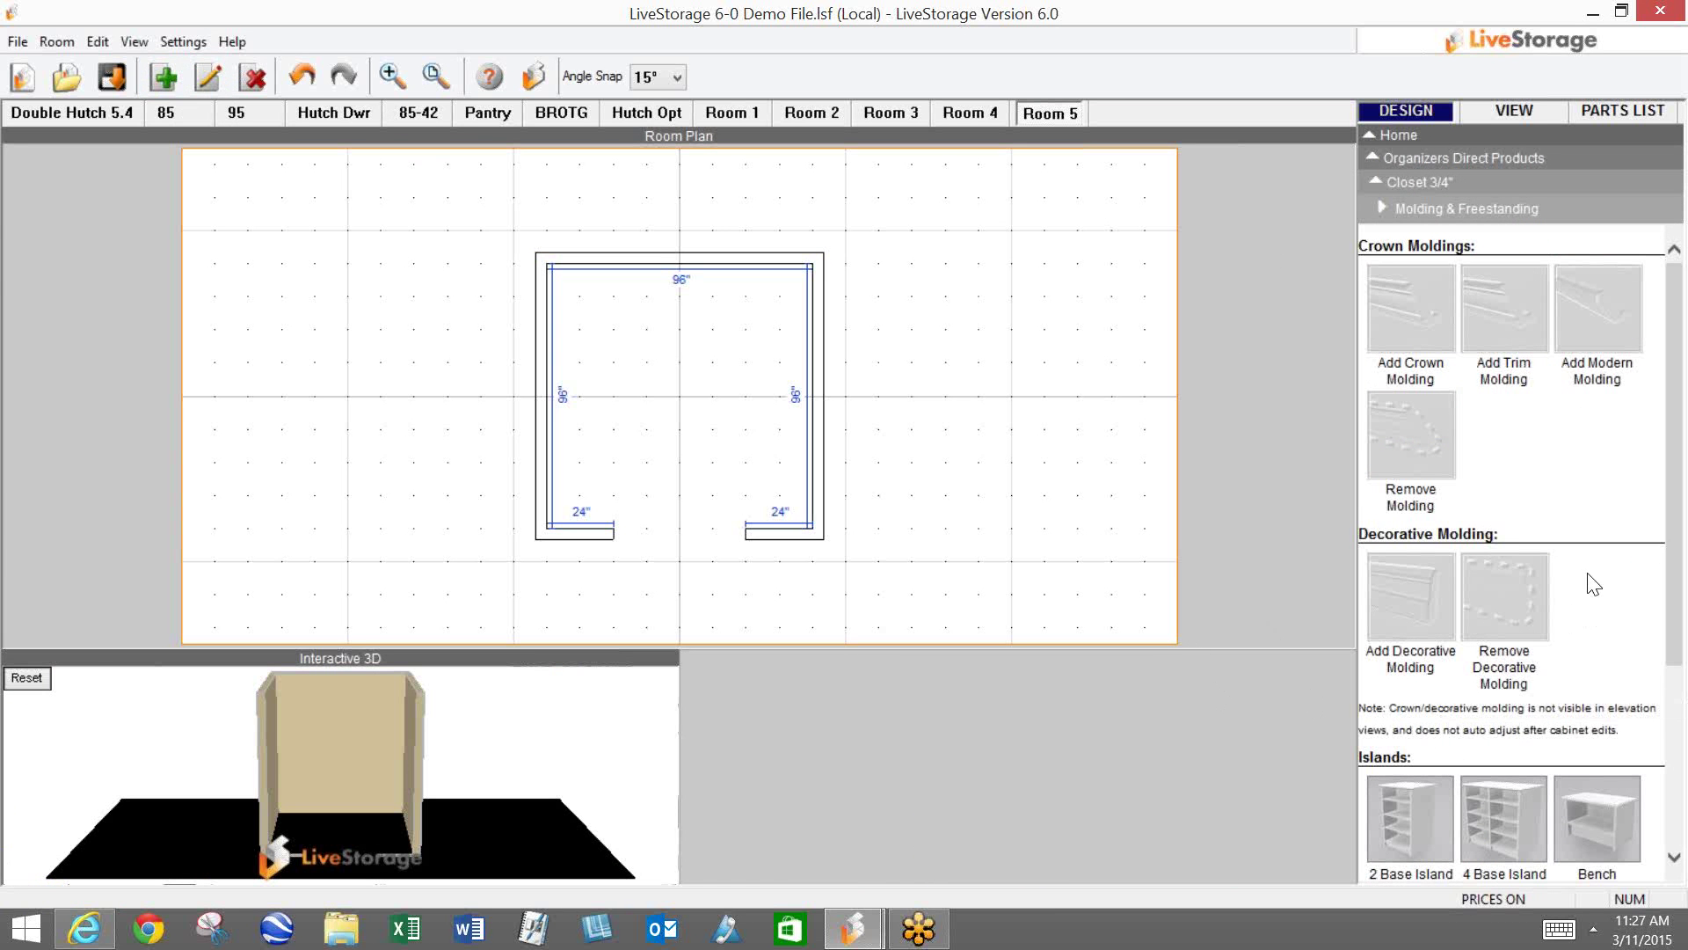
{"action": "scroll", "coordinate": [1591, 603], "scroll_direction": "down", "scroll_amount": 3}
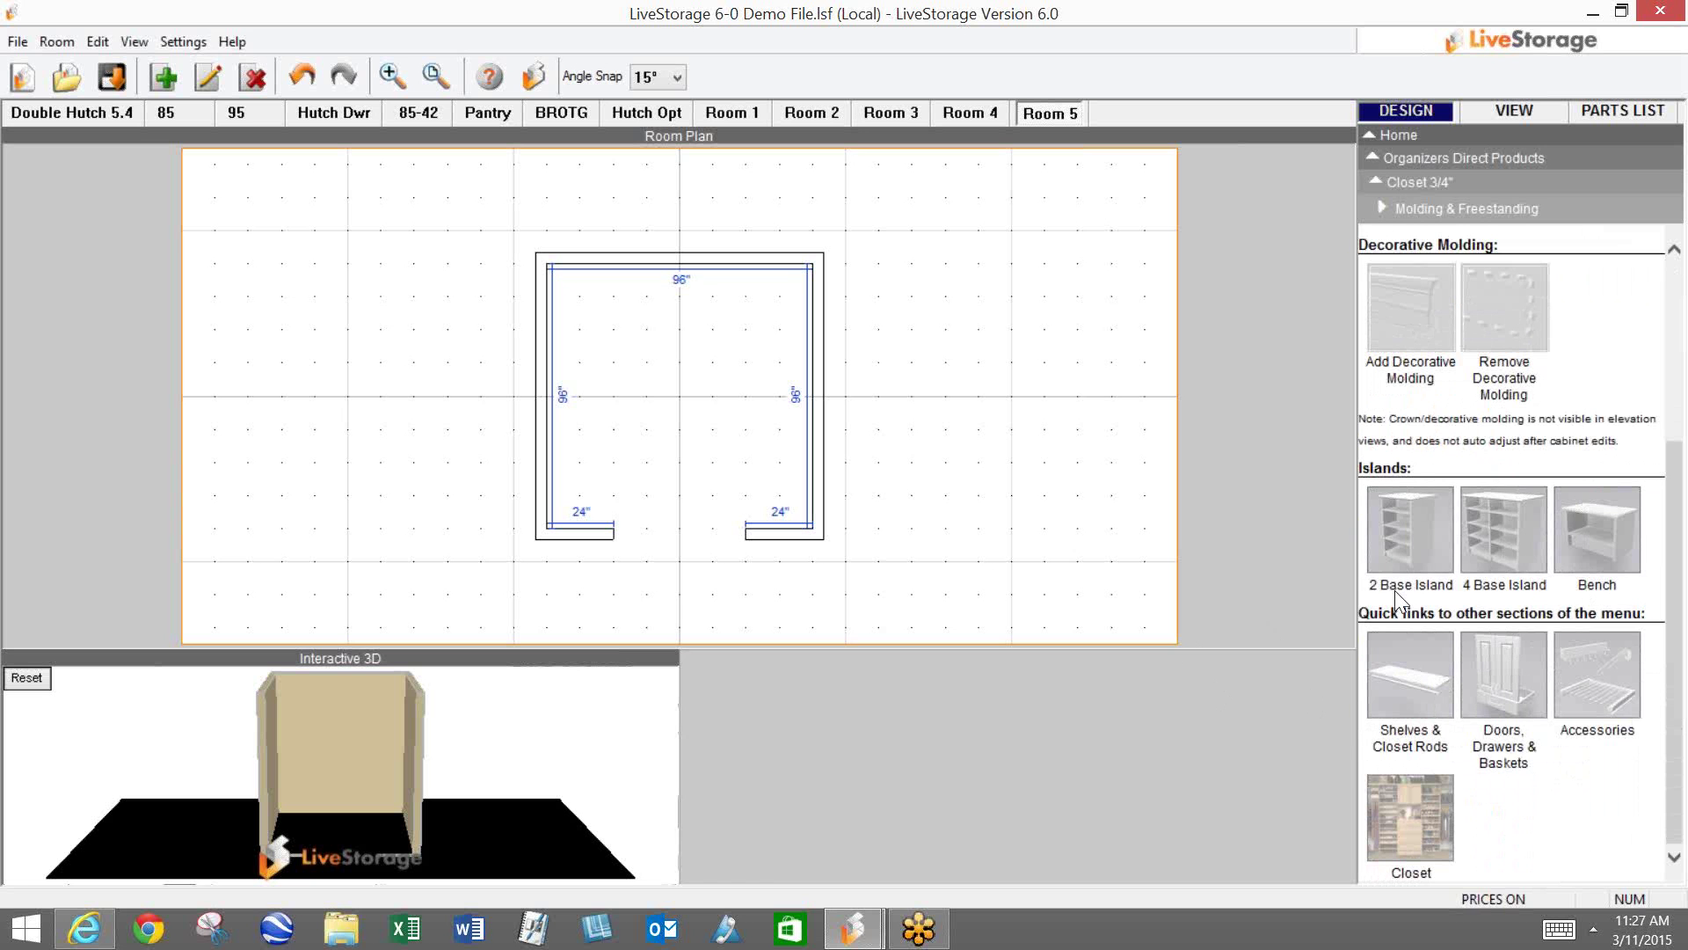
{"action": "left_click", "coordinate": [1500, 538]}
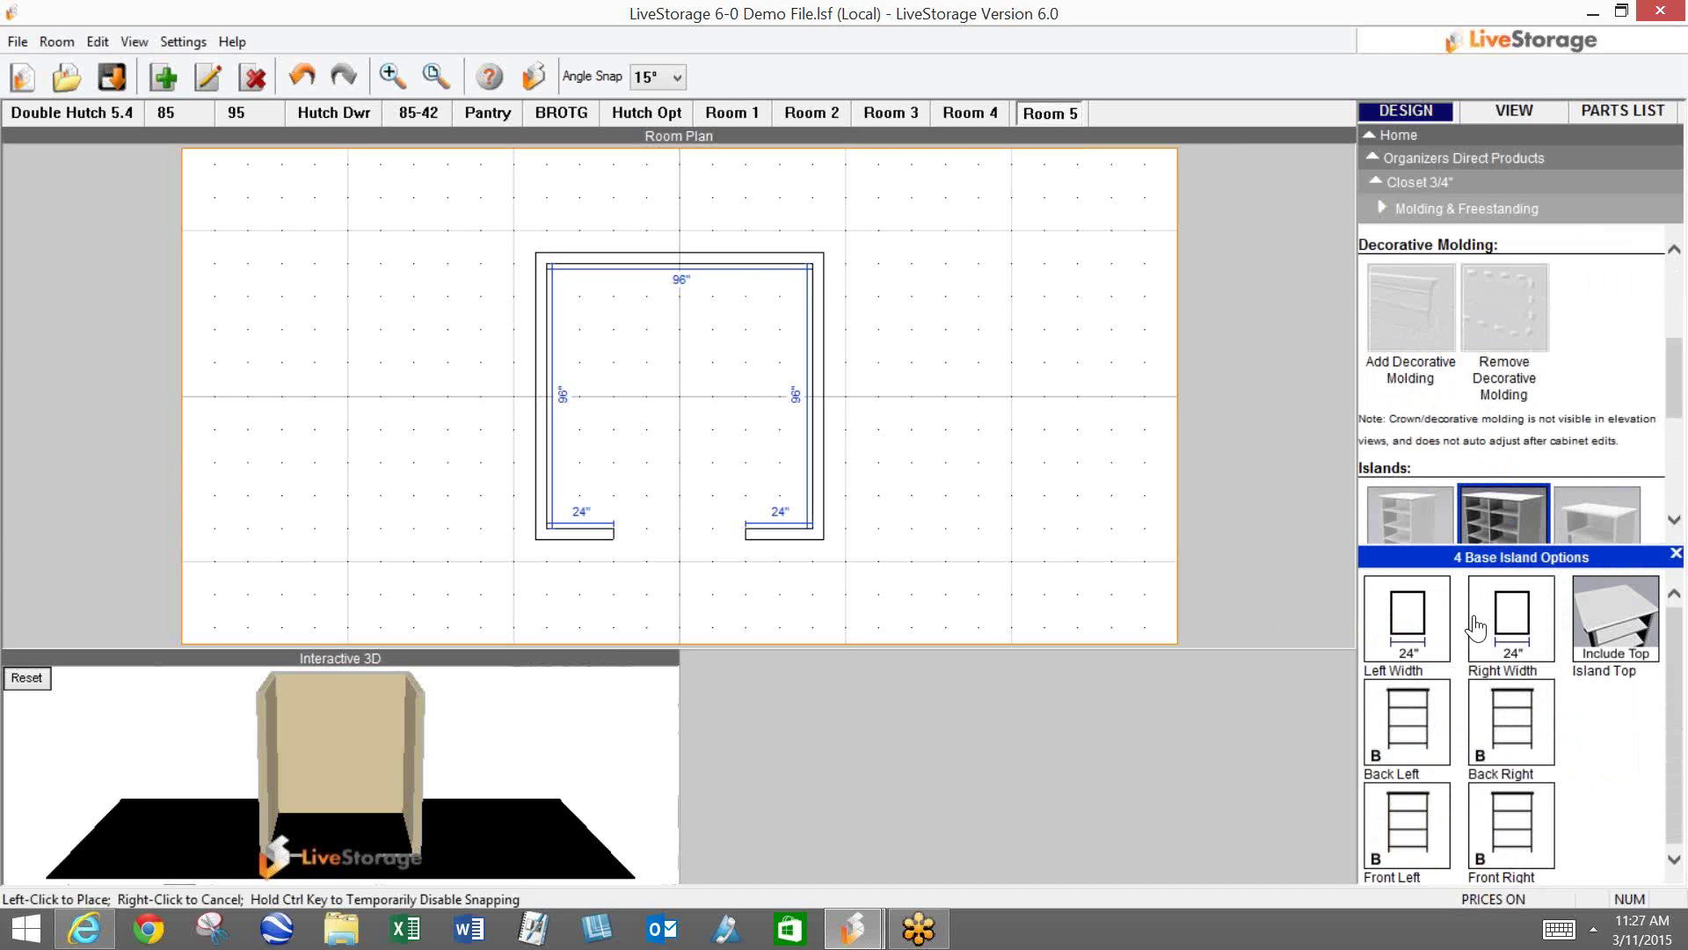
Step: Set the island's left width to 18" and right width to 30", and place it in the center of the room
{"action": "left_click", "coordinate": [1422, 633]}
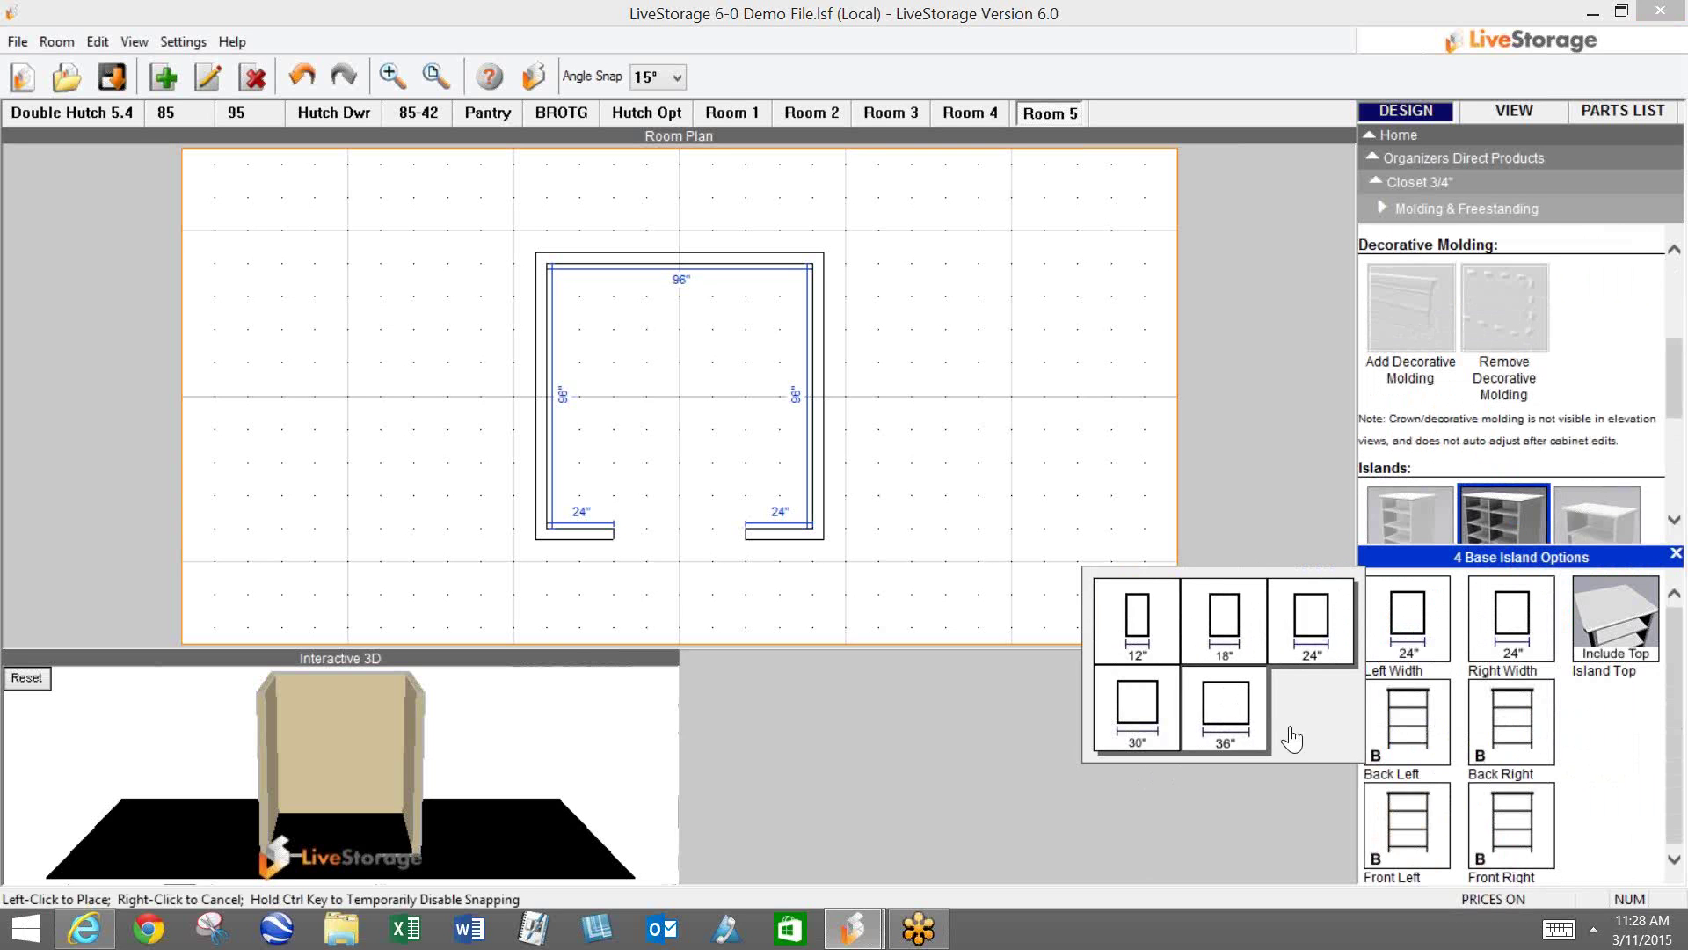
{"action": "left_click", "coordinate": [1227, 626]}
{"action": "left_click", "coordinate": [1511, 637]}
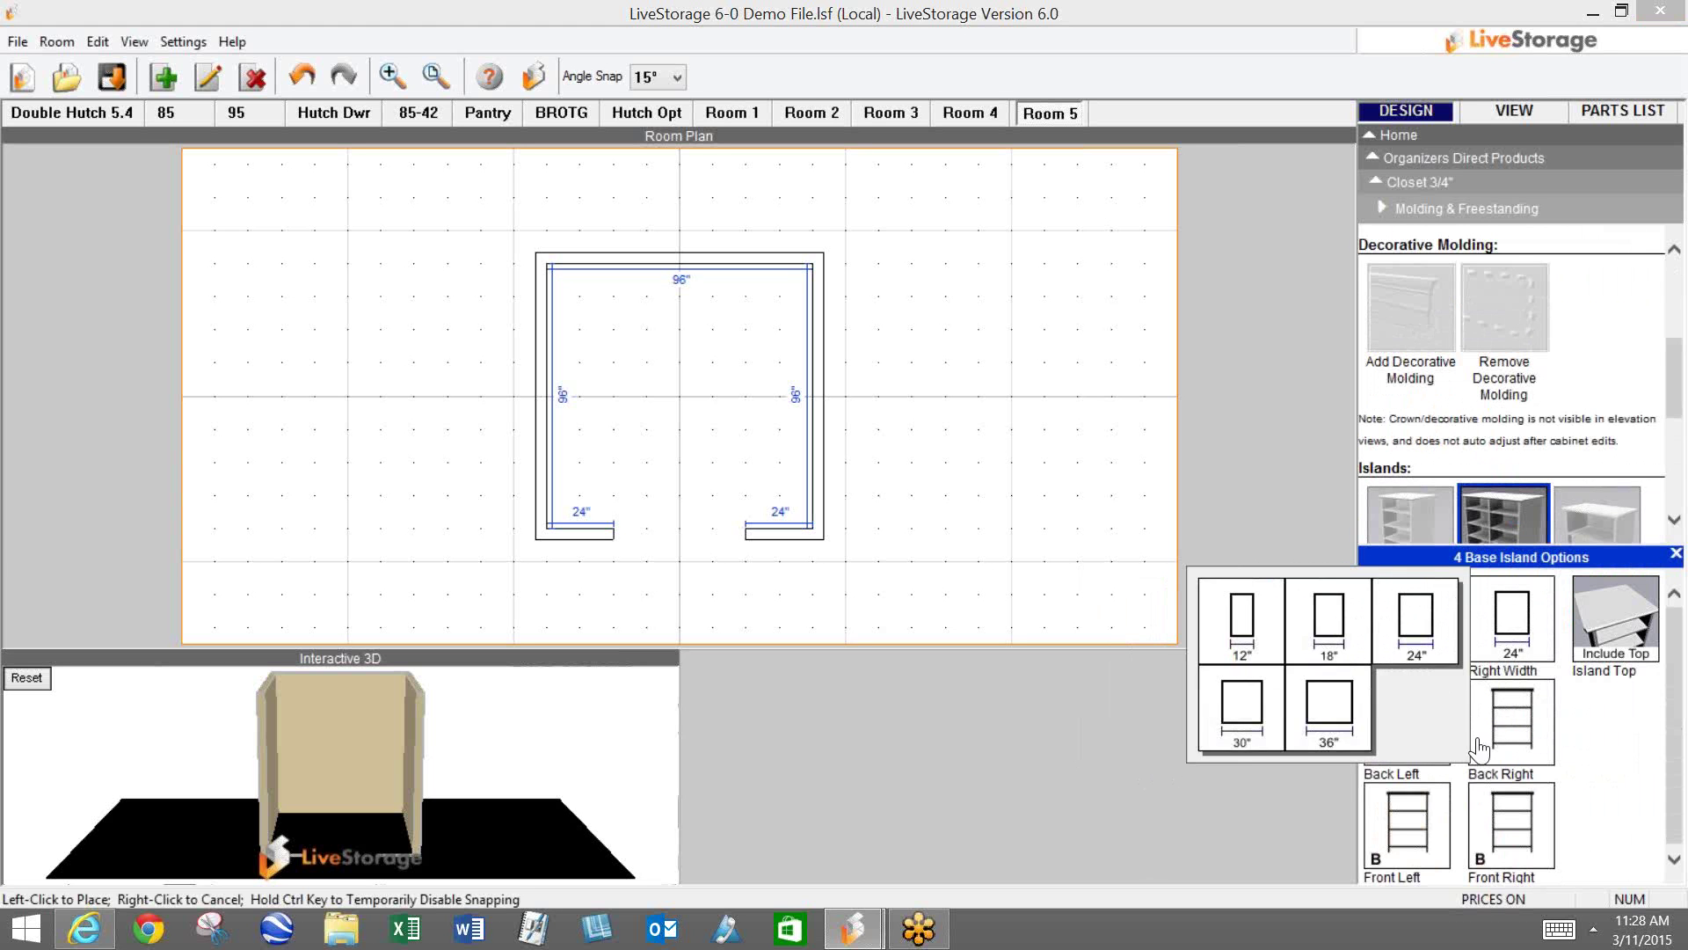
{"action": "left_click", "coordinate": [1228, 723]}
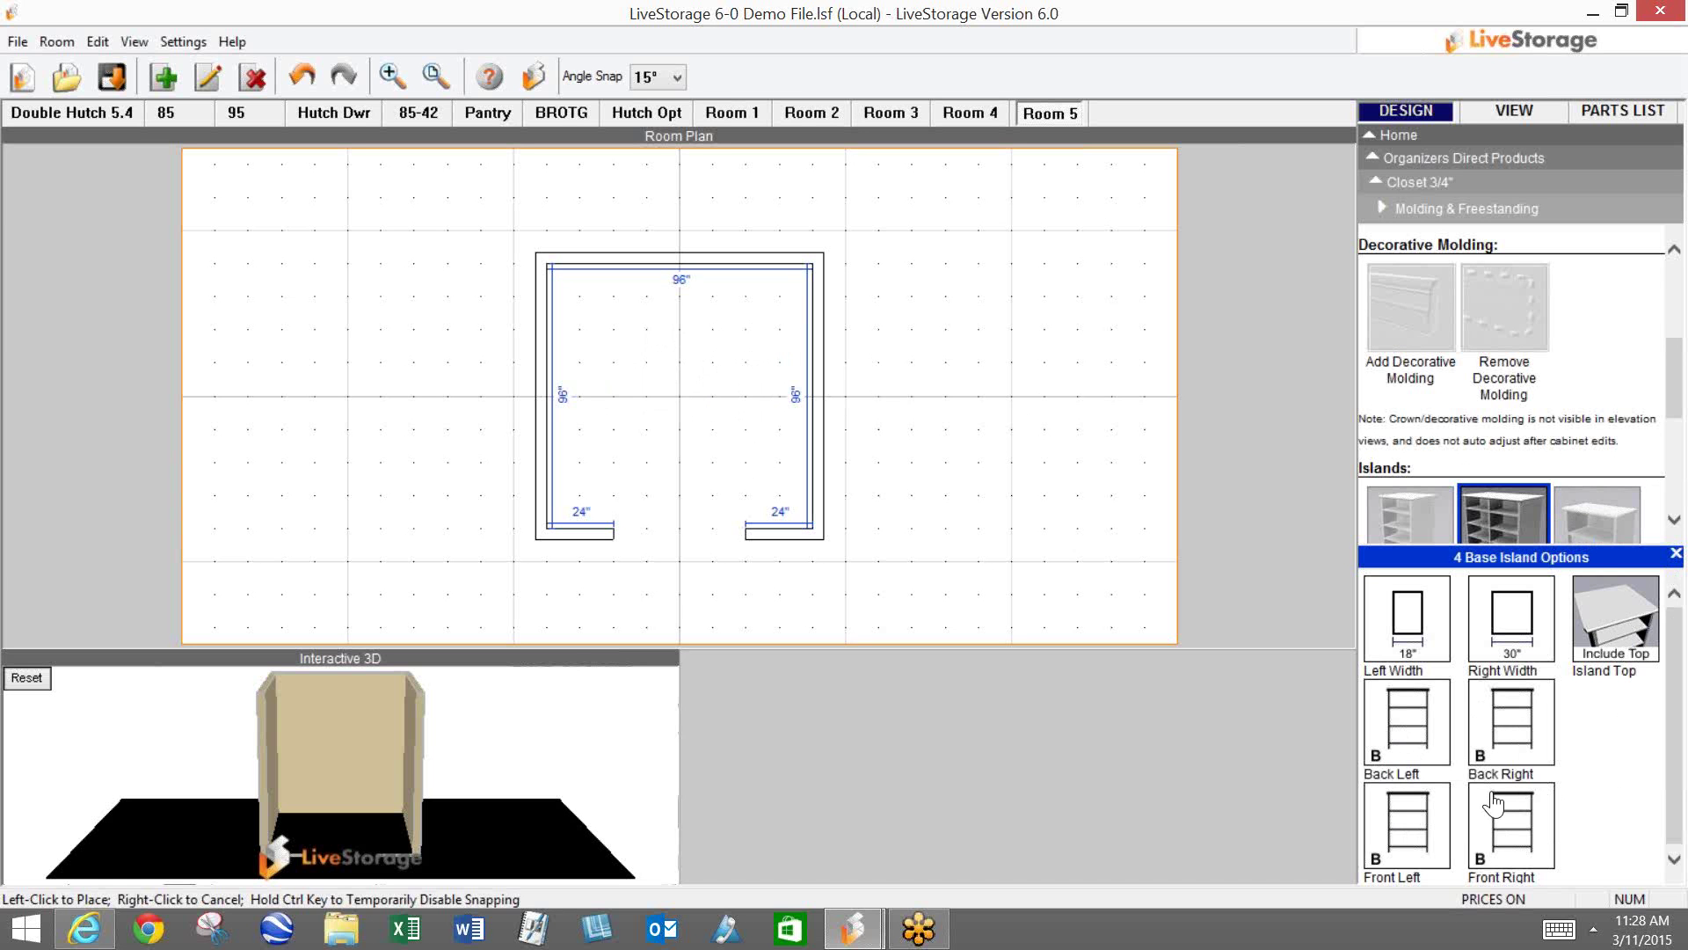
{"action": "left_click", "coordinate": [1435, 721]}
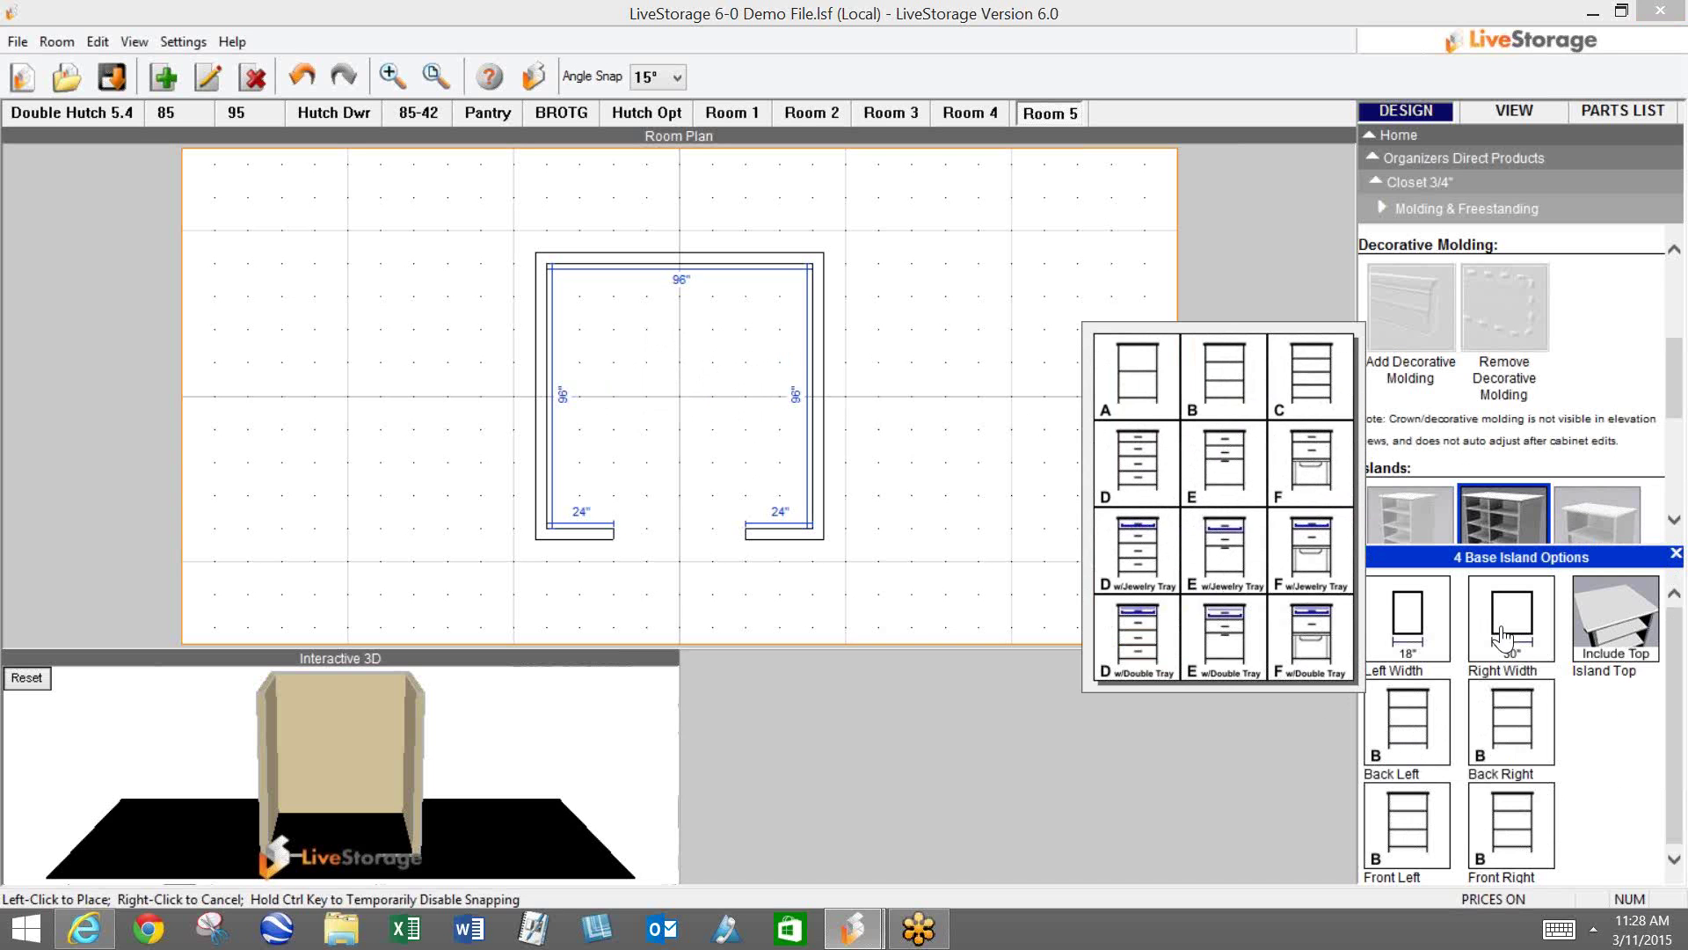
{"action": "left_click", "coordinate": [1616, 738]}
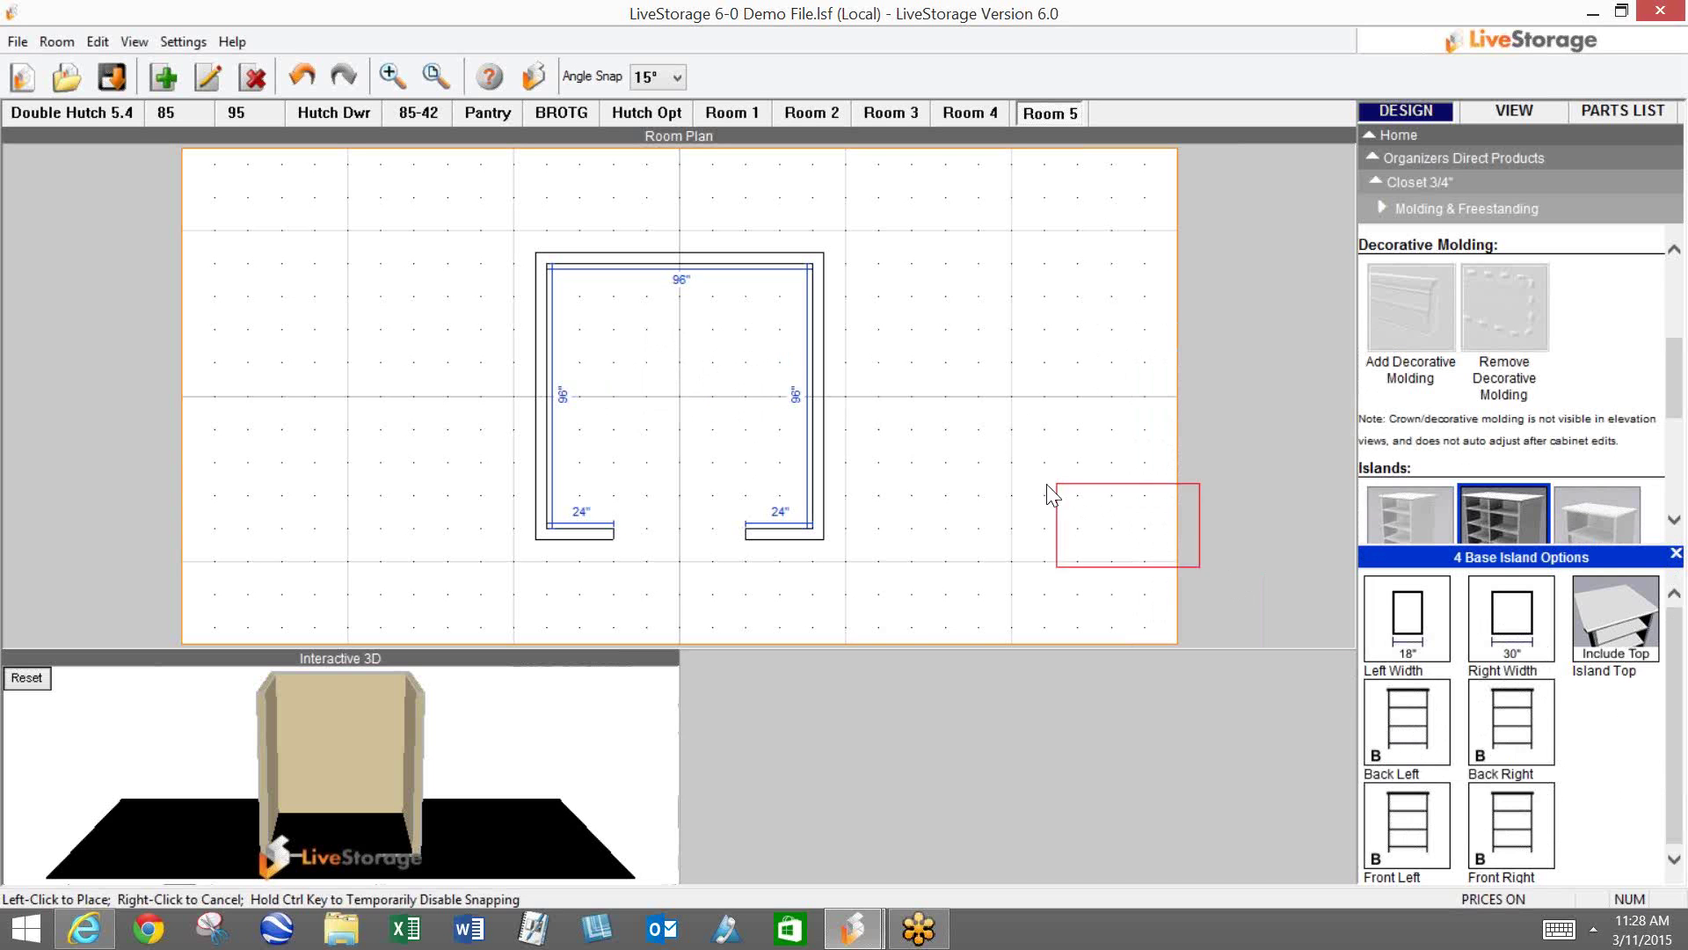
{"action": "left_click", "coordinate": [683, 394]}
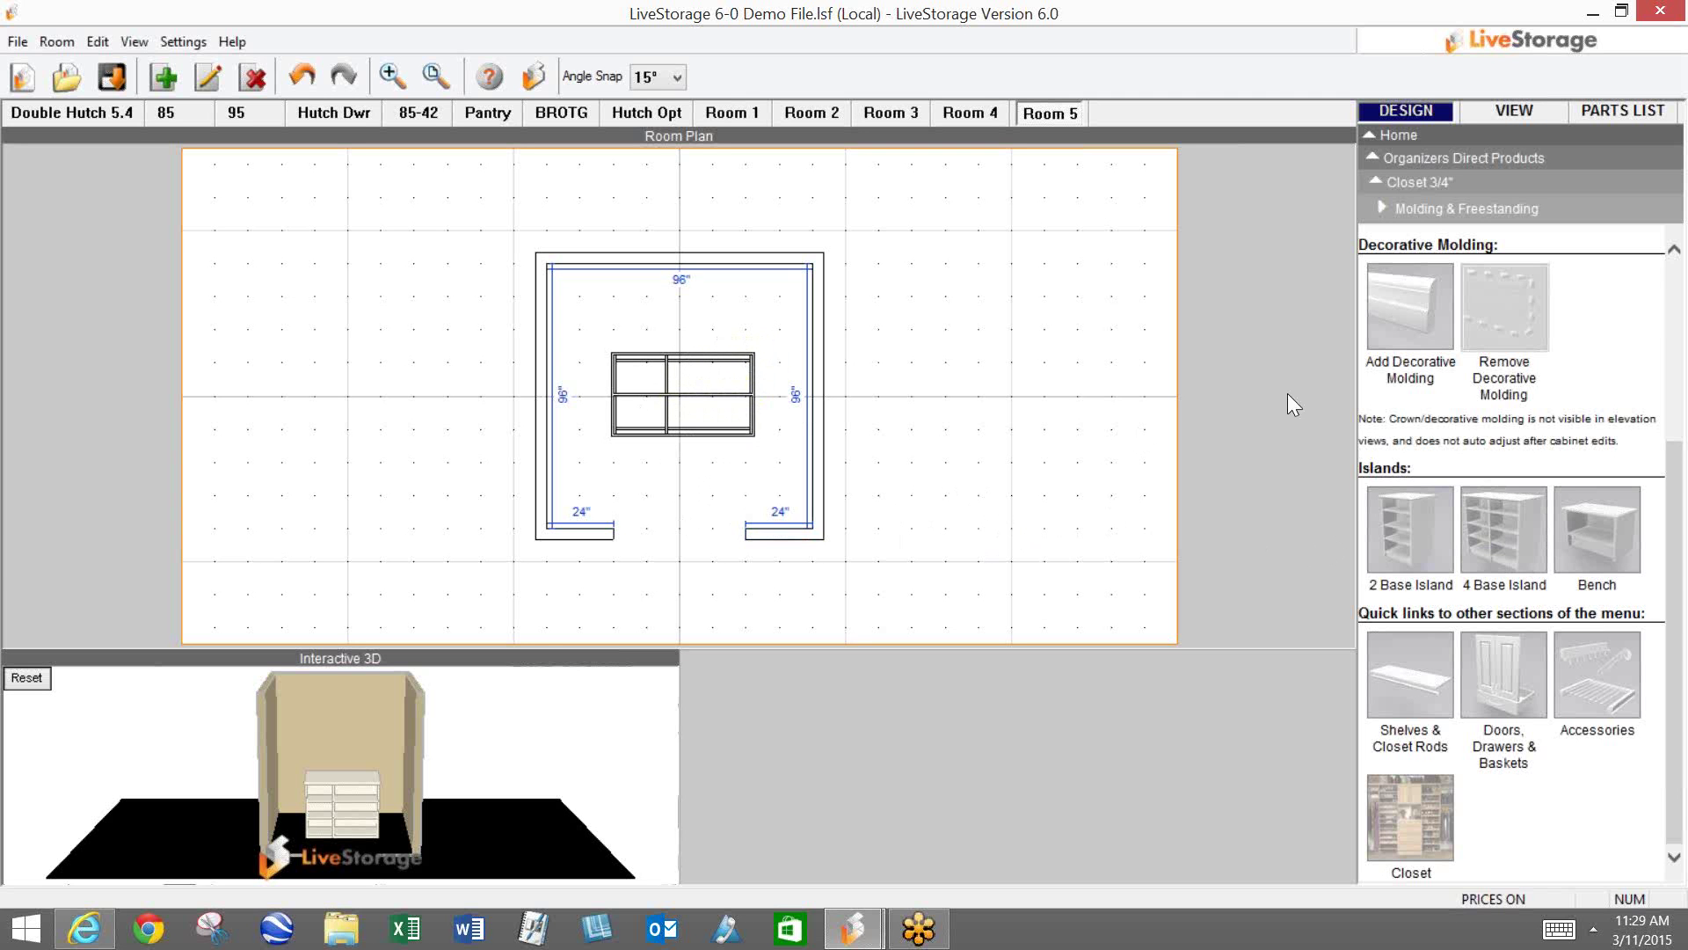
Step: Fit 36" high double doors with their handles at the top to the 30" section of the island's front elevation
{"action": "left_click", "coordinate": [1414, 182]}
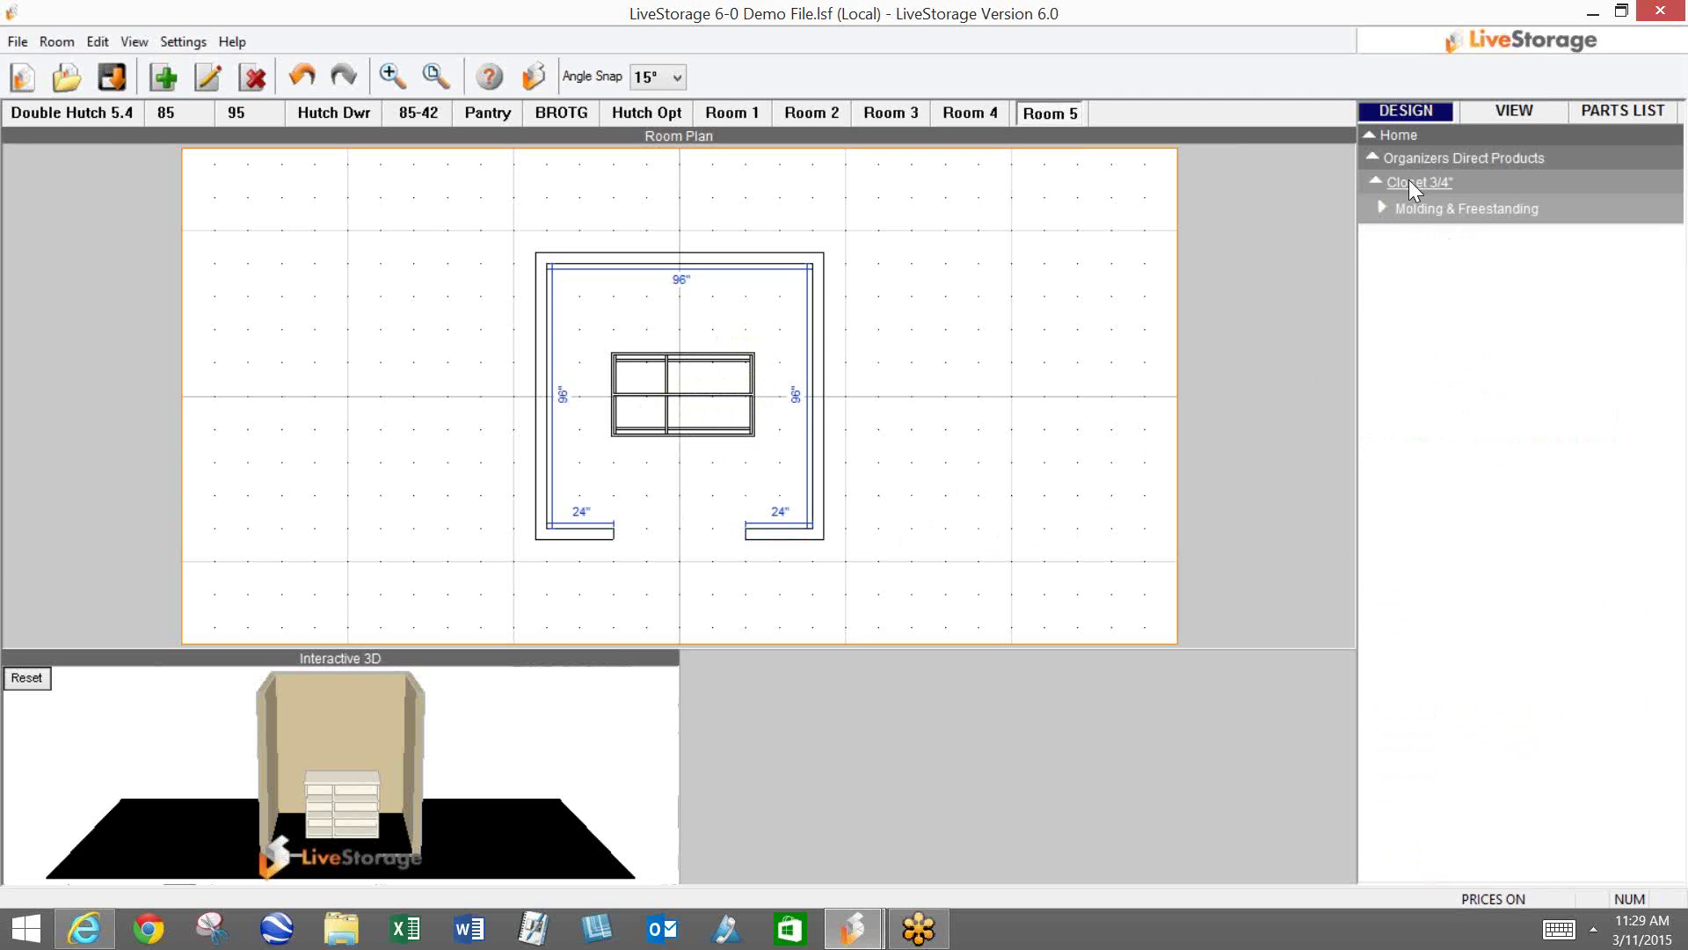
{"action": "scroll", "coordinate": [1451, 503], "scroll_direction": "down", "scroll_amount": 5}
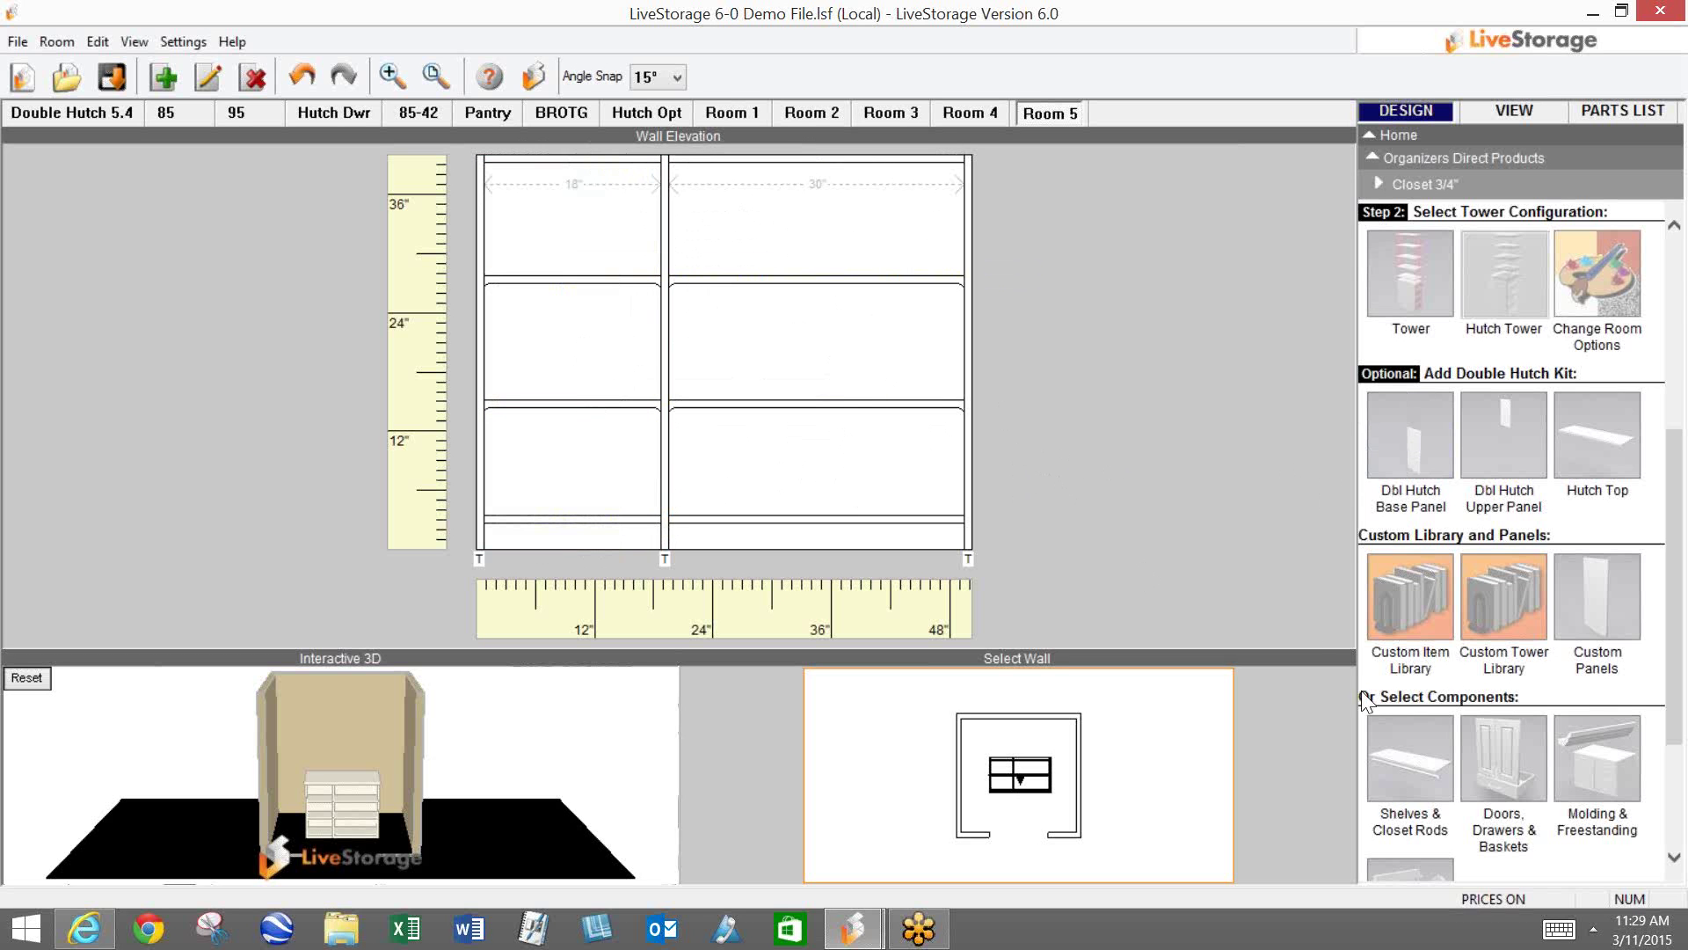
{"action": "left_click", "coordinate": [1505, 763]}
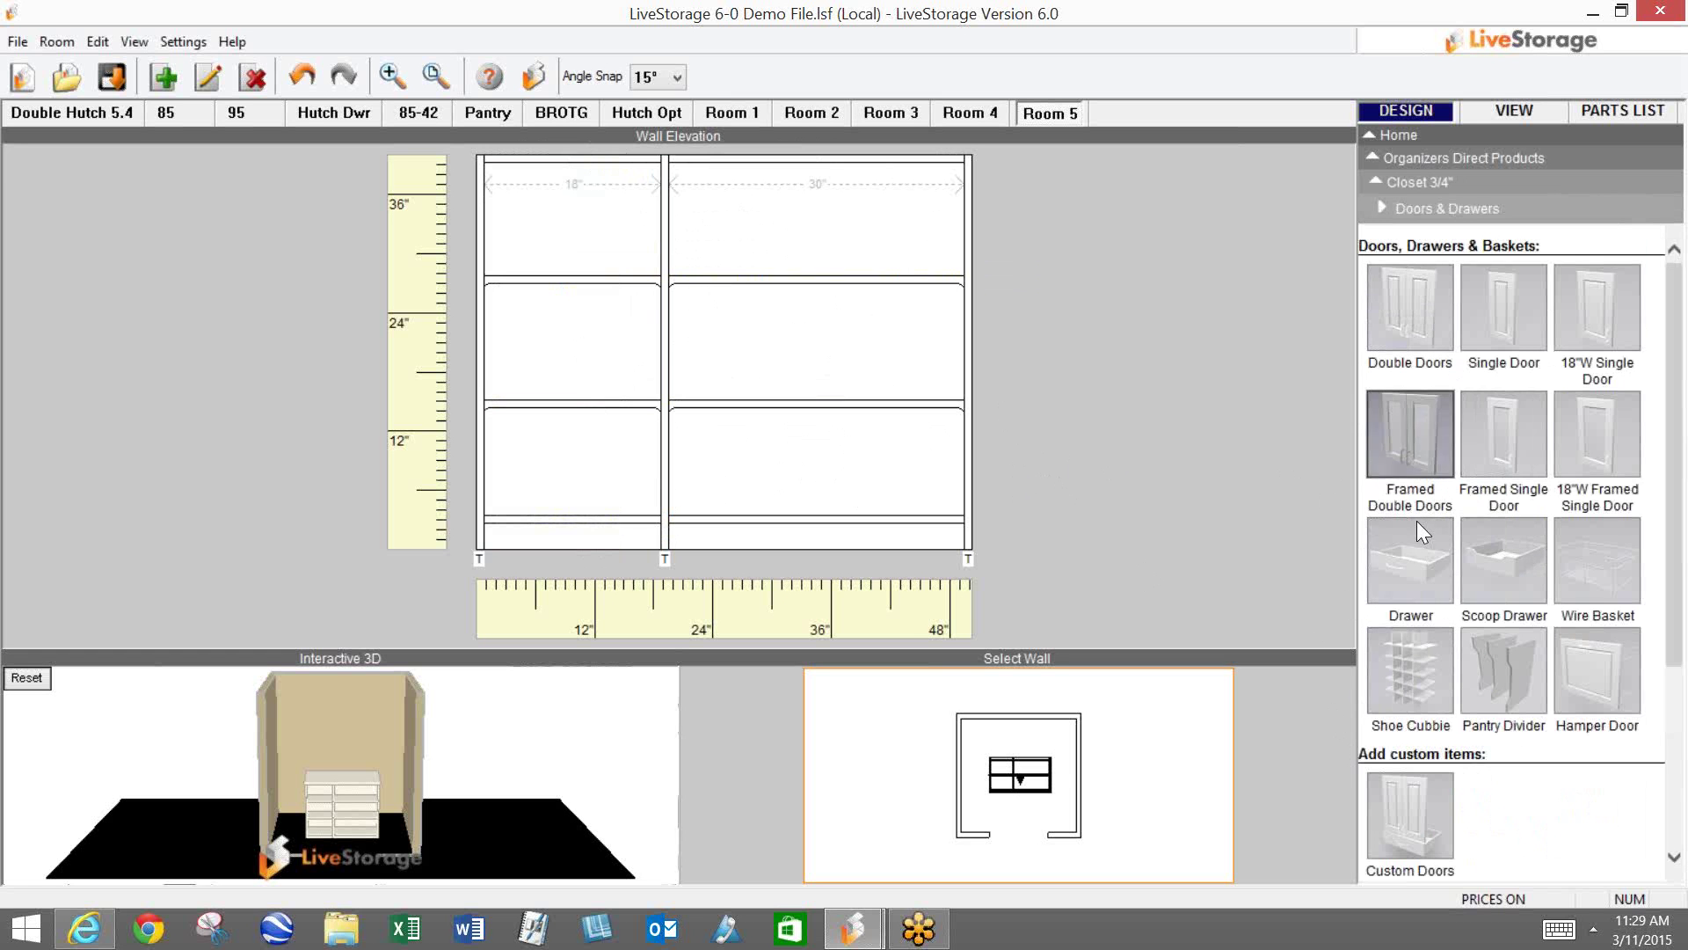
{"action": "left_click", "coordinate": [1409, 307]}
{"action": "left_click", "coordinate": [1408, 818]}
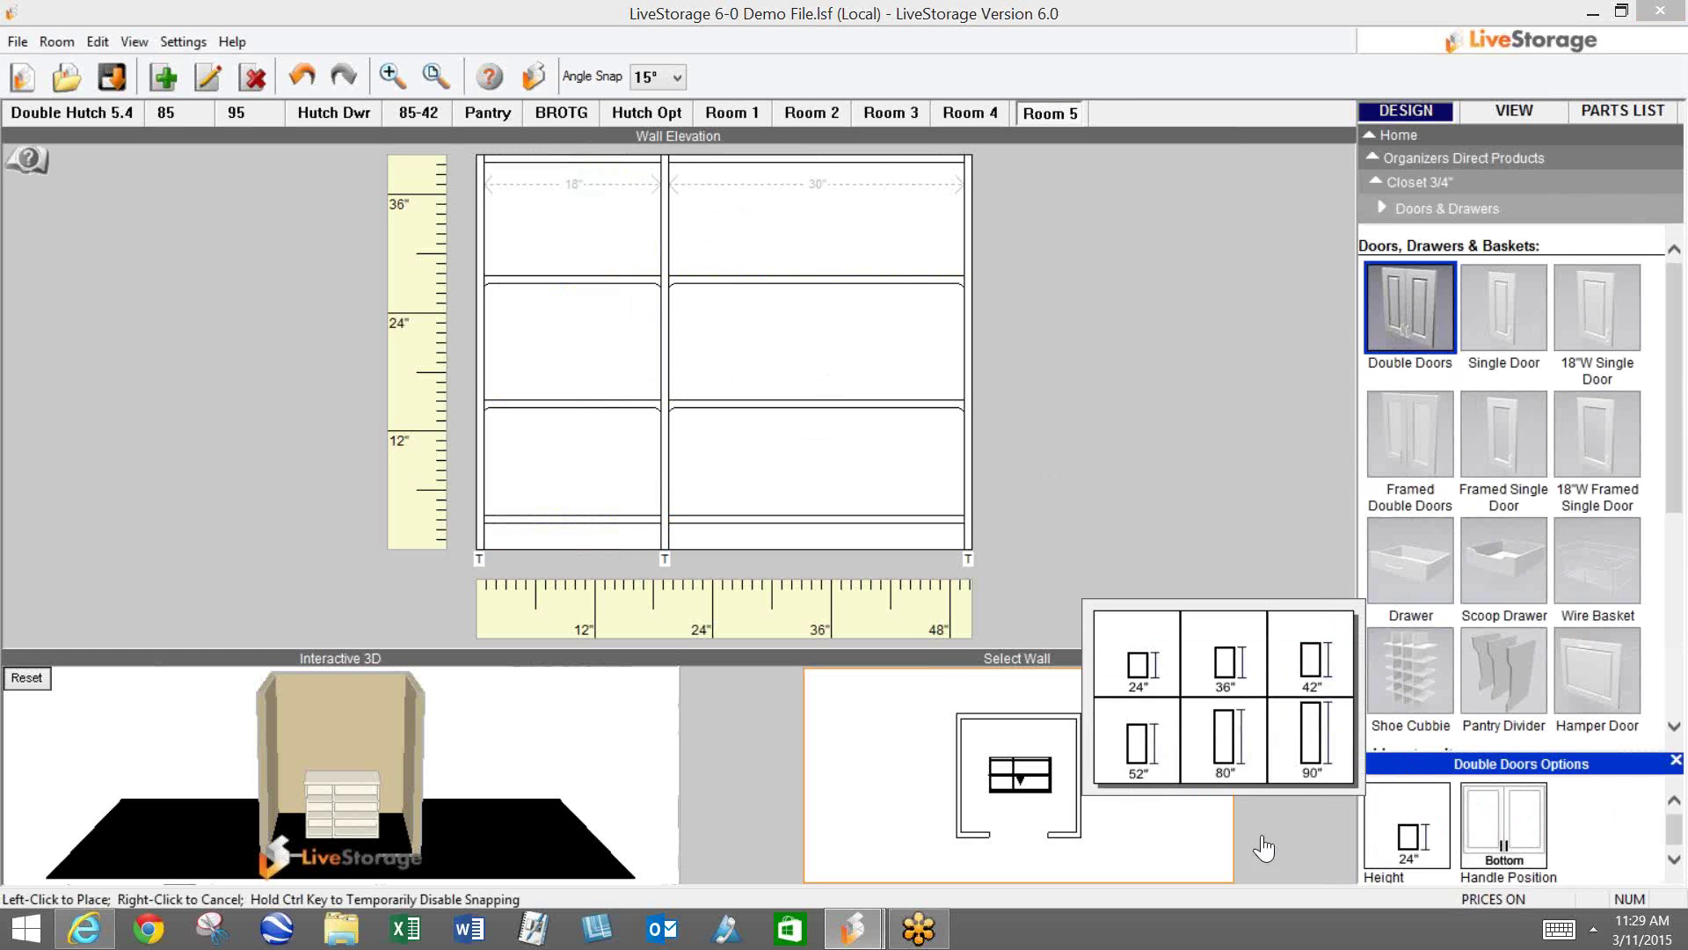
{"action": "left_click", "coordinate": [1224, 655]}
{"action": "left_click", "coordinate": [1503, 822]}
{"action": "left_click", "coordinate": [1357, 848]}
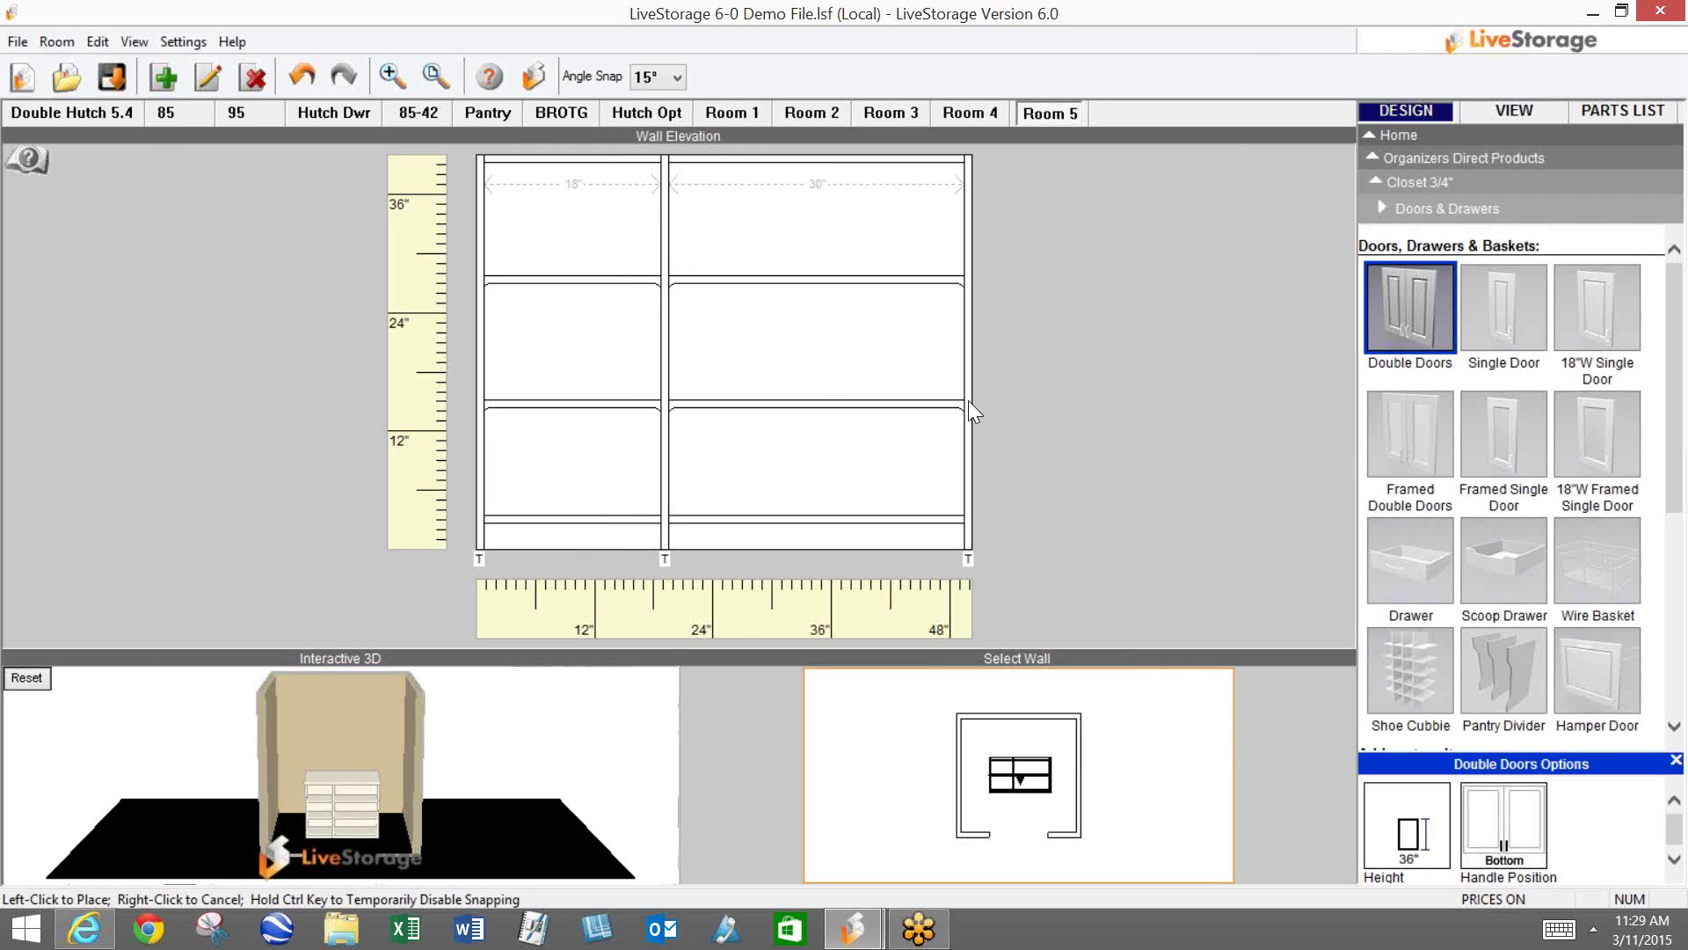
{"action": "left_click", "coordinate": [837, 344]}
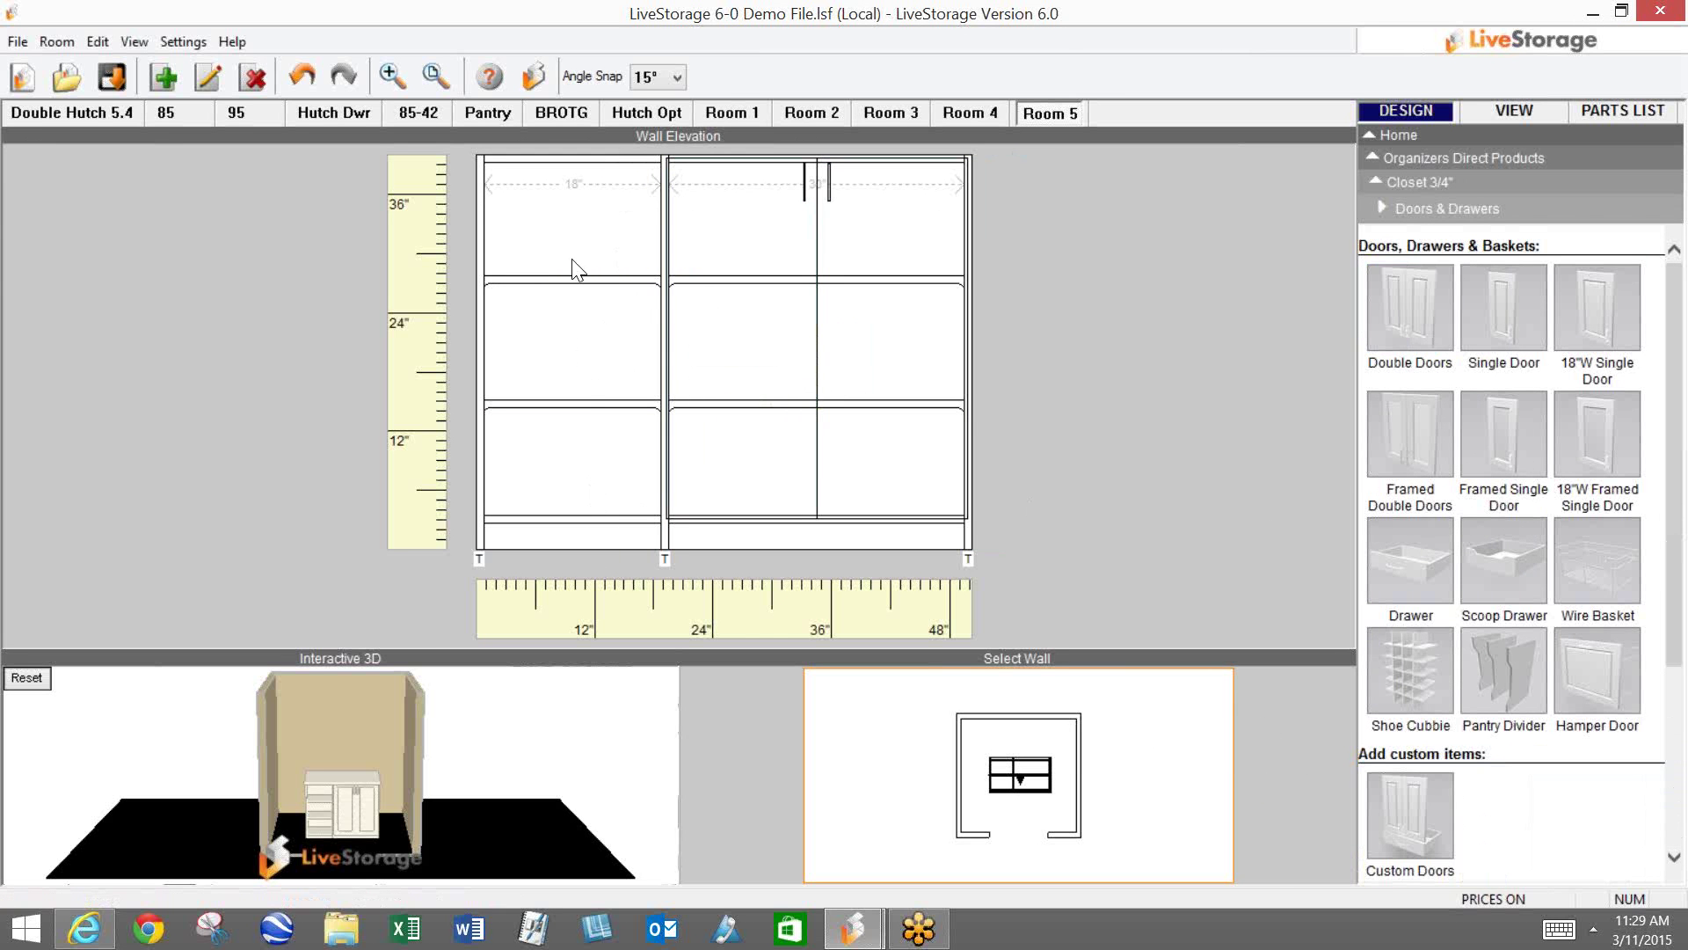
Step: Delete the two middle shelves from the 18" section of the island's front
{"action": "left_click", "coordinate": [569, 295]}
{"action": "left_click", "coordinate": [697, 282]}
{"action": "left_click", "coordinate": [583, 407]}
{"action": "left_click", "coordinate": [697, 402]}
Step: Fill the 18" section from the base up with a 12" drawer, two 7" drawers and a 6 inch wire basket
{"action": "left_click", "coordinate": [1410, 561]}
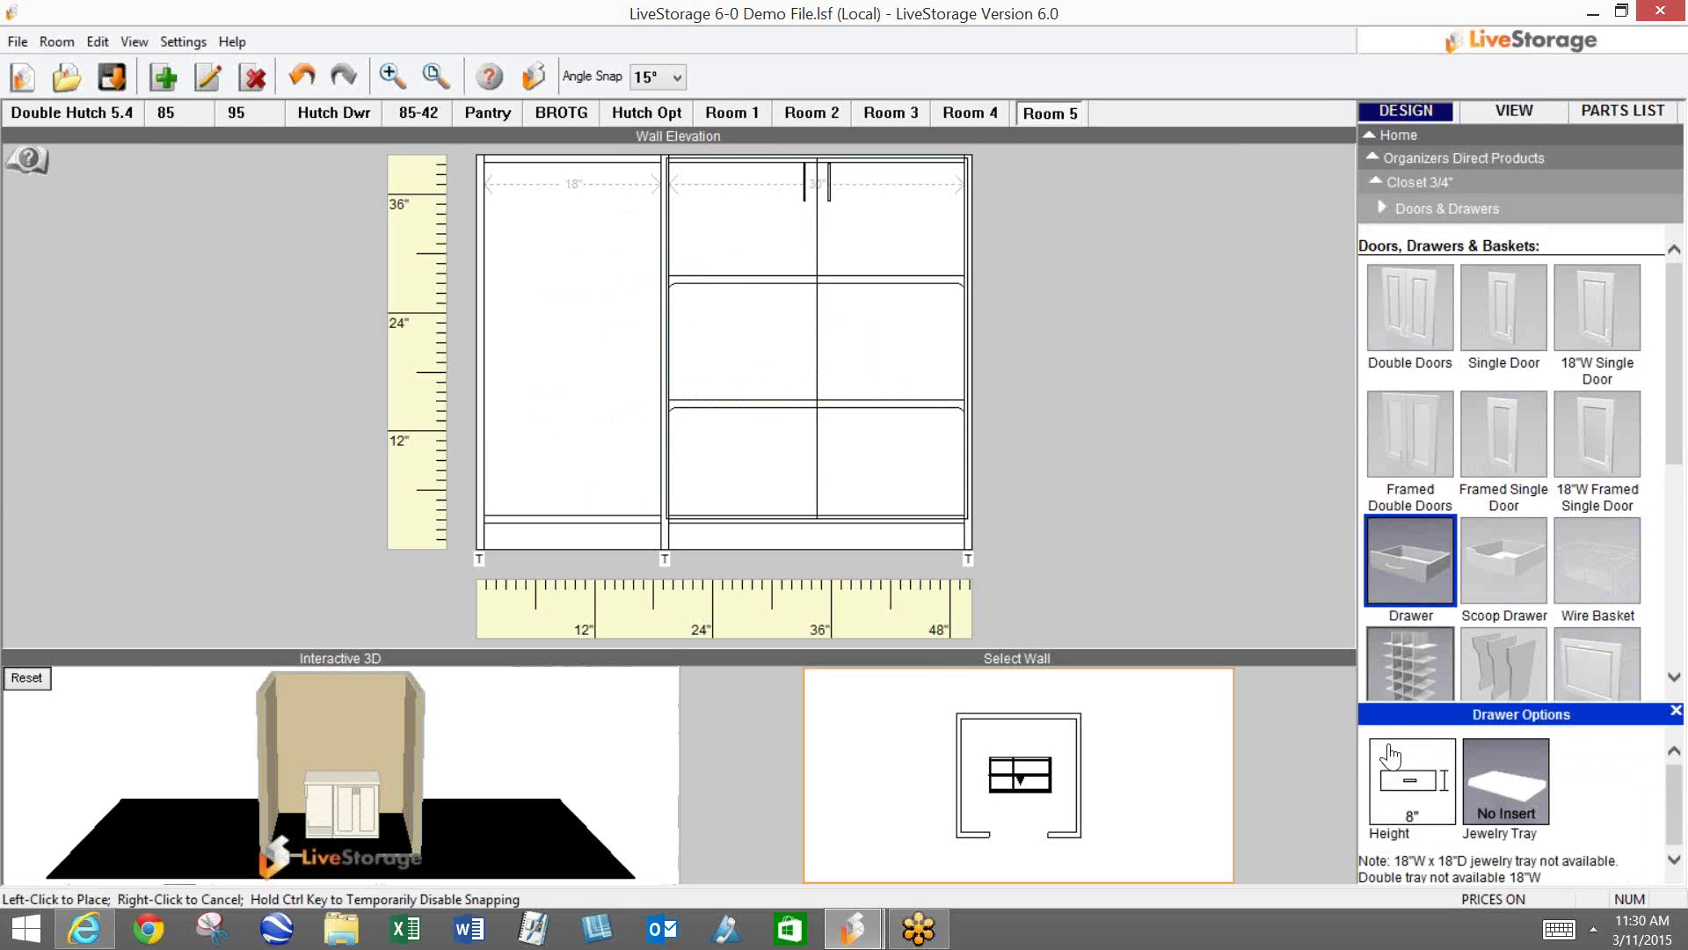
{"action": "left_click", "coordinate": [1414, 812]}
{"action": "left_click", "coordinate": [1240, 703]}
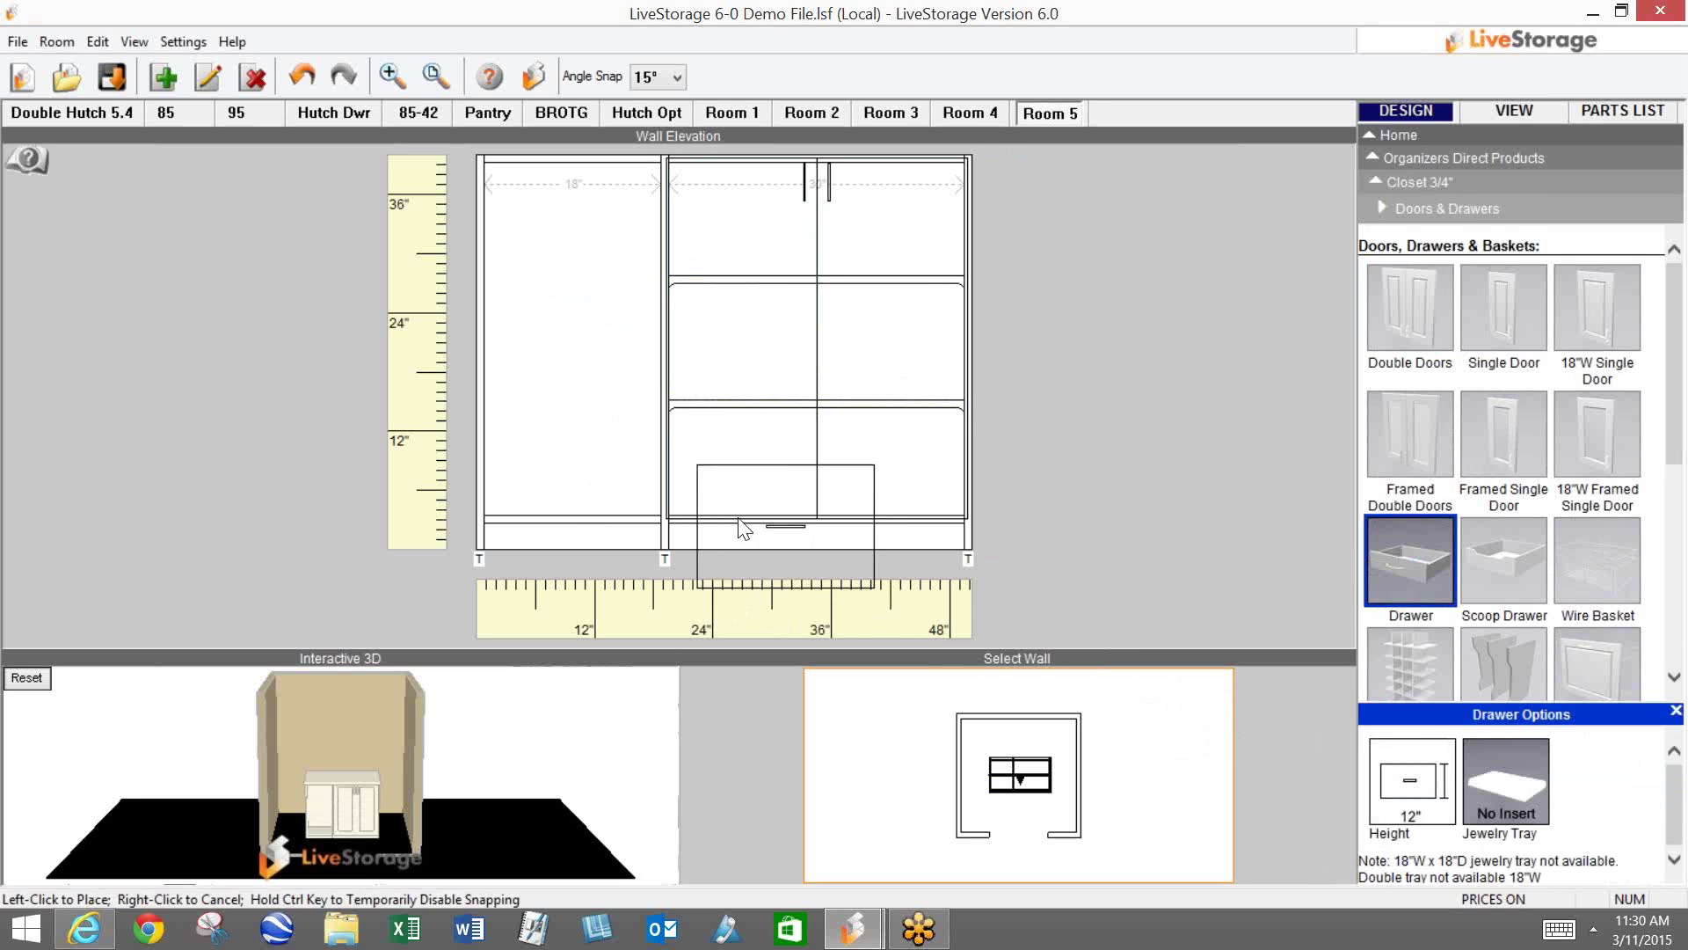
{"action": "left_click", "coordinate": [615, 466]}
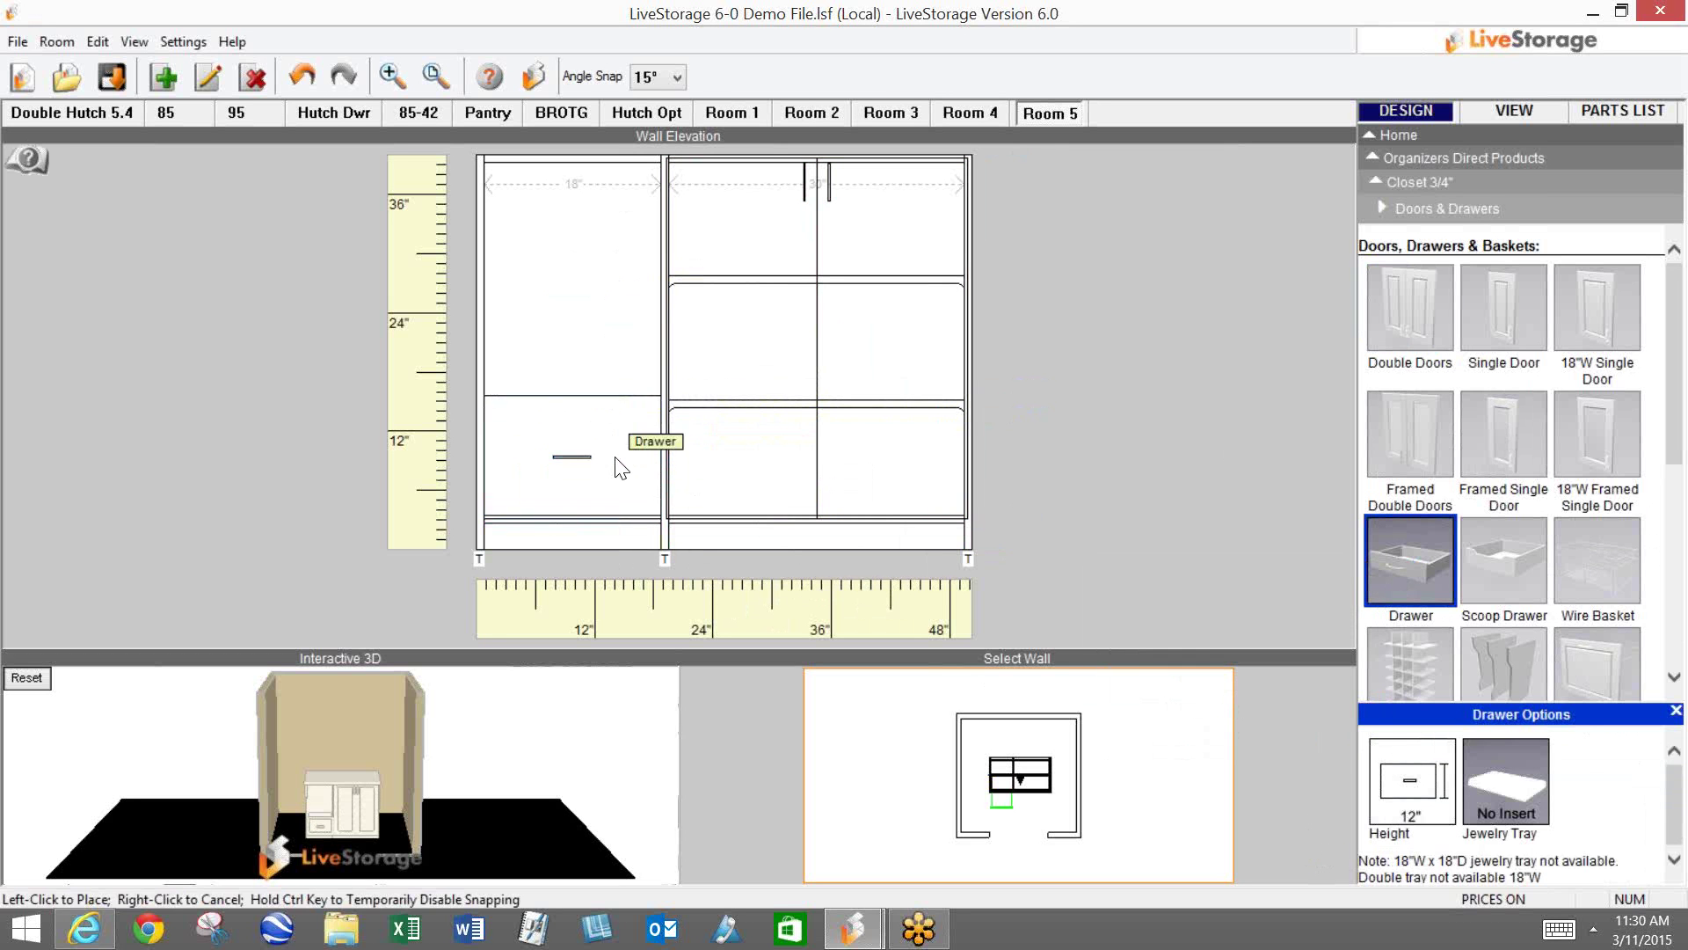
{"action": "left_click", "coordinate": [1410, 561]}
{"action": "left_click", "coordinate": [1406, 787]}
{"action": "left_click", "coordinate": [1229, 611]}
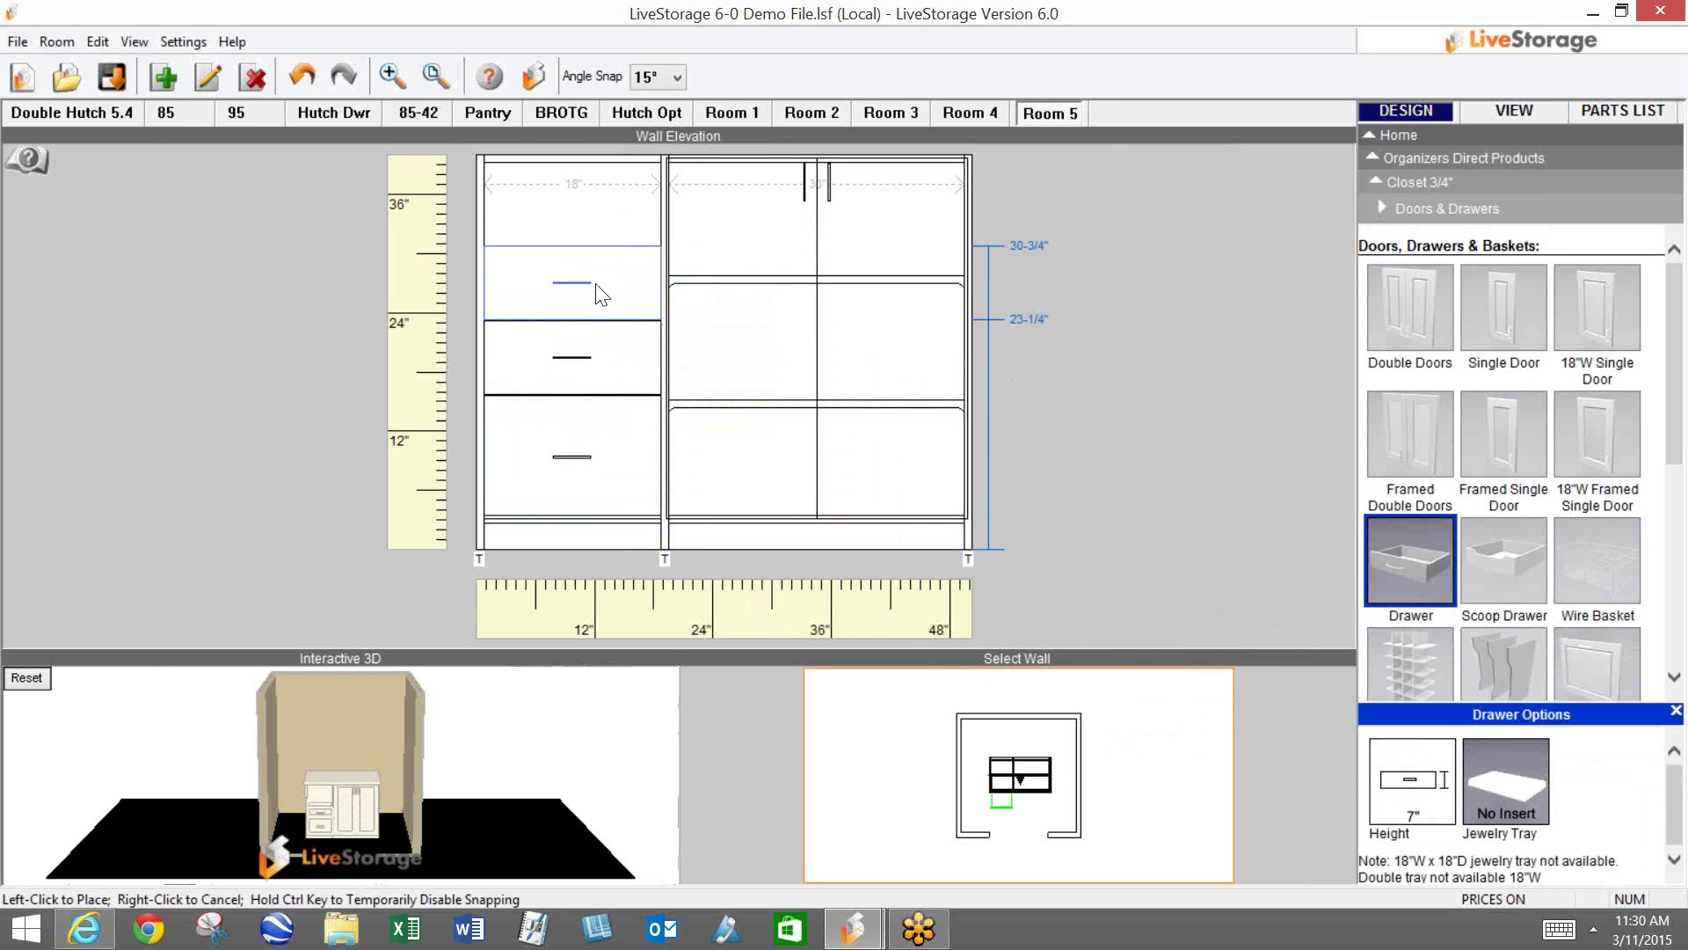
{"action": "left_click", "coordinate": [1594, 620]}
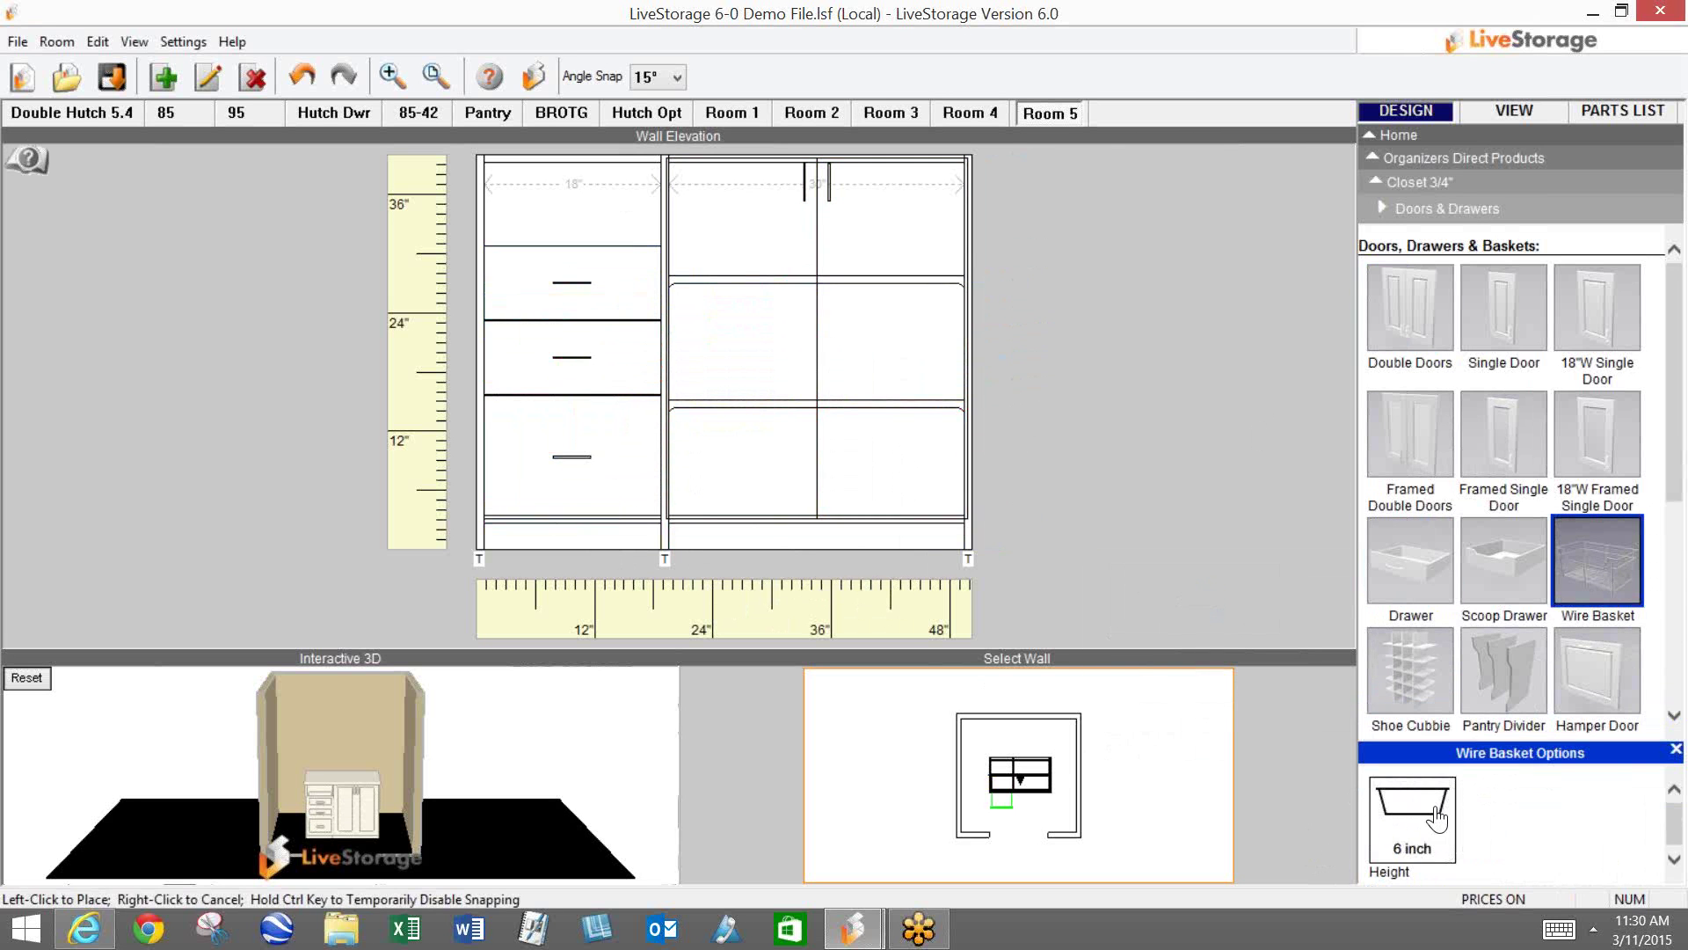
{"action": "left_click", "coordinate": [581, 204]}
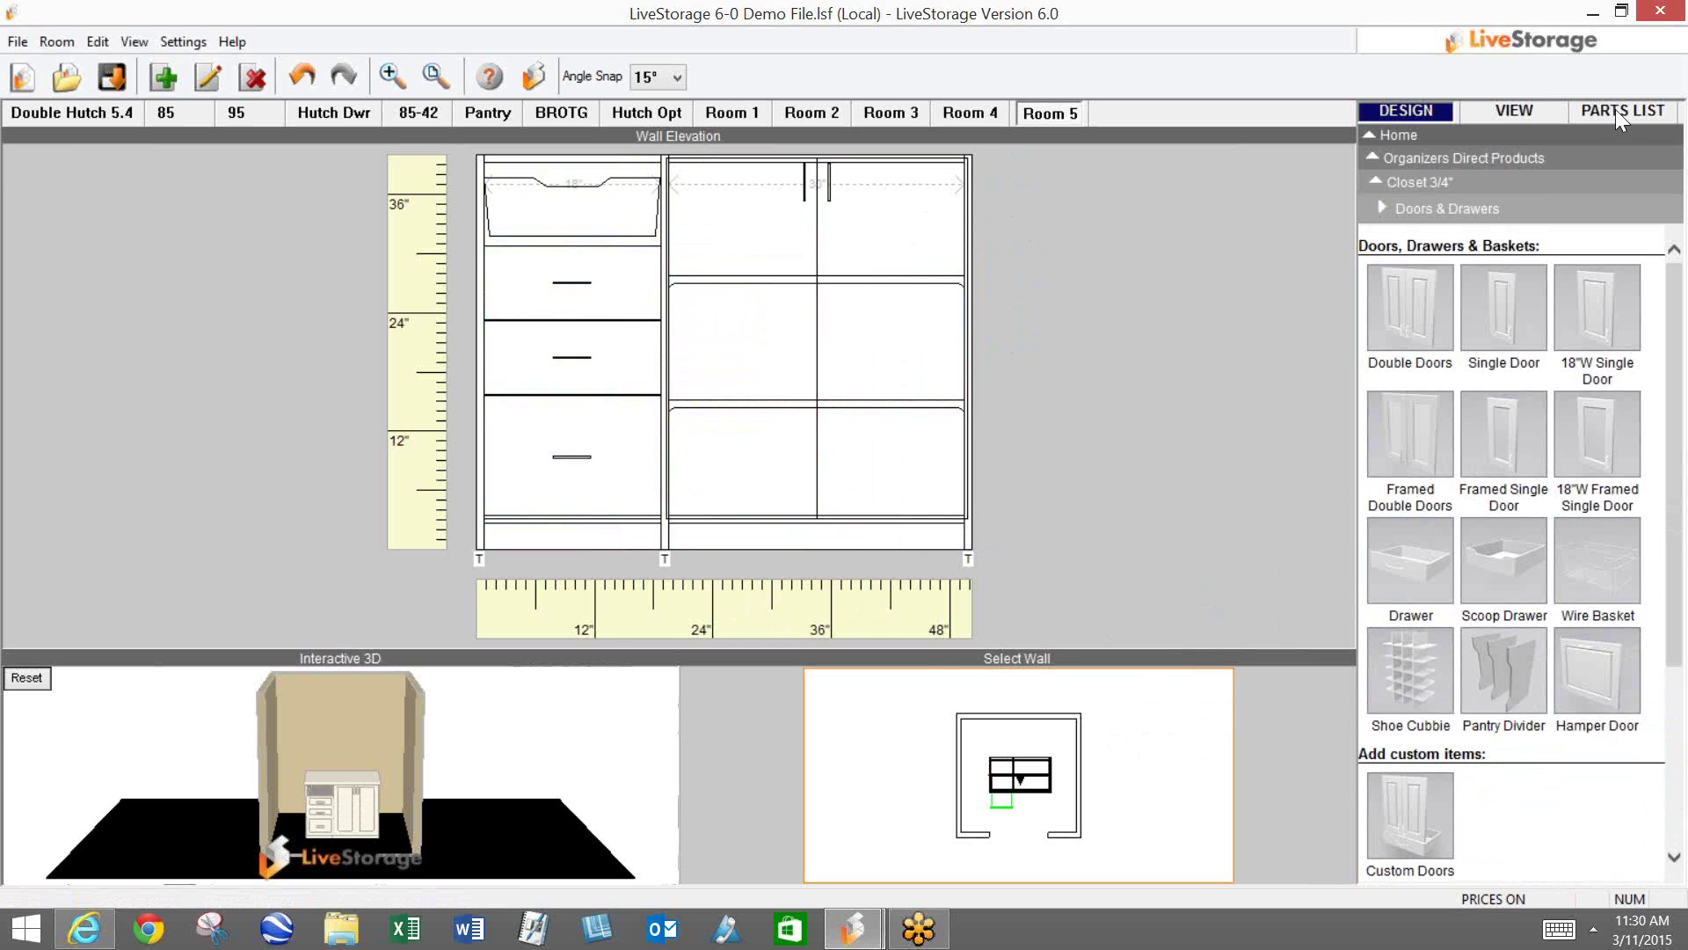
Step: Show the room in 3D and set its Organizers Direct finish to Antique White
{"action": "left_click", "coordinate": [1534, 112]}
{"action": "left_click_drag", "start_coordinate": [728, 472], "coordinate": [667, 556]}
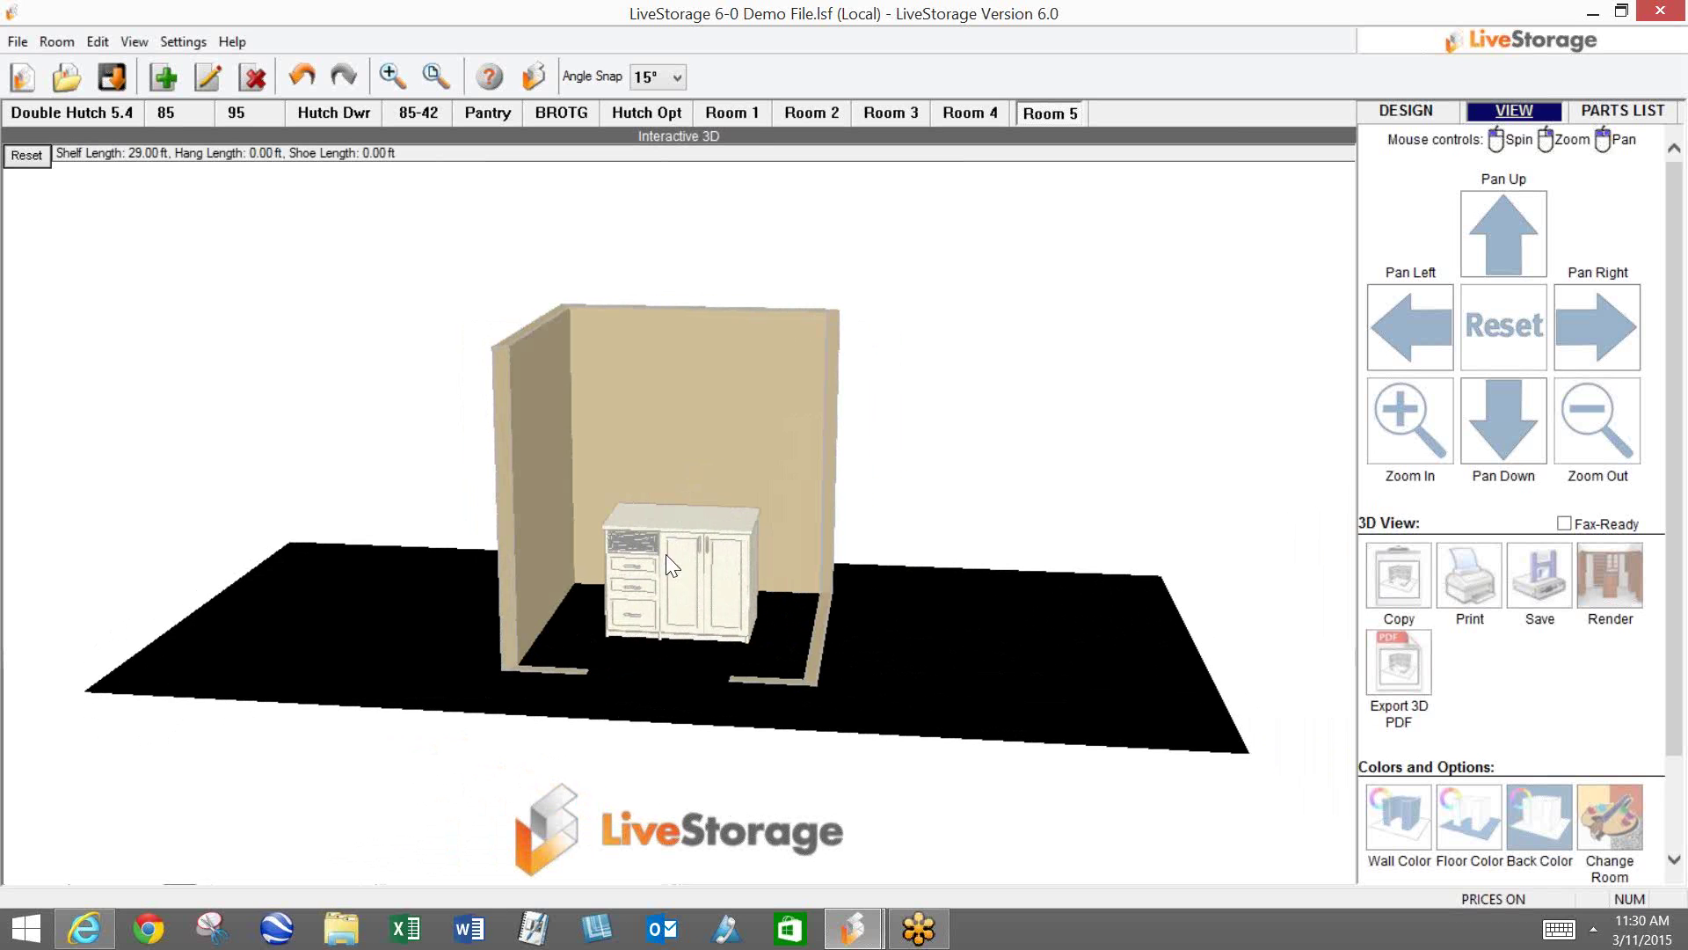
{"action": "left_click", "coordinate": [1604, 816]}
{"action": "left_click", "coordinate": [104, 294]}
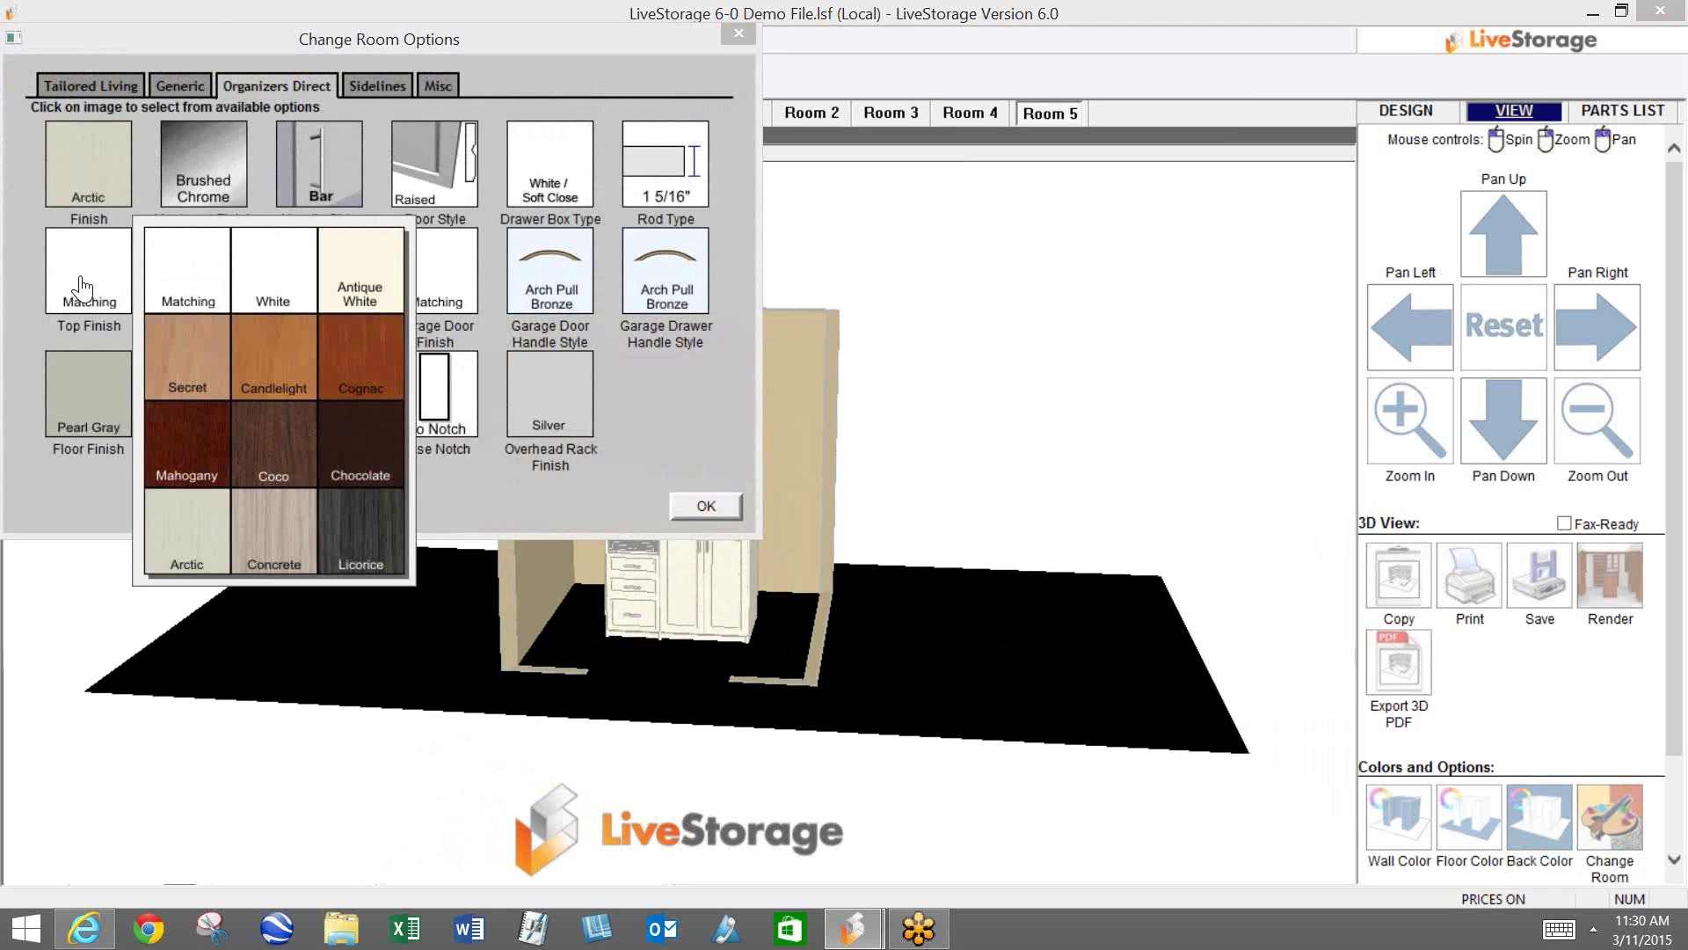
{"action": "left_click", "coordinate": [706, 506]}
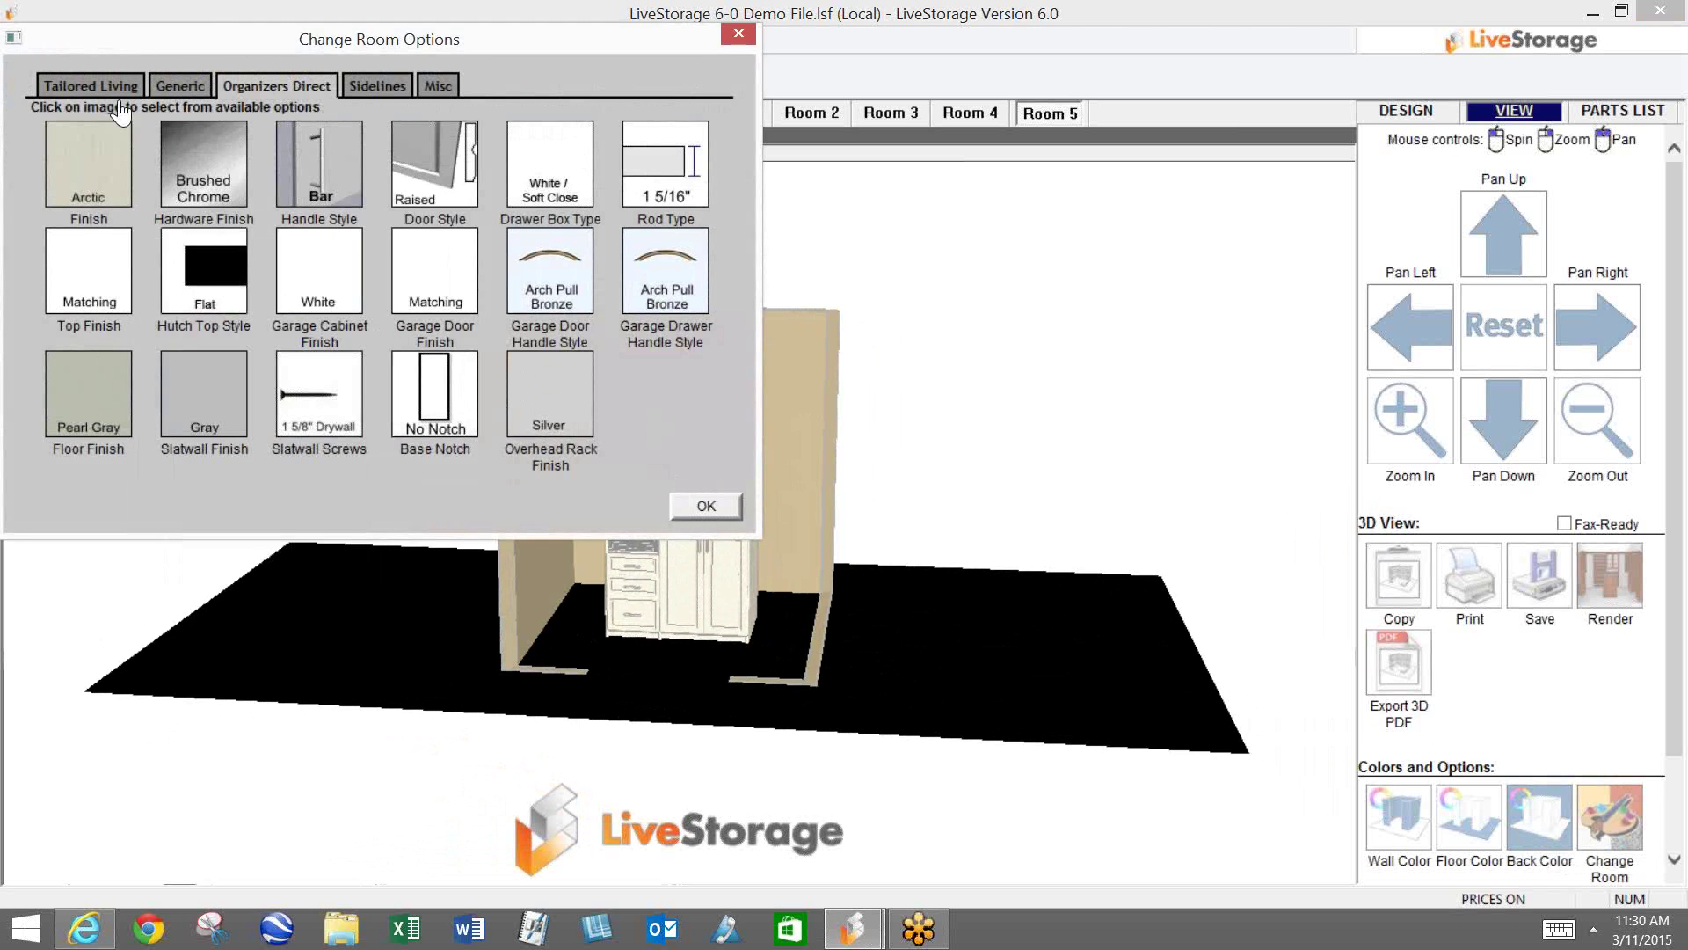
{"action": "left_click", "coordinate": [115, 400]}
{"action": "left_click", "coordinate": [268, 176]}
Step: Set the door style to Premier, drawer boxes to Birch / Soft Close and top finish to Chocolate, and apply the room options
{"action": "left_click", "coordinate": [408, 183]}
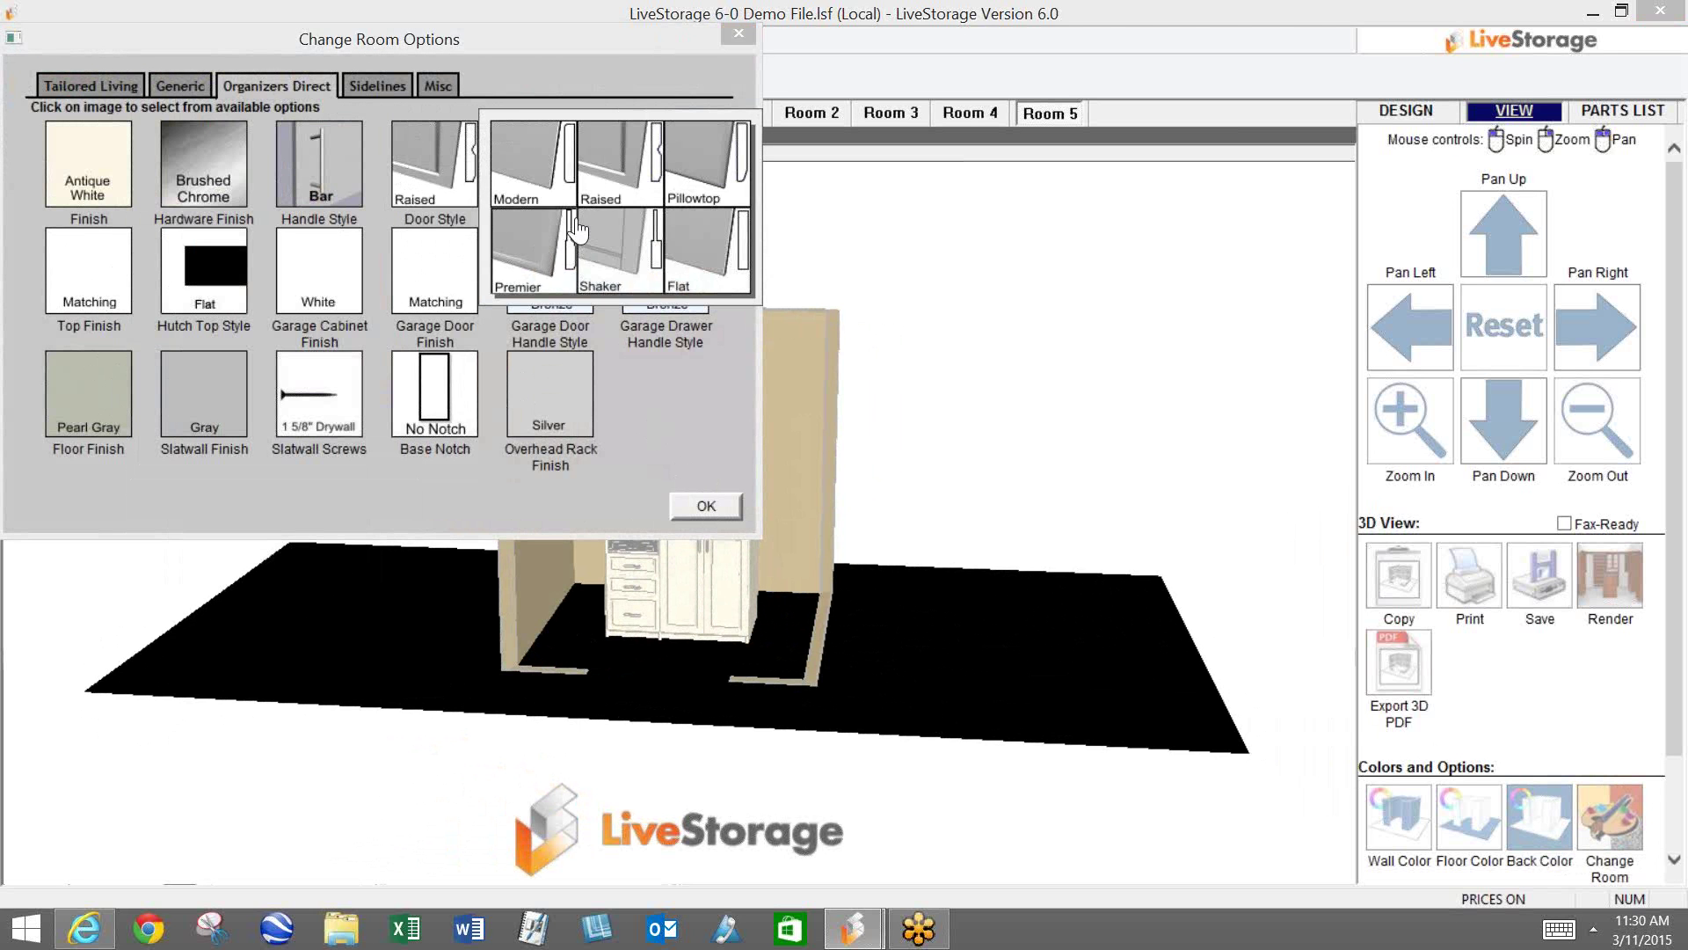
{"action": "left_click", "coordinate": [532, 251]}
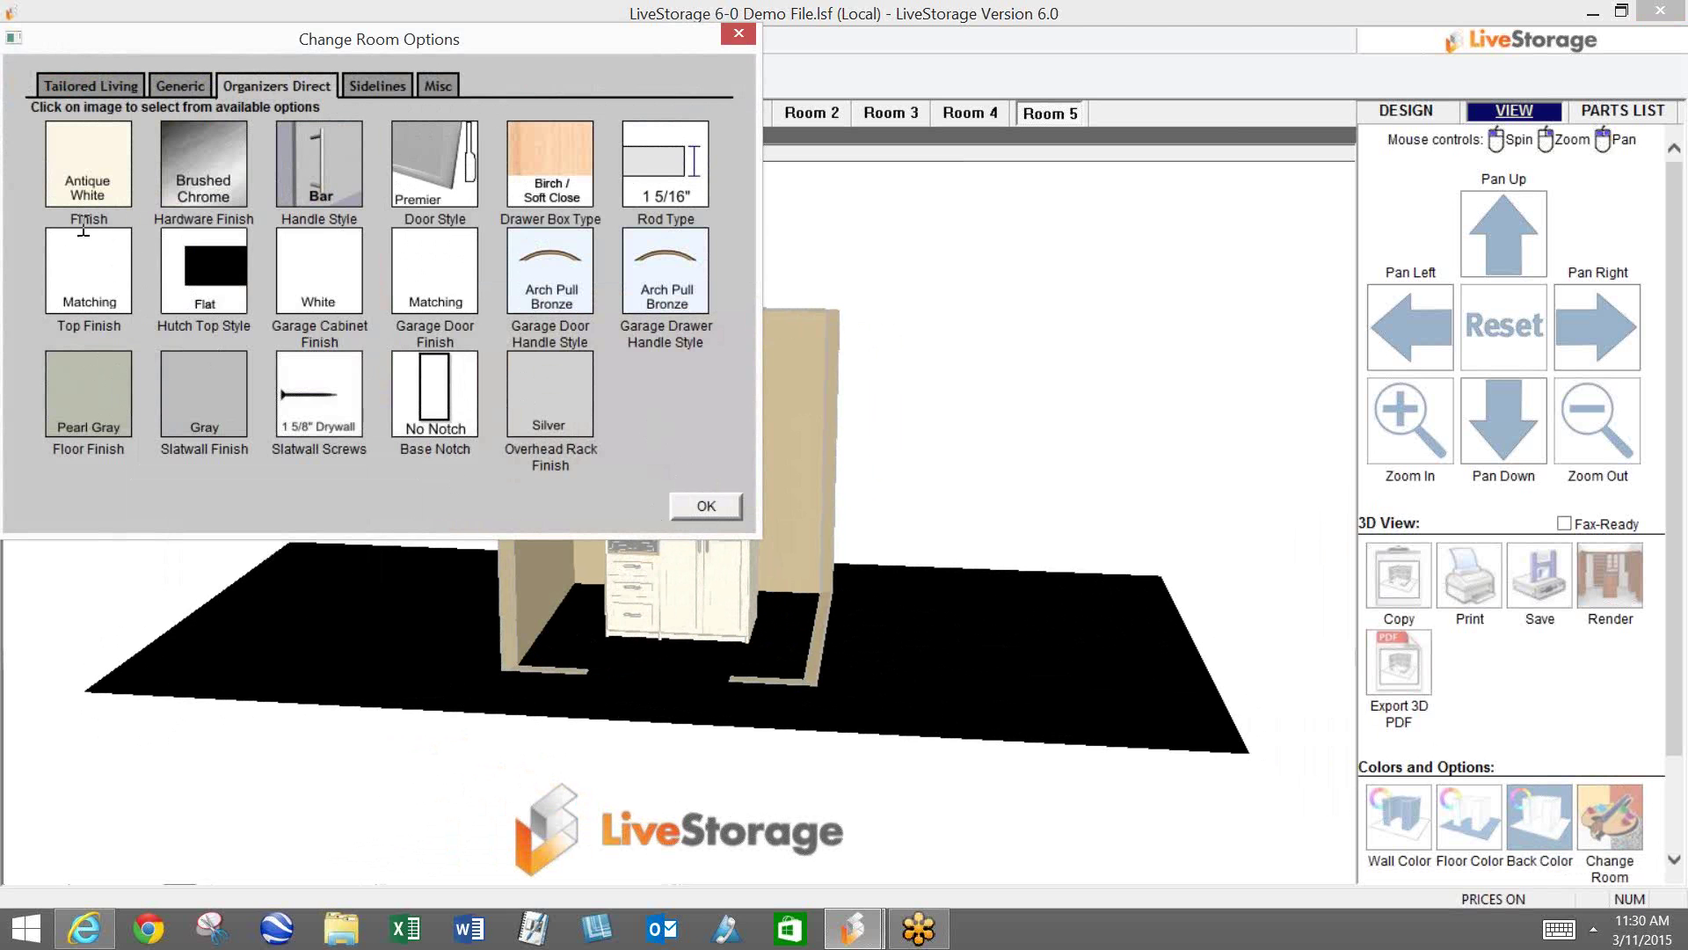
{"action": "left_click", "coordinate": [102, 277]}
{"action": "left_click", "coordinate": [364, 457]}
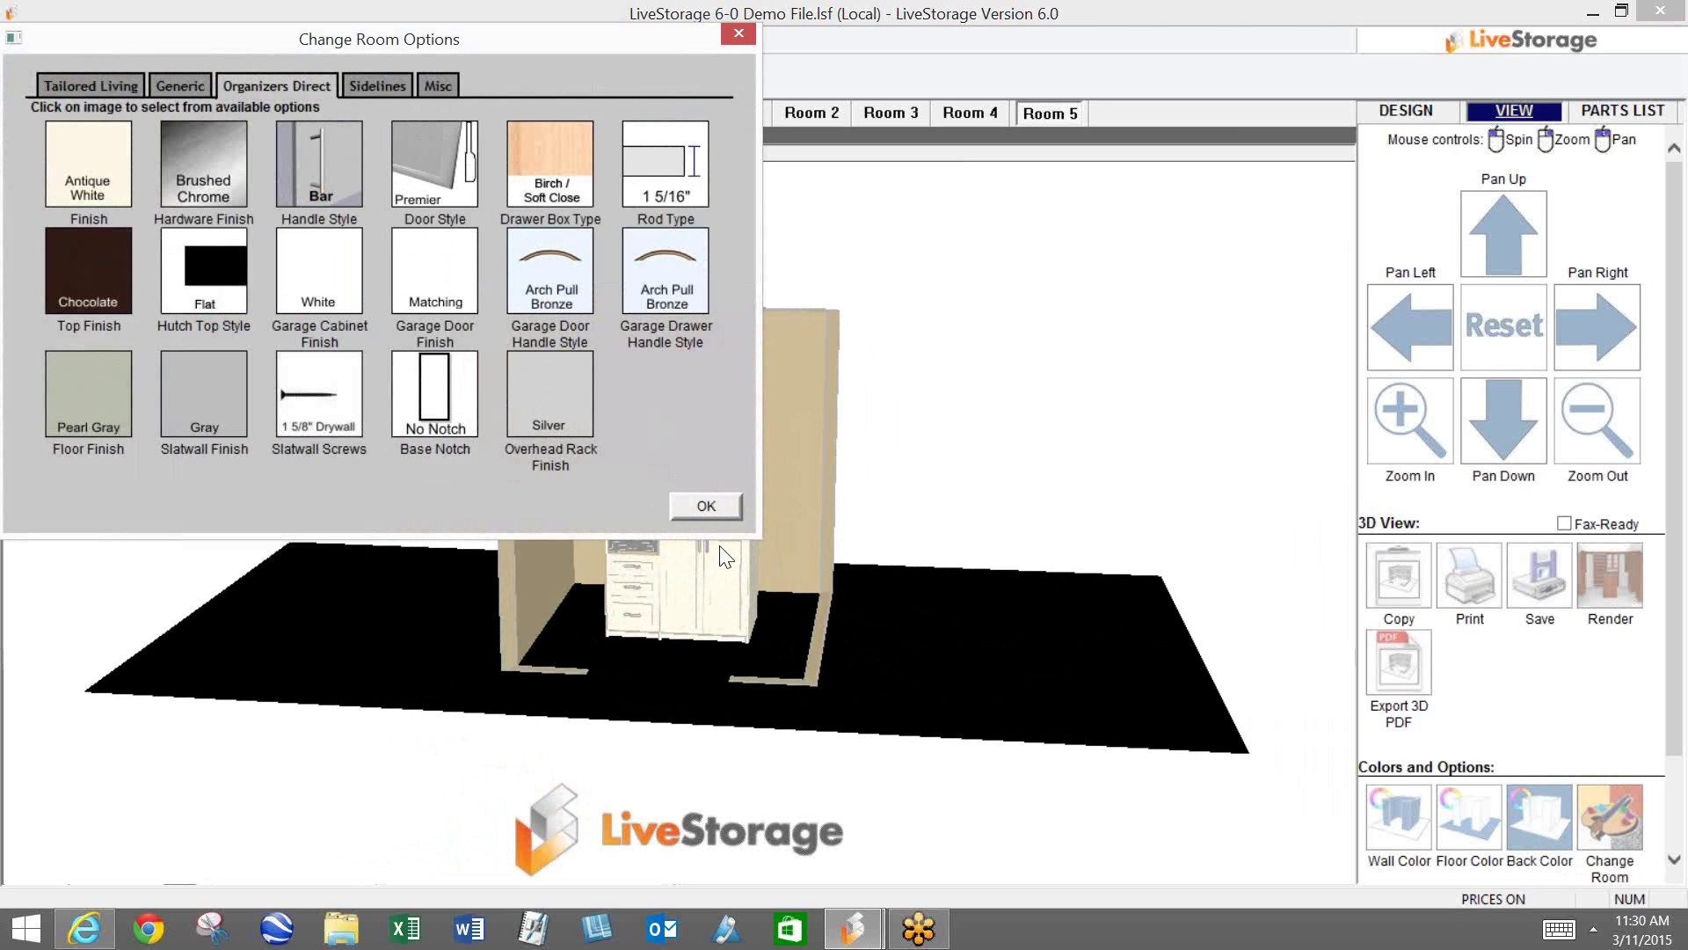
{"action": "left_click", "coordinate": [706, 505]}
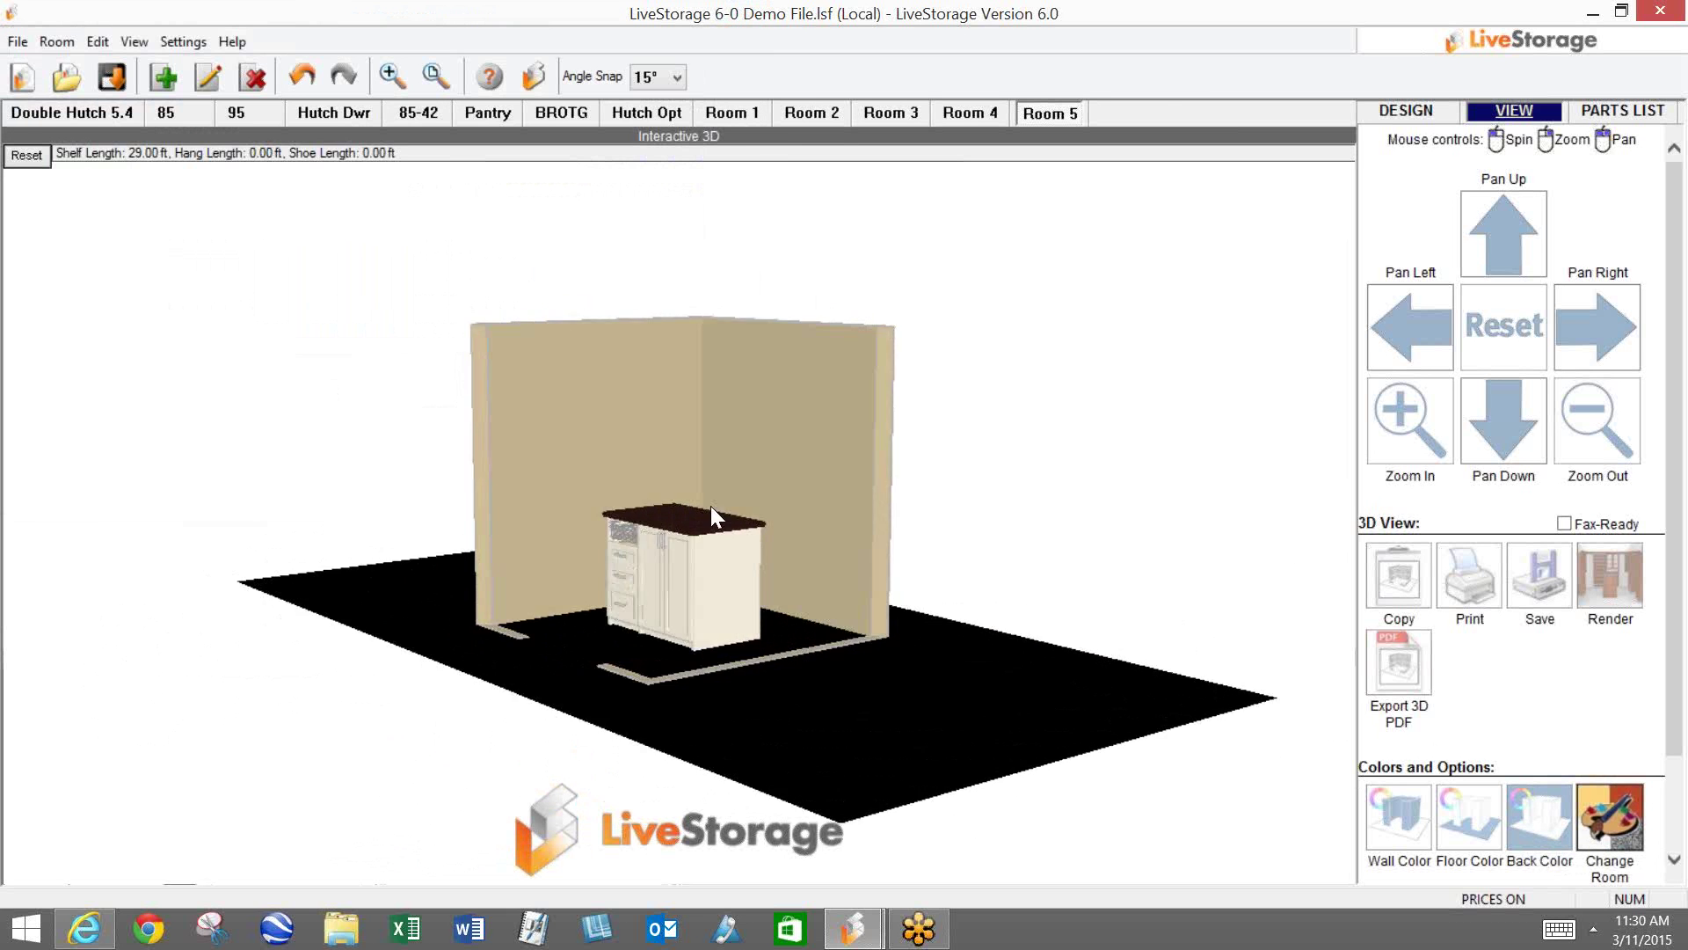
{"action": "left_click_drag", "start_coordinate": [803, 515], "coordinate": [726, 529]}
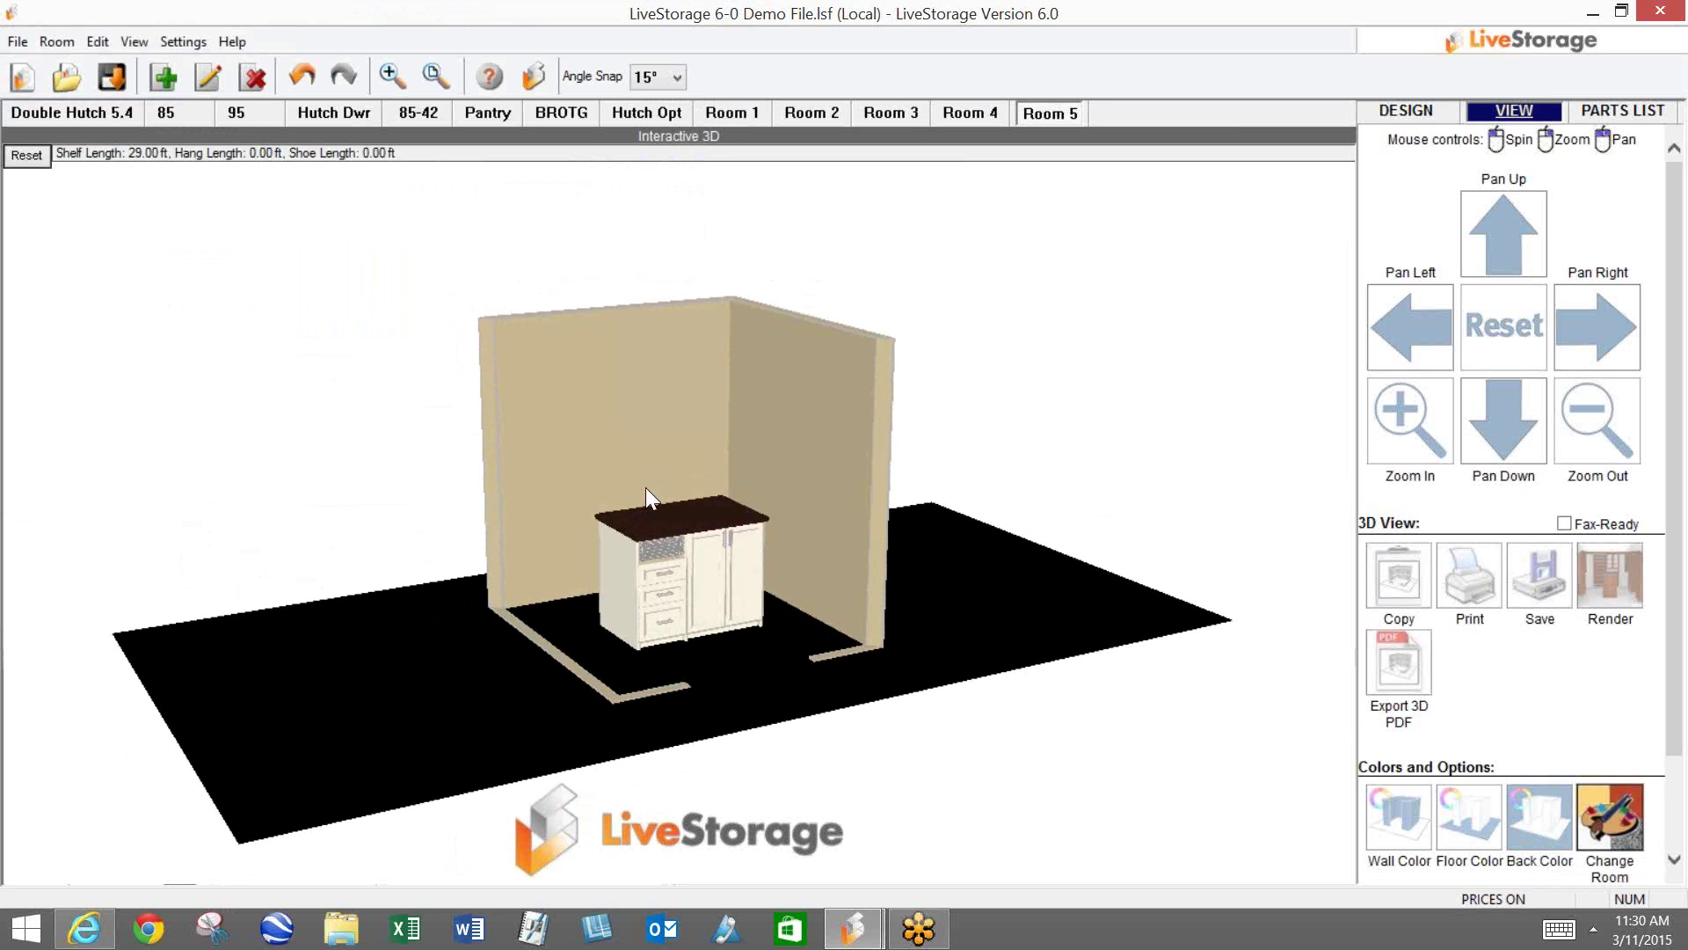
Step: Return Room 5 to its design view, select the island's front elevation and bring up the Molding & Freestanding products
{"action": "left_click", "coordinate": [1409, 112]}
{"action": "left_click", "coordinate": [958, 444]}
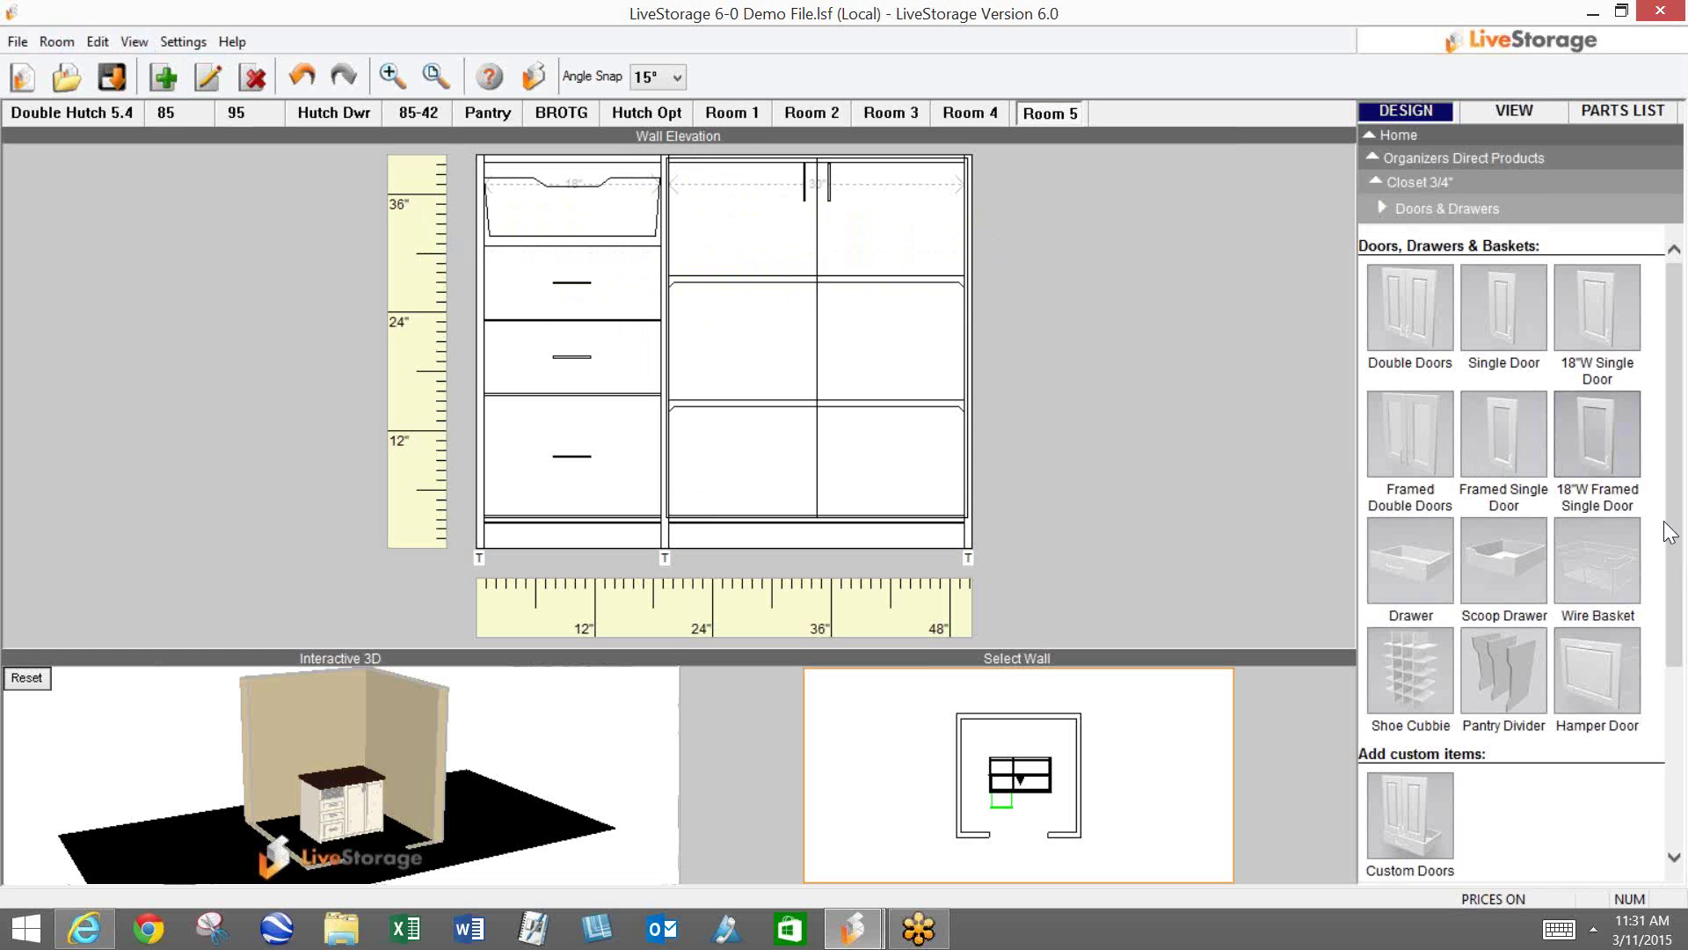
{"action": "left_click", "coordinate": [1675, 699]}
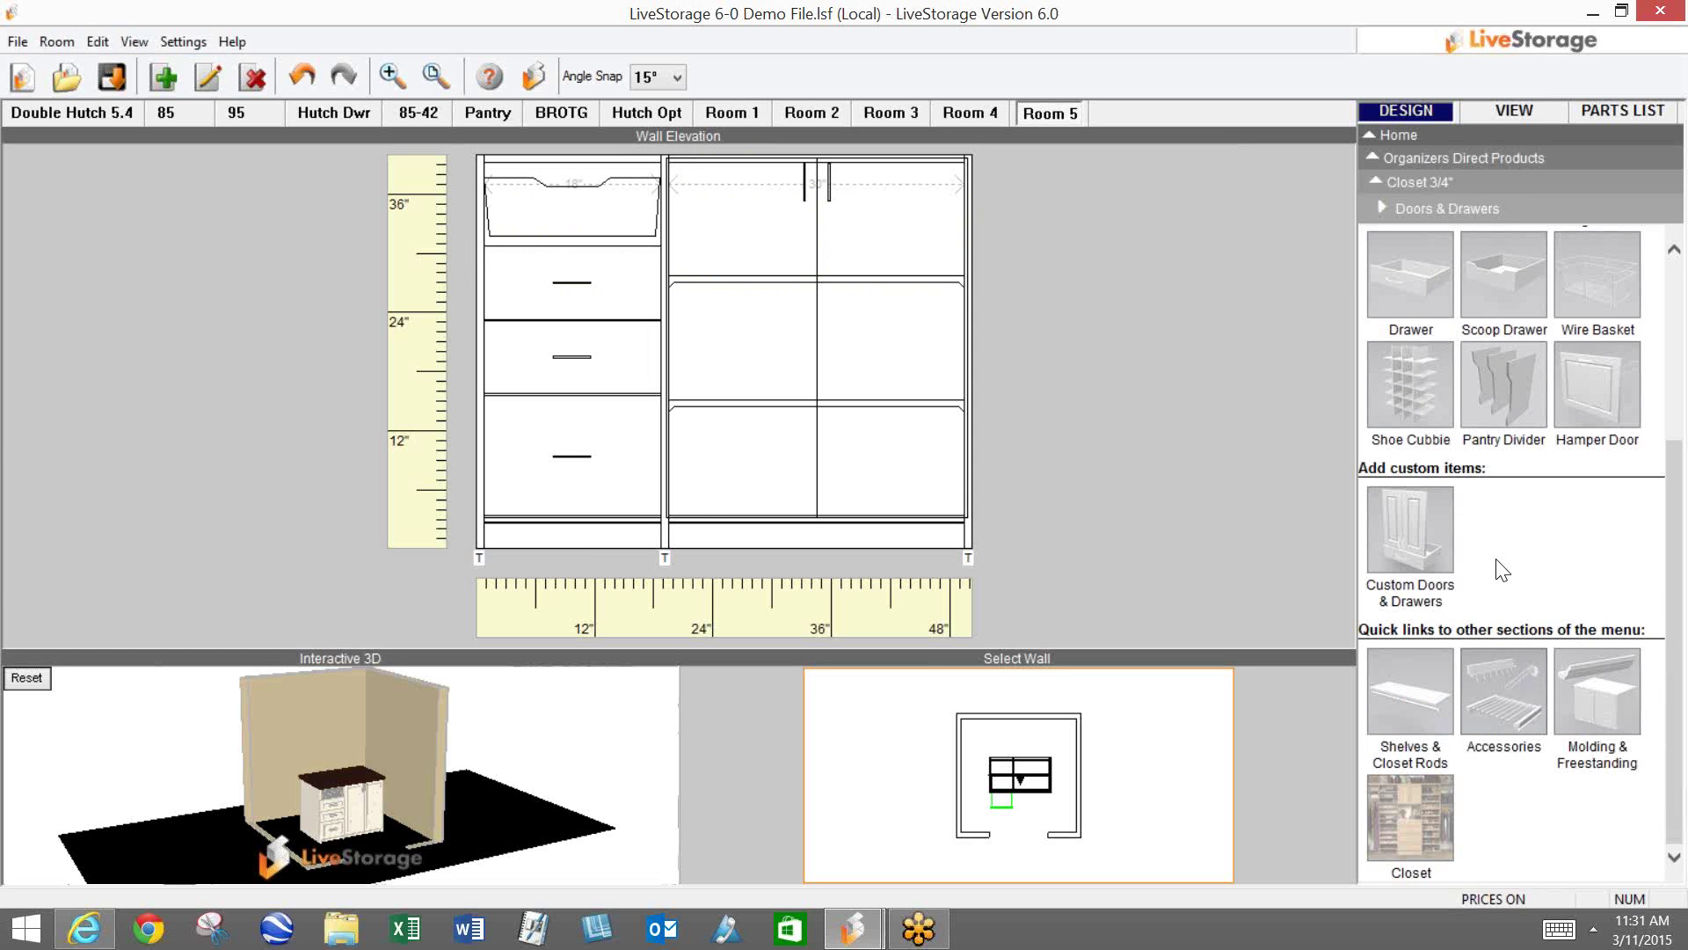
{"action": "left_click", "coordinate": [1609, 686]}
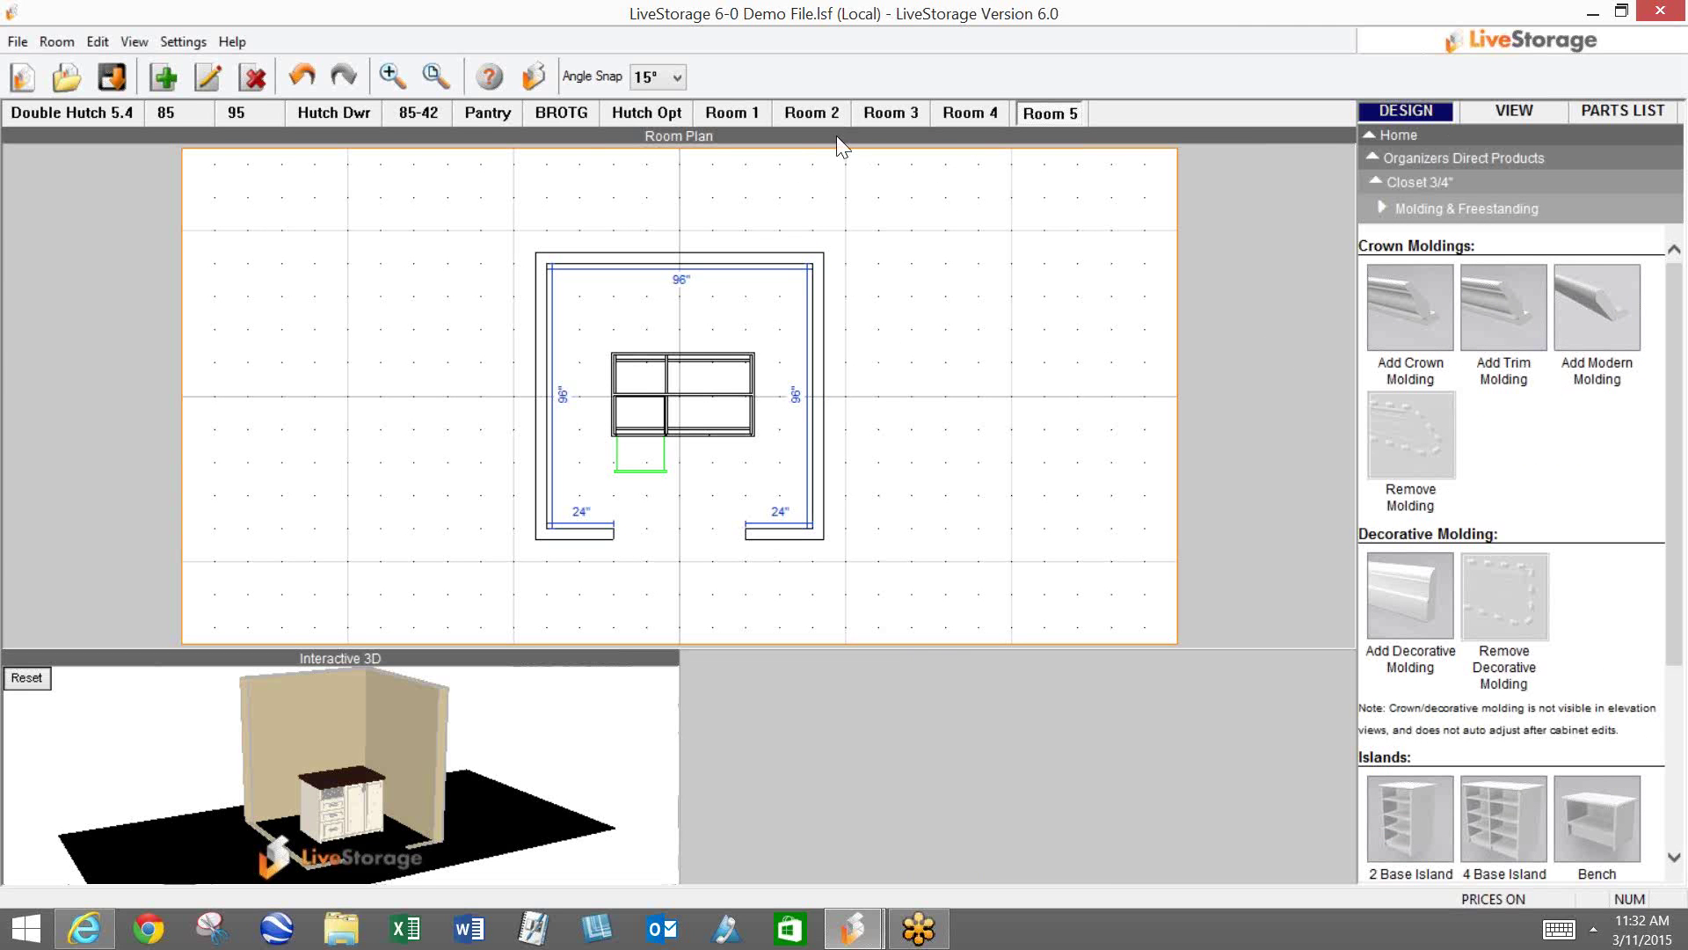
Step: Display the Pantry room's parts list and review its Organizers Direct line items
{"action": "left_click", "coordinate": [485, 109]}
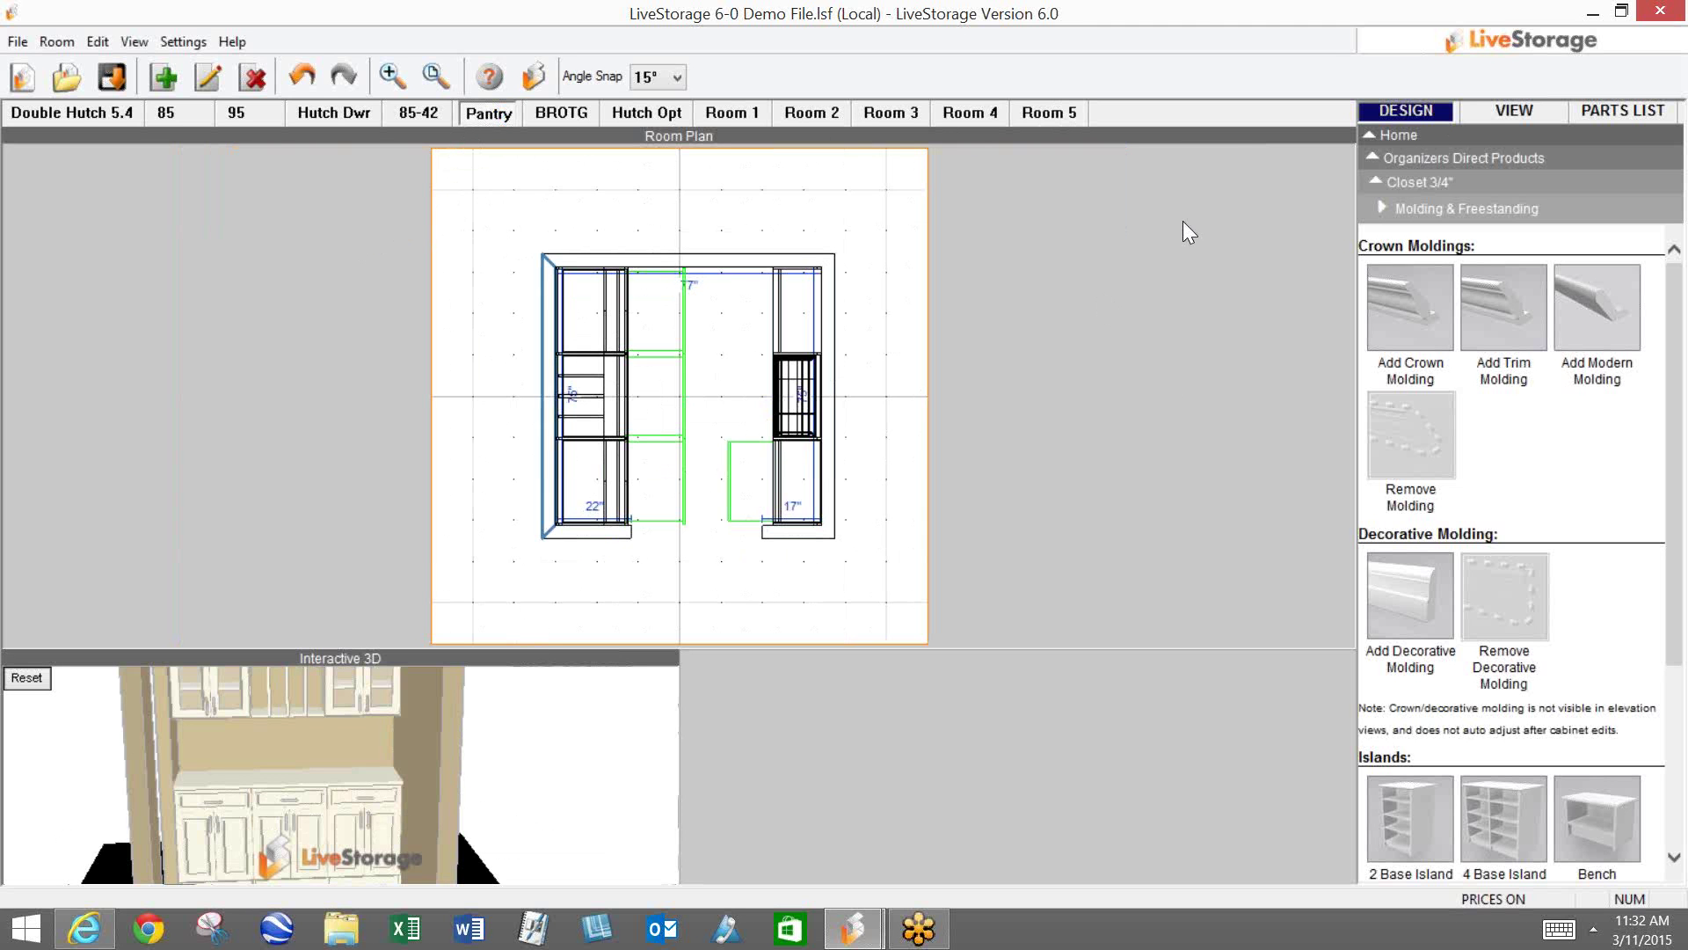
{"action": "left_click", "coordinate": [1630, 108]}
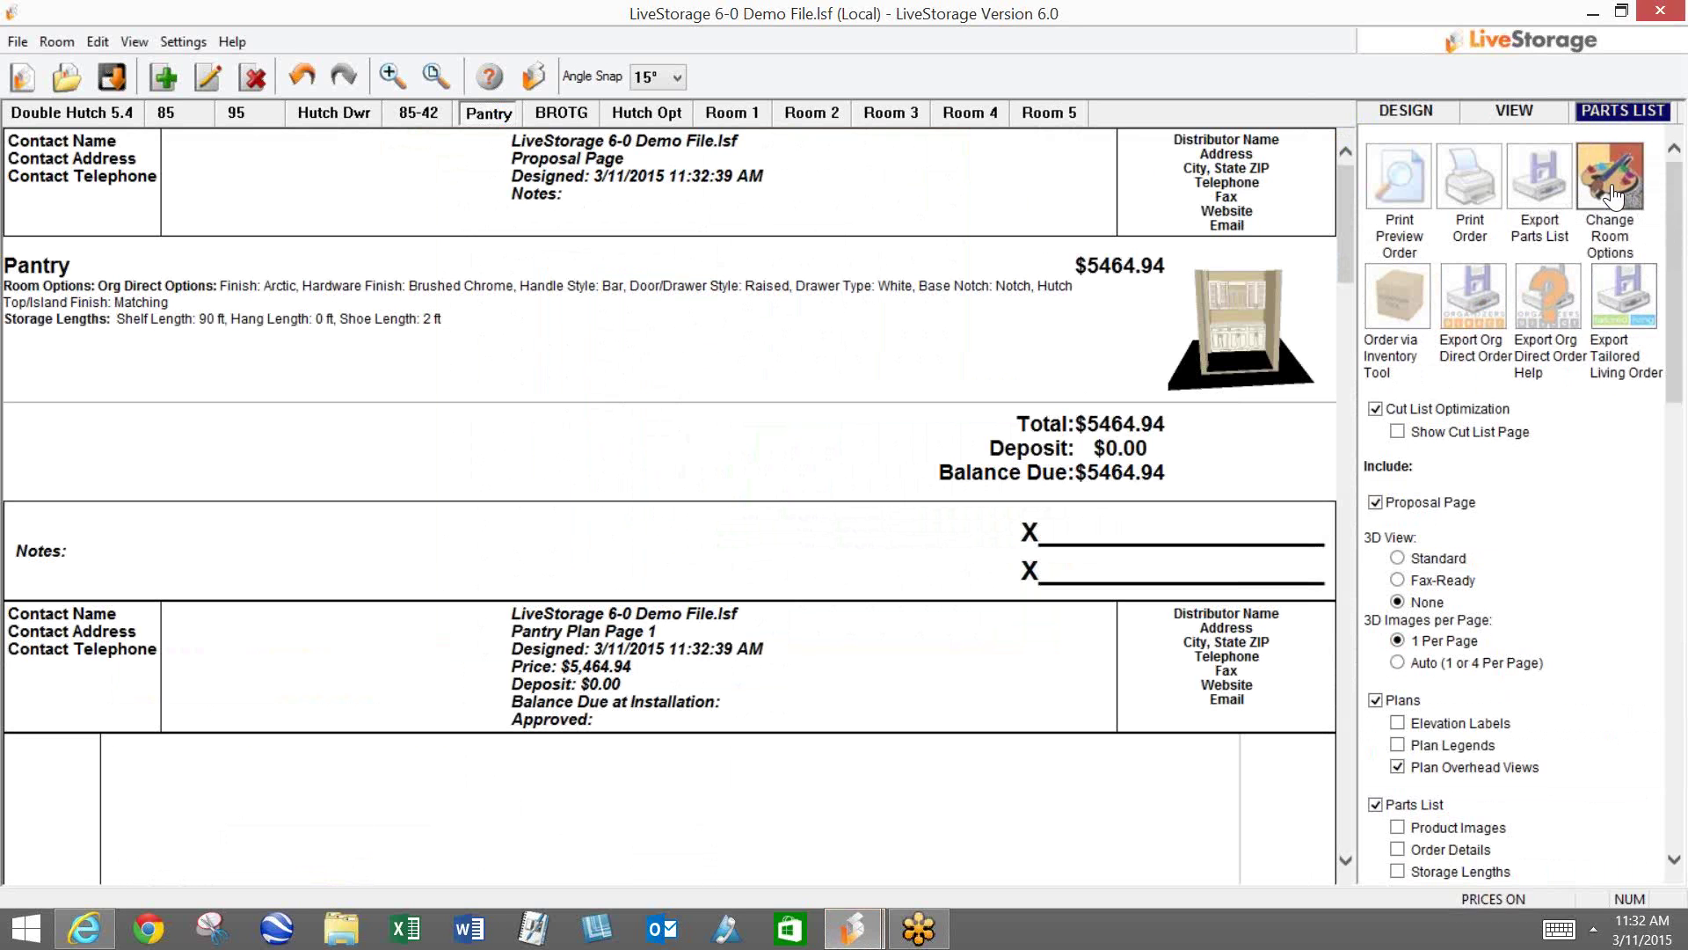
{"action": "left_click", "coordinate": [1623, 230]}
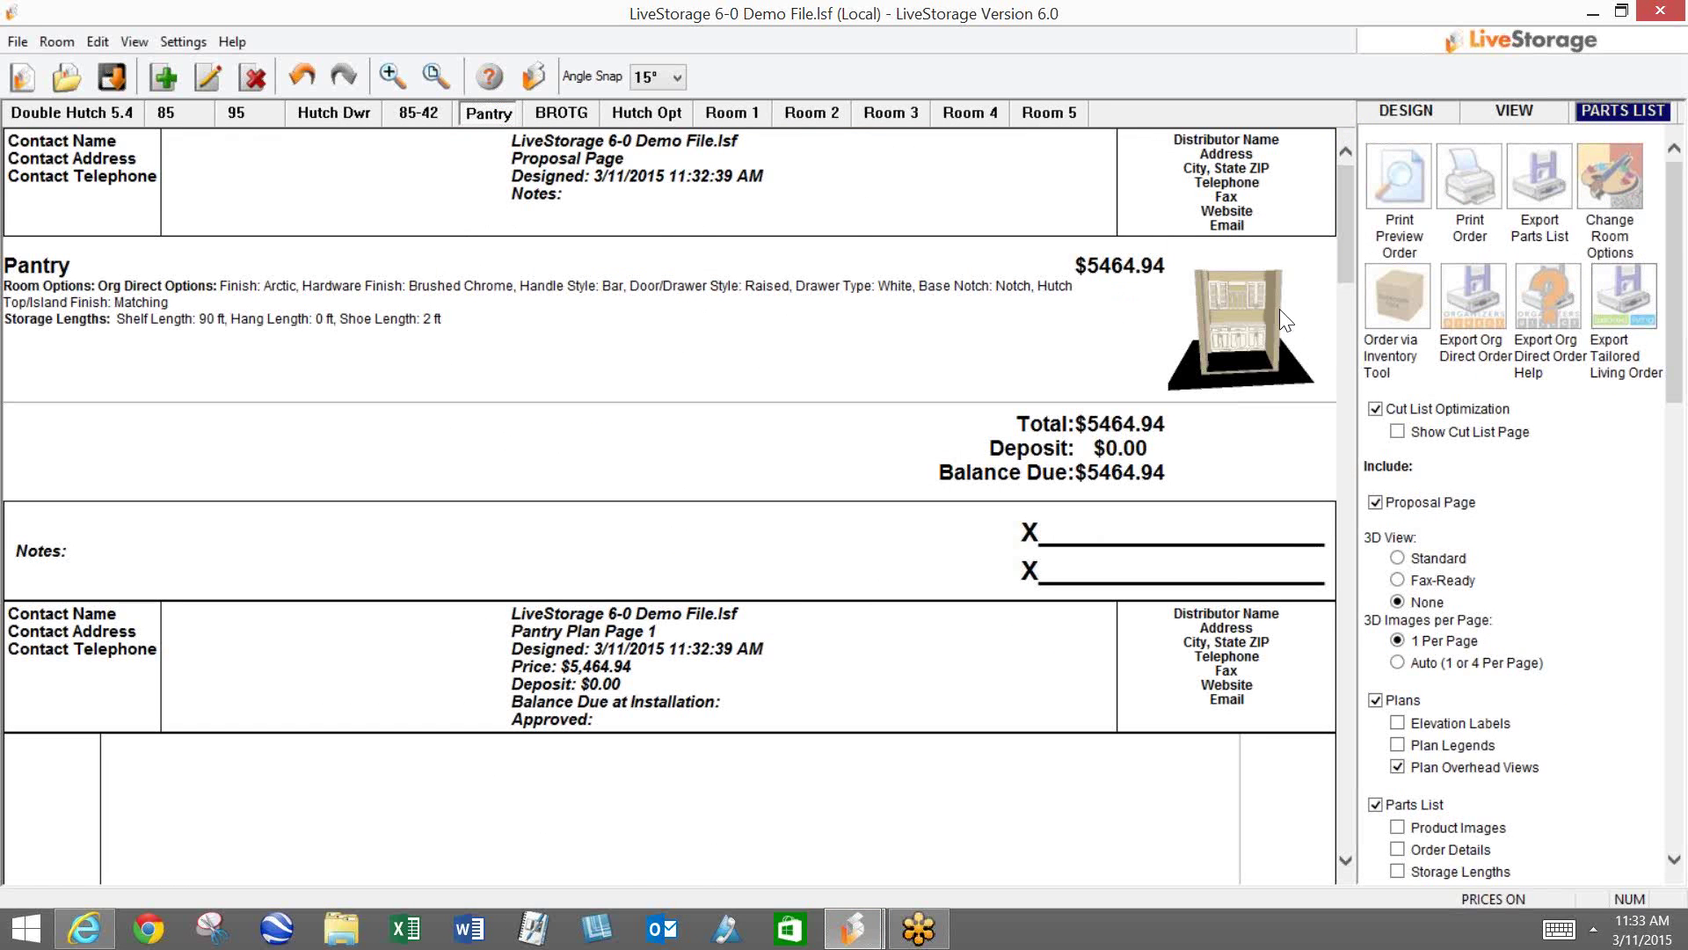
{"action": "left_click_drag", "start_coordinate": [1352, 263], "coordinate": [1391, 802]}
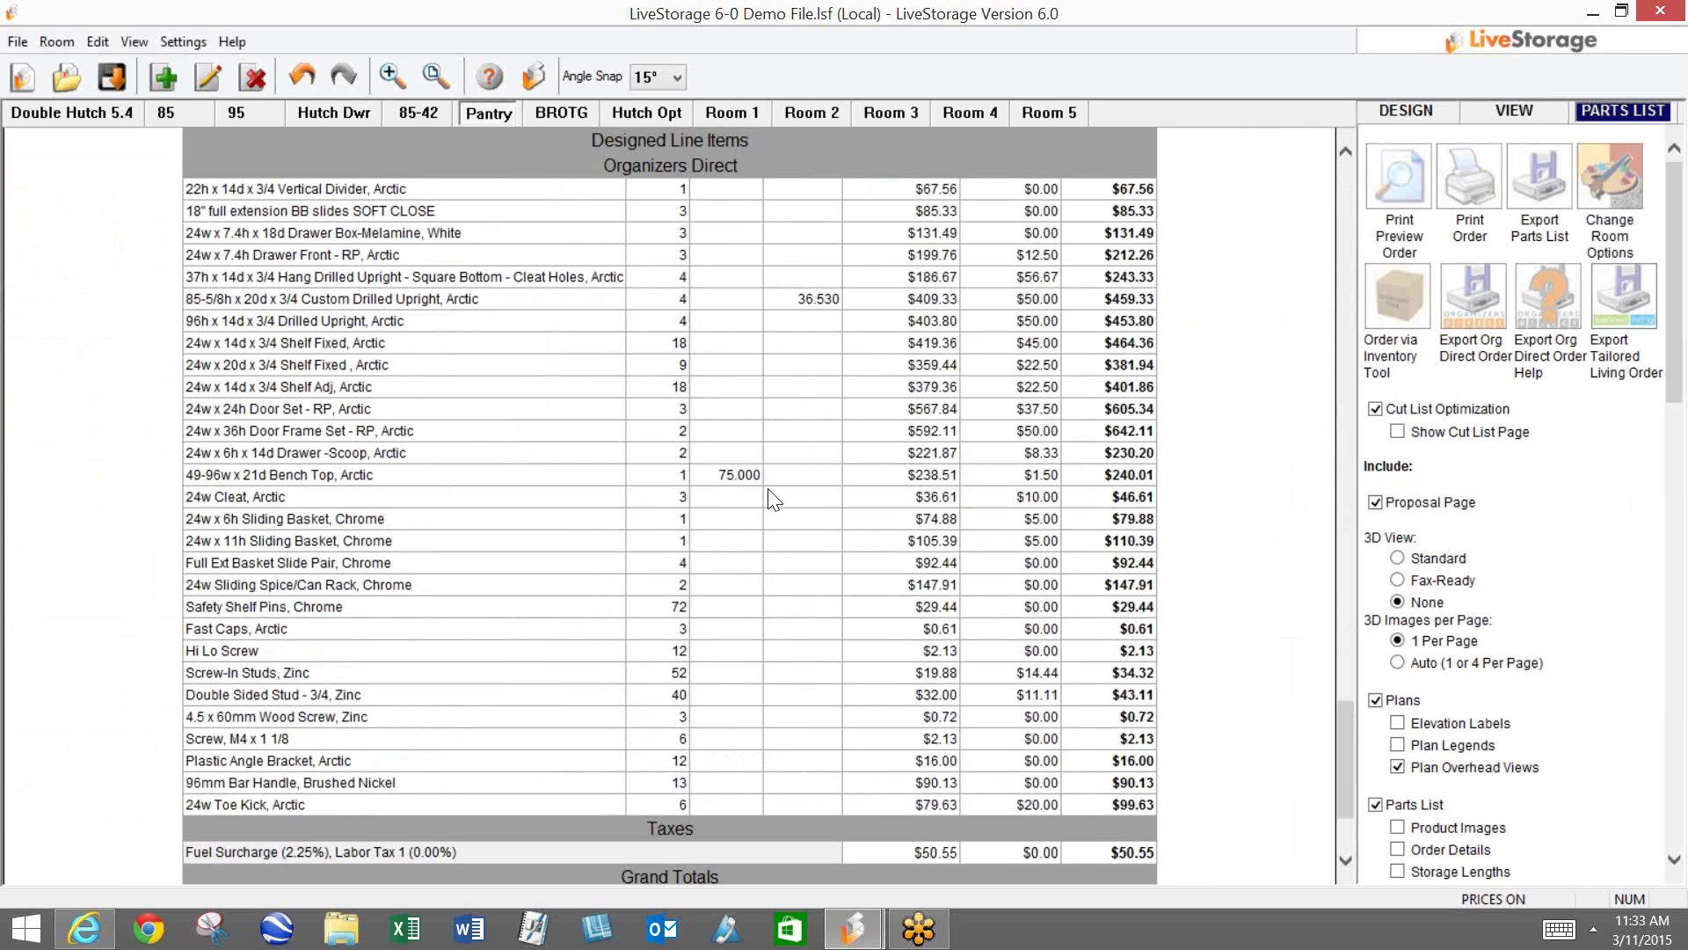
Step: Export the Pantry's Organizers Direct order to the Desktop as "LiveStorage 6-0 Demo File.lsf Parts List" and enable the workbook's active content
{"action": "left_click", "coordinate": [1475, 300]}
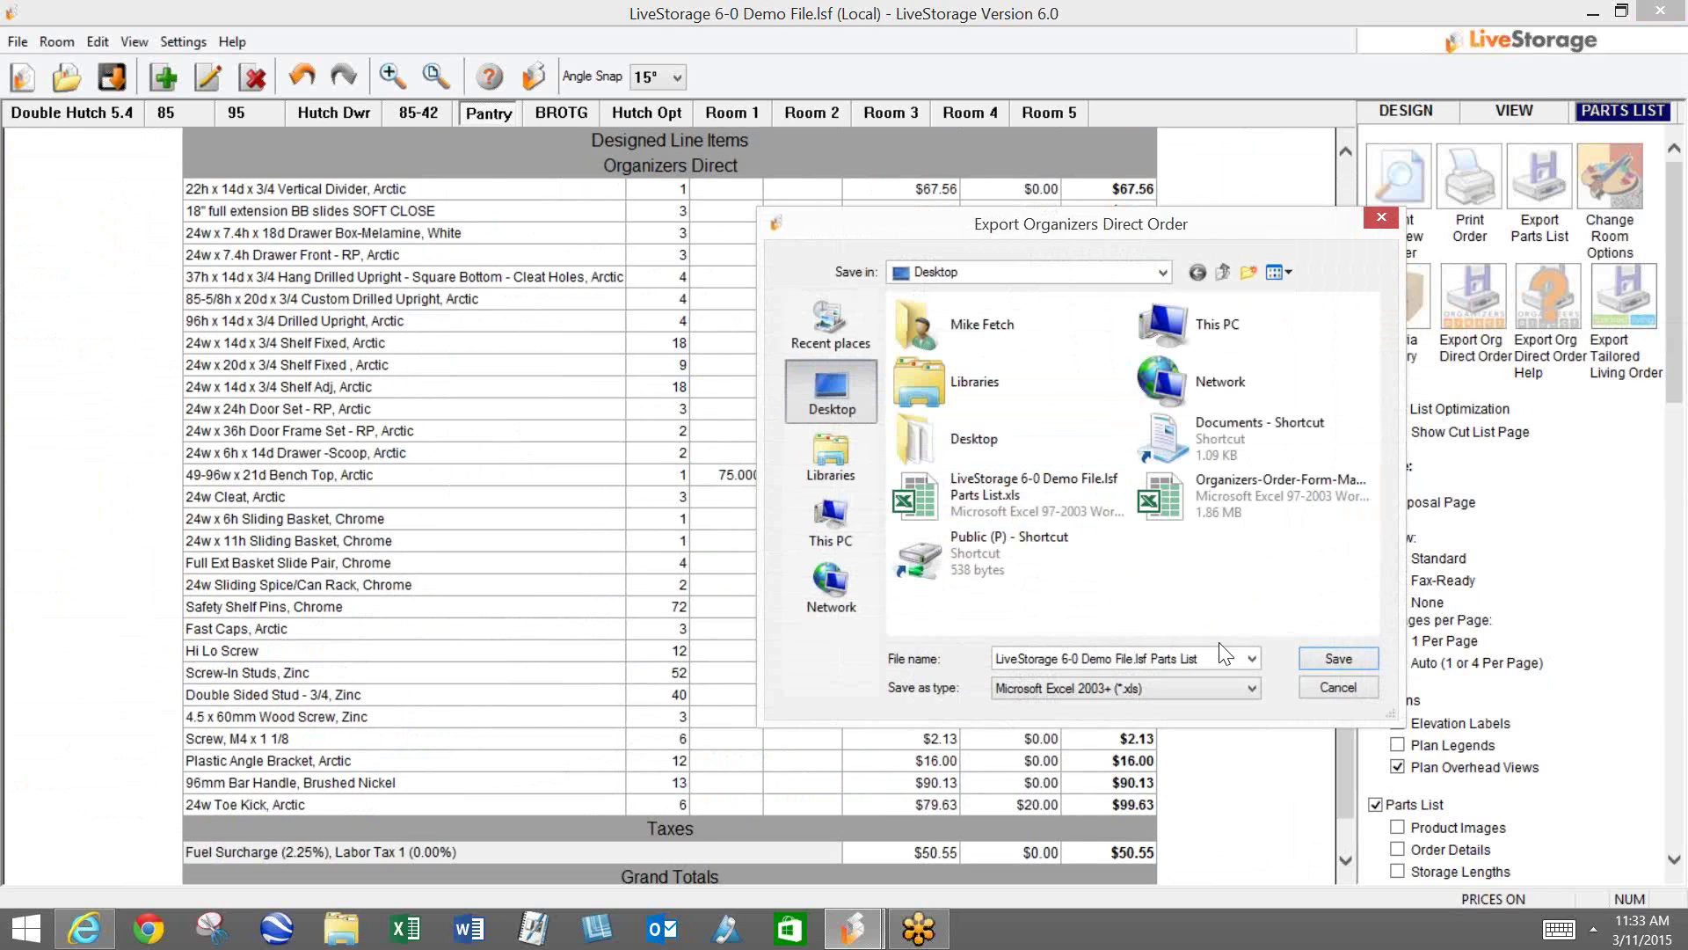
{"action": "left_click", "coordinate": [1322, 659]}
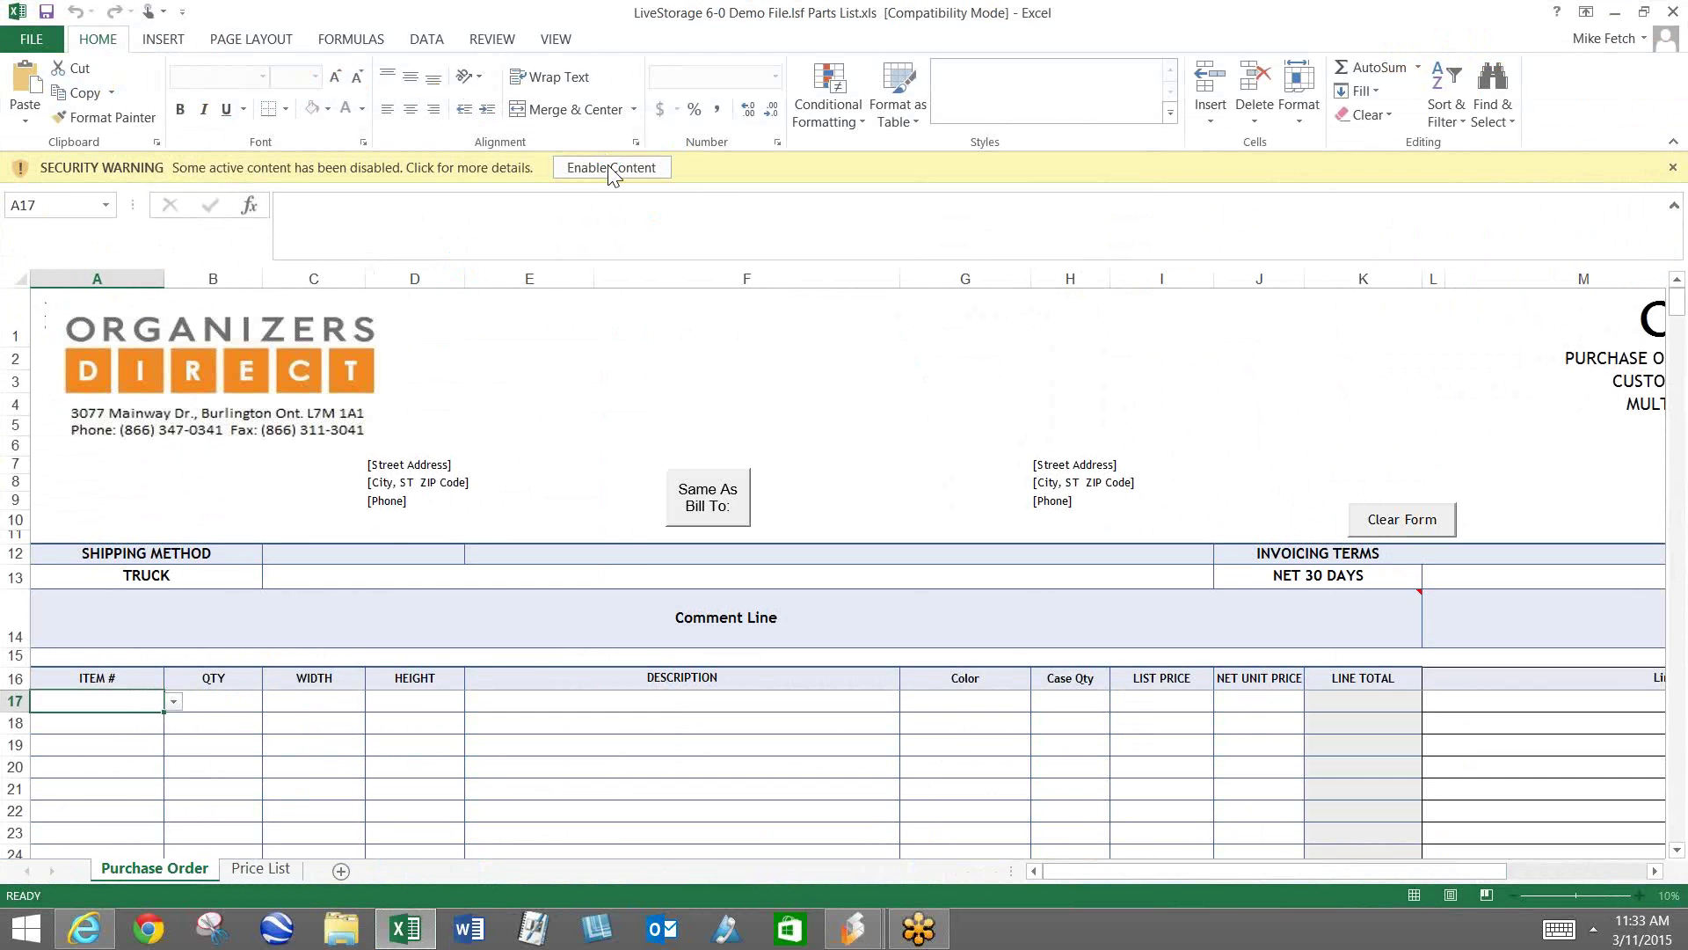
{"action": "left_click", "coordinate": [606, 163]}
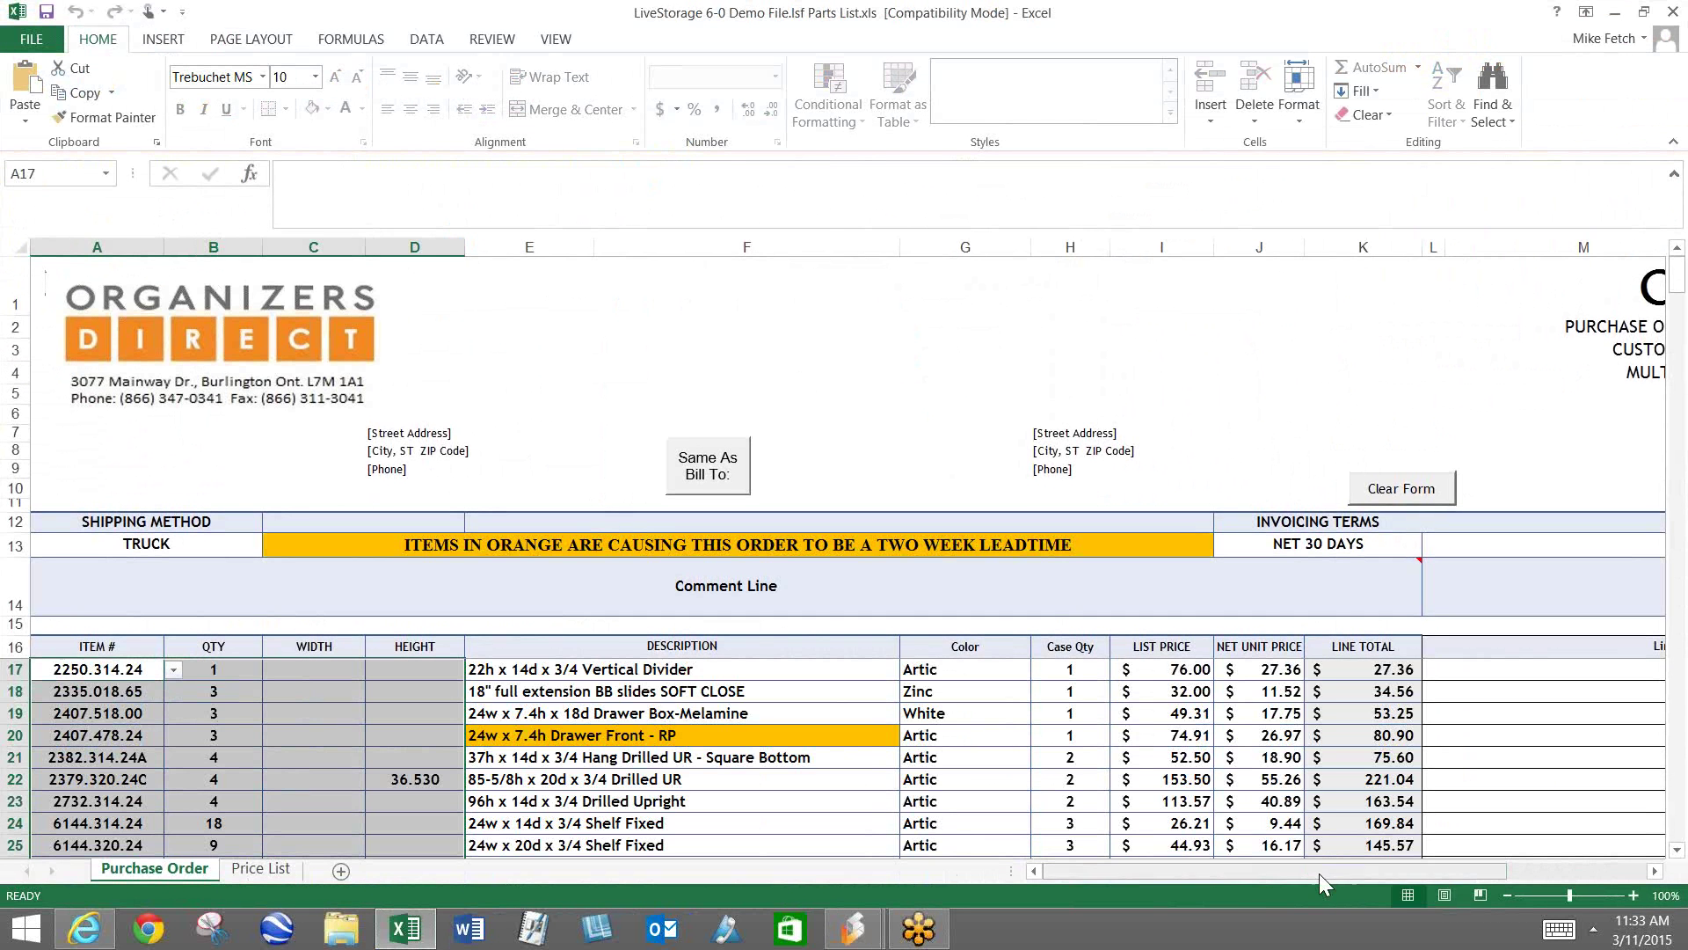
Step: Clear the Multiplier value in cell N4 of the Purchase Order sheet
{"action": "left_click", "coordinate": [1319, 873]}
{"action": "left_click_drag", "start_coordinate": [1329, 873], "coordinate": [1412, 871]}
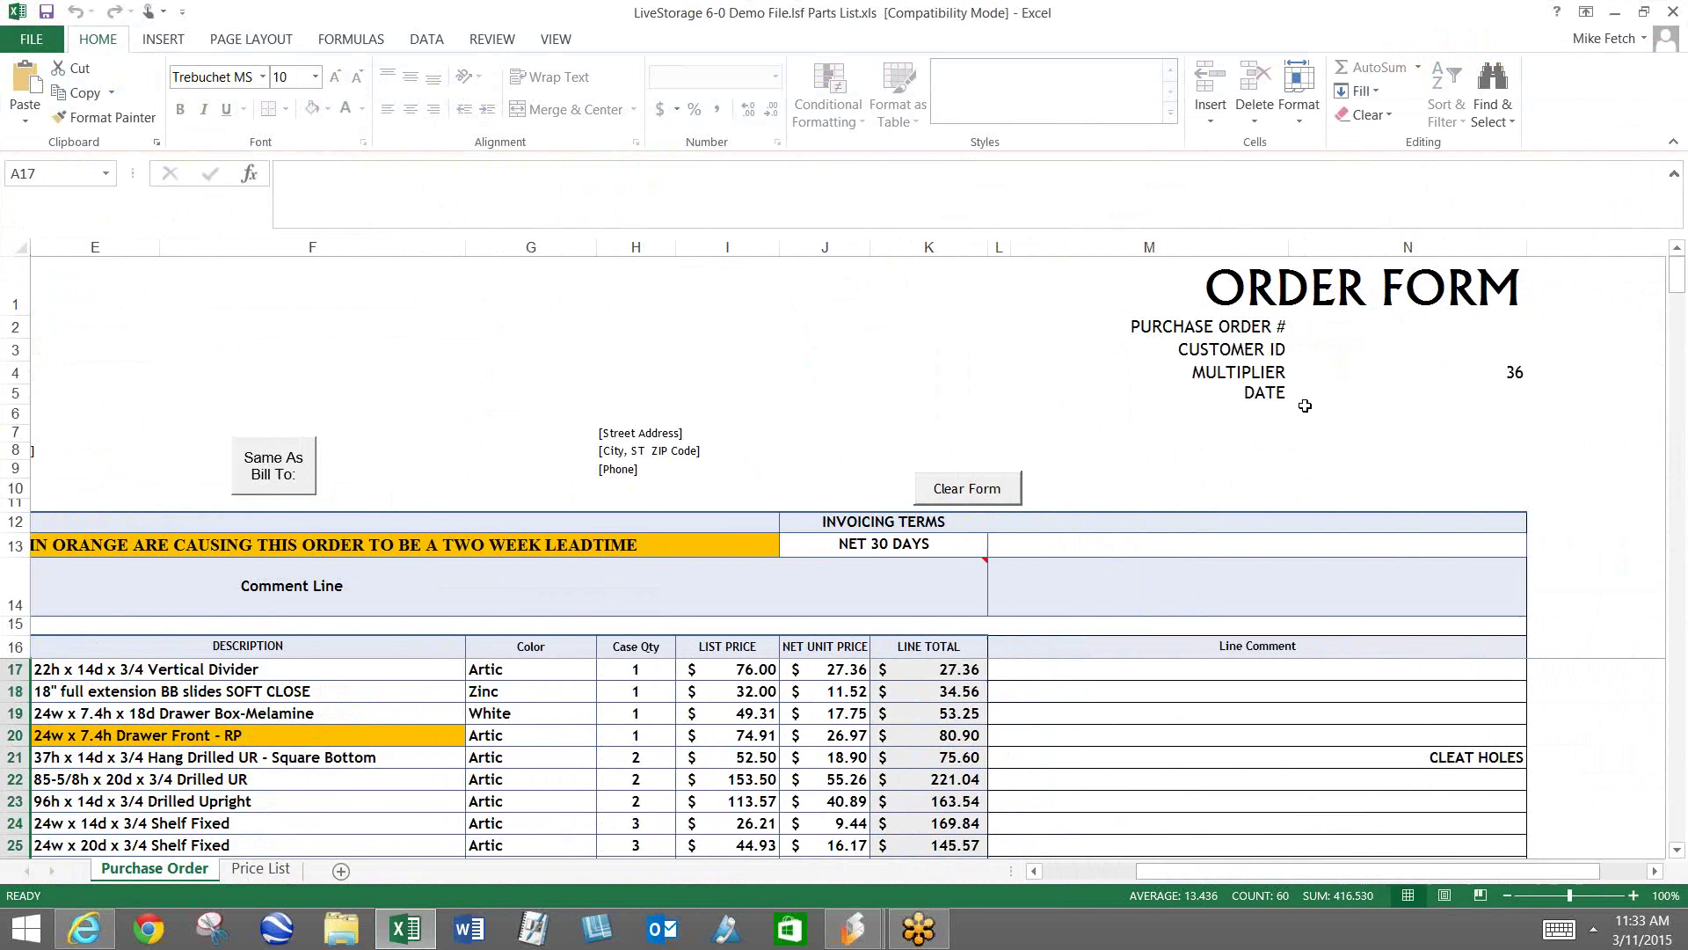
{"action": "left_click", "coordinate": [1394, 372]}
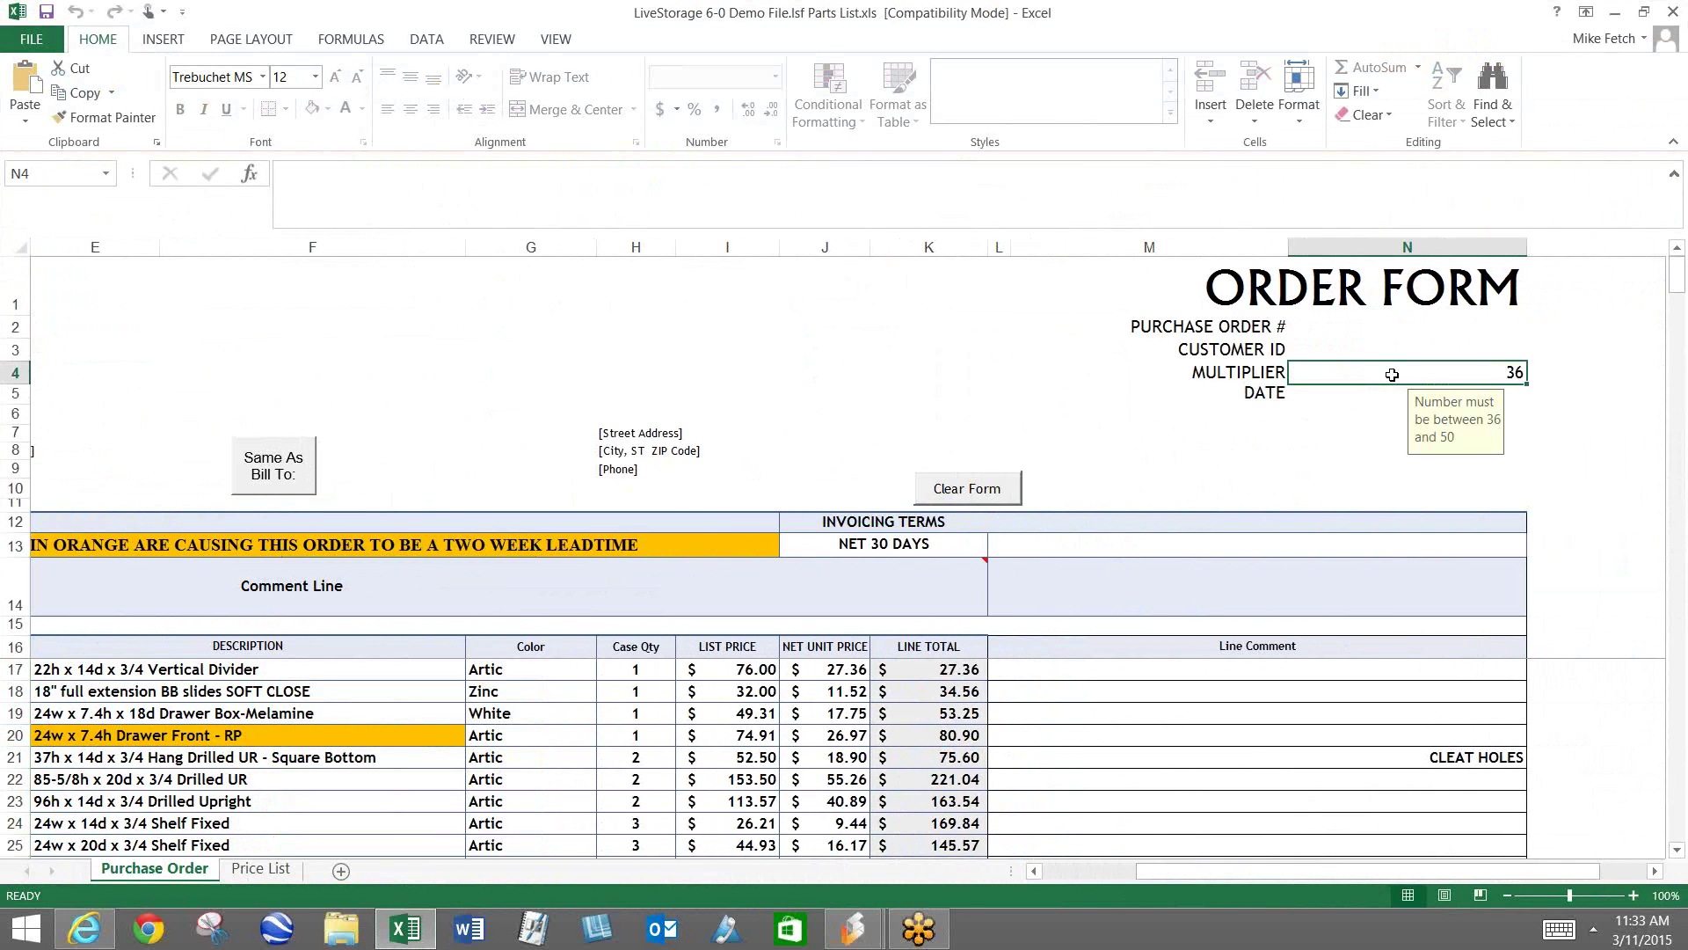
{"action": "key", "text": "Delete"}
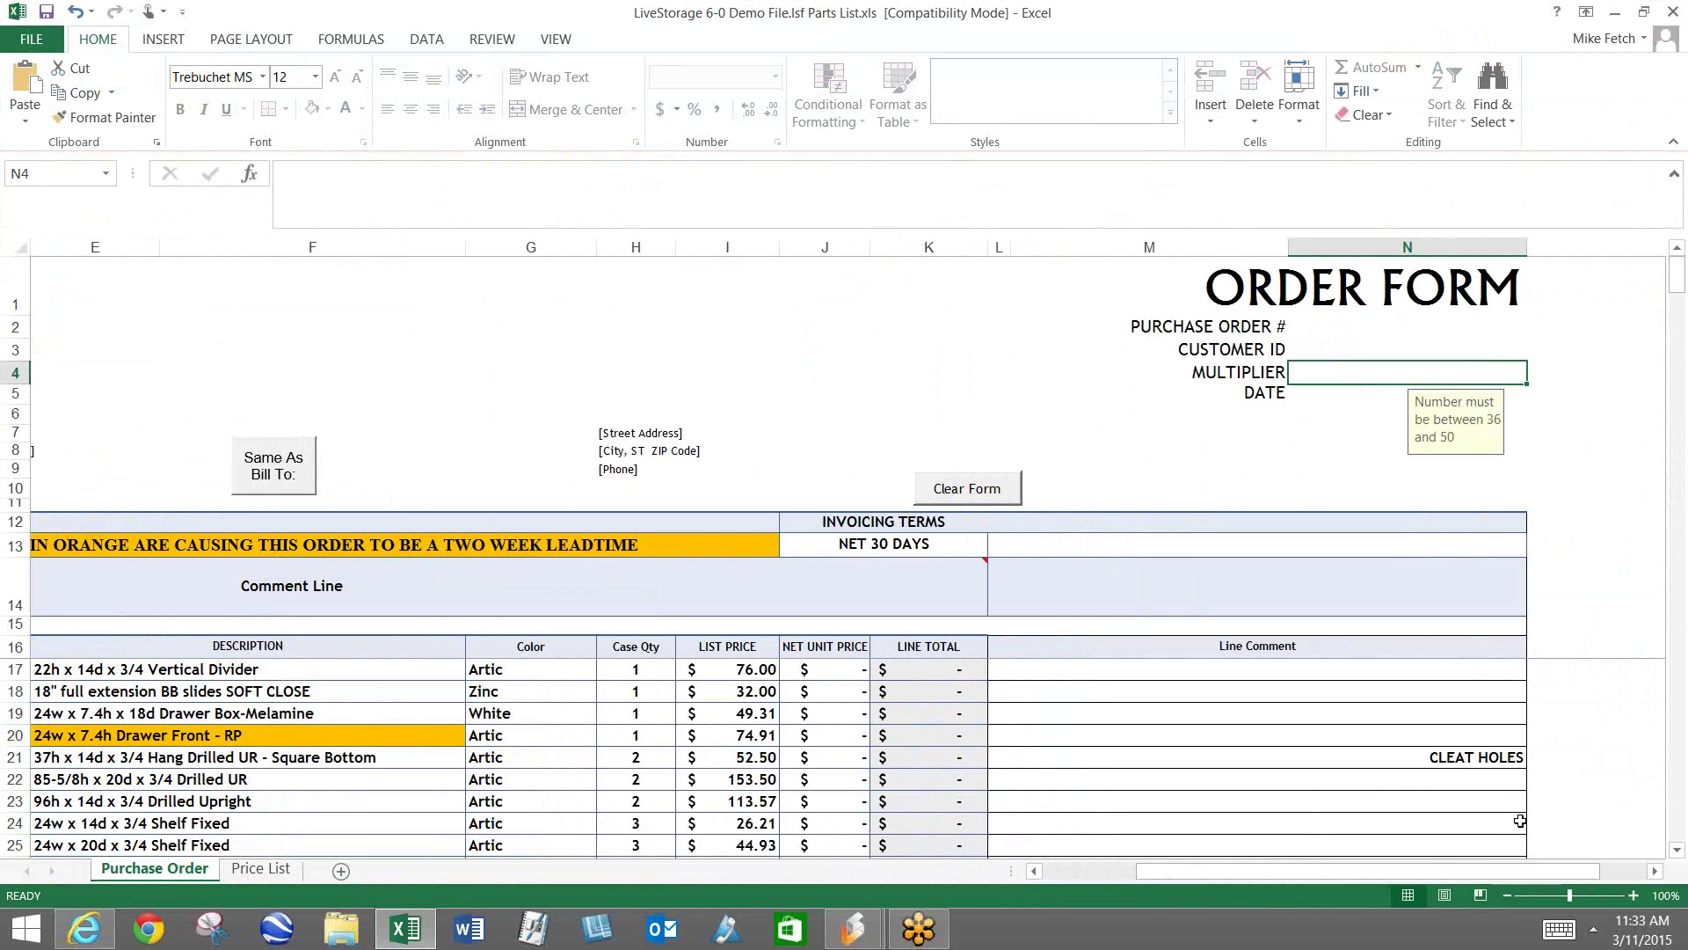
Step: Examine the order form's header fields, orange lead-time items and line comments
{"action": "left_click_drag", "start_coordinate": [1460, 871], "coordinate": [1288, 857]}
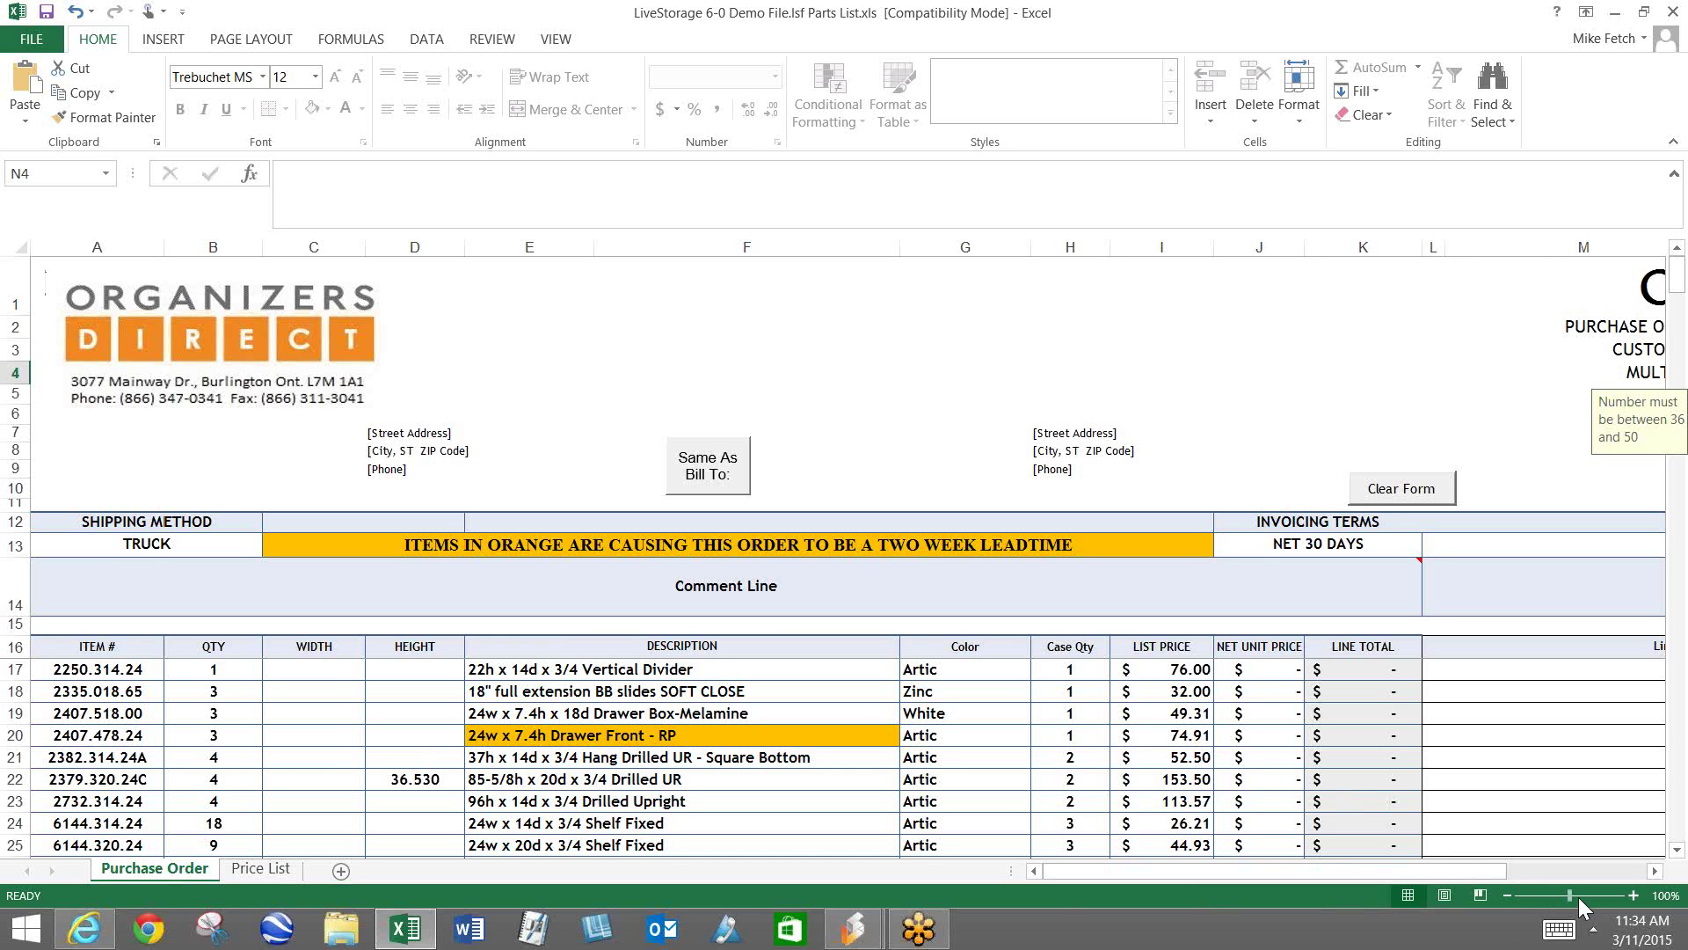
{"action": "left_click_drag", "start_coordinate": [1570, 897], "coordinate": [1562, 897]}
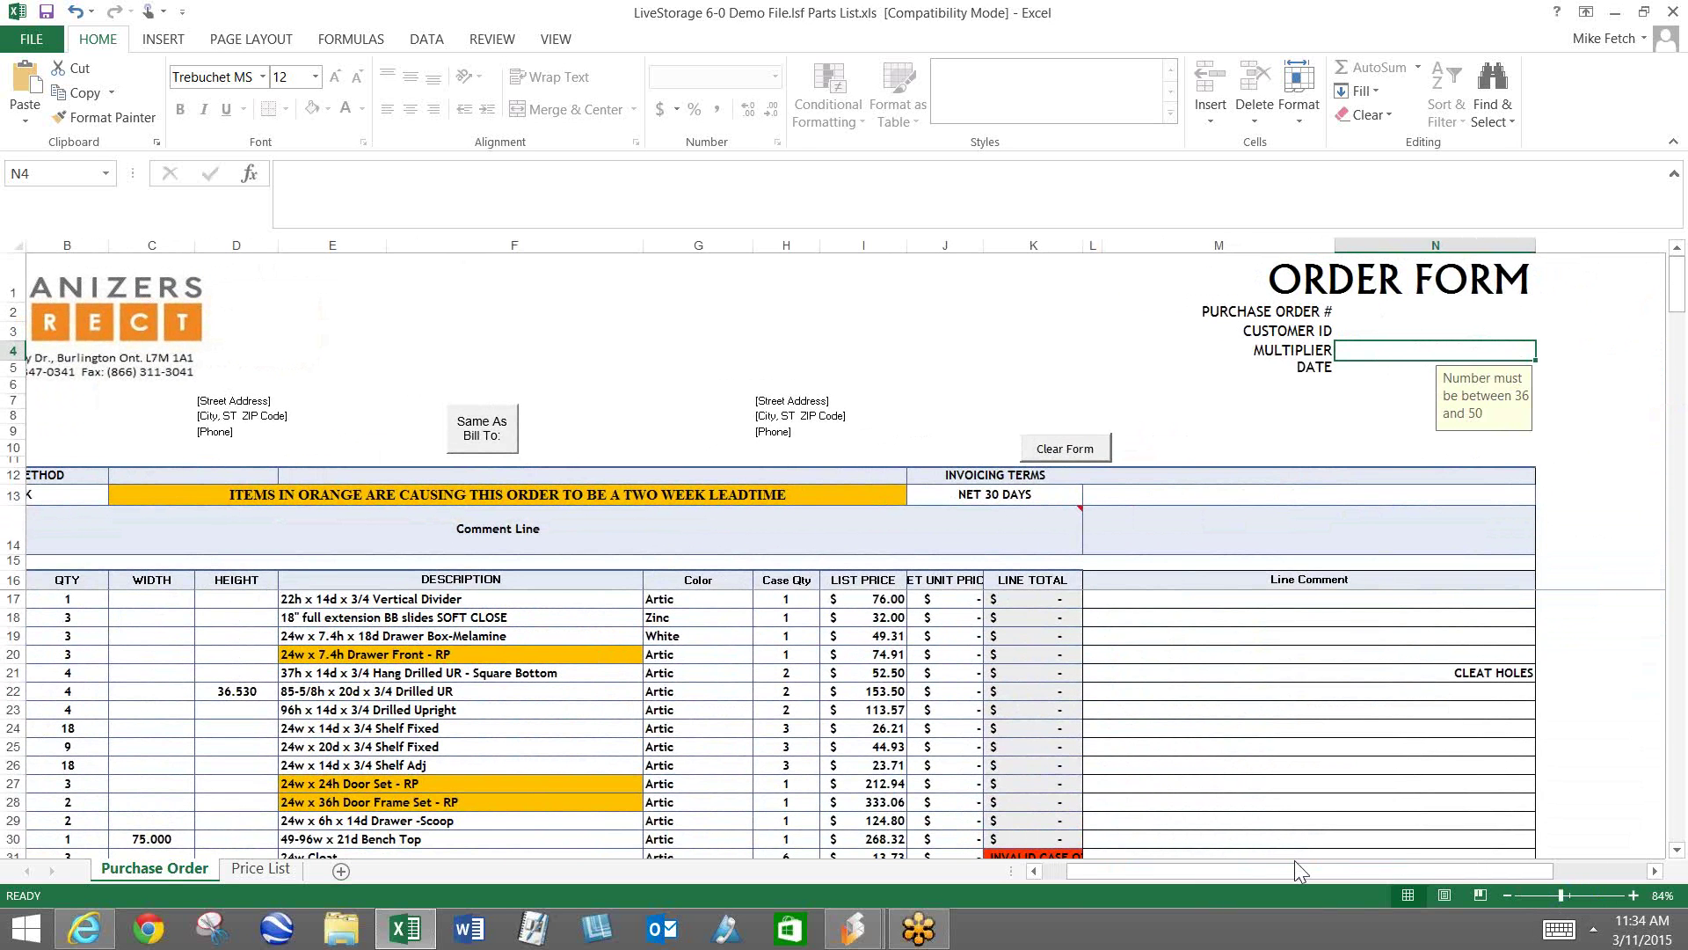
{"action": "left_click_drag", "start_coordinate": [1363, 874], "coordinate": [1336, 874]}
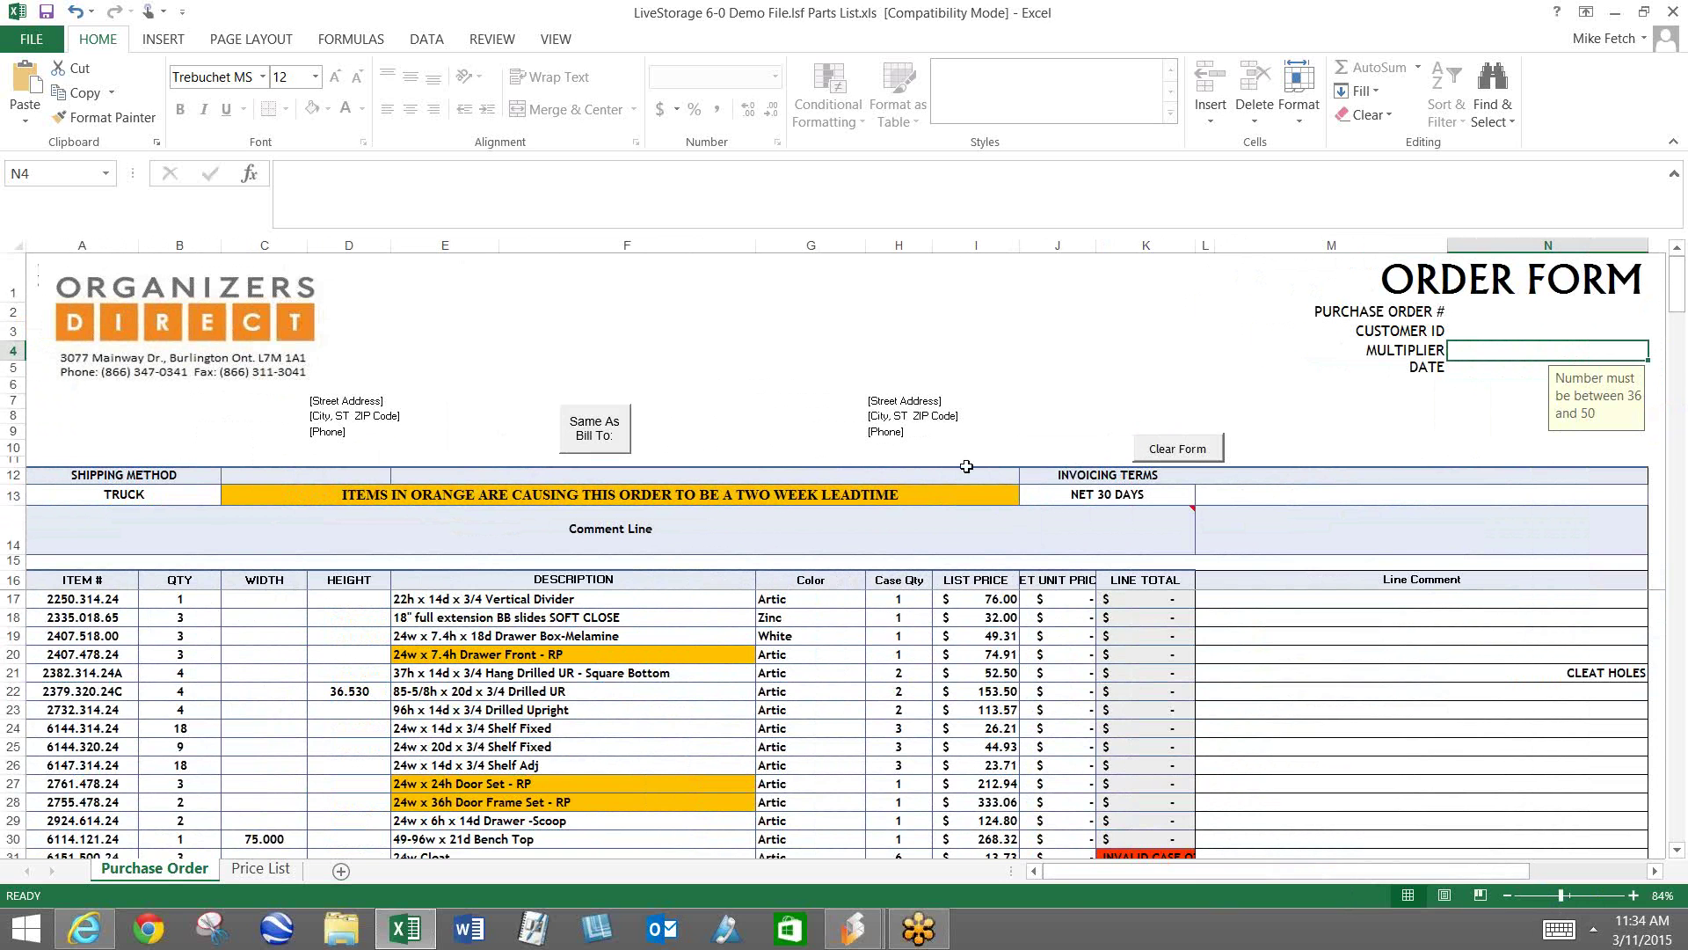
{"action": "scroll", "coordinate": [773, 309], "scroll_direction": "down", "scroll_amount": 1}
{"action": "mouse_move", "coordinate": [577, 531]}
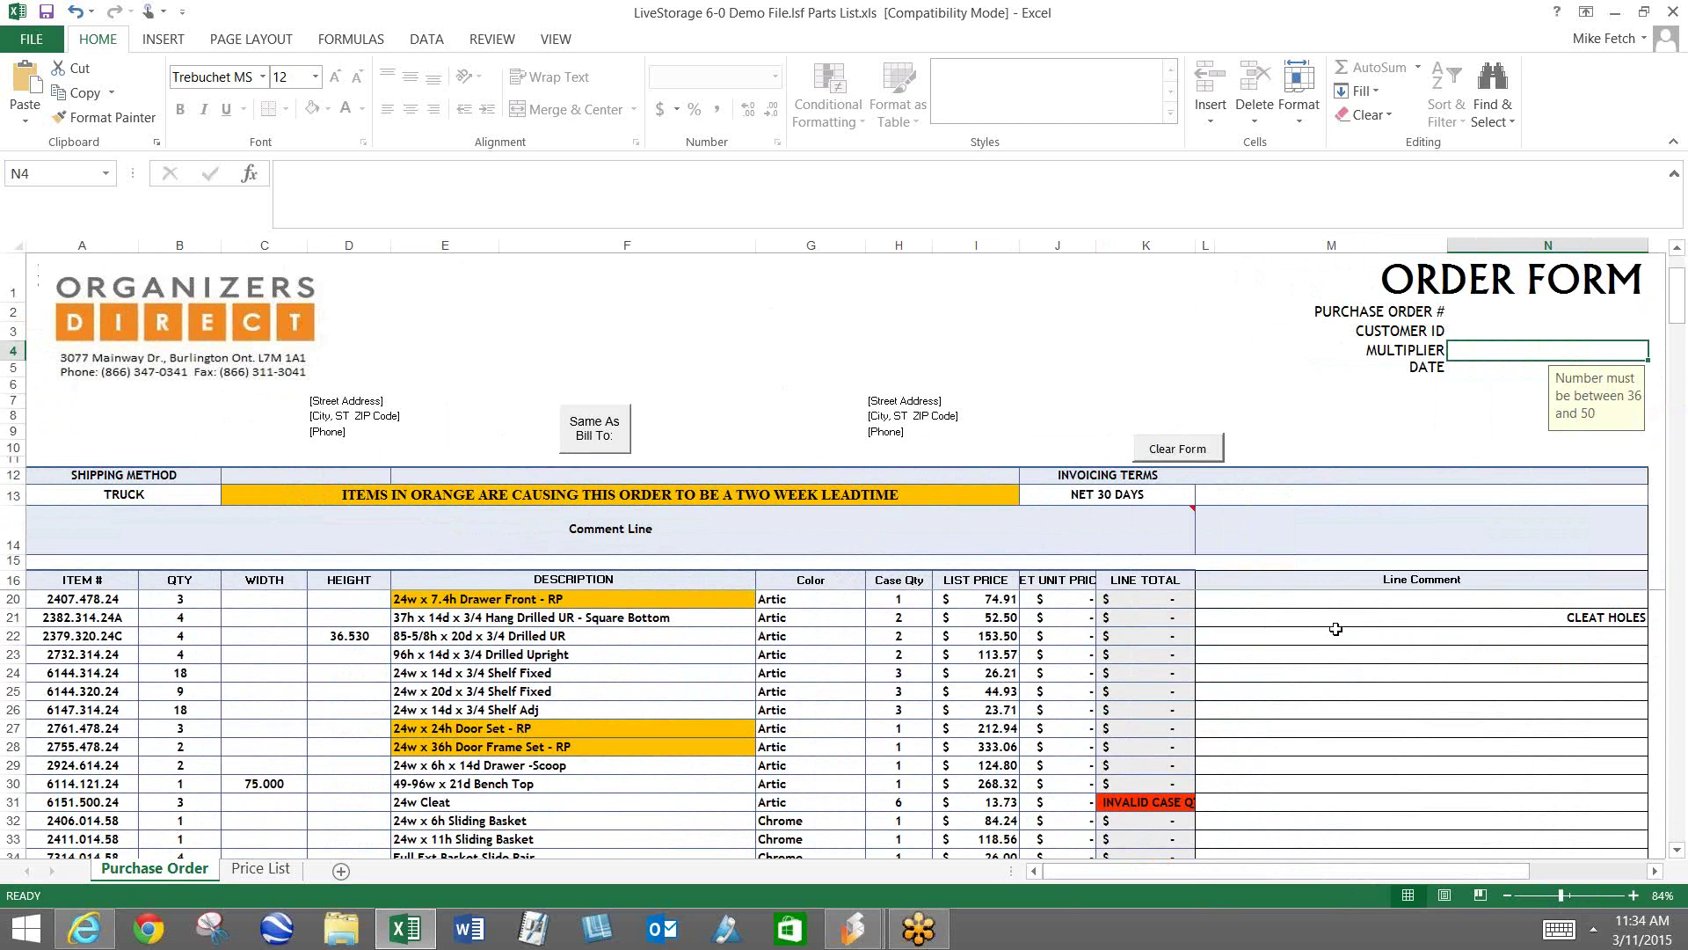
{"action": "left_click", "coordinate": [1282, 597]}
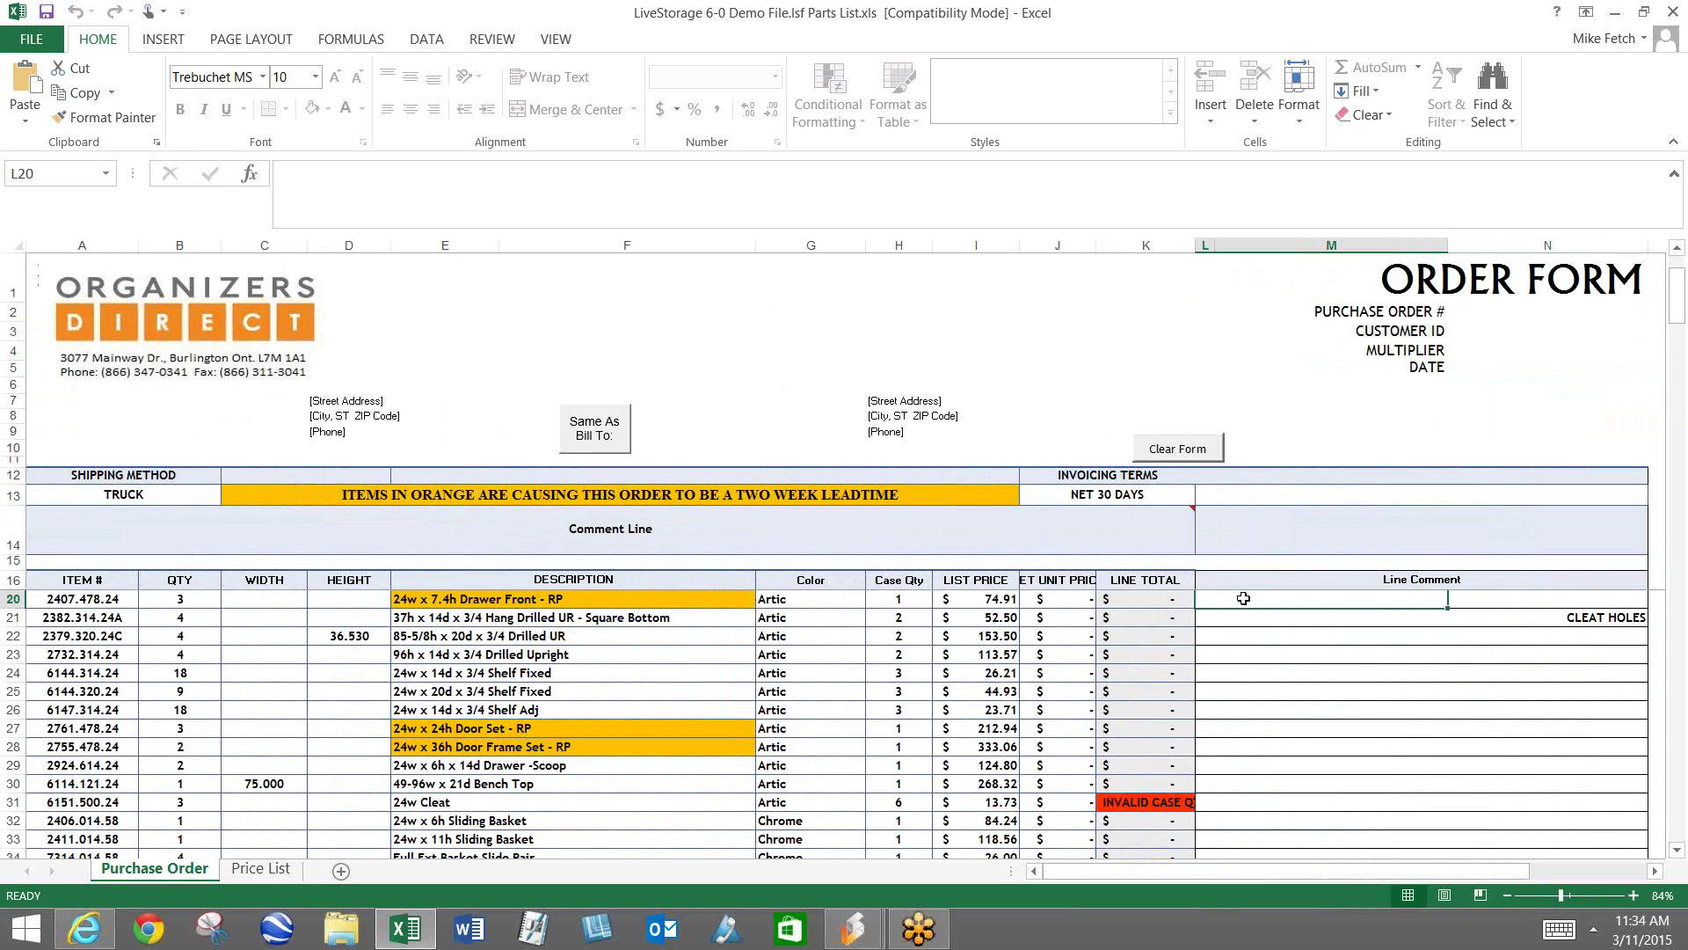
{"action": "scroll", "coordinate": [1380, 708], "scroll_direction": "up", "scroll_amount": 1}
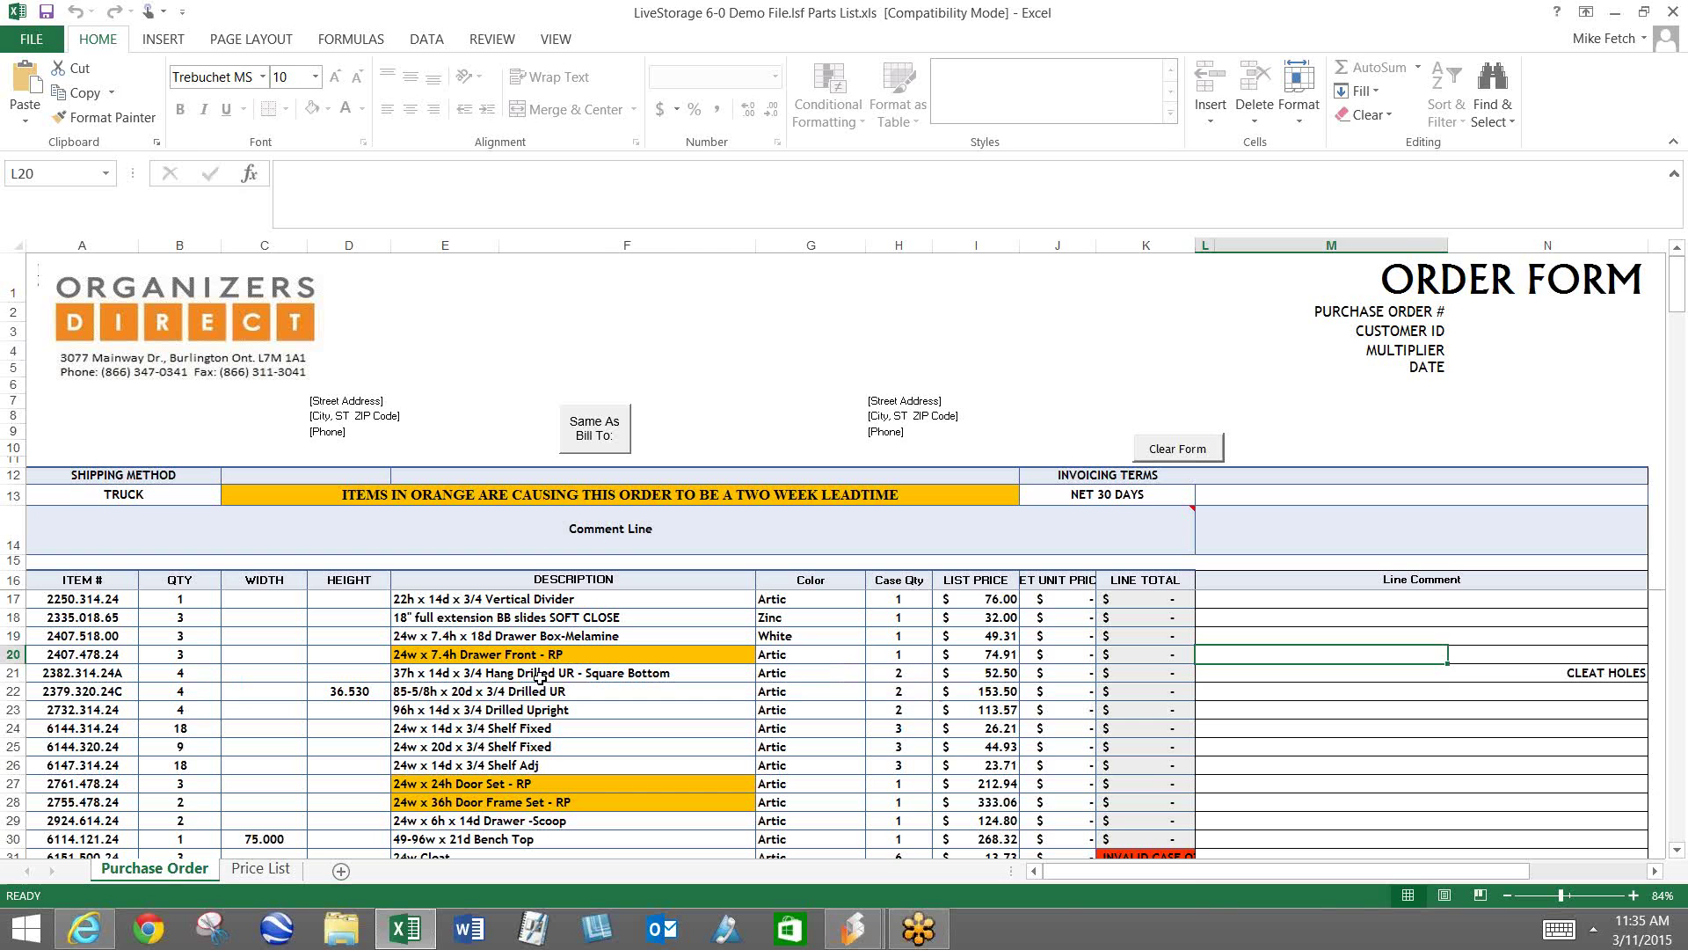
Step: Check the hang drilled upright's item number, the custom drilled upright's height and the order lines below them
{"action": "left_click", "coordinate": [98, 673]}
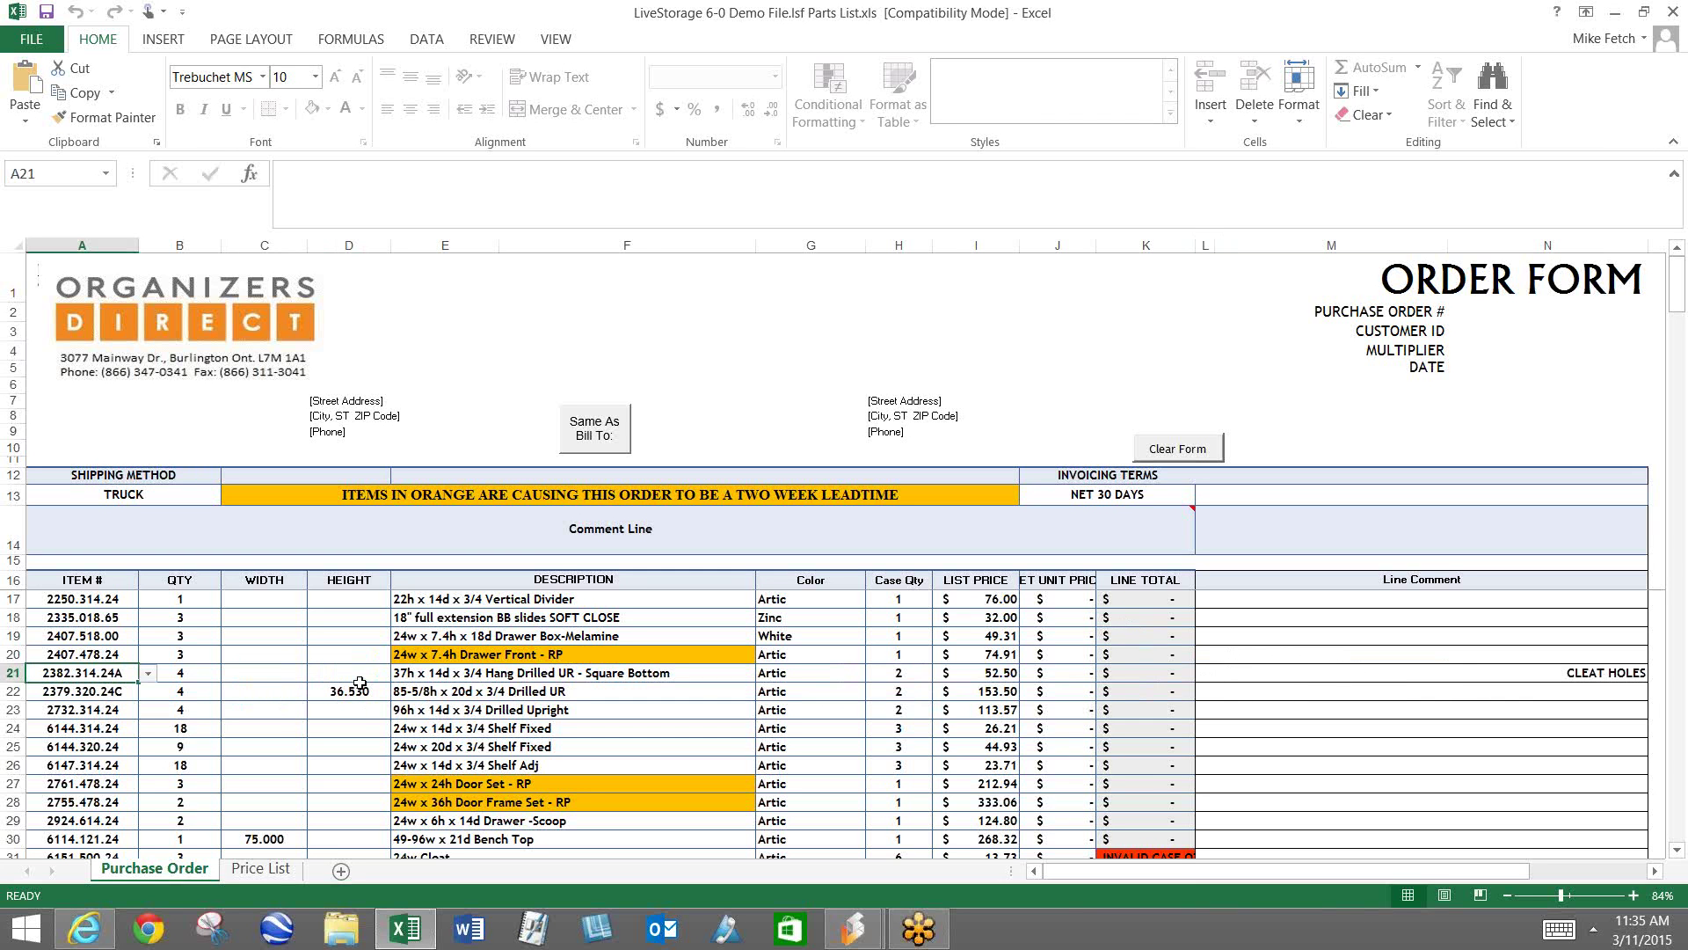
{"action": "scroll", "coordinate": [369, 680], "scroll_direction": "down", "scroll_amount": 1}
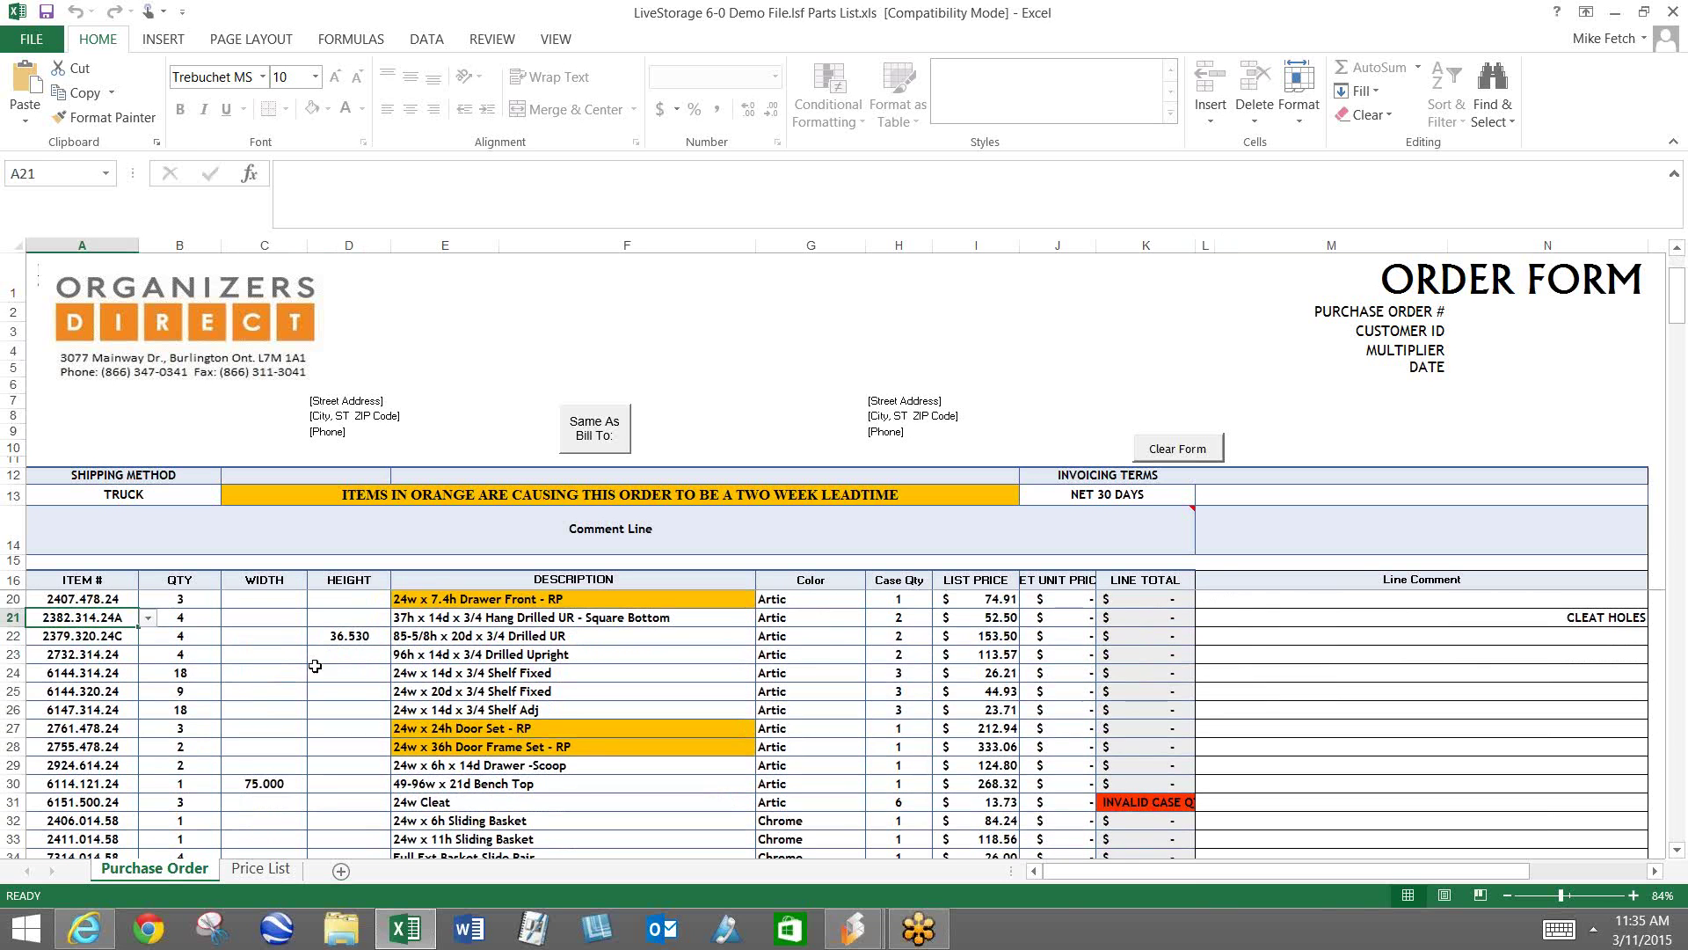
{"action": "left_click", "coordinate": [359, 631]}
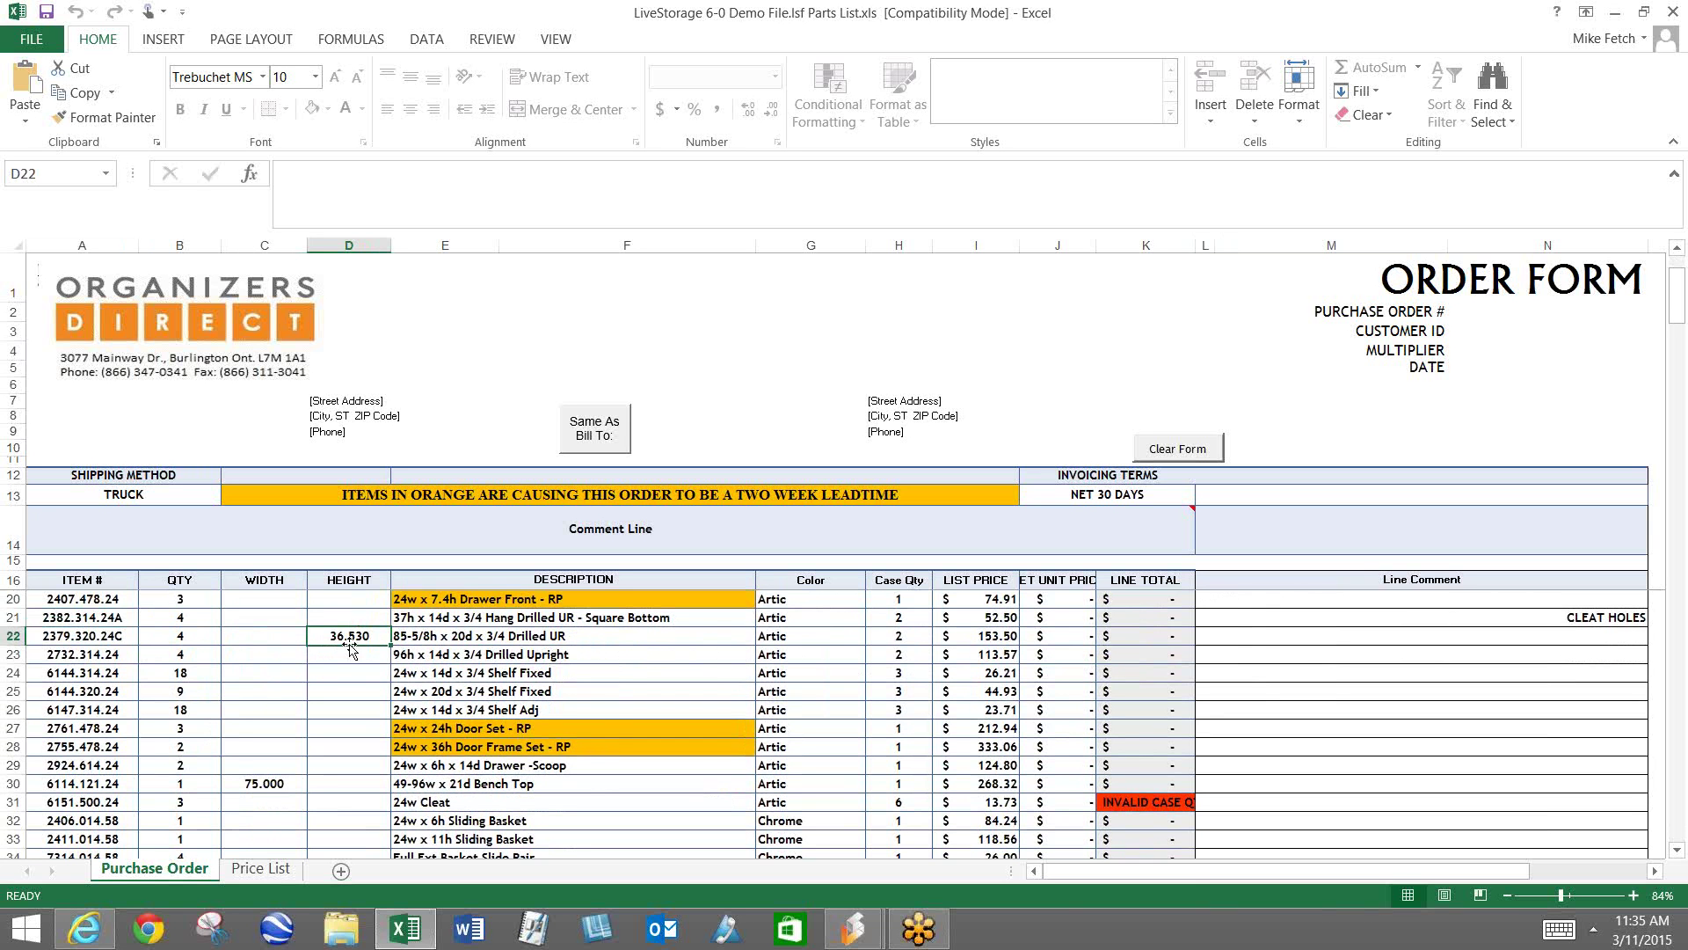
{"action": "scroll", "coordinate": [725, 678], "scroll_direction": "down", "scroll_amount": 7}
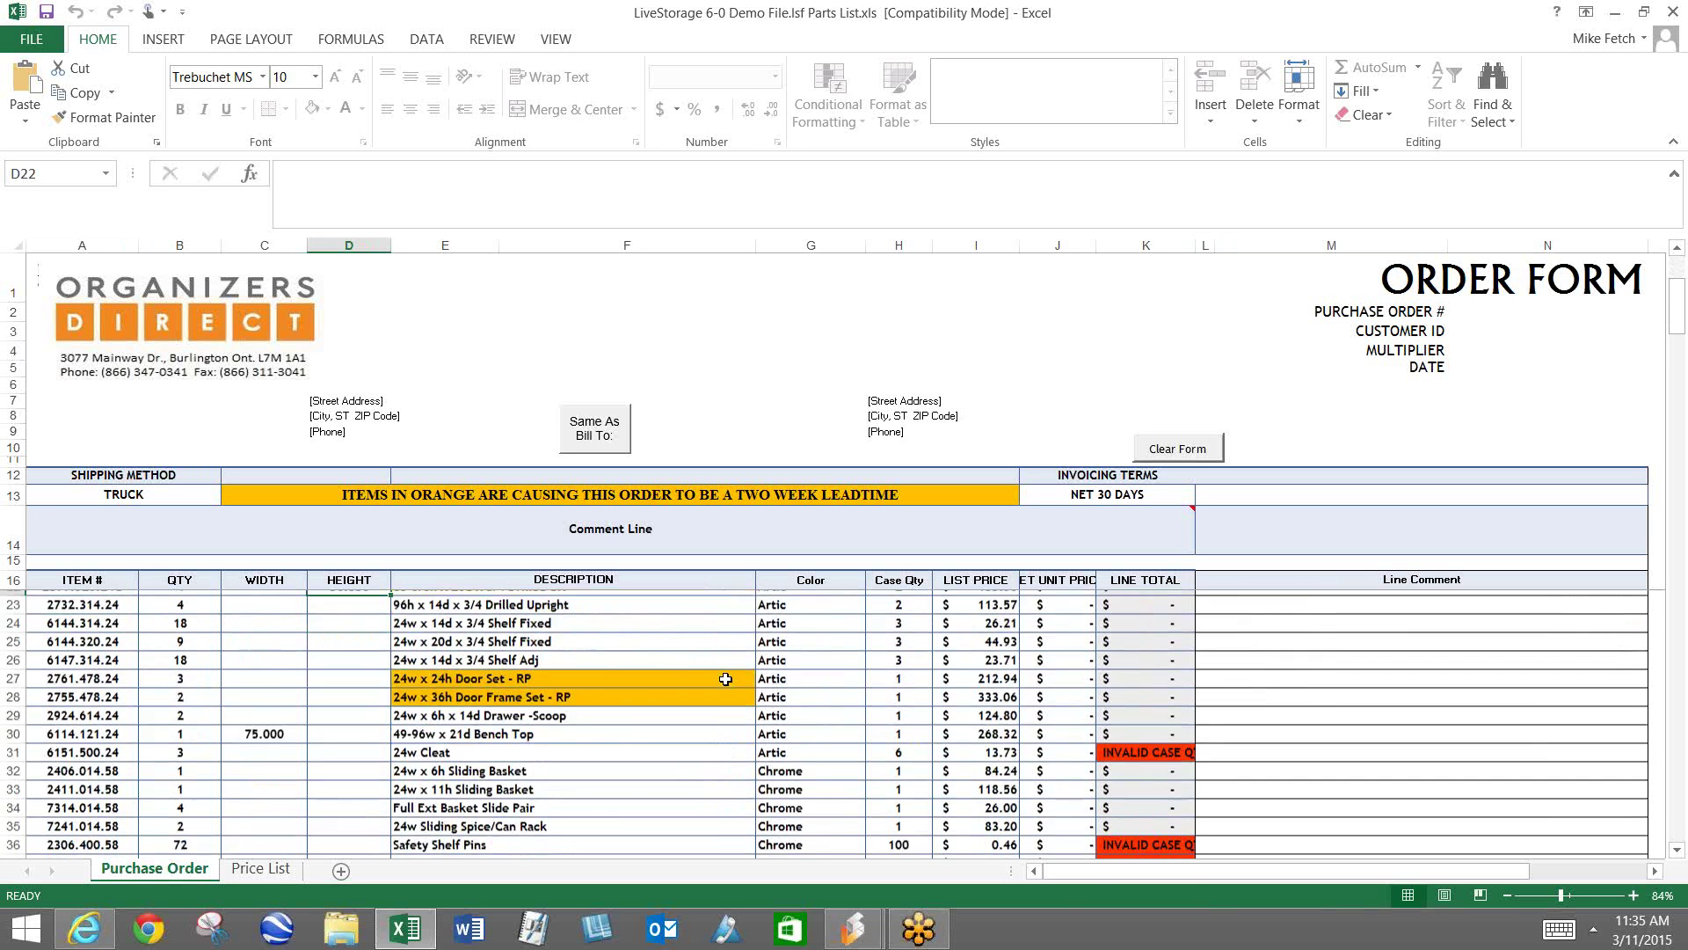
{"action": "scroll", "coordinate": [726, 679], "scroll_direction": "up", "scroll_amount": 8}
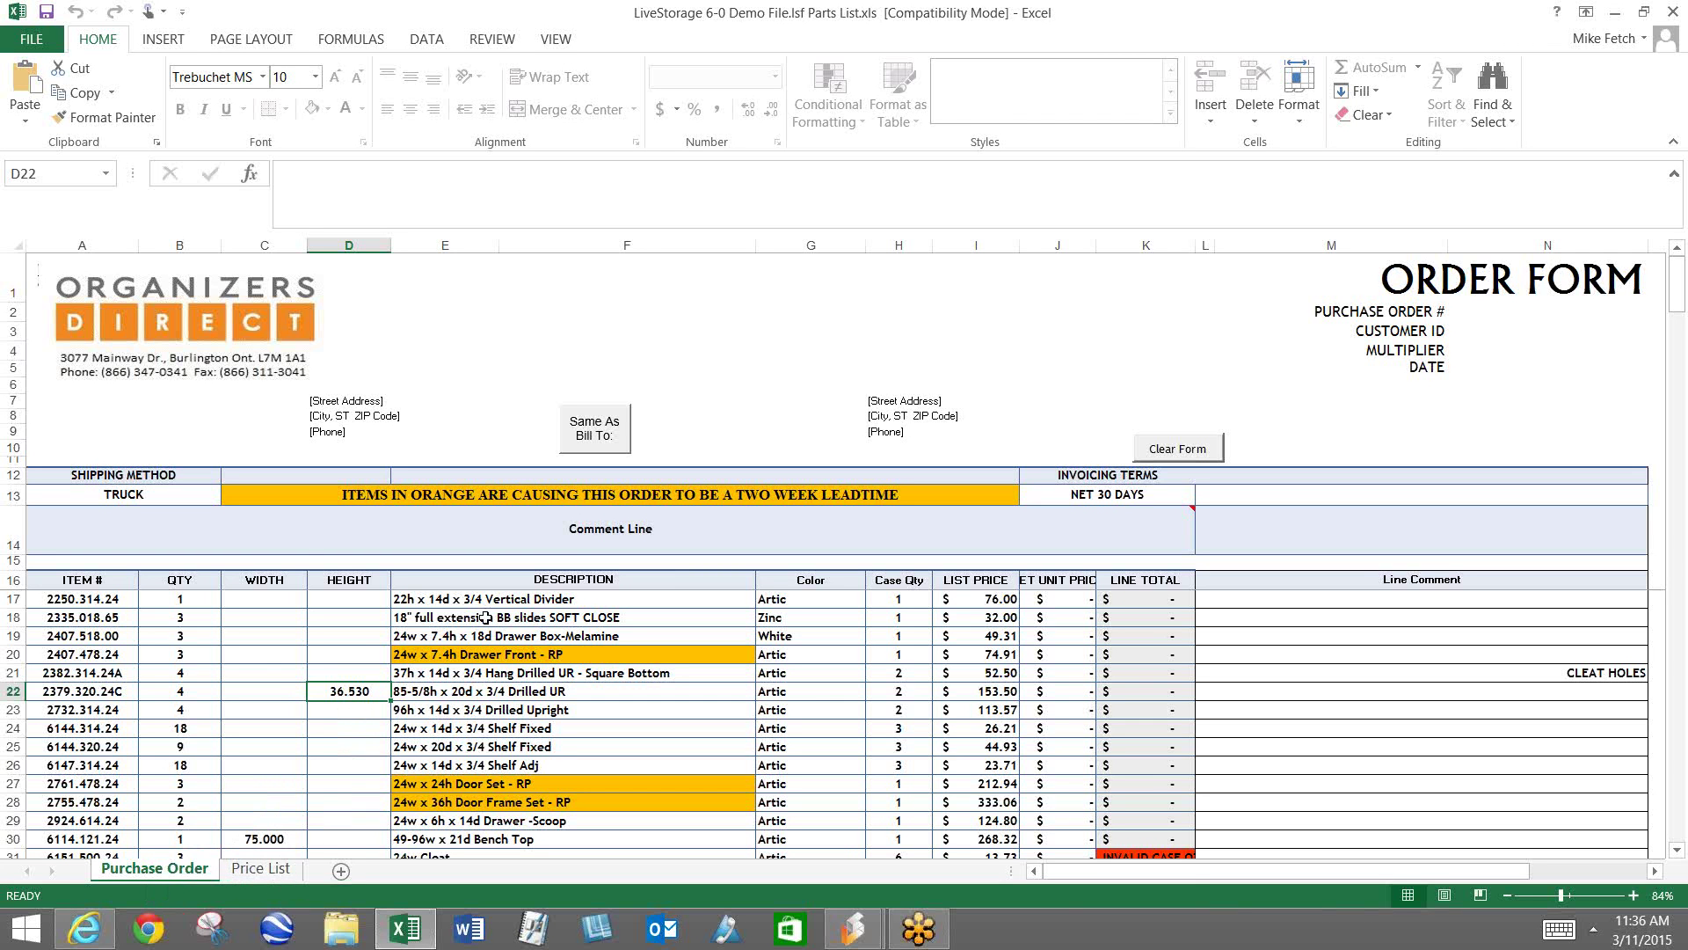
Step: Look over the Price List sheet and the hardware quantities at the end of the Purchase Order
{"action": "left_click", "coordinate": [266, 867]}
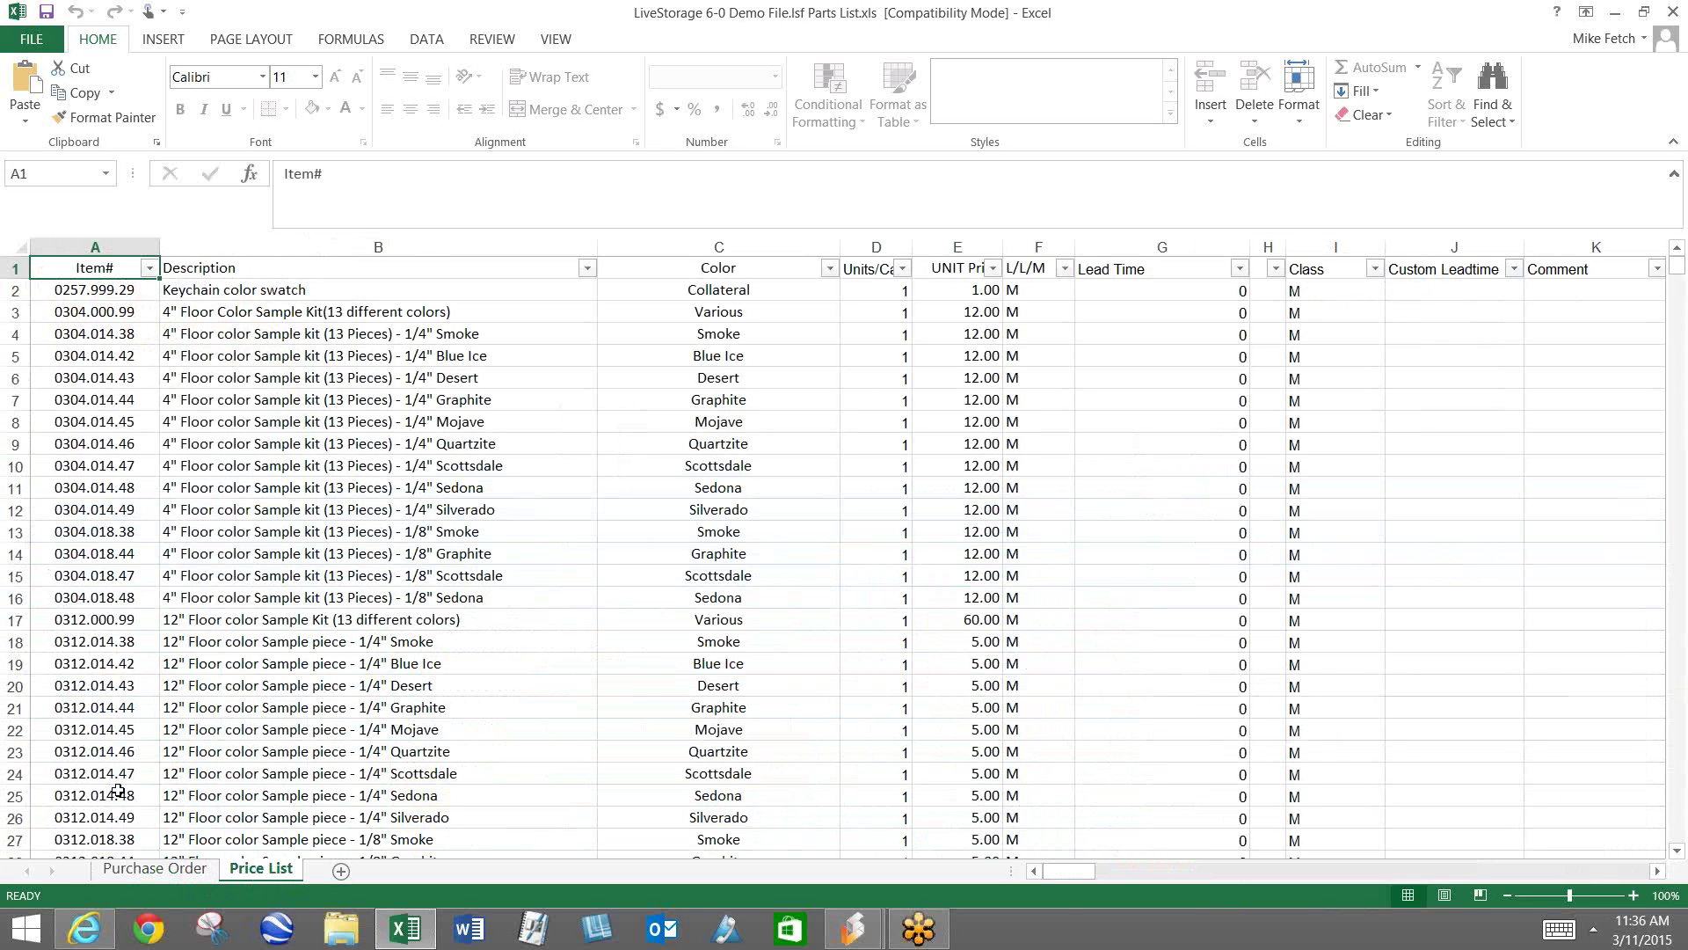
{"action": "left_click", "coordinate": [155, 869]}
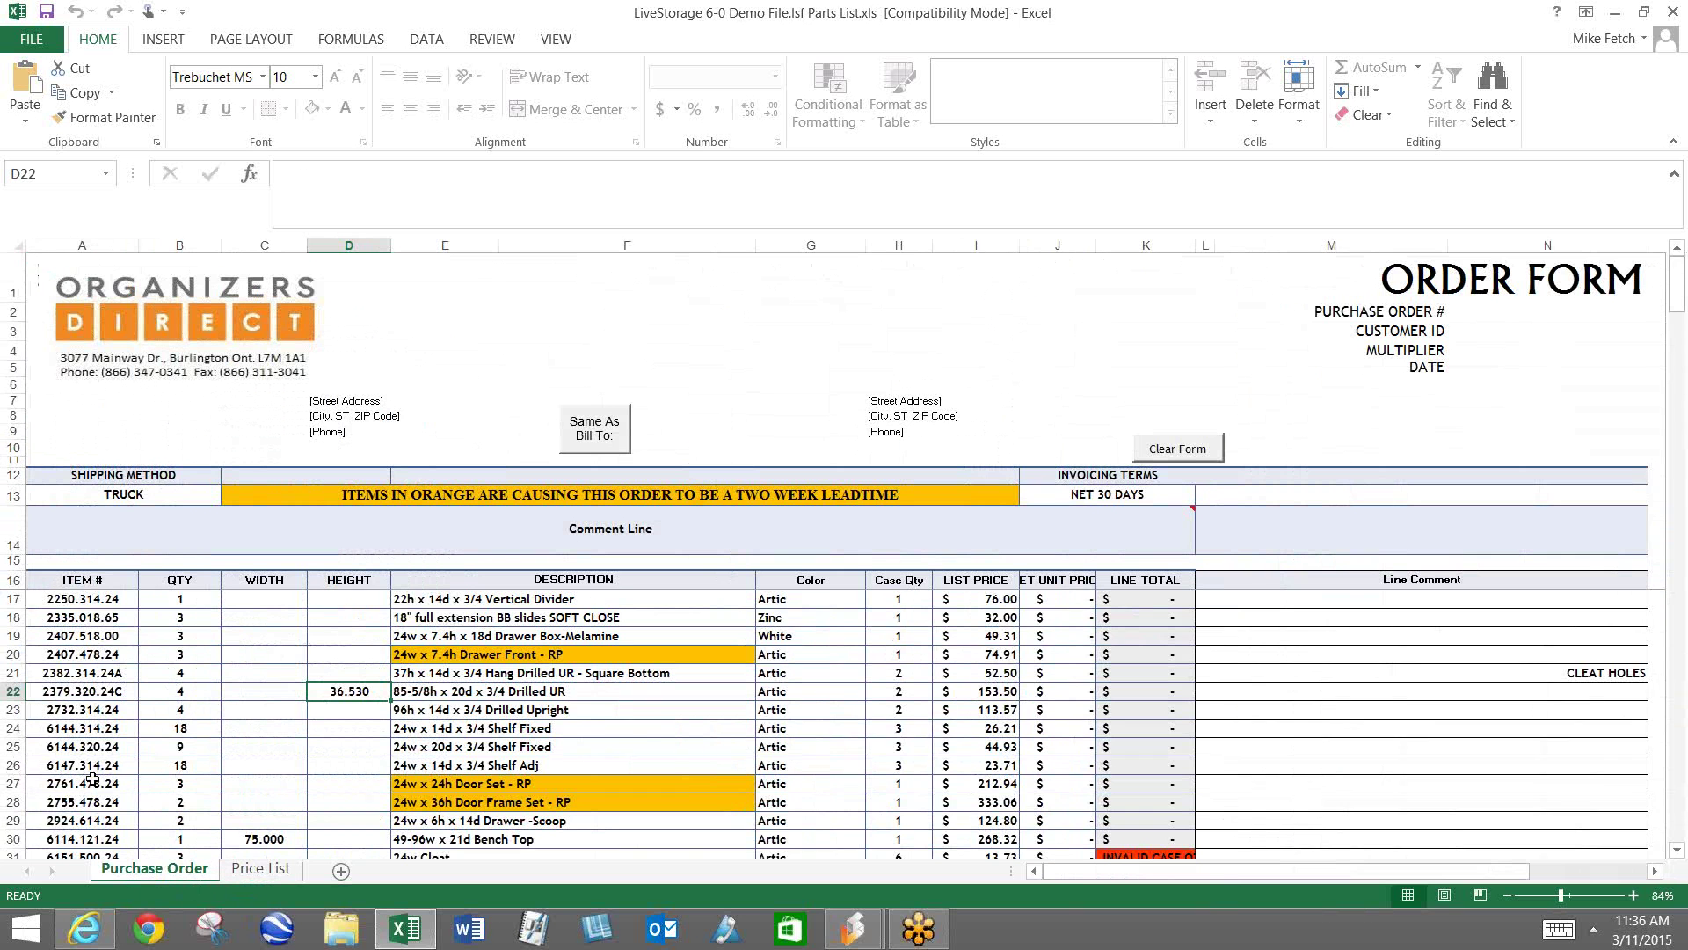
{"action": "scroll", "coordinate": [205, 690], "scroll_direction": "down", "scroll_amount": 8}
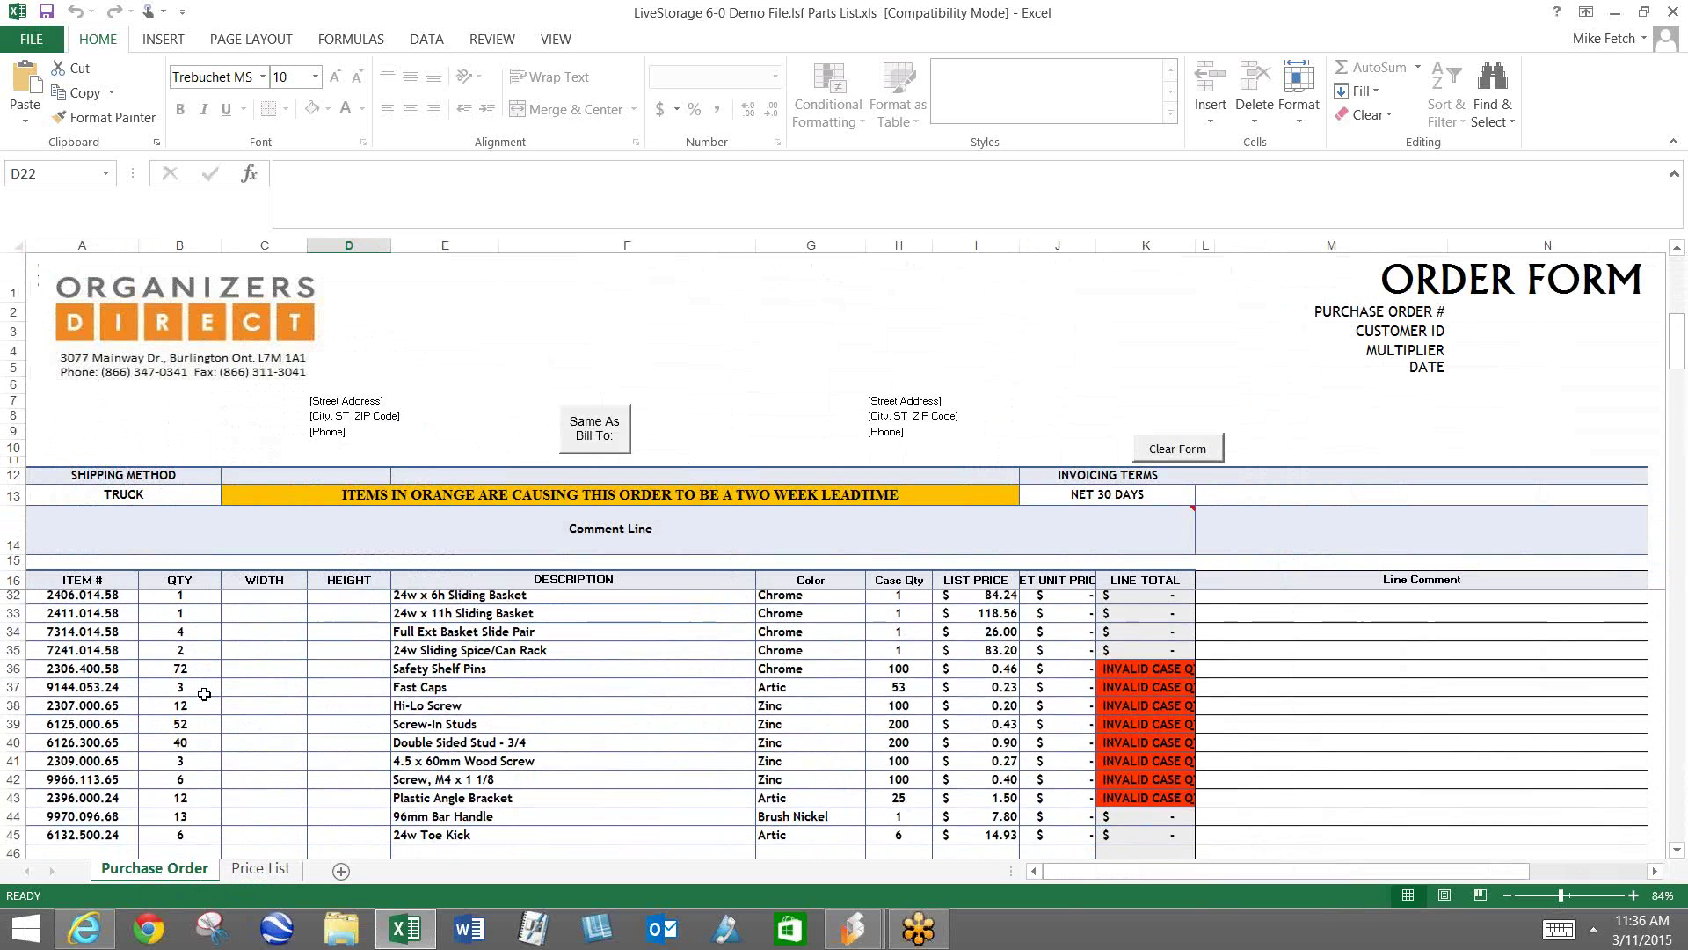
Step: Search the Price List's Description column for "touch up"
{"action": "left_click", "coordinate": [264, 869]}
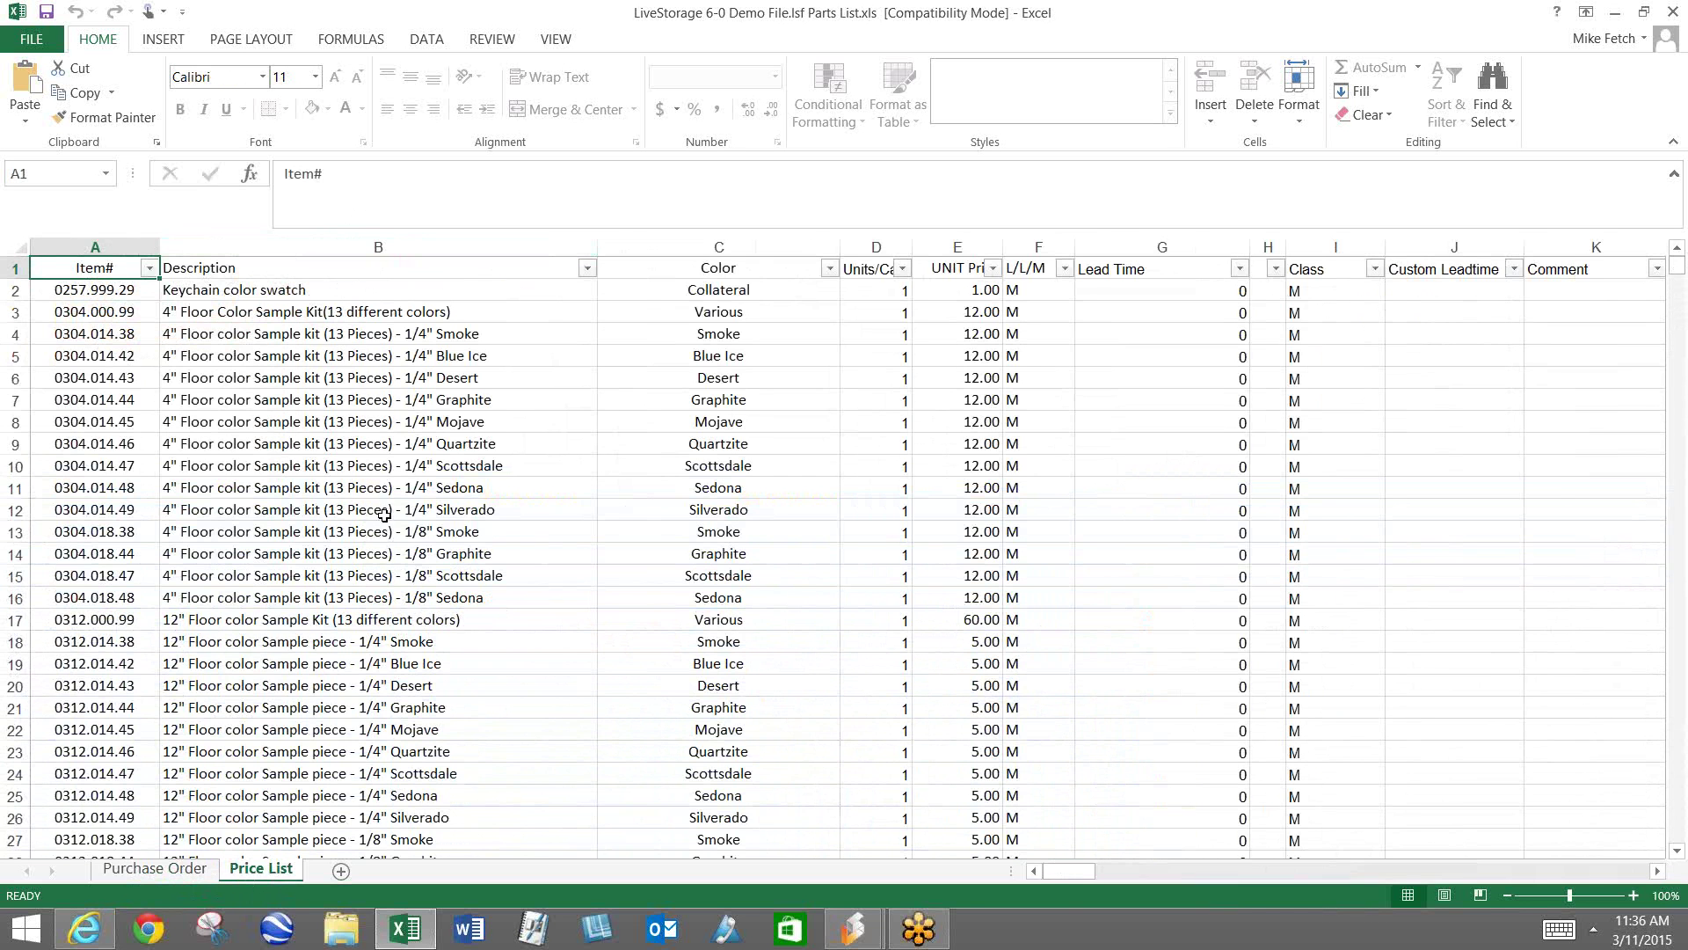
{"action": "left_click", "coordinate": [379, 245]}
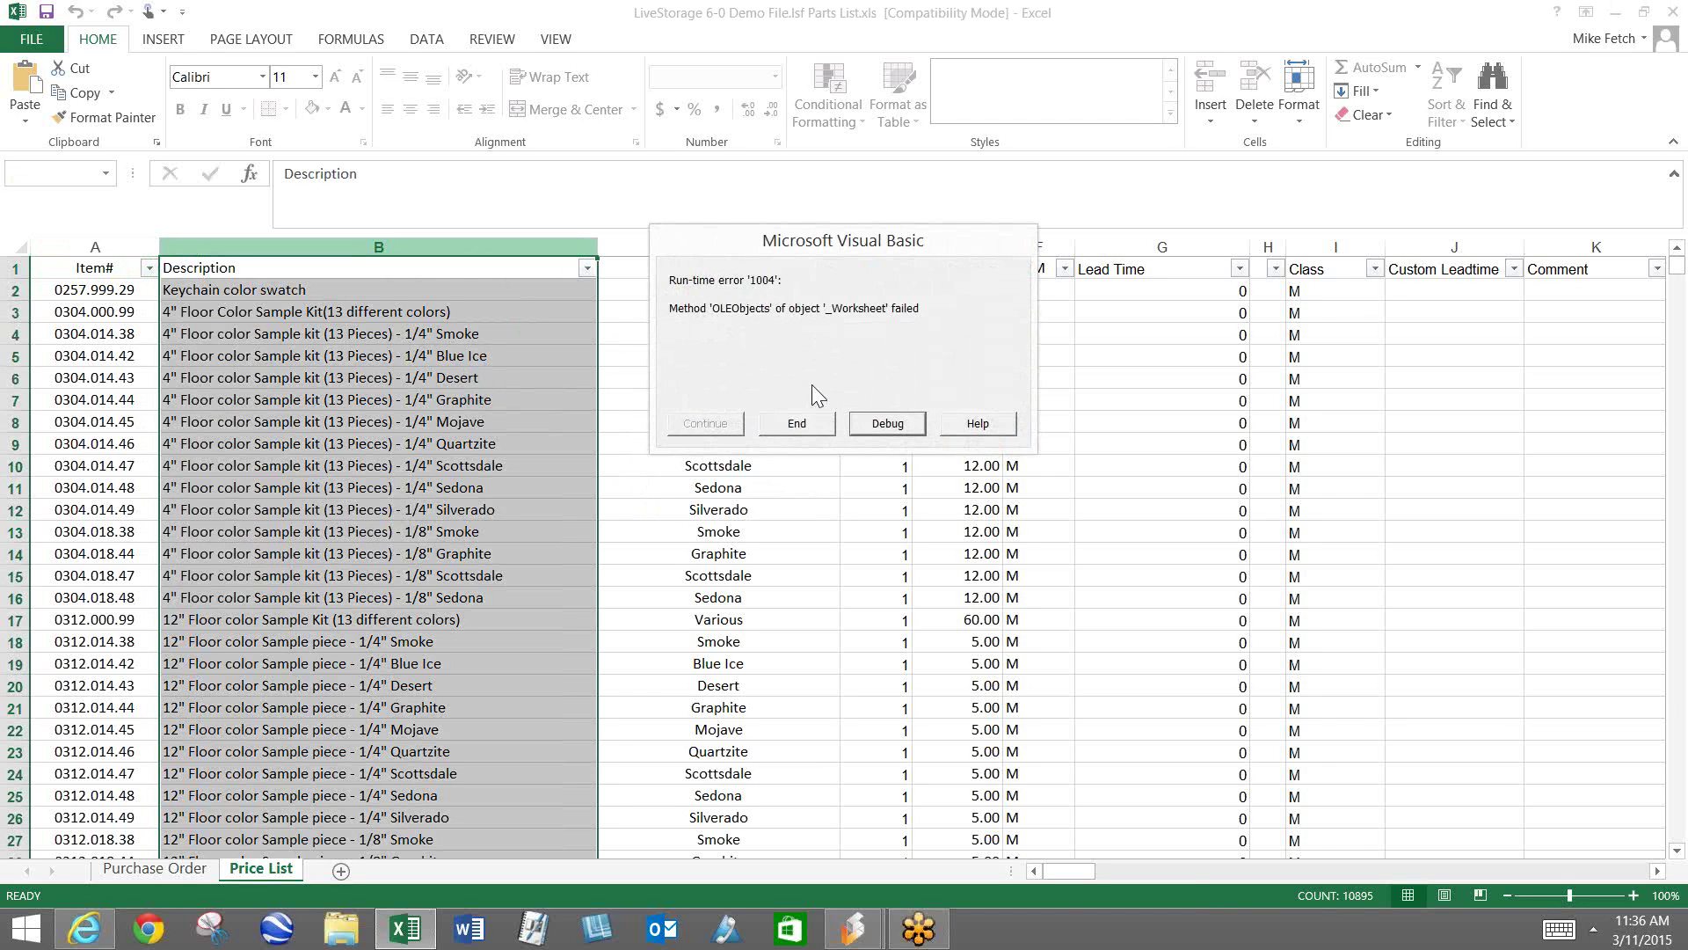
{"action": "left_click", "coordinate": [795, 423]}
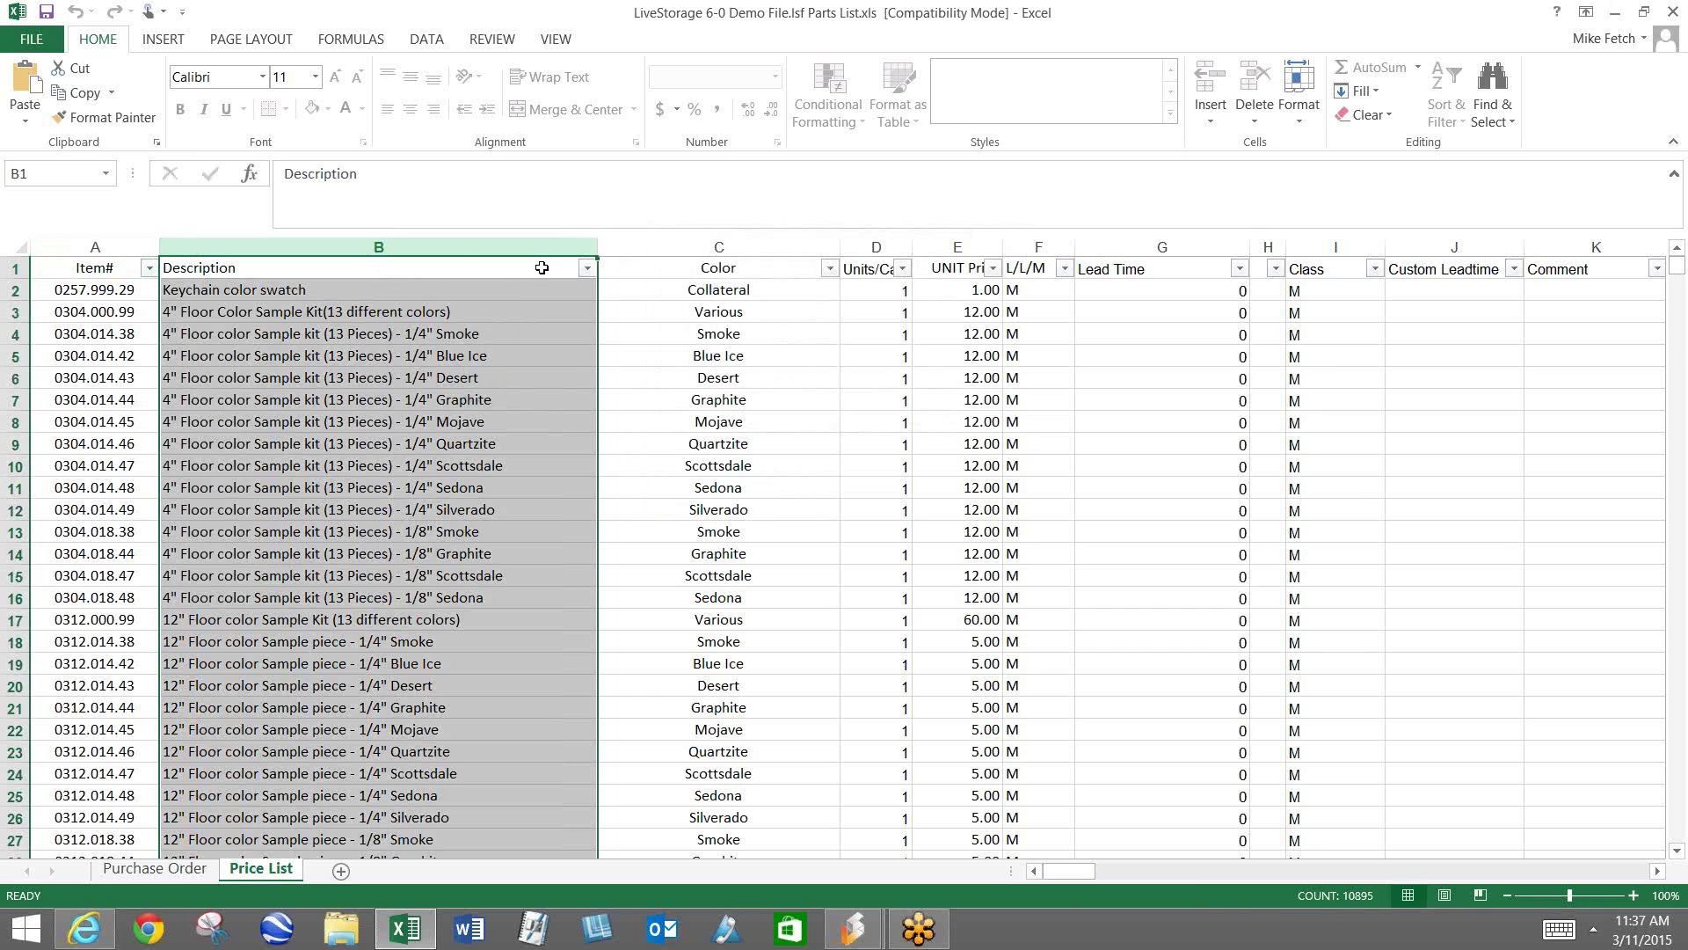
{"action": "left_click", "coordinate": [1492, 88]}
{"action": "left_click", "coordinate": [1516, 146]}
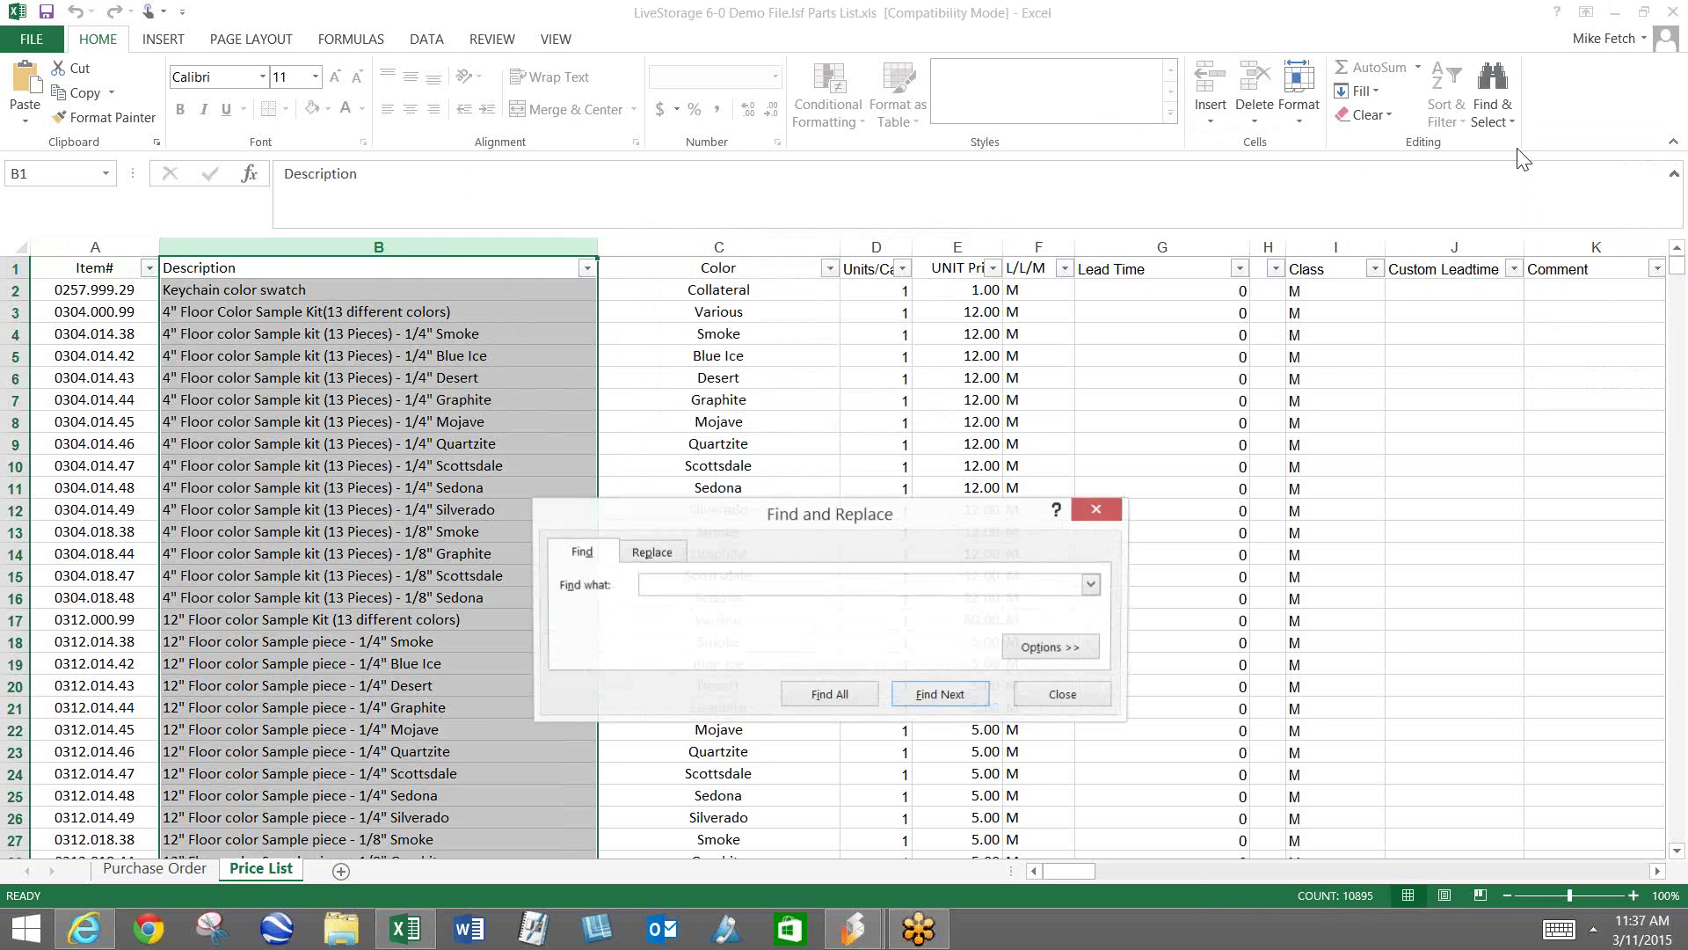
{"action": "left_click_drag", "start_coordinate": [706, 518], "coordinate": [796, 285]}
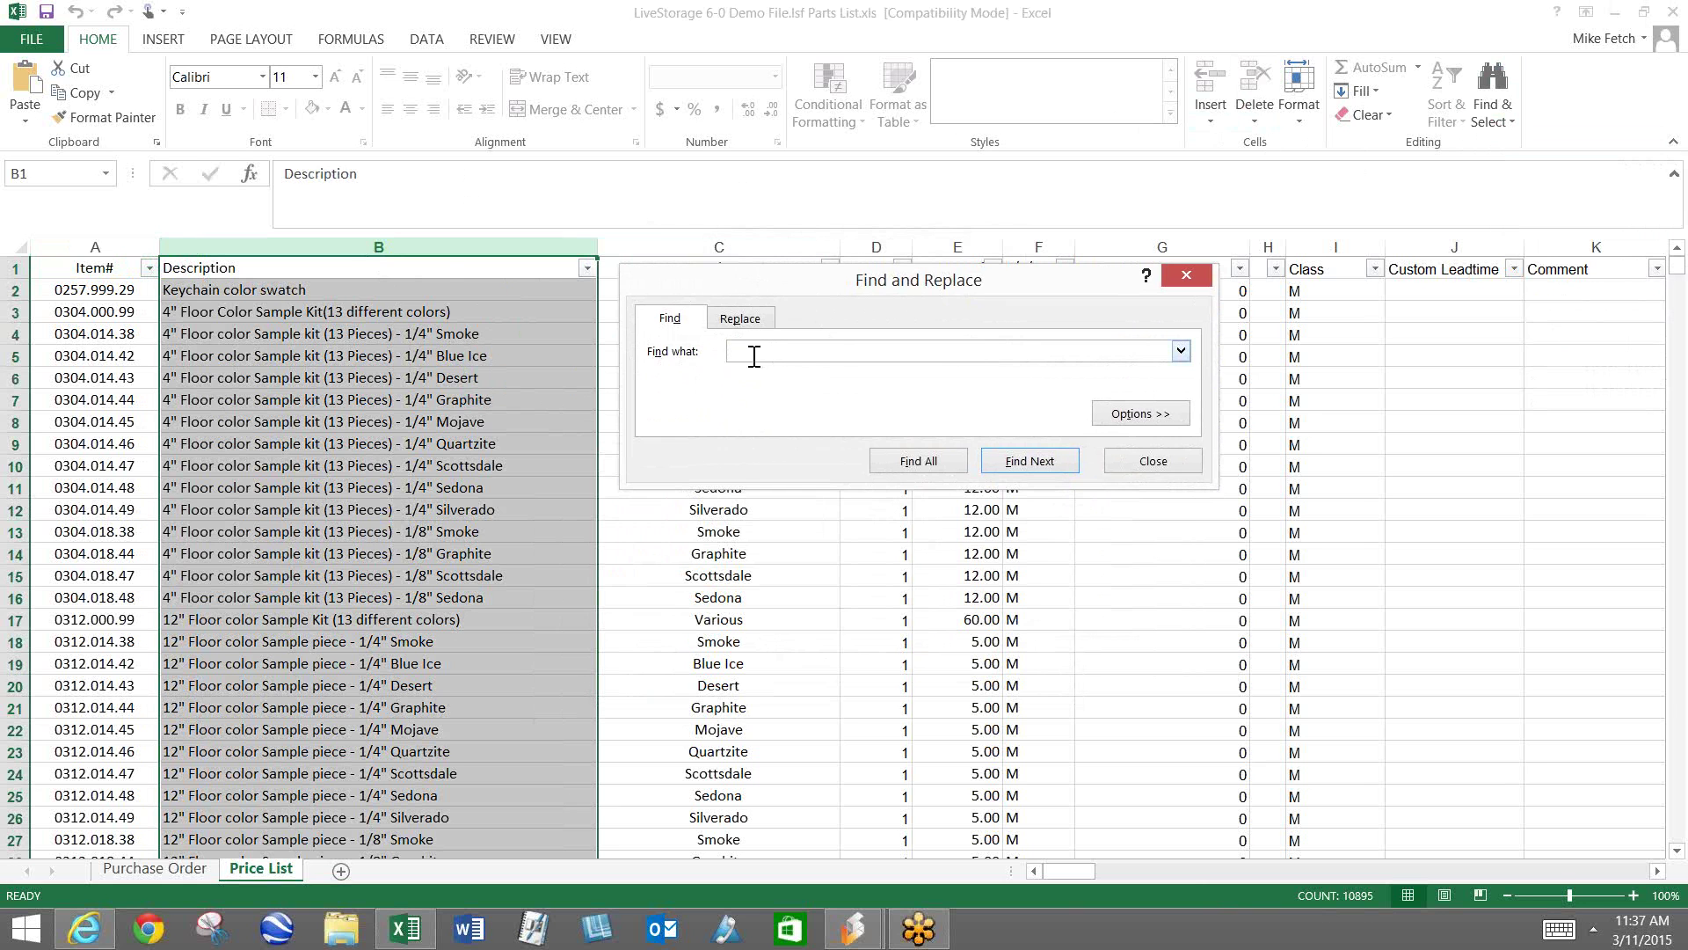
{"action": "type", "text": "touch up"}
{"action": "left_click", "coordinate": [1013, 465]}
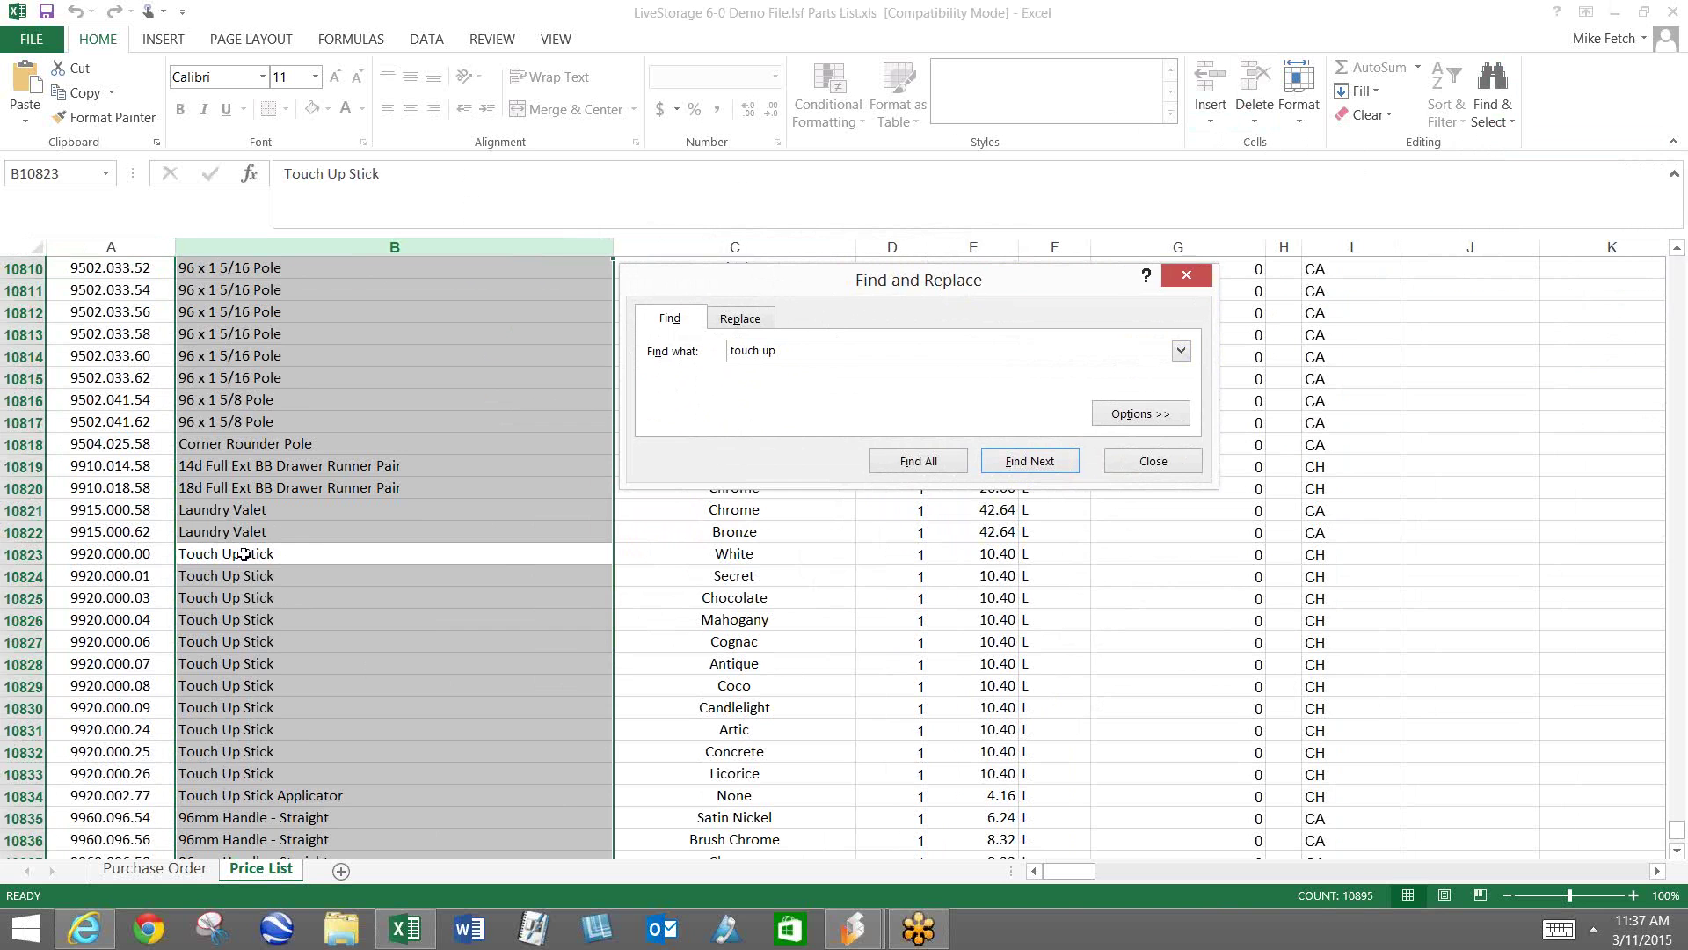
Step: Close the search and copy the item number of the White Touch Up Stick from the Price List
{"action": "left_click", "coordinate": [1153, 463]}
{"action": "left_click", "coordinate": [132, 552]}
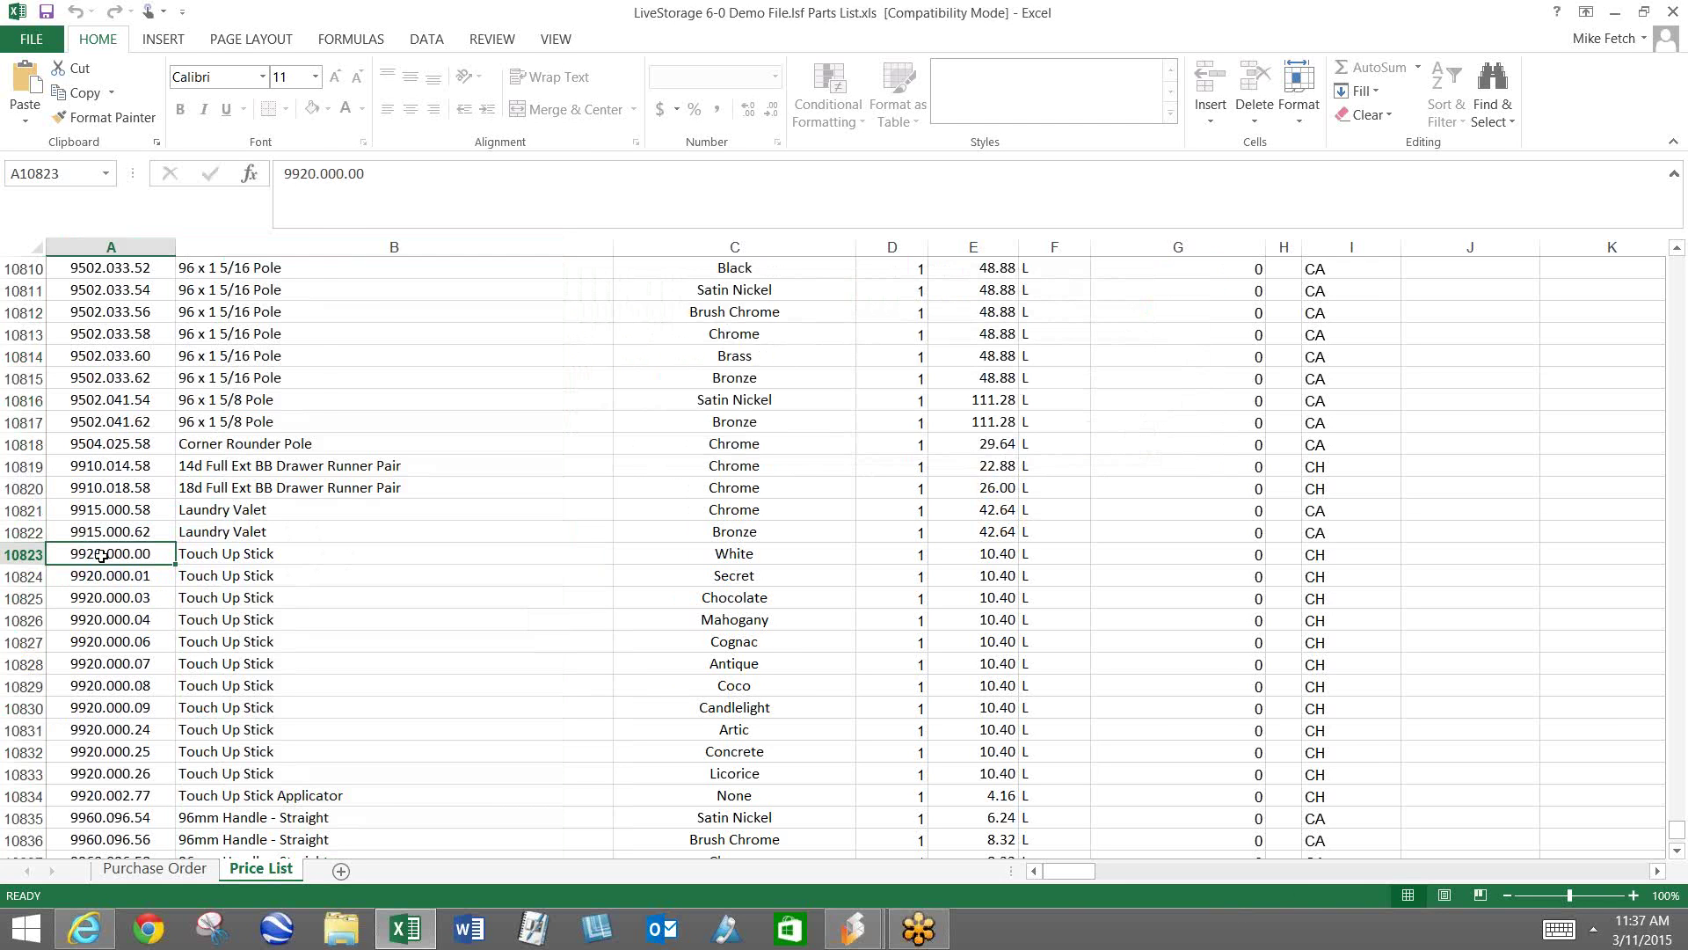
{"action": "right_click", "coordinate": [102, 555]}
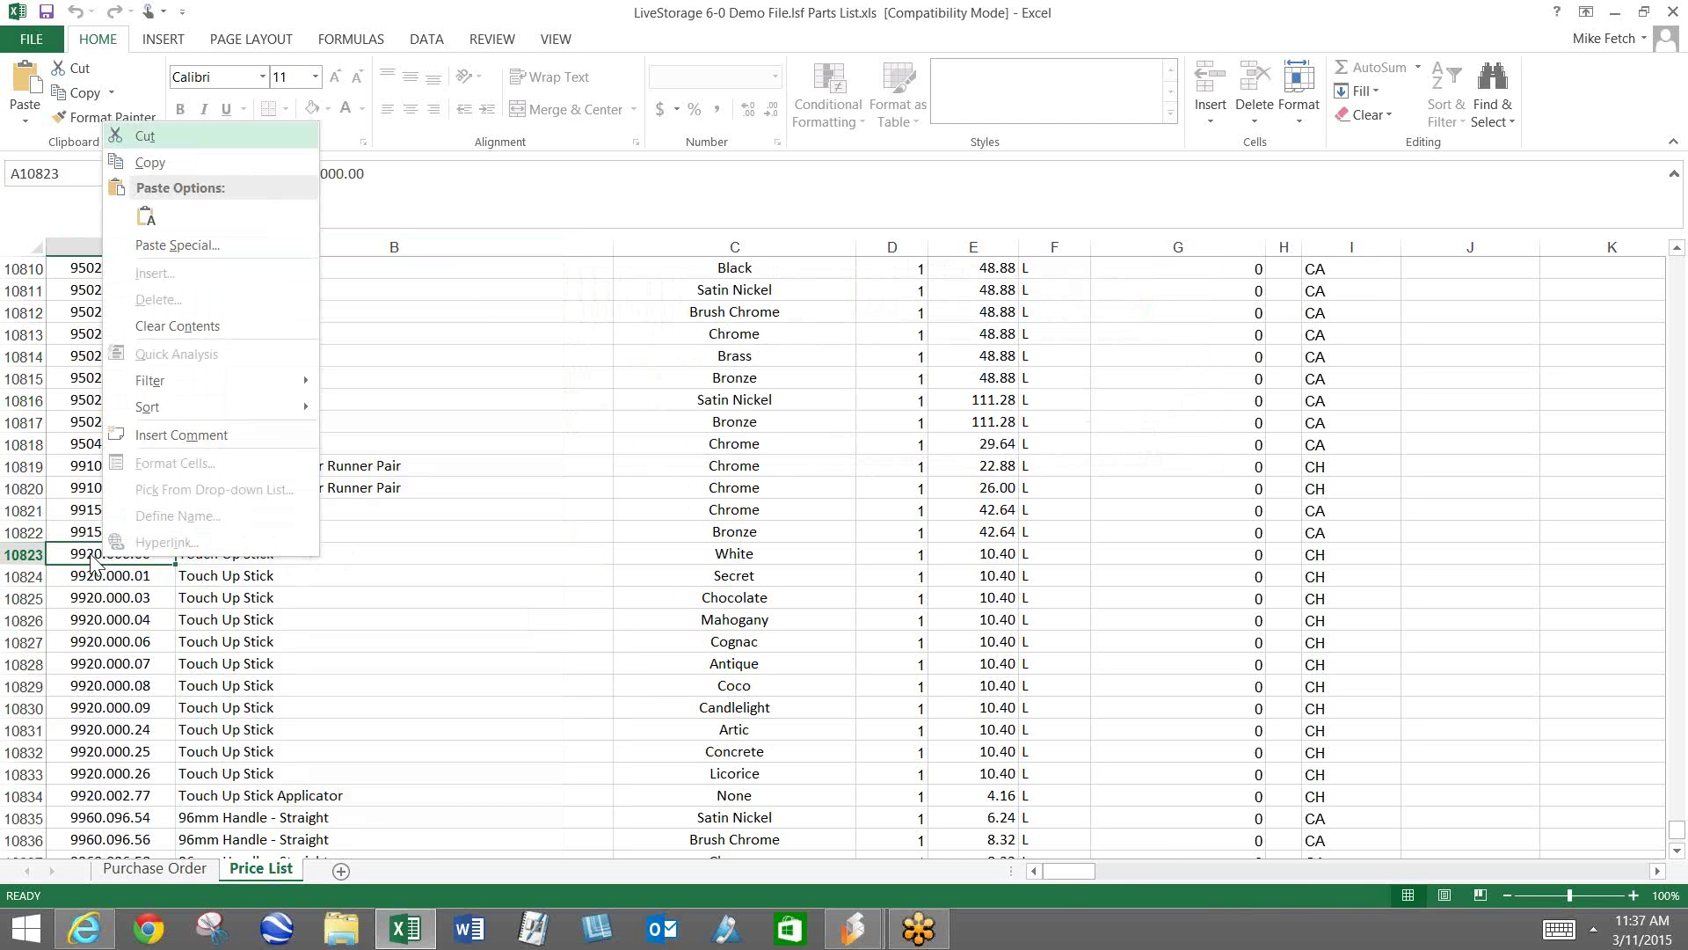
{"action": "left_click", "coordinate": [165, 163]}
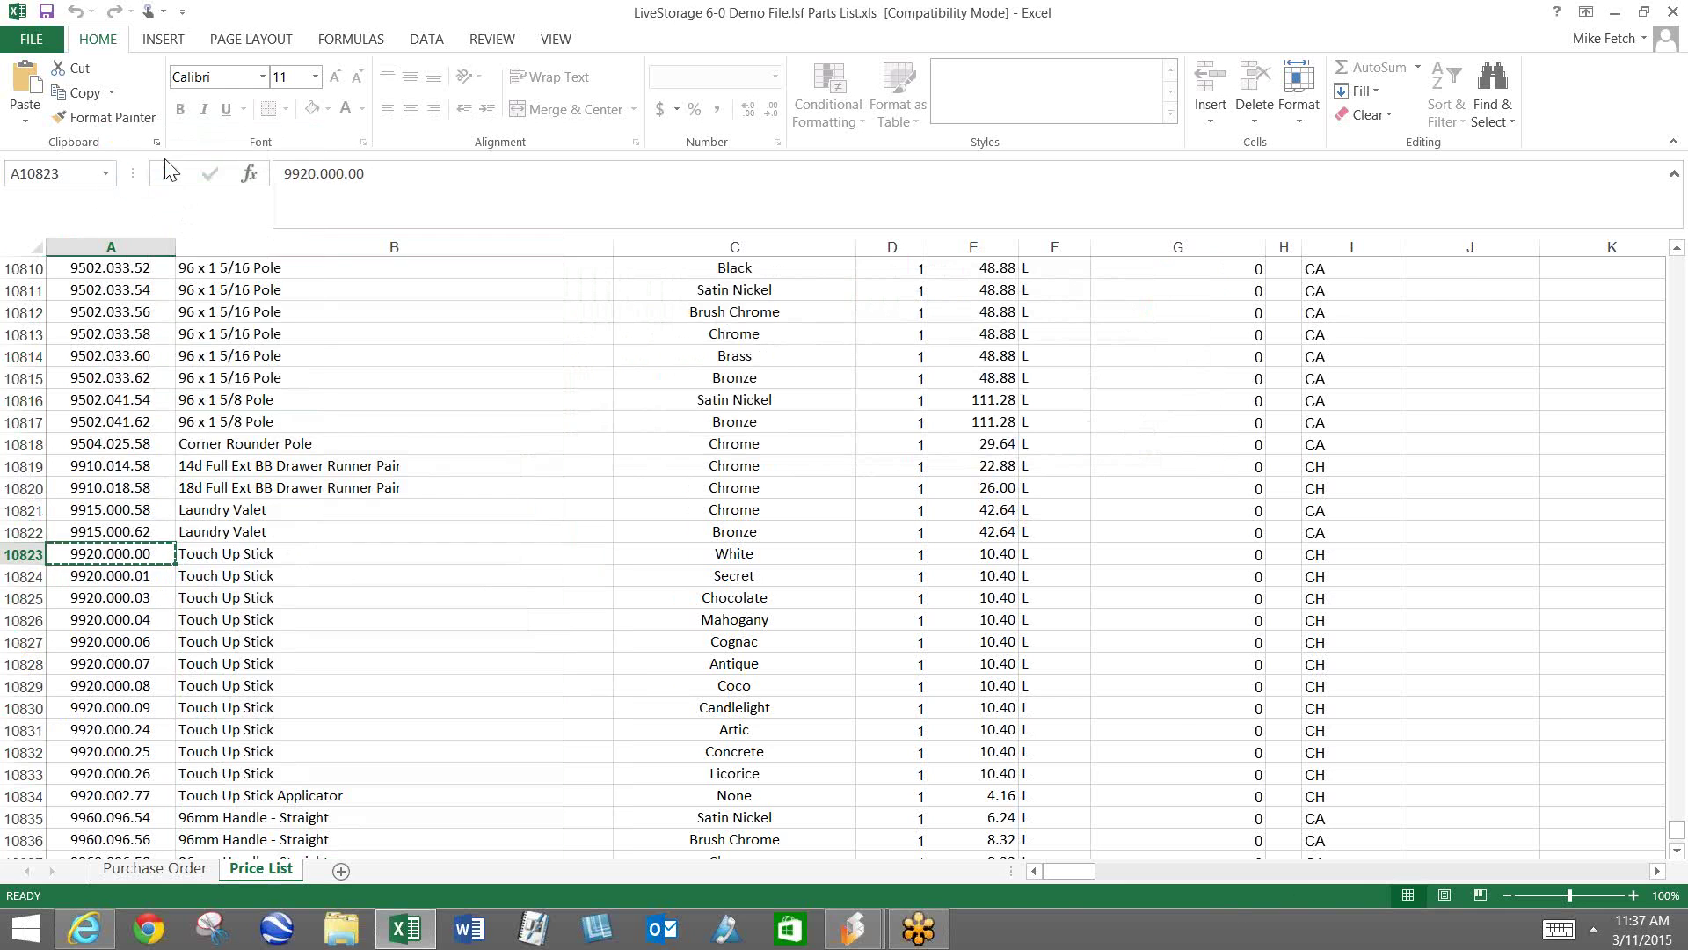
Step: Paste the White Touch Up Stick's item number into row 46 of the Purchase Order and set its quantity to 1
{"action": "left_click", "coordinate": [154, 868]}
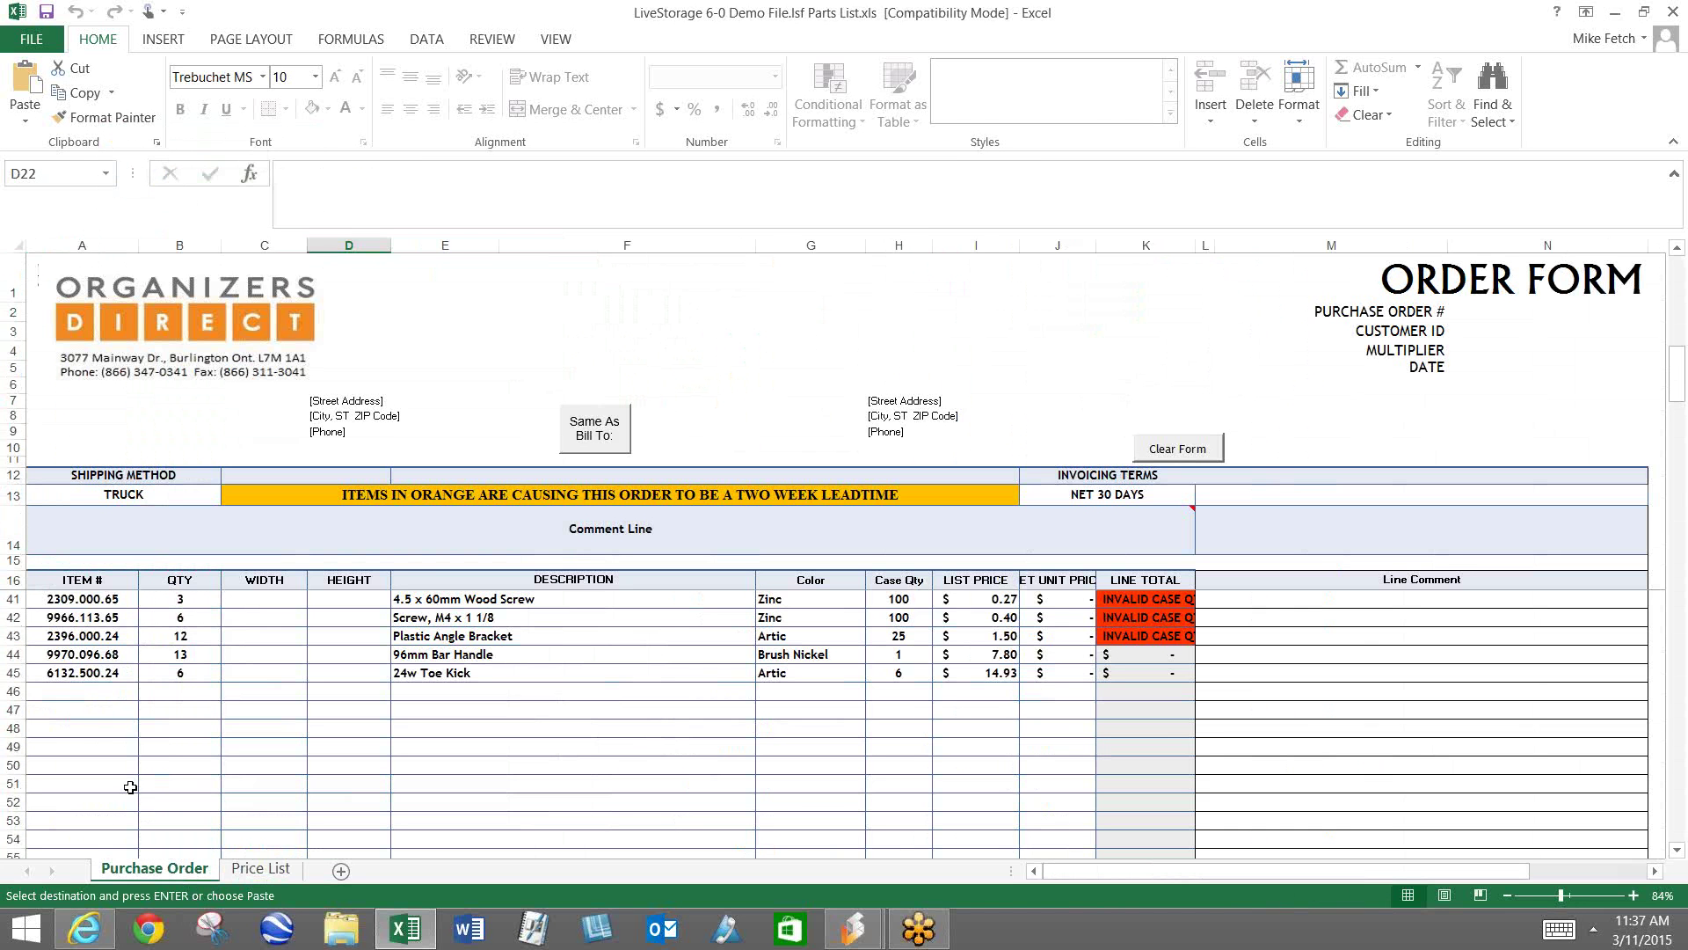
{"action": "left_click", "coordinate": [80, 692]}
{"action": "right_click", "coordinate": [80, 693]}
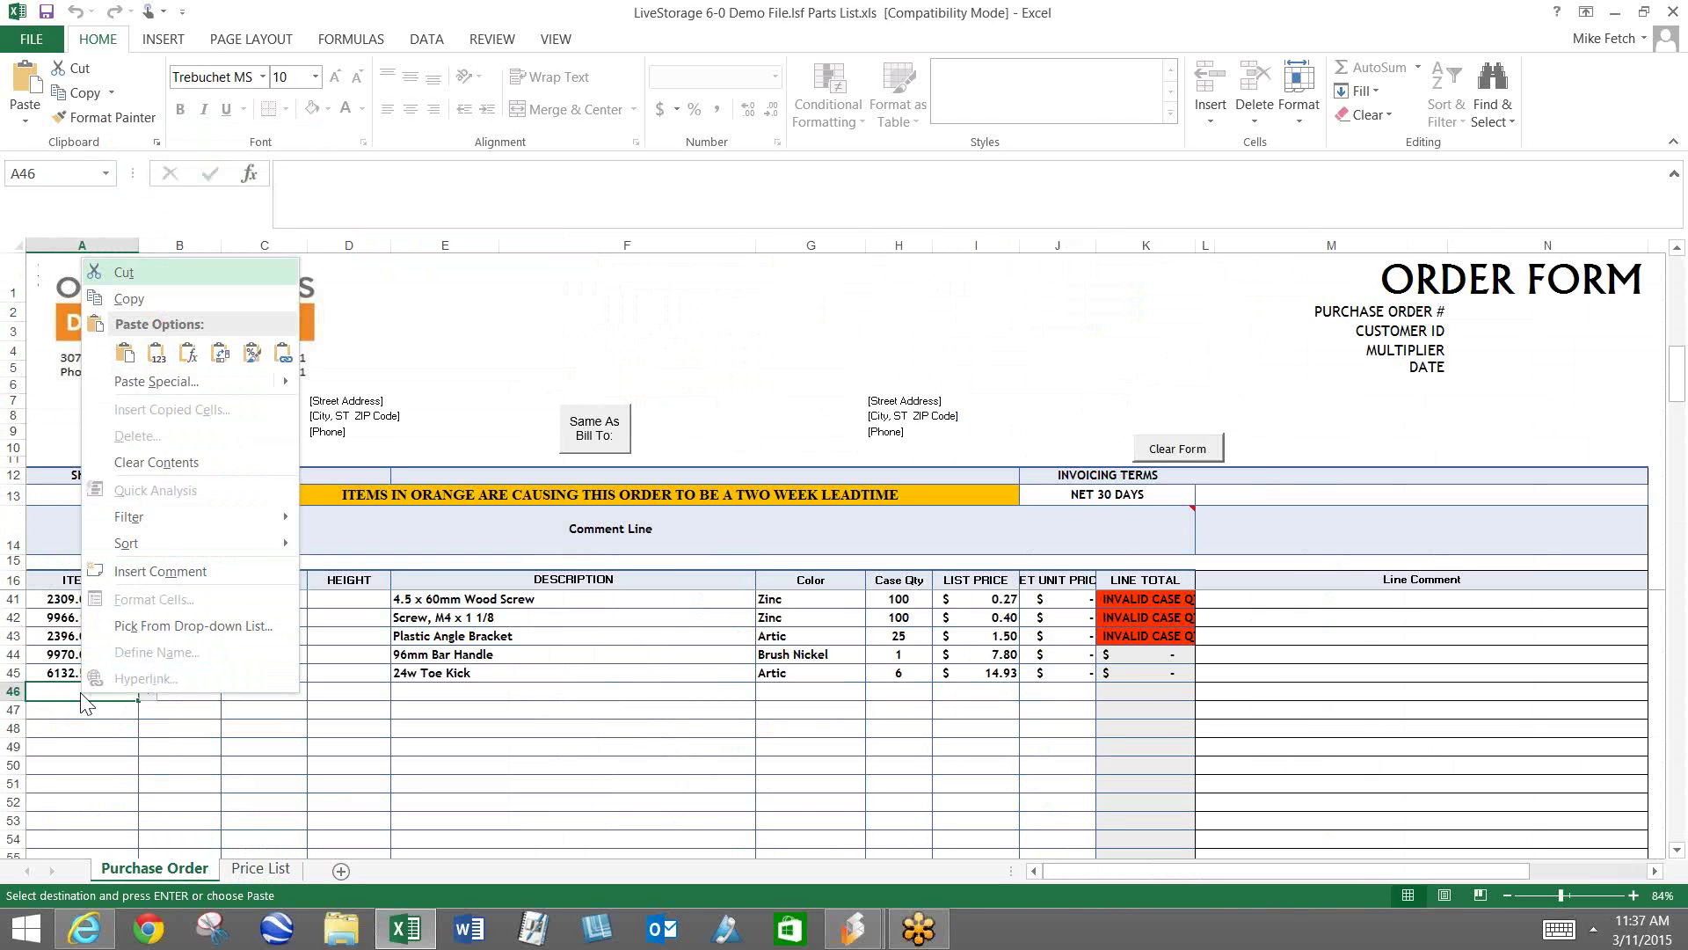
{"action": "left_click", "coordinate": [125, 352]}
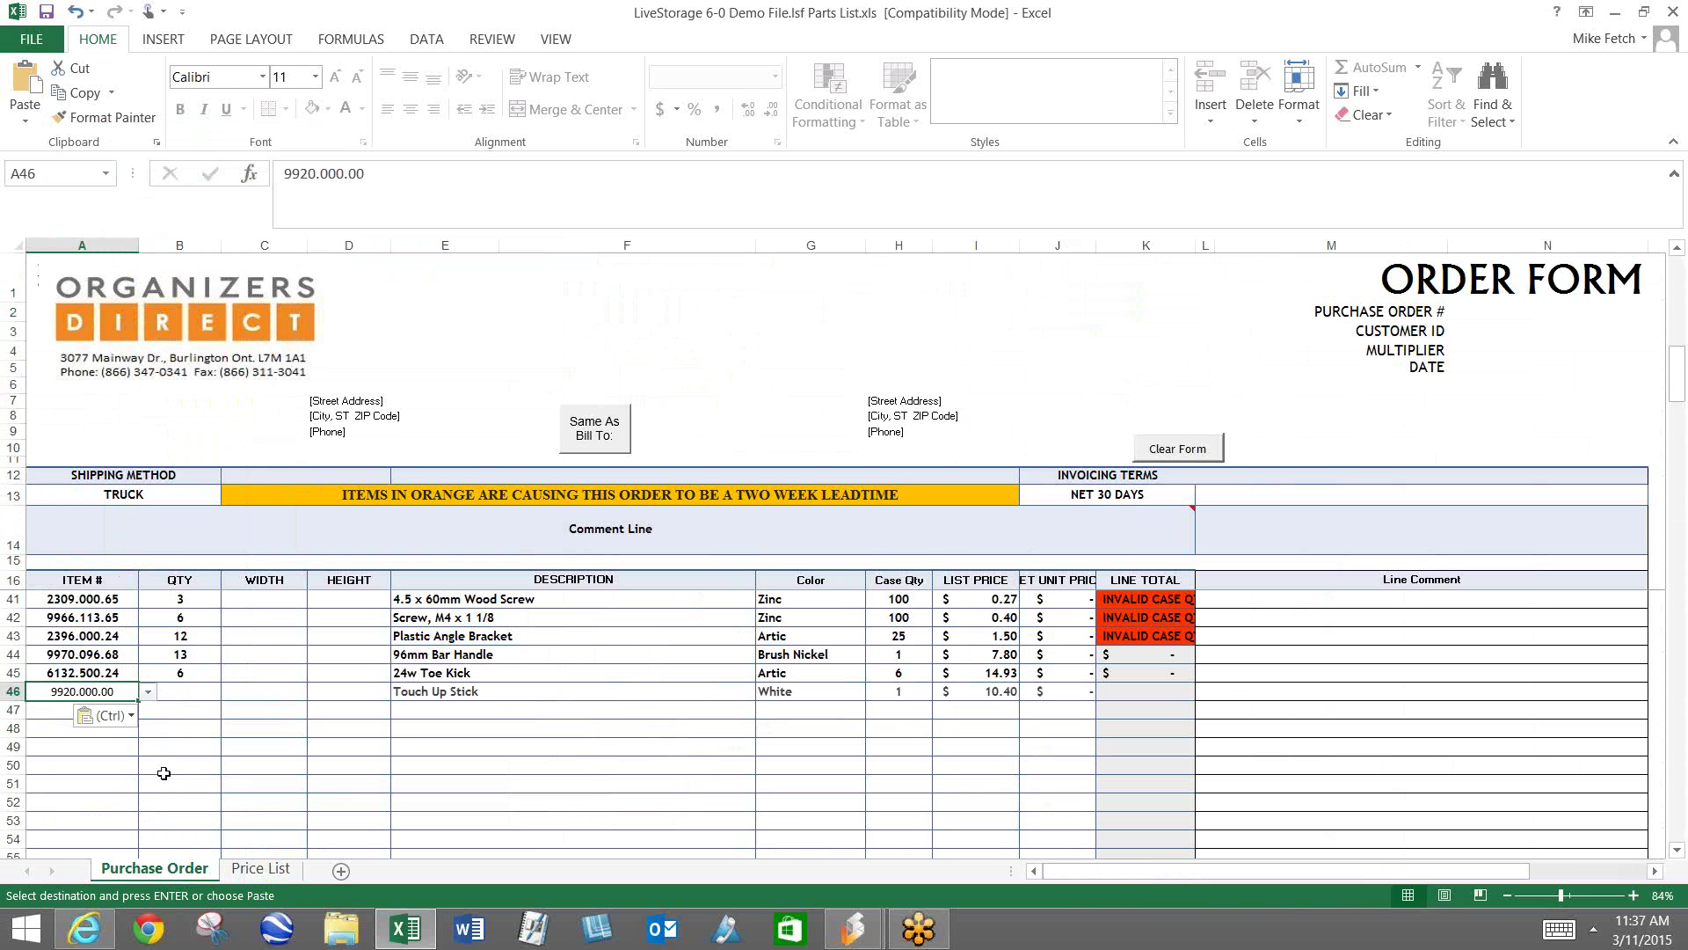
{"action": "left_click", "coordinate": [187, 692]}
{"action": "type", "text": "1"}
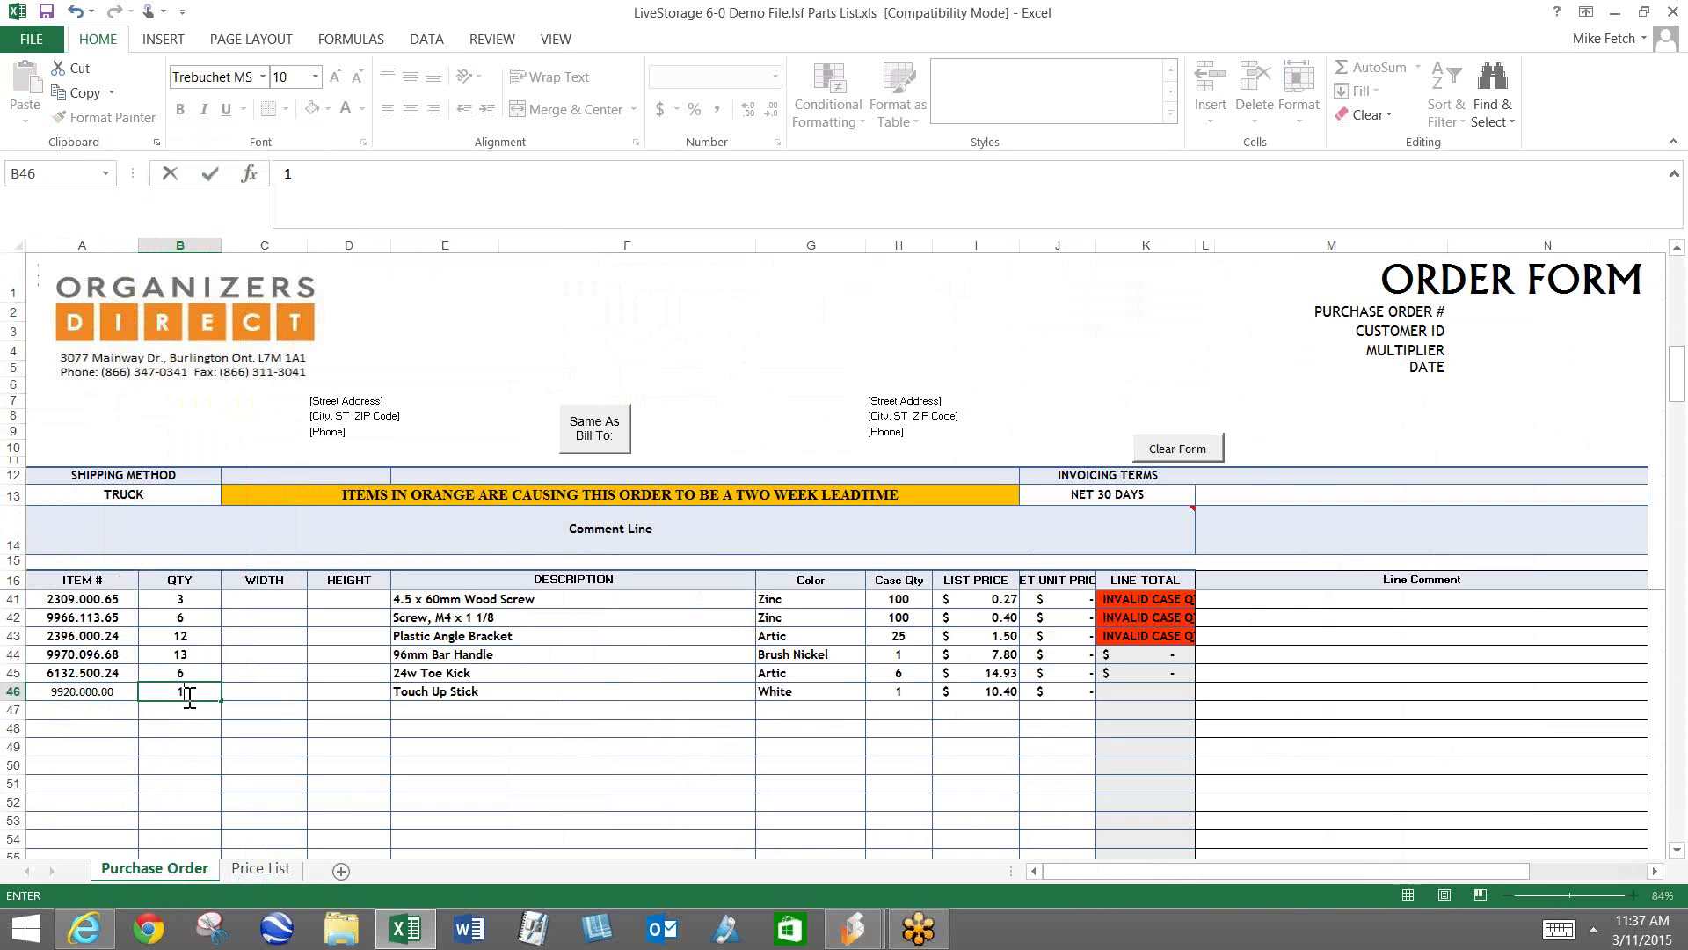
{"action": "key", "text": "Return"}
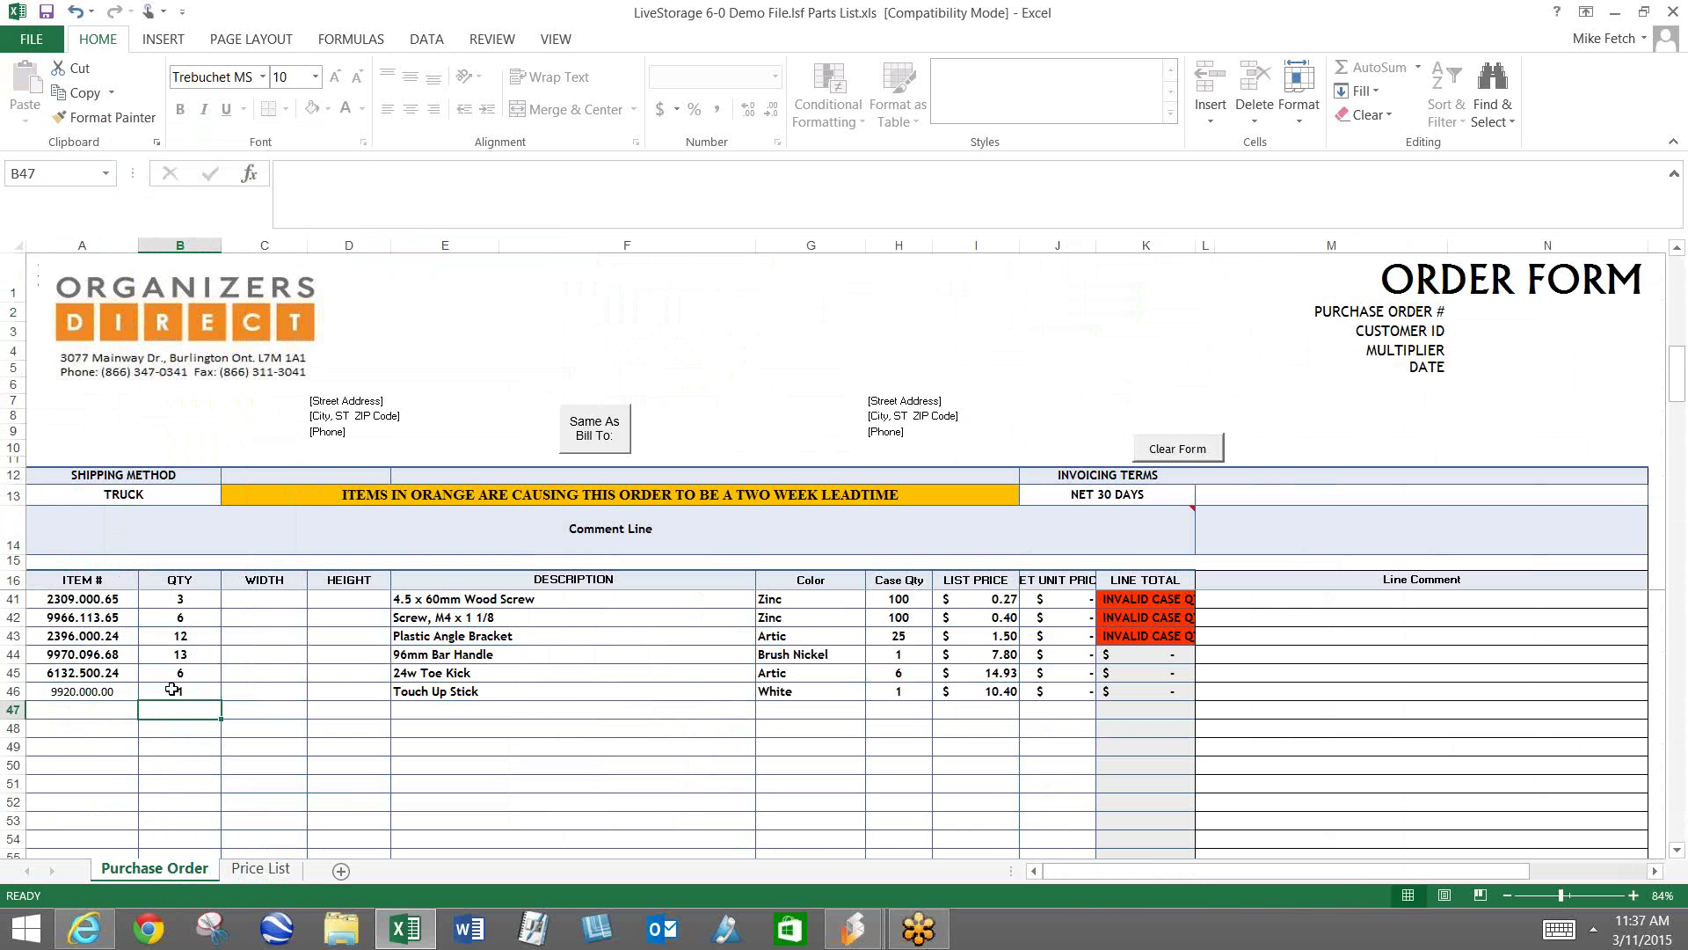
Step: Return to the Price List sheet and show the text search for its Description column
{"action": "left_click", "coordinate": [257, 869]}
{"action": "left_click", "coordinate": [396, 246]}
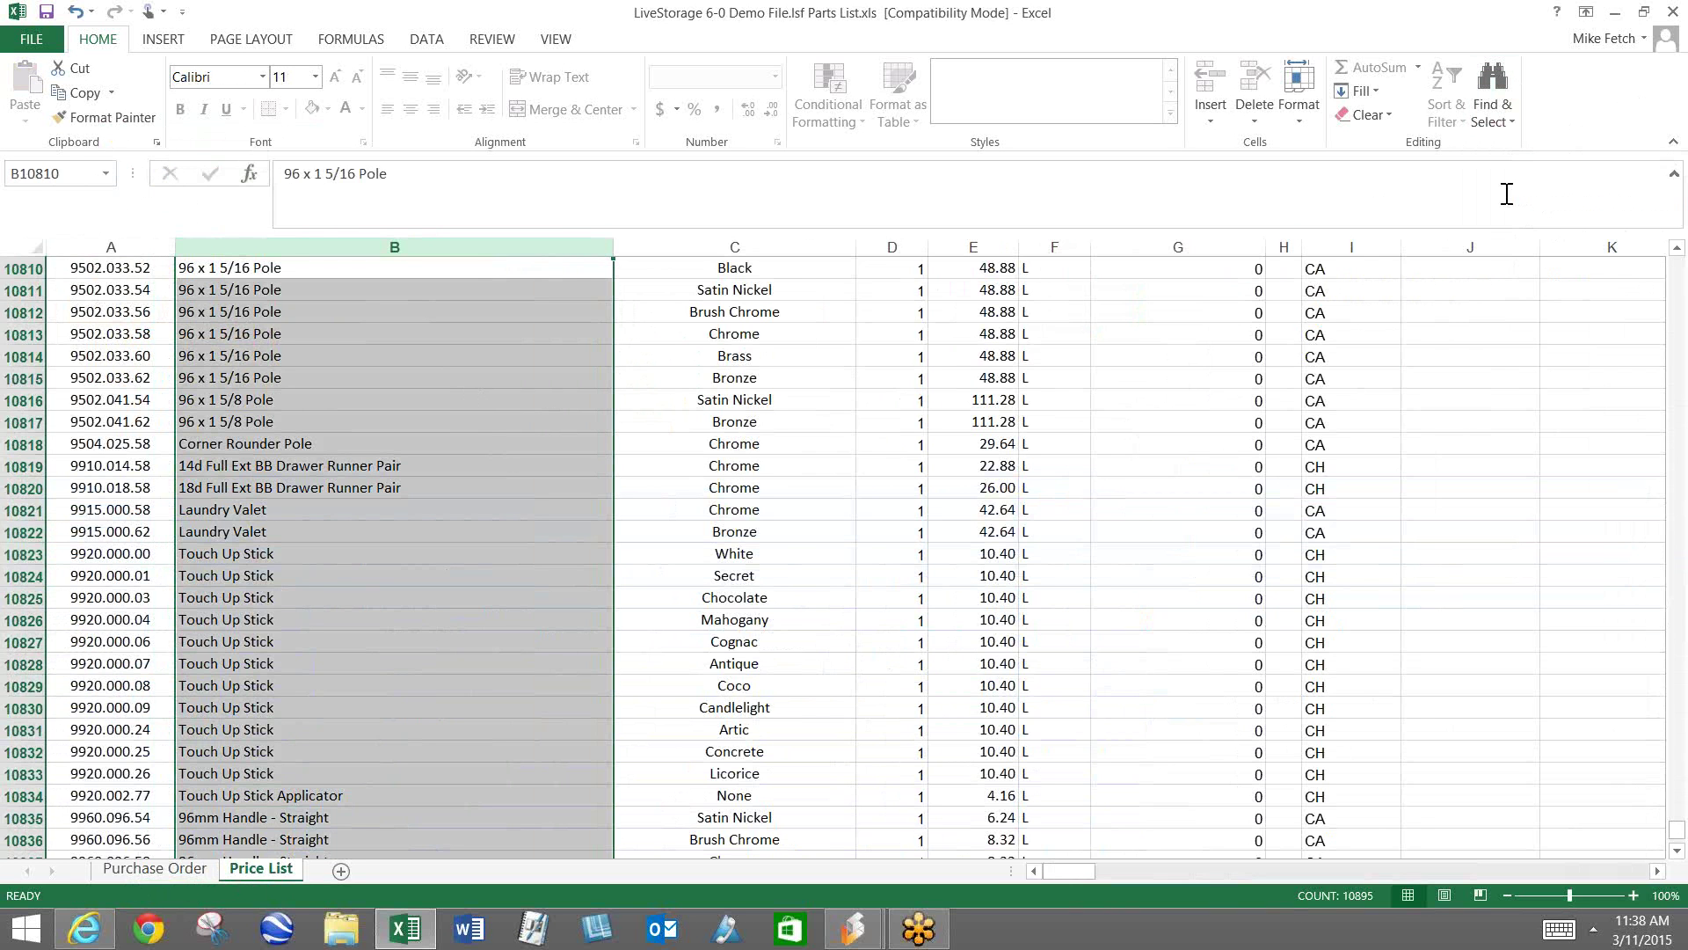
{"action": "key", "text": "ctrl+f"}
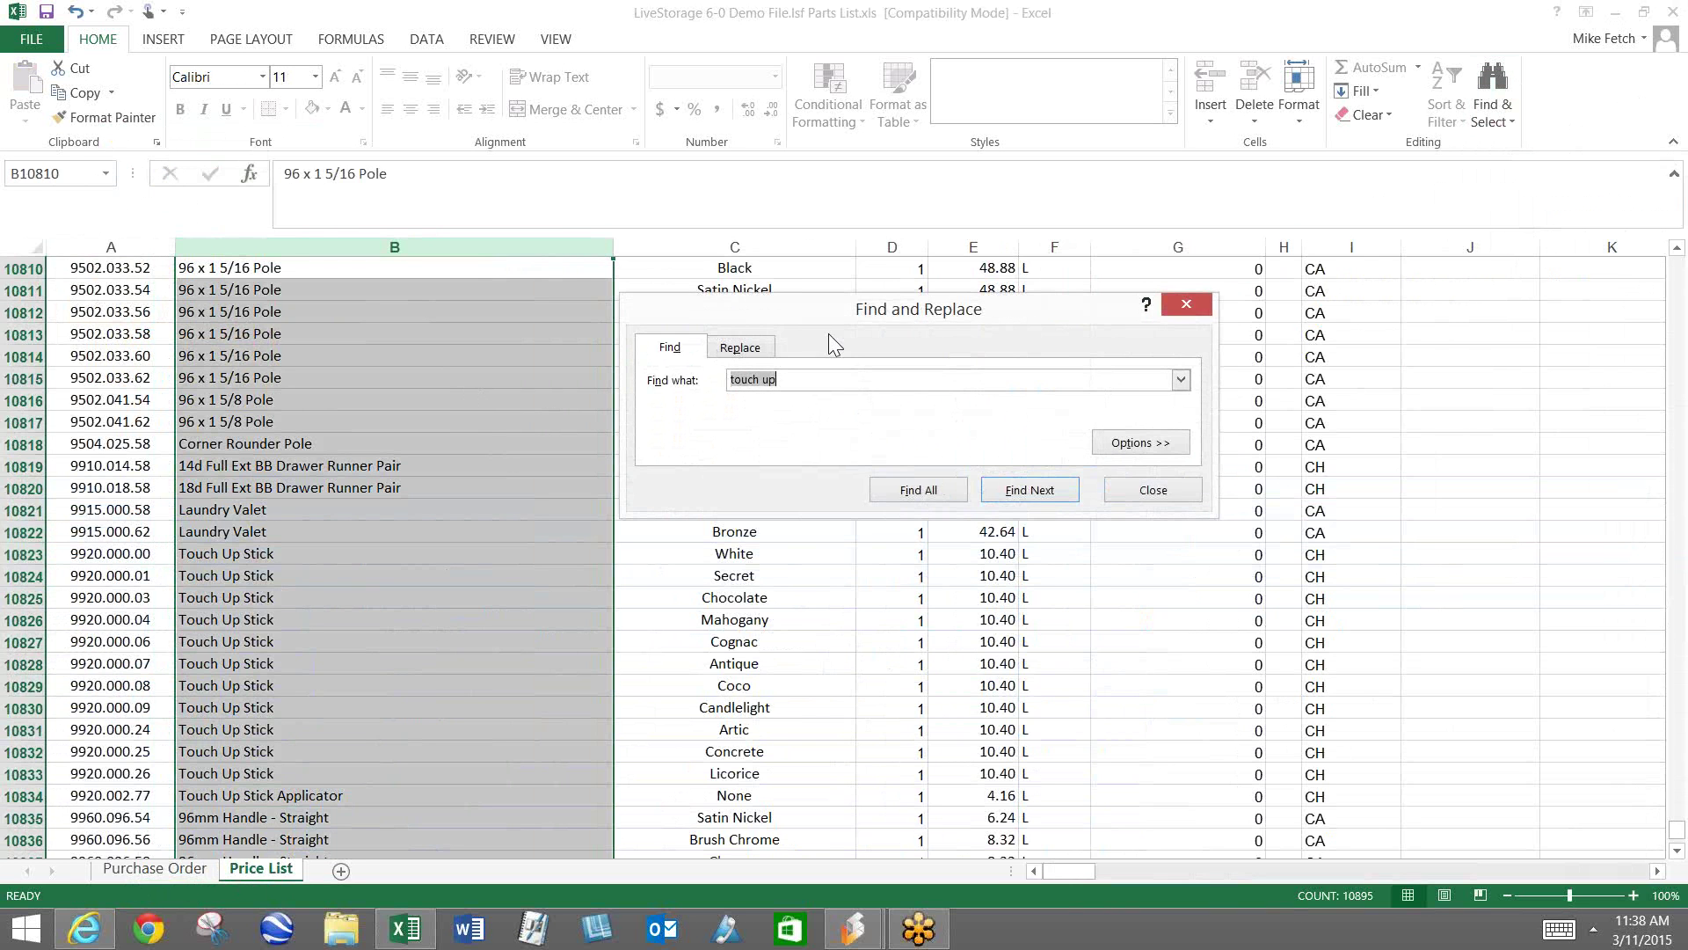
{"action": "left_click_drag", "start_coordinate": [793, 380], "coordinate": [720, 381]}
{"action": "left_click", "coordinate": [1153, 490]}
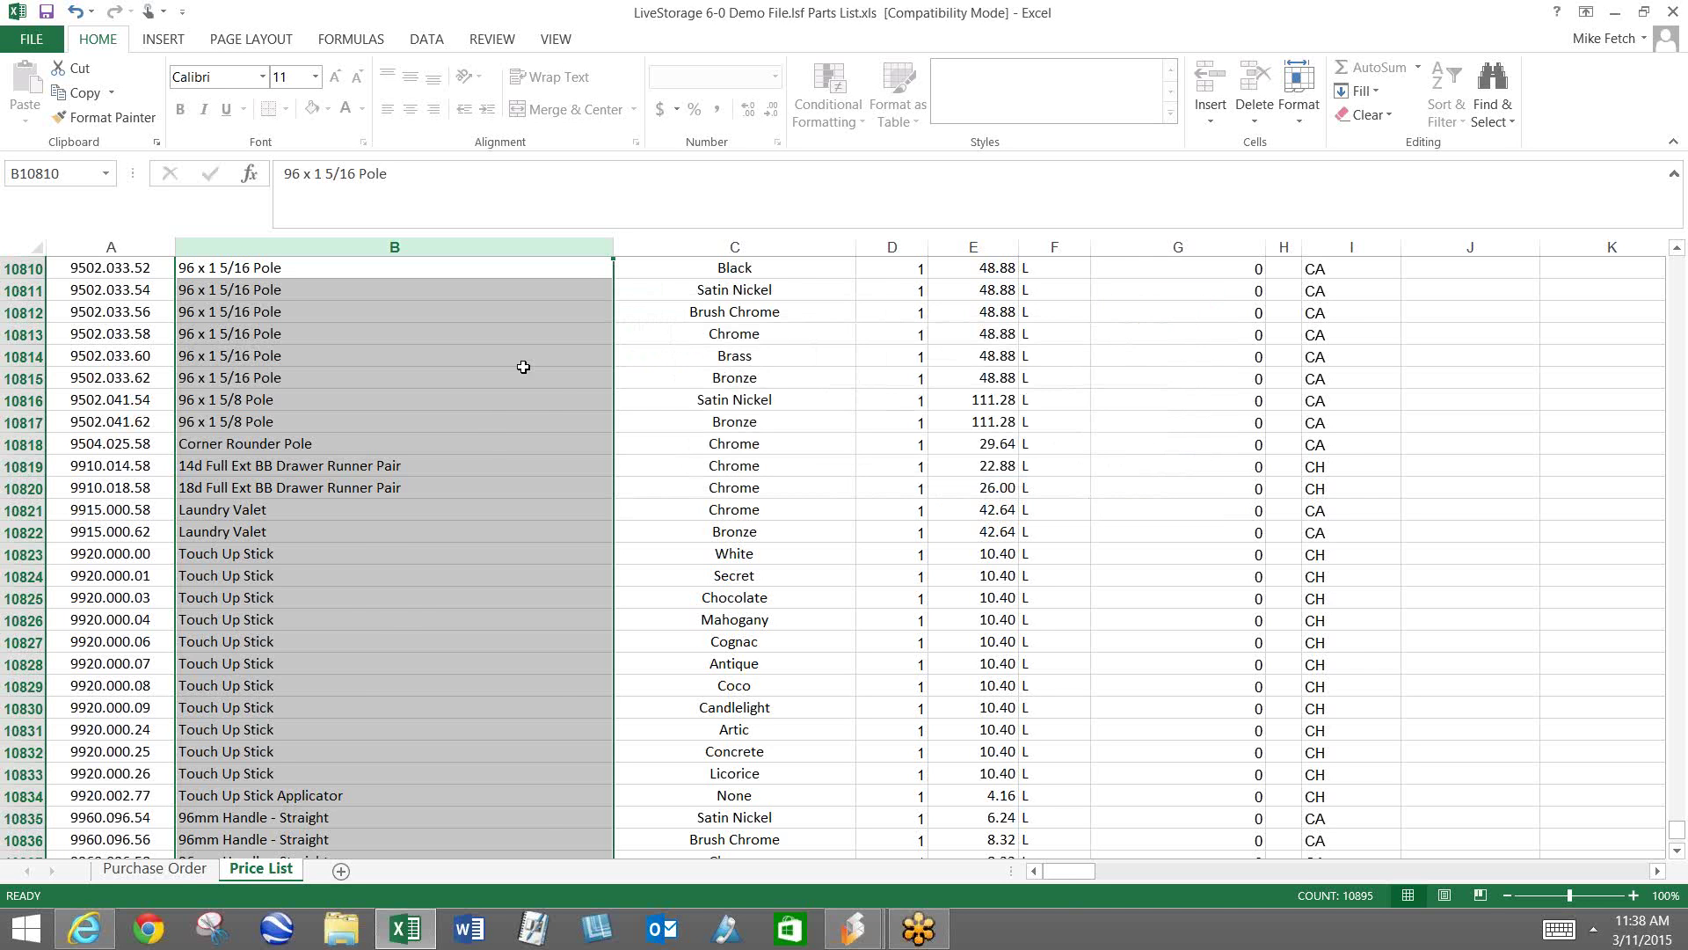
Step: Filter the Price List's Description column to the items matching "touch up"
{"action": "scroll", "coordinate": [482, 455], "scroll_direction": "up", "scroll_amount": 7}
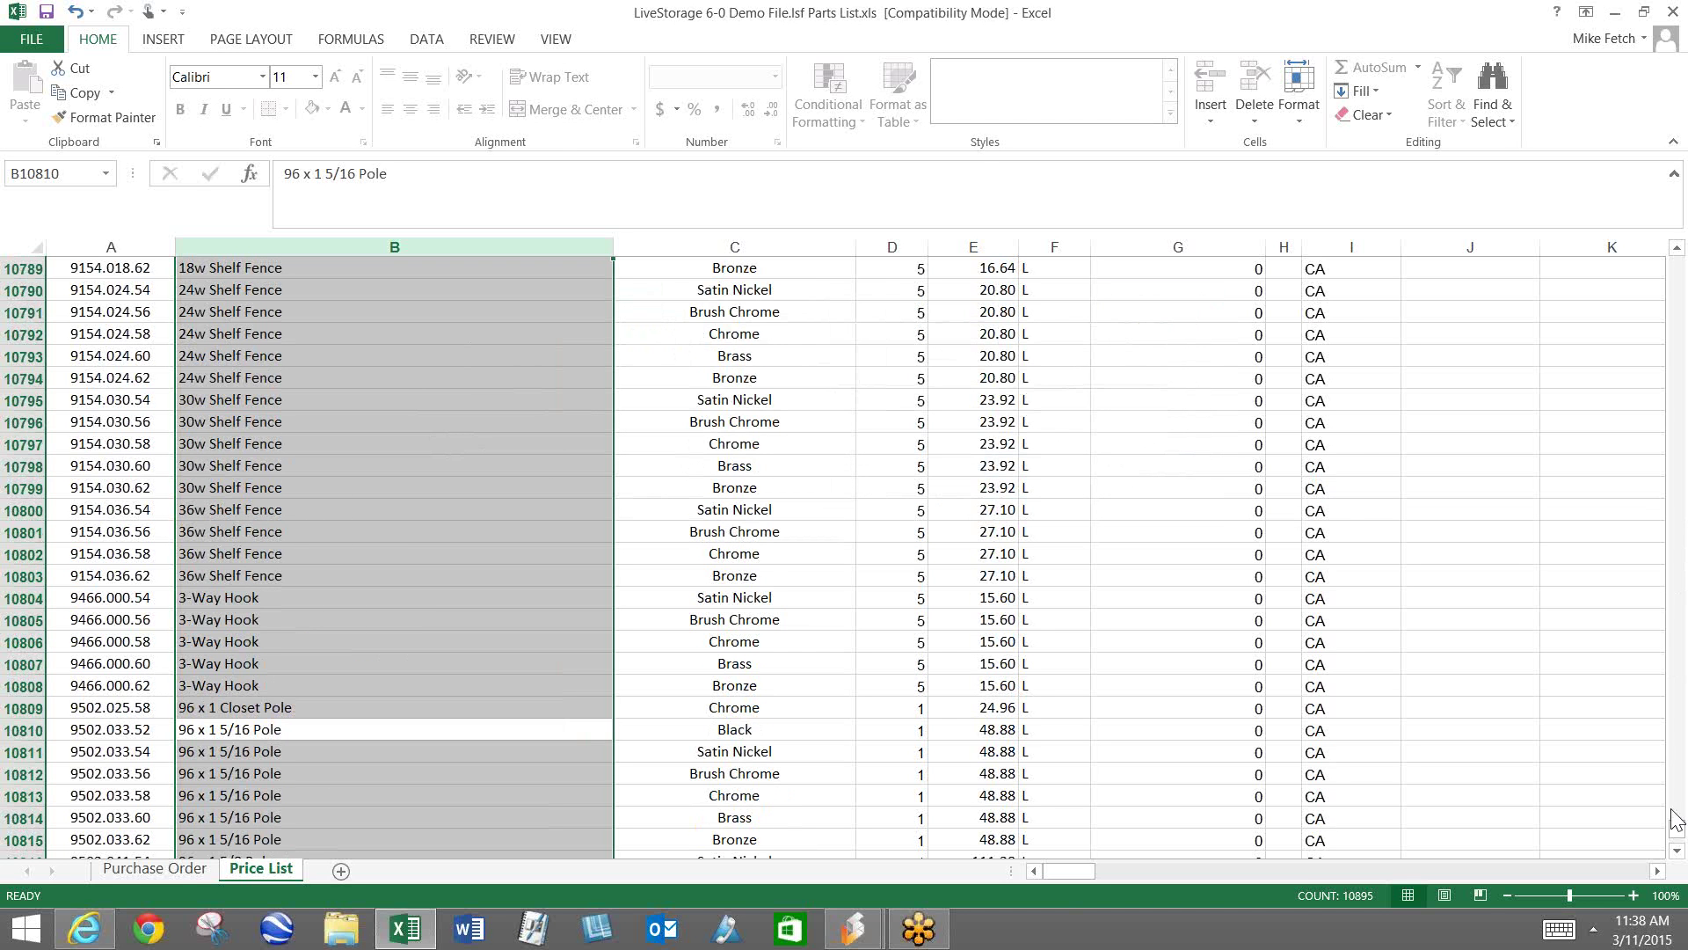
{"action": "left_click_drag", "start_coordinate": [1677, 833], "coordinate": [1676, 263]}
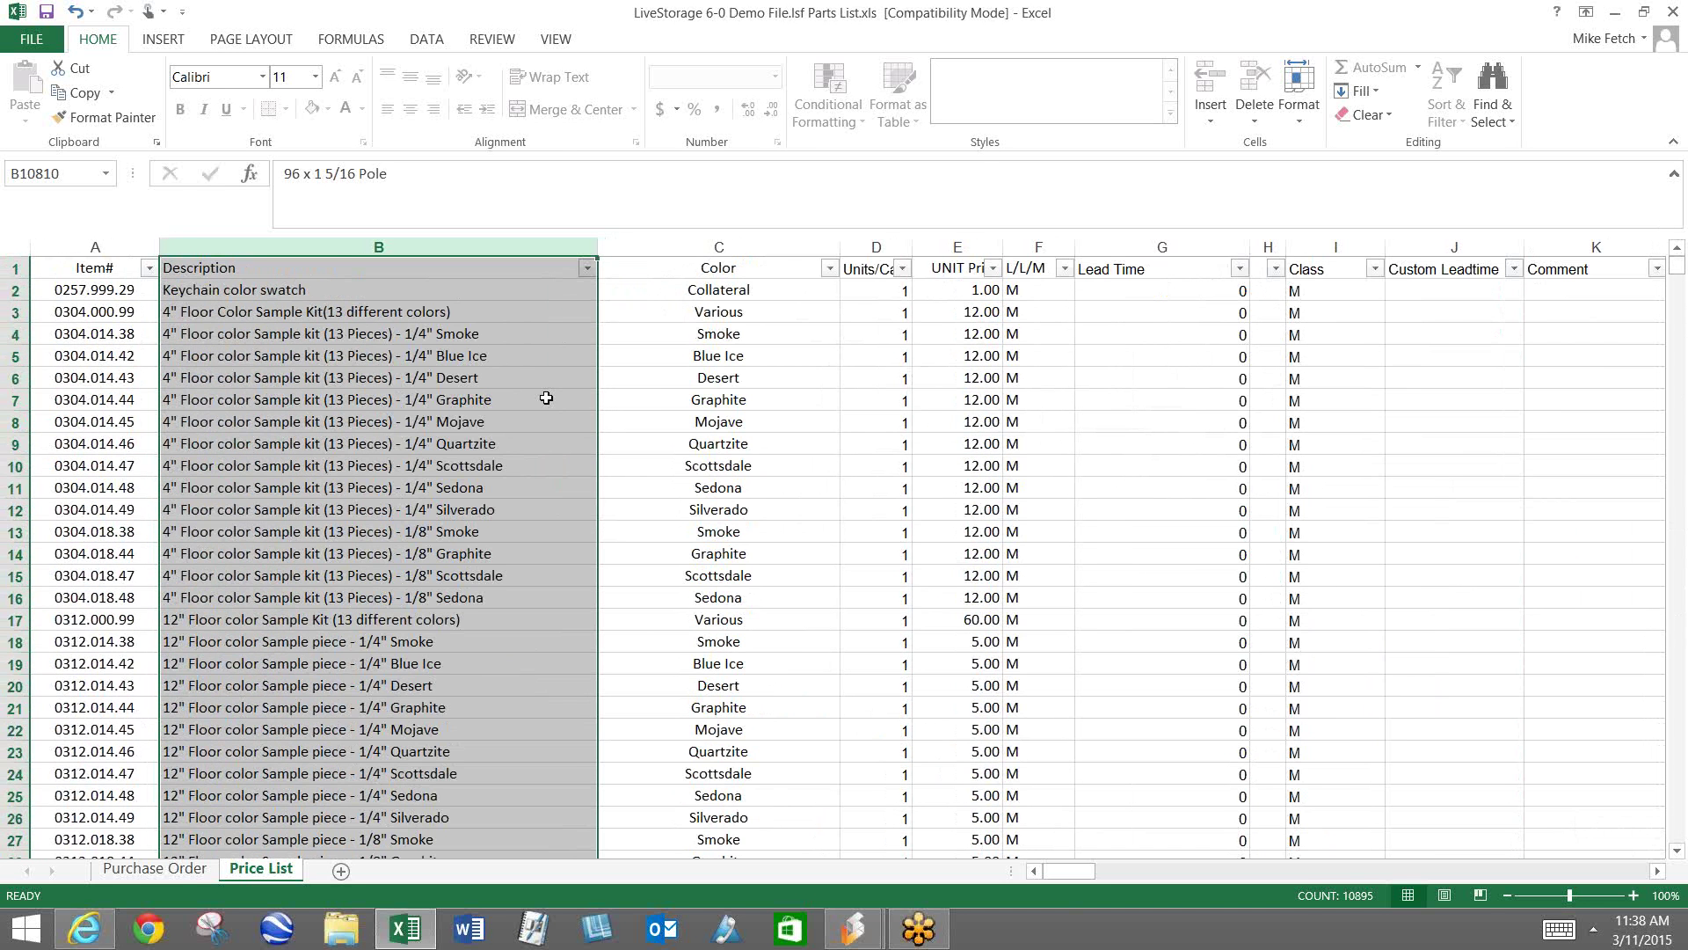
{"action": "left_click", "coordinate": [718, 247]}
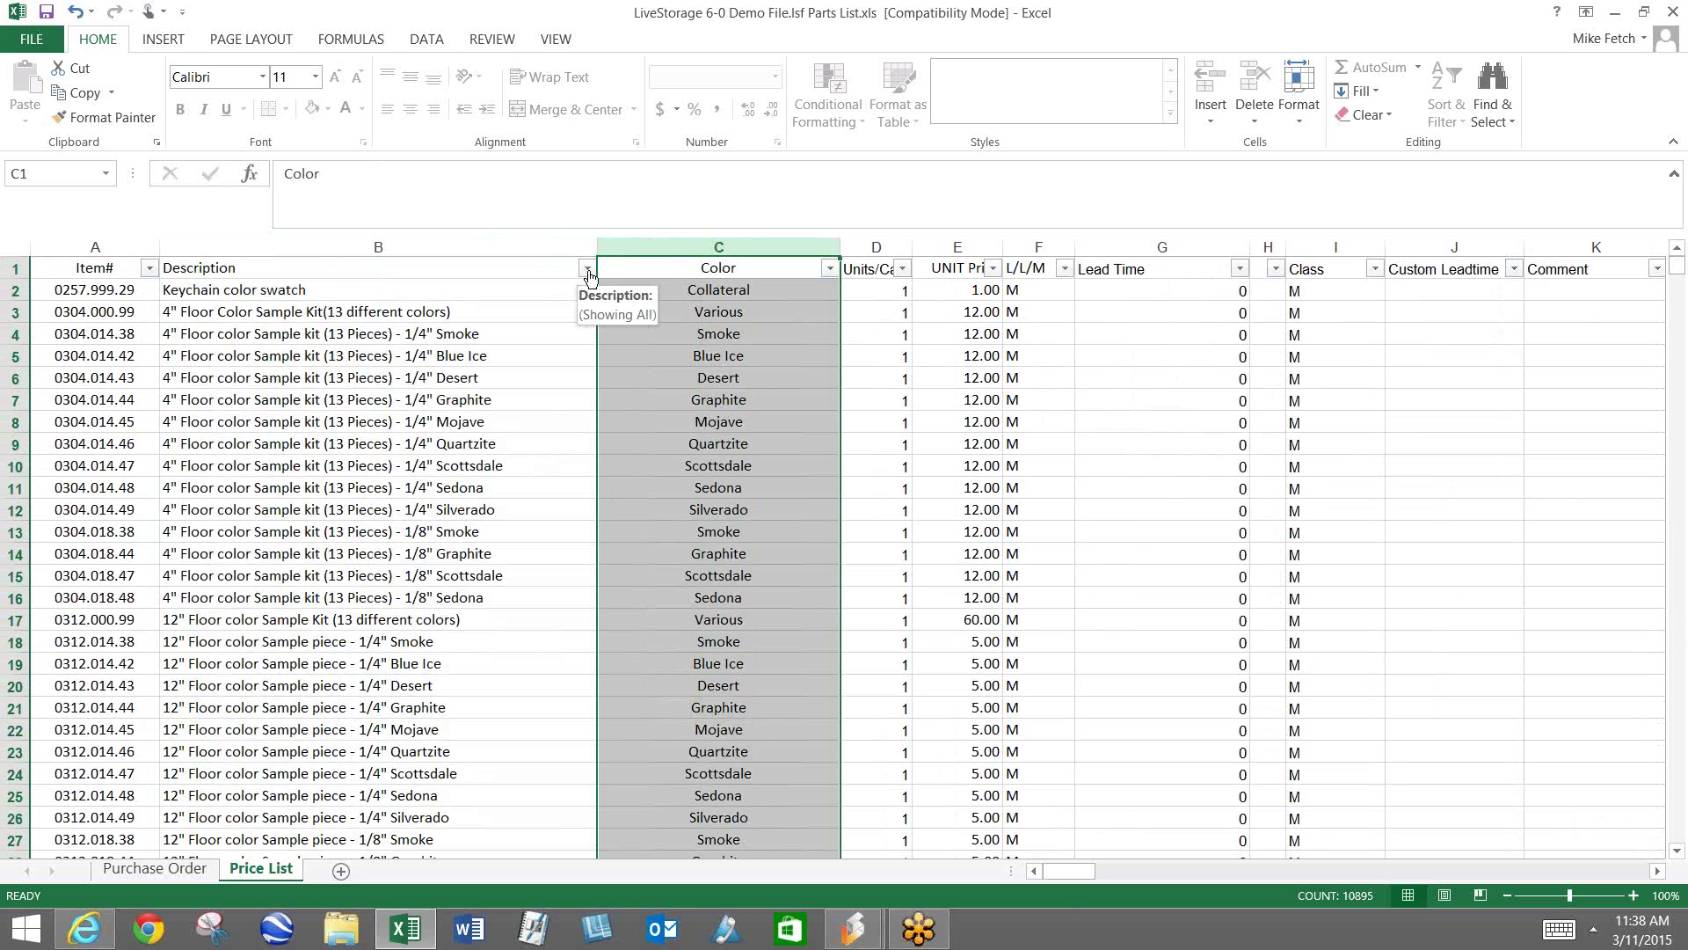
{"action": "left_click", "coordinate": [587, 268]}
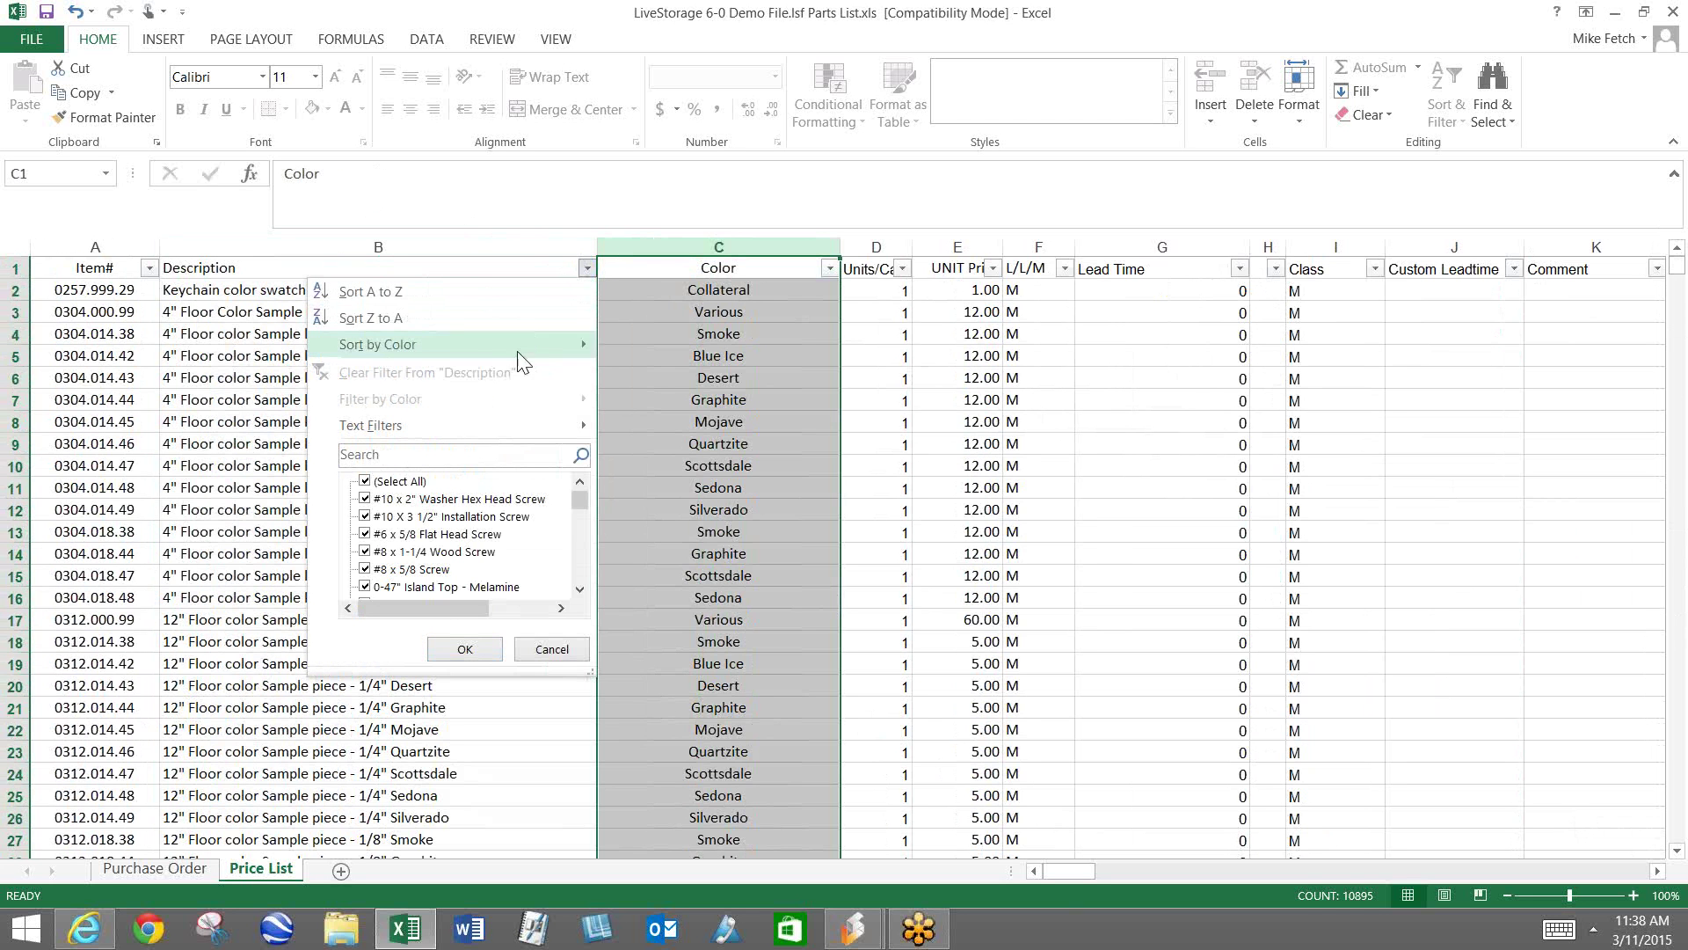
{"action": "left_click", "coordinate": [378, 455]}
{"action": "type", "text": "touch up"}
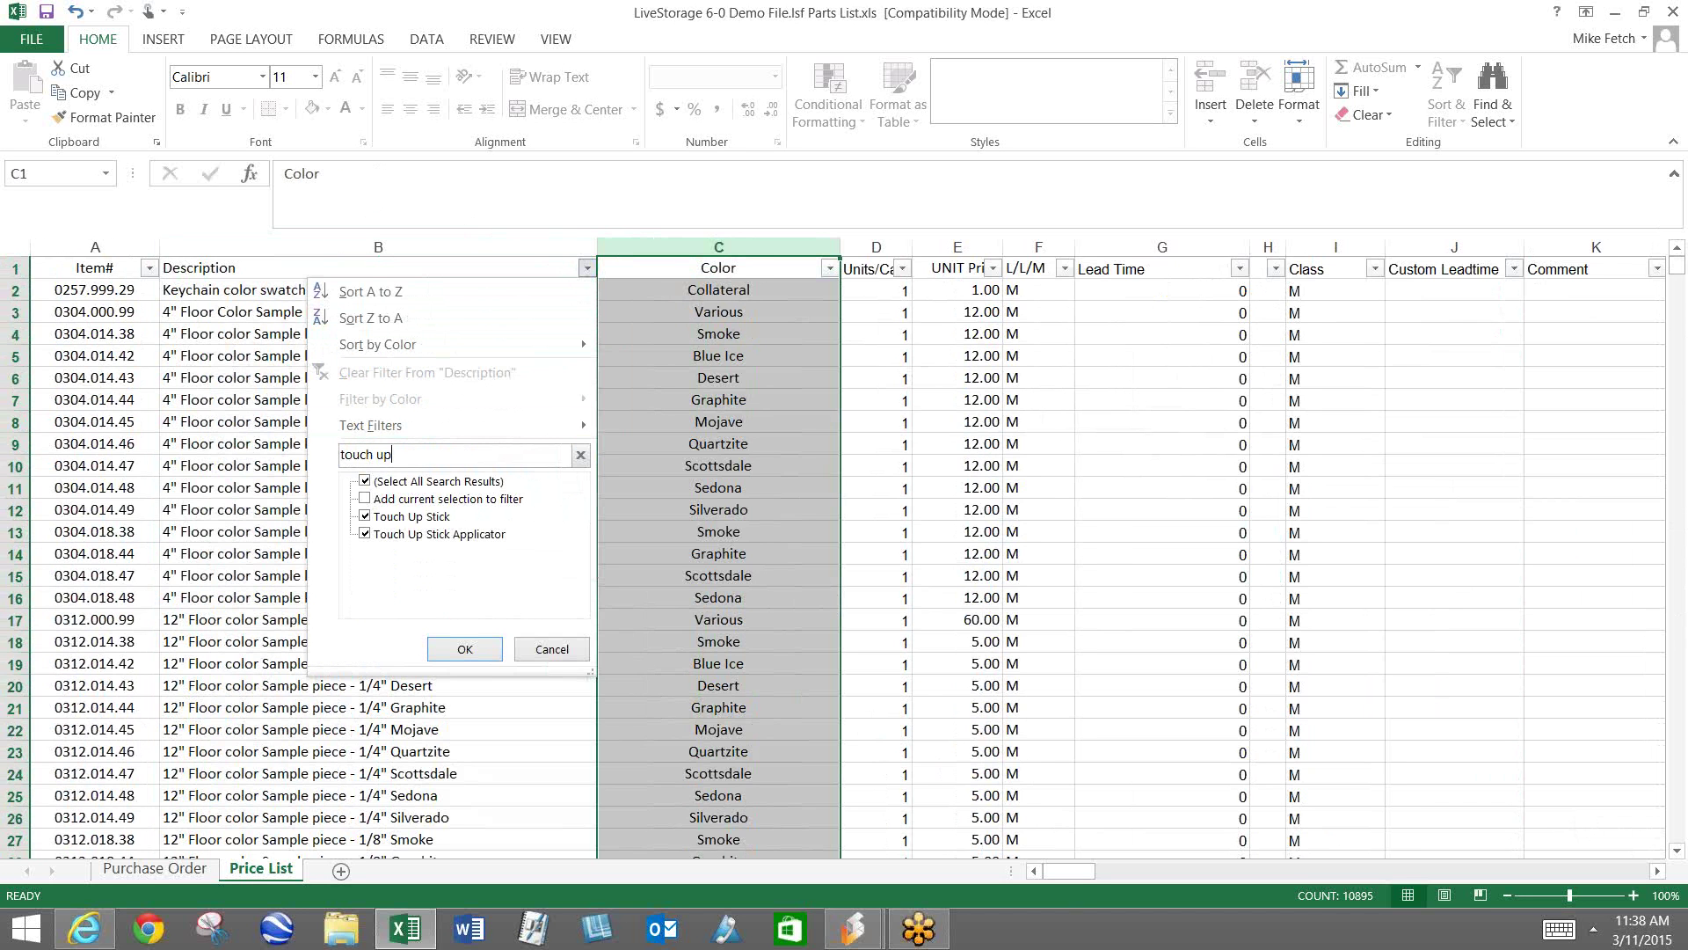
{"action": "key", "text": "Return"}
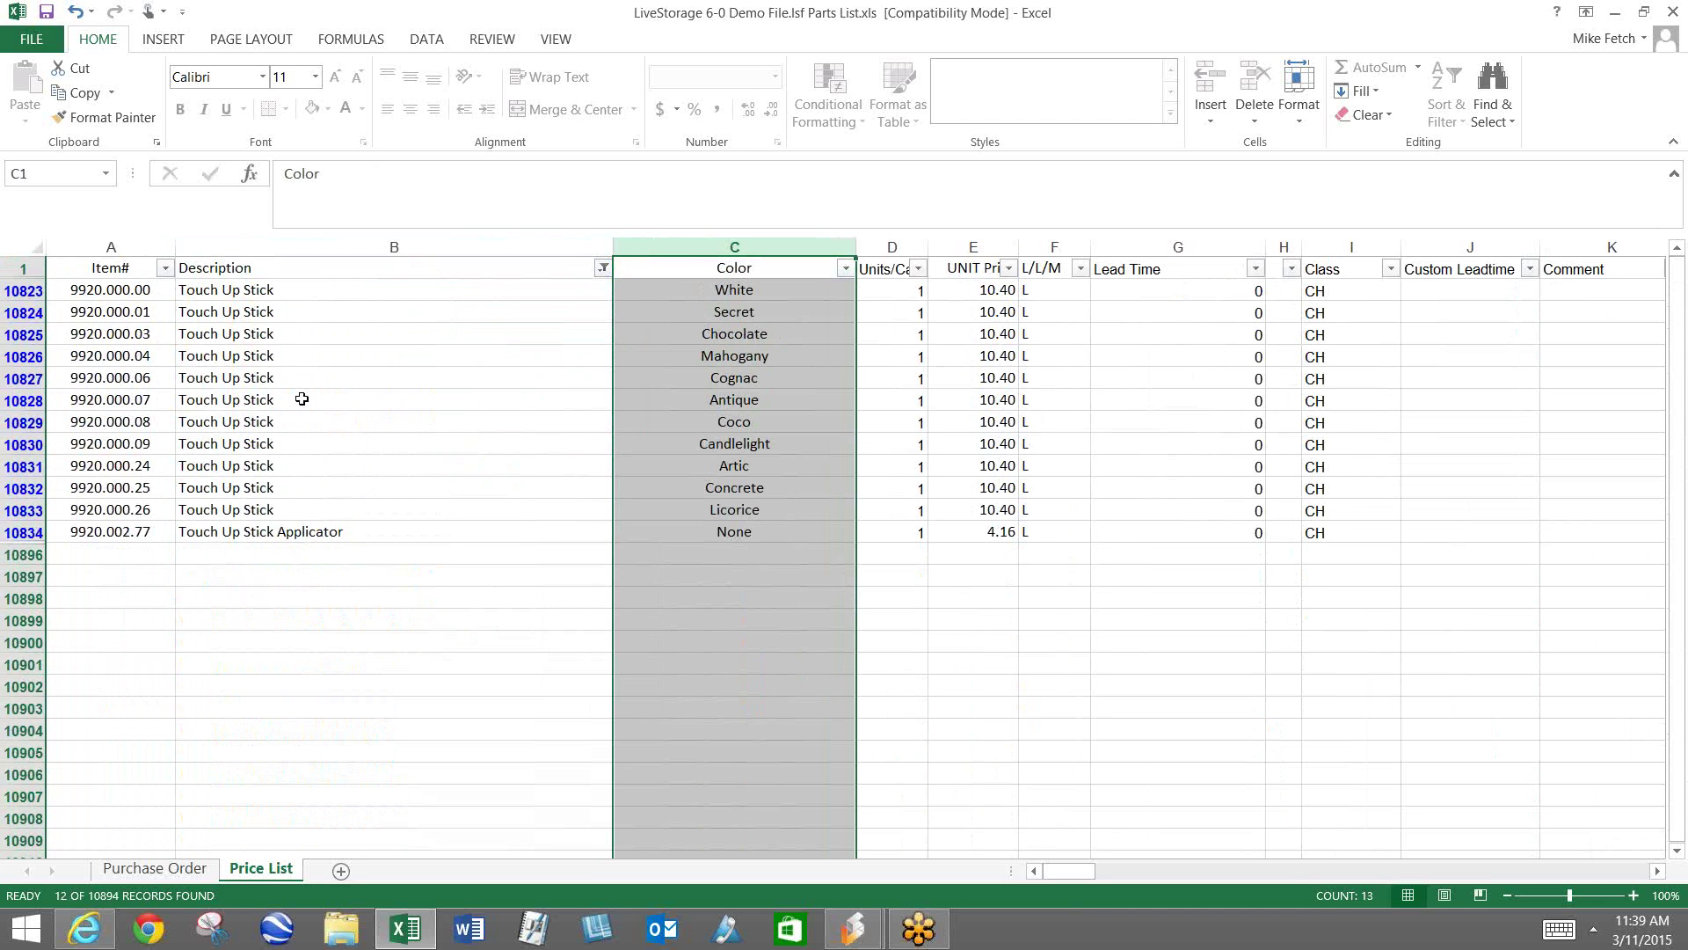
Step: Copy the item number of the Chocolate Touch Up Stick from the filtered Price List
{"action": "left_click", "coordinate": [116, 338]}
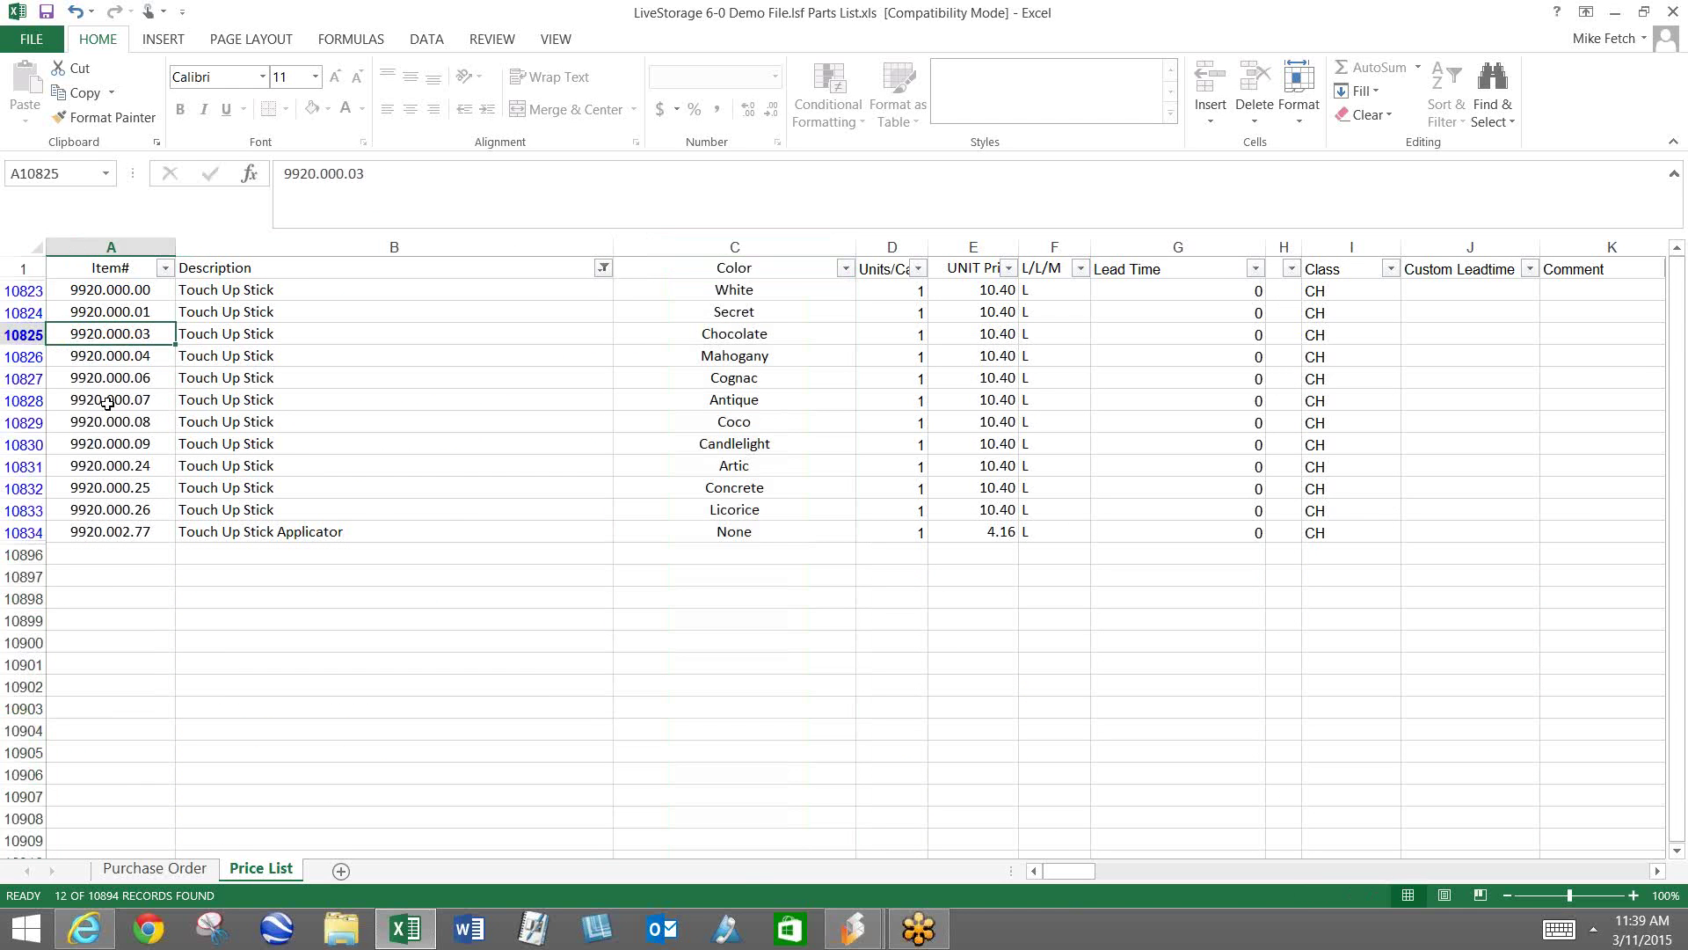
{"action": "right_click", "coordinate": [117, 333]}
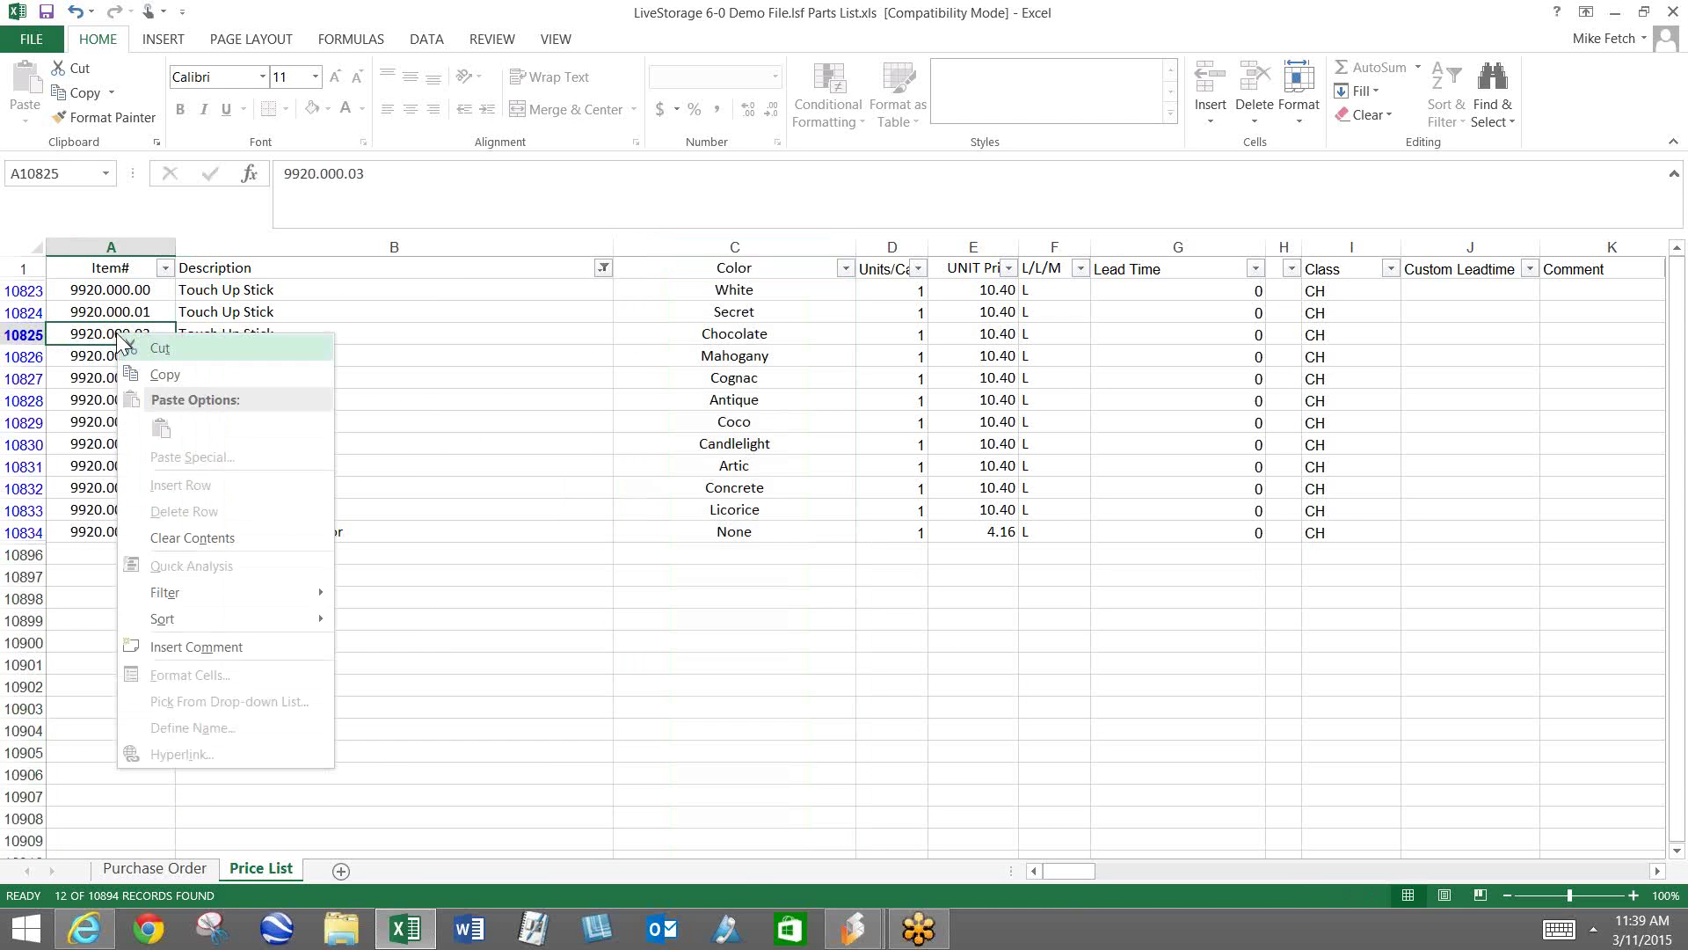
{"action": "left_click", "coordinate": [154, 371]}
Step: Paste the Chocolate Touch Up Stick's item number into row 47 of the Purchase Order and set its quantity to 1
{"action": "left_click", "coordinate": [156, 869]}
{"action": "left_click", "coordinate": [78, 711]}
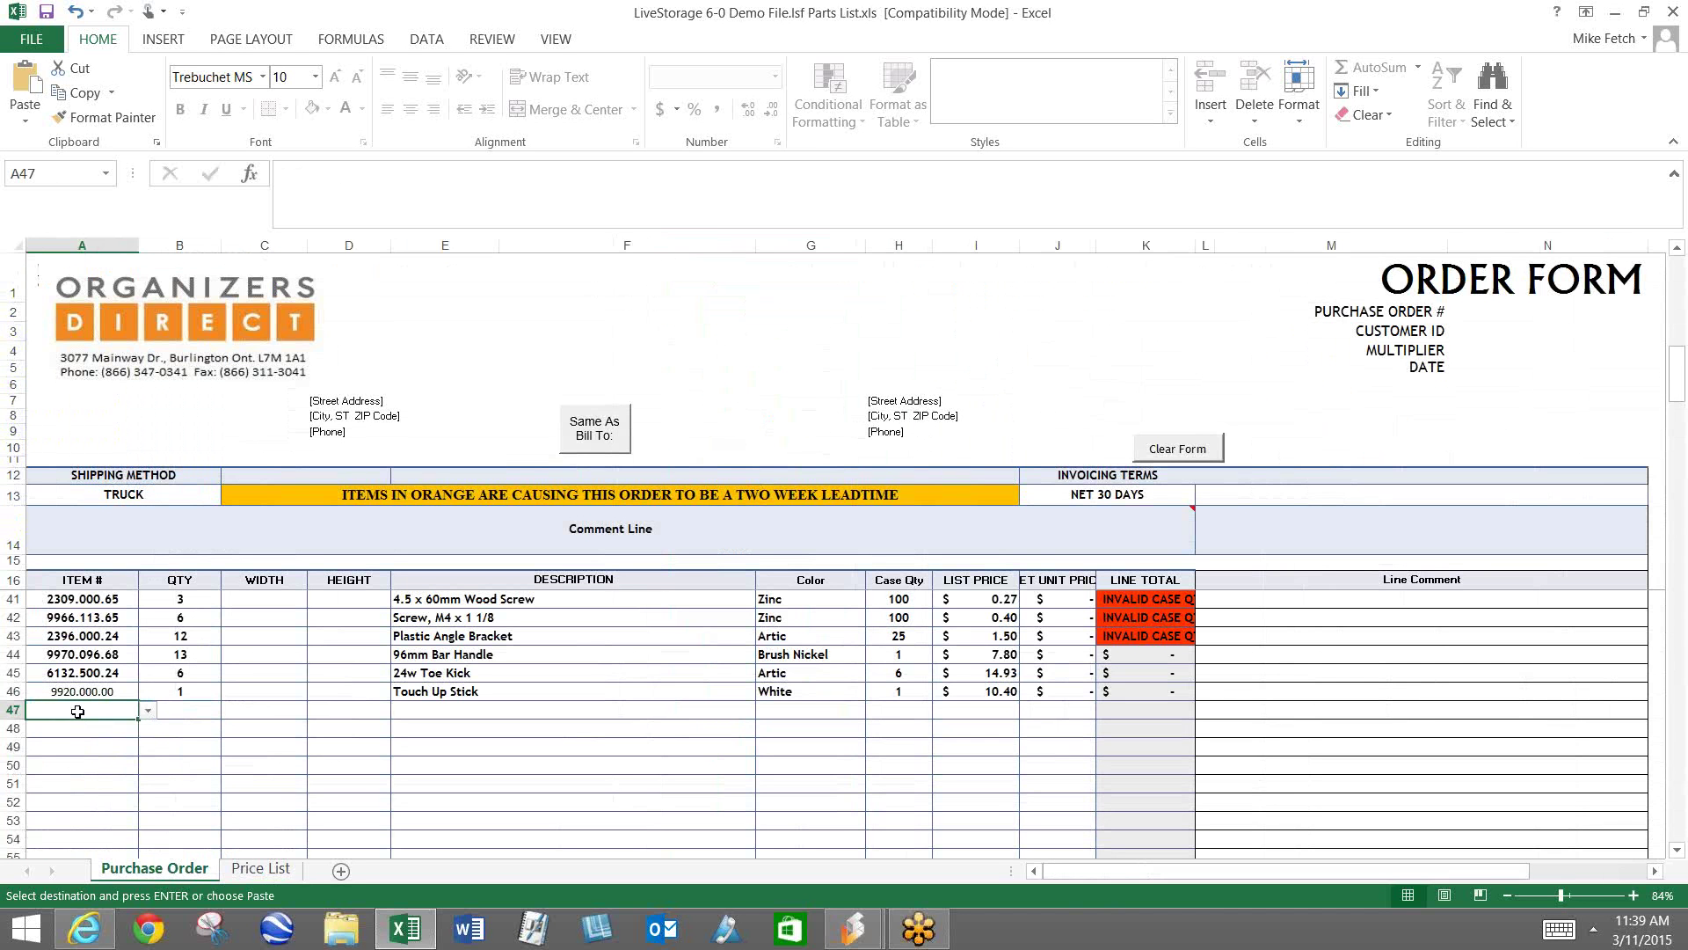
{"action": "right_click", "coordinate": [77, 711]}
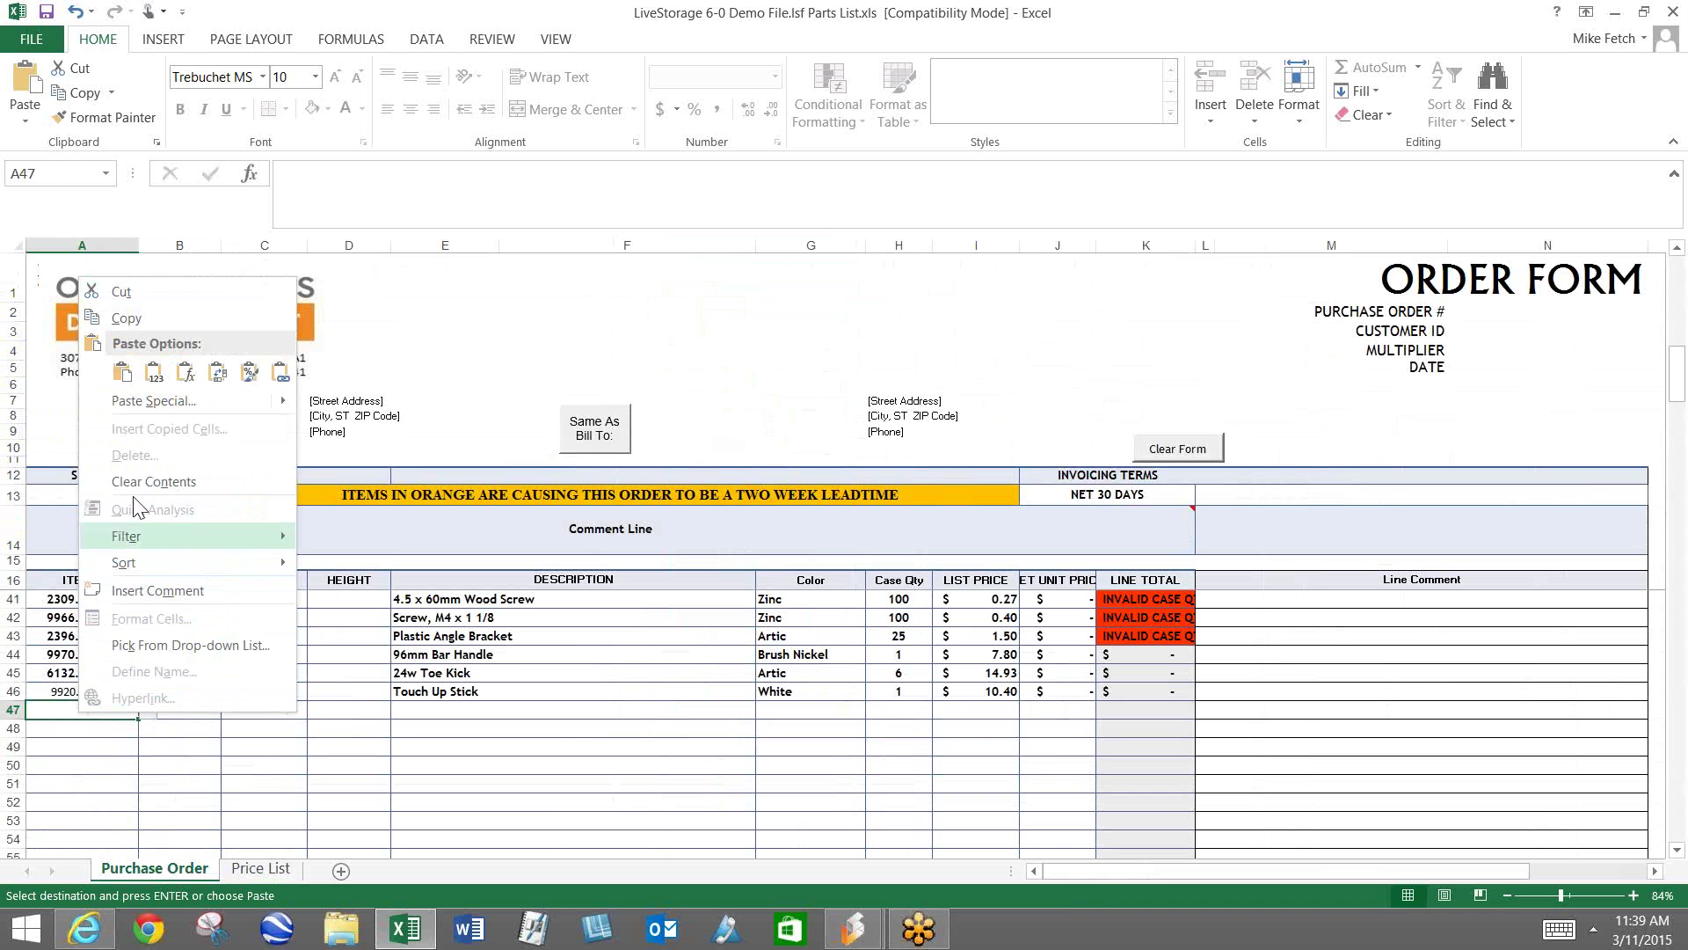
{"action": "left_click", "coordinate": [119, 373]}
{"action": "left_click", "coordinate": [192, 709]}
{"action": "type", "text": "1"}
{"action": "key", "text": "Return"}
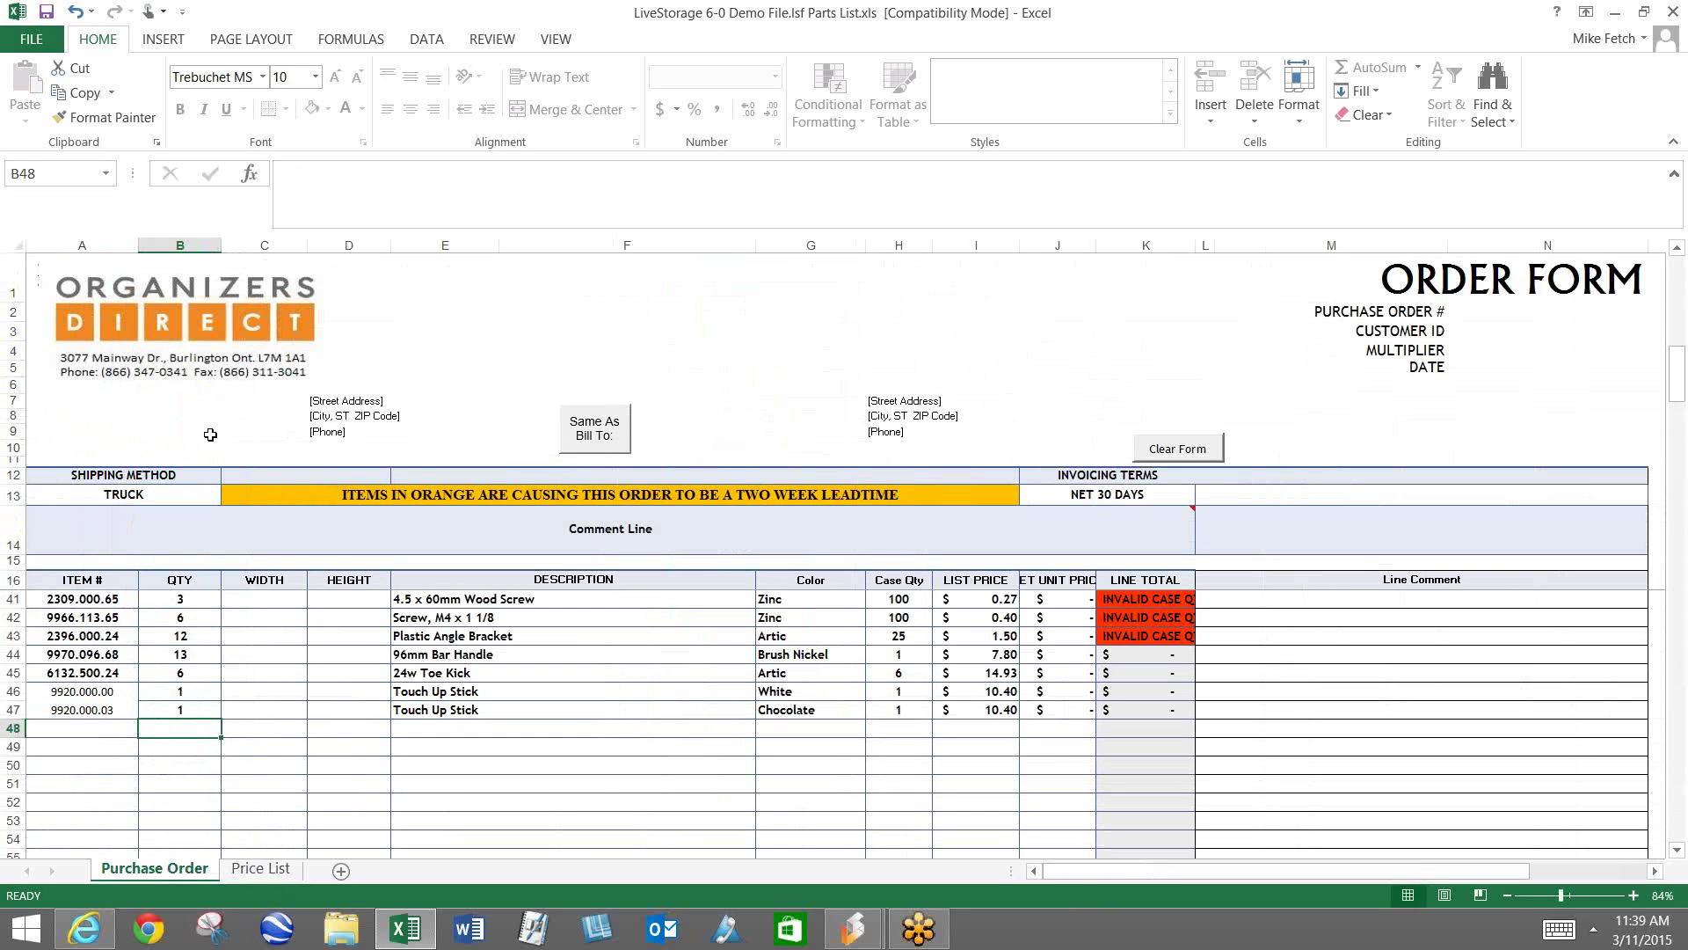
Step: Close the order workbook and show LiveStorage's Double Hutch 5.4 room in 3D, rotated toward a corner
{"action": "left_click", "coordinate": [1673, 11]}
{"action": "left_click", "coordinate": [866, 495]}
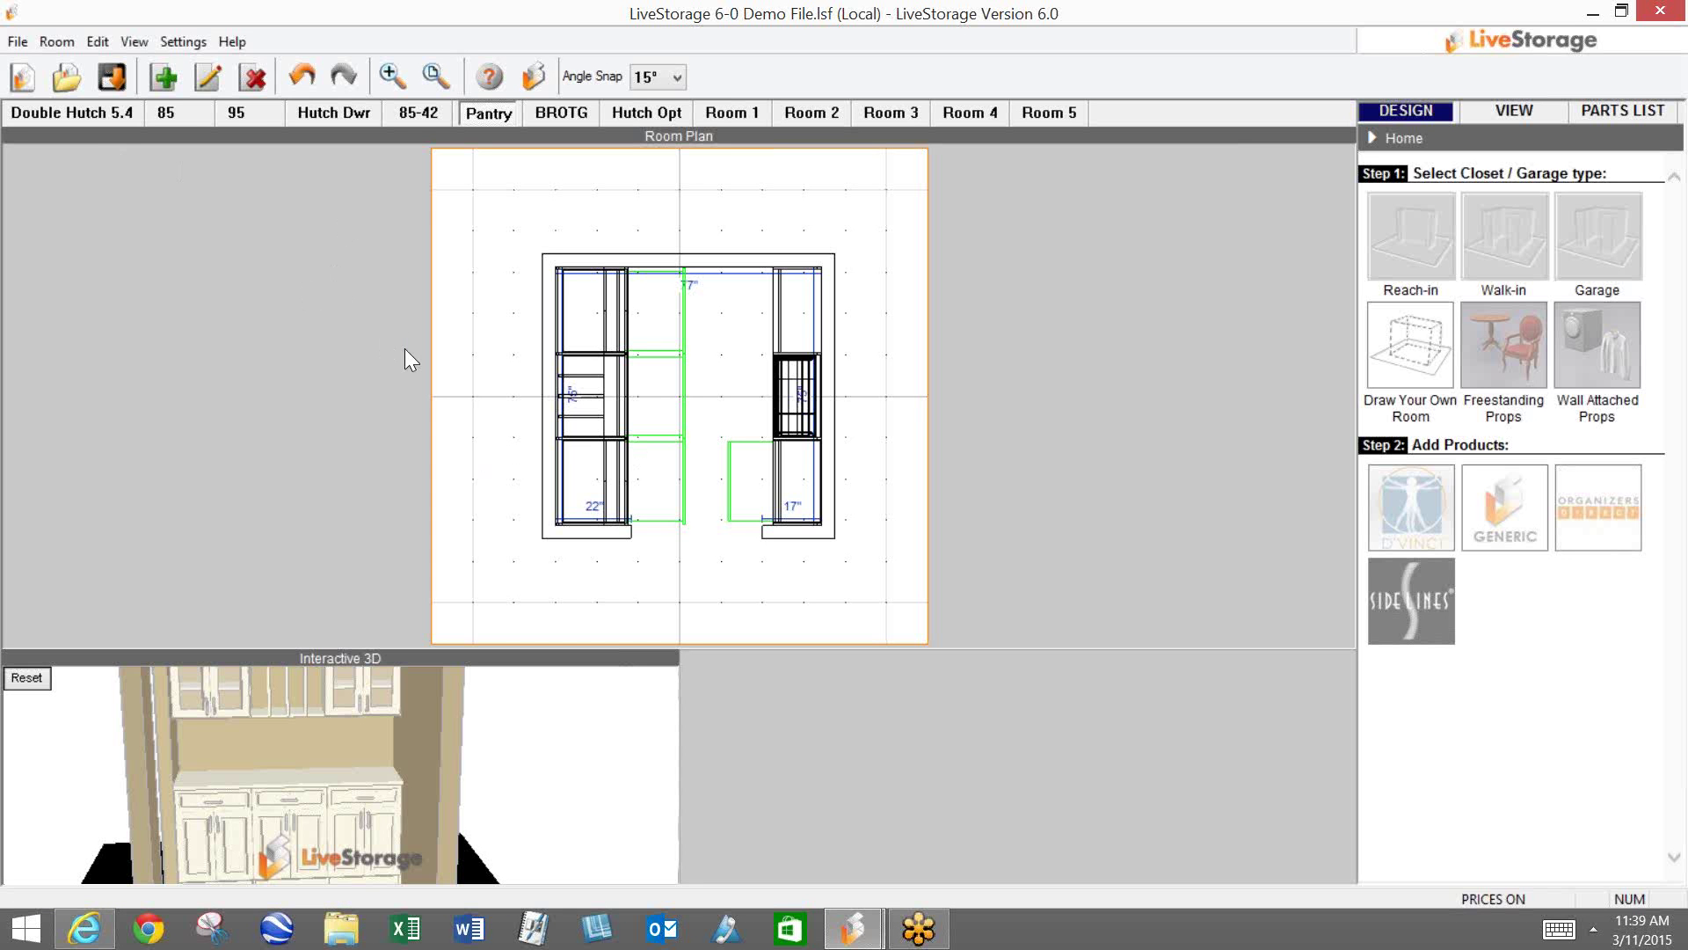
{"action": "left_click", "coordinate": [86, 110]}
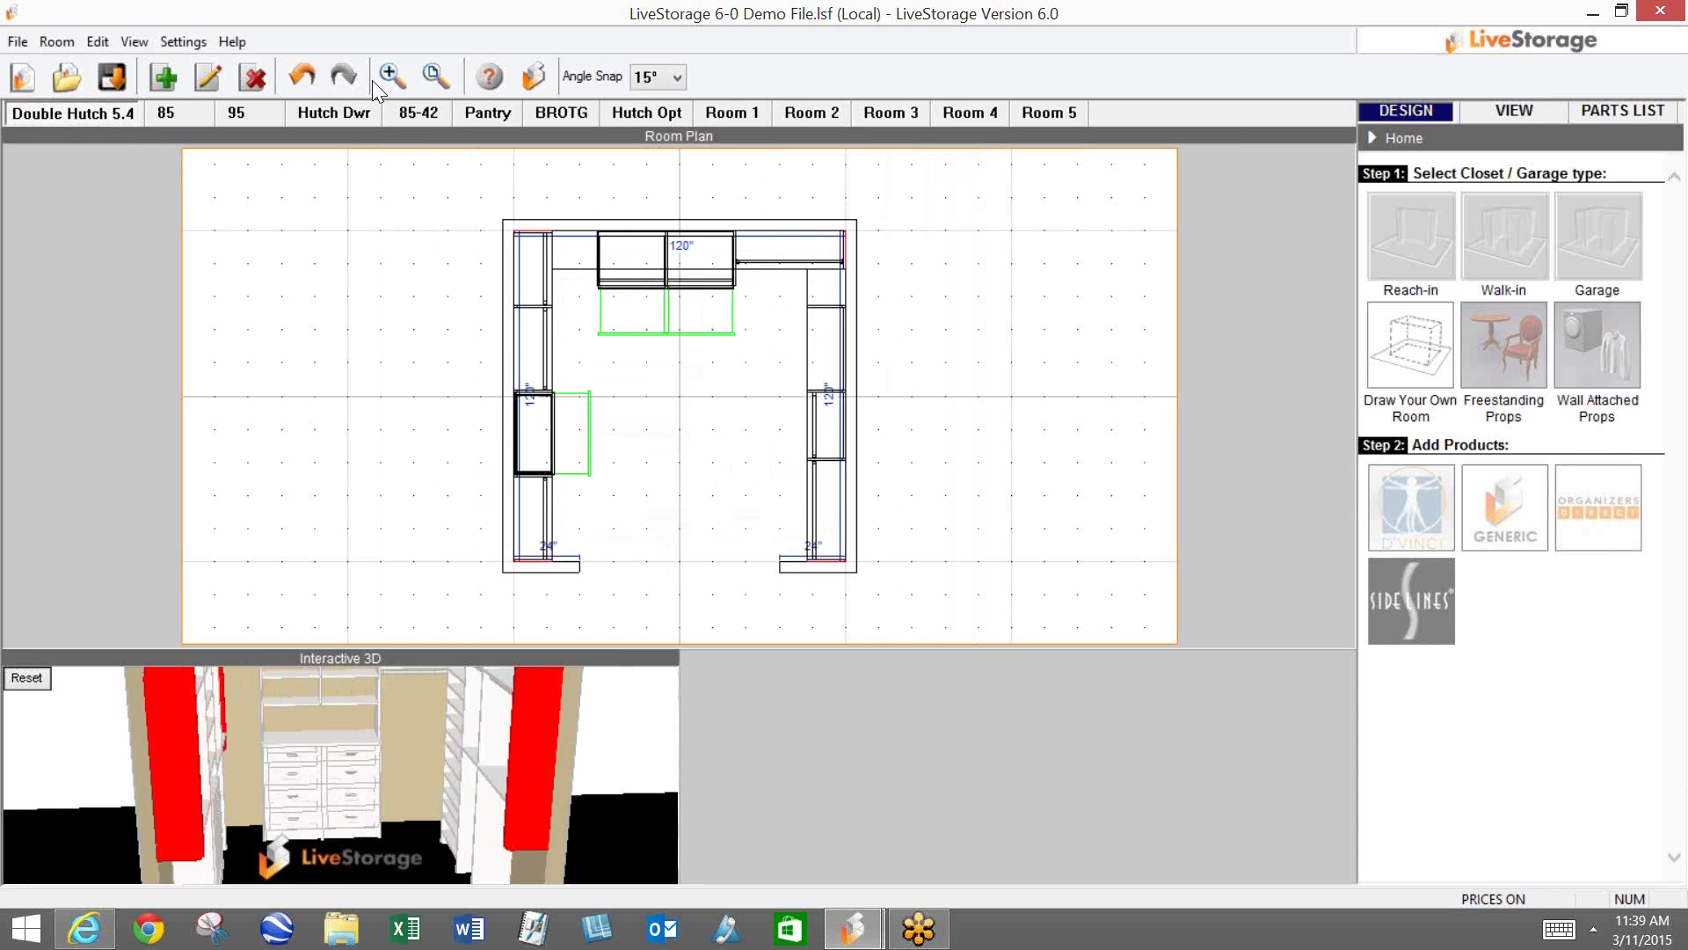
{"action": "left_click", "coordinate": [1512, 109]}
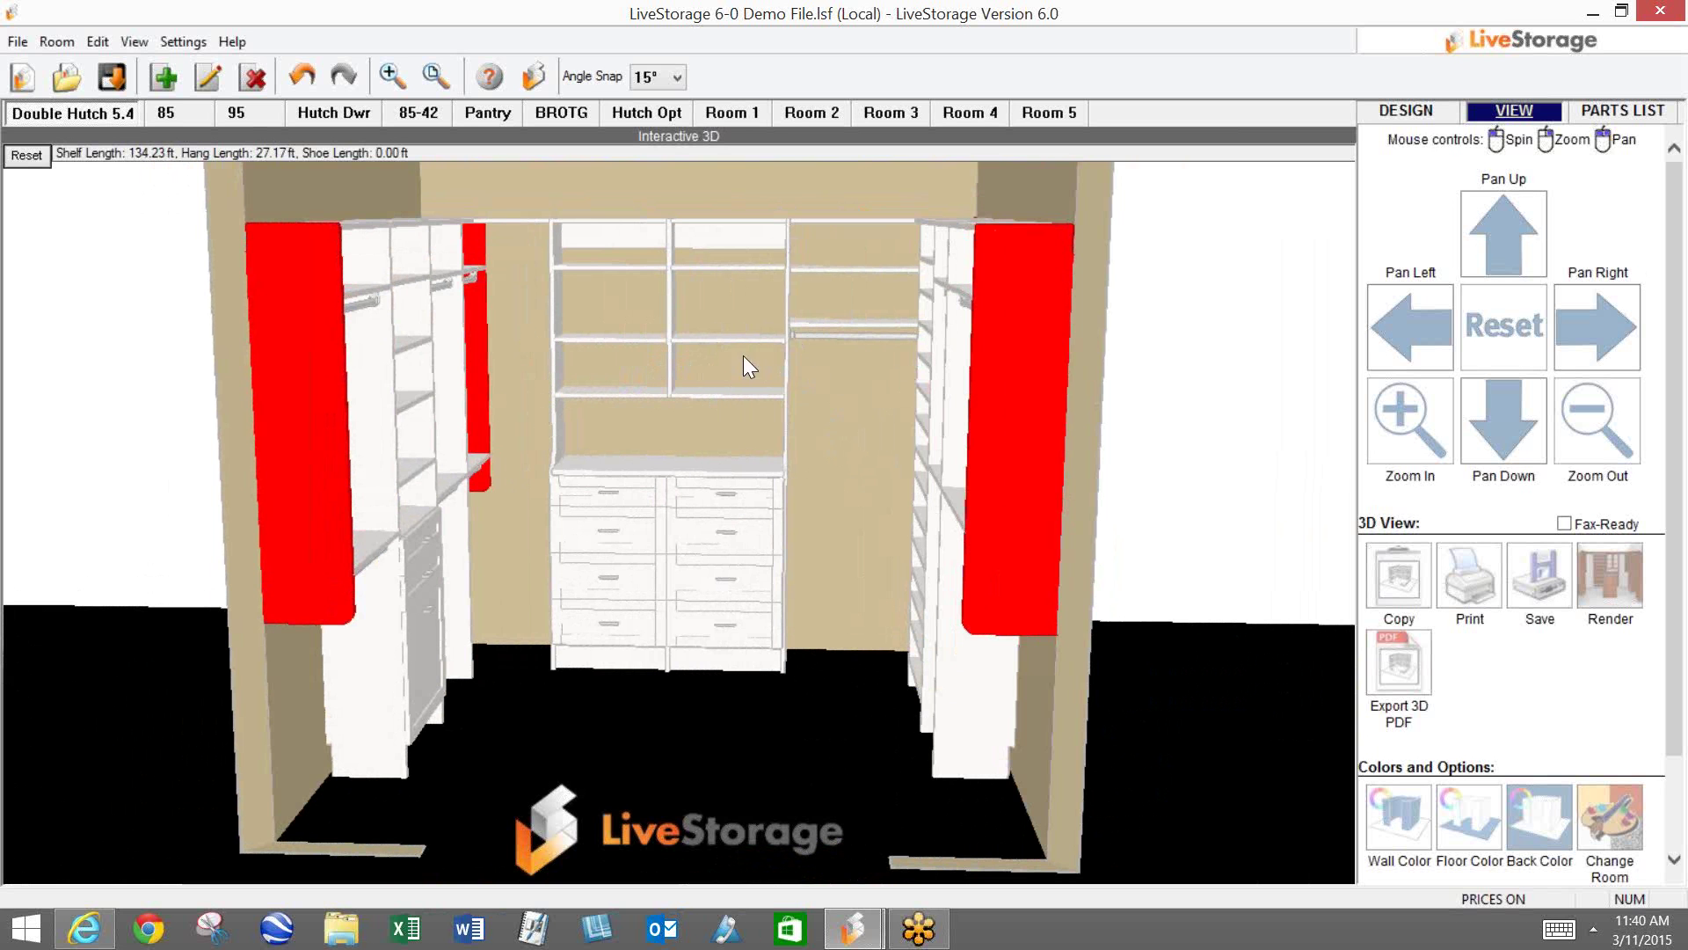
{"action": "left_click_drag", "start_coordinate": [821, 355], "coordinate": [669, 361]}
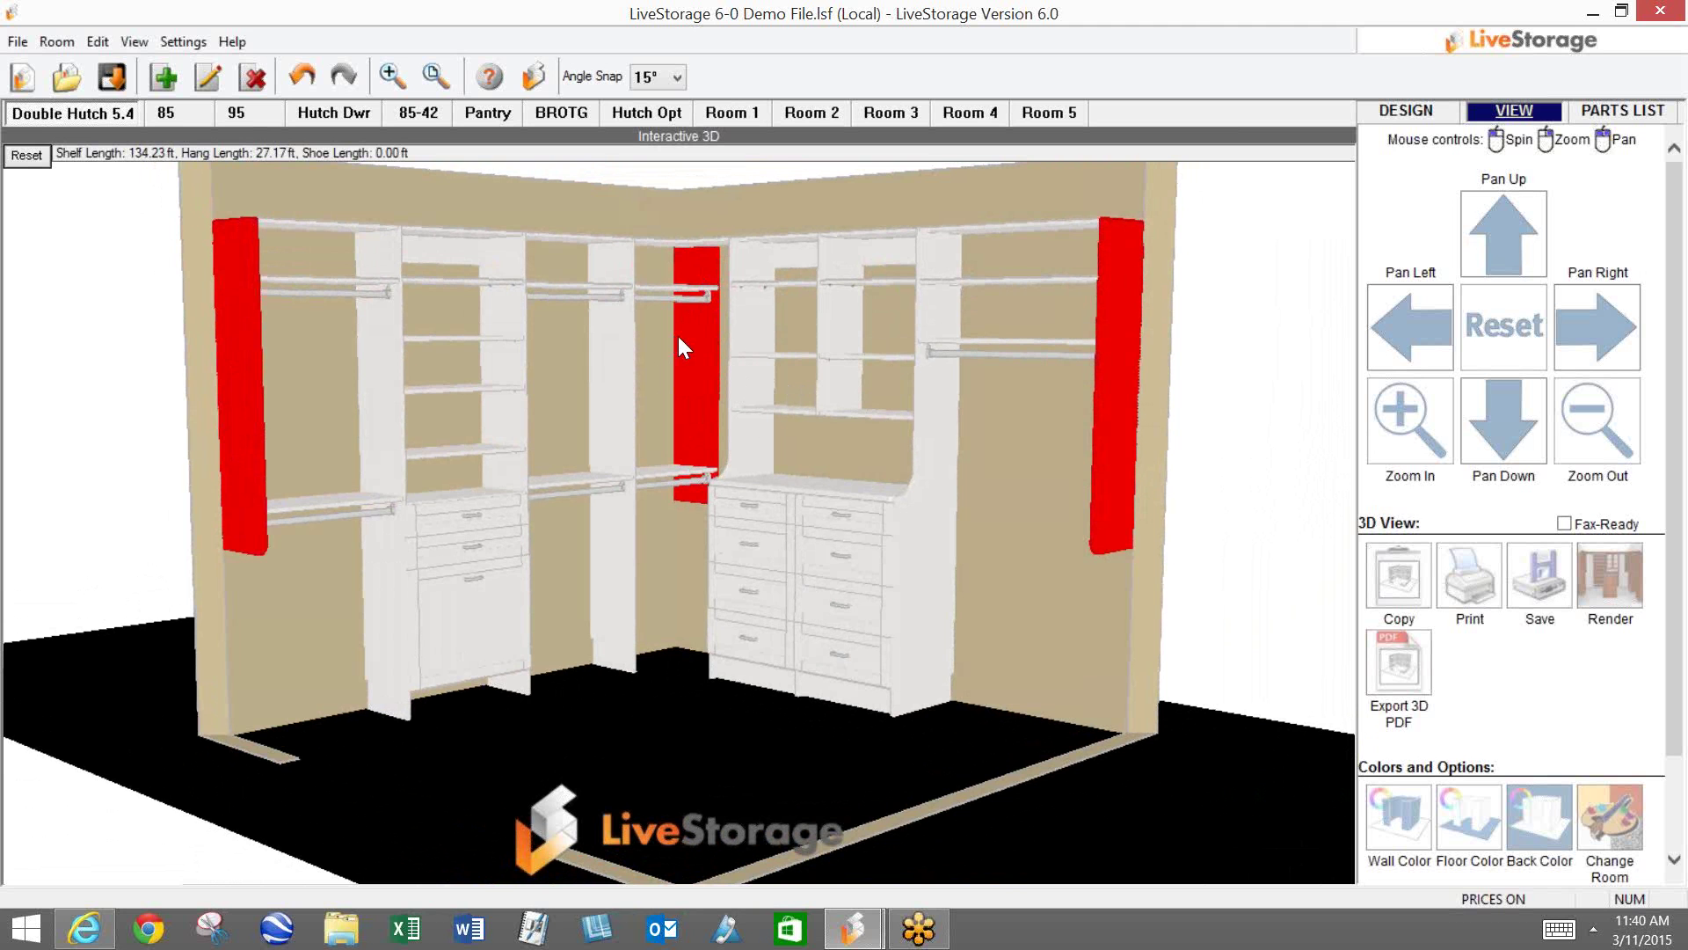
Step: Clone the Double Hutch 5.4 room together with its products
{"action": "left_click", "coordinate": [58, 42]}
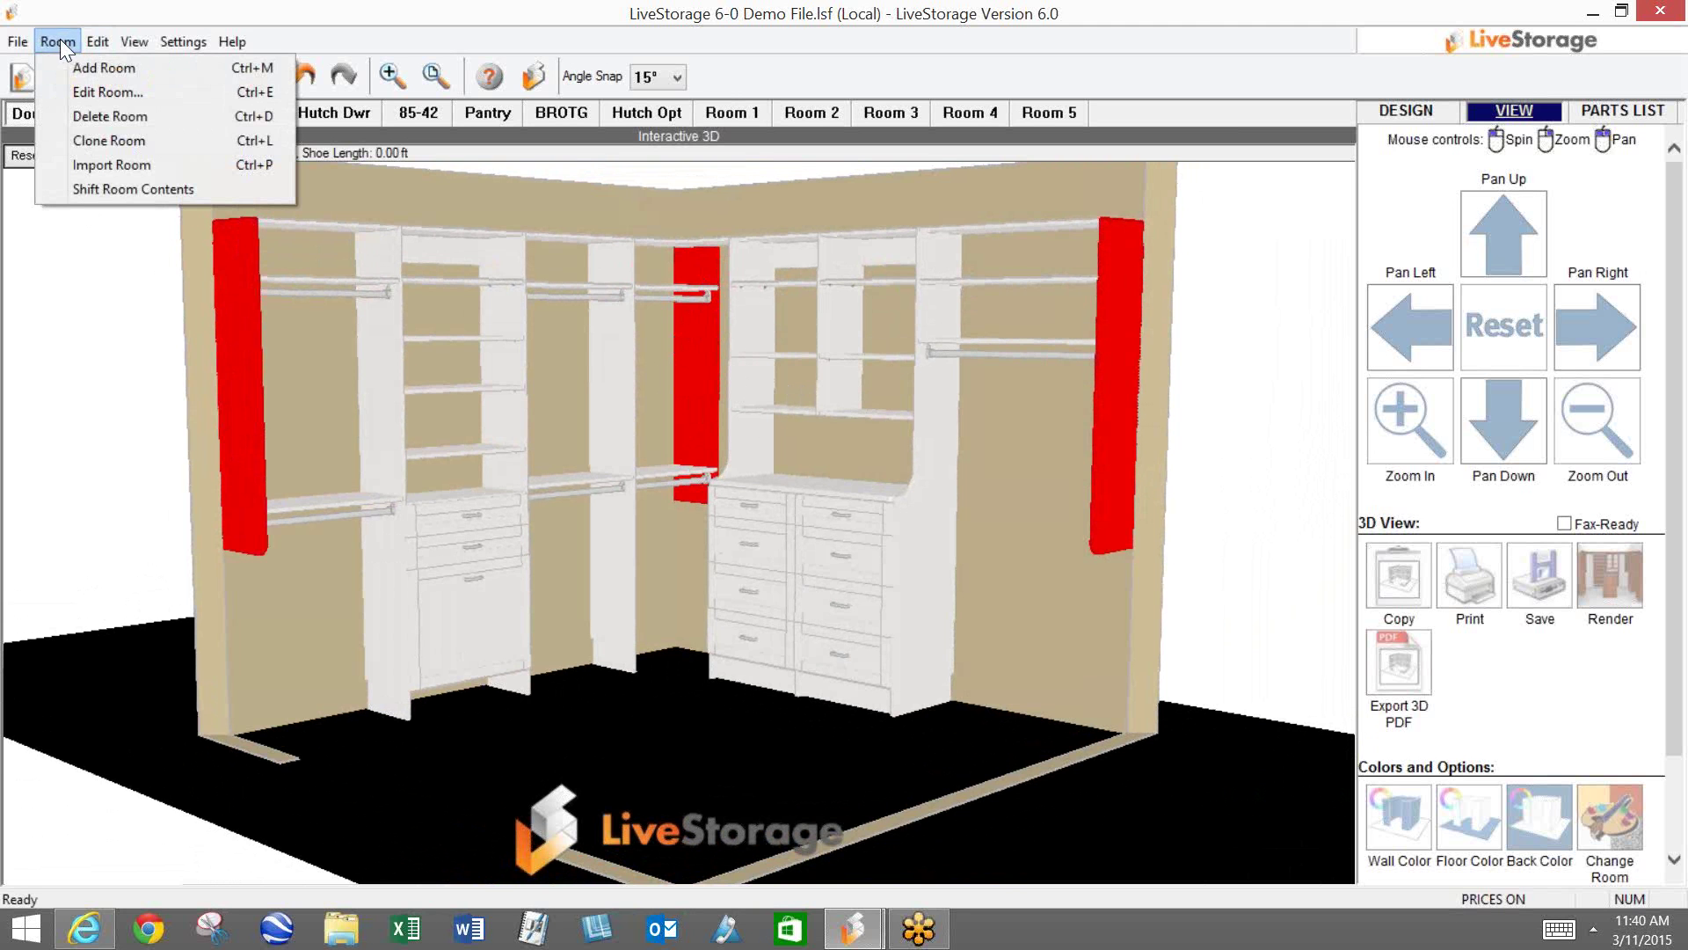
{"action": "left_click", "coordinate": [81, 139]}
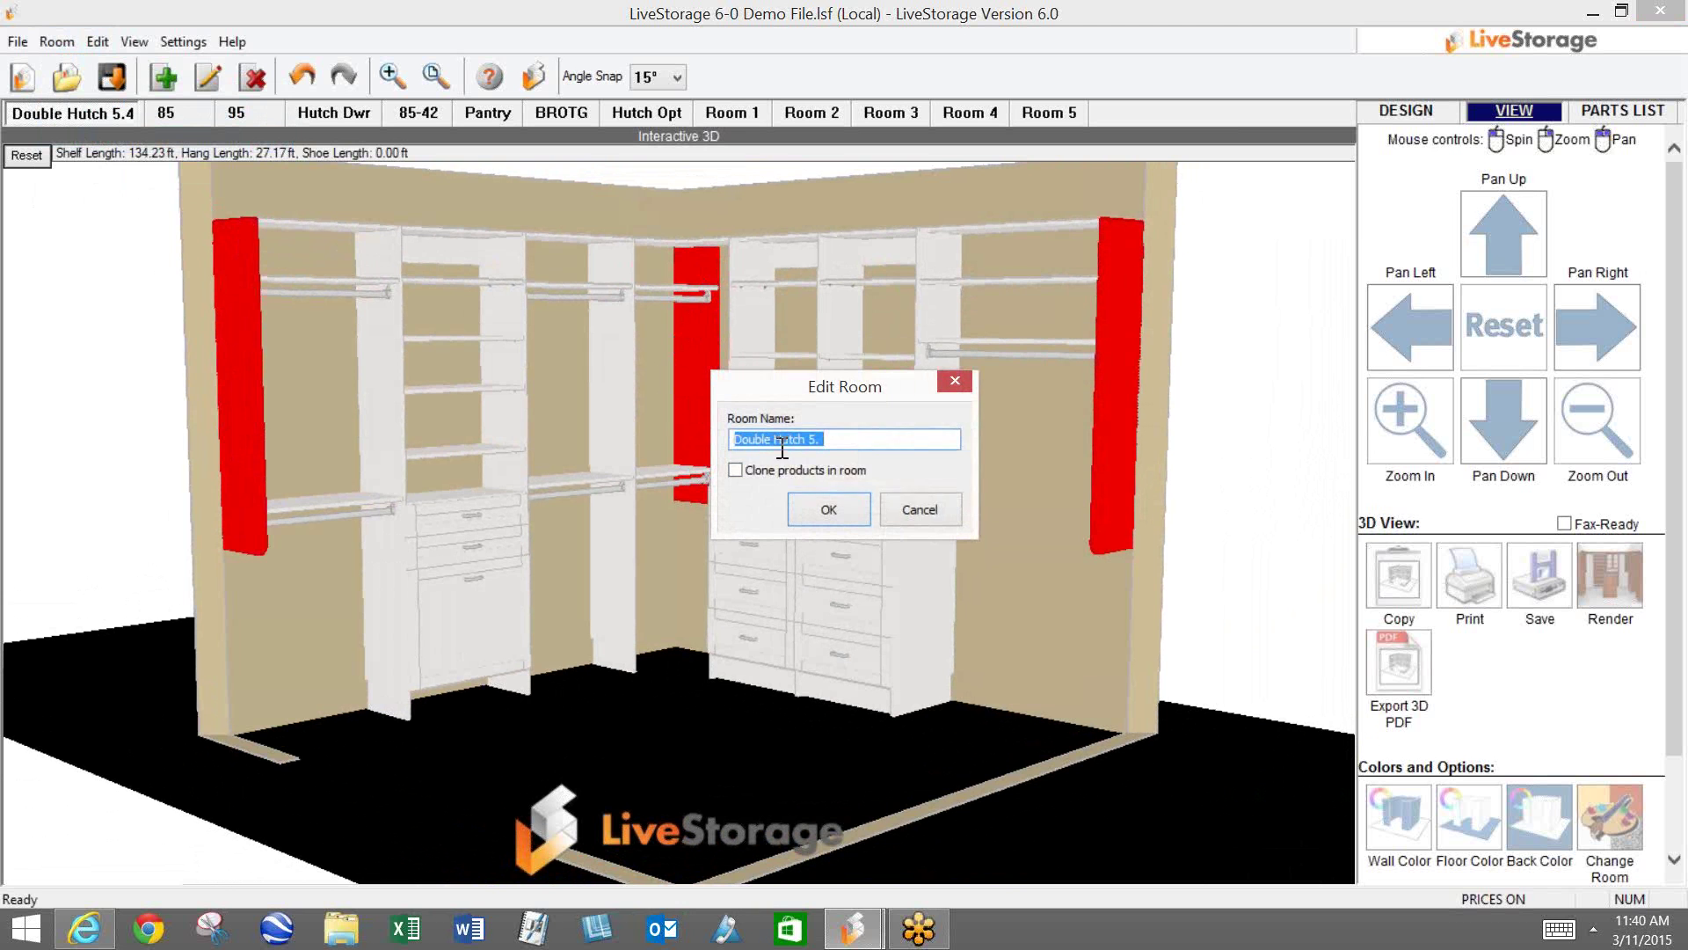
{"action": "left_click", "coordinate": [735, 468]}
{"action": "left_click", "coordinate": [834, 508]}
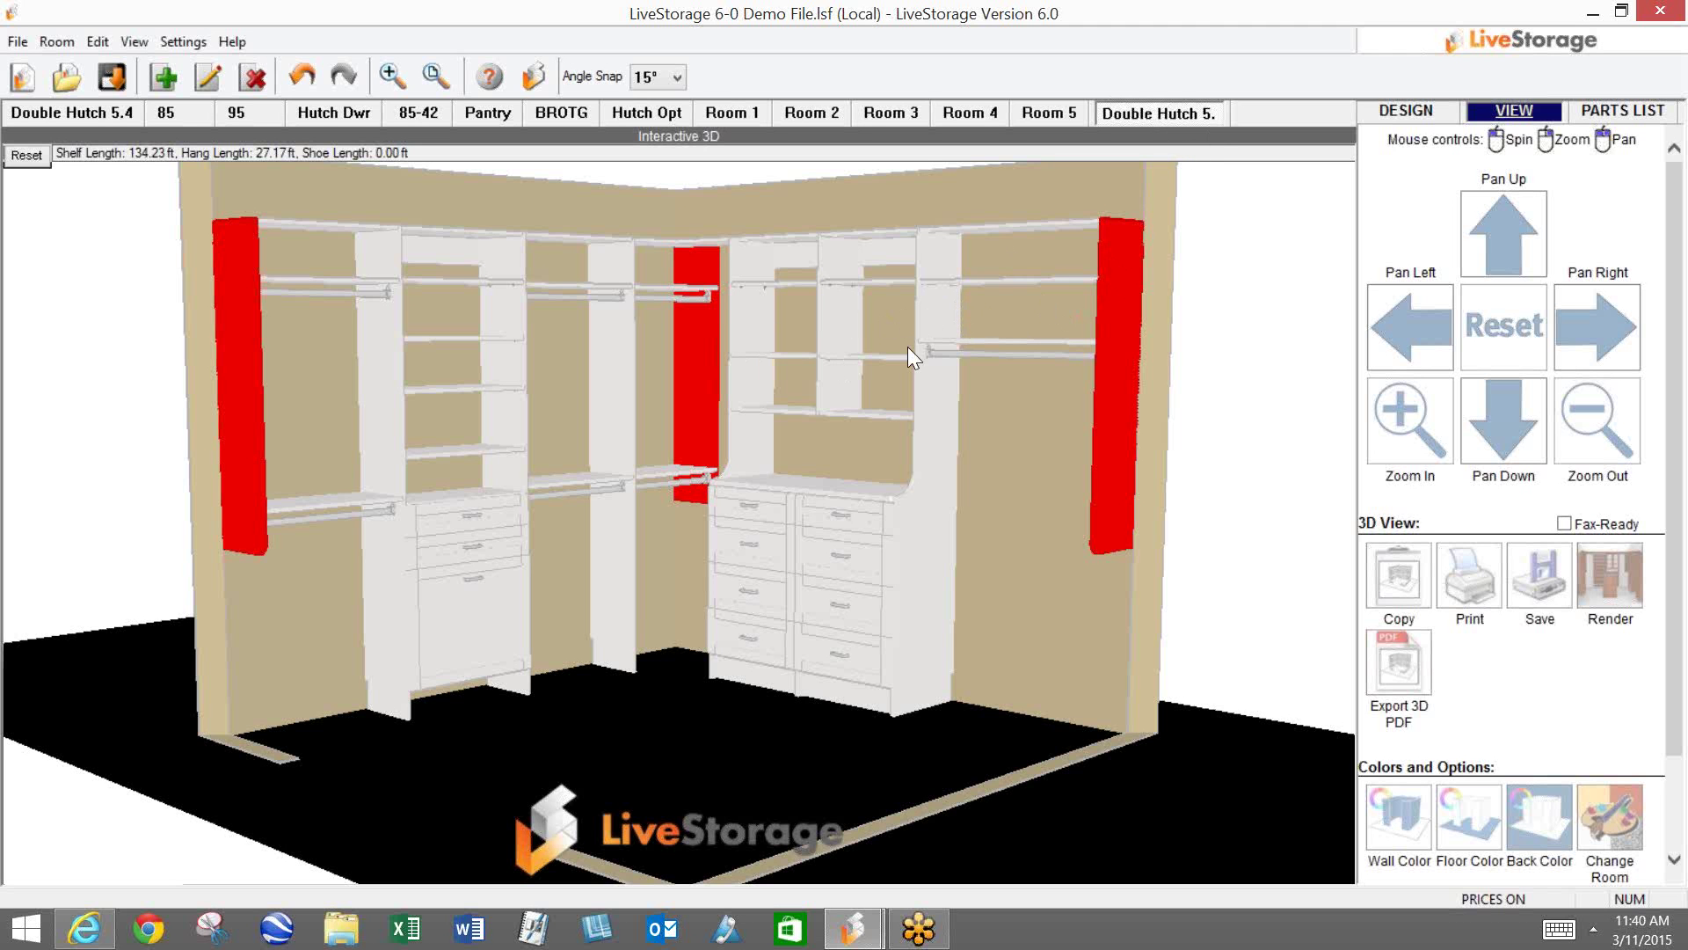
Step: Open the Organizers Direct products for the cloned room's design and select the plan's left wall
{"action": "left_click", "coordinate": [1406, 111]}
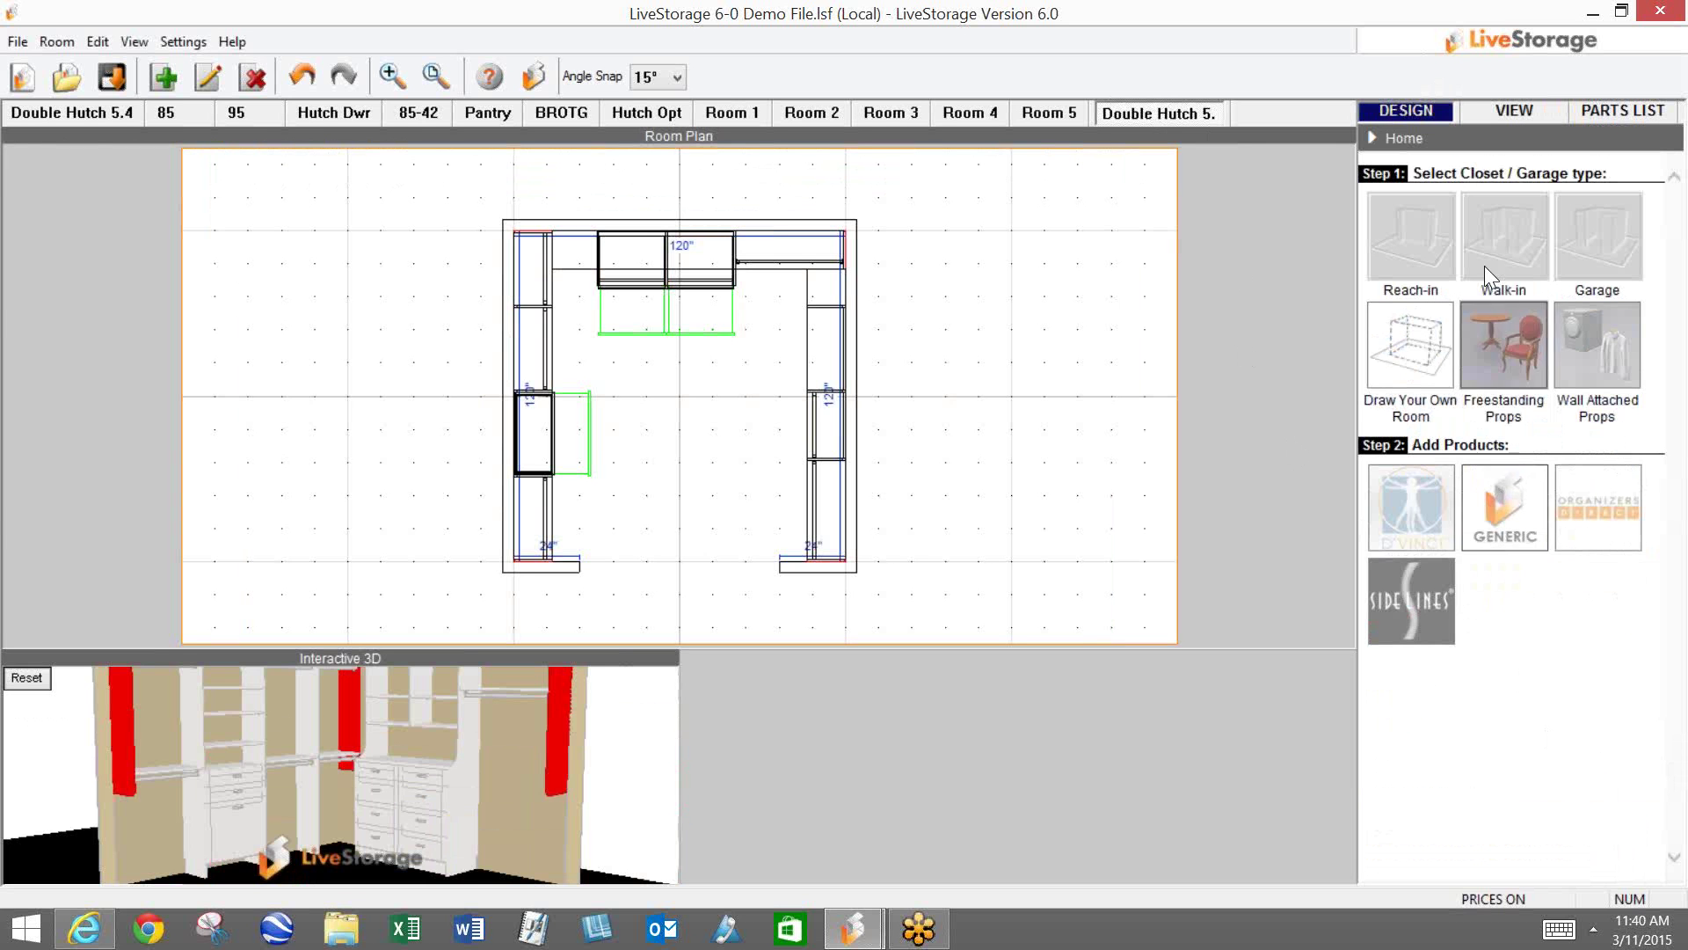
{"action": "left_click", "coordinate": [1594, 510]}
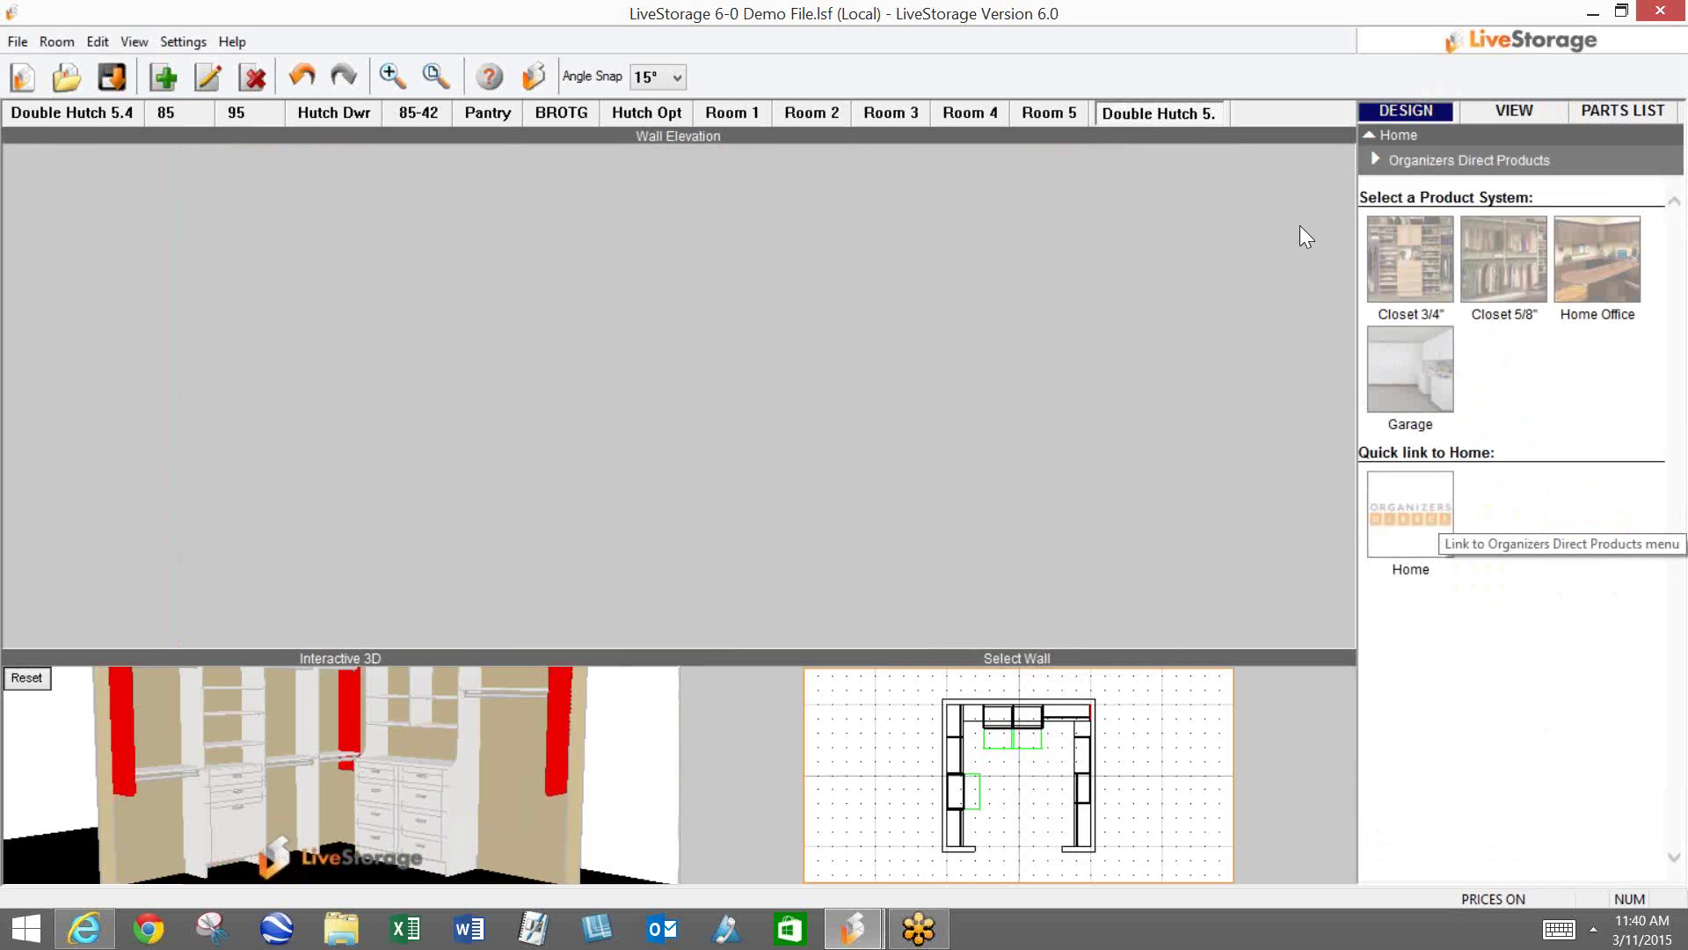
{"action": "left_click", "coordinate": [954, 767]}
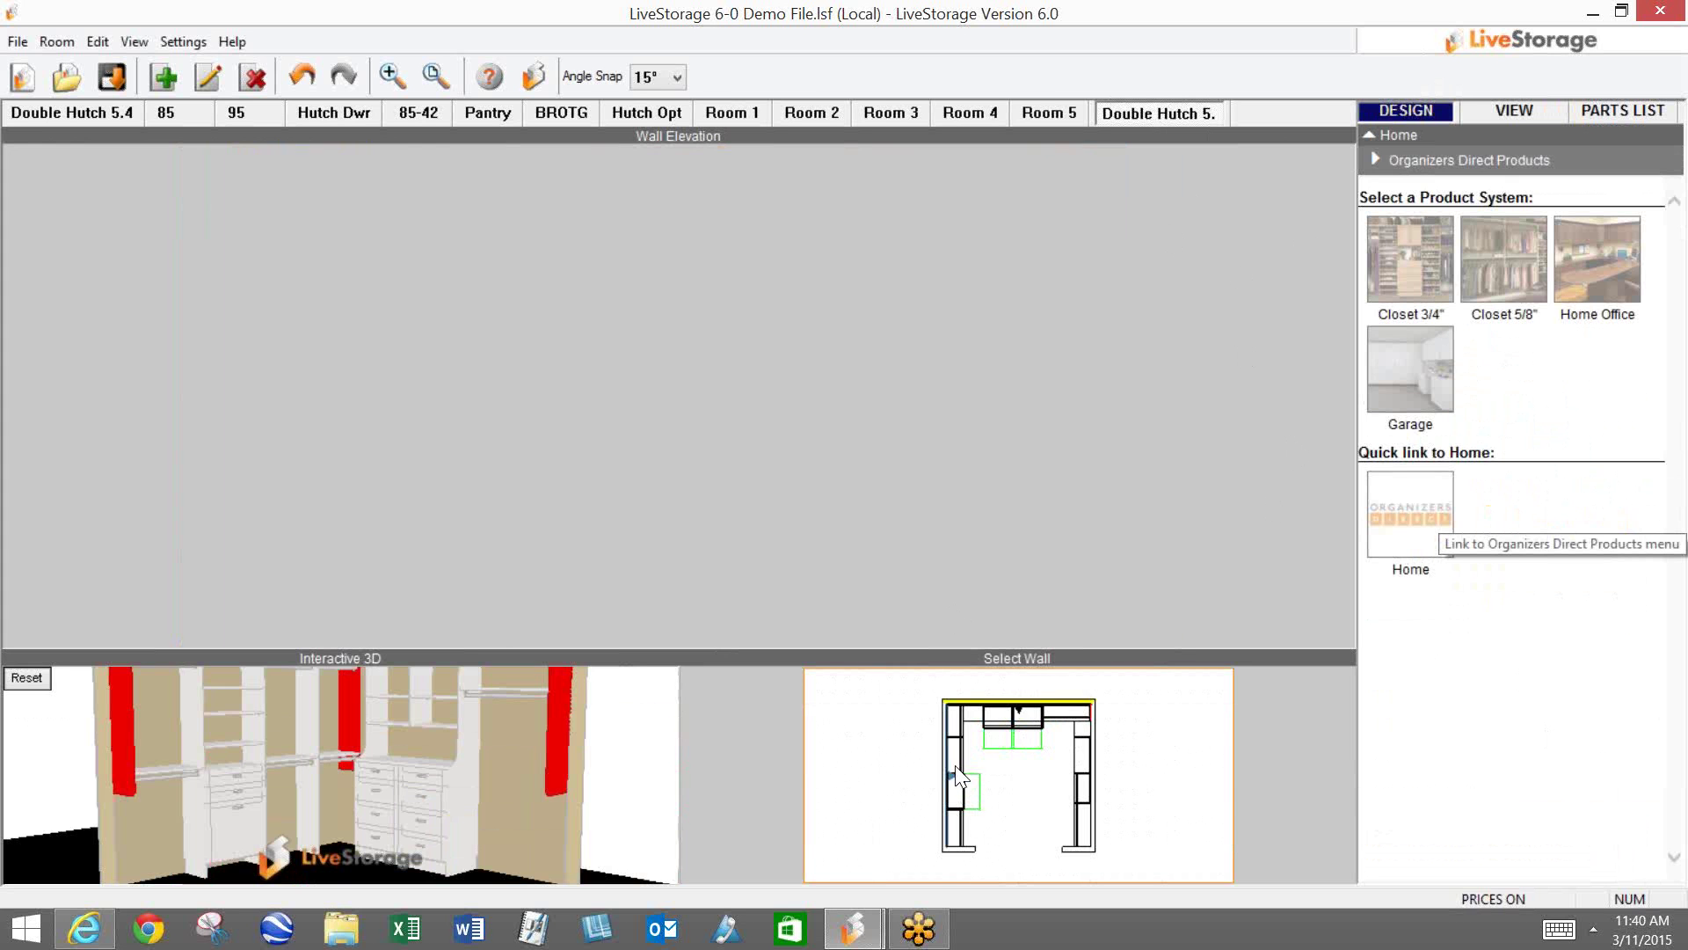